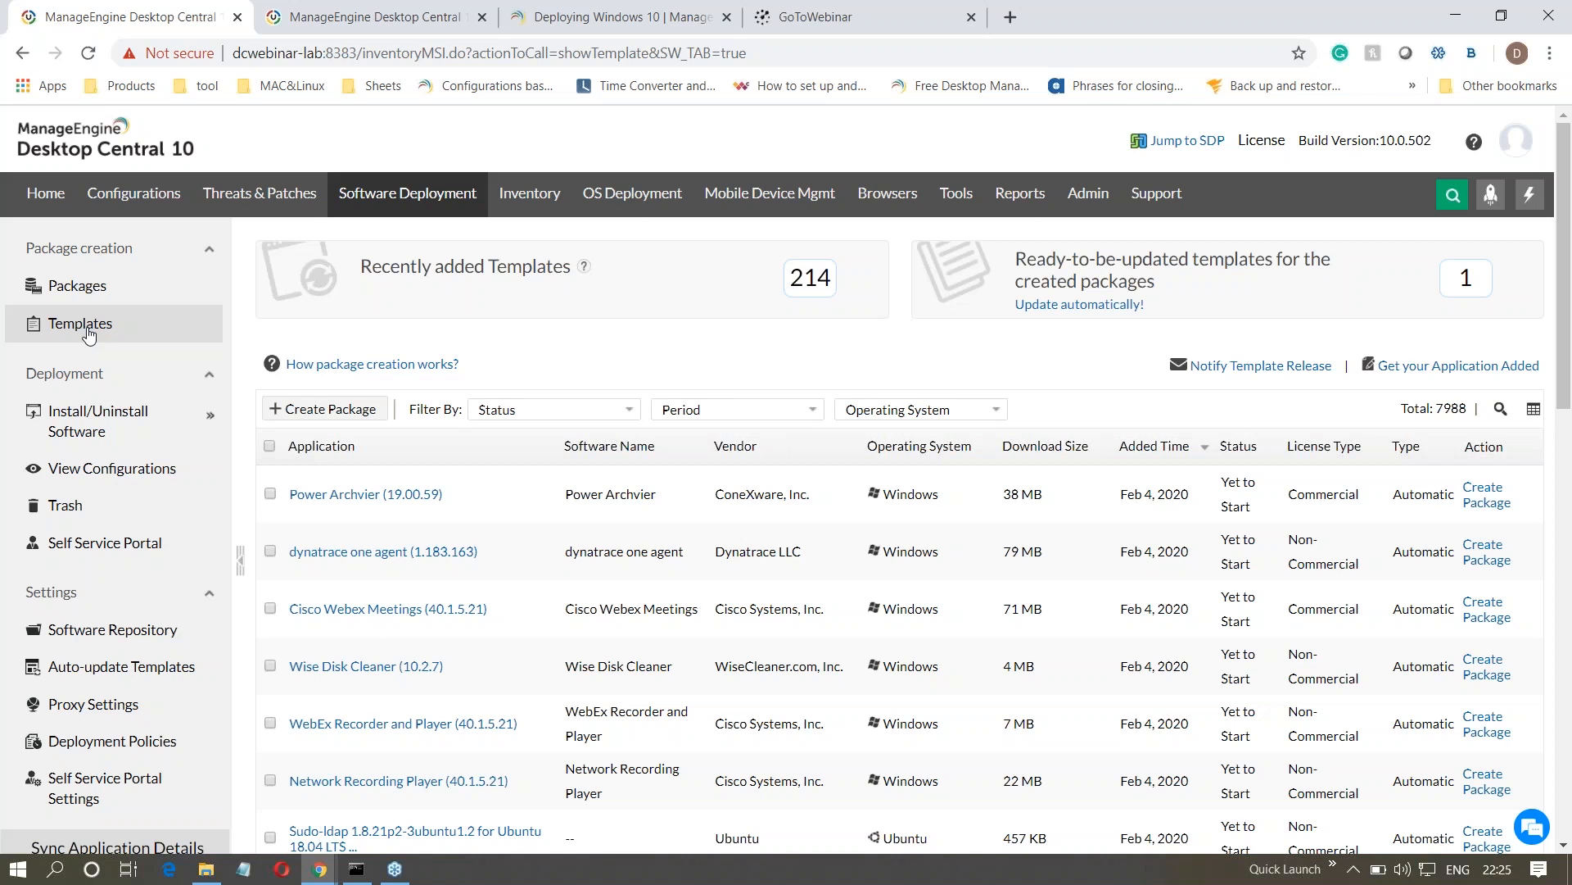
- Examine the operating system filter options and the total number of software templates
click(986, 408)
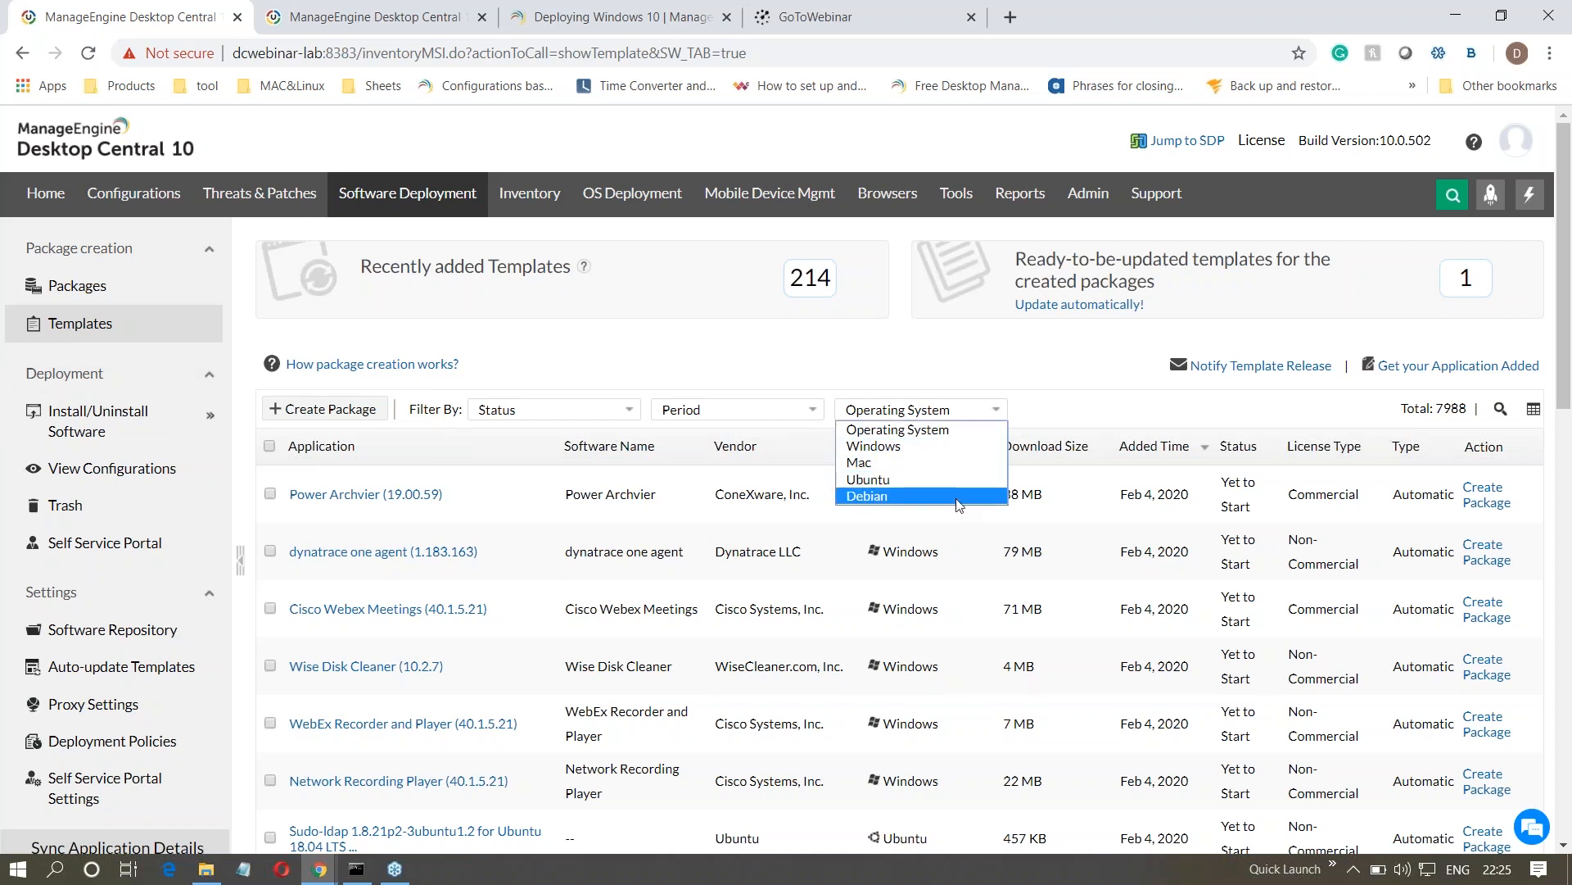
click(981, 559)
drag(1468, 409, 1439, 411)
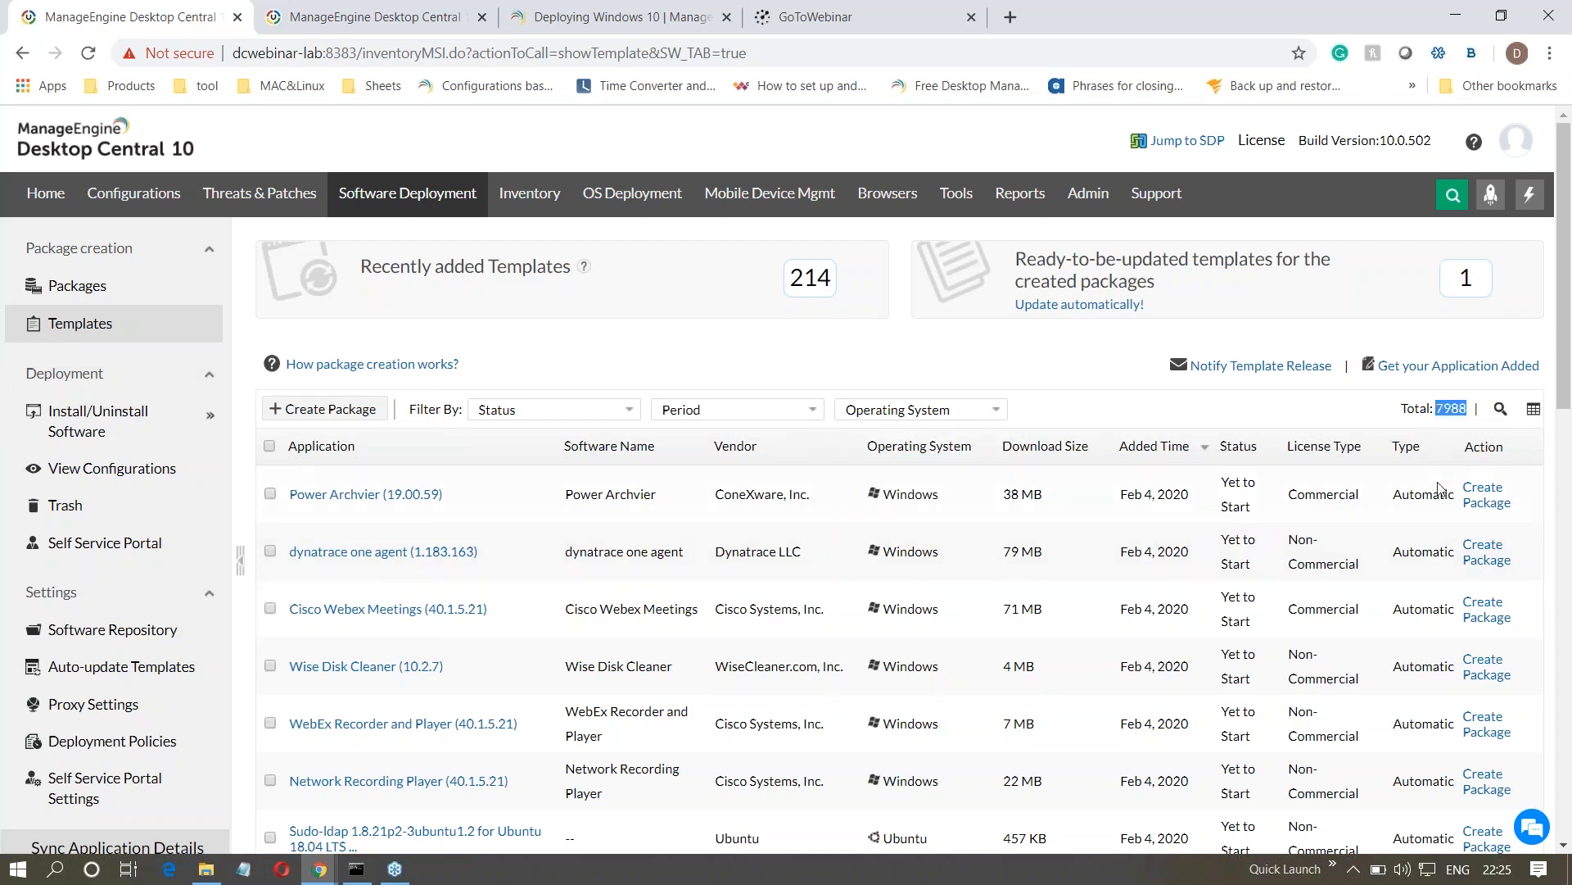
- Search the software templates by application name for "teams"
click(1500, 408)
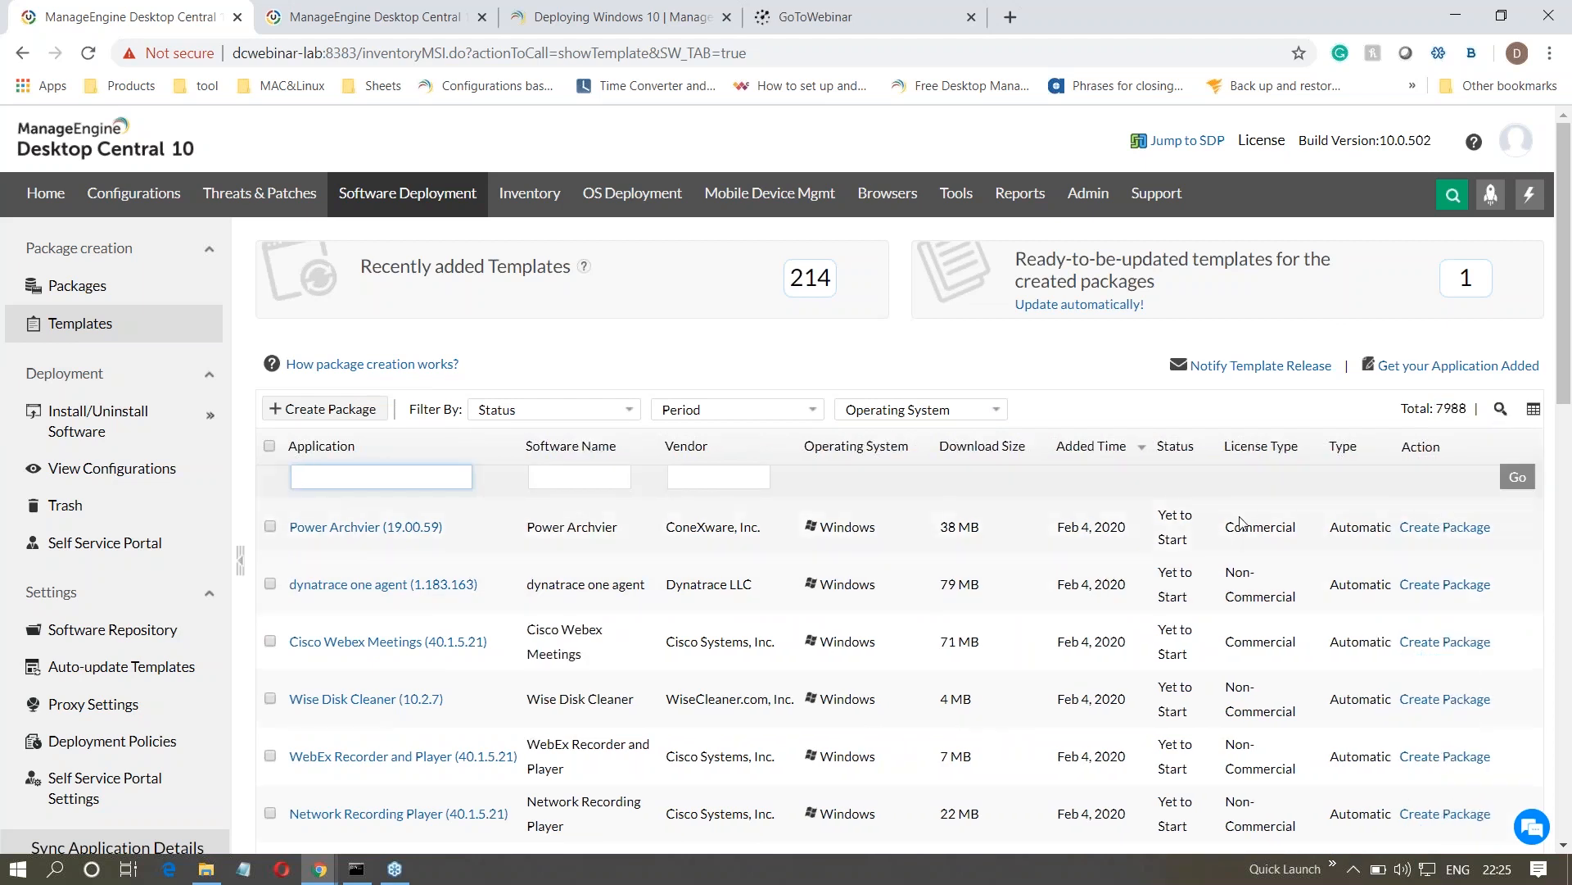
text(teams)
key(Return)
scroll(900, 533, down, 2)
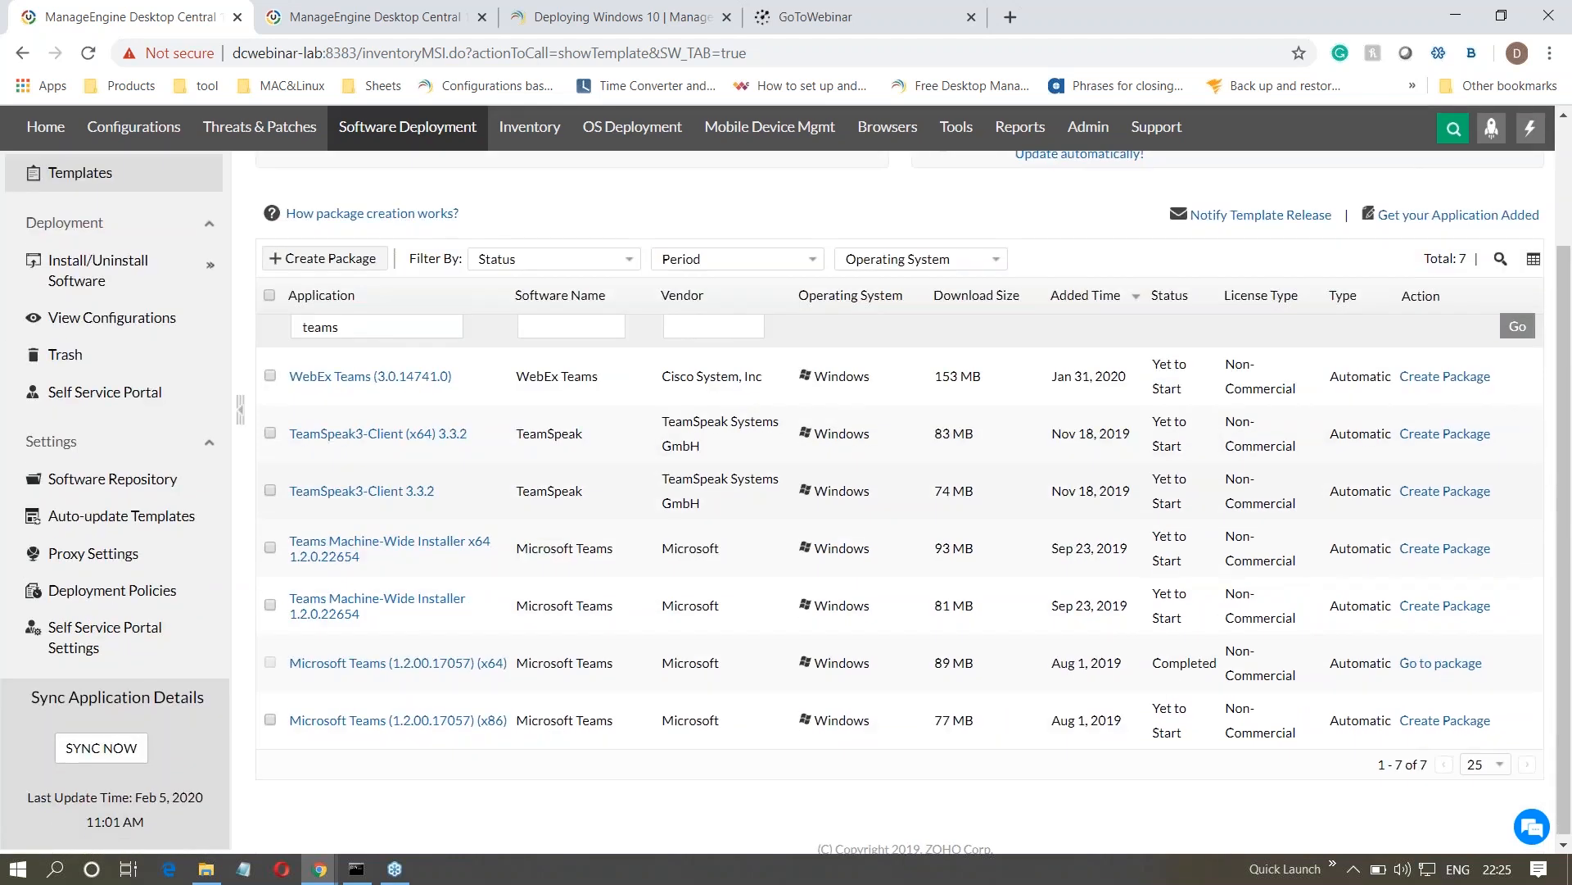
- Review the Microsoft Teams (1.2.00.17057) (x64) template's application details, including its download location and install and uninstall switches, and close them
click(381, 664)
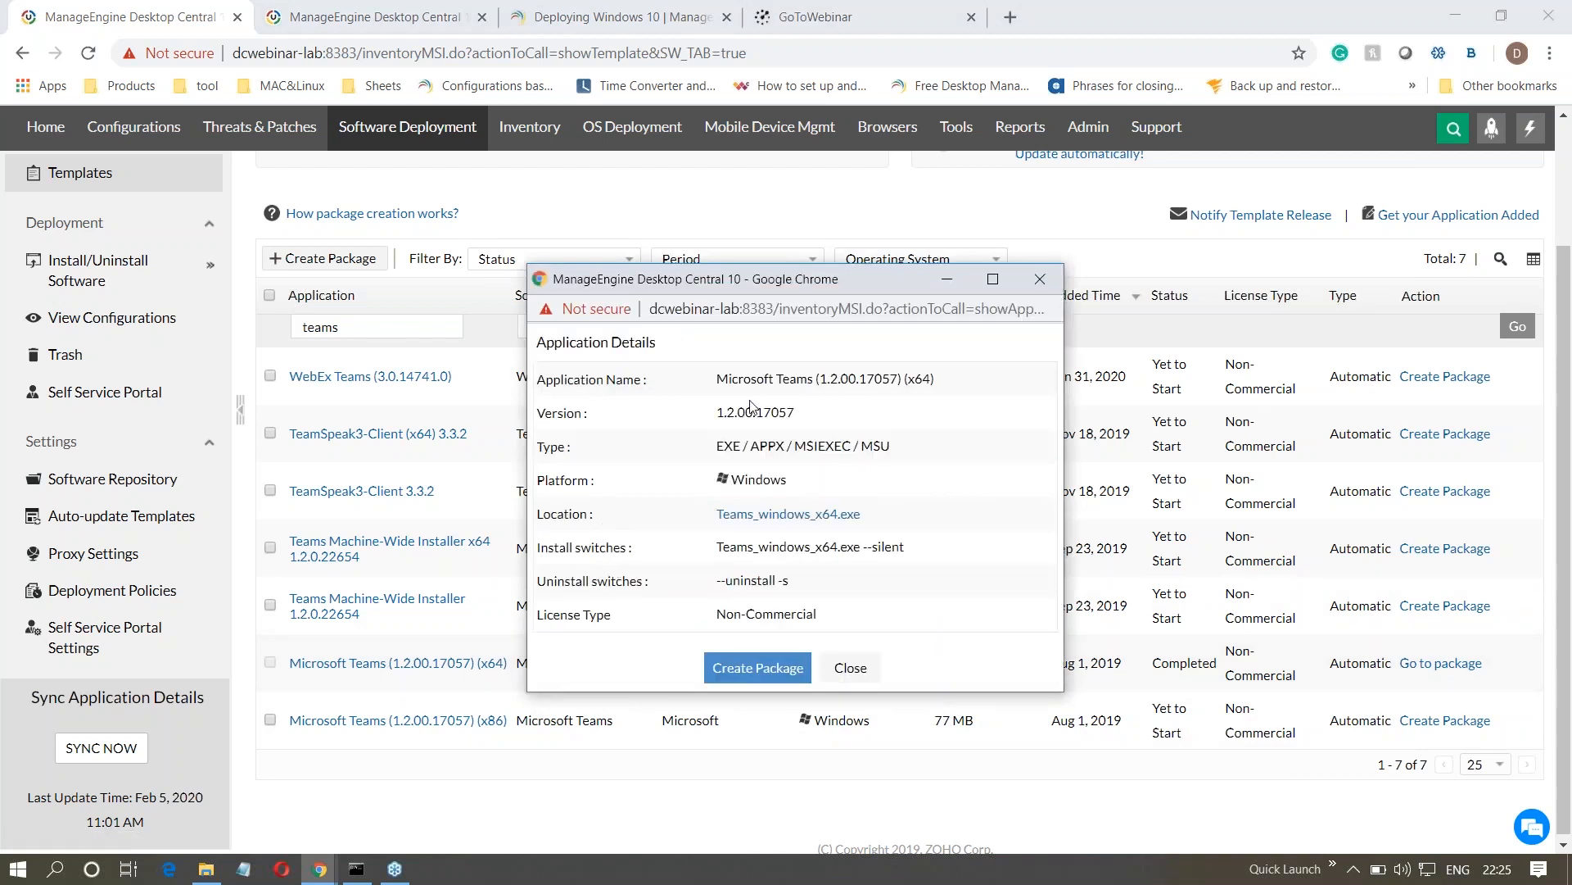
drag(716, 378, 735, 492)
click(737, 489)
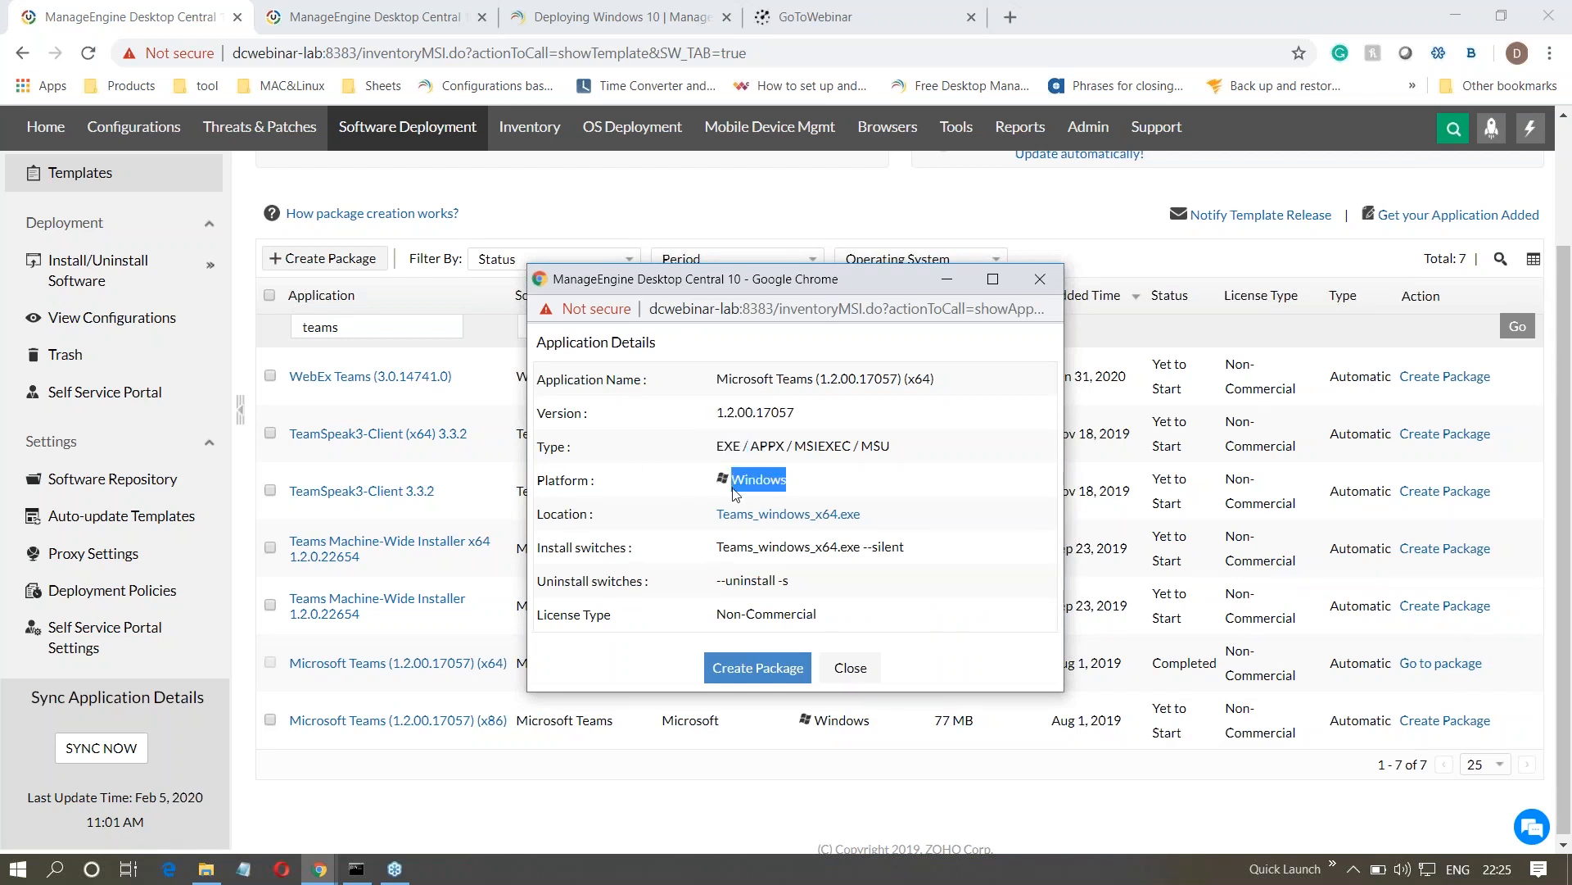
click(683, 511)
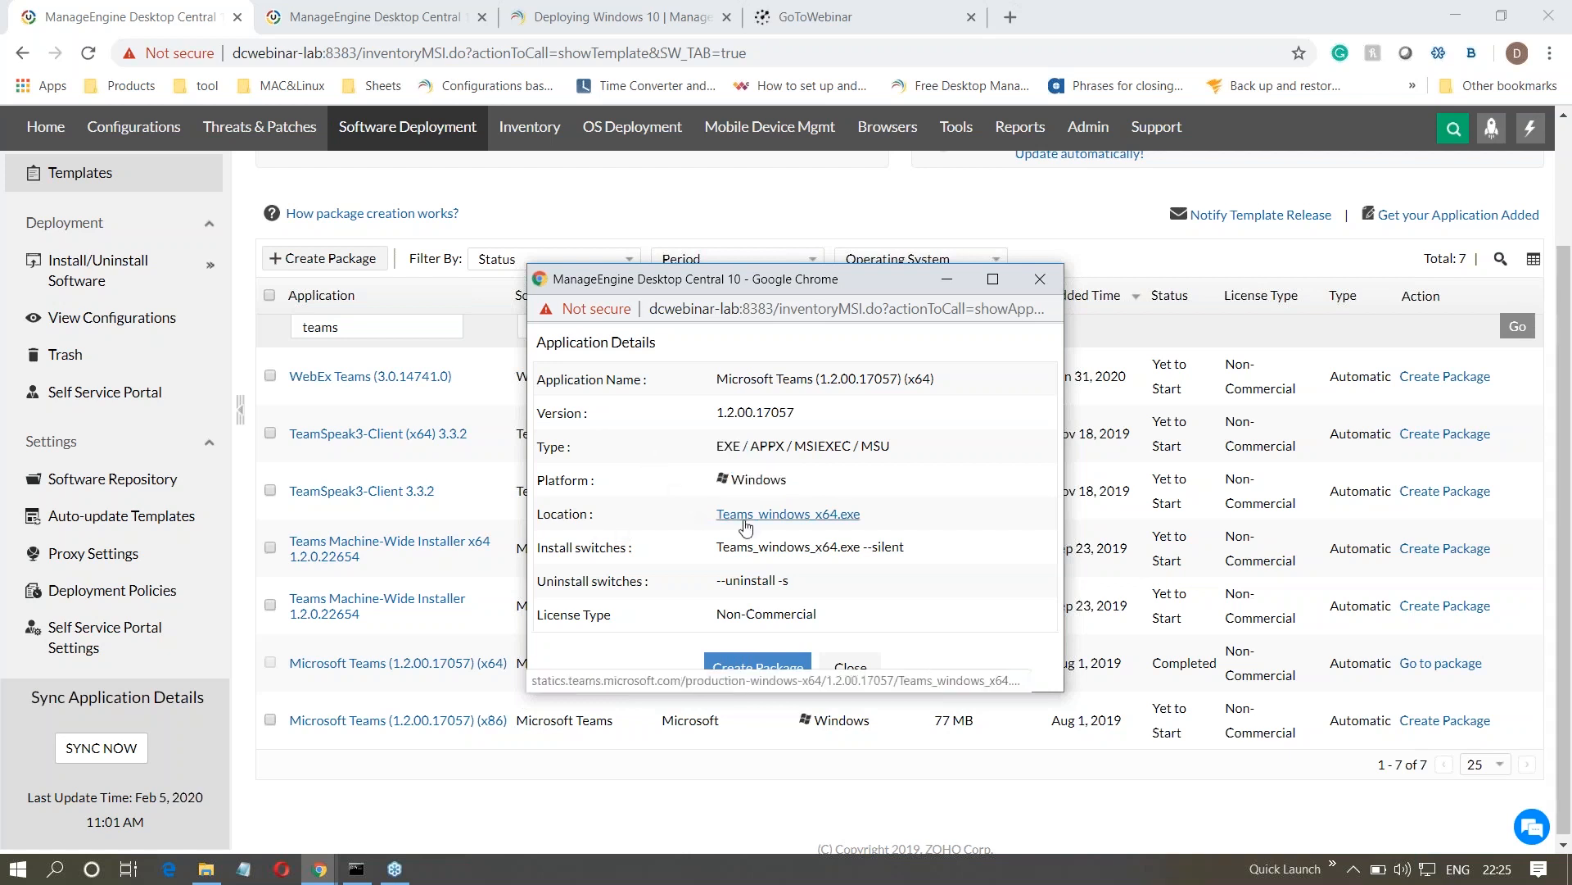
drag(713, 548, 751, 580)
click(702, 587)
click(855, 663)
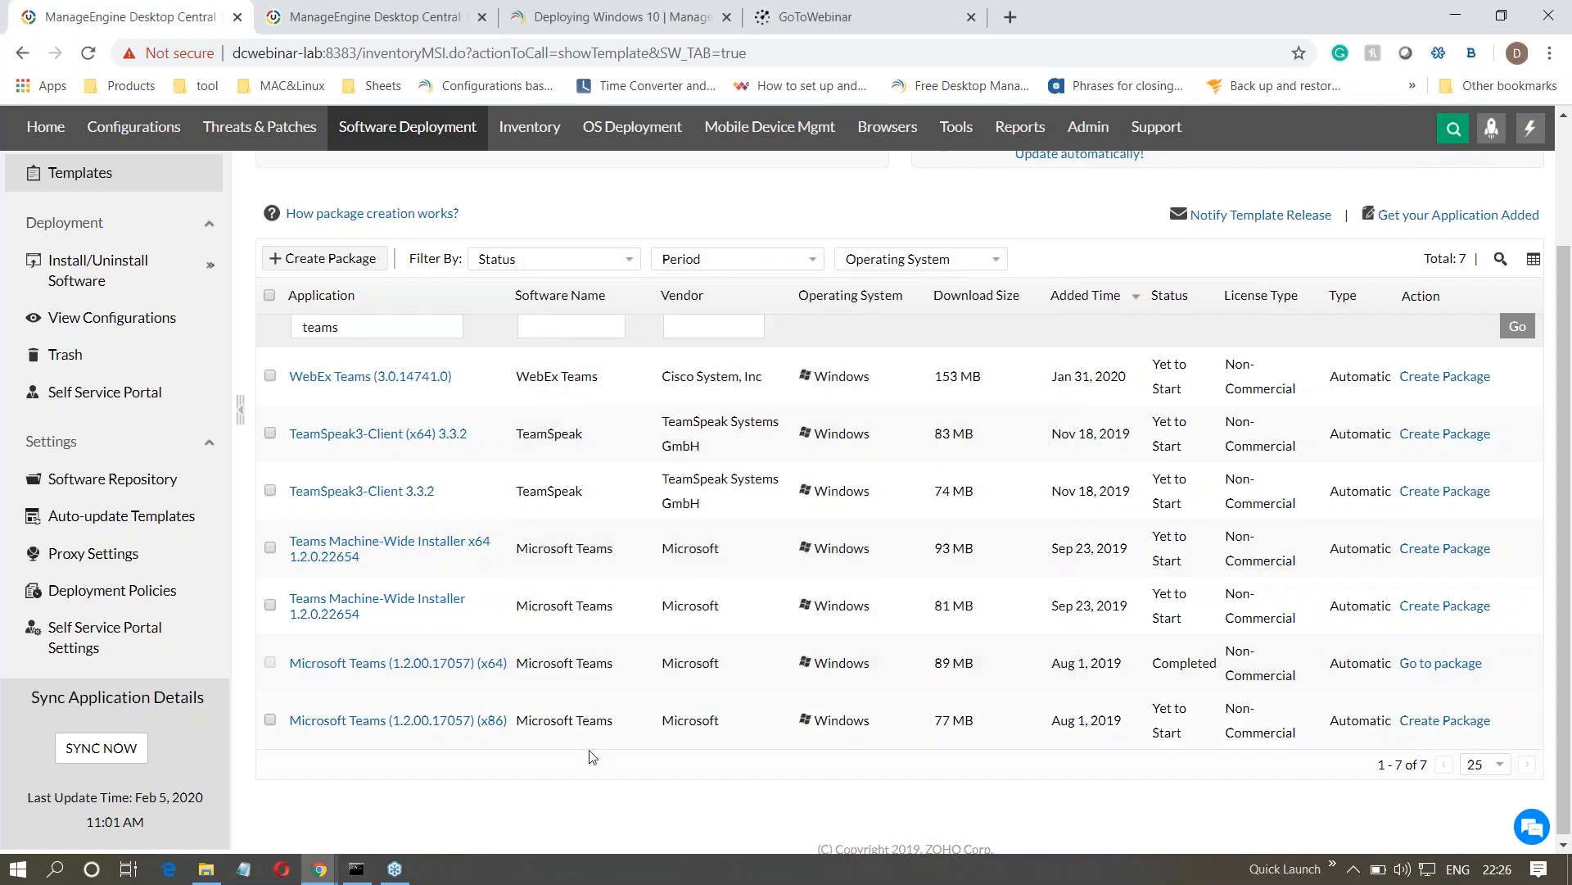
- Open the created packages list and search it by package name for "teams"
scroll(1251, 423, up, 3)
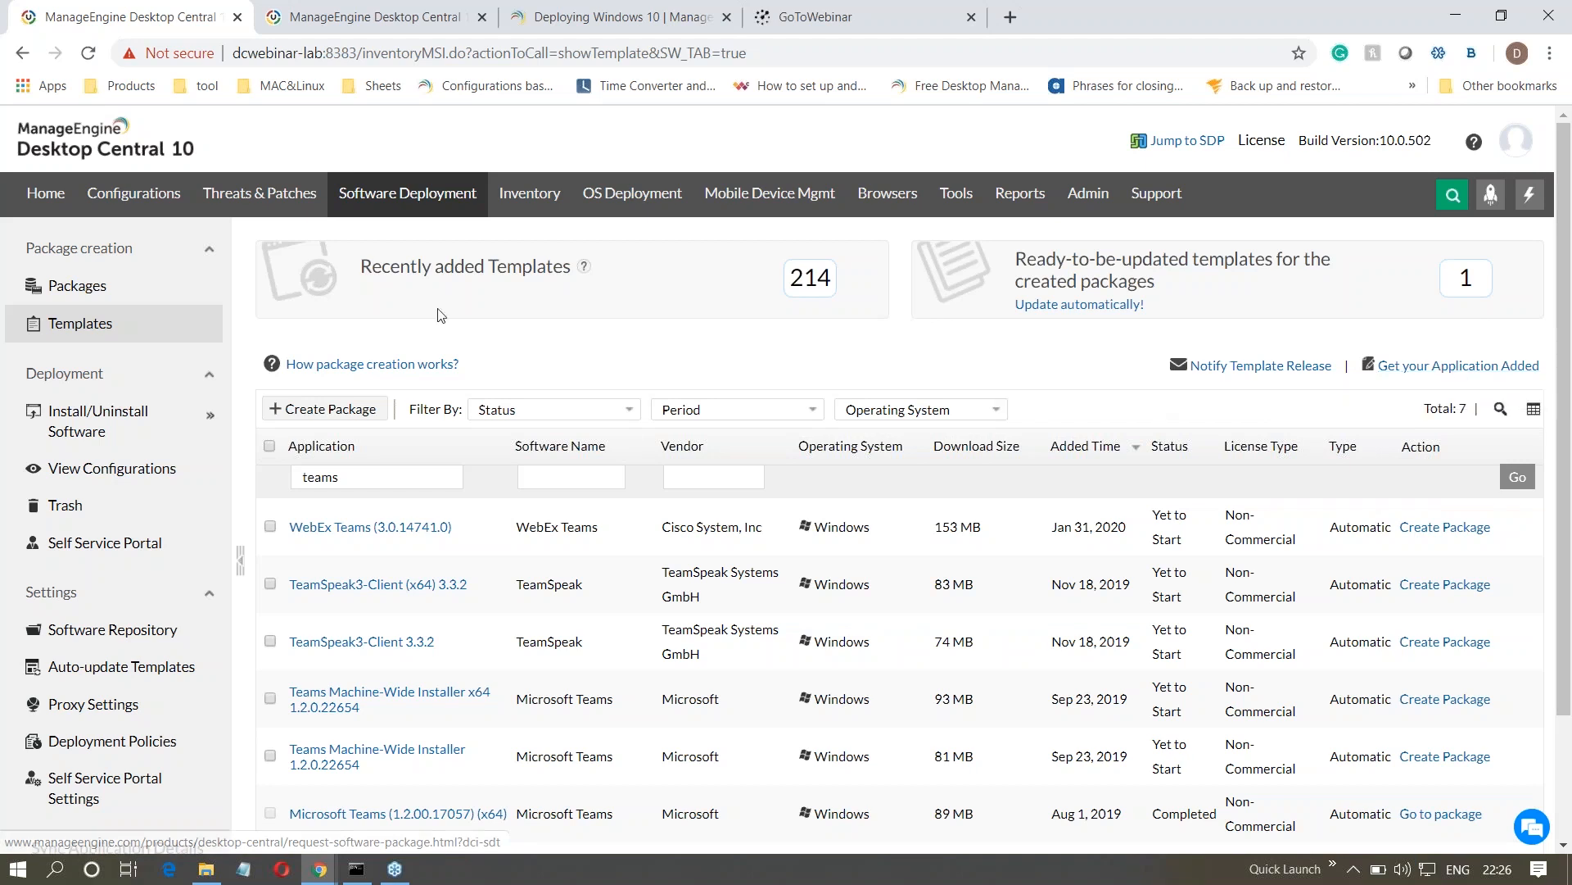
click(97, 287)
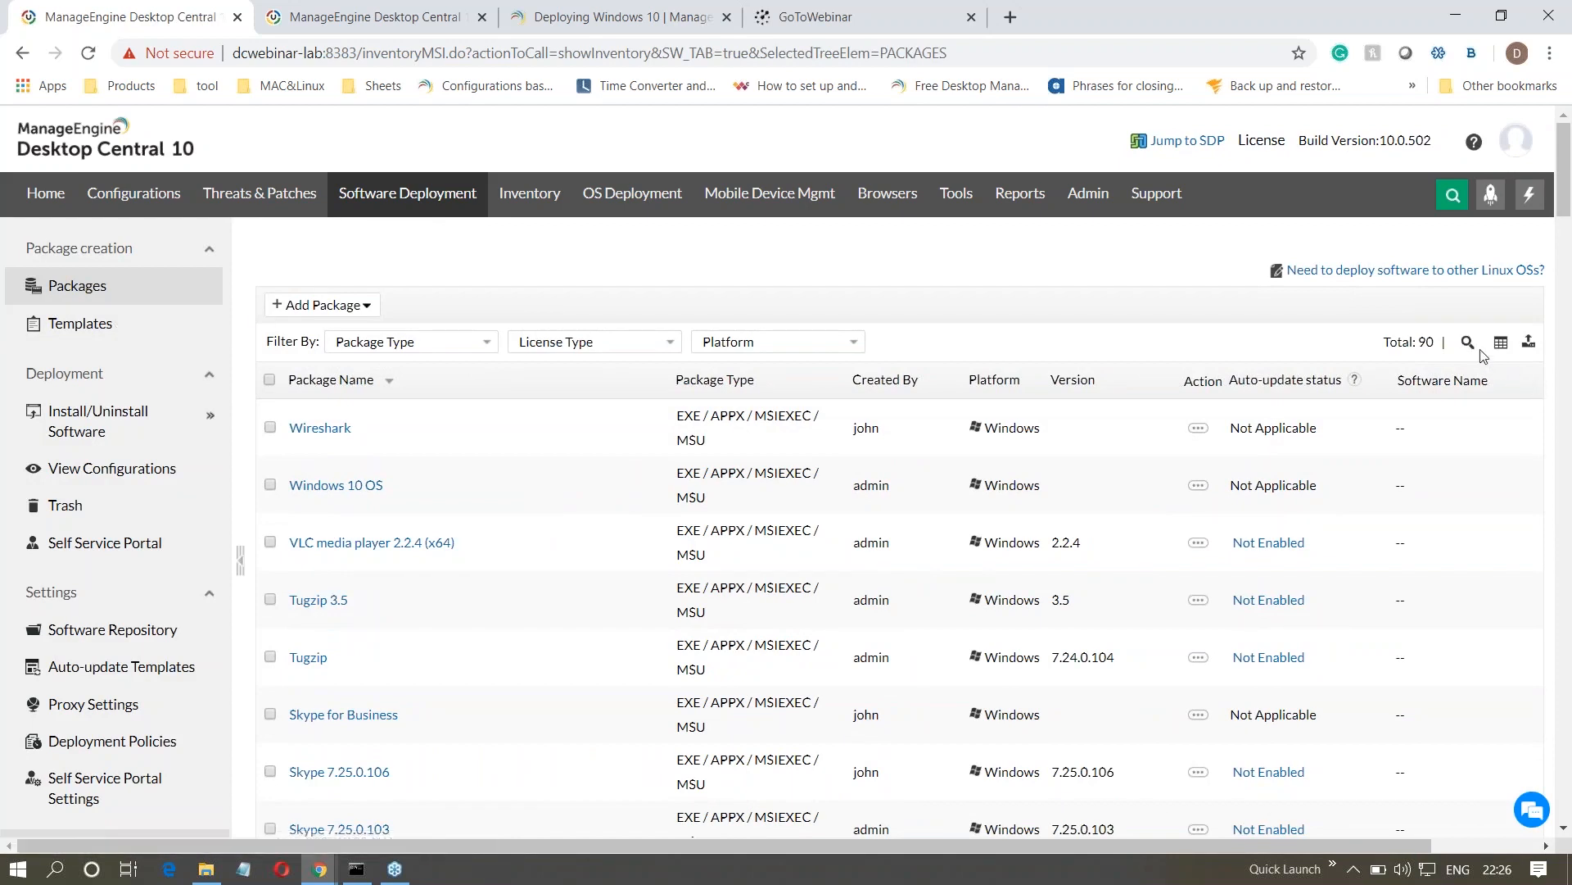
click(1468, 342)
text(teams)
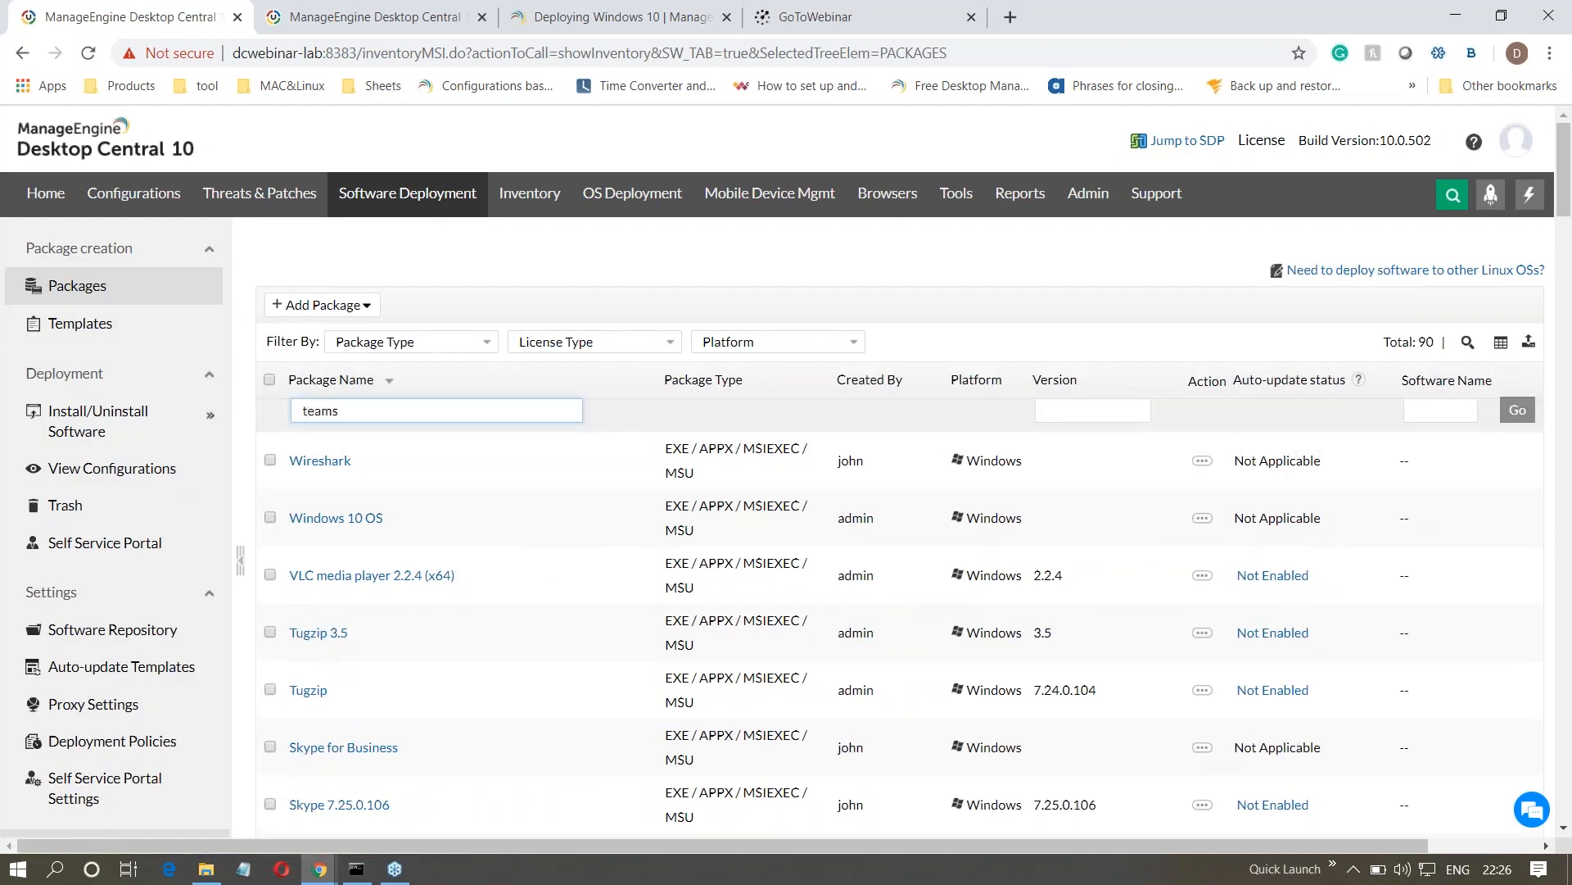
key(Return)
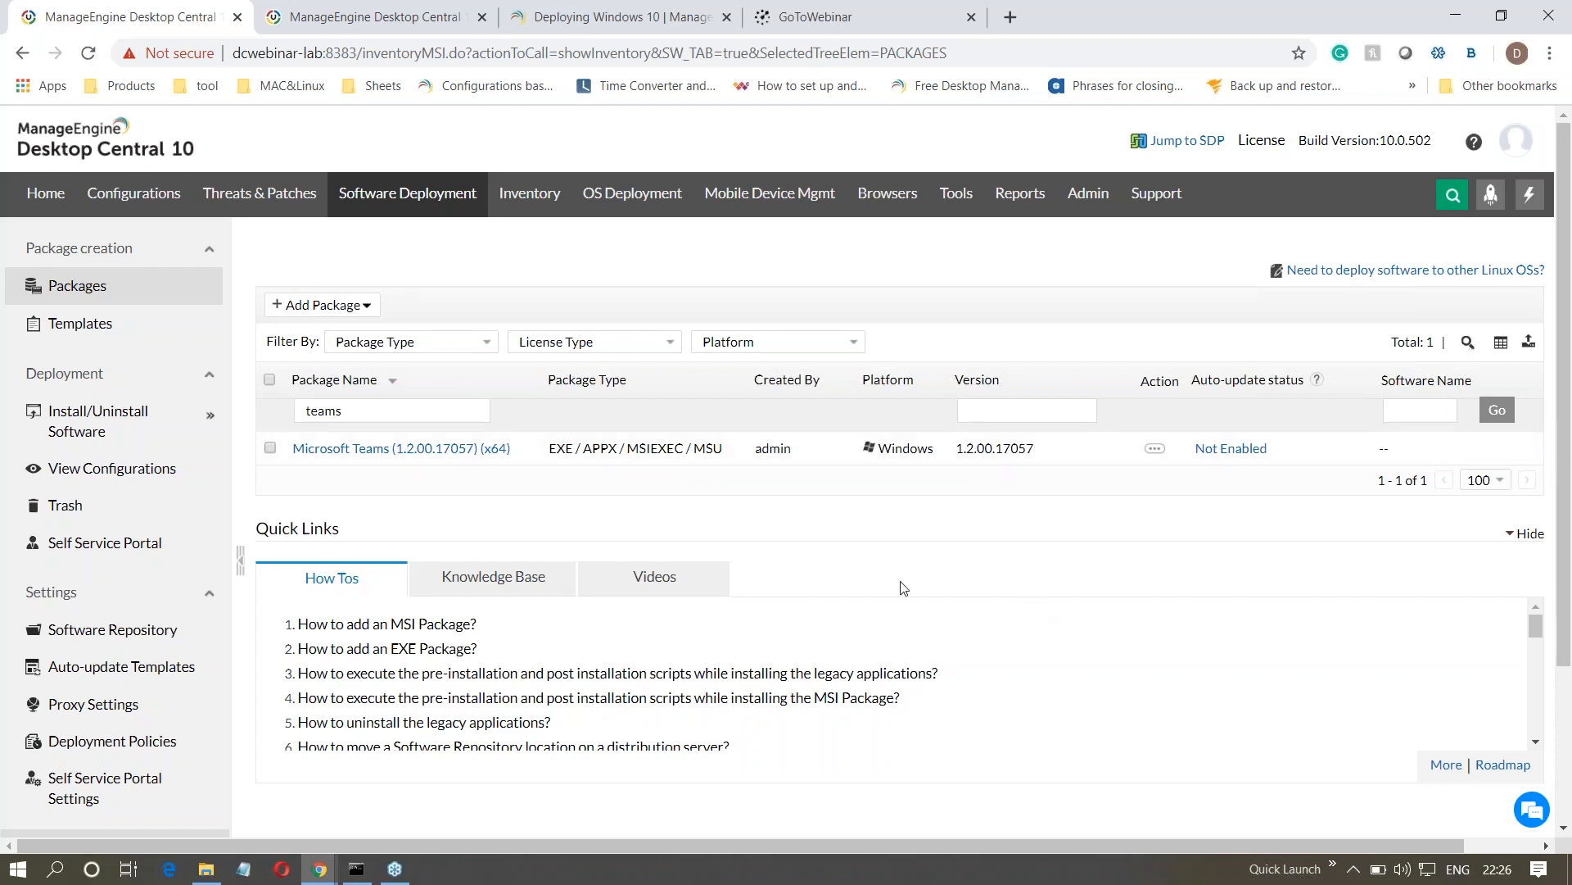
- Create a Windows computer install configuration for the Microsoft Teams (x64) package and name it "MS teams"
click(272, 447)
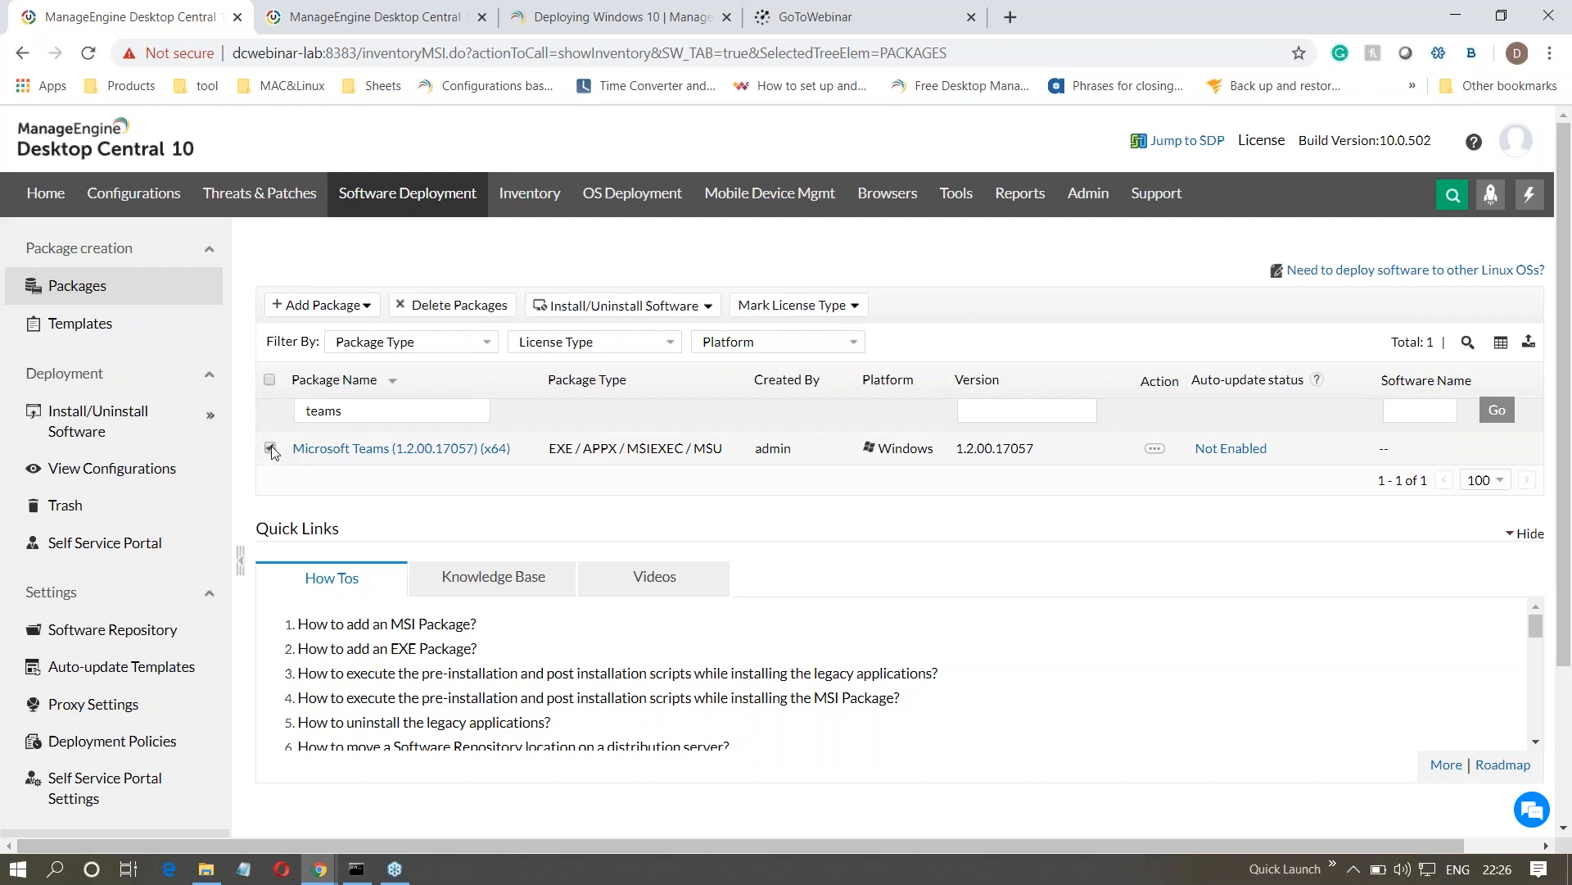
click(624, 308)
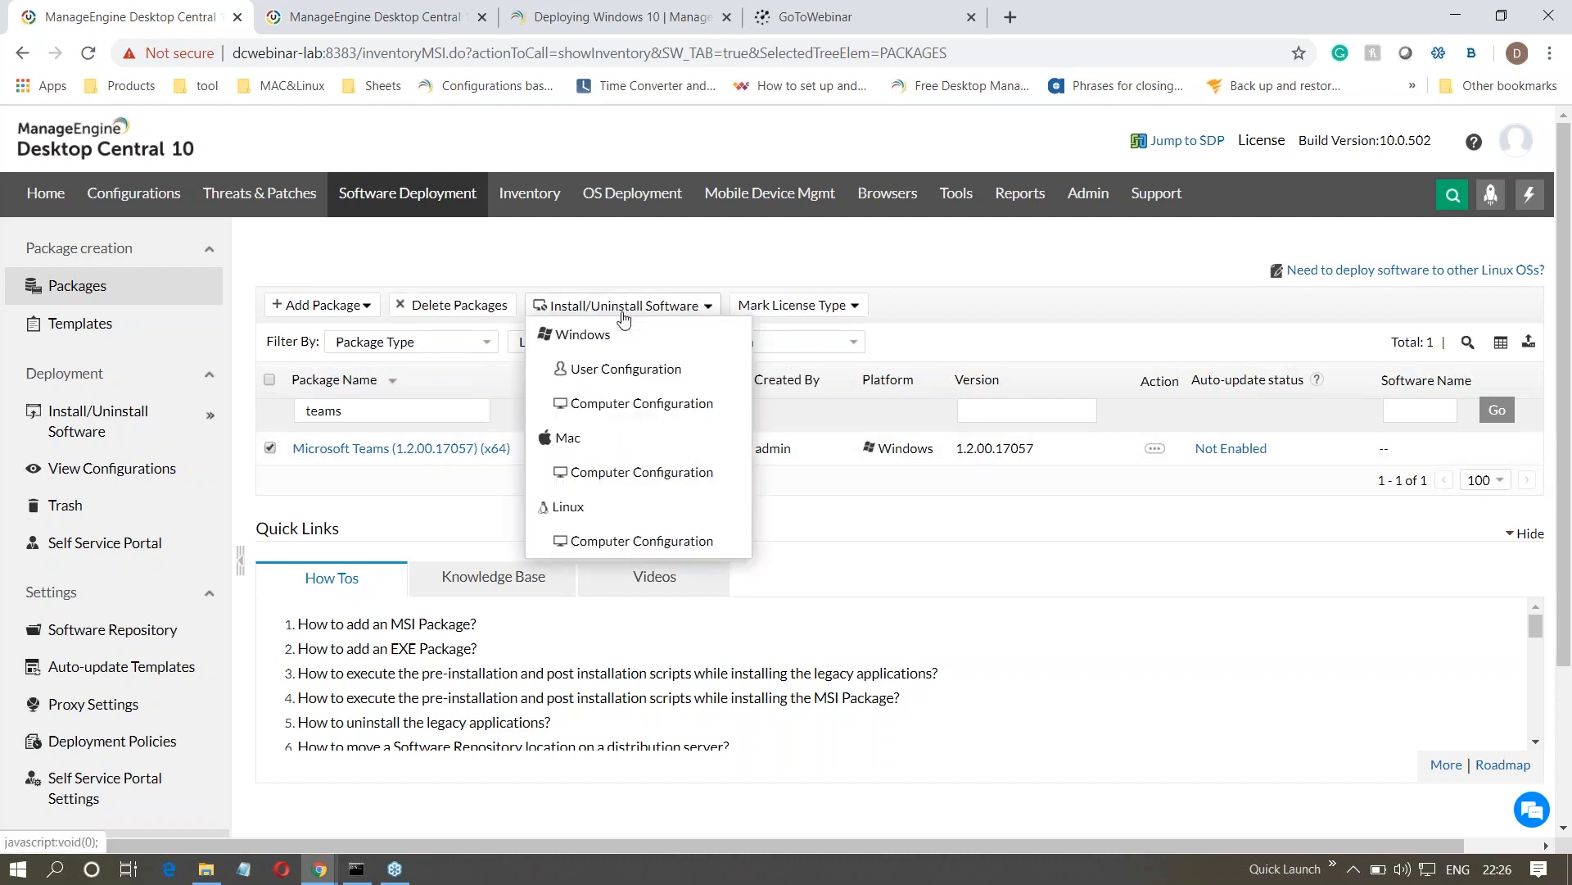
click(639, 405)
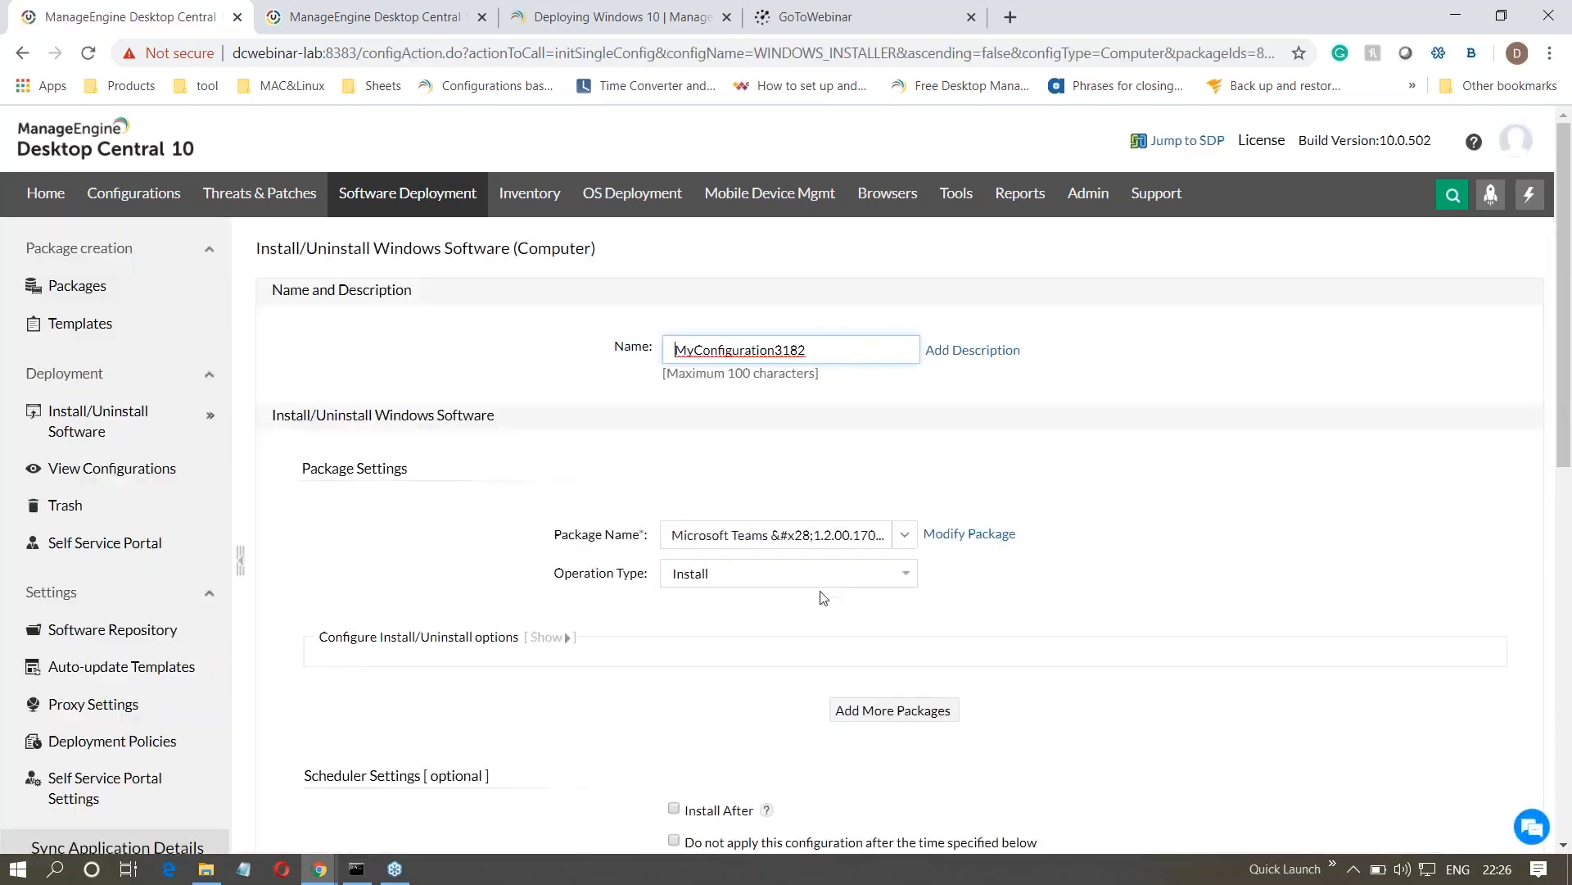
drag(821, 350, 680, 352)
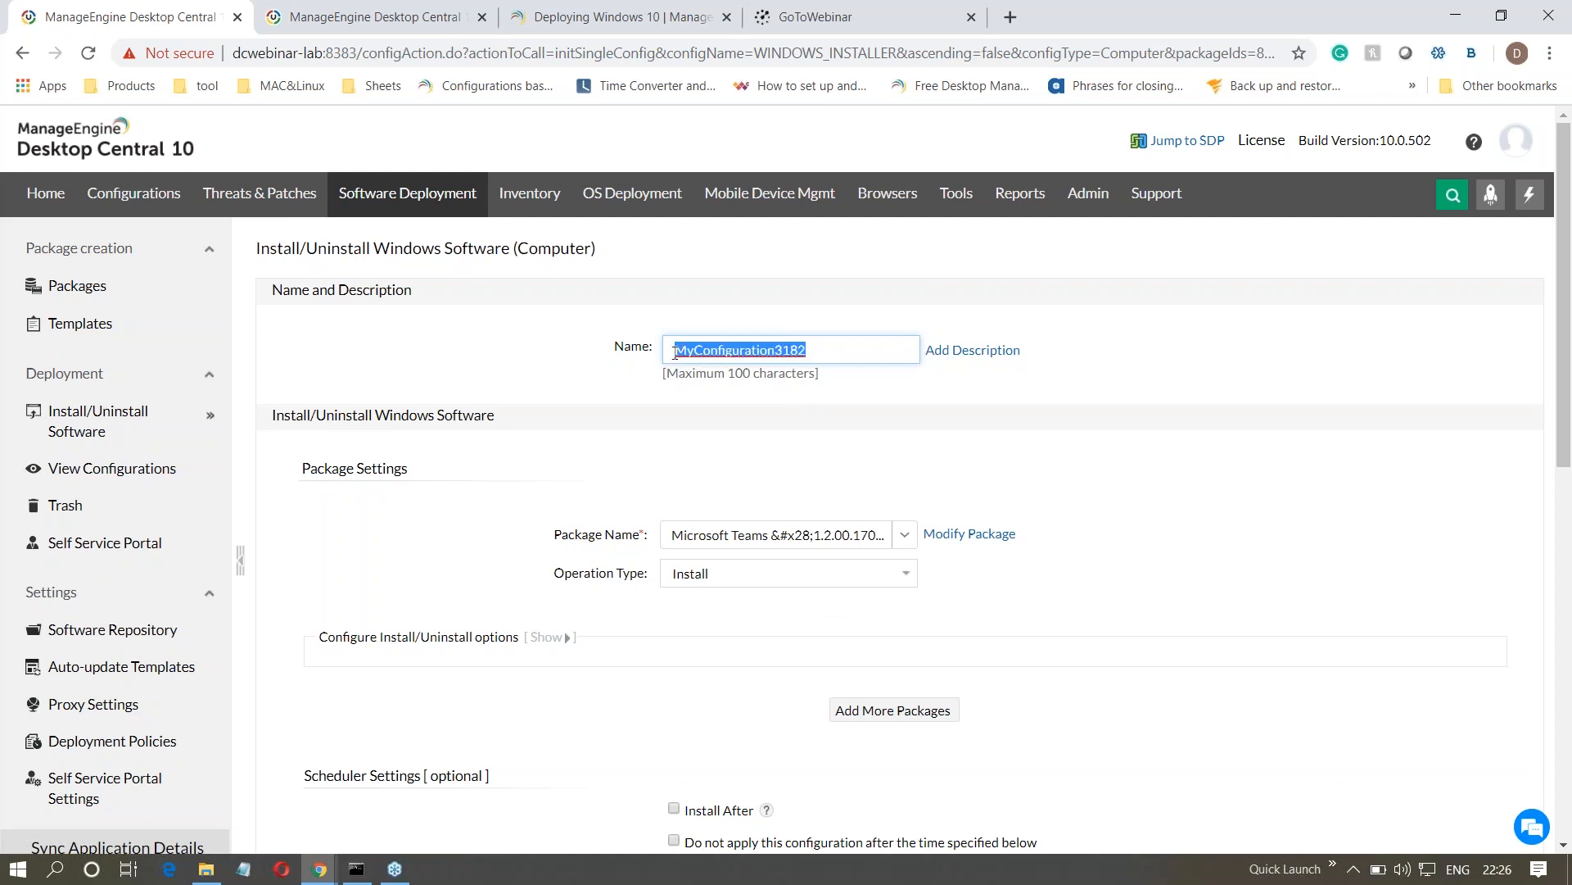
text(MS)
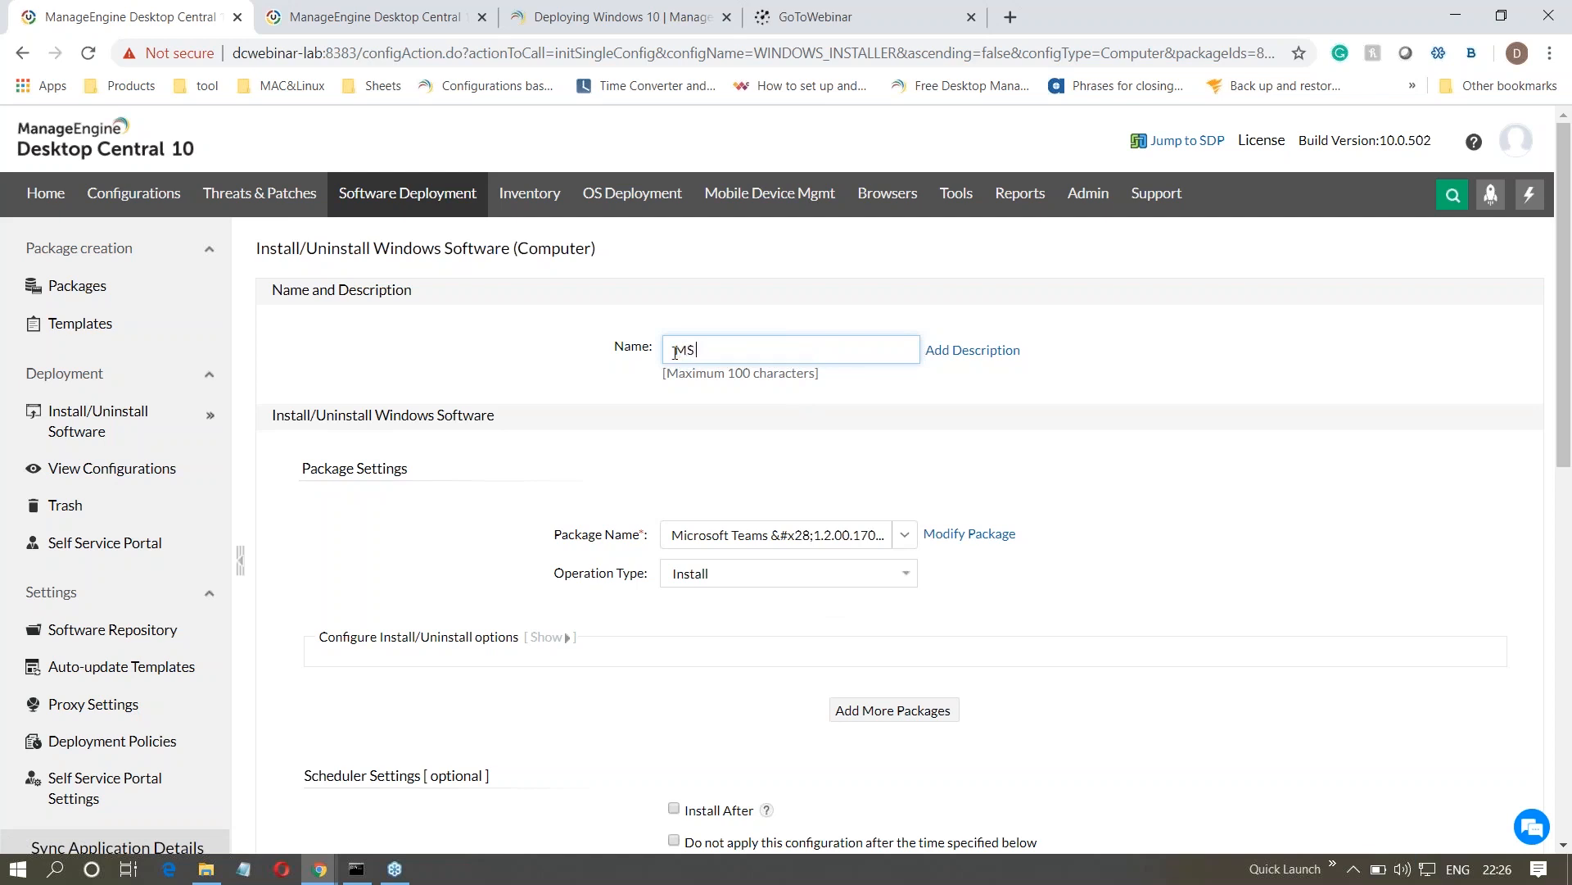
text( teams)
- Expand the install/uninstall options and set the software to install as Run As User with the WORKGROUP1_root / admin credential
scroll(522, 536, down, 2)
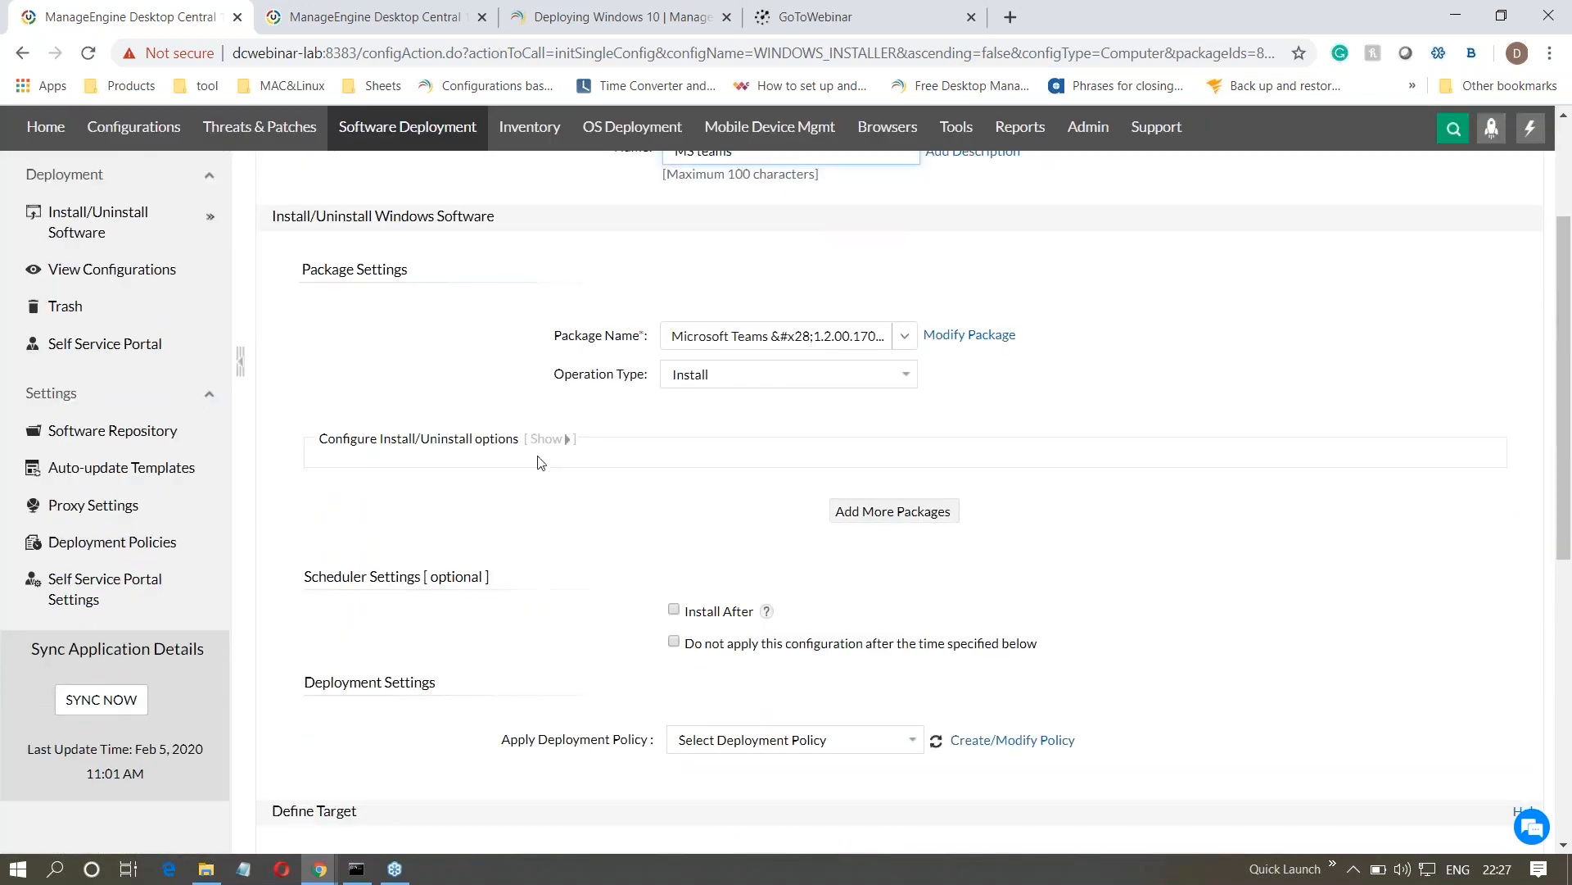
click(547, 440)
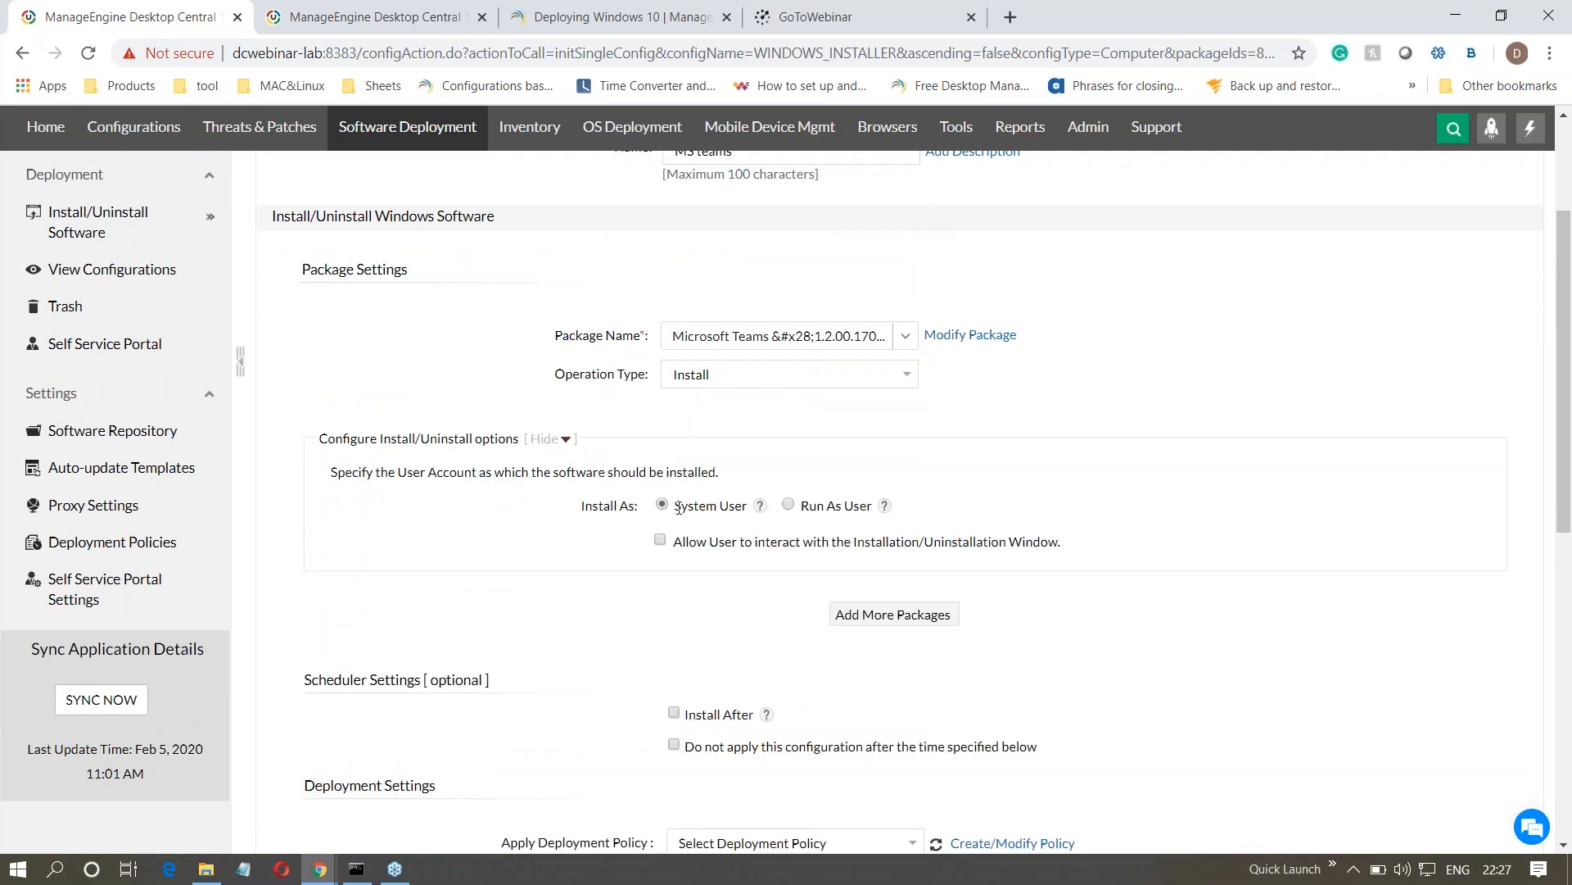
drag(675, 508, 742, 506)
click(719, 615)
click(788, 504)
click(798, 543)
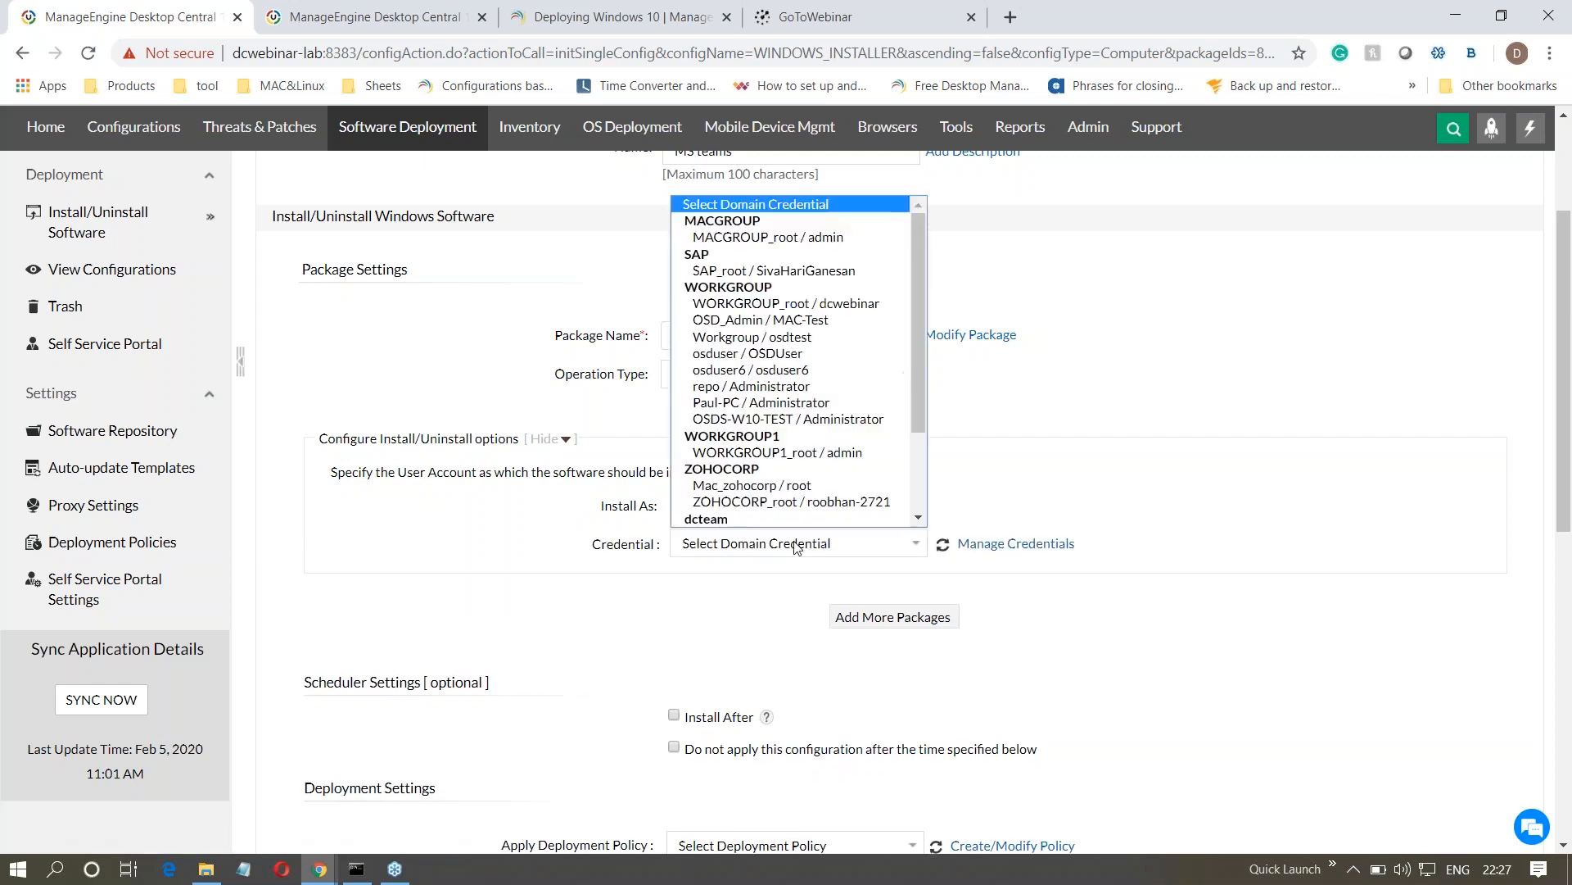
scroll(798, 458, down, 1)
click(808, 438)
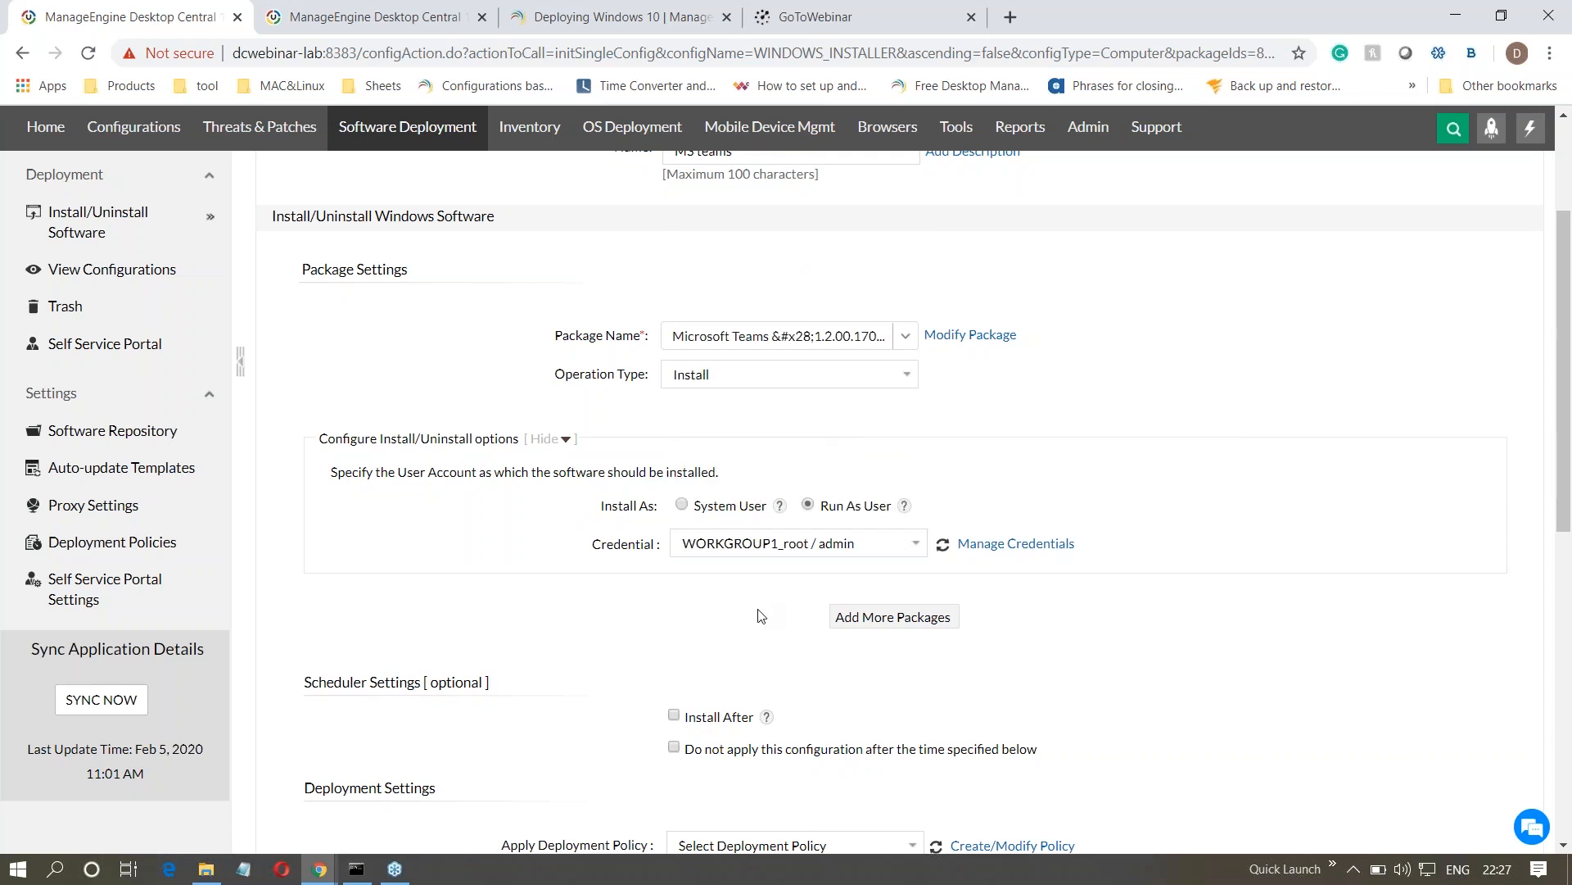
- Enable the Install After schedule and set its date to 2020-02-10
scroll(761, 615, down, 2)
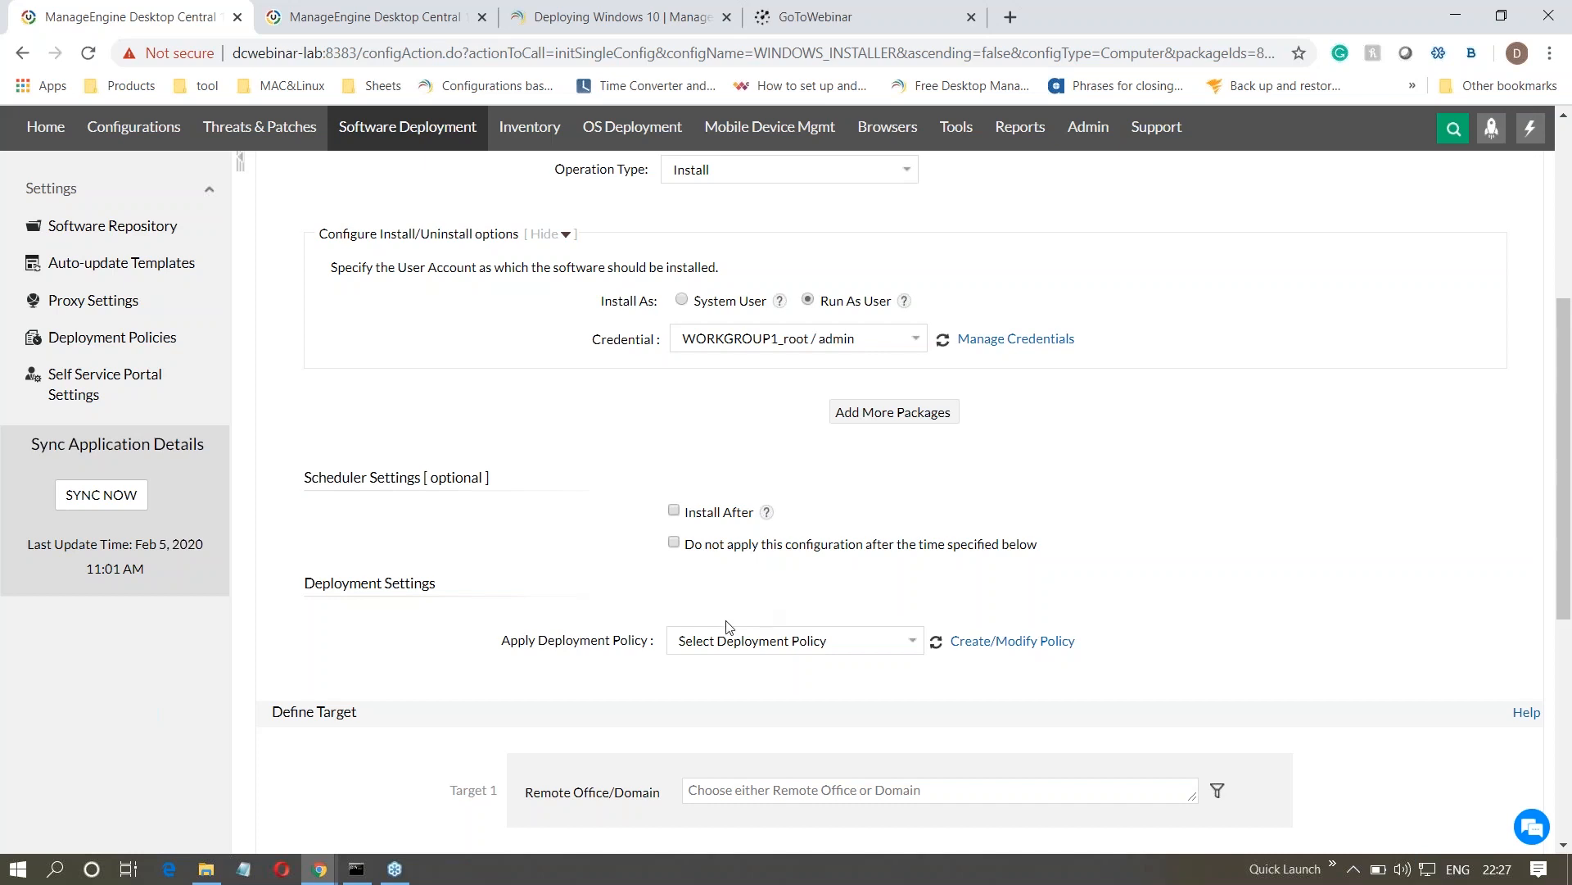
click(674, 511)
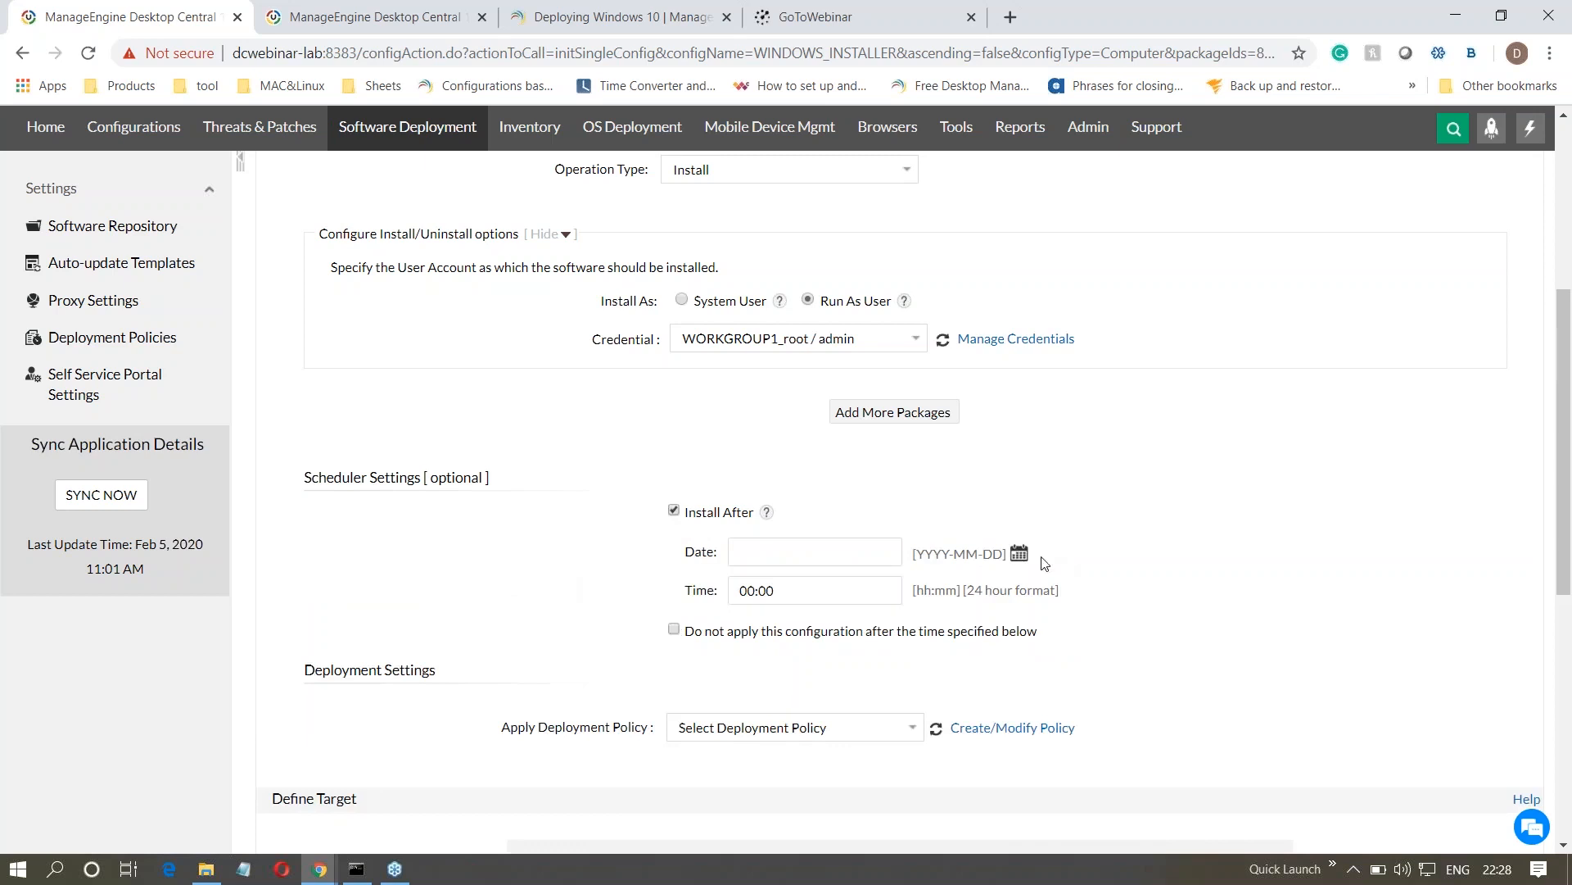
click(1020, 555)
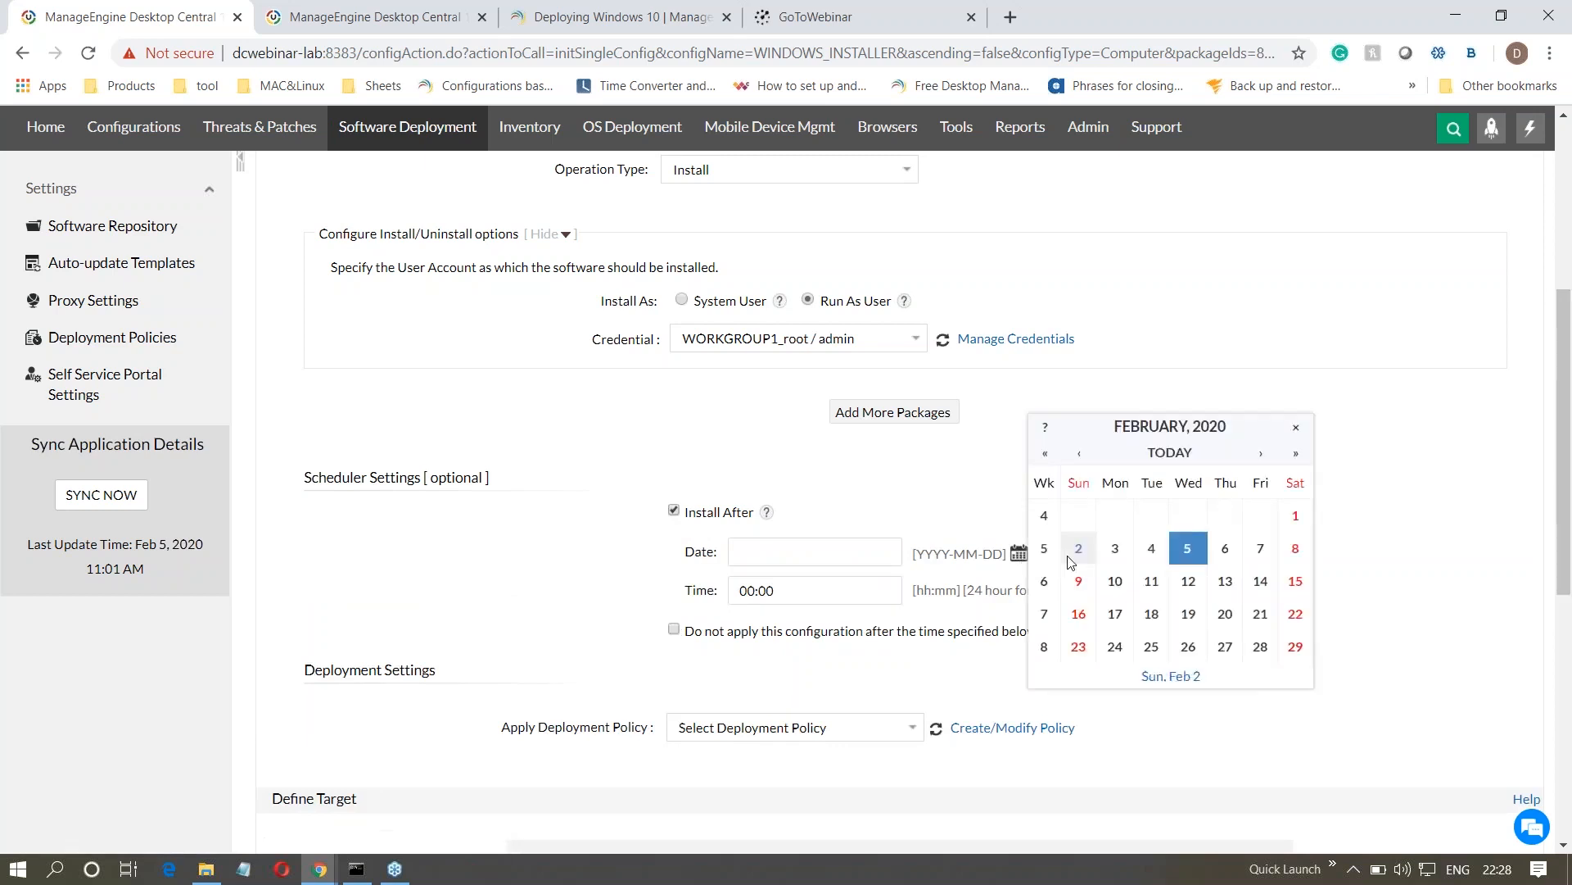
click(1116, 580)
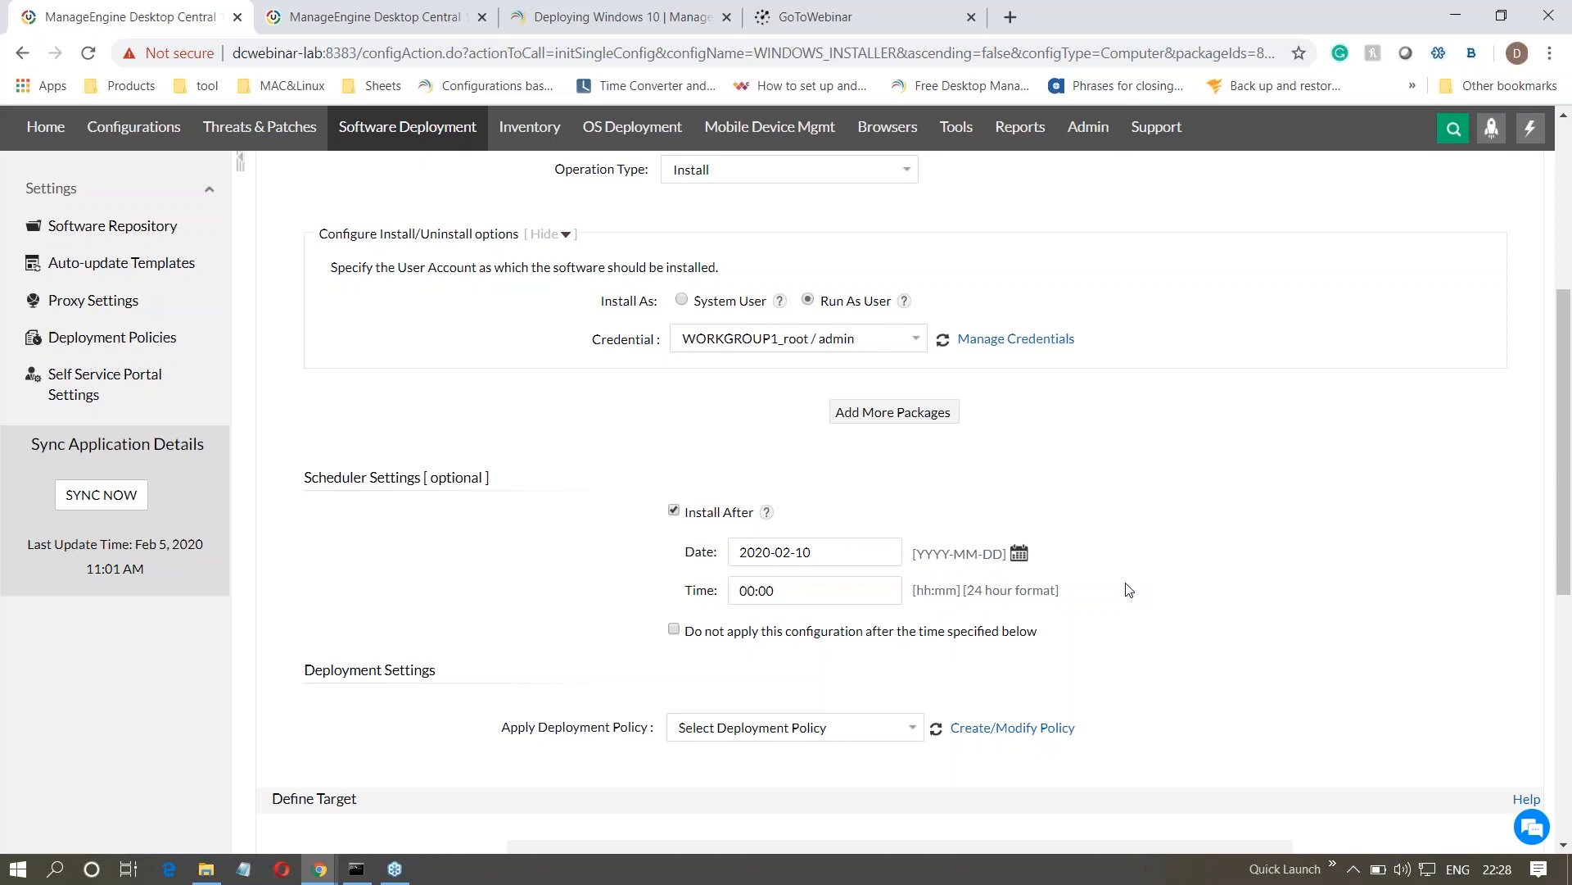
- Open the deployment policies from the deployment settings and start a new policy, keeping its default name
scroll(1129, 590, down, 5)
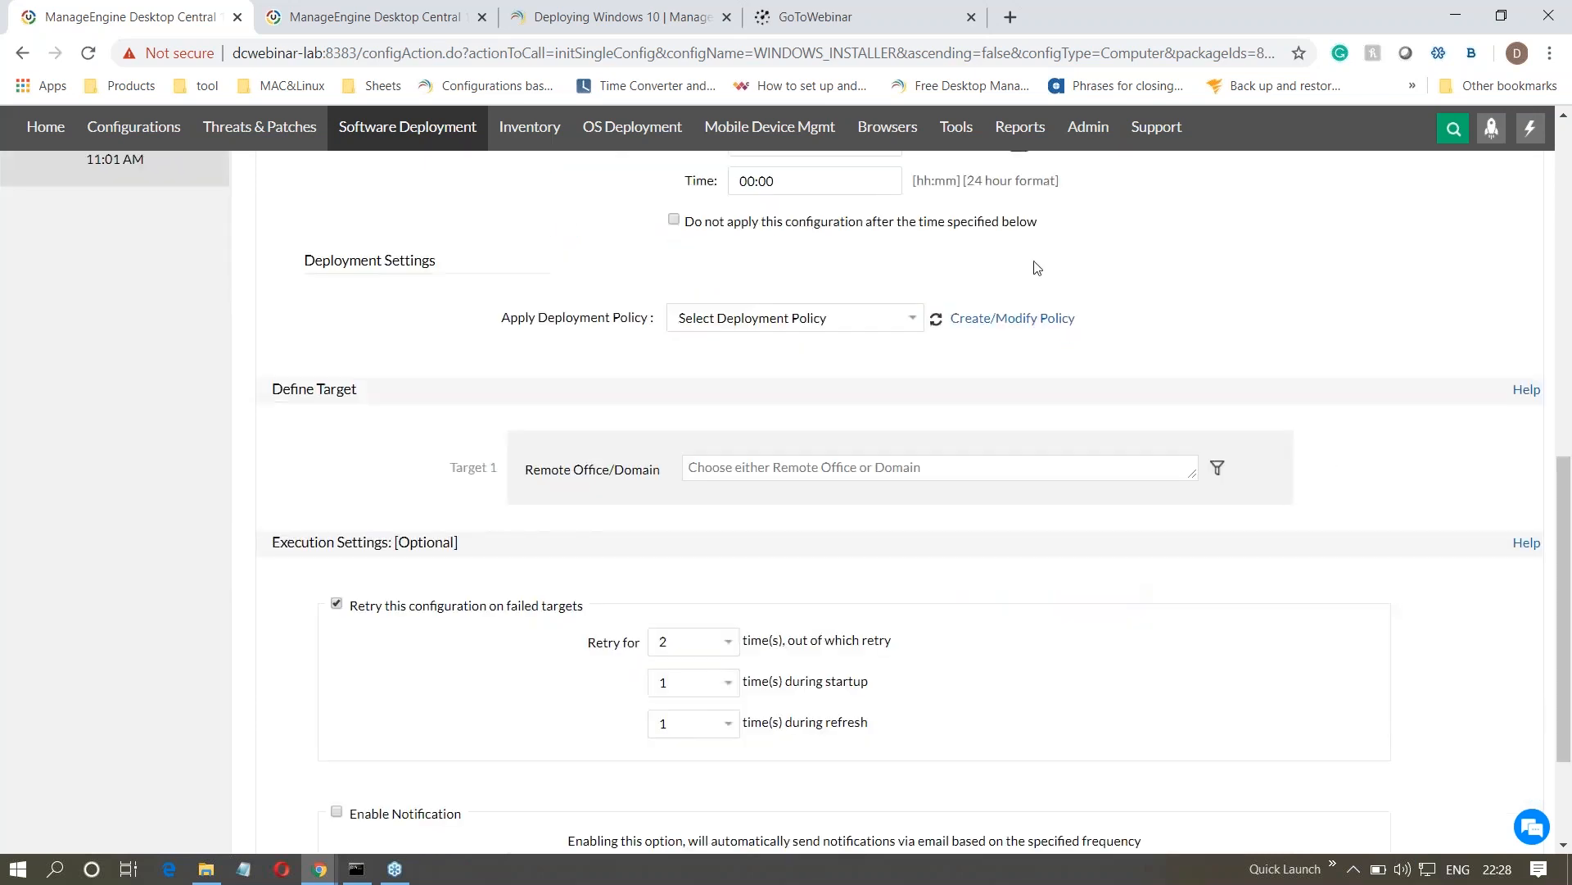
drag(541, 326, 653, 357)
click(656, 368)
drag(540, 316, 651, 319)
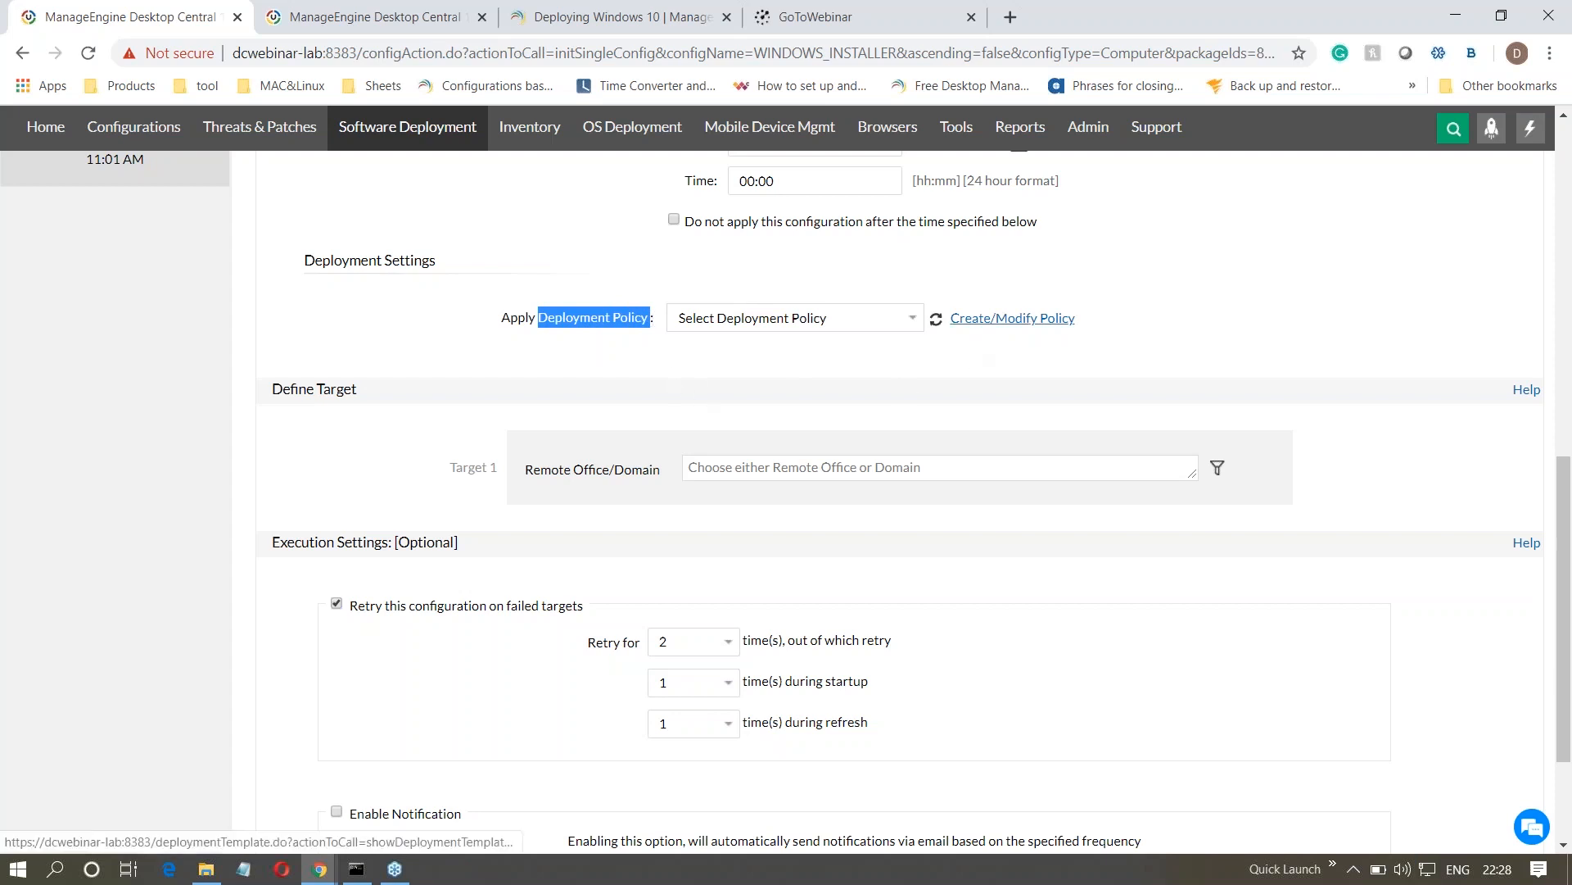
click(987, 319)
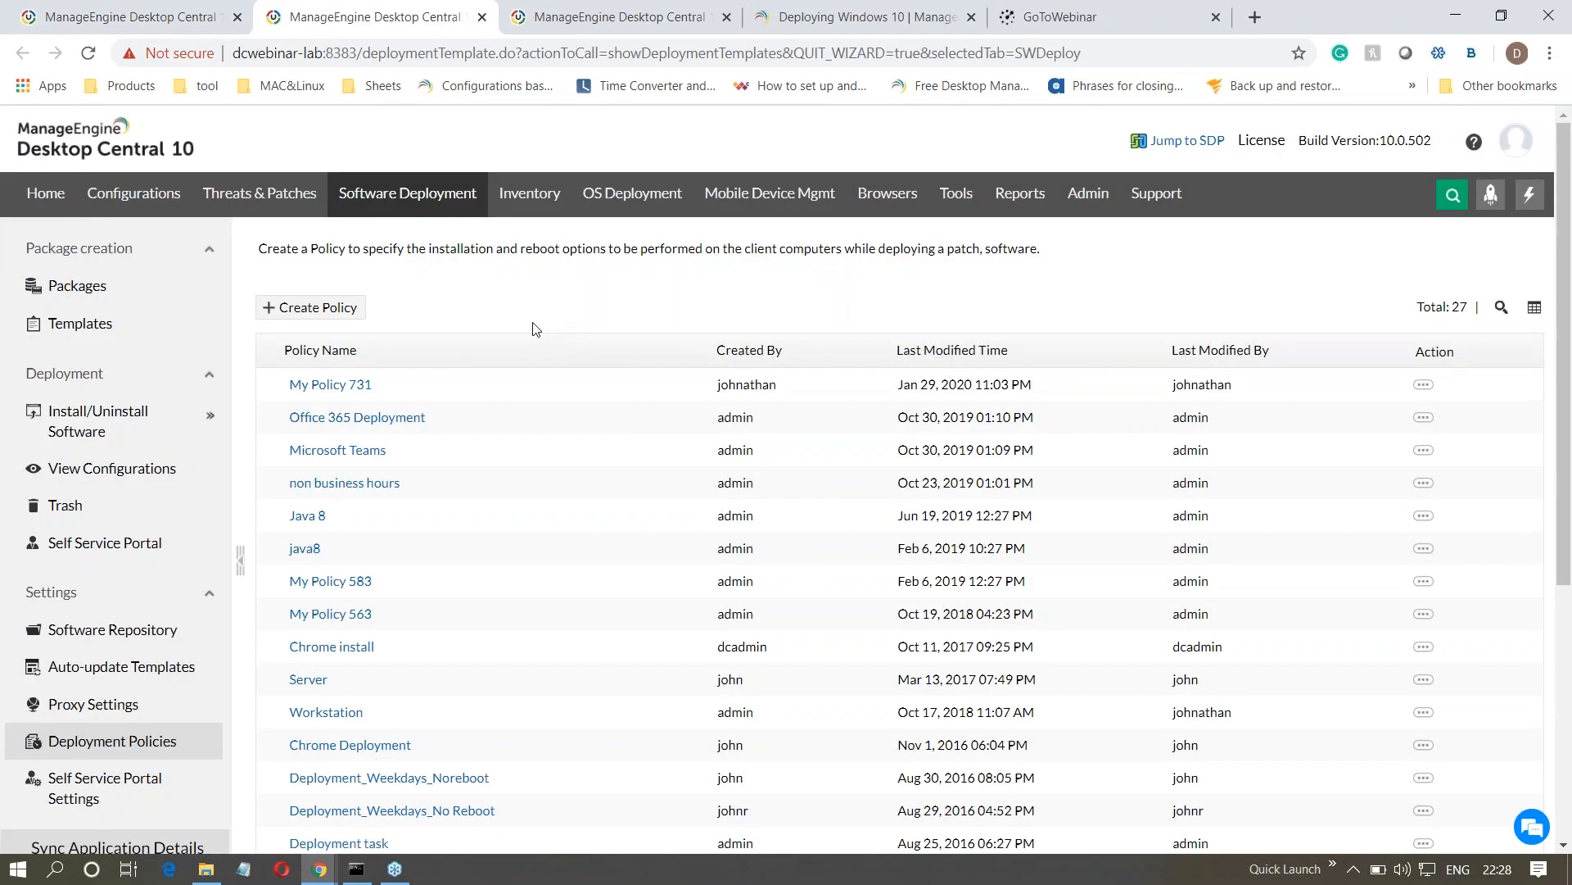
click(300, 314)
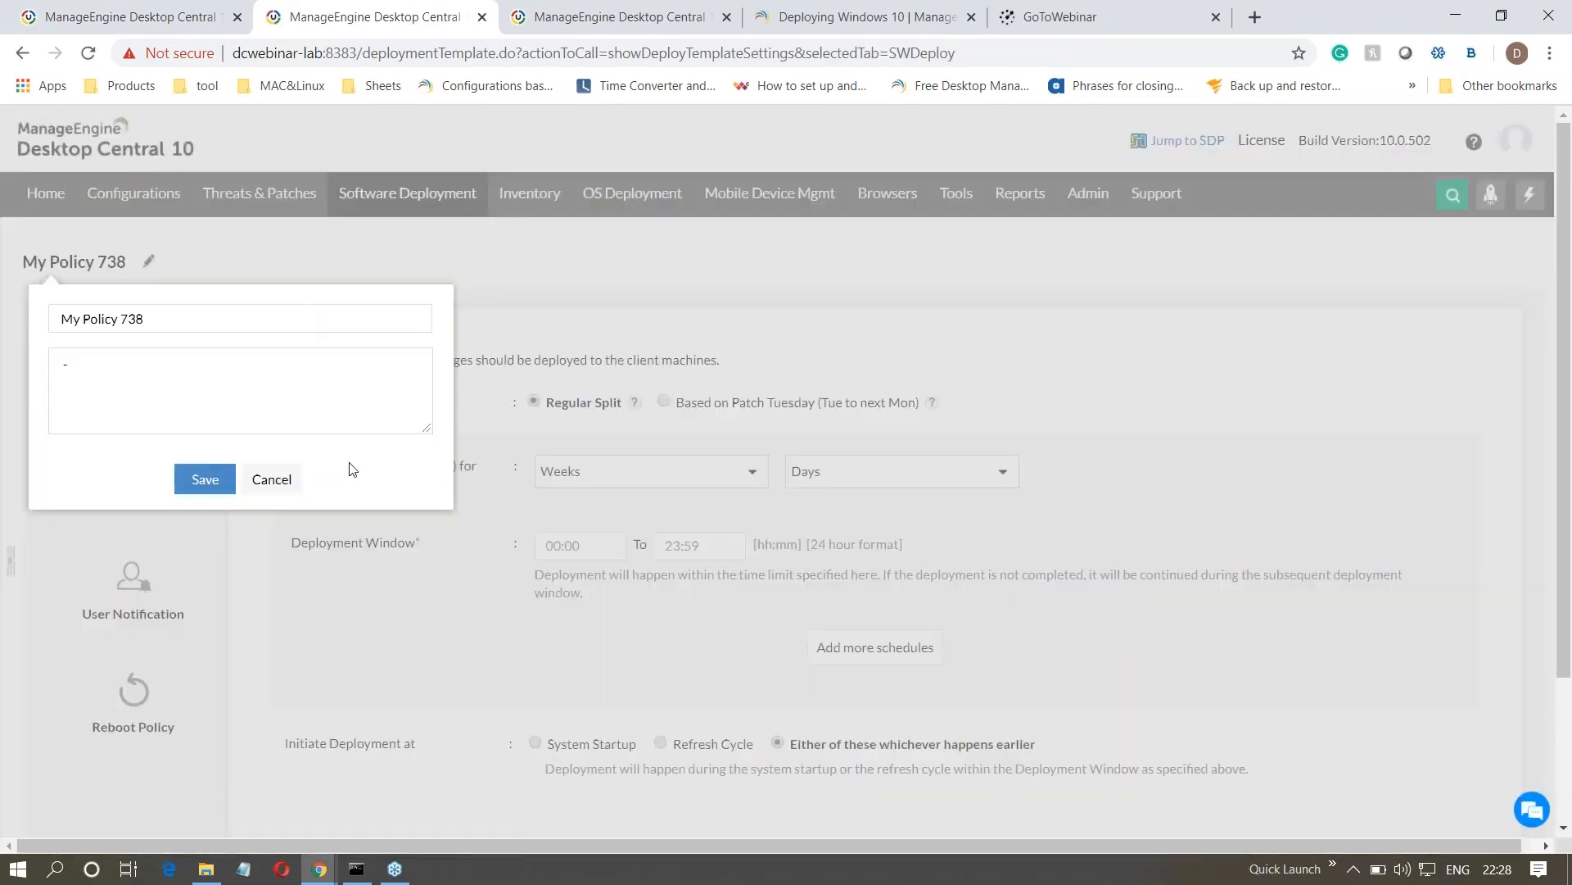
click(288, 490)
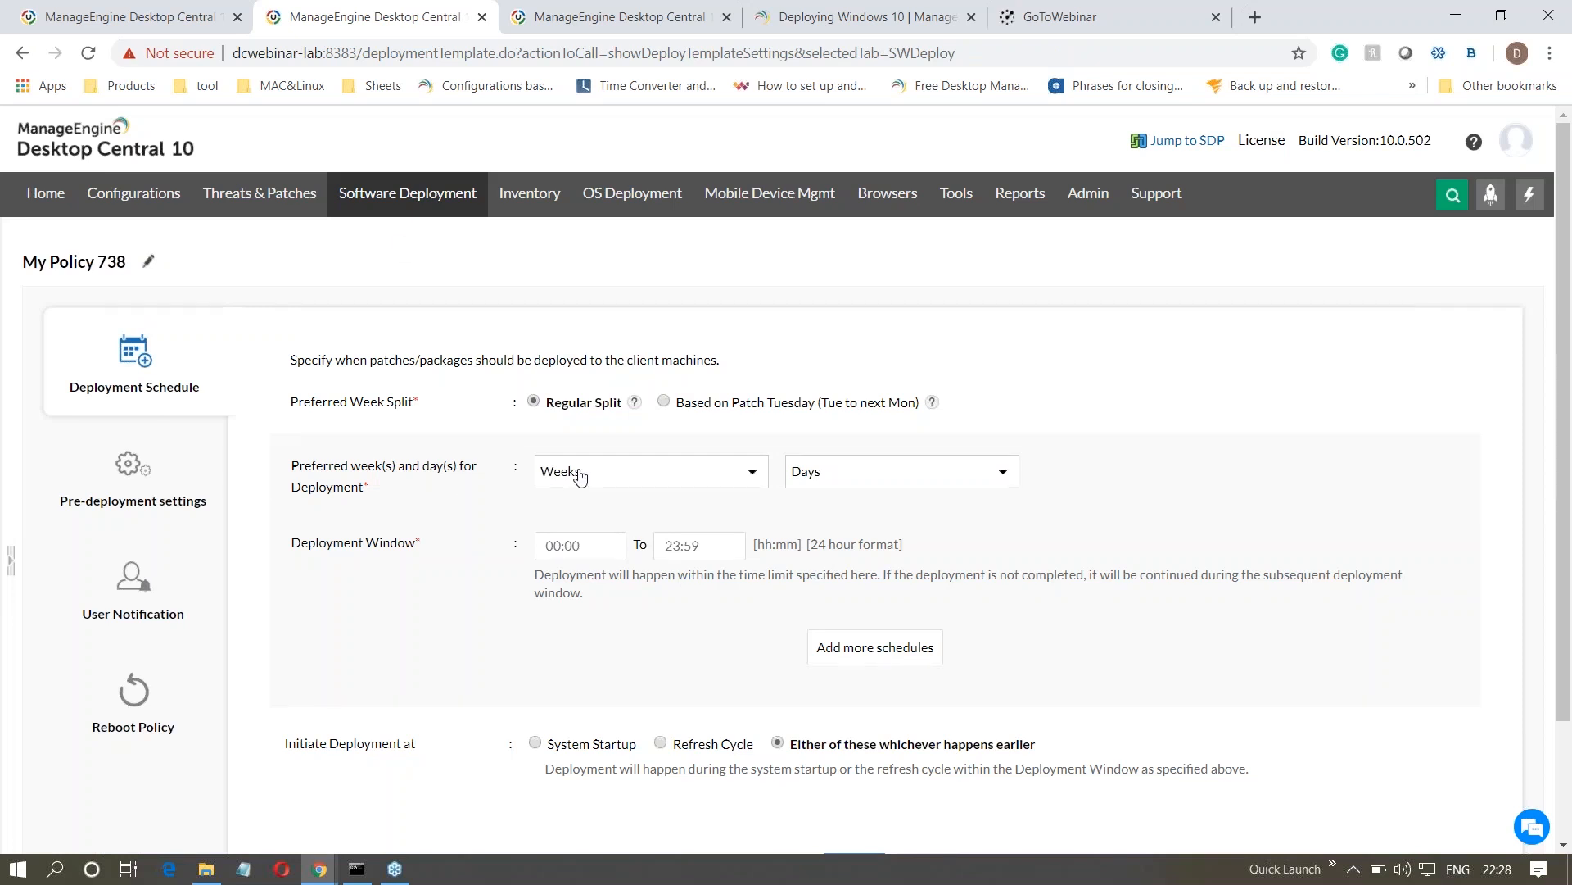
- Set the policy's preferred deployment time to the First week on Tuesday, Wednesday and Thursday
click(578, 475)
click(546, 537)
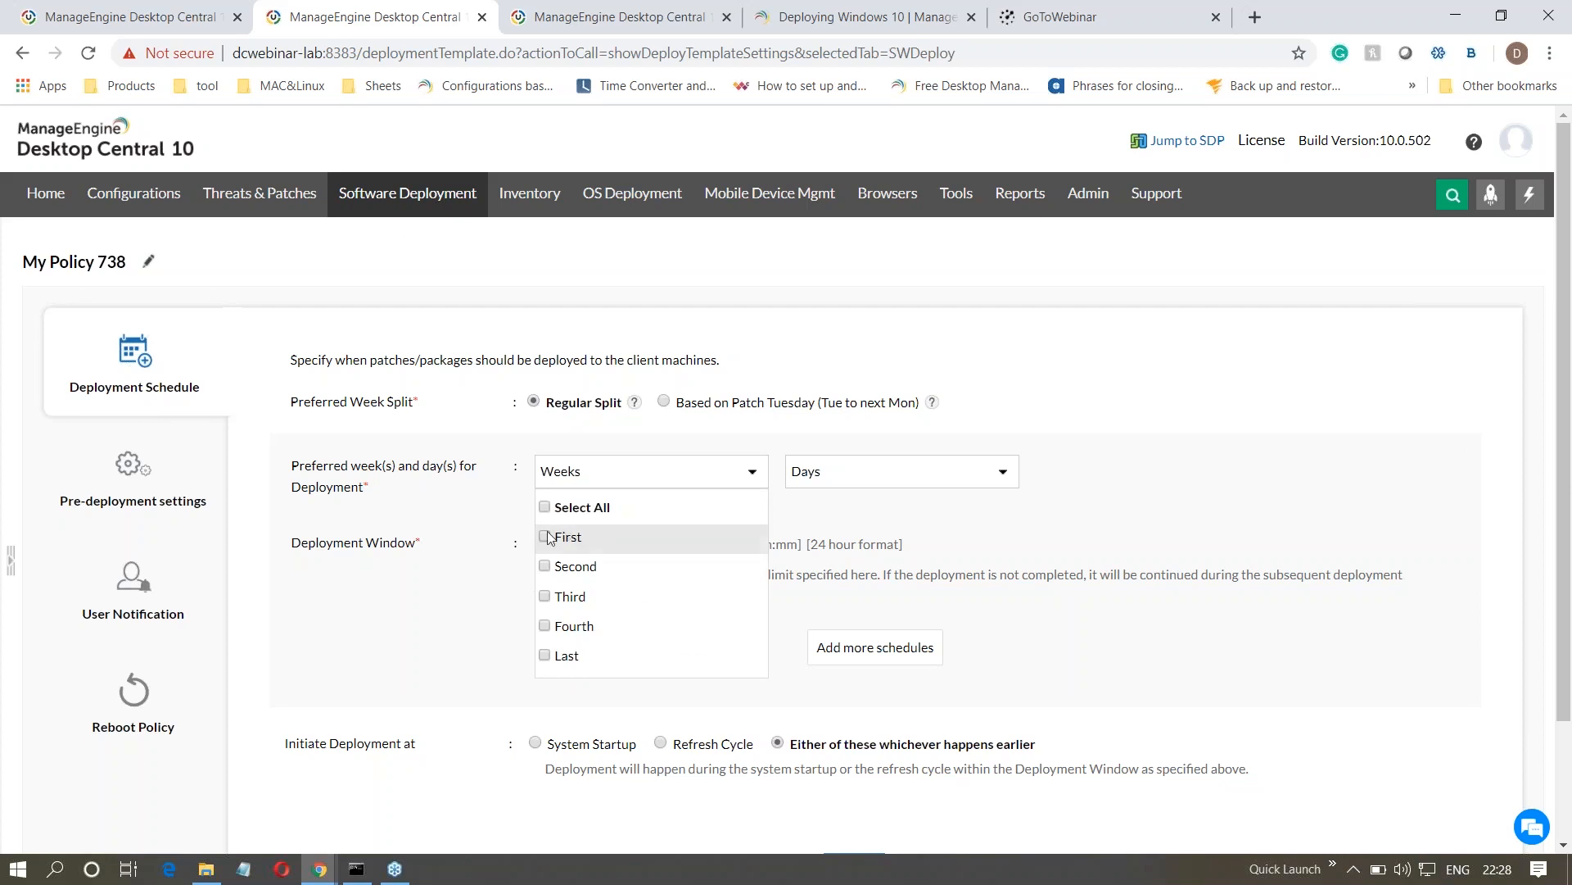
click(1058, 548)
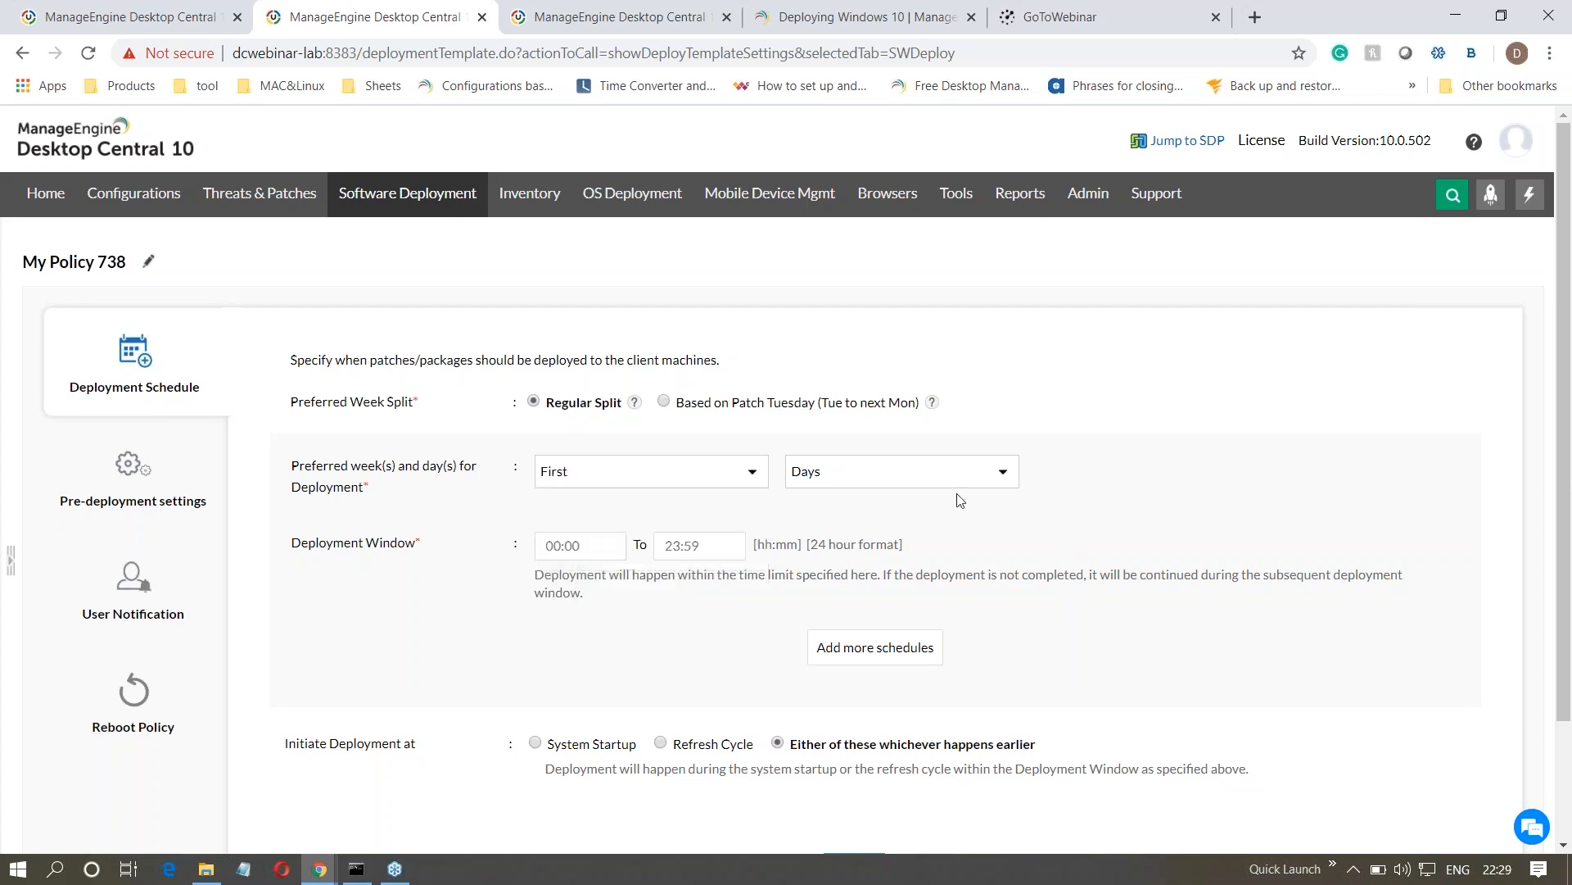
click(869, 479)
click(809, 596)
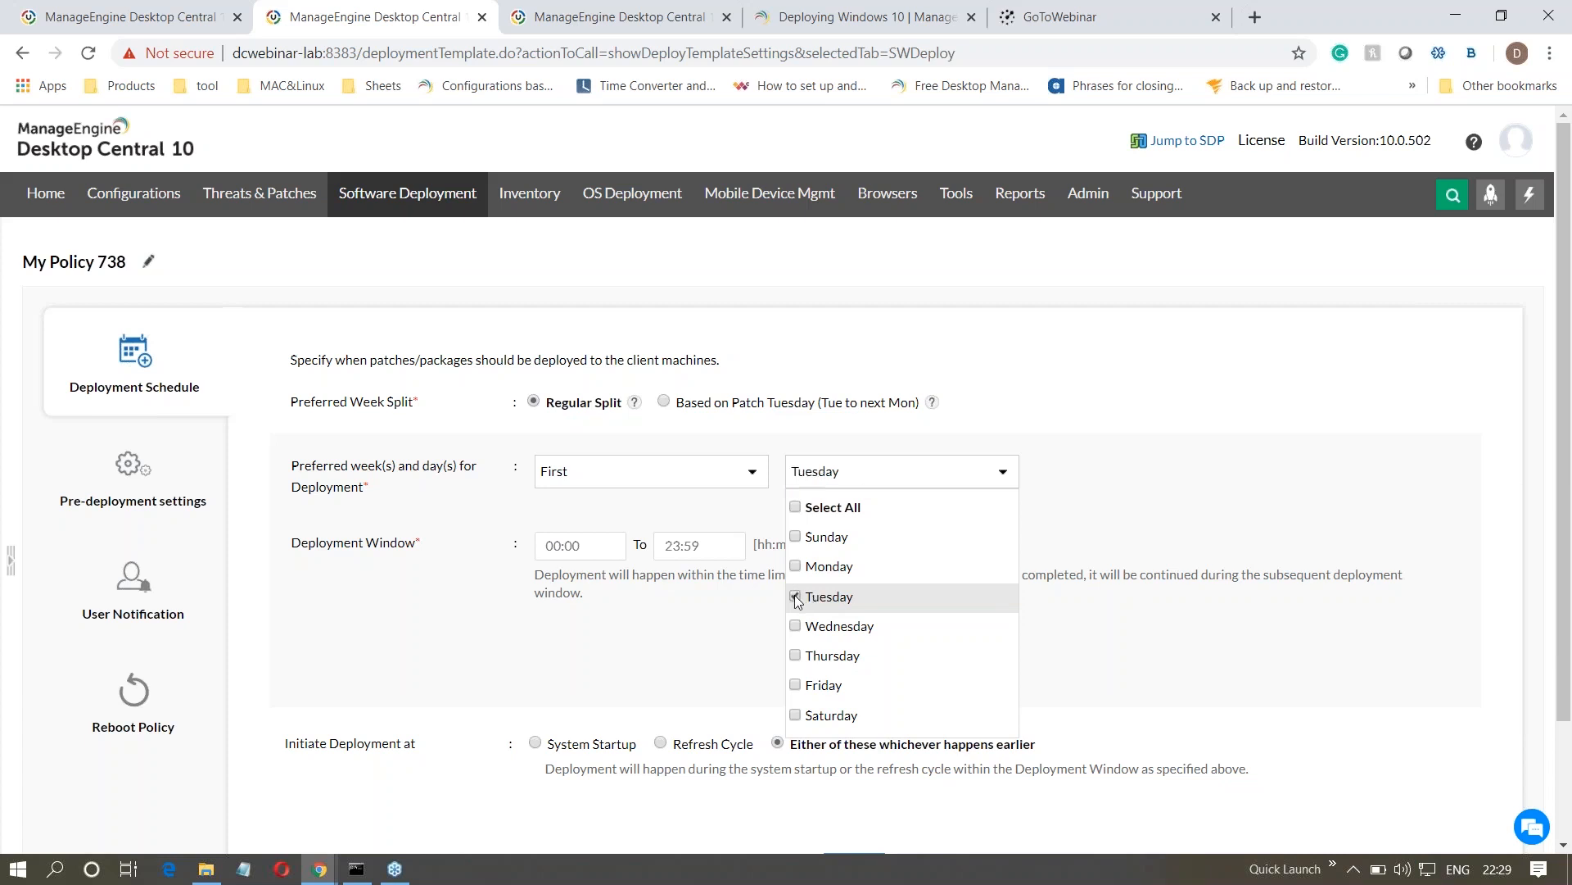
click(799, 627)
click(799, 656)
click(738, 659)
- Set the policy's deployment window from 10:00 to 13:00
click(599, 543)
text(1)
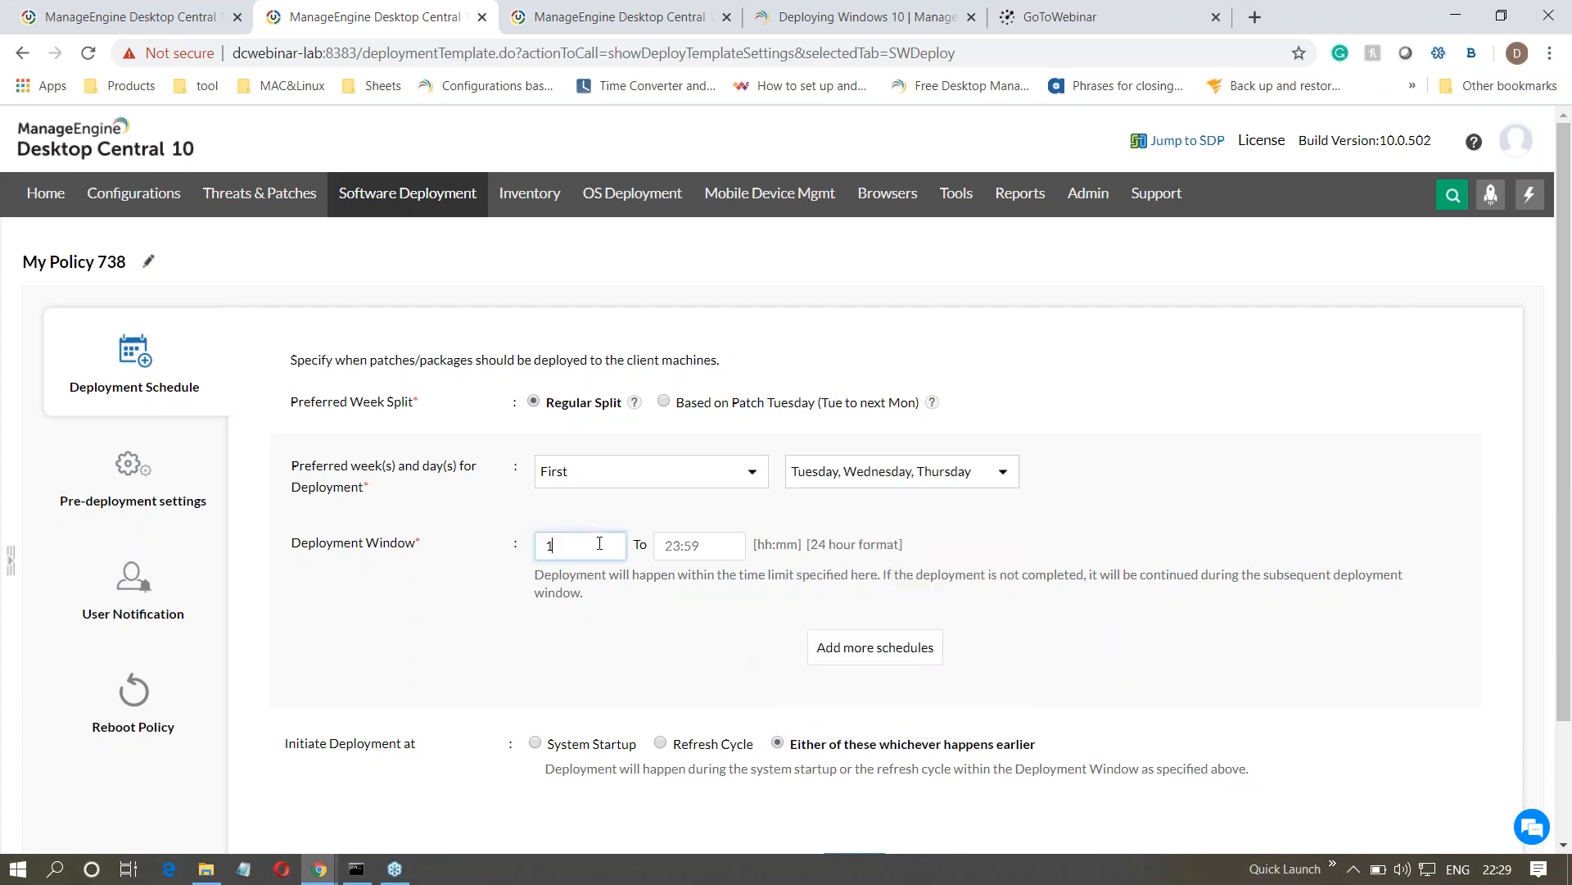
text(0:00)
click(668, 543)
text(1)
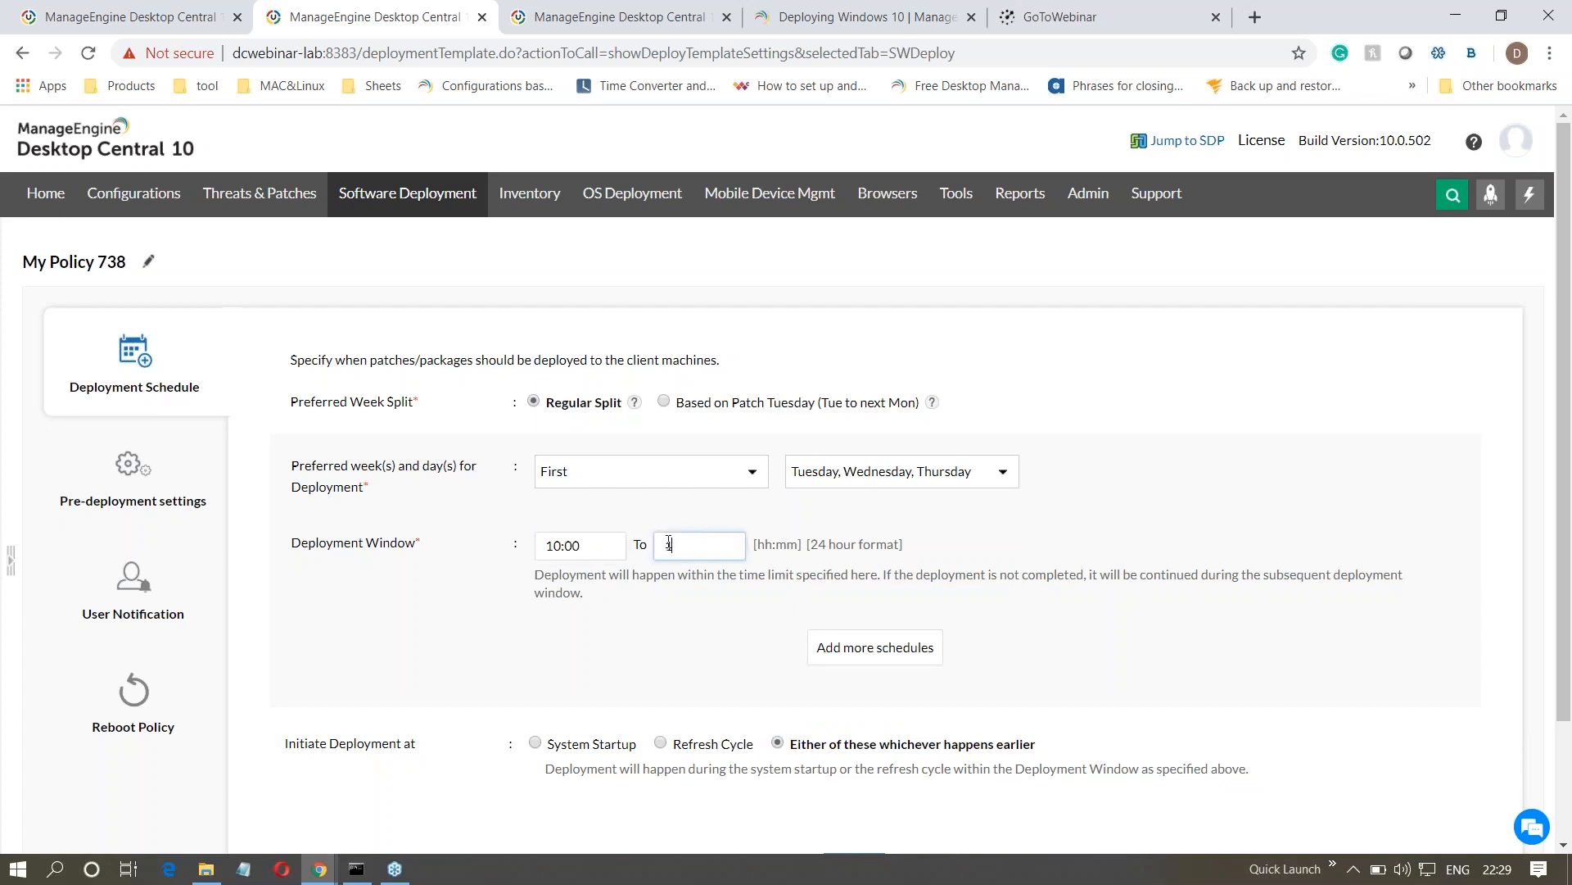
text(3:00)
scroll(473, 602, down, 1)
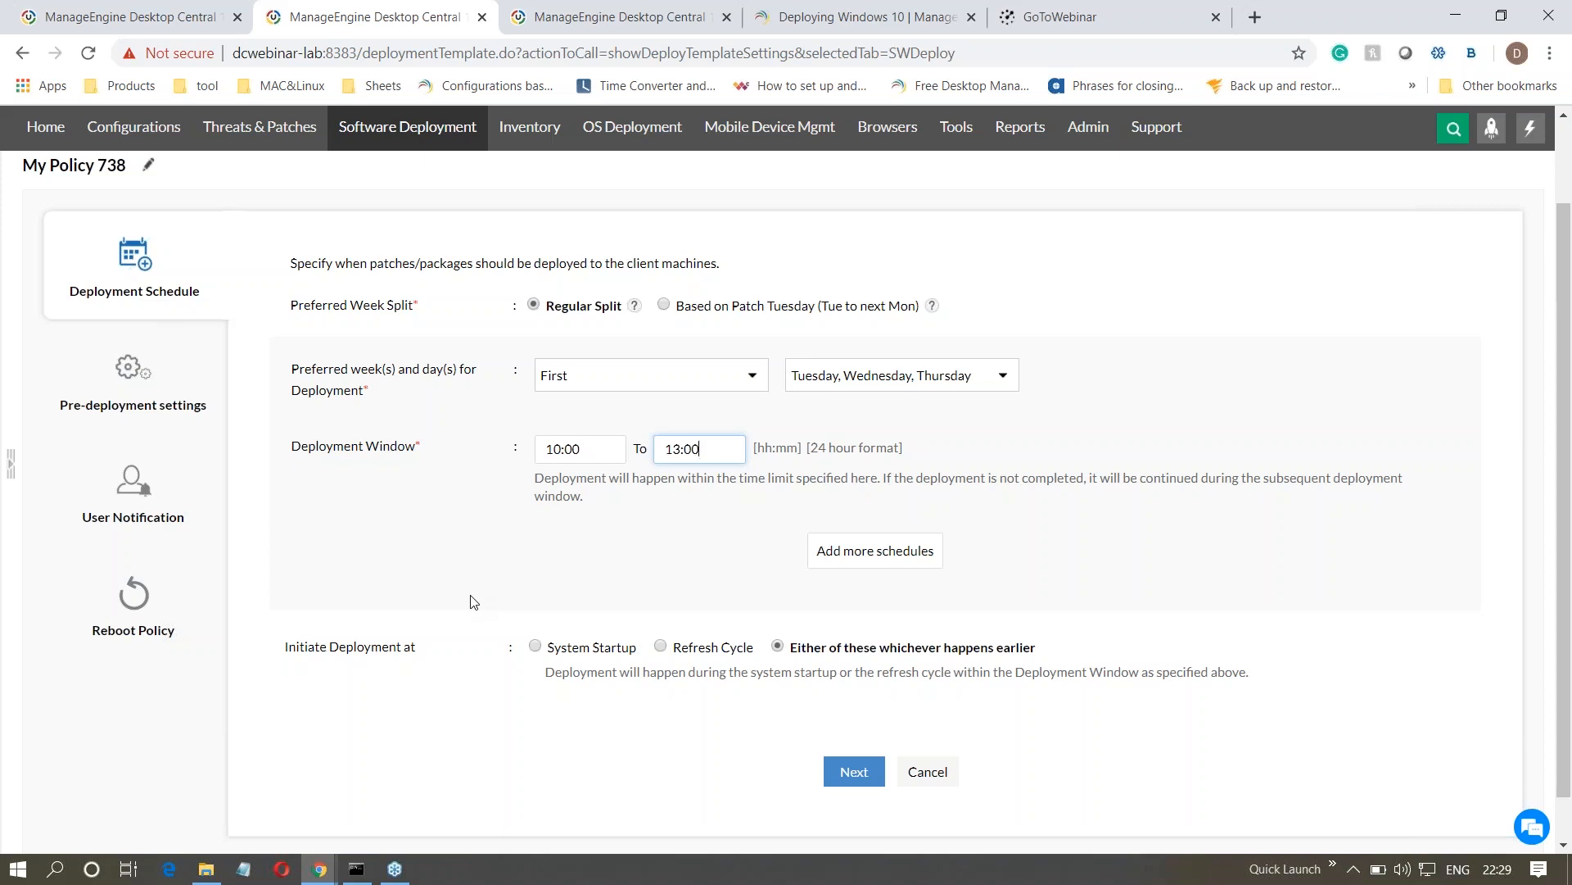
- Set the policy to initiate deployment at System Startup and enable downloading patches/software during the subsequent refresh cycle
click(537, 646)
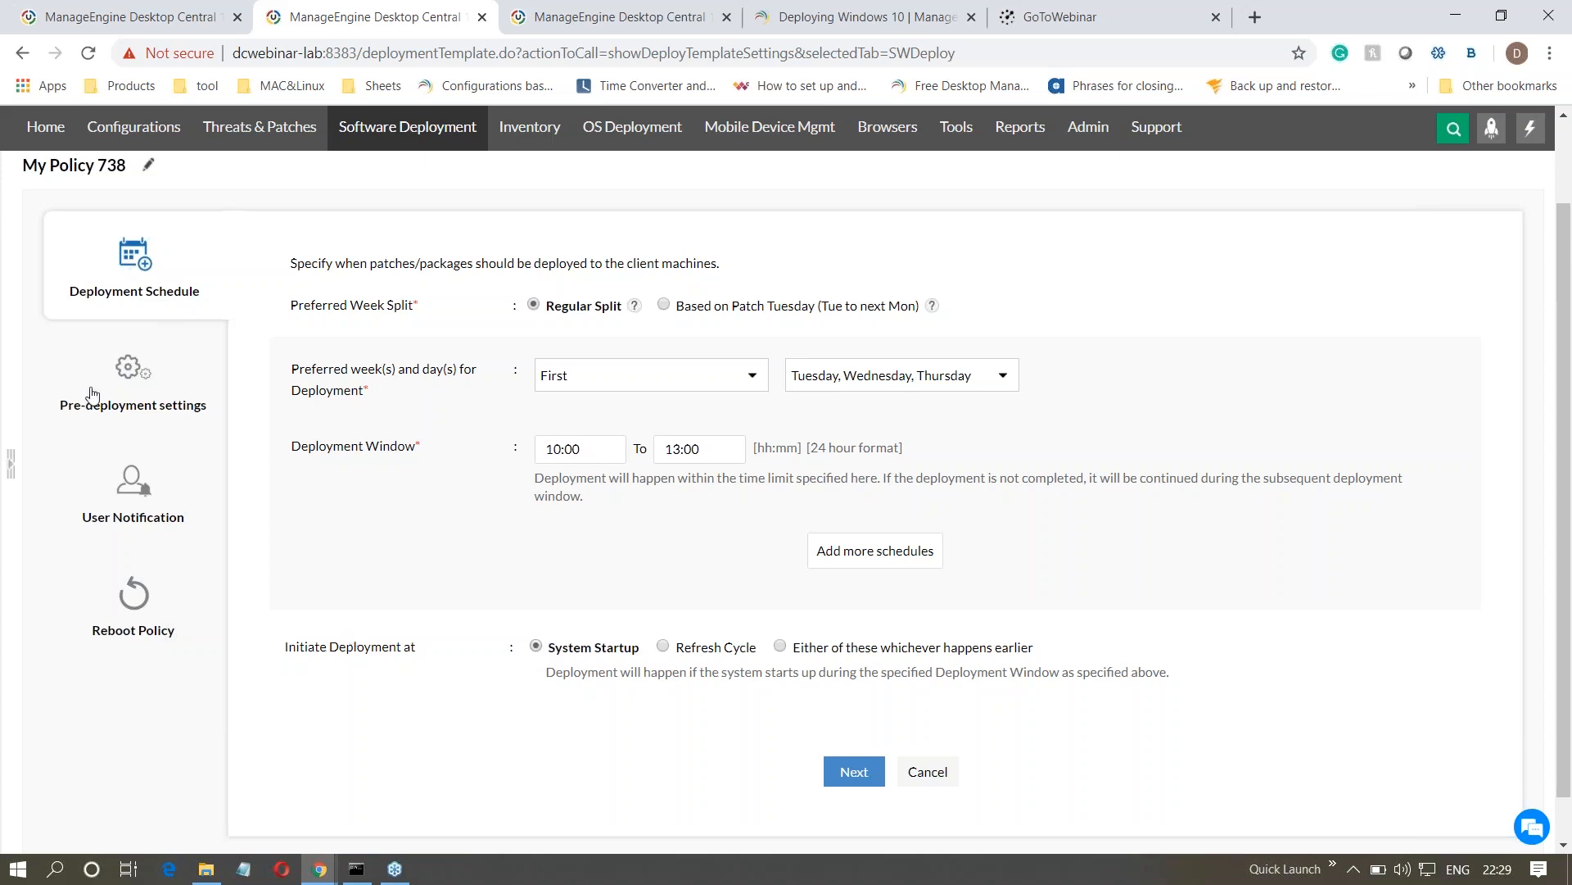
click(133, 390)
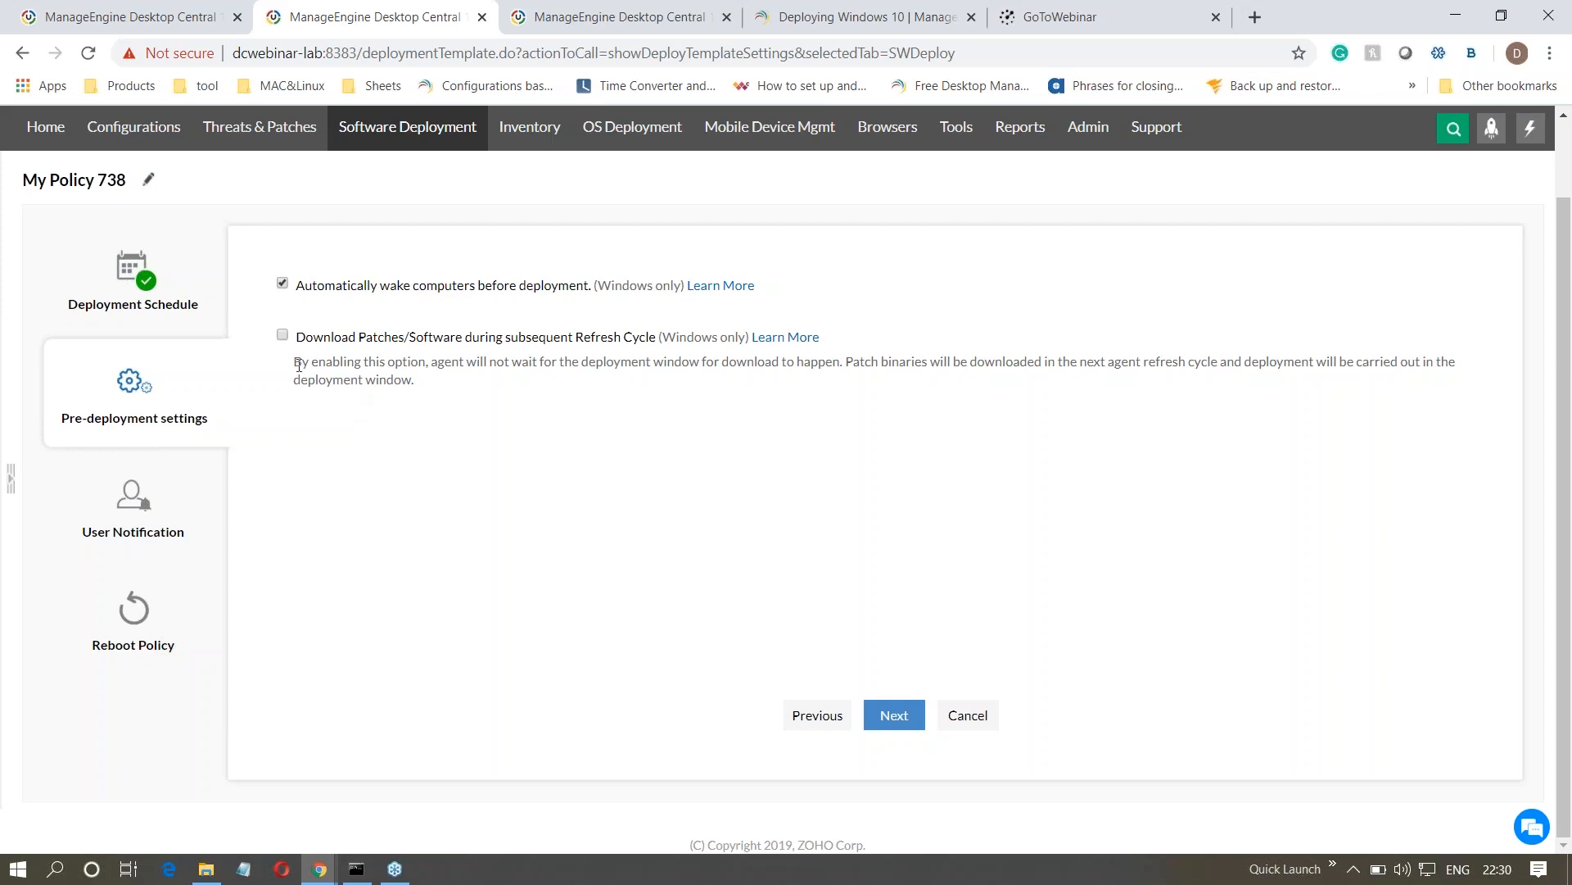
click(283, 337)
click(137, 304)
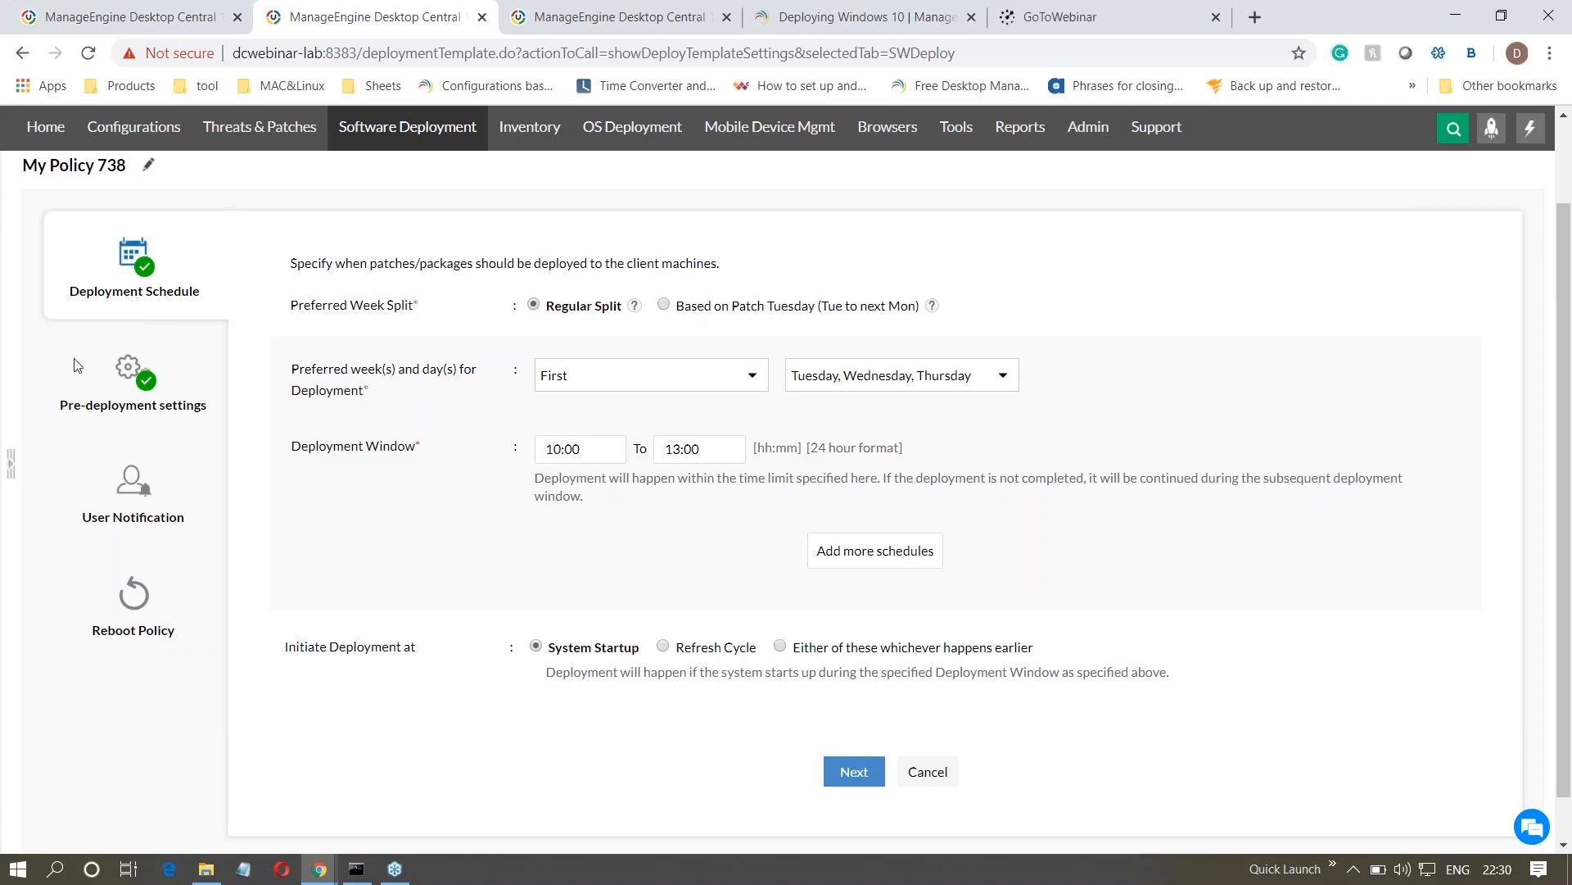
click(135, 390)
click(282, 335)
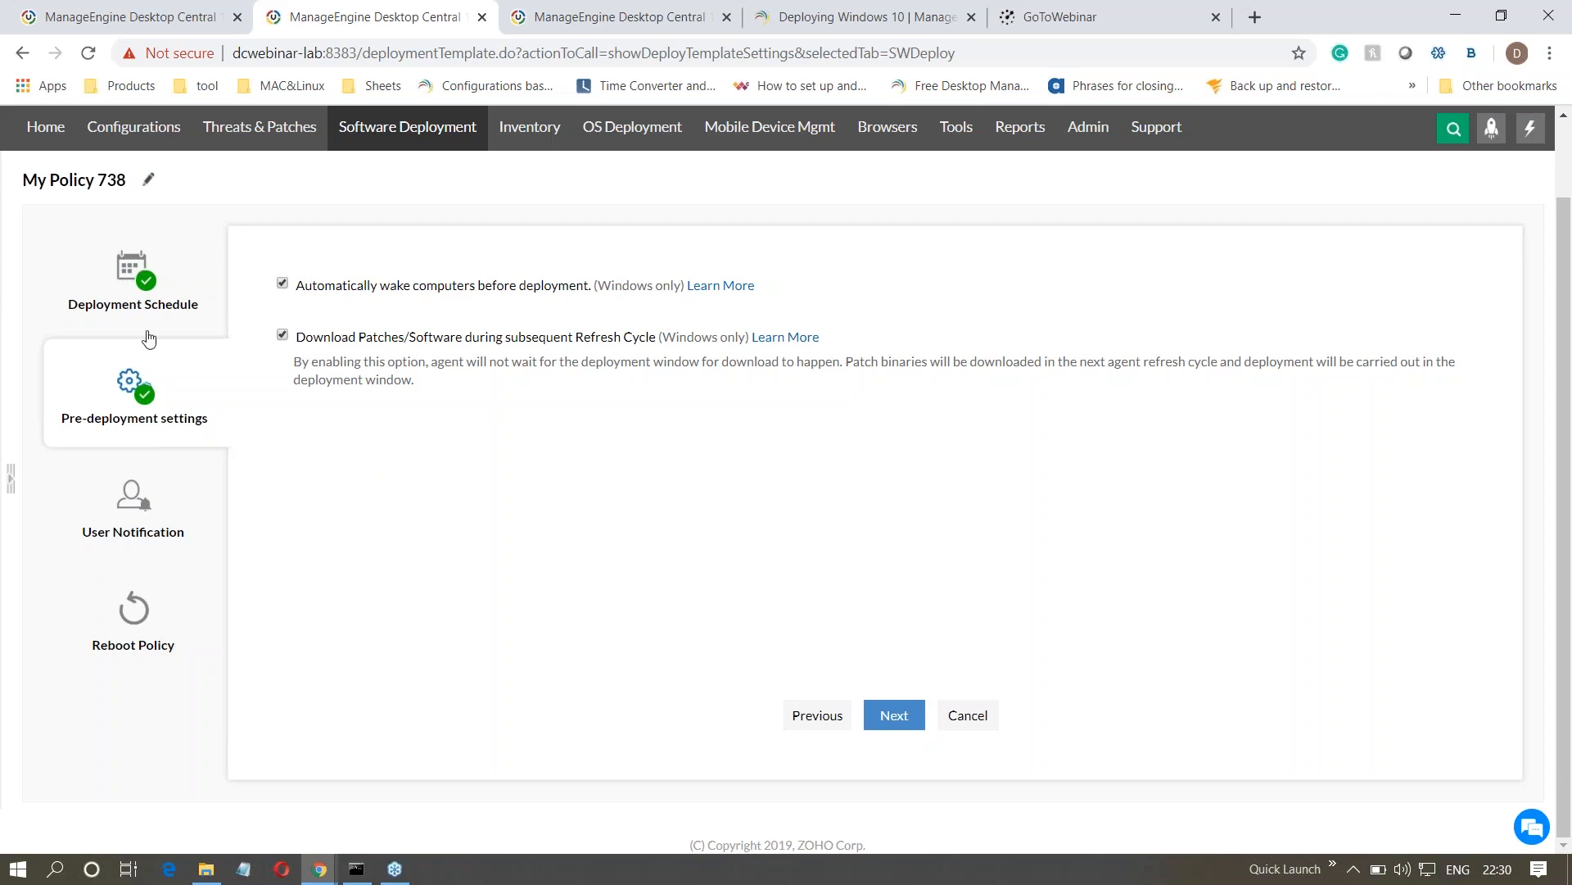
click(148, 299)
drag(586, 449, 526, 453)
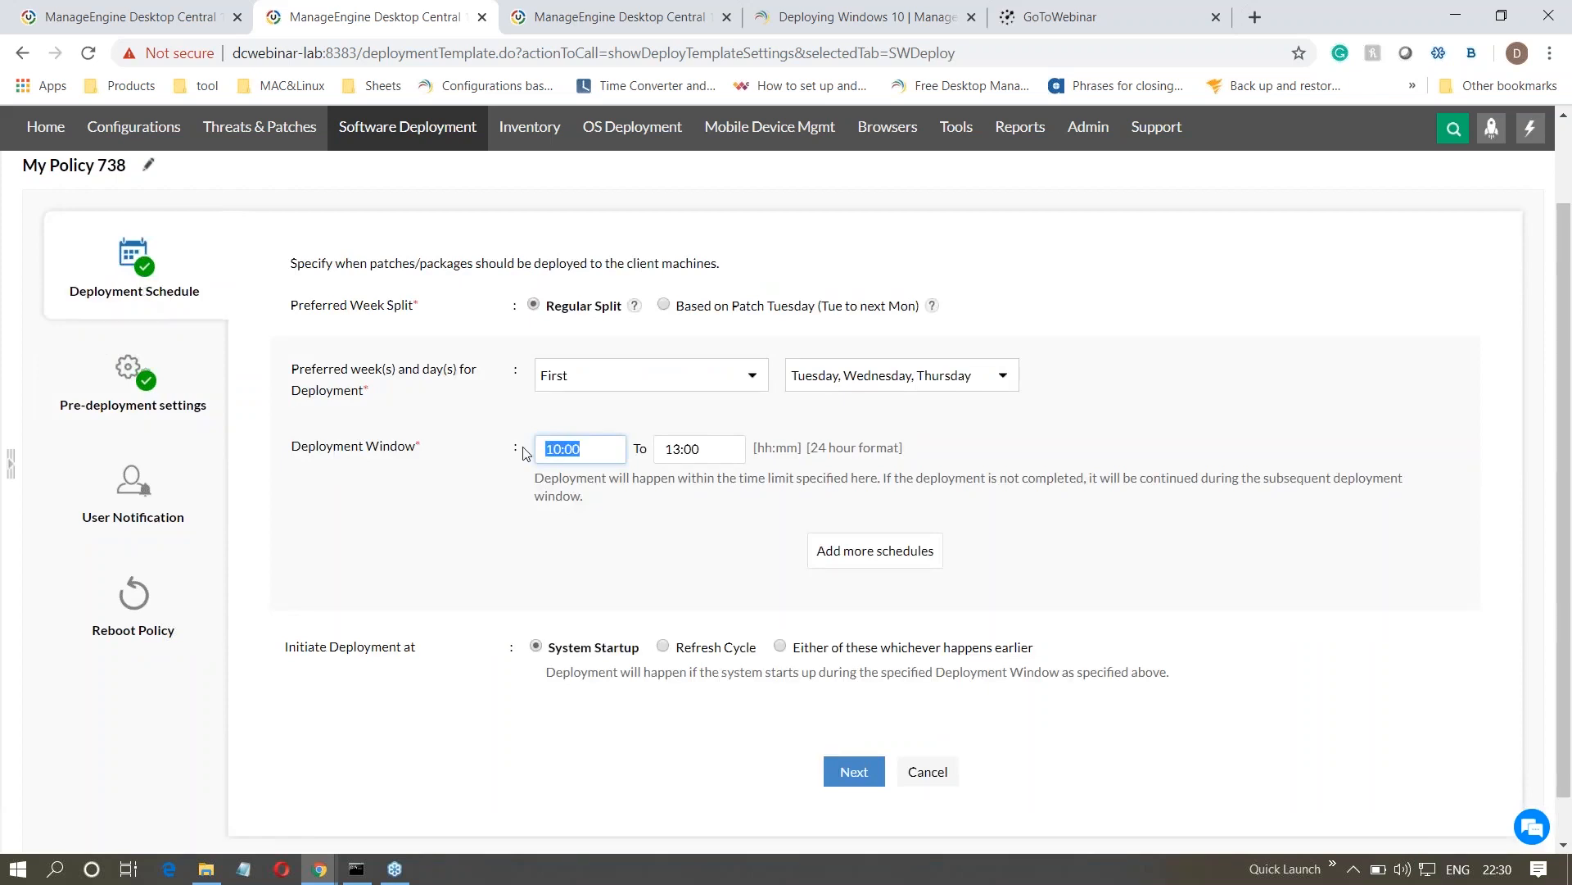
click(156, 385)
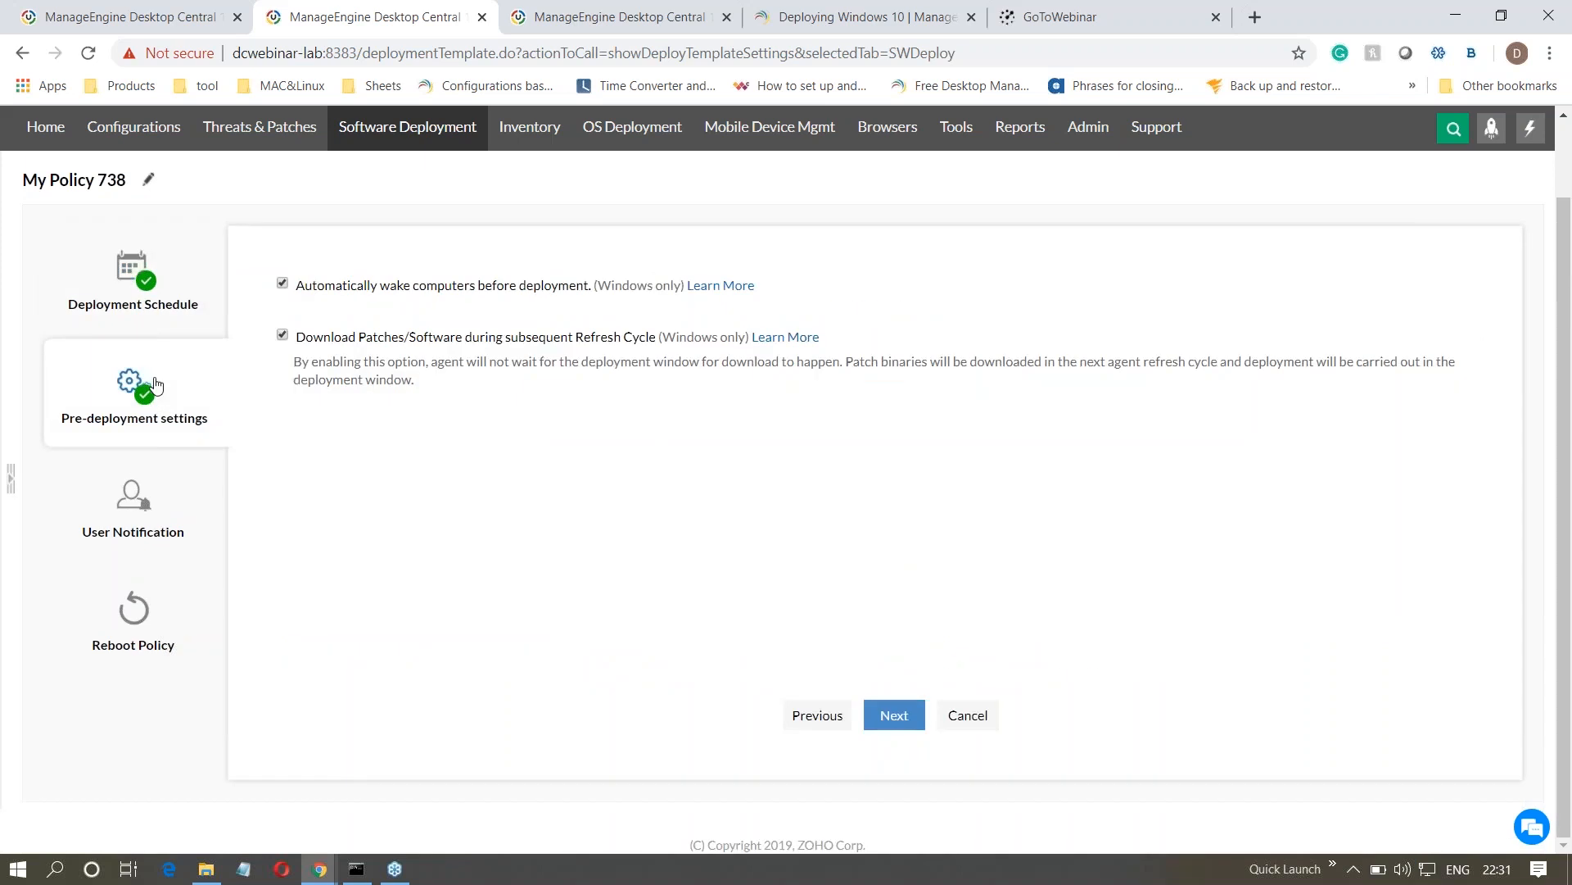
- Enable notifying users about the deployment in the policy and allow users to skip deployment
click(150, 524)
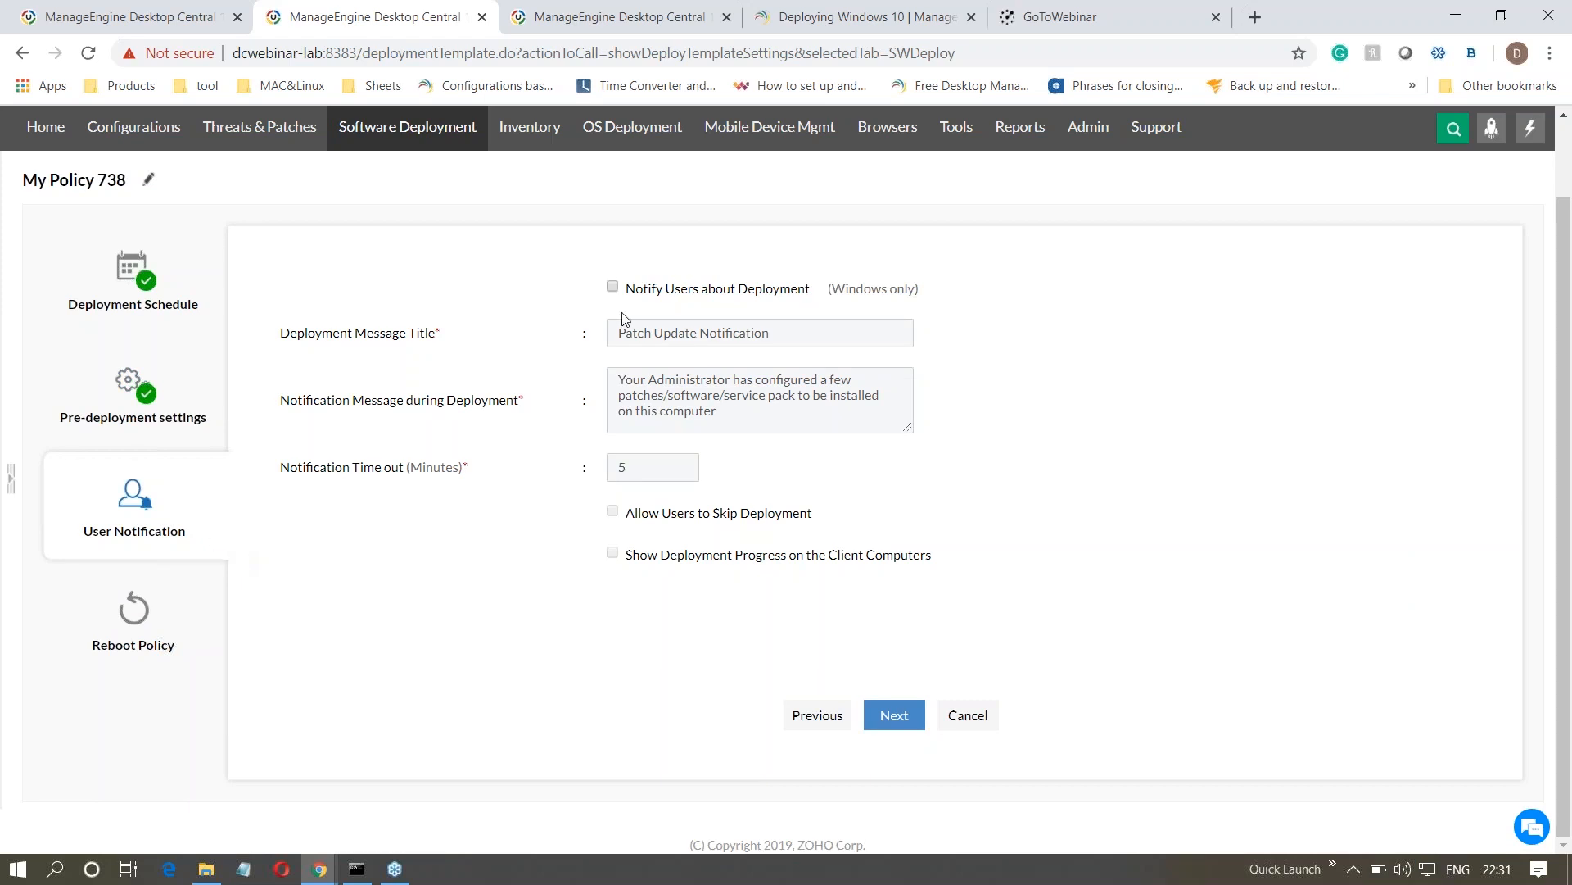
click(613, 290)
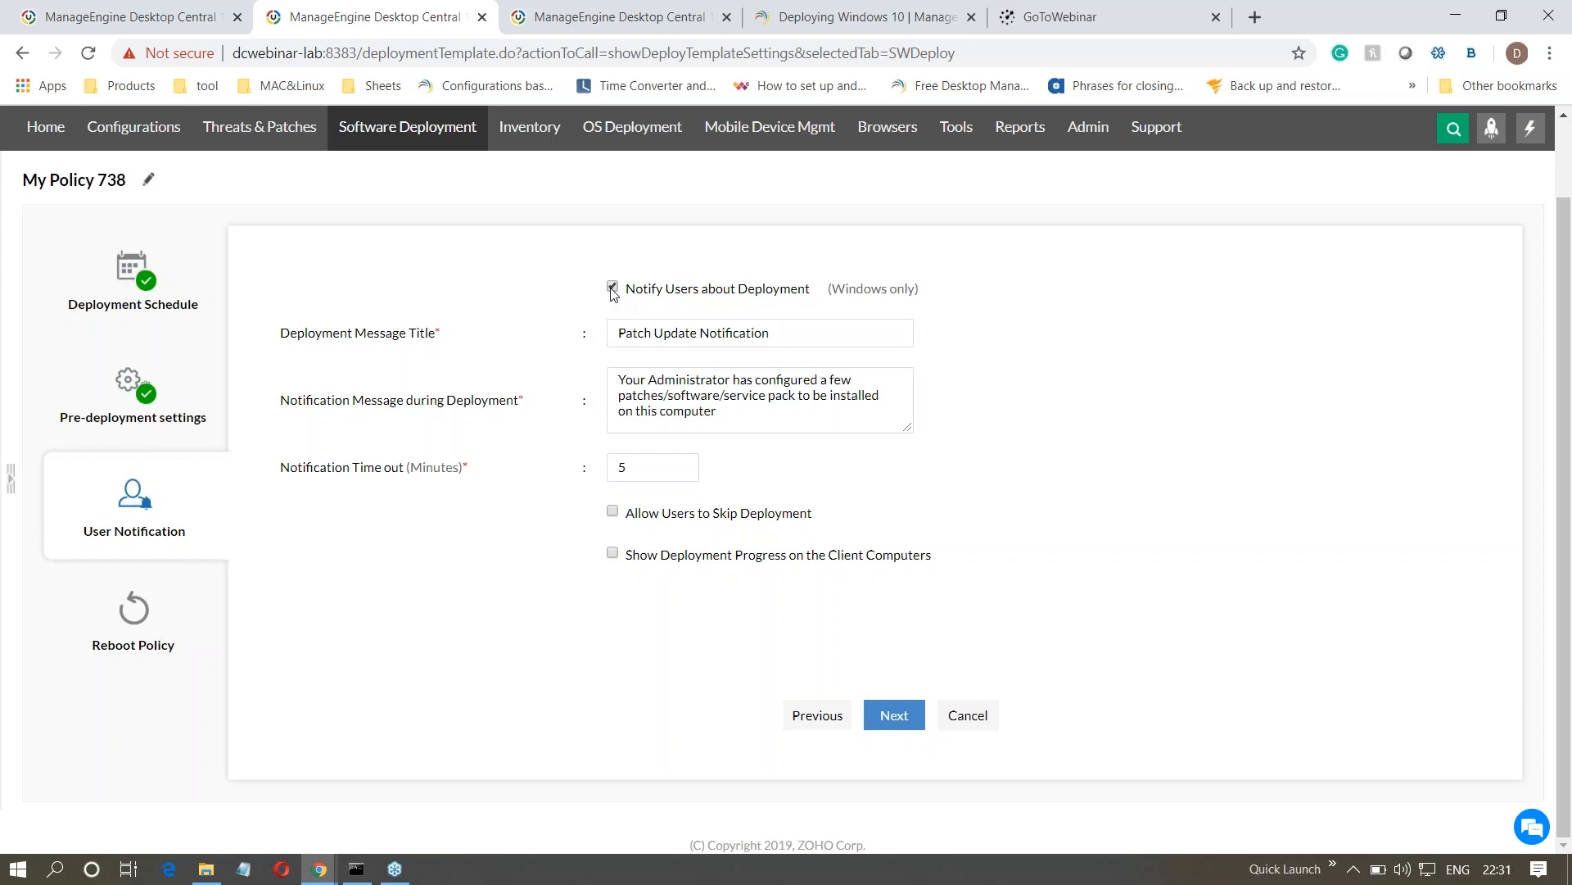
click(612, 513)
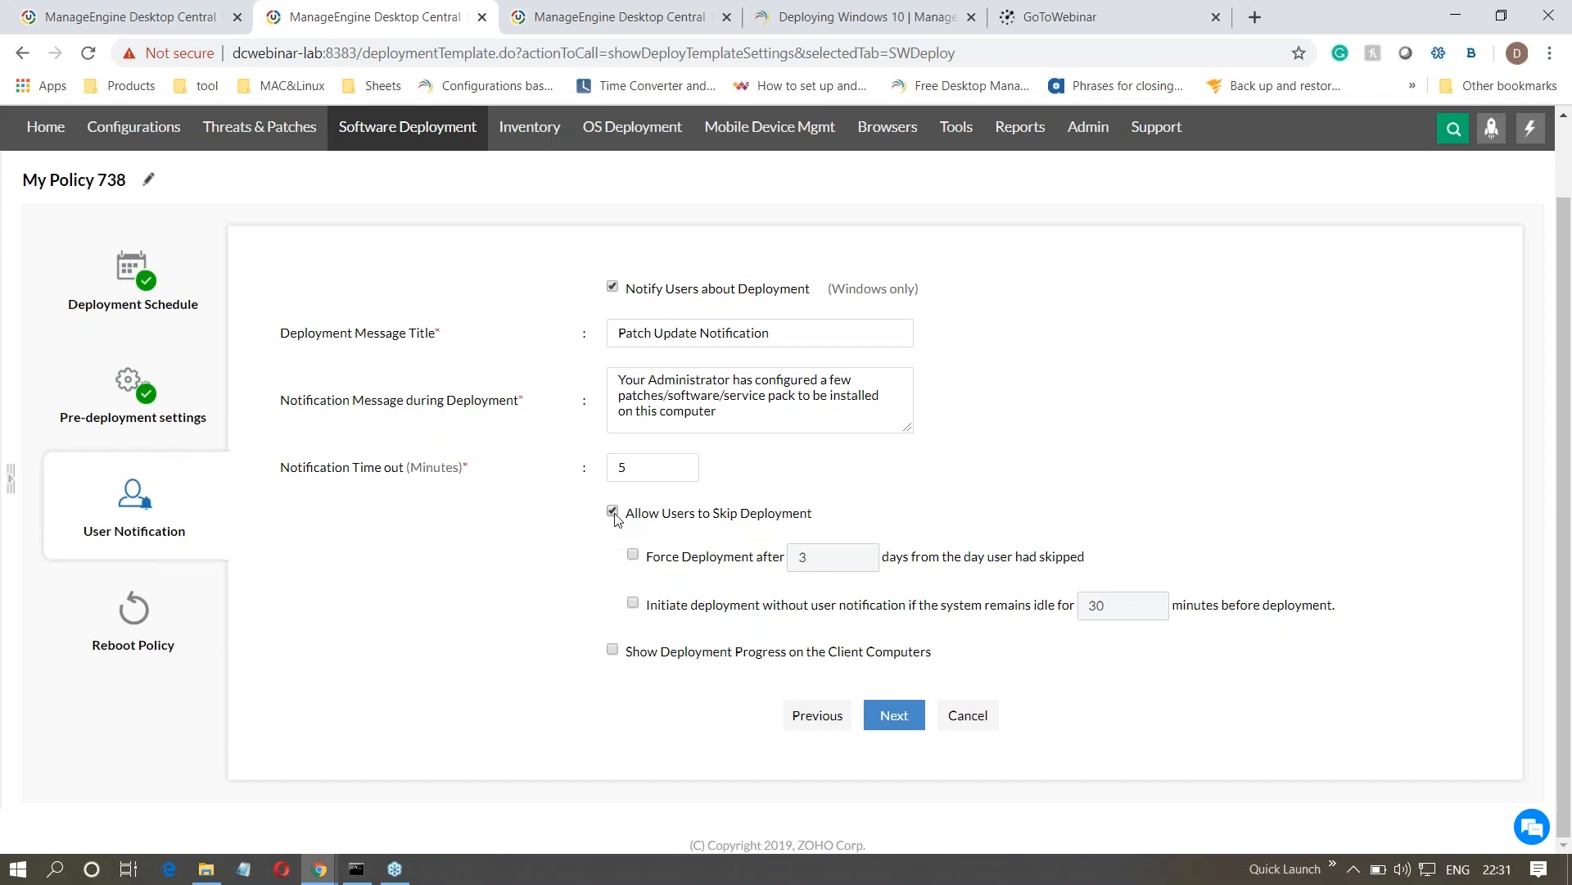
- Choose Reboot in the reboot policy, set the method to Postpone reboot, and examine the postpone intervals
click(151, 627)
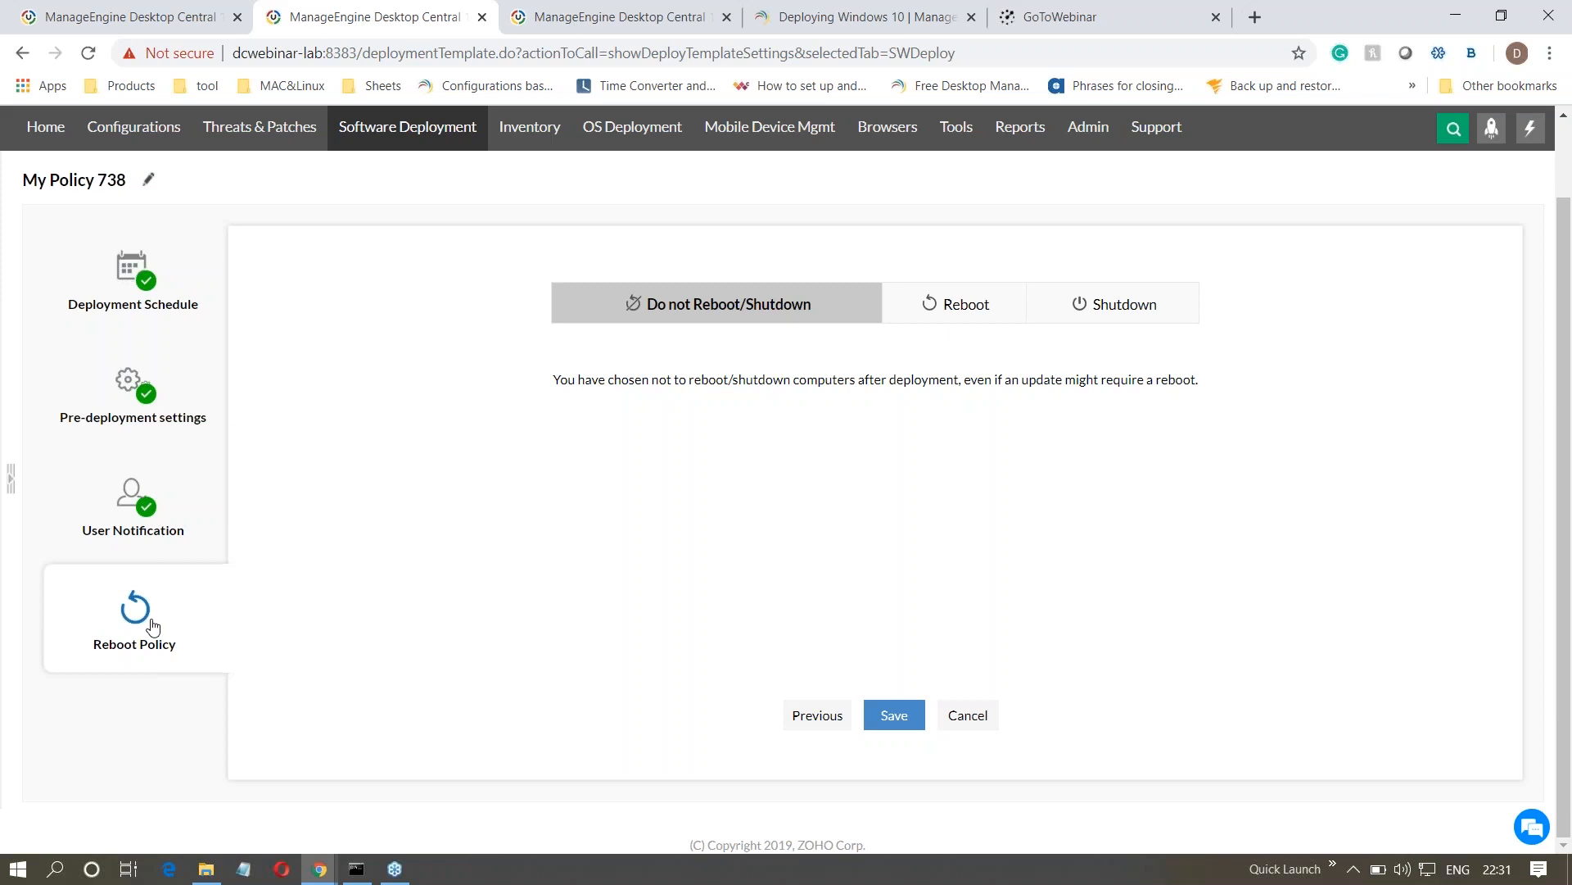
click(955, 305)
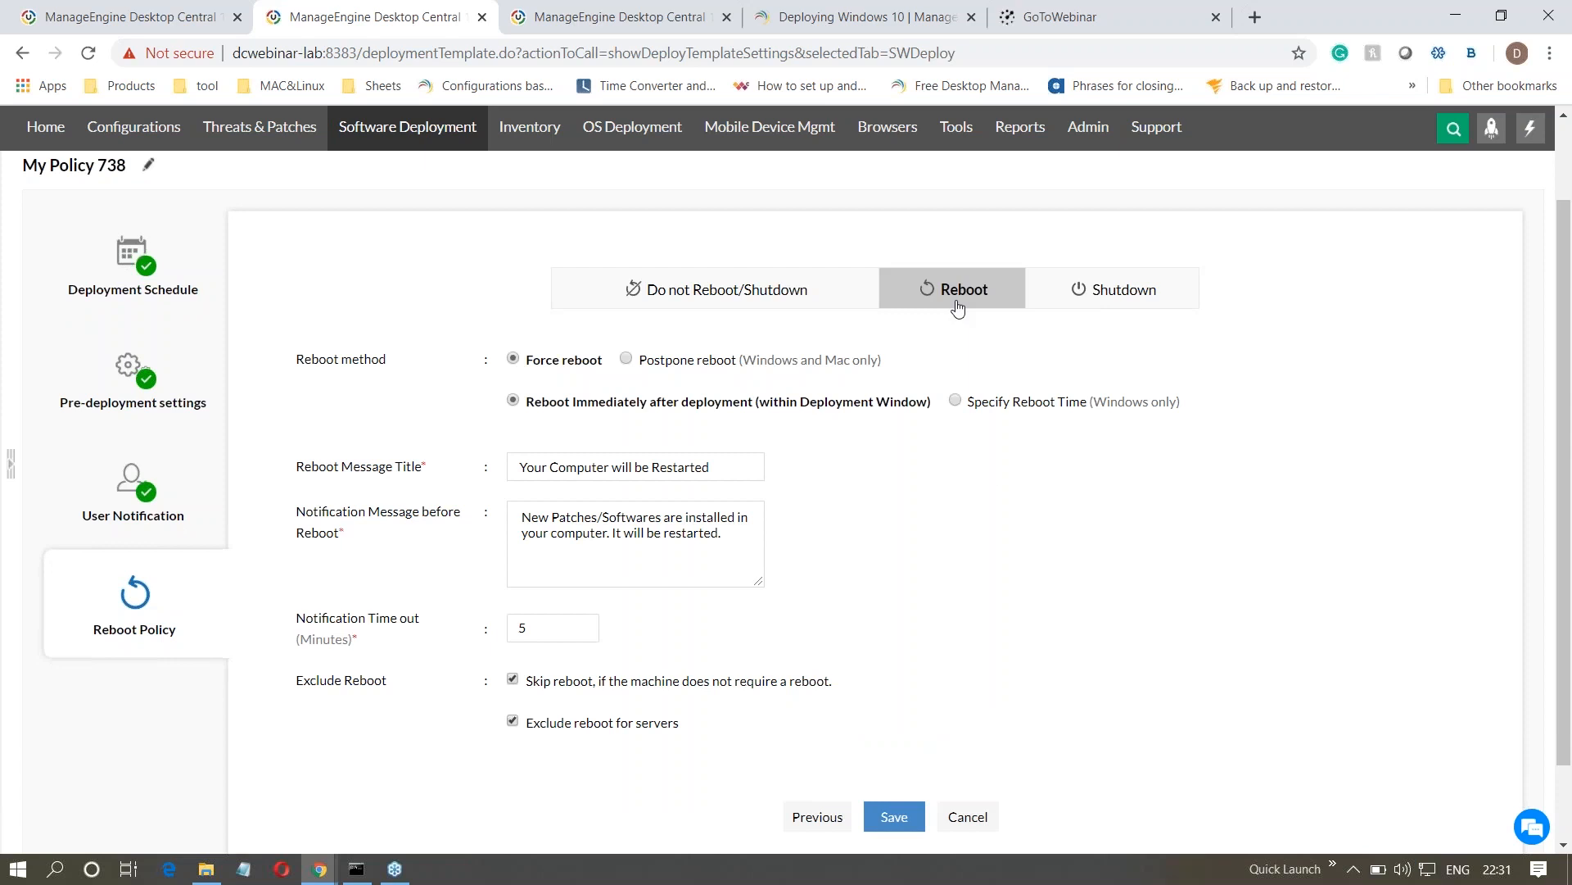
click(959, 404)
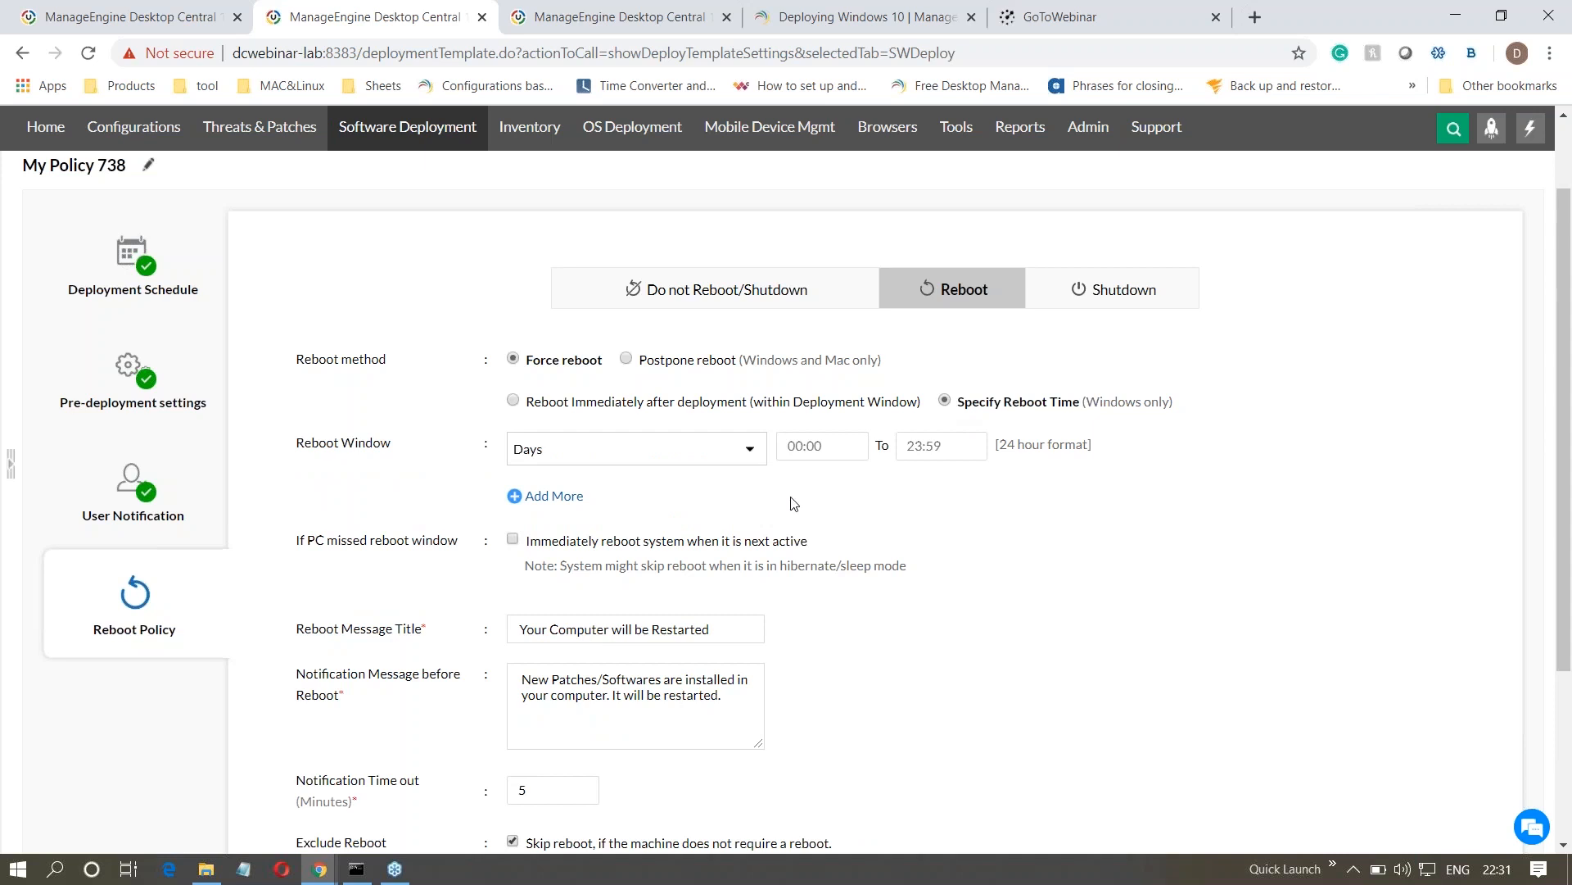
click(627, 360)
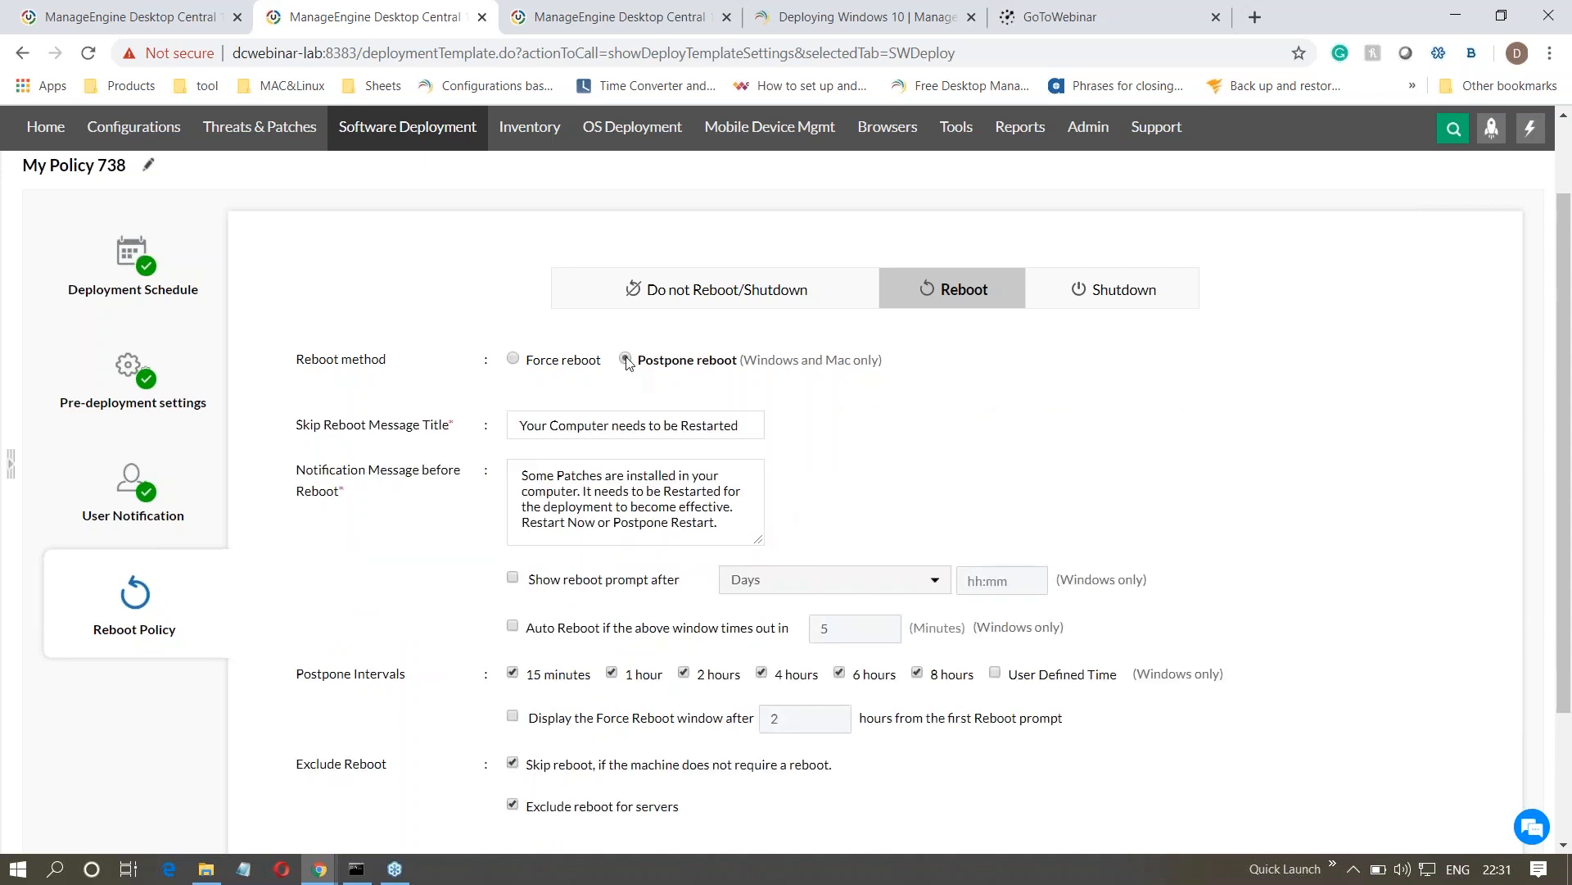
scroll(626, 360, down, 3)
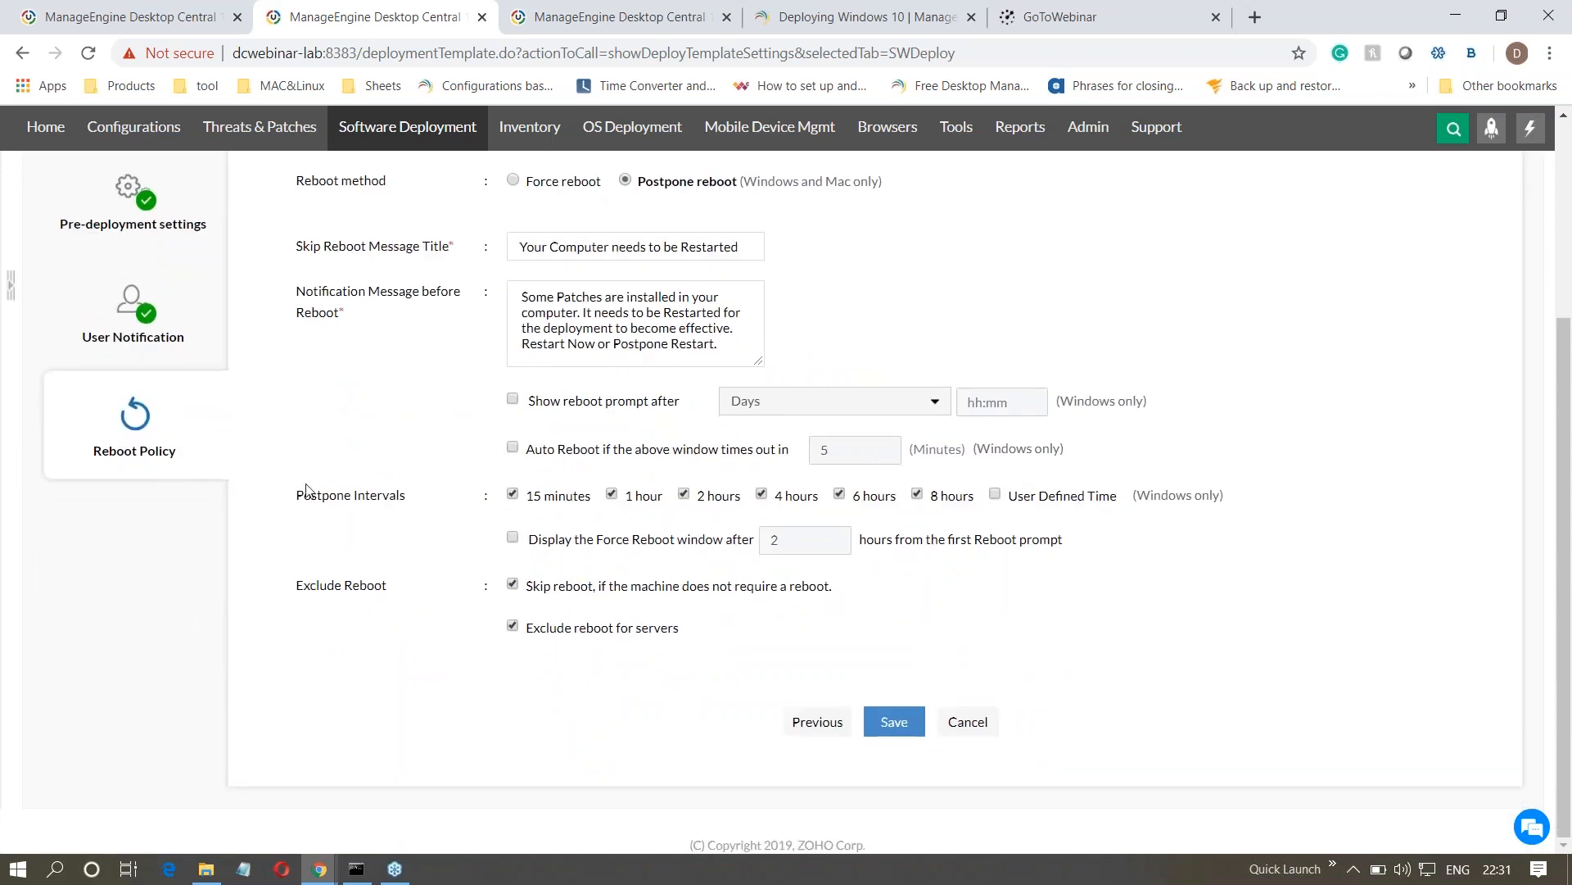
drag(296, 500, 422, 498)
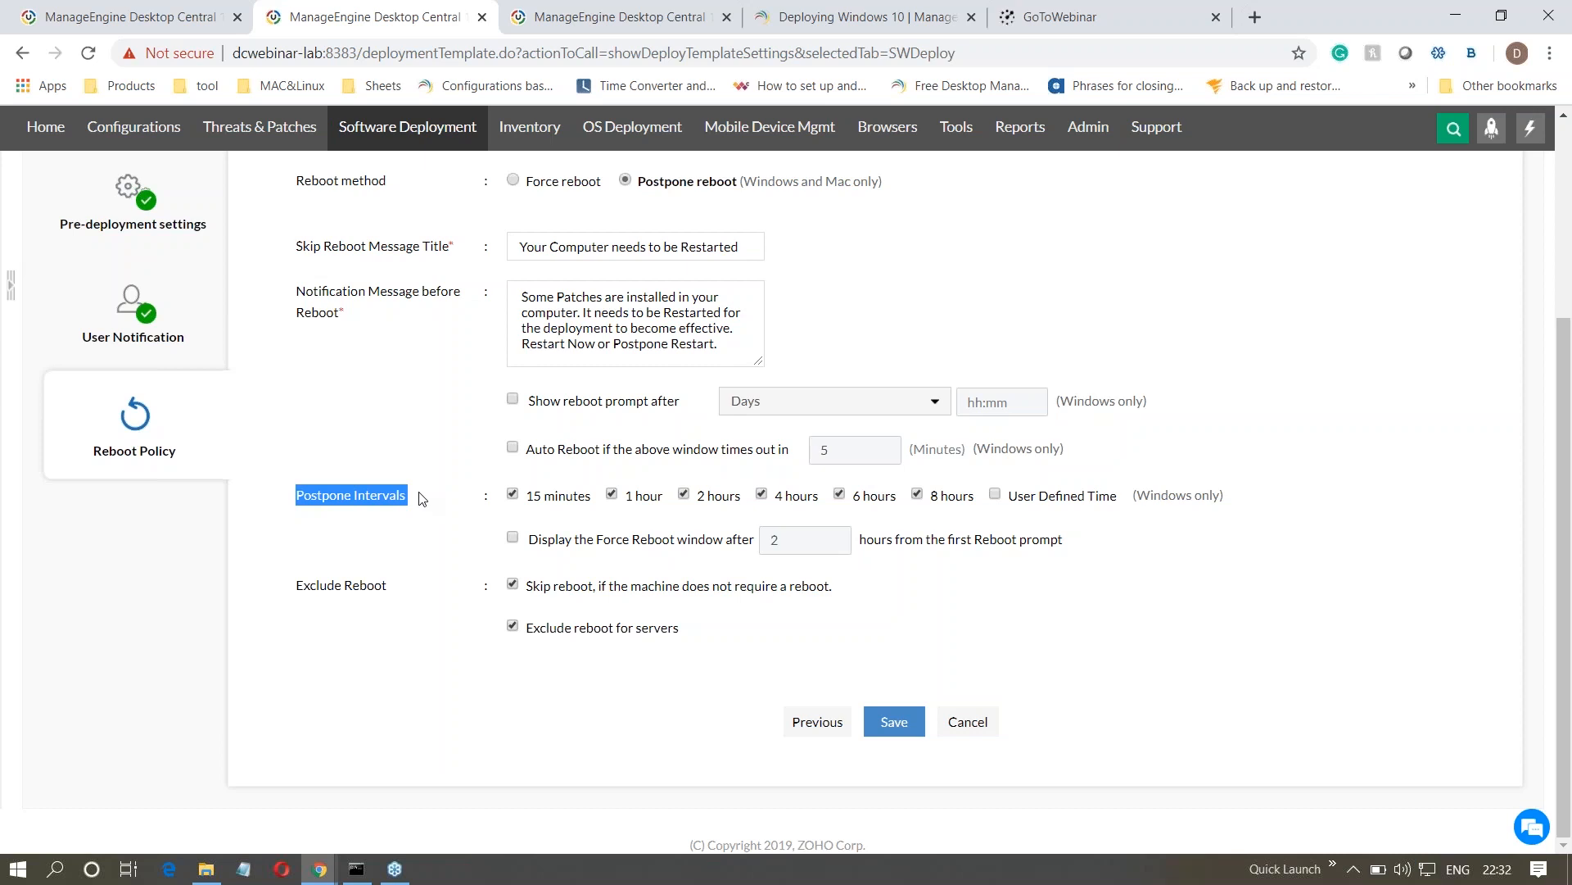
scroll(422, 498, up, 3)
- Change the post-deployment action in the reboot policy to Shutdown and review its options
click(1110, 326)
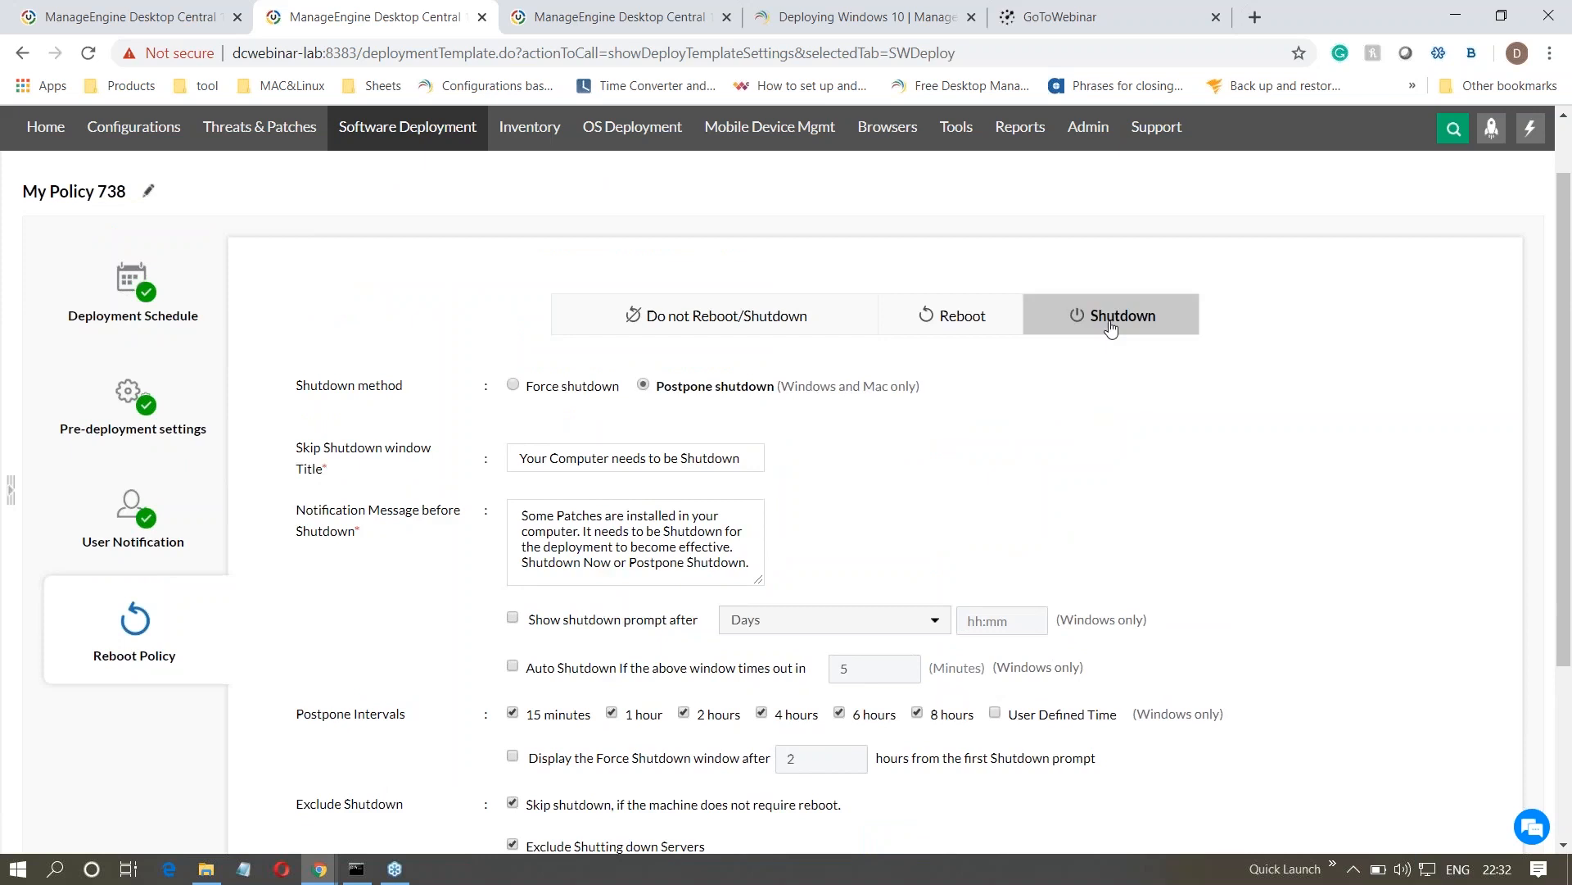
scroll(1127, 319, down, 3)
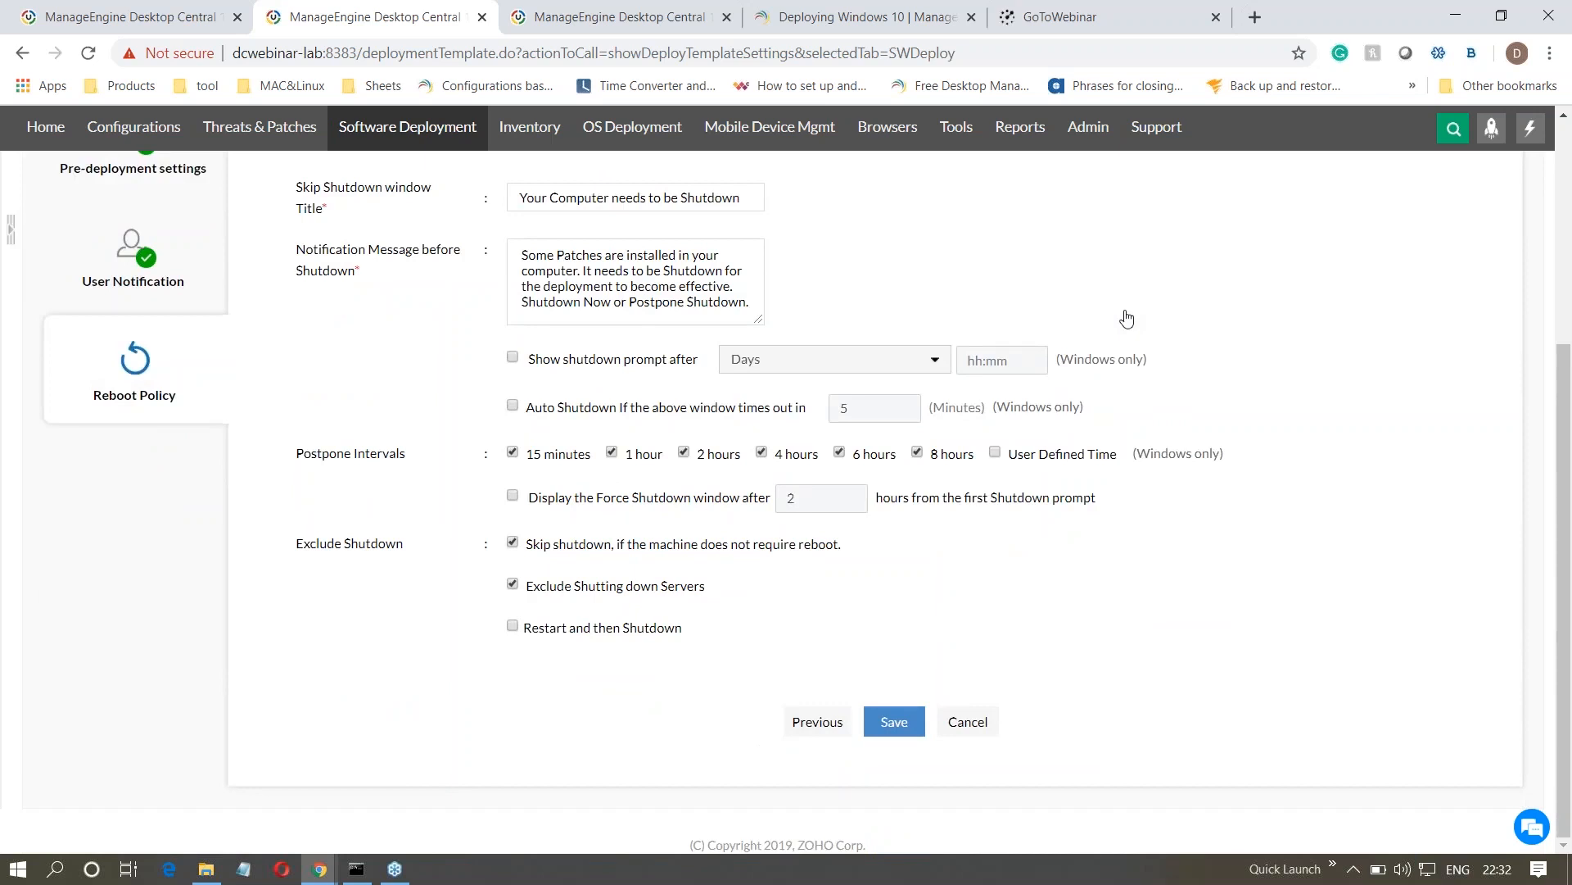
scroll(597, 474, up, 4)
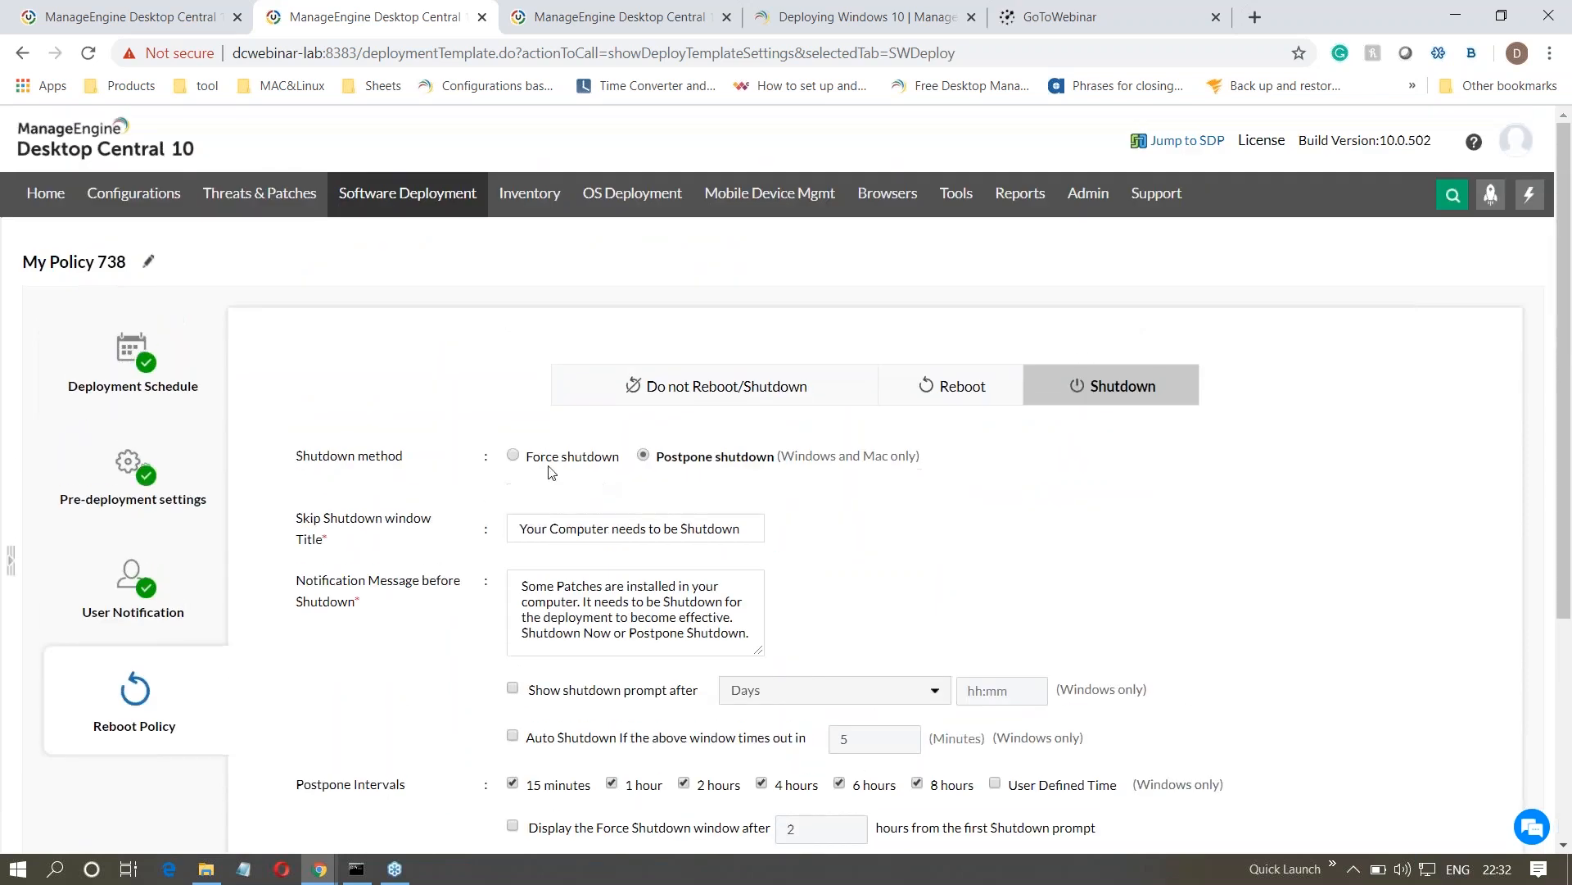
- Return to the install configuration and apply the Microsoft Teams deployment policy
click(142, 18)
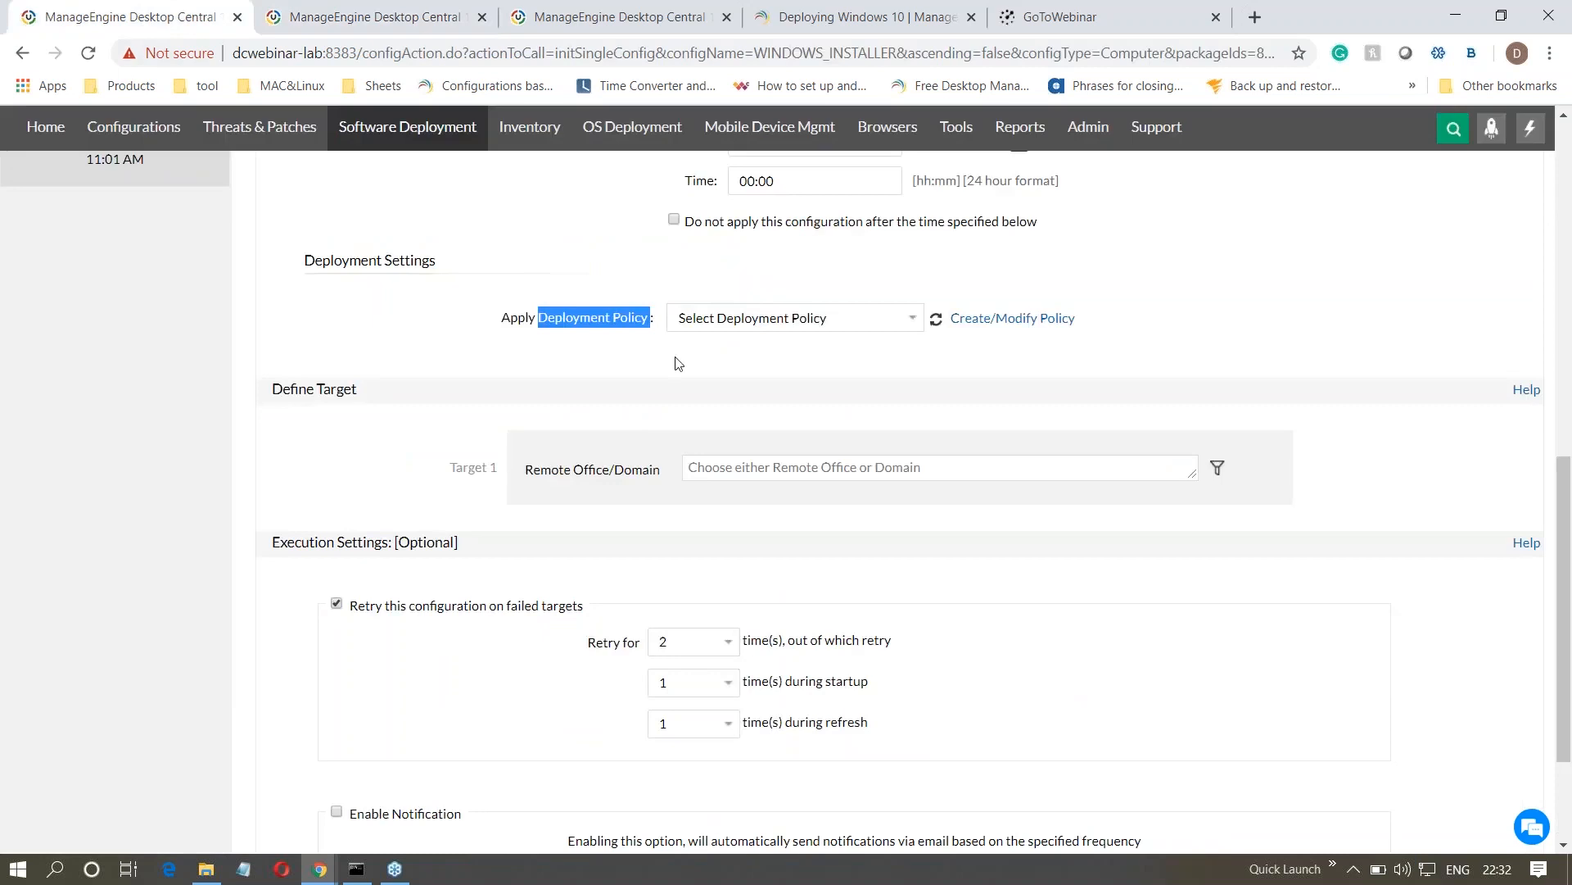
click(710, 359)
click(777, 324)
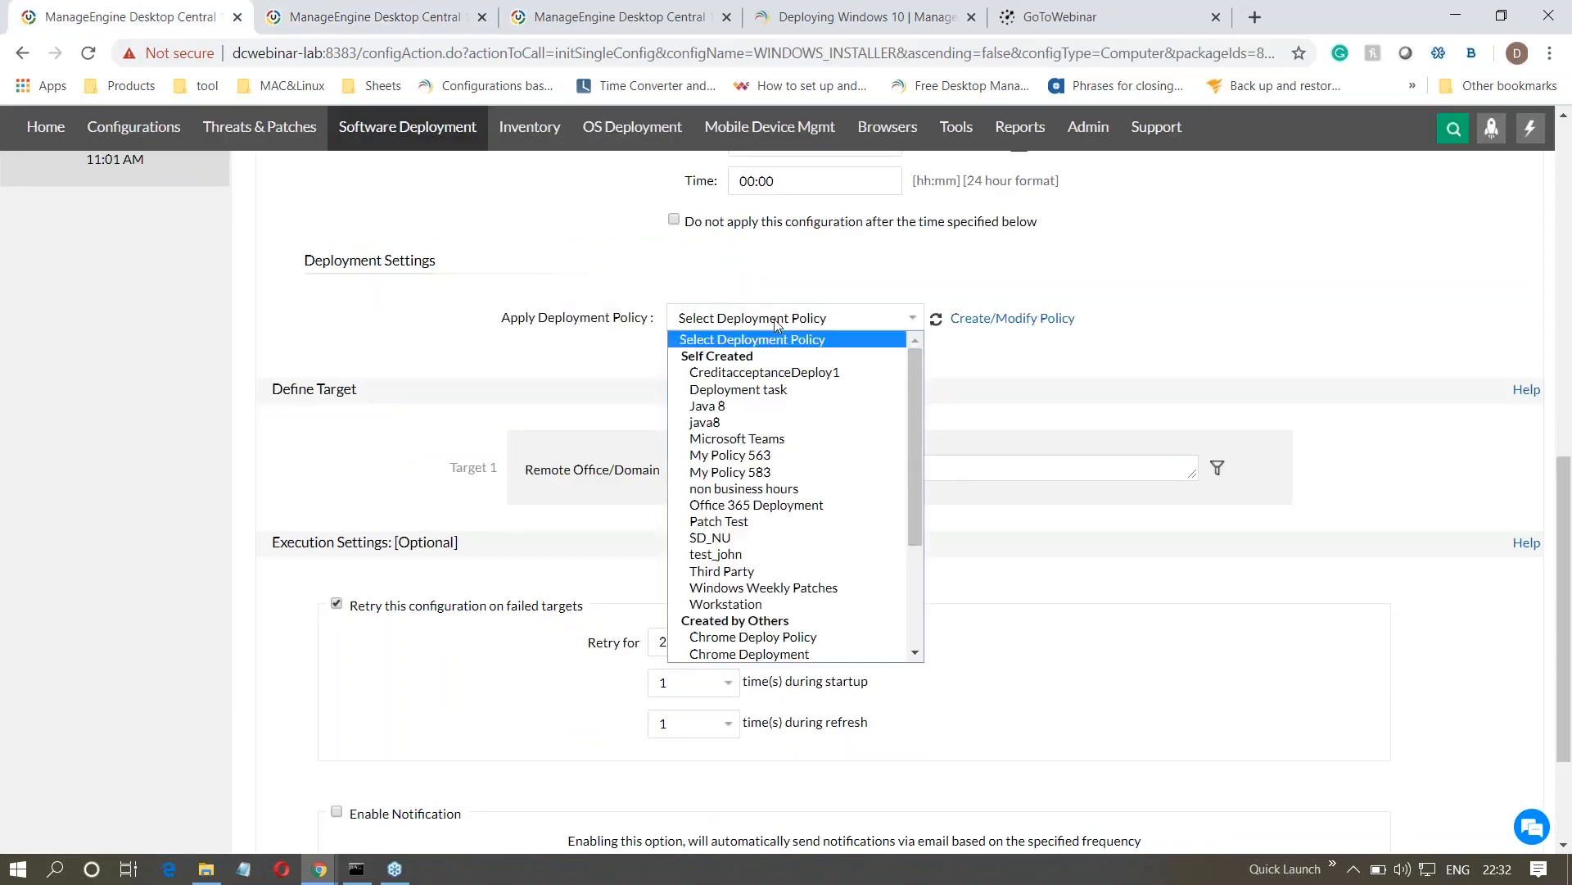
click(799, 439)
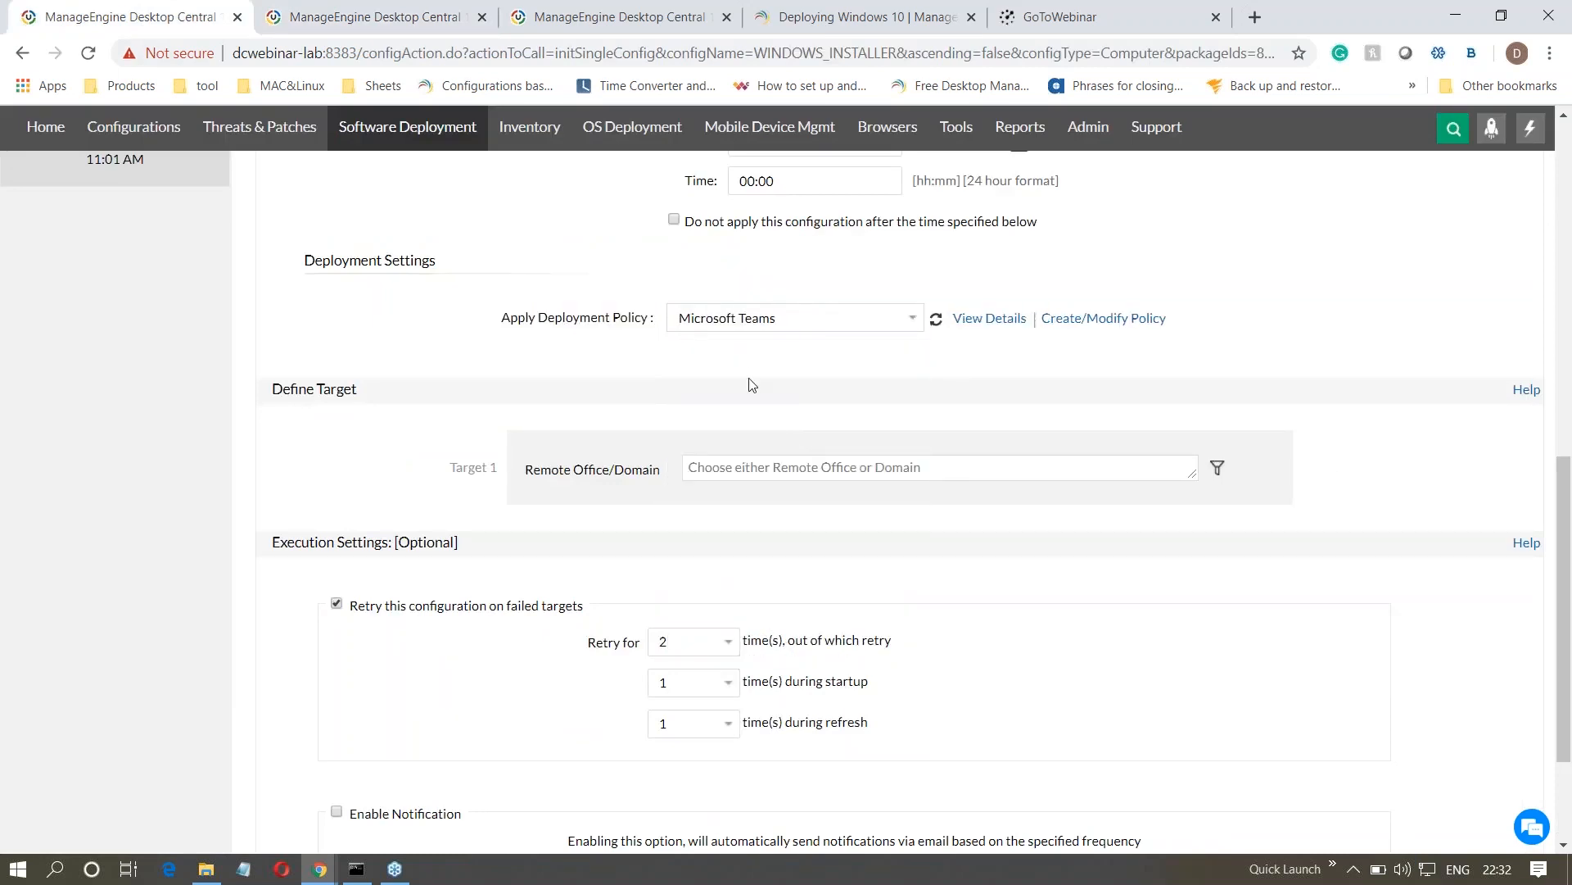
- Define the configuration's target as all remote offices: SFO, New York, Local Office, San Francisco, Roaming User and London
scroll(766, 425, up, 1)
drag(414, 504, 269, 495)
click(344, 588)
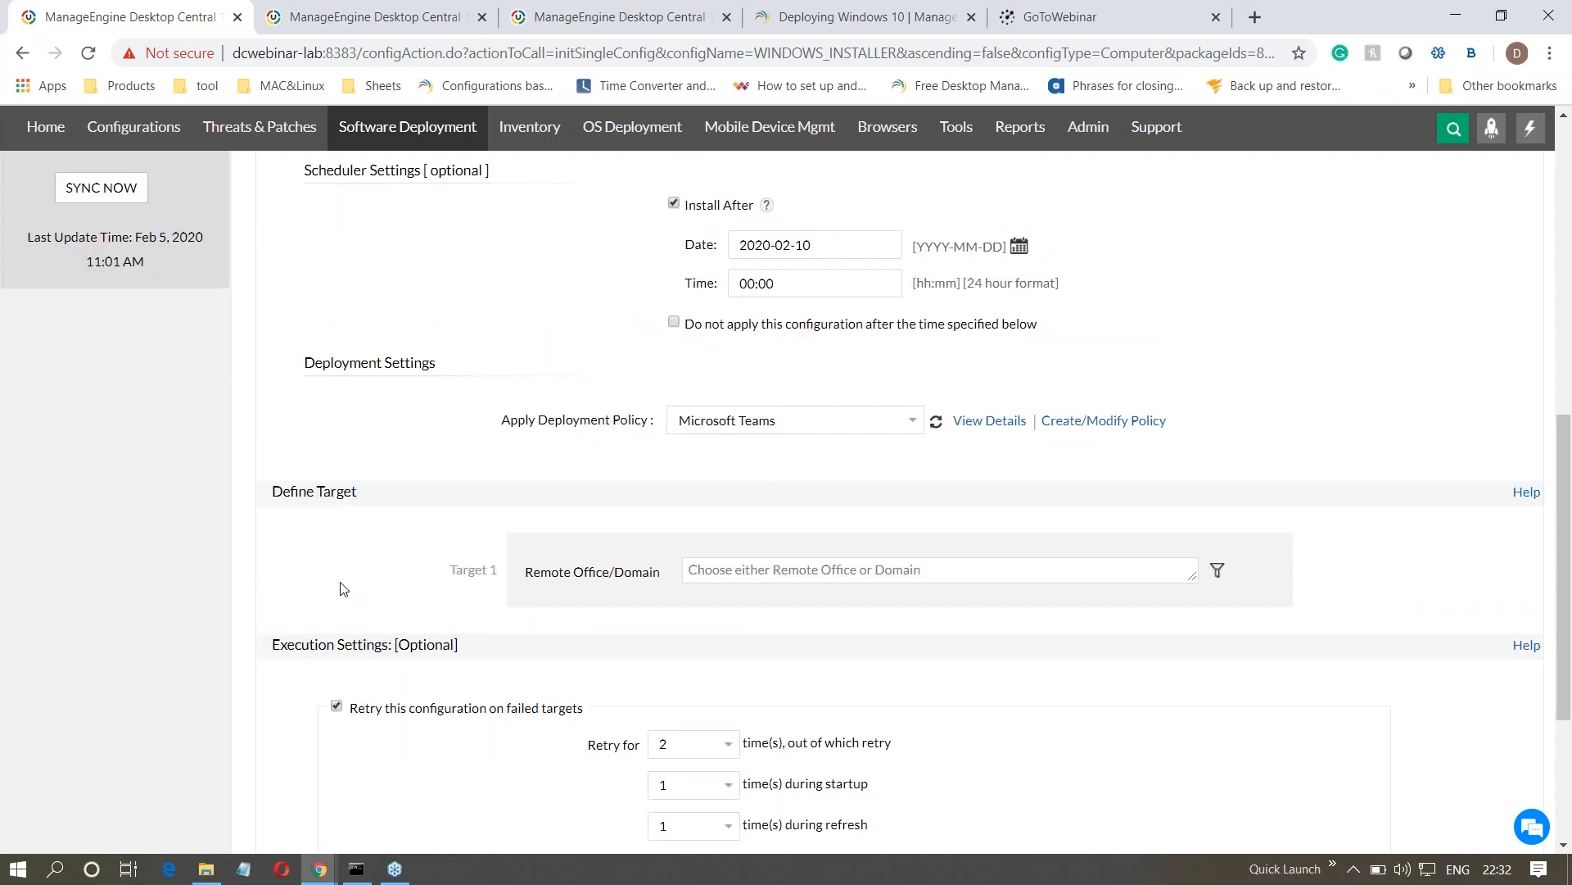
click(750, 573)
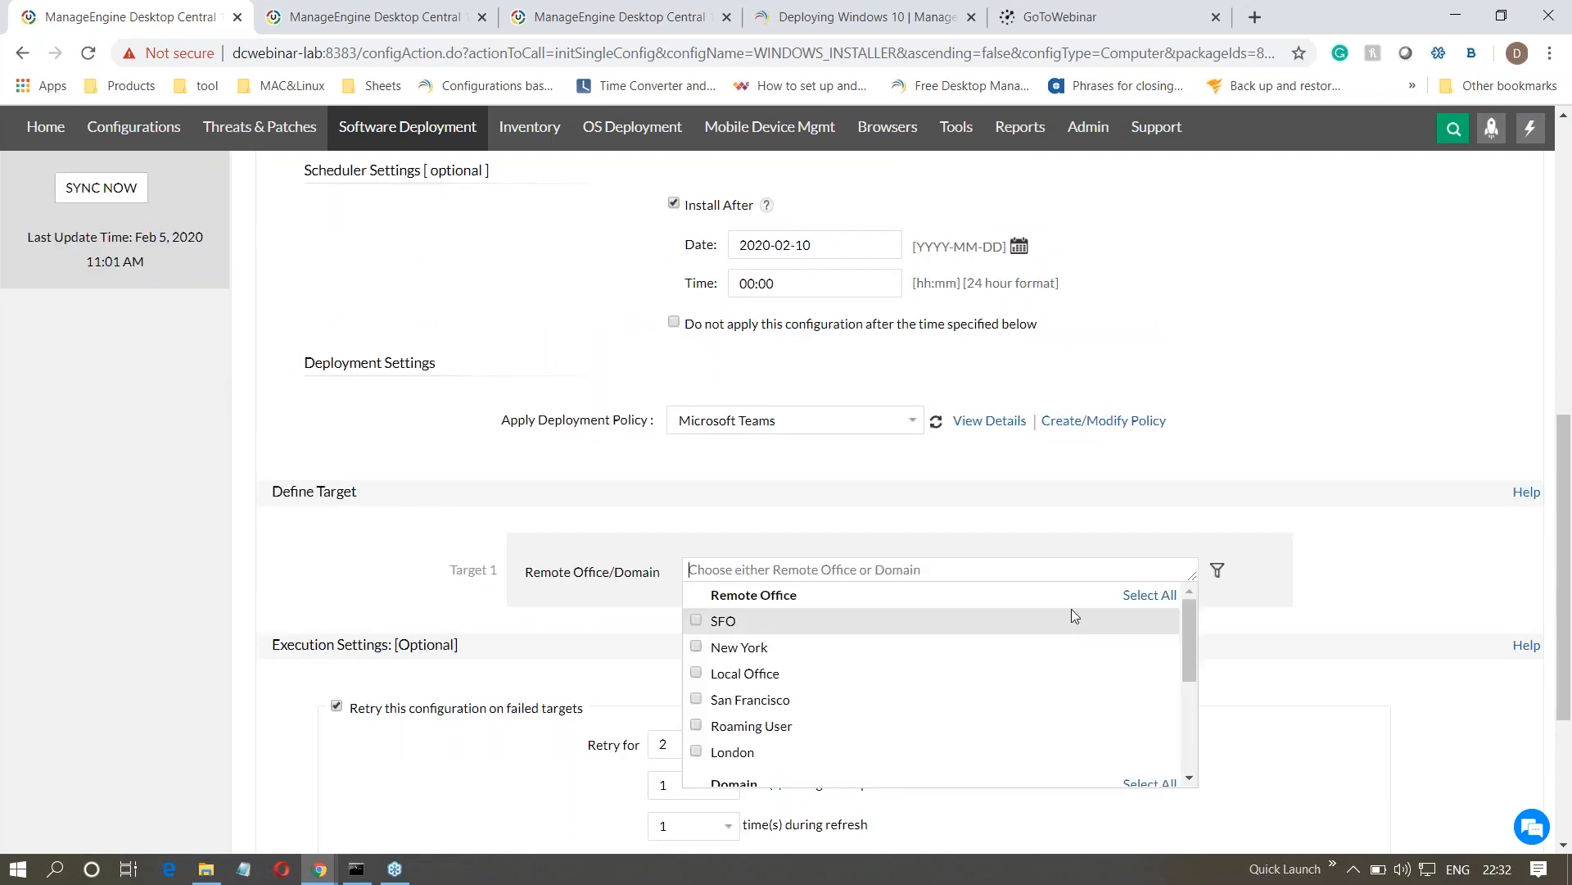
click(1138, 604)
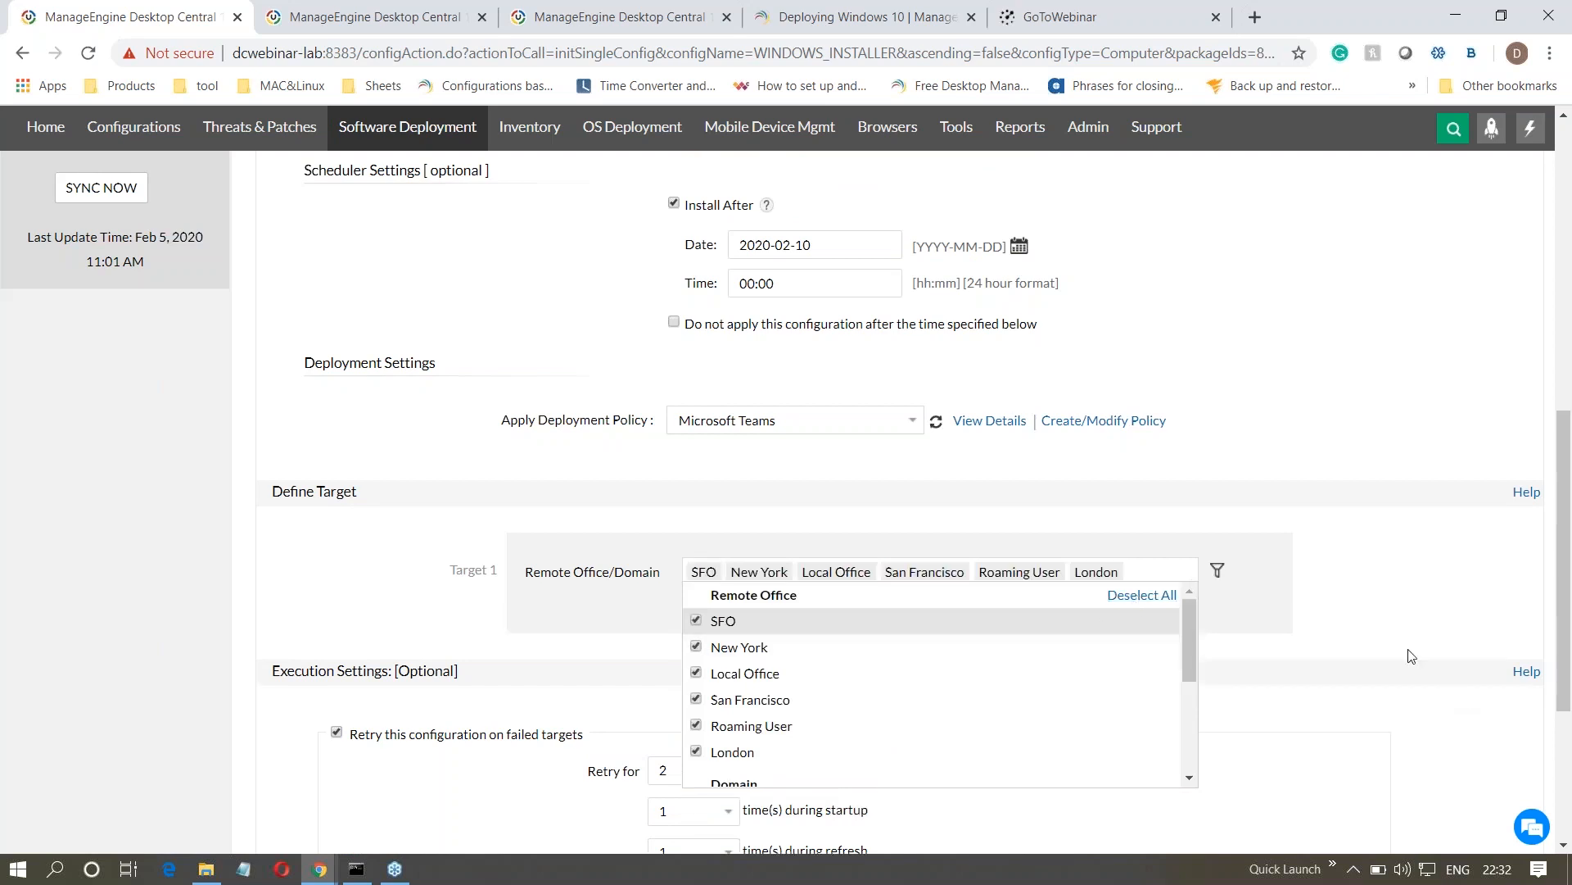
click(1379, 583)
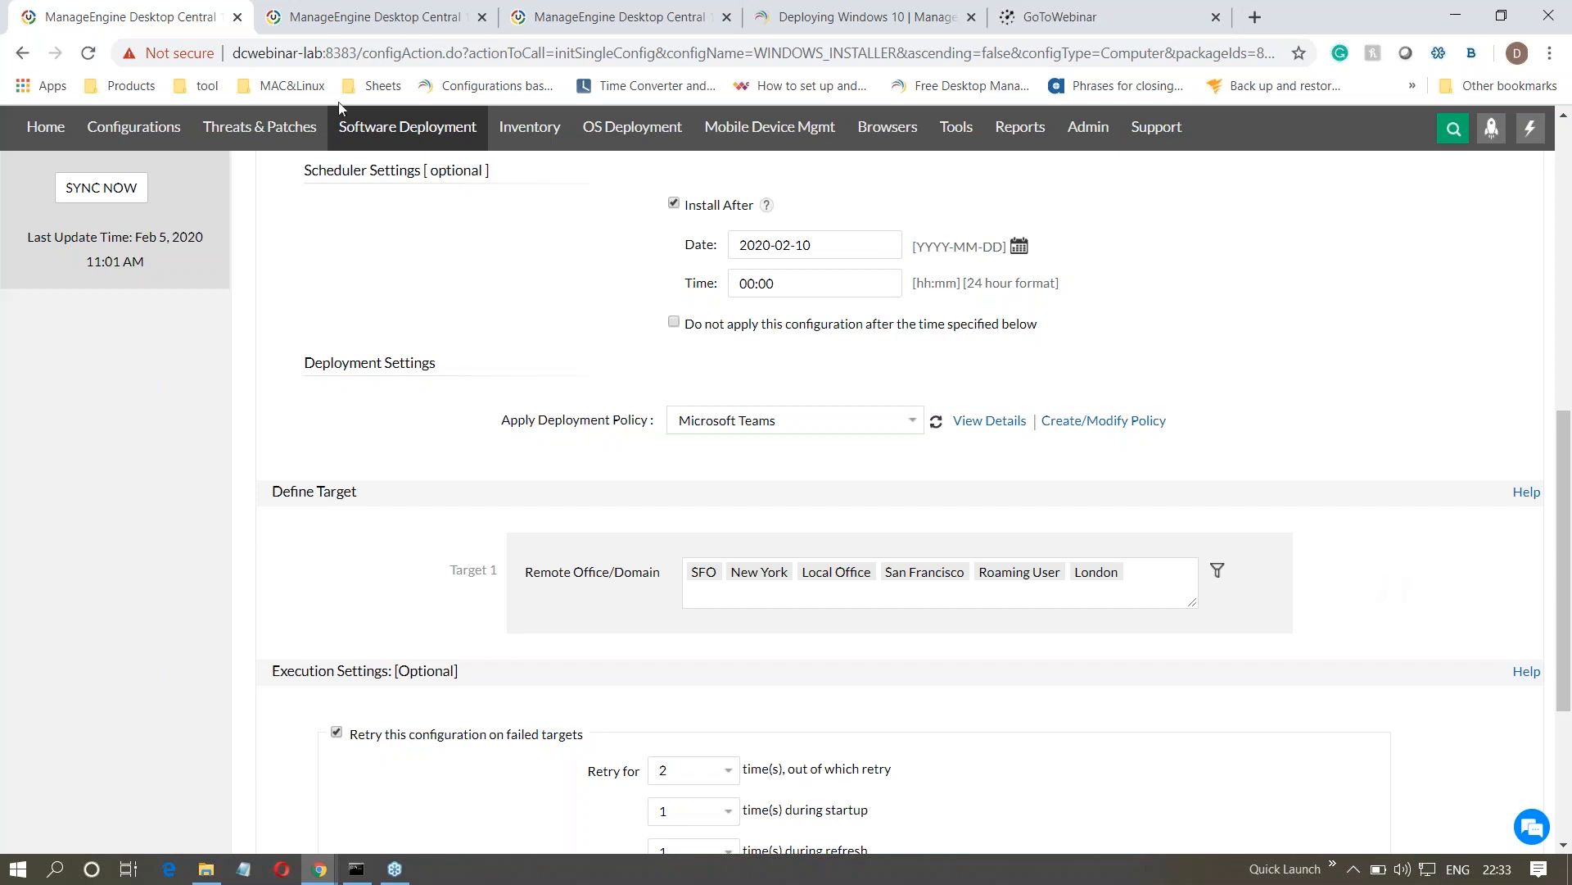
- Stop the configuration from applying after a specified time and set its expiry date to 2020-03-10
click(674, 323)
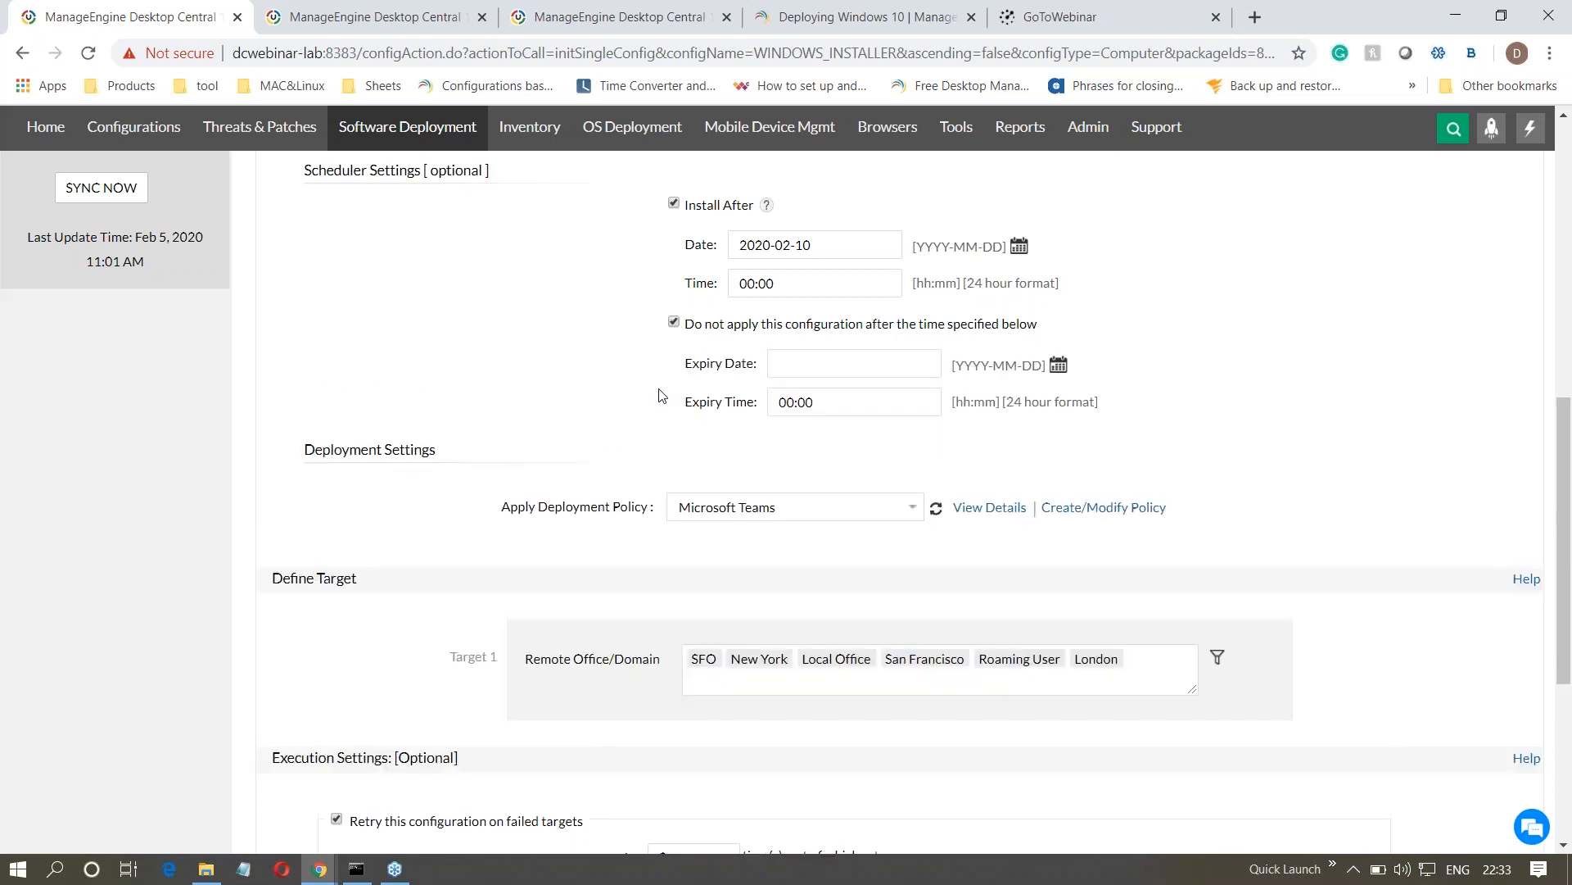
click(1058, 366)
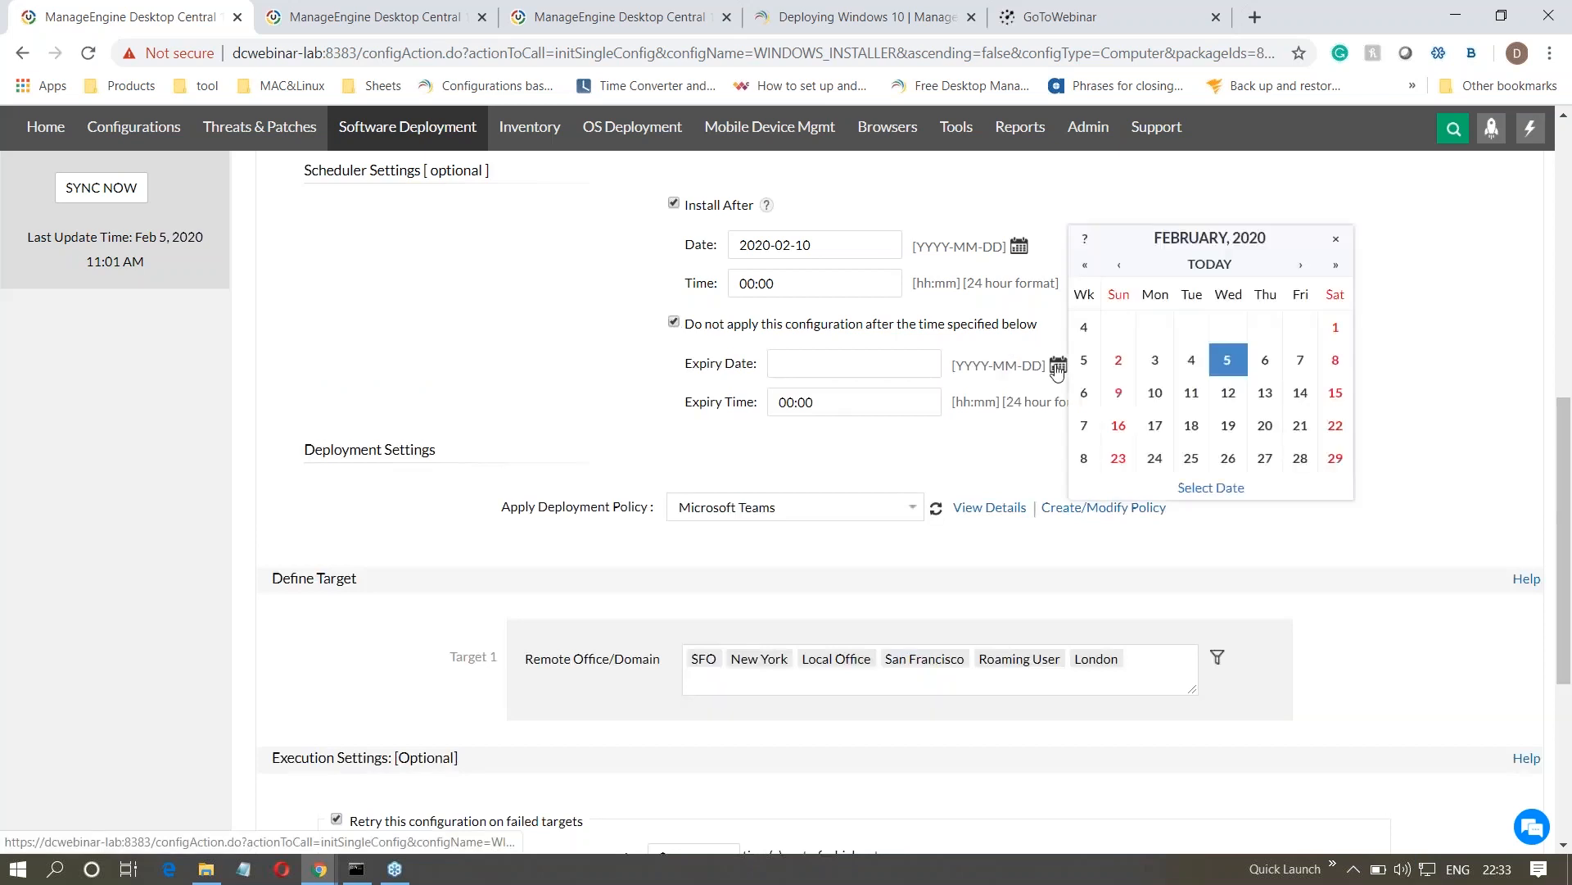
click(1300, 265)
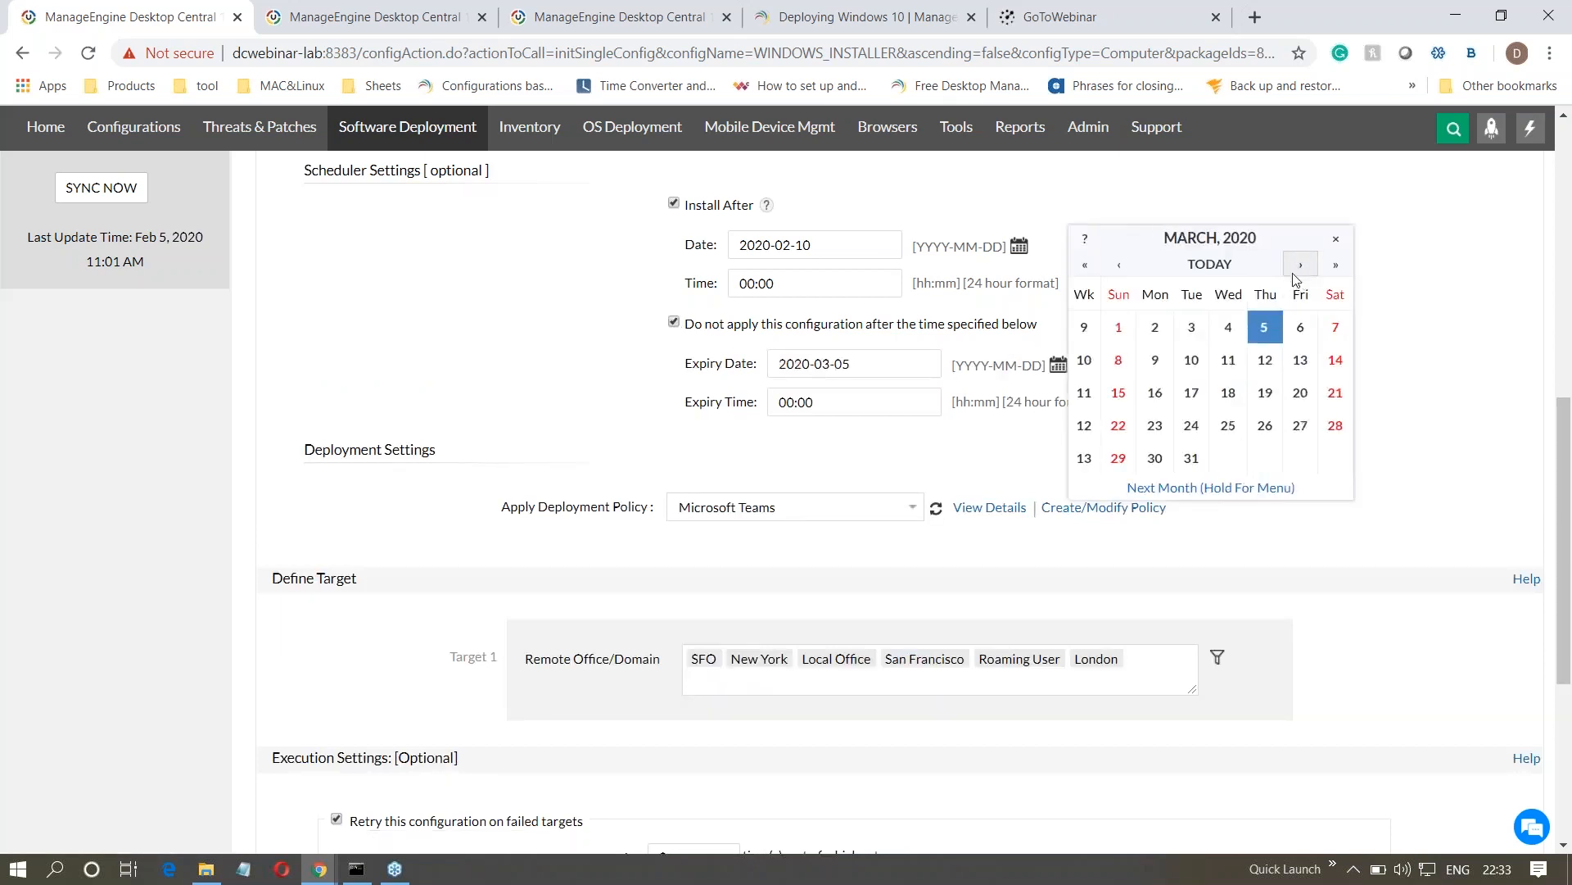
click(1193, 365)
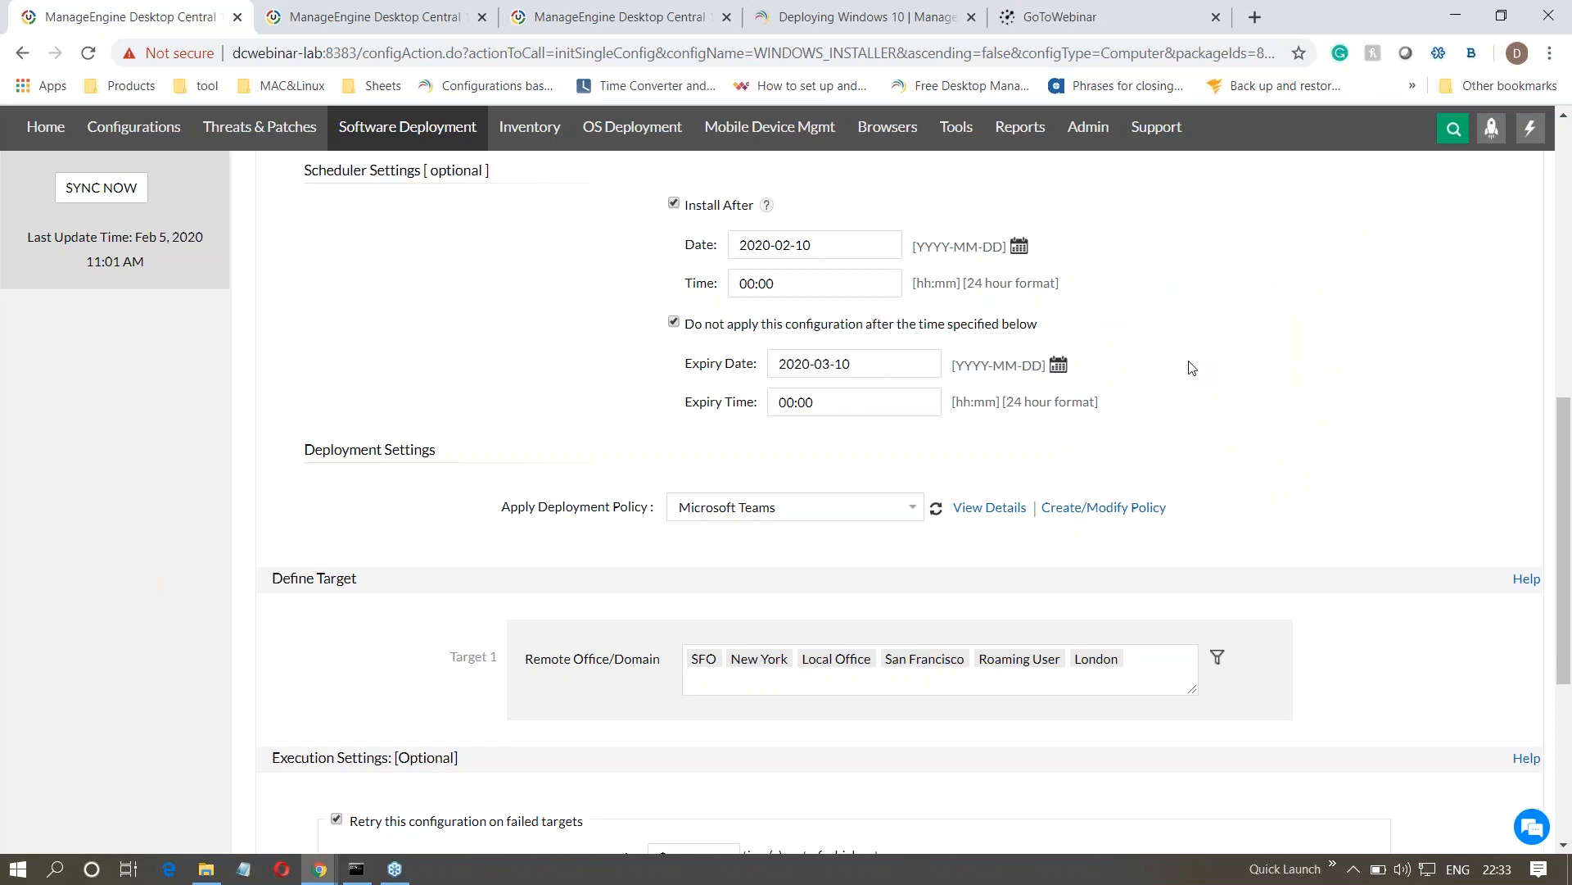
- Enable notification in the configuration's execution settings and return to the new deployment policy
scroll(1192, 368, down, 2)
scroll(1192, 368, down, 2)
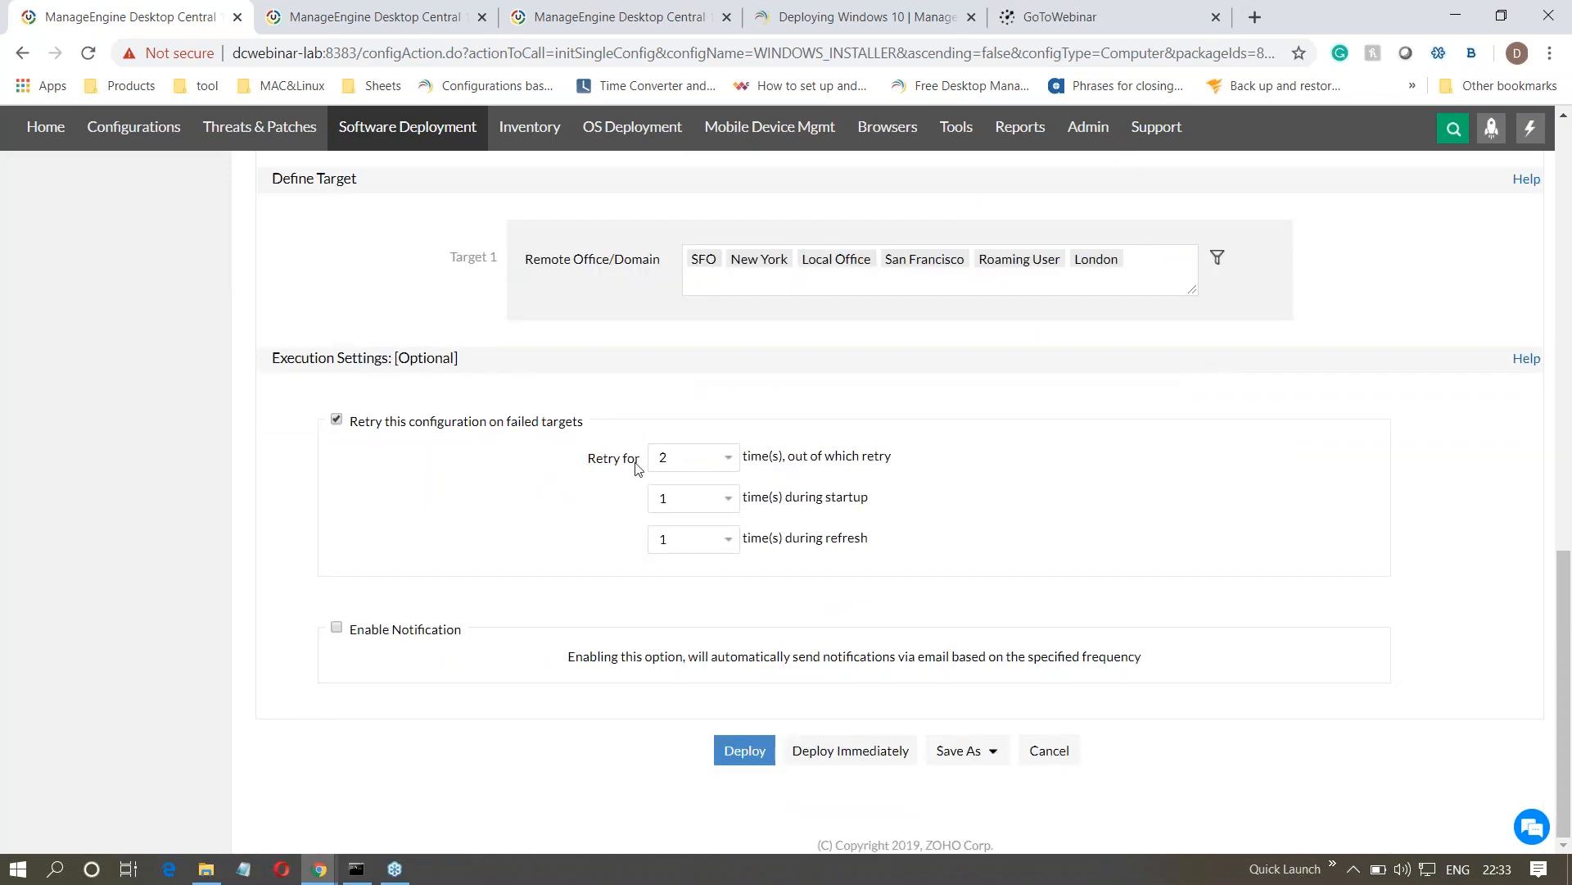
drag(376, 422, 475, 425)
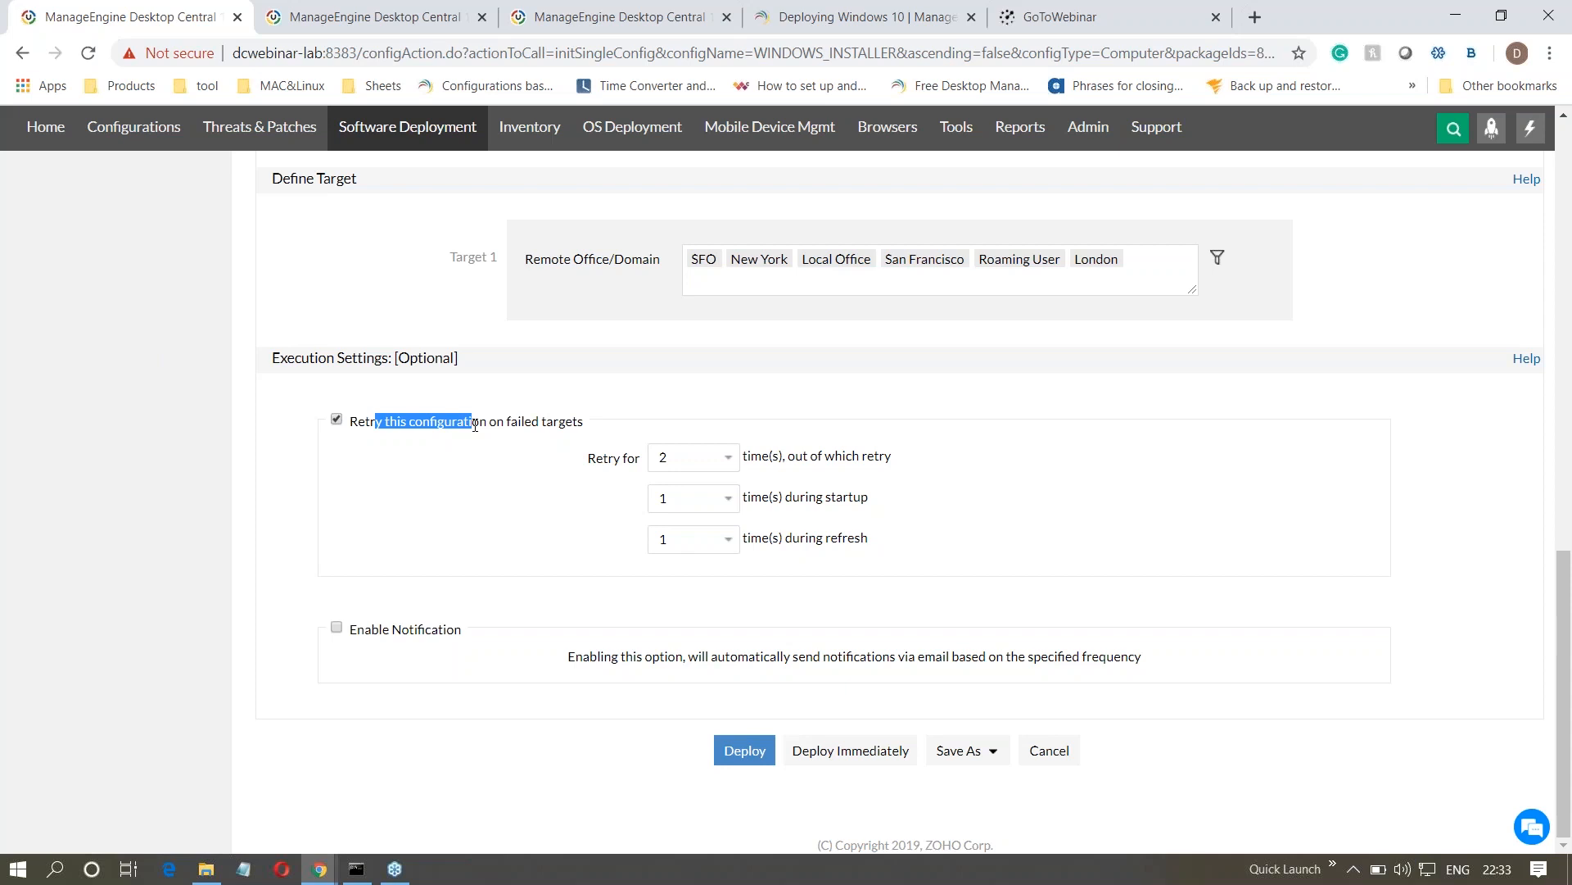
drag(889, 500, 811, 497)
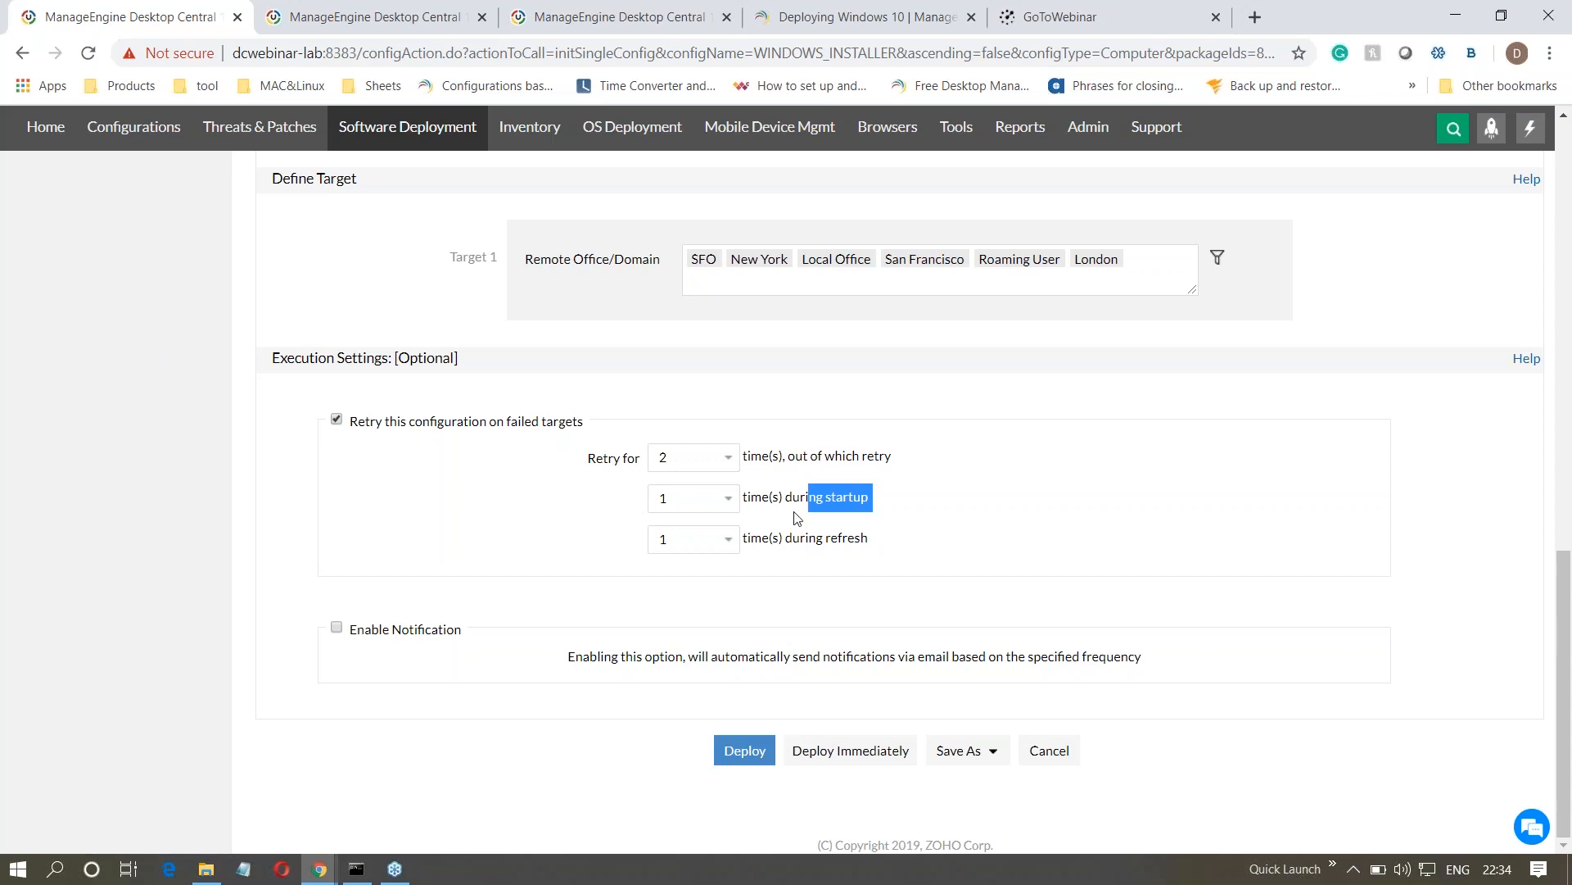
click(336, 628)
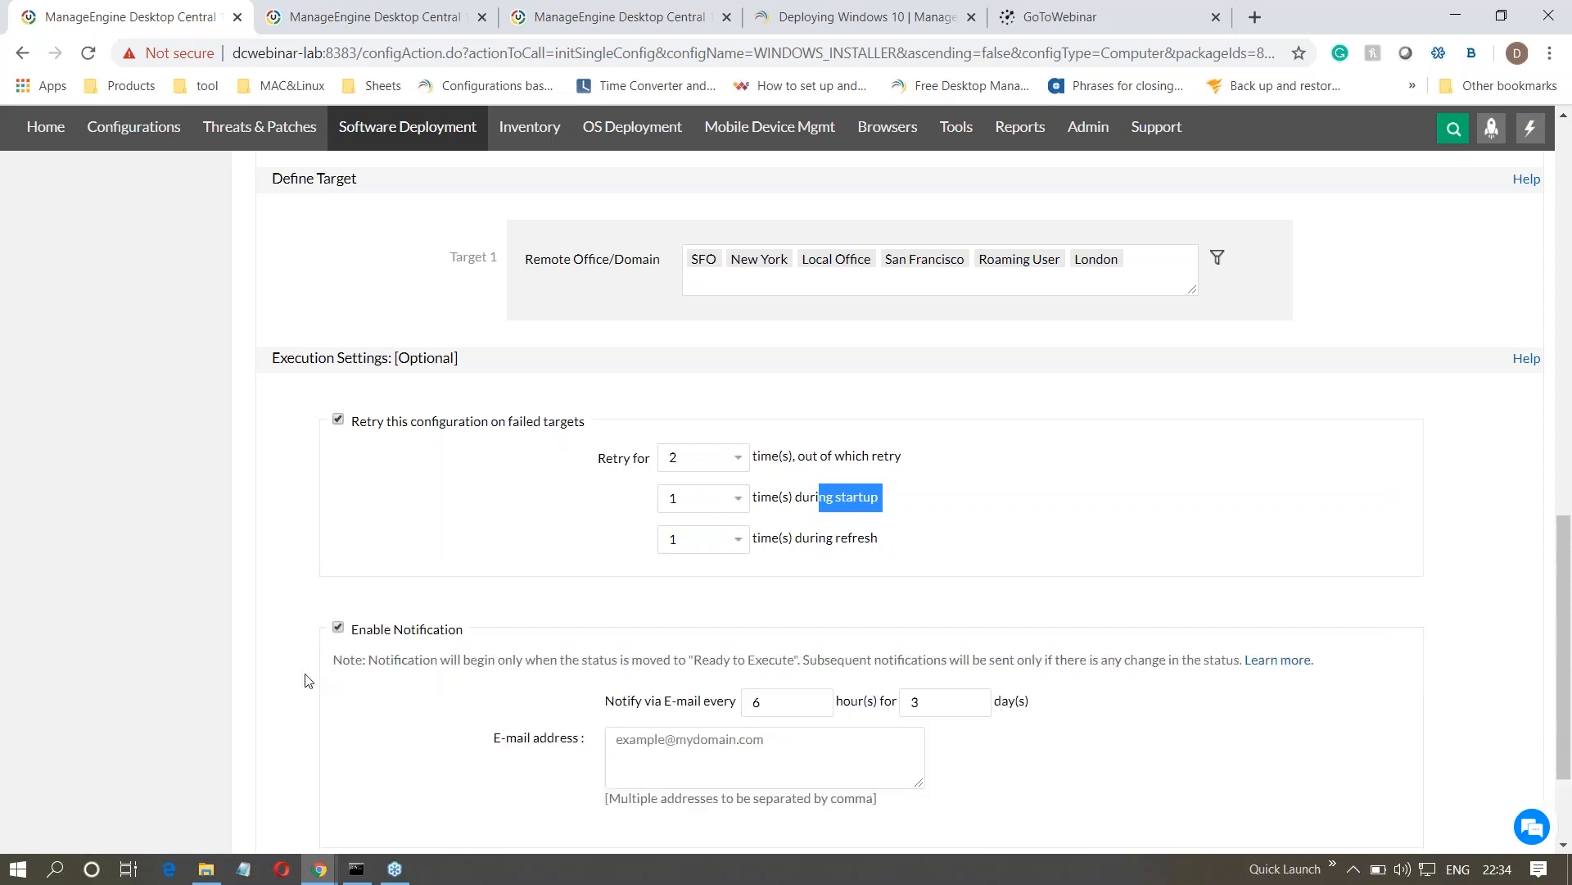
scroll(295, 684, down, 1)
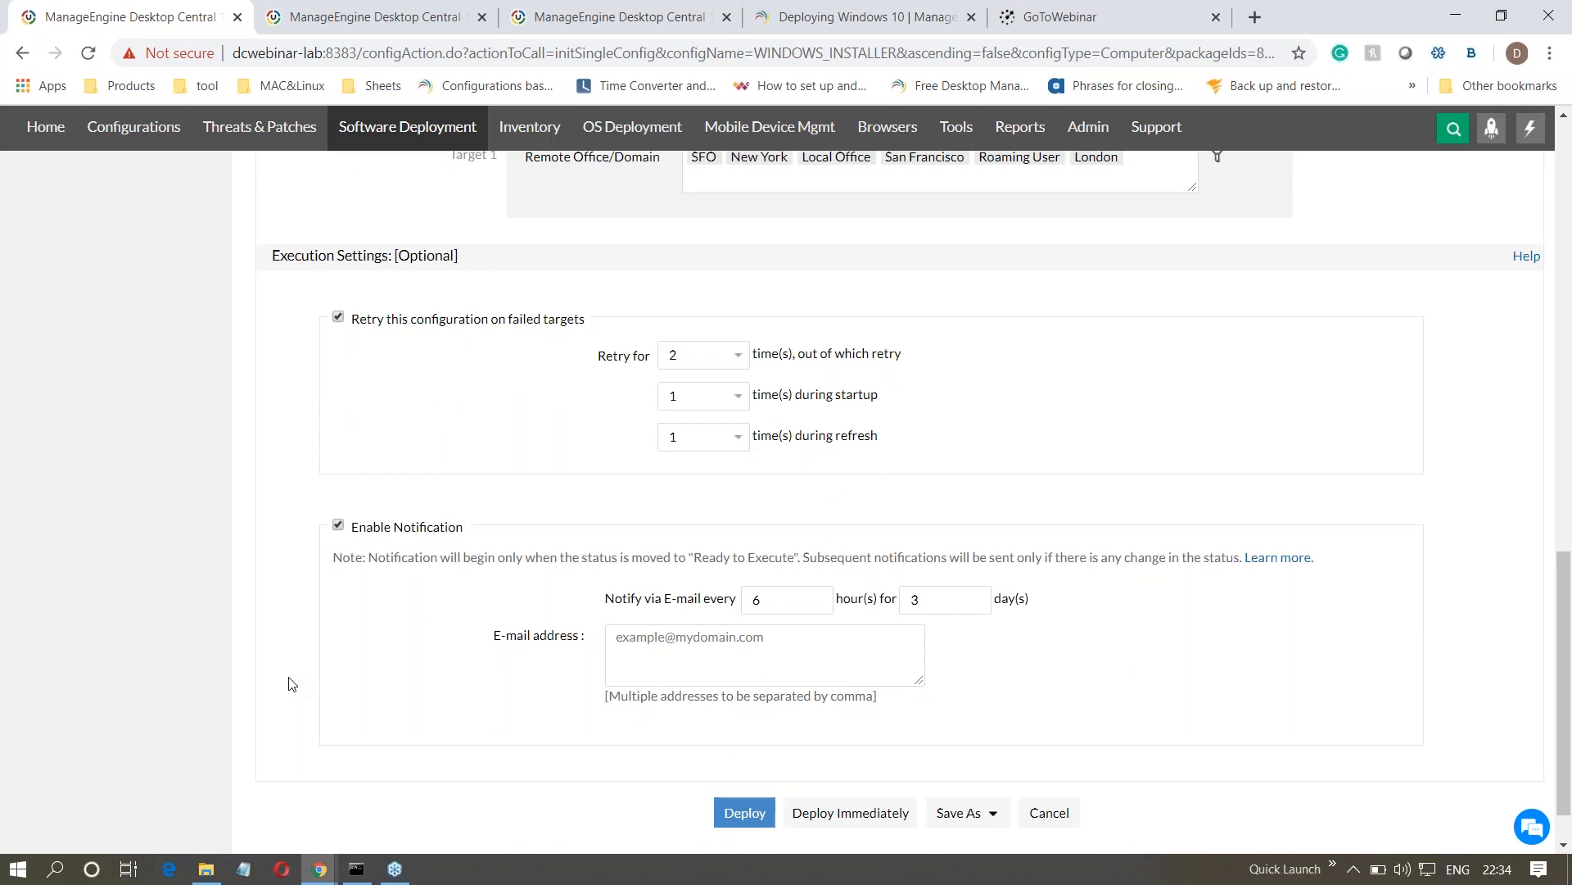
click(370, 23)
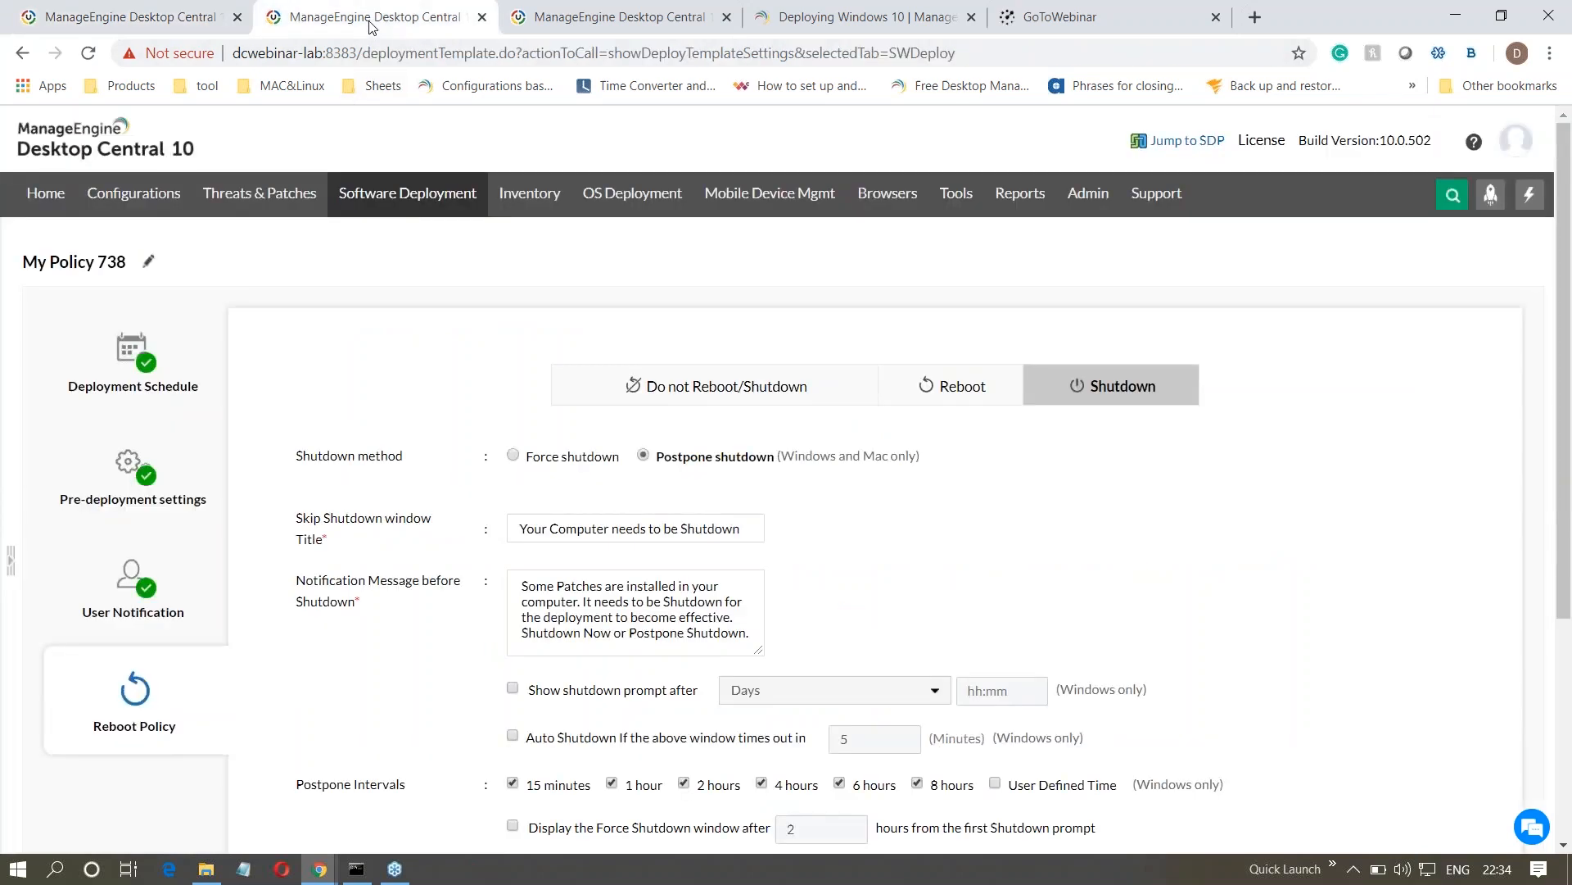
- View the mail server settings in the administration area and return to the install configuration
click(1086, 195)
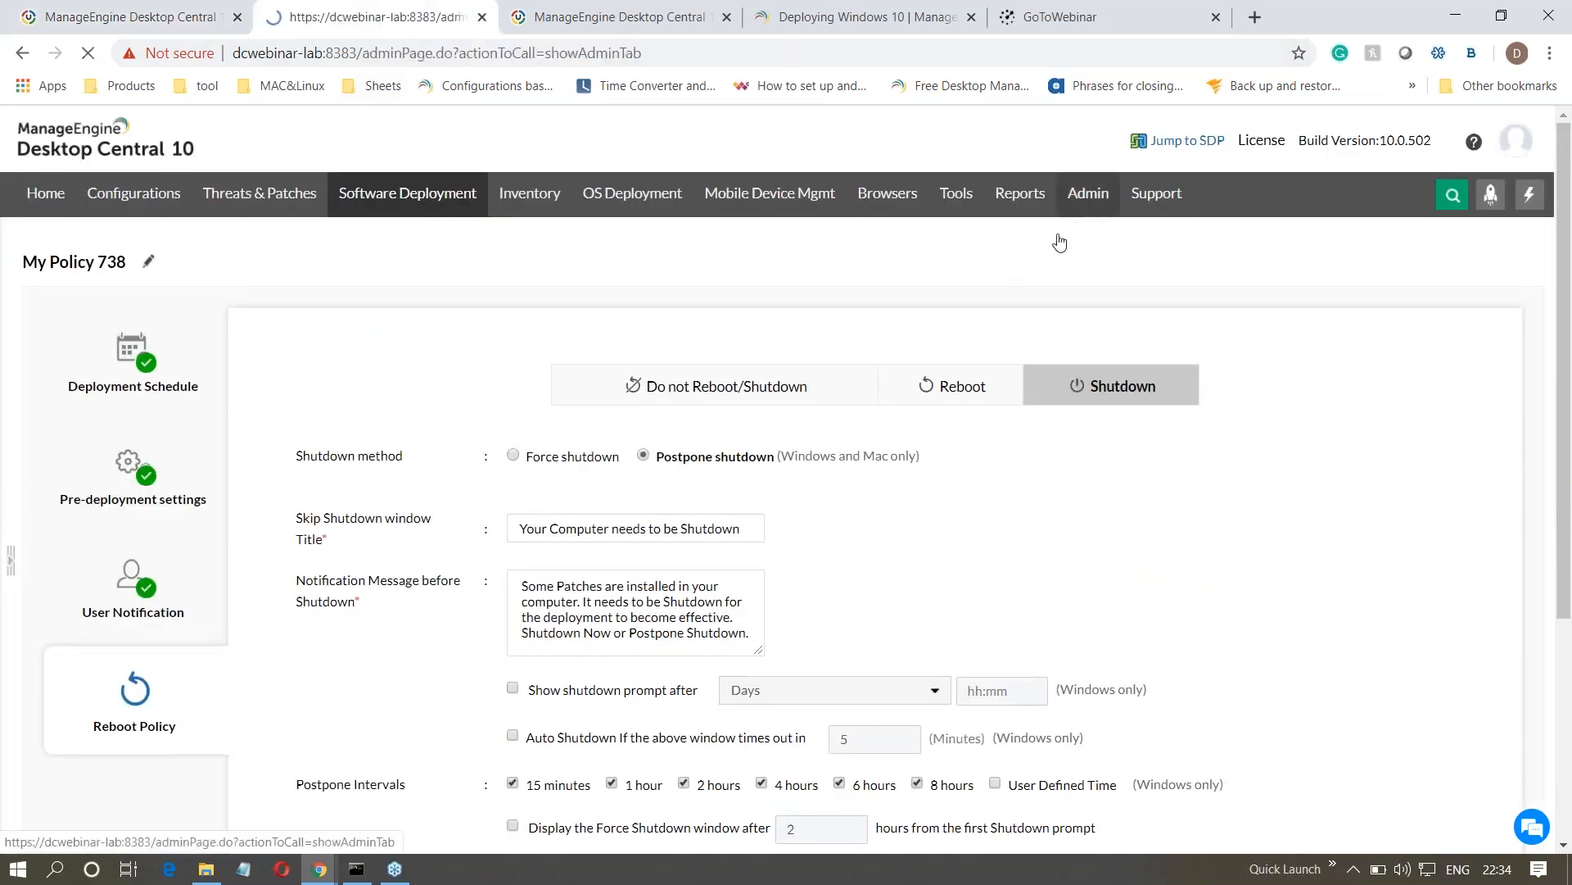
click(1029, 393)
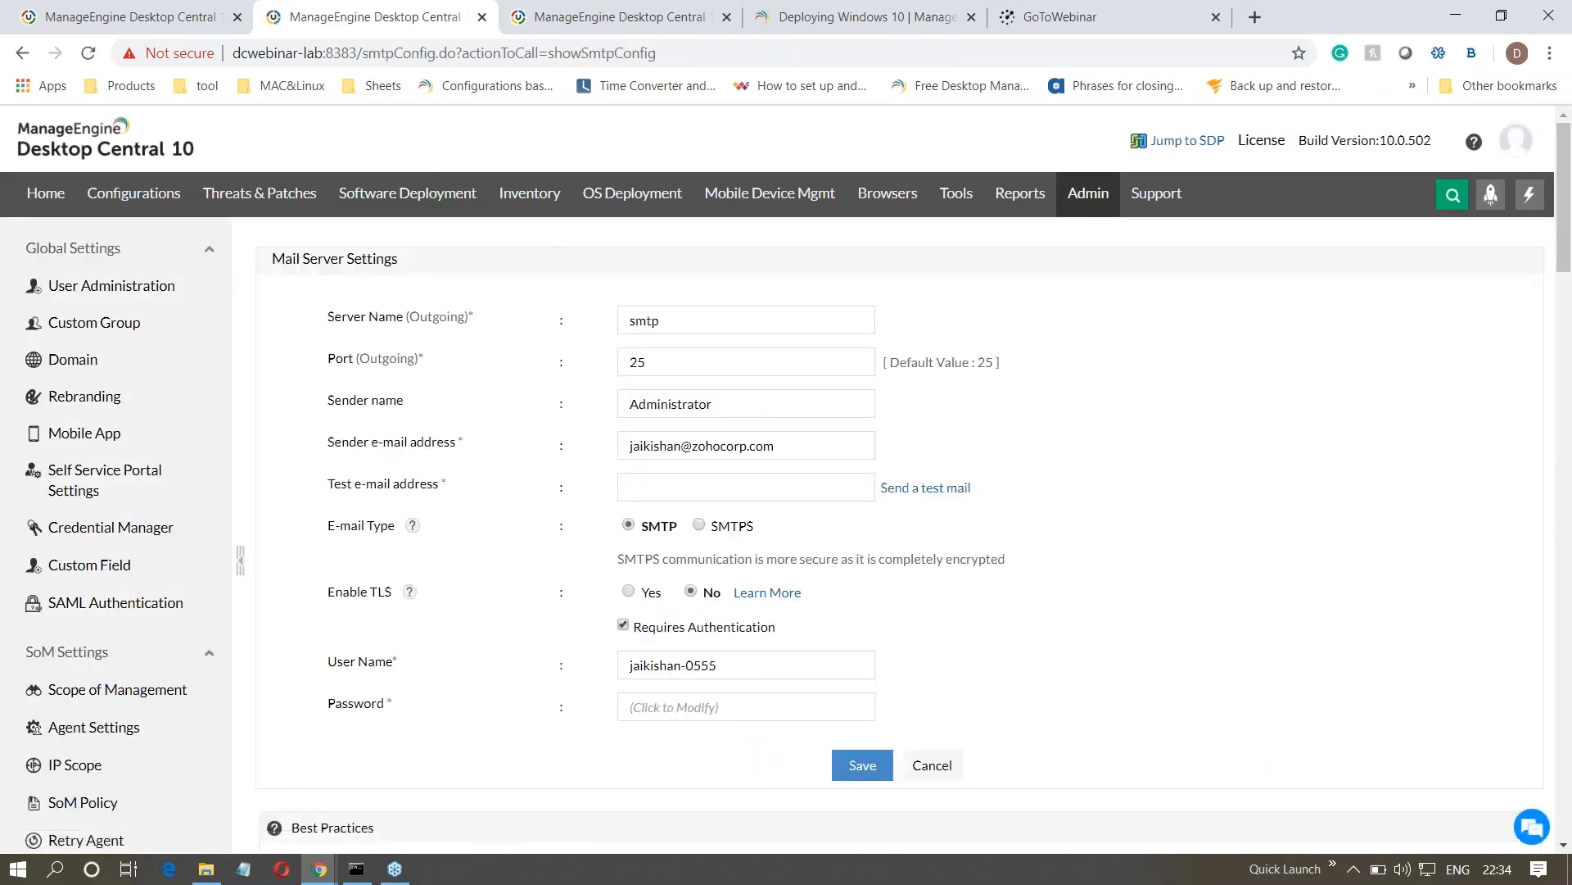
click(122, 16)
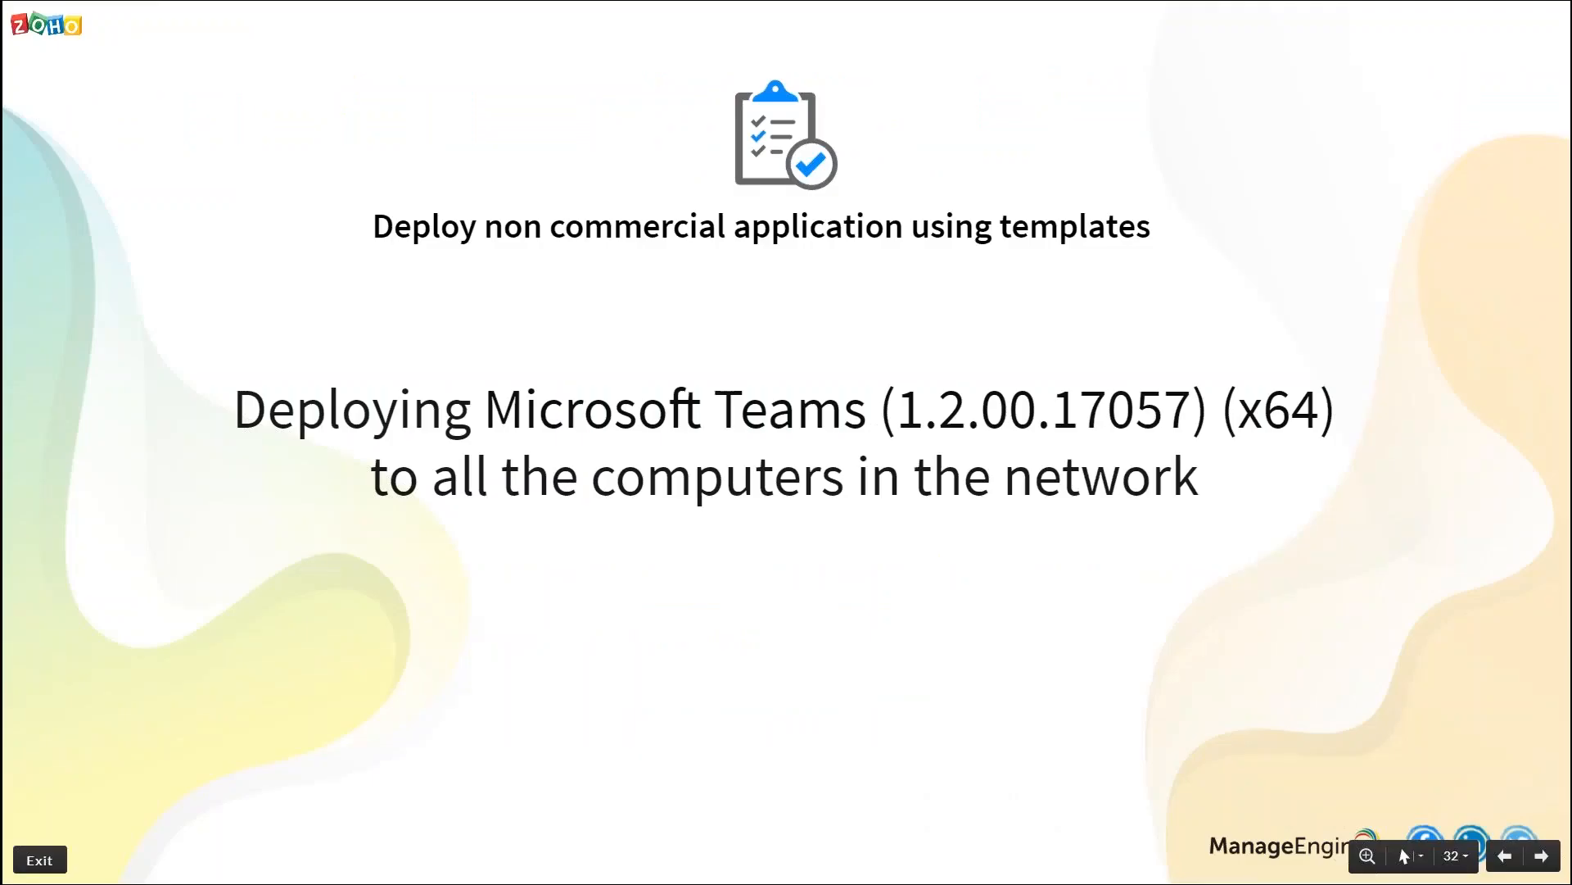
key(Right)
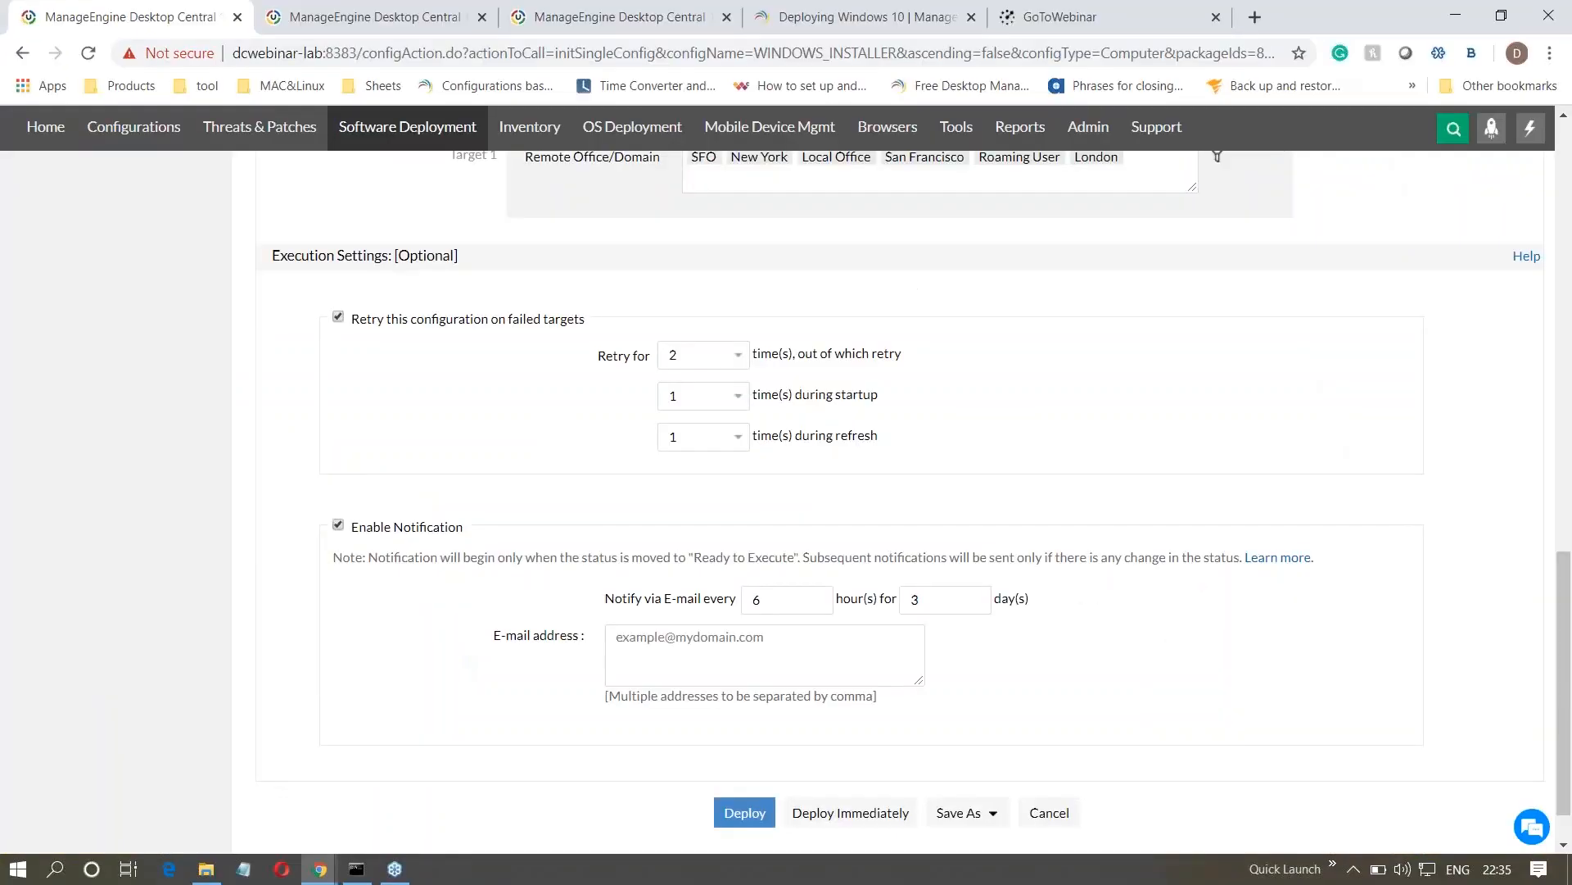
- Search the software deployment templates for the application "office 365"
scroll(327, 410, up, 12)
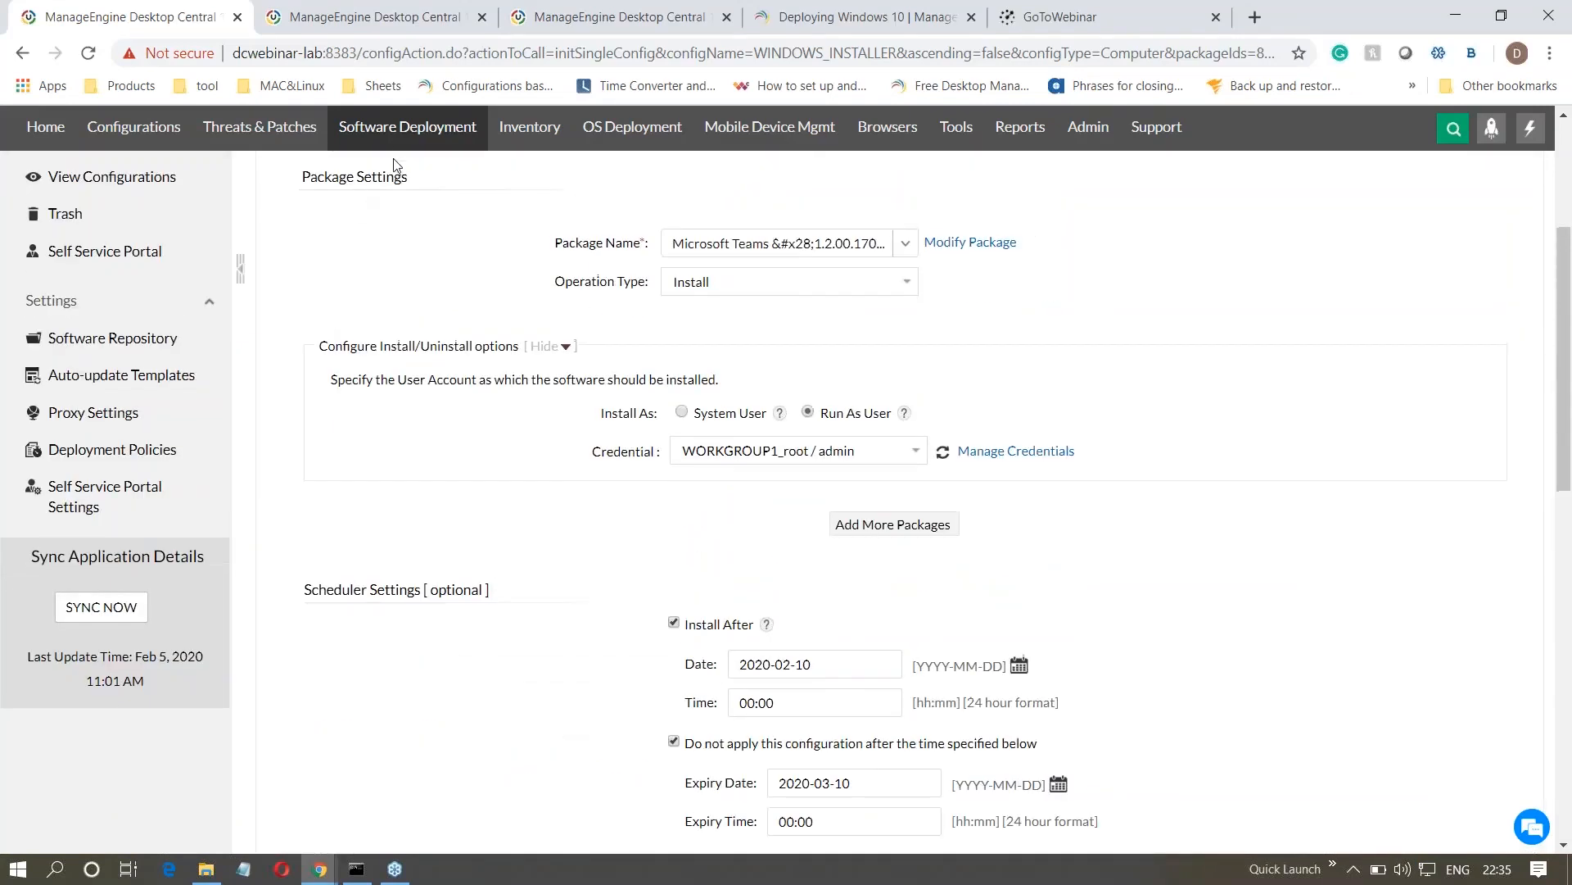
click(407, 128)
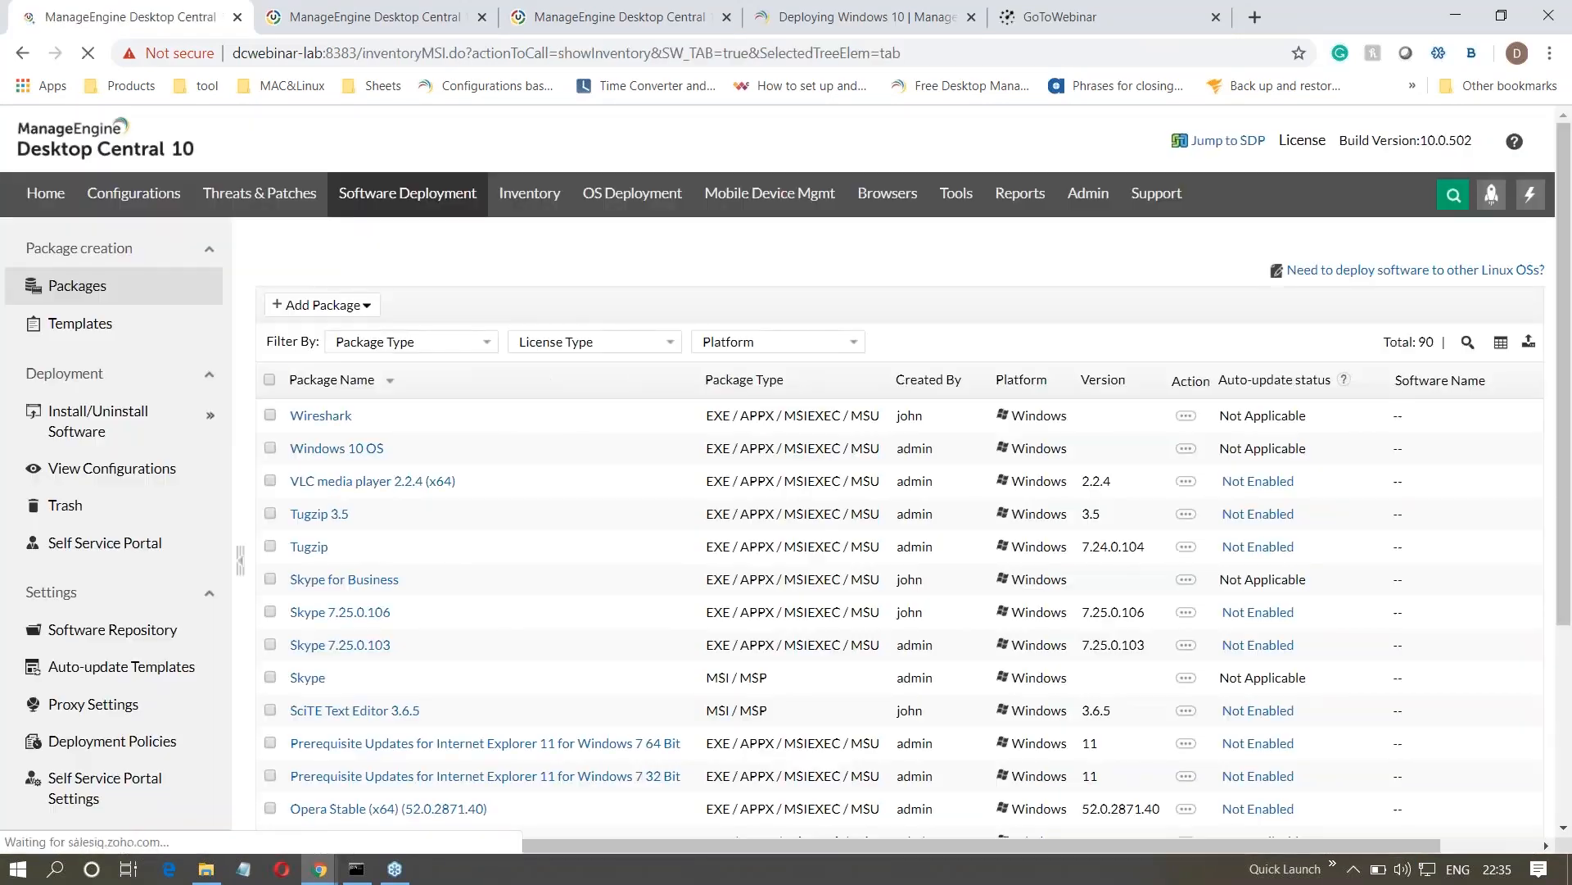
click(128, 330)
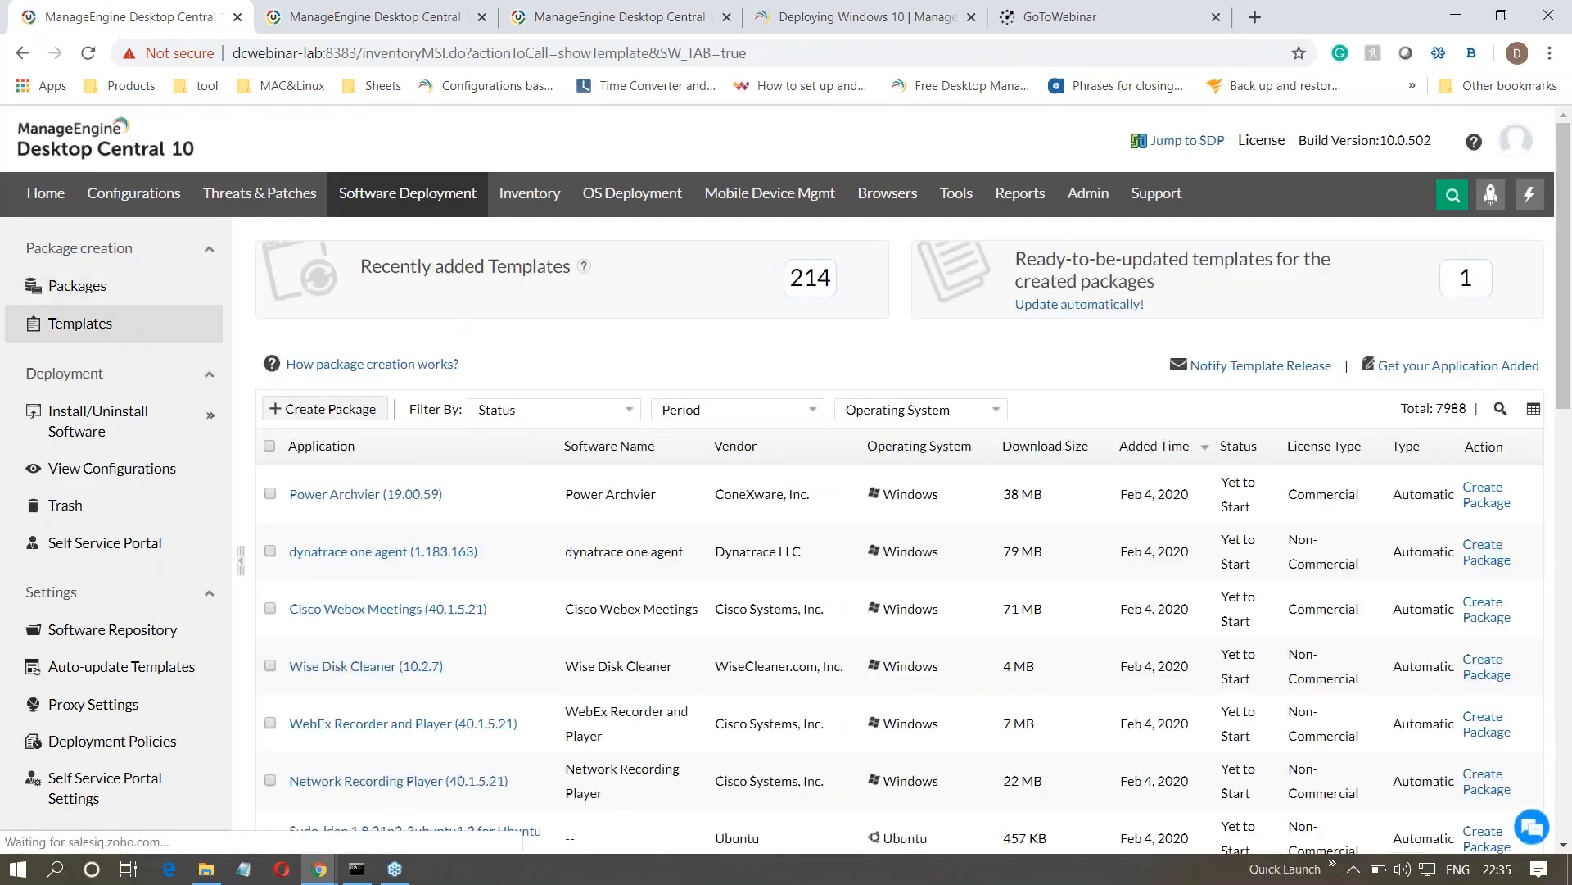
click(1501, 408)
text(offi)
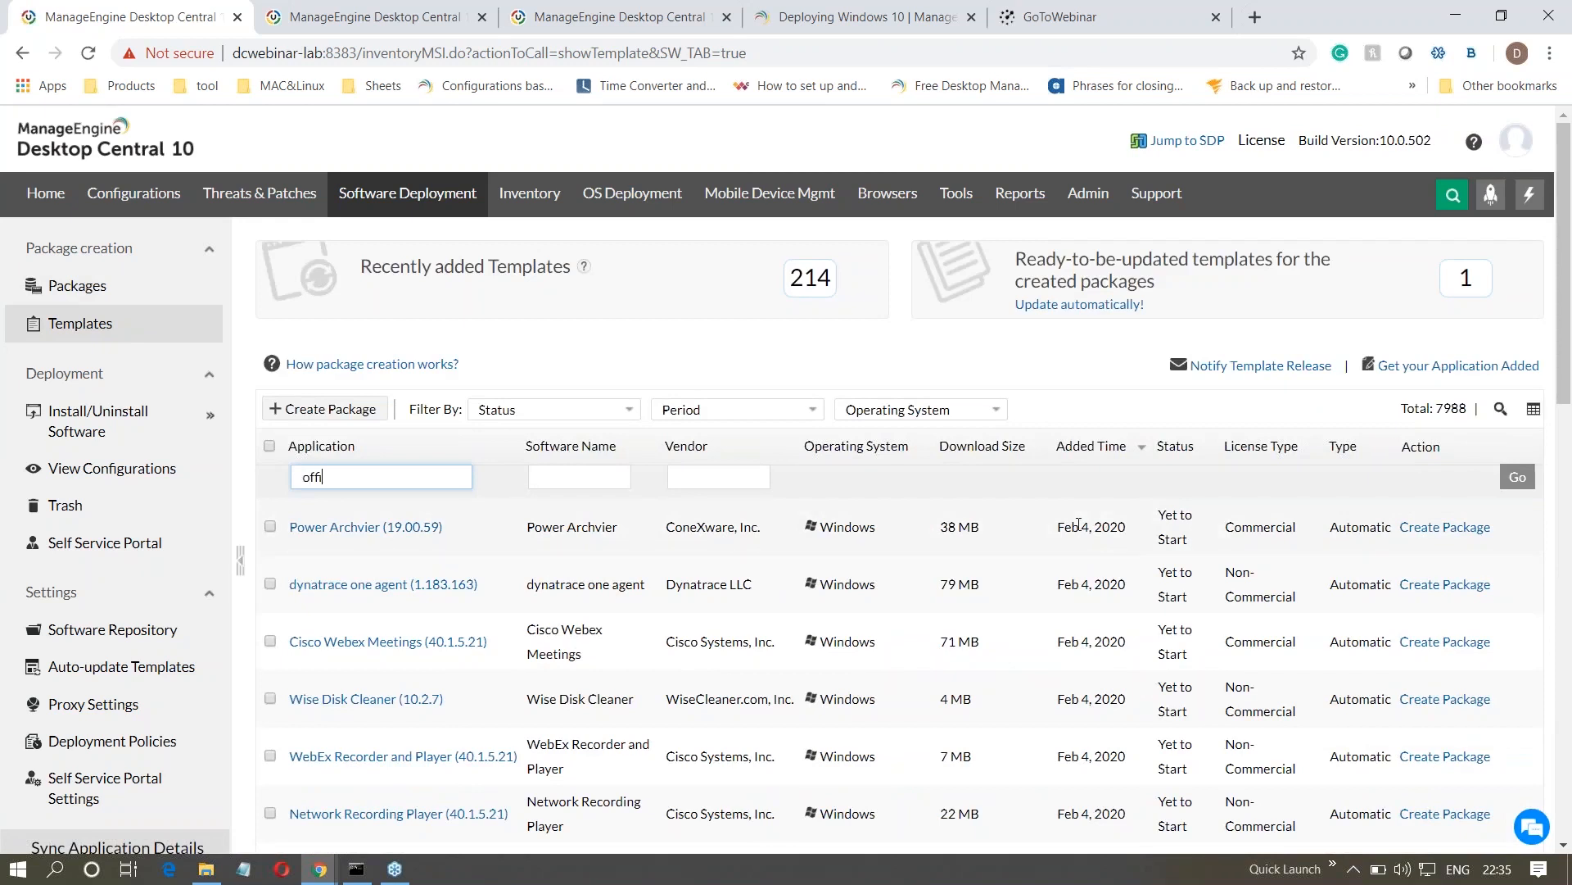
text(ce 365)
key(Return)
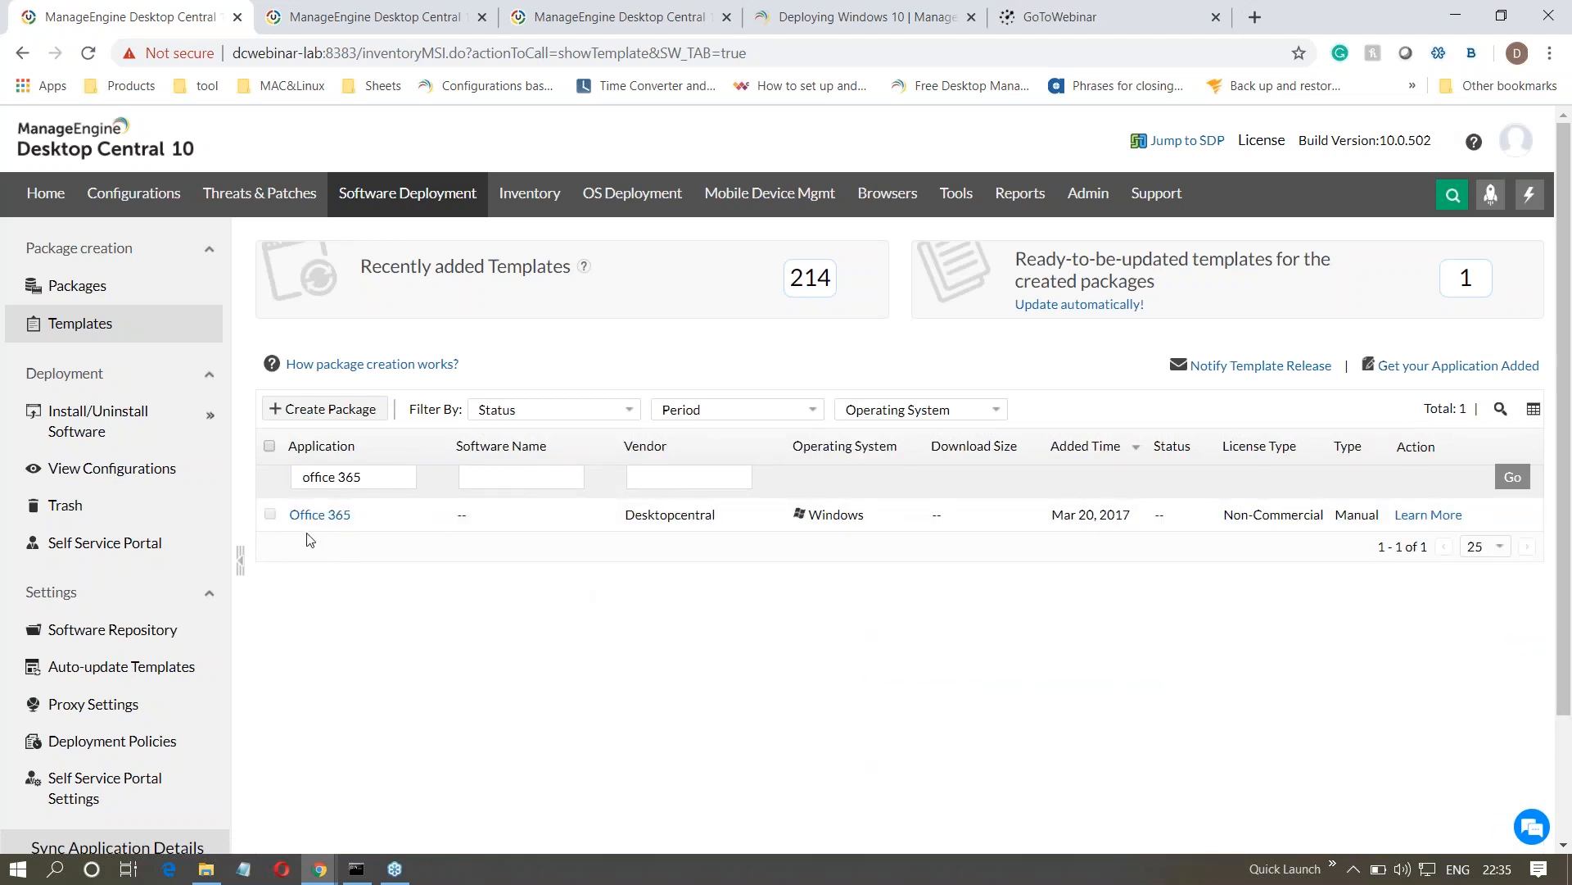
- Open the How-To Doc from the Office 365 template's details and read its steps up to downloading the tool
click(319, 514)
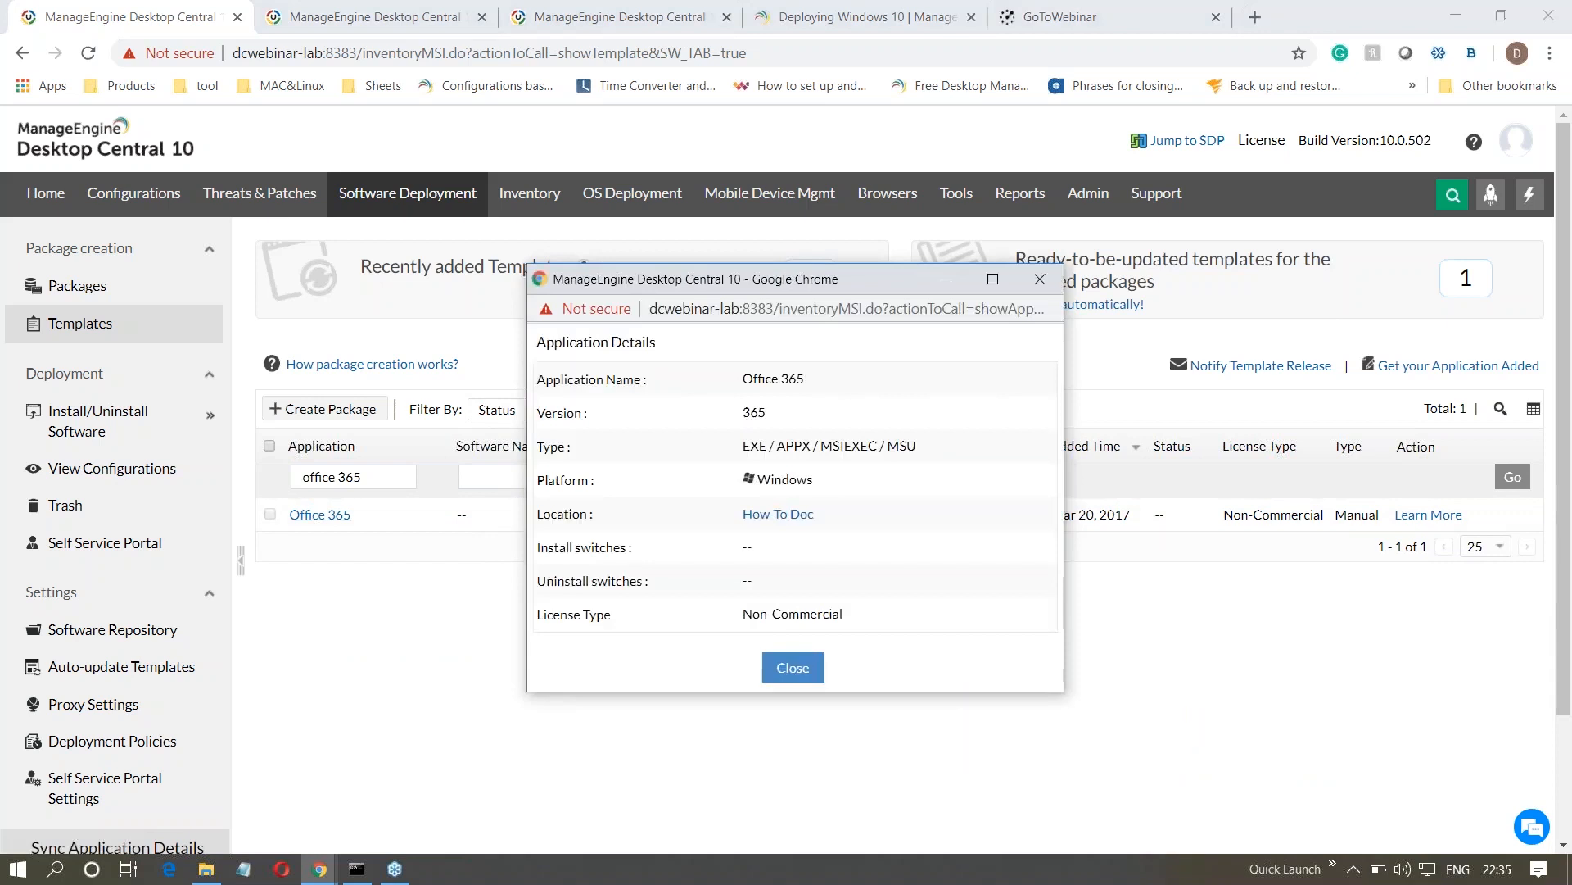
click(778, 515)
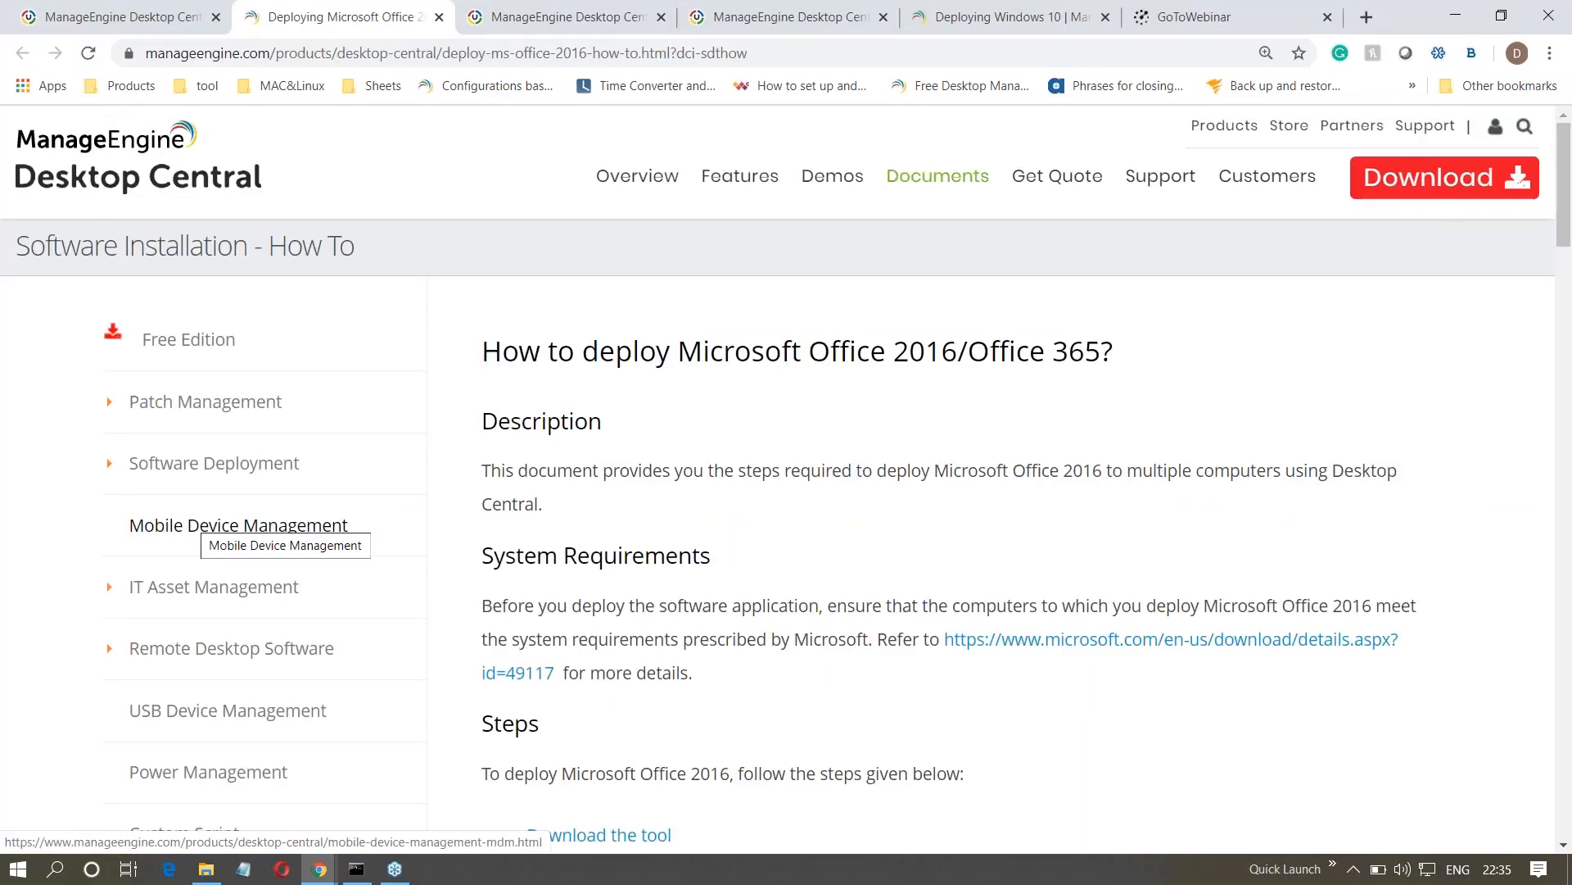
scroll(618, 475, down, 1)
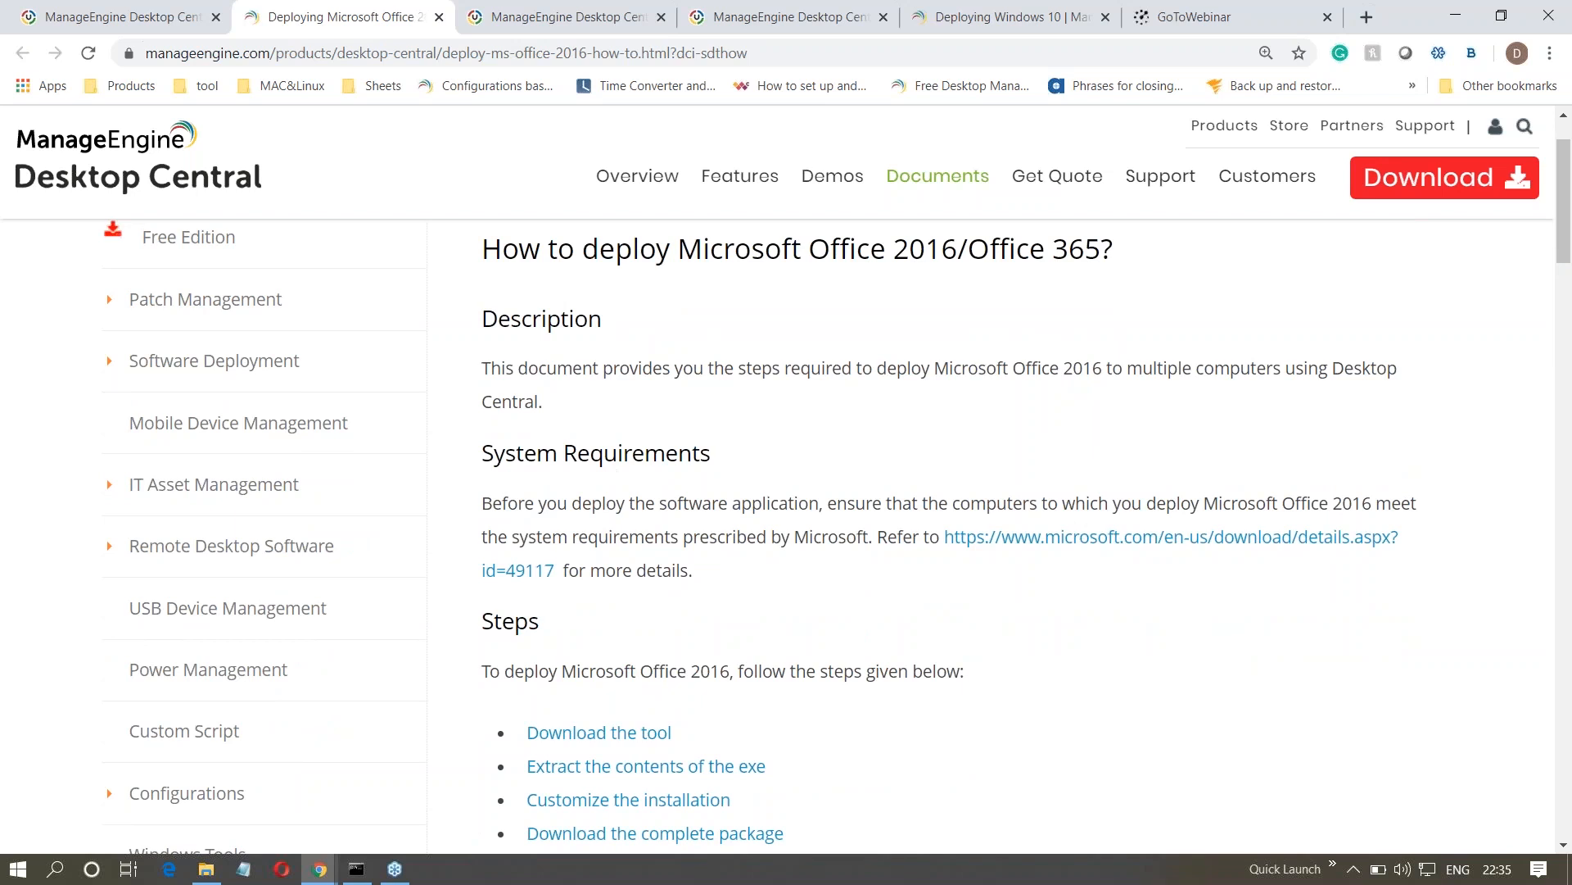
scroll(787, 492, down, 5)
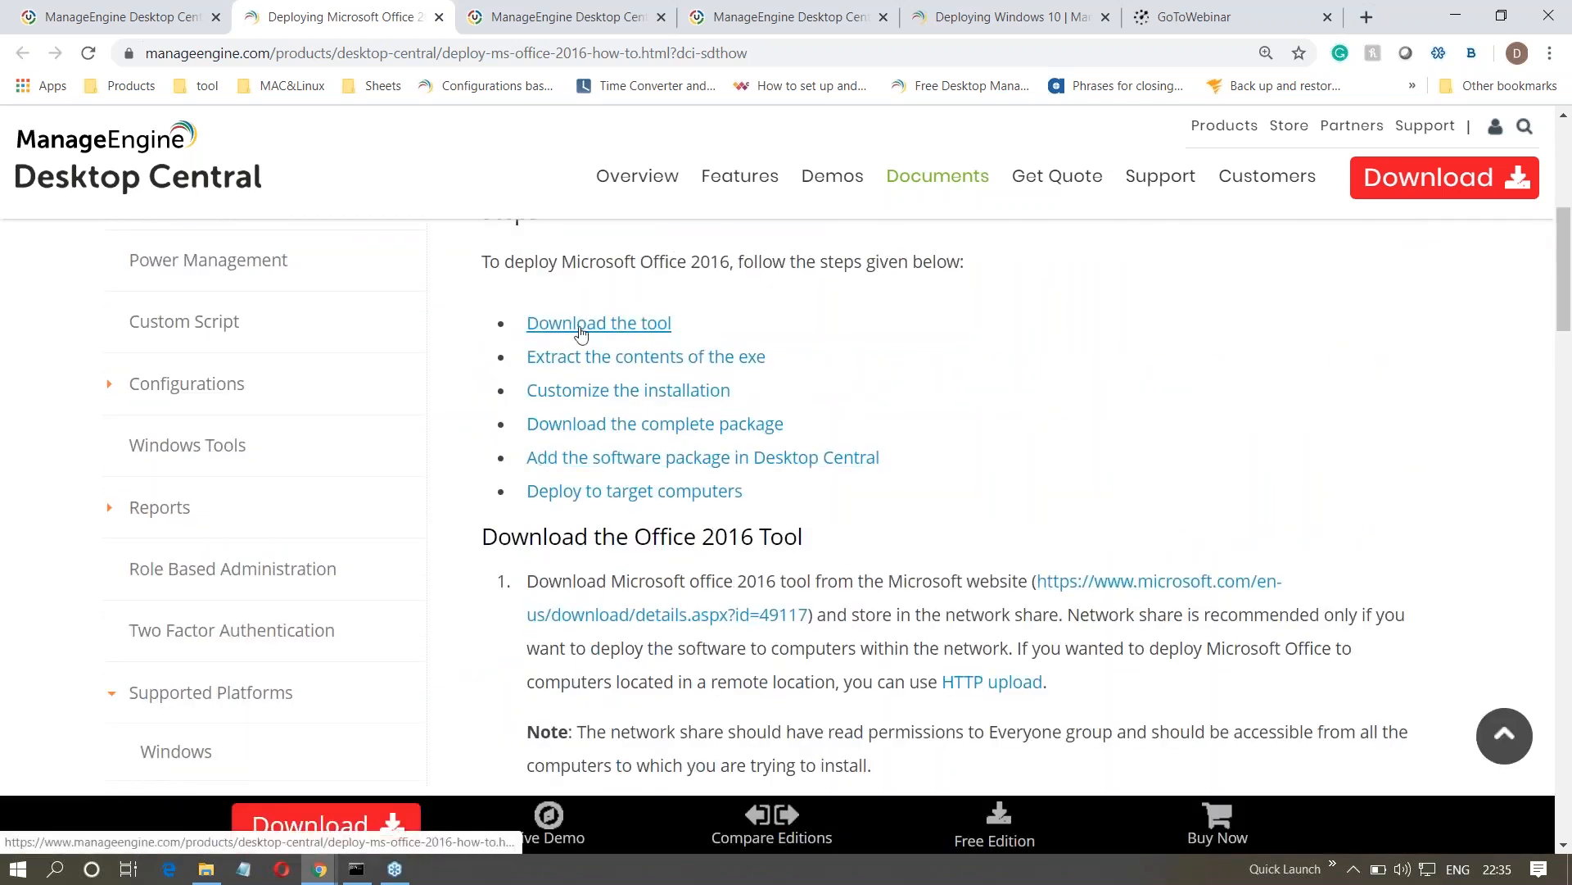
- Open the guide's linked Office Deployment Tool download page and show the local Office folder holding the tool
click(1162, 590)
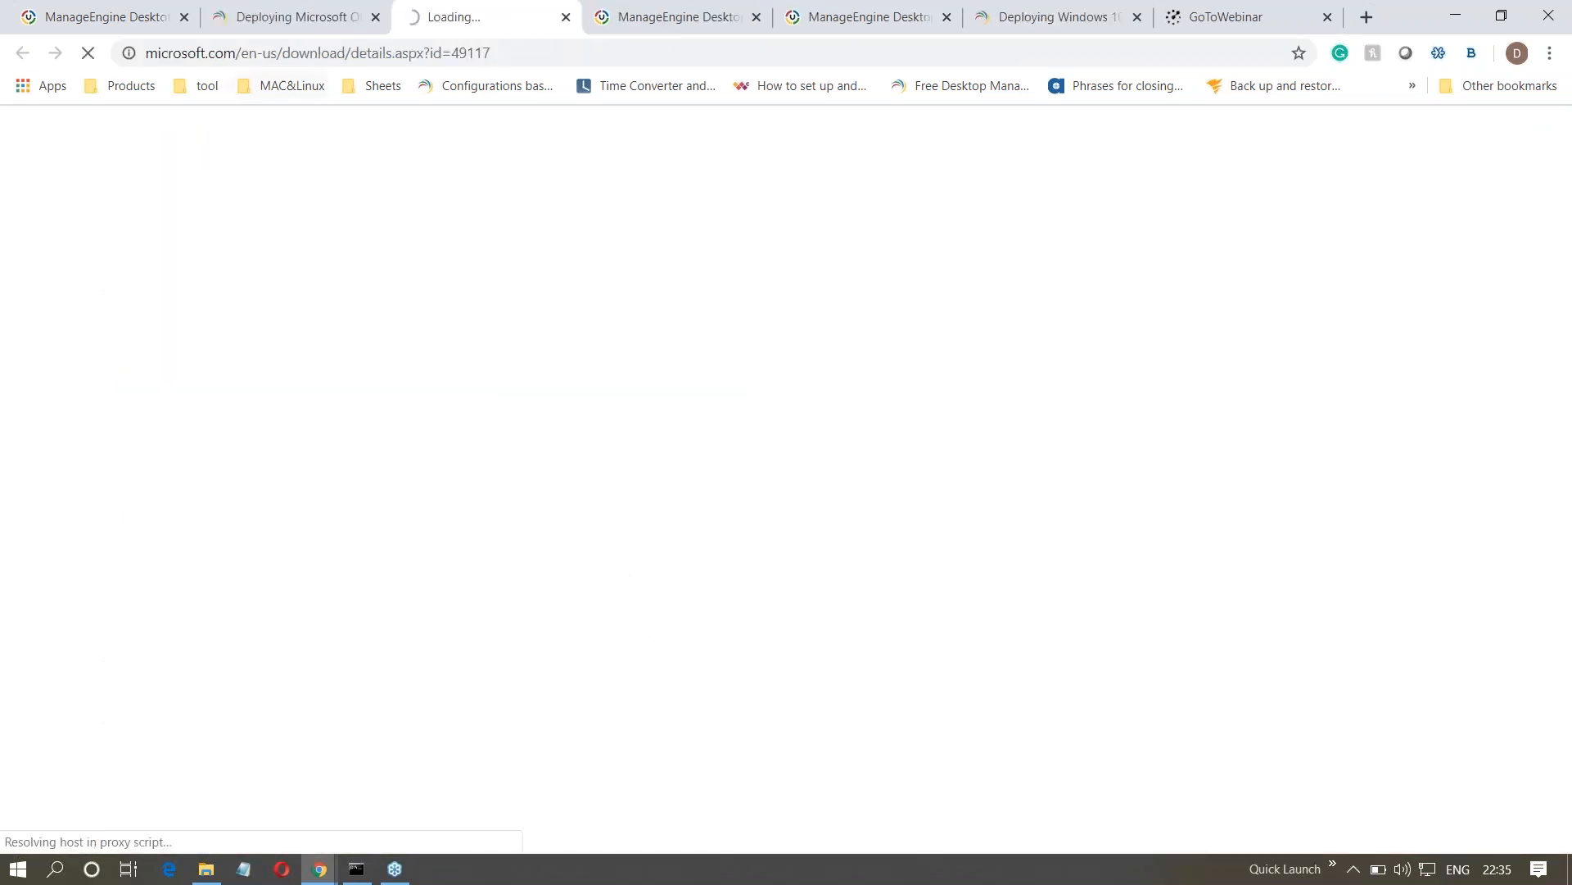
click(272, 23)
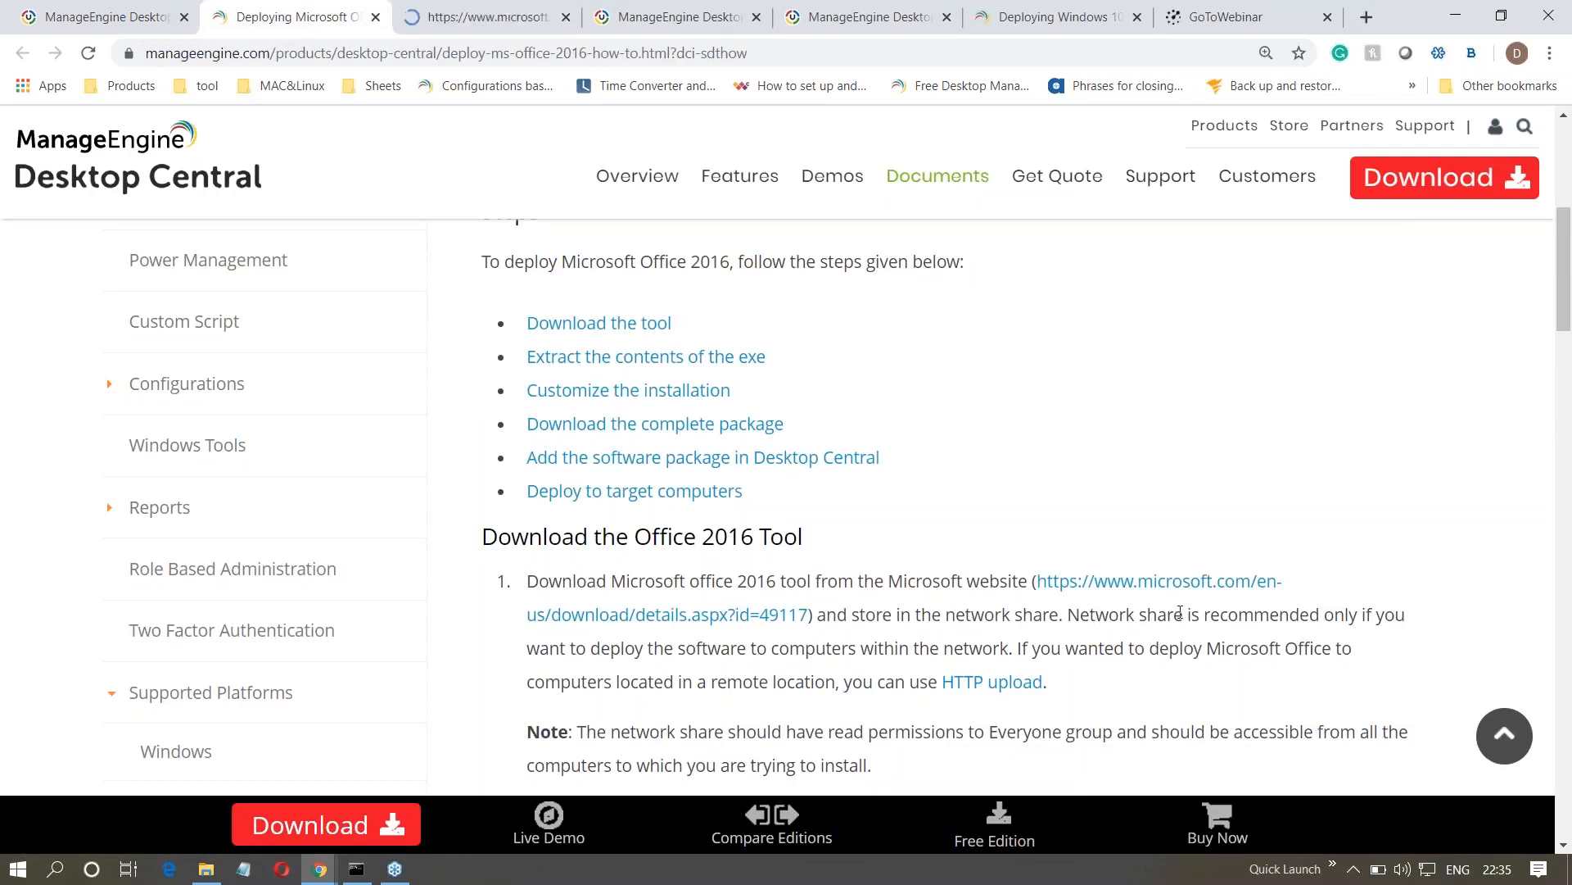
click(484, 16)
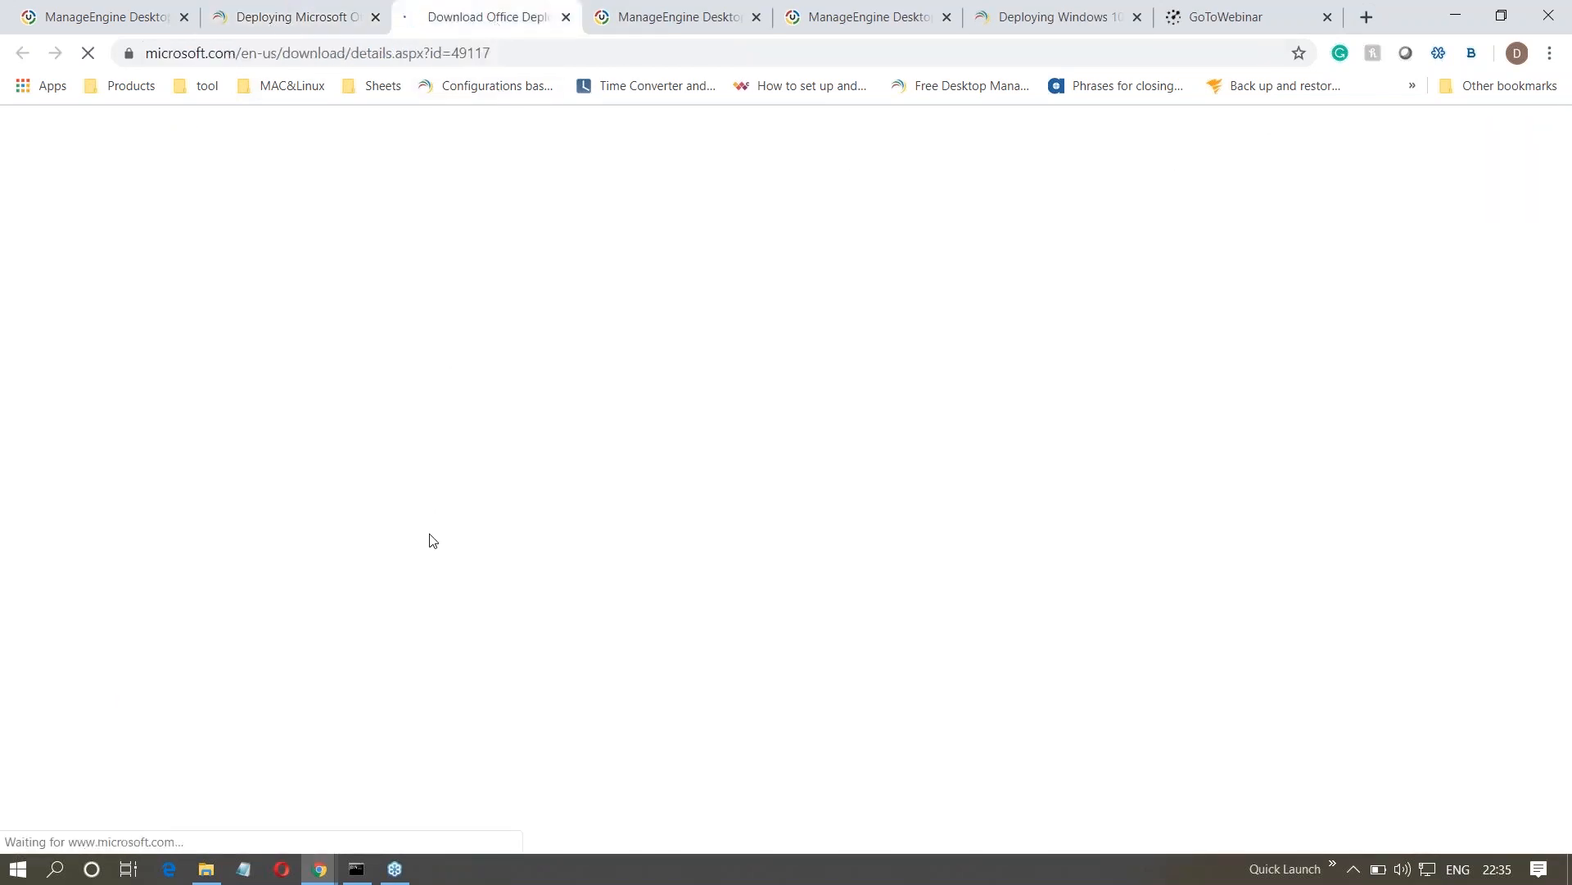
scroll(365, 560, down, 3)
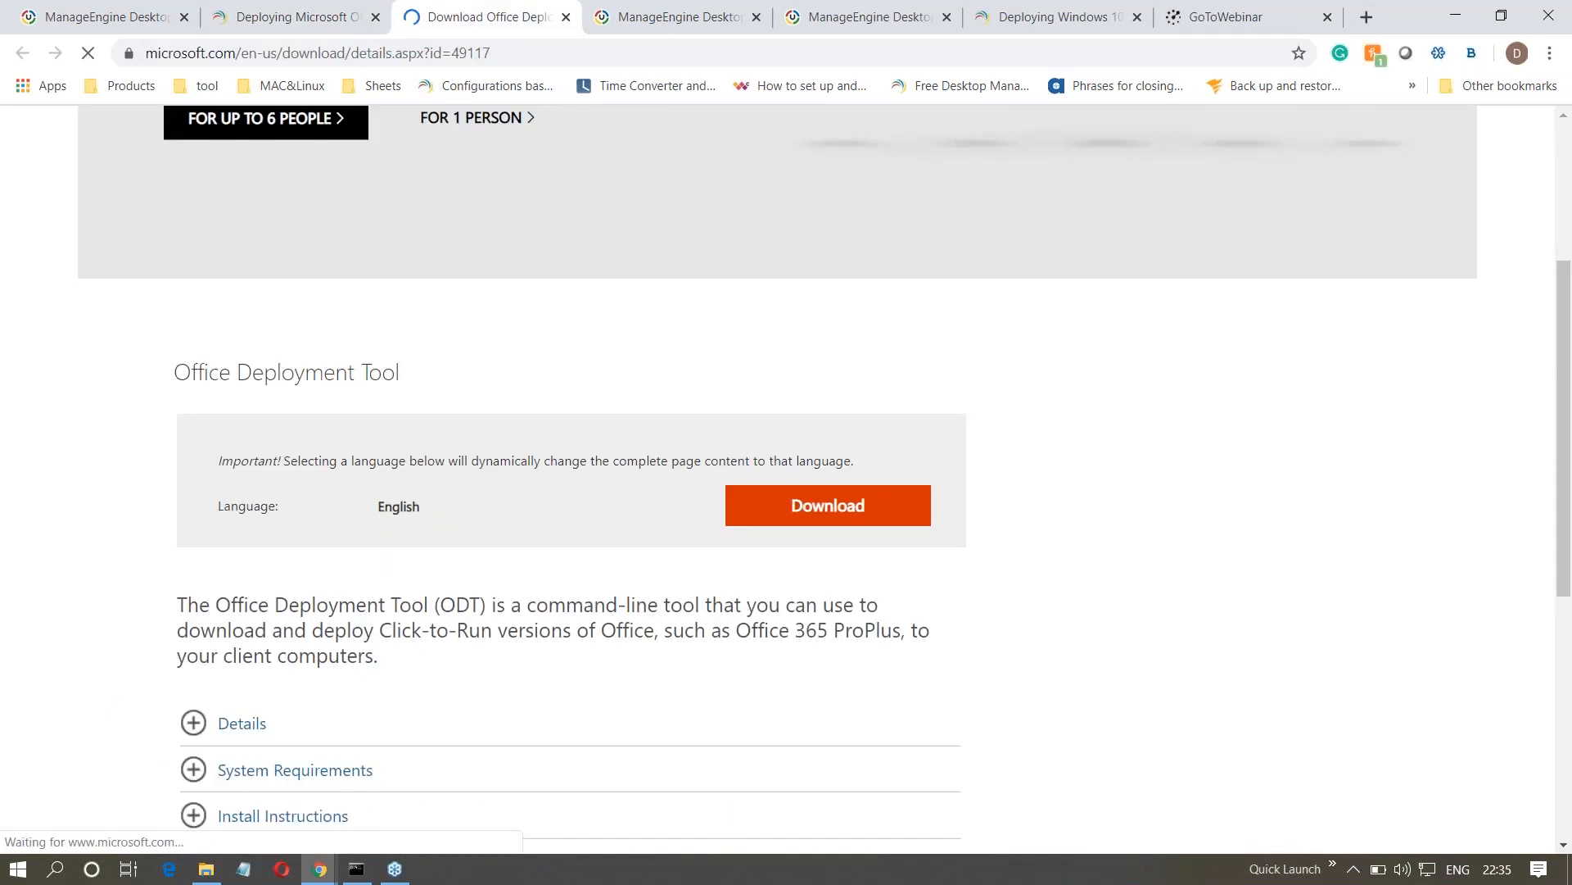
click(205, 868)
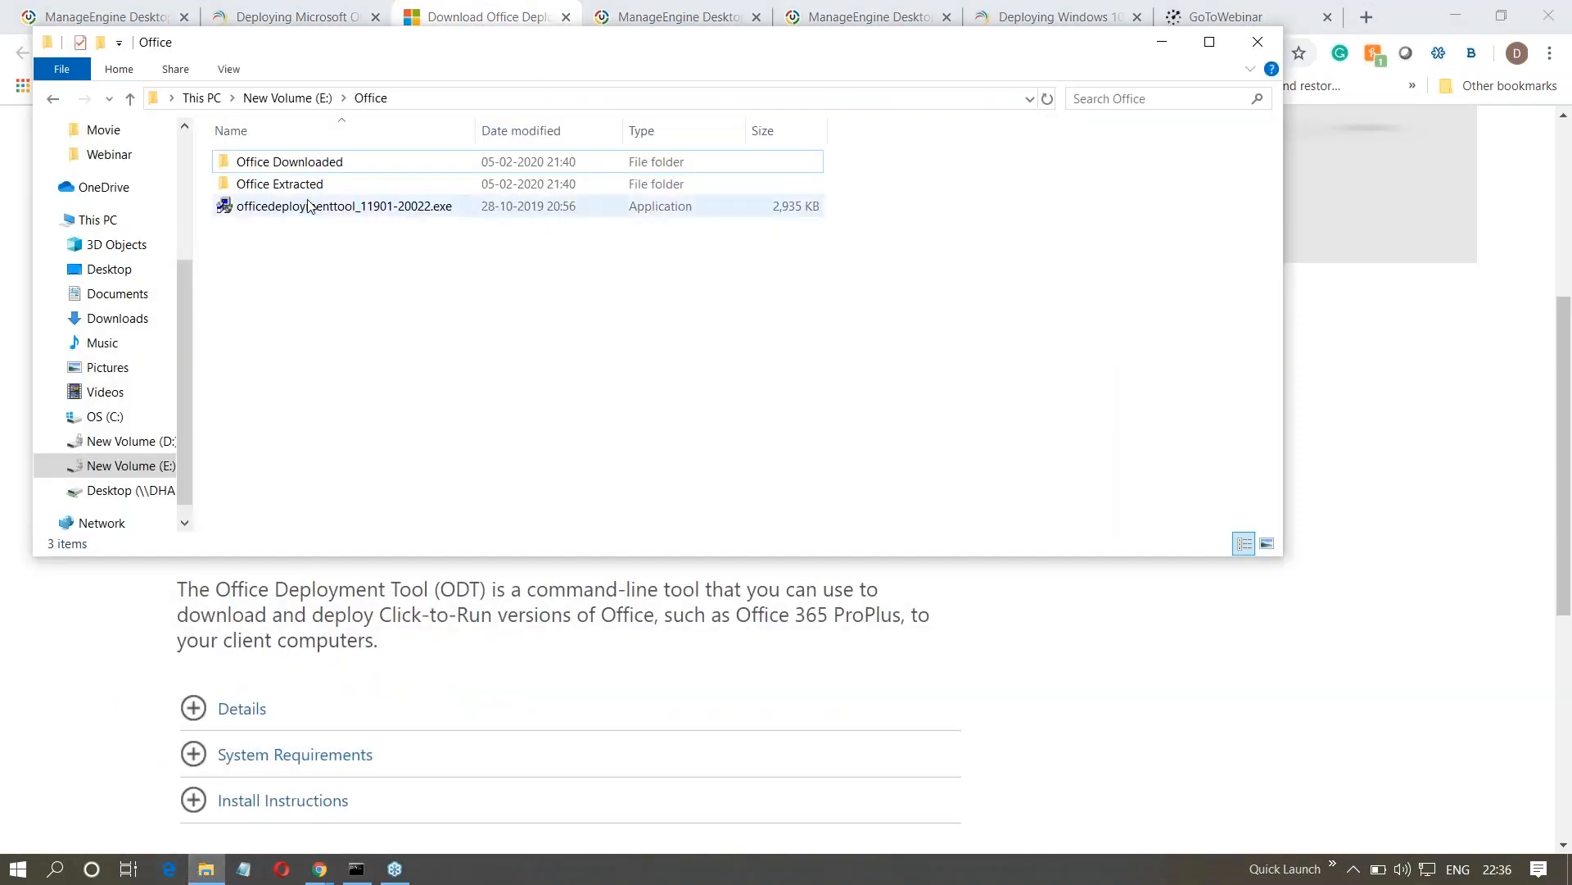
- Copy the guide's officedeploymenttool_6612-6352.exe extraction command into the command prompt at E:\Office
click(273, 24)
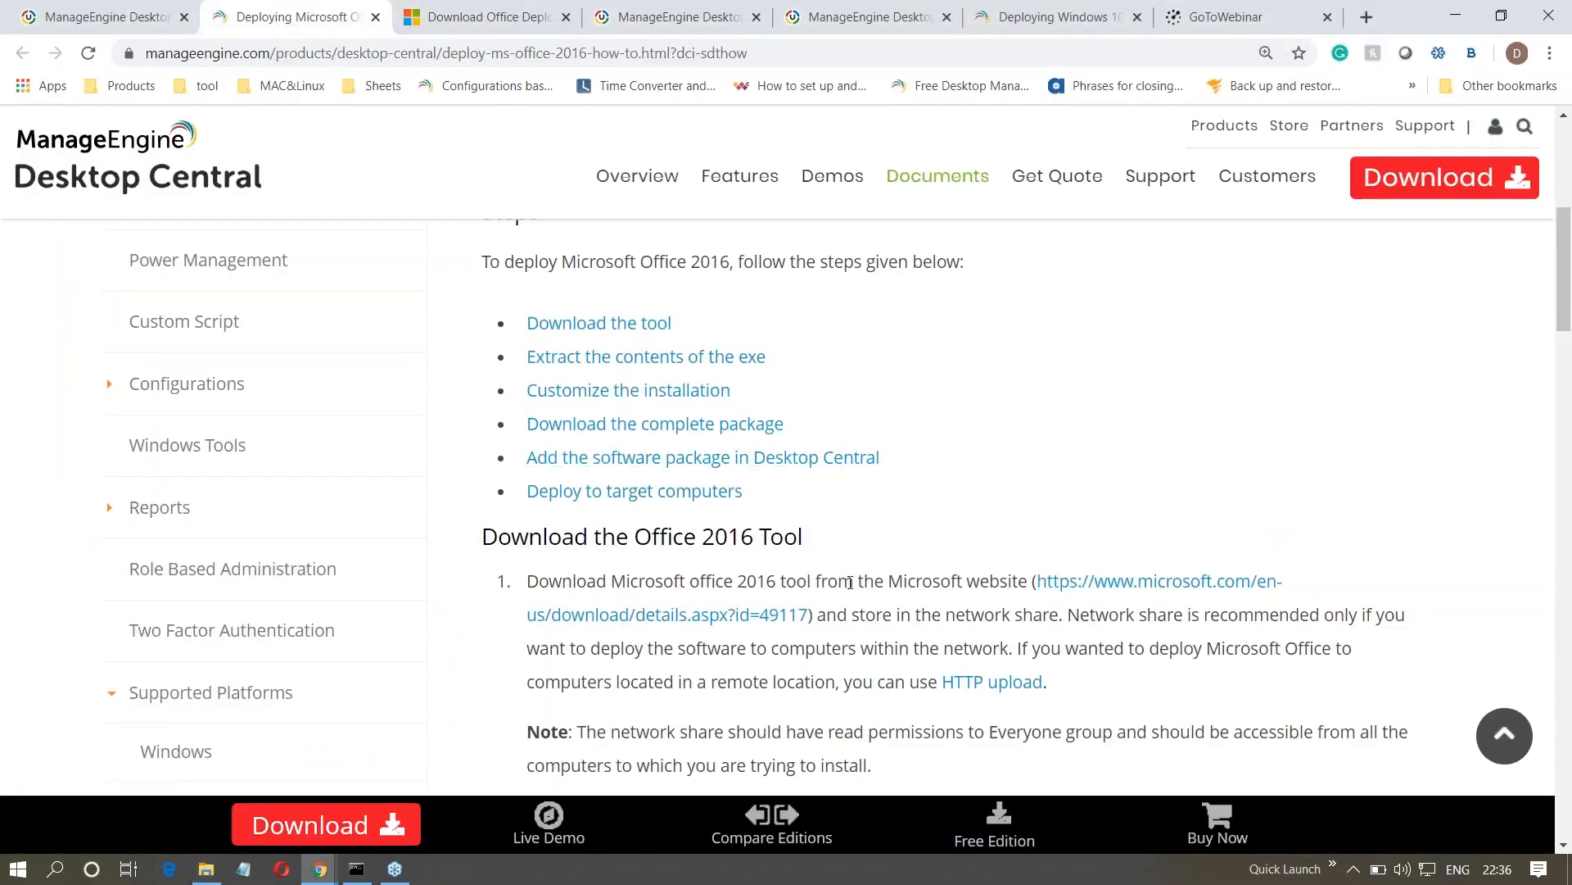
scroll(850, 582, down, 3)
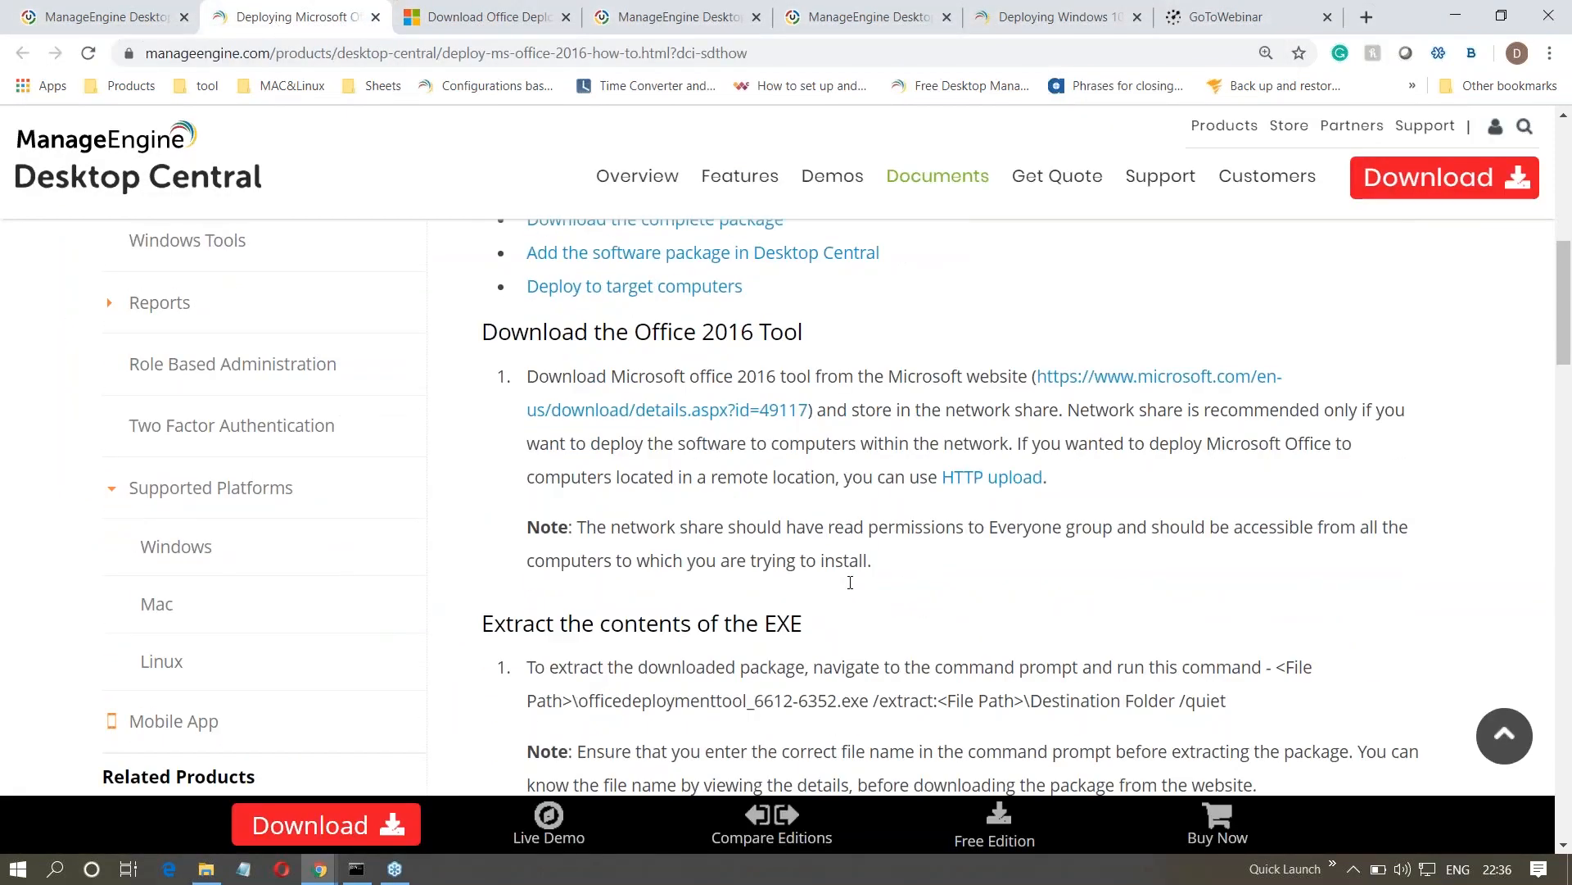
scroll(850, 582, down, 1)
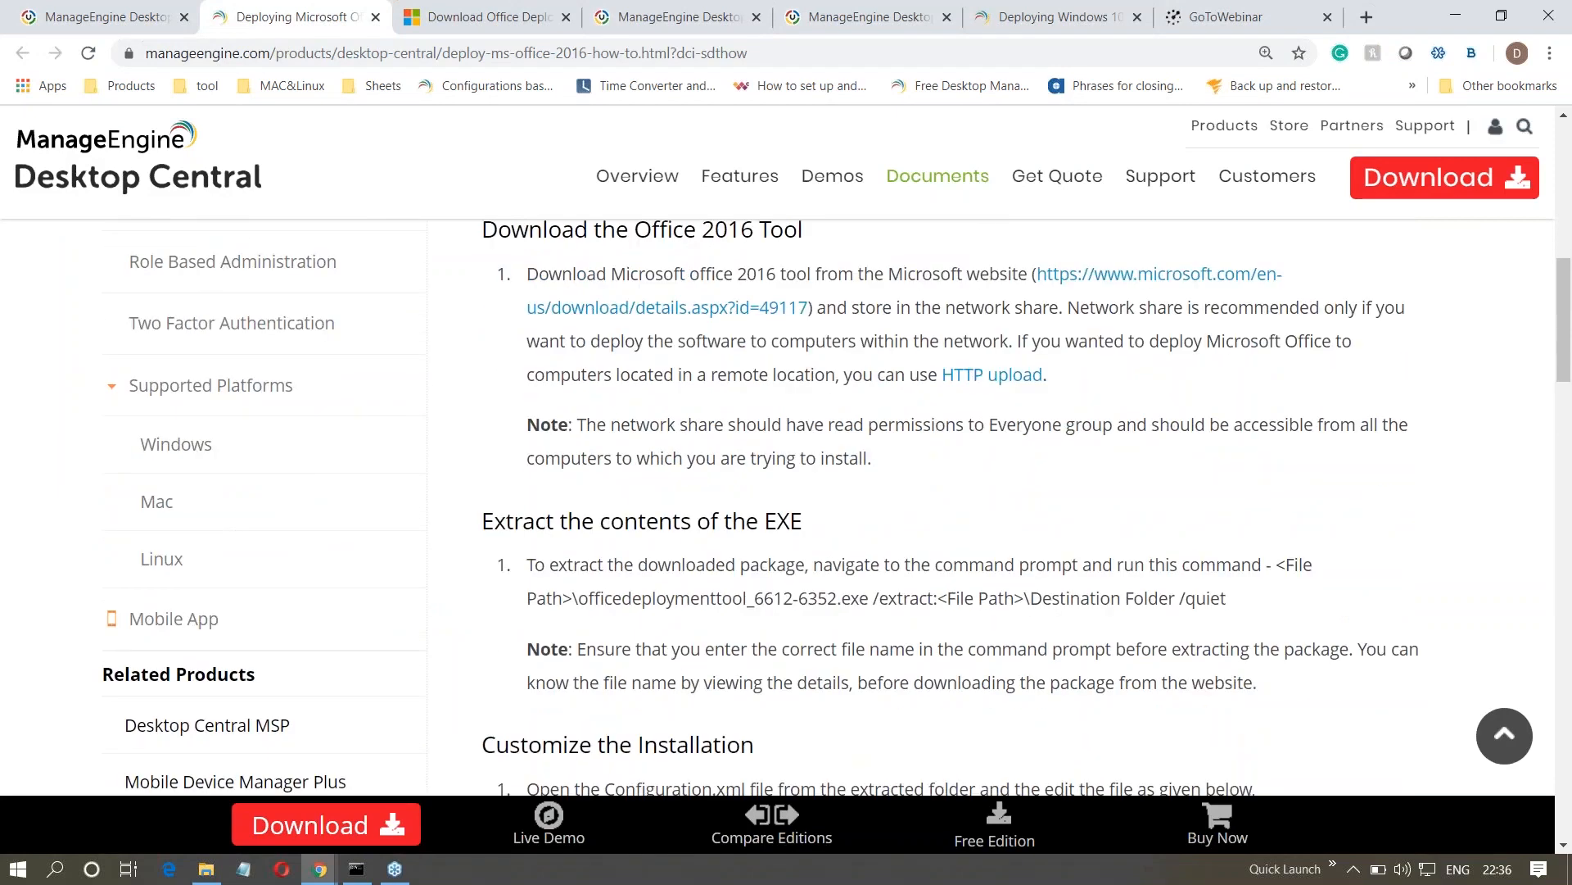
drag(1275, 564, 1257, 600)
right_click(1257, 600)
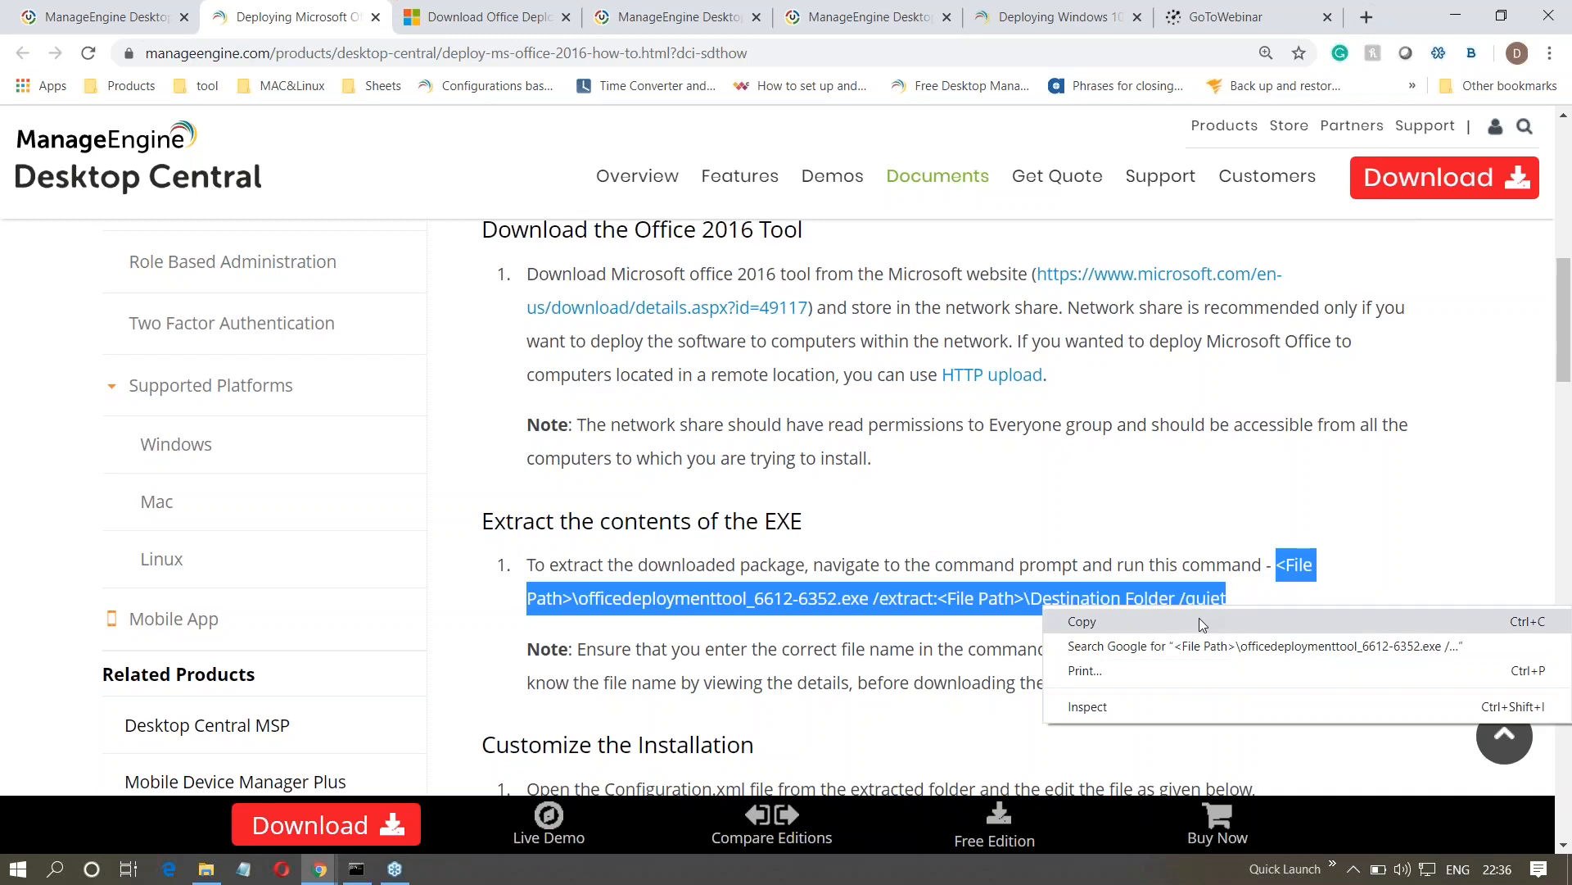
click(1174, 622)
click(356, 868)
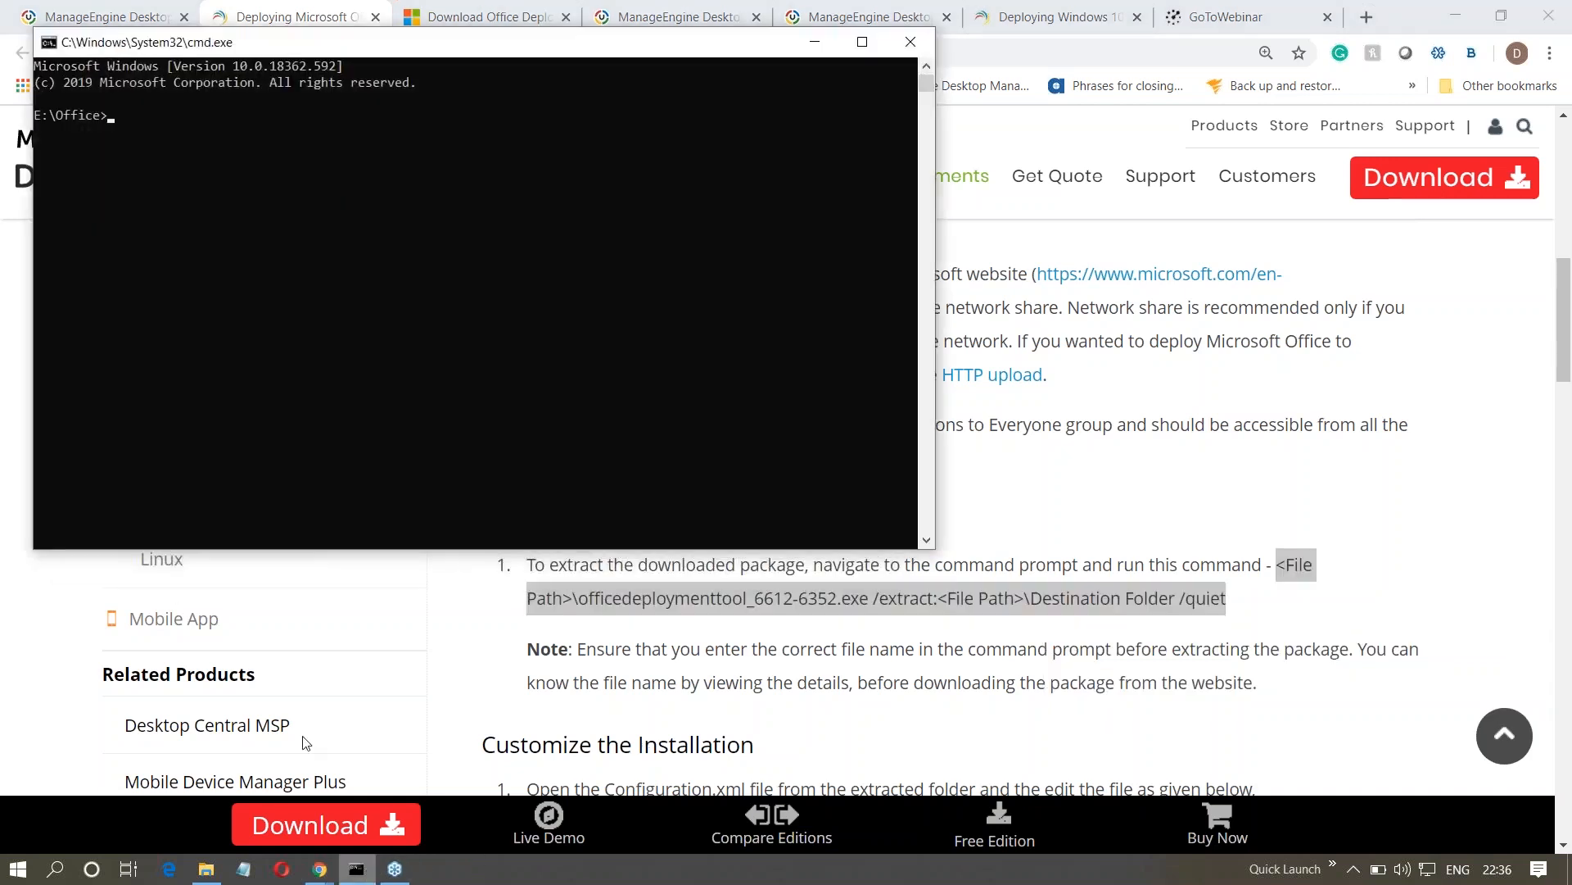
key(ctrl+v)
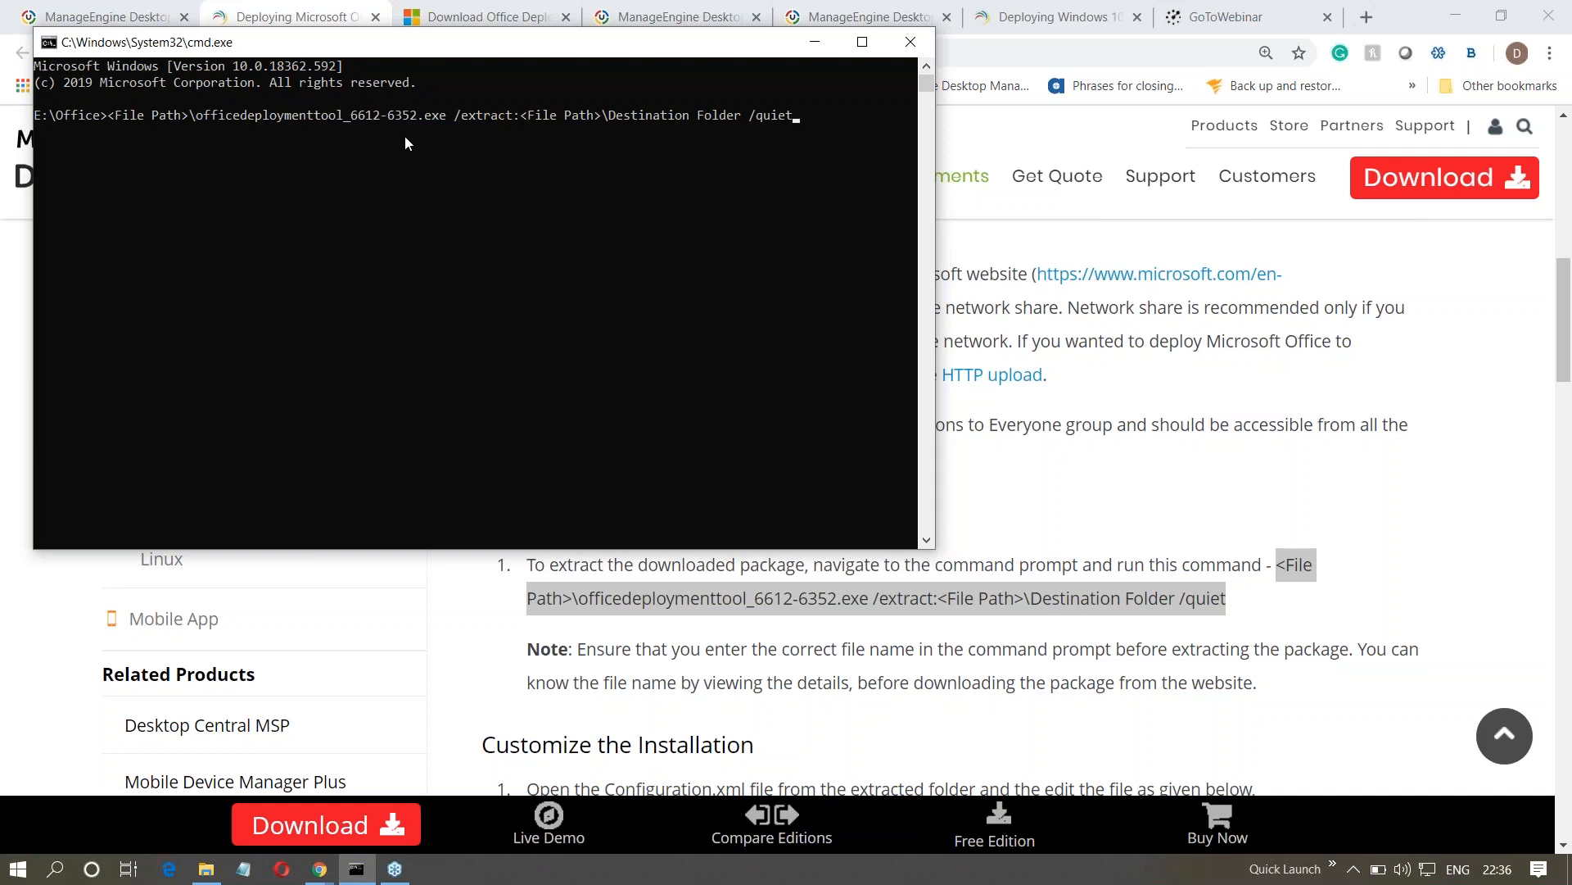
- View the contents of the Office Extracted folder and return to the deployment guide
click(205, 872)
double_click(276, 188)
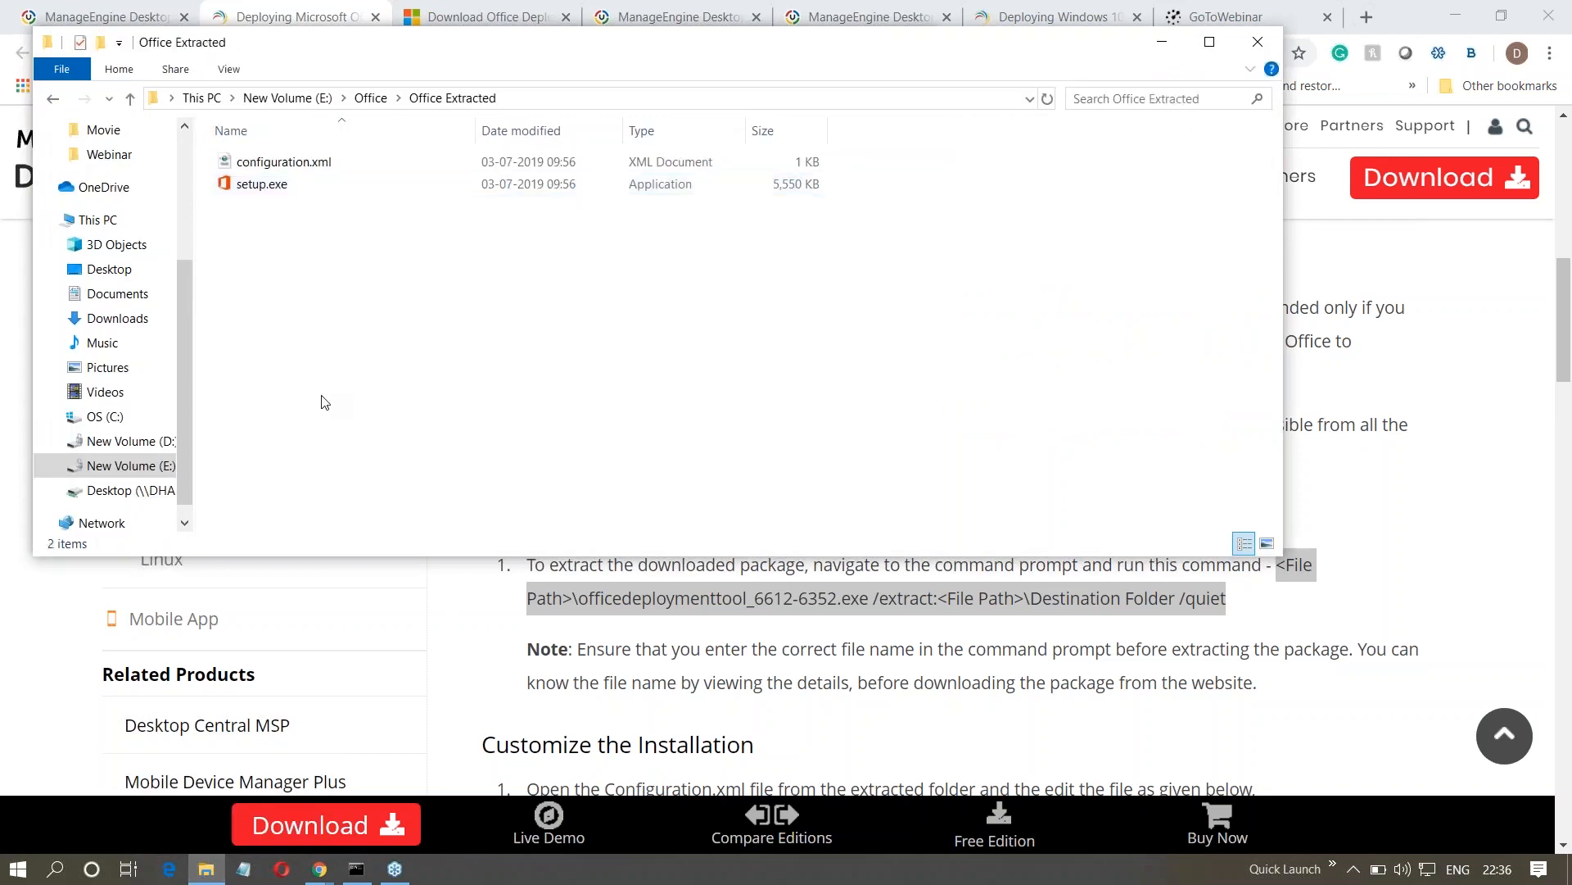
click(703, 639)
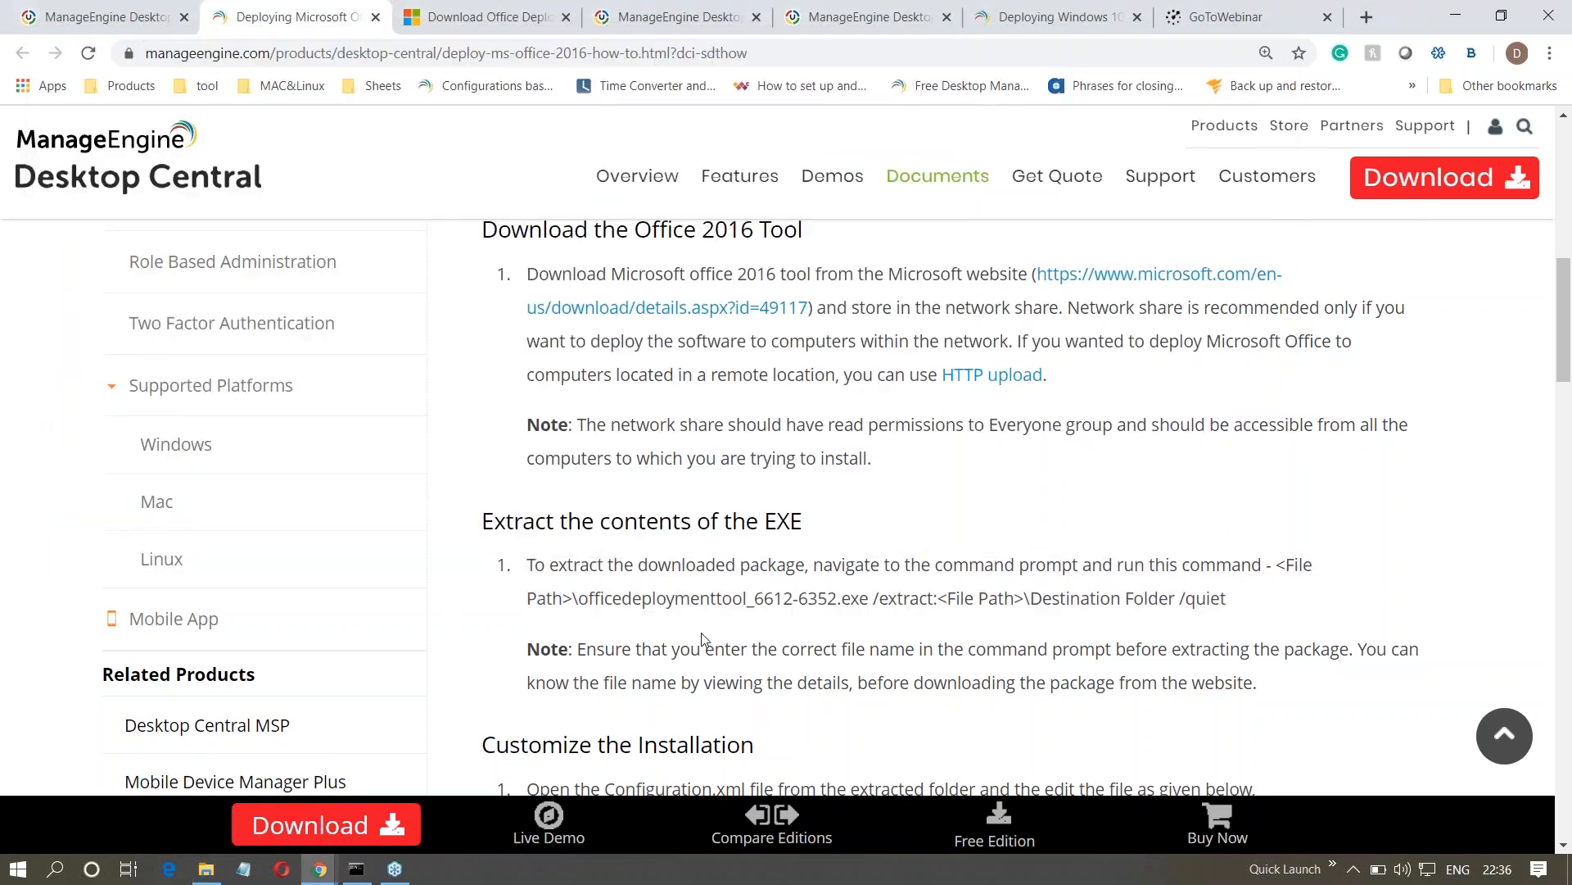
- Read the guide's instructions for customizing the installation through Configuration.xml and for downloading the complete package
scroll(703, 638, up, 5)
scroll(702, 638, up, 3)
scroll(702, 639, down, 10)
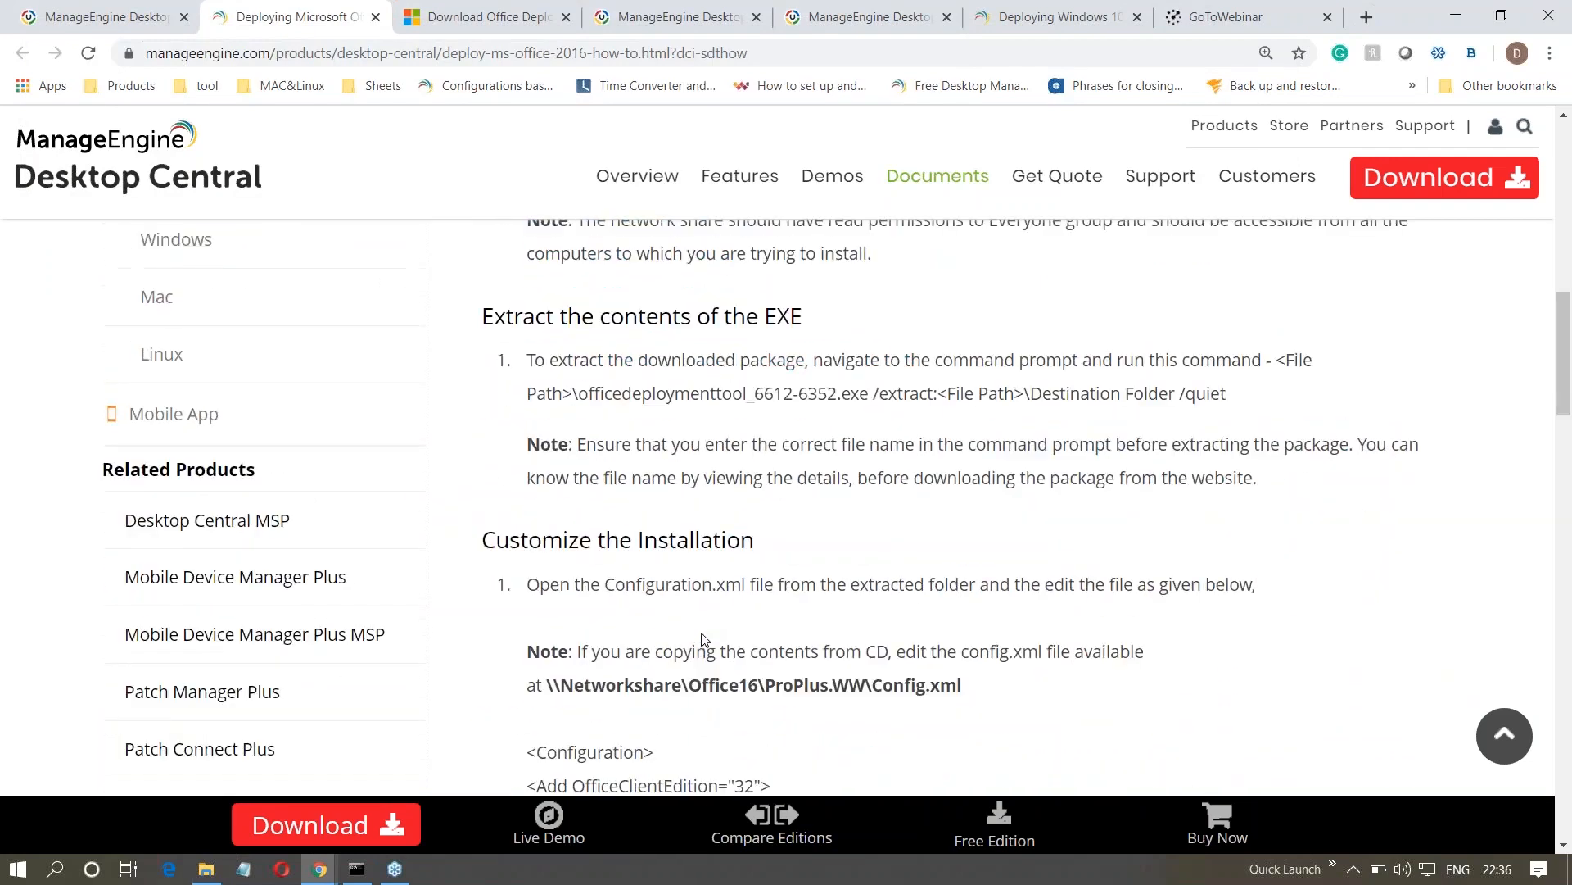
scroll(703, 639, down, 4)
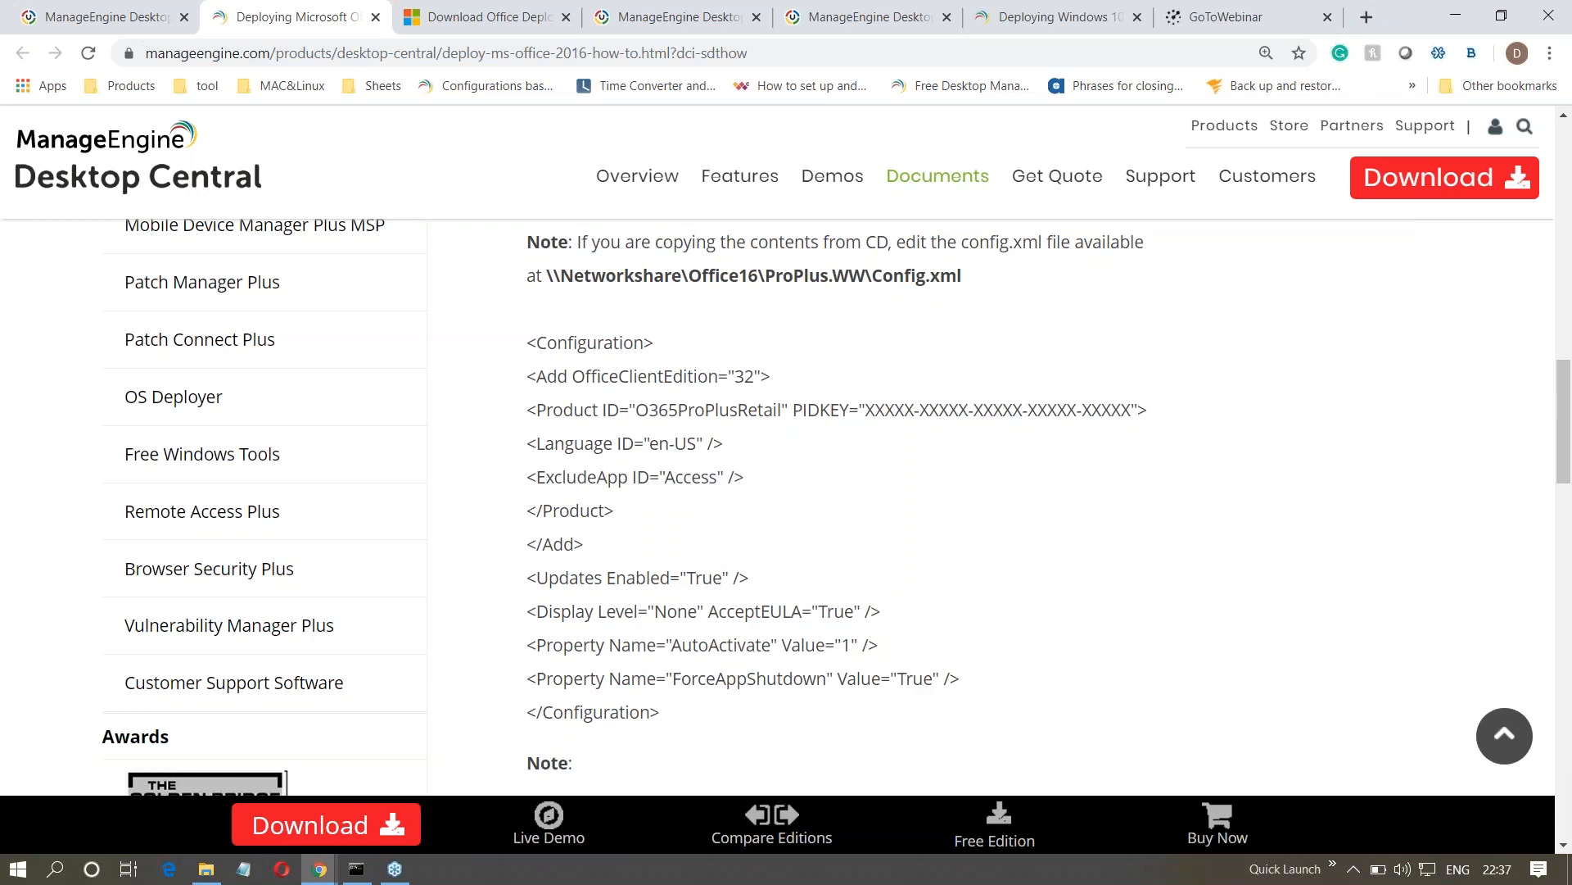
scroll(592, 543, down, 6)
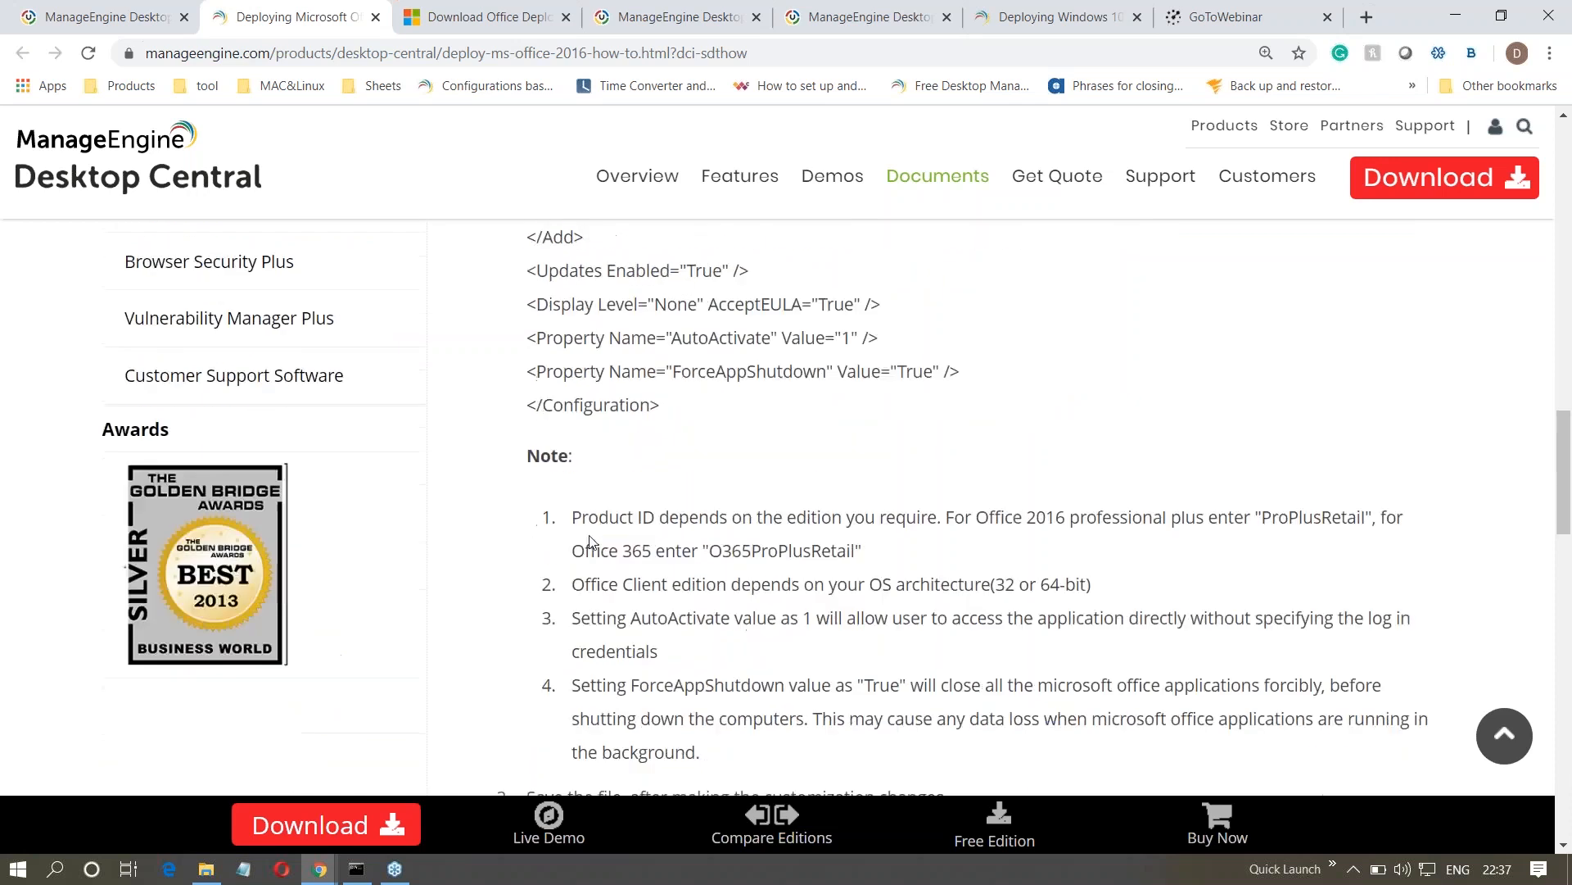
scroll(591, 542, down, 1)
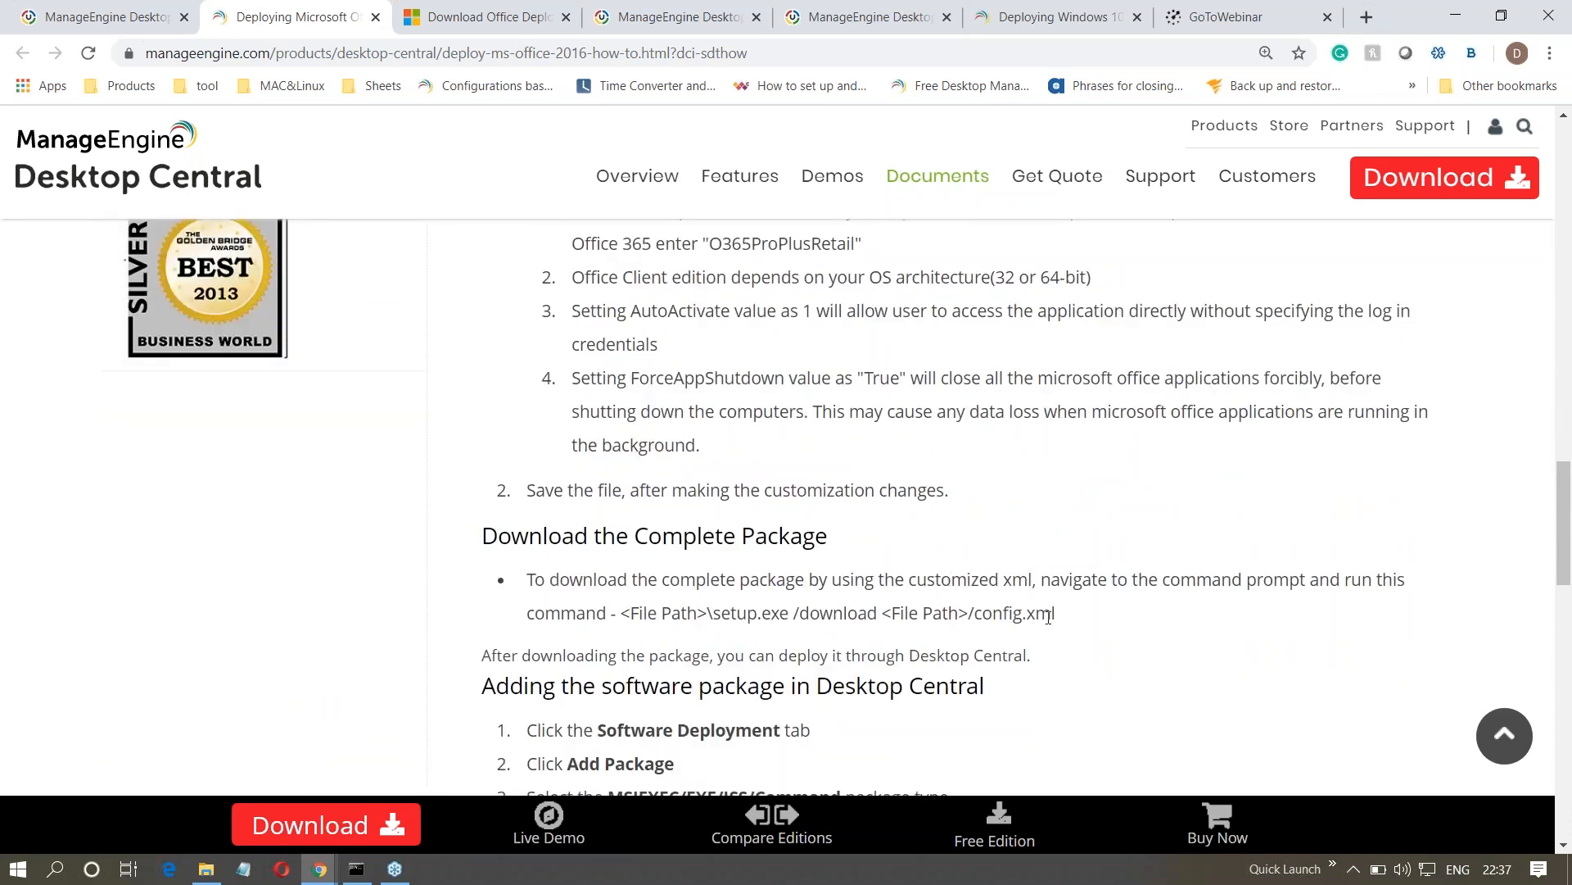
- Replace the command at the prompt with the guide's download command, <File Path>\setup.exe /download <File Path>/config.xml
drag(1056, 616, 626, 632)
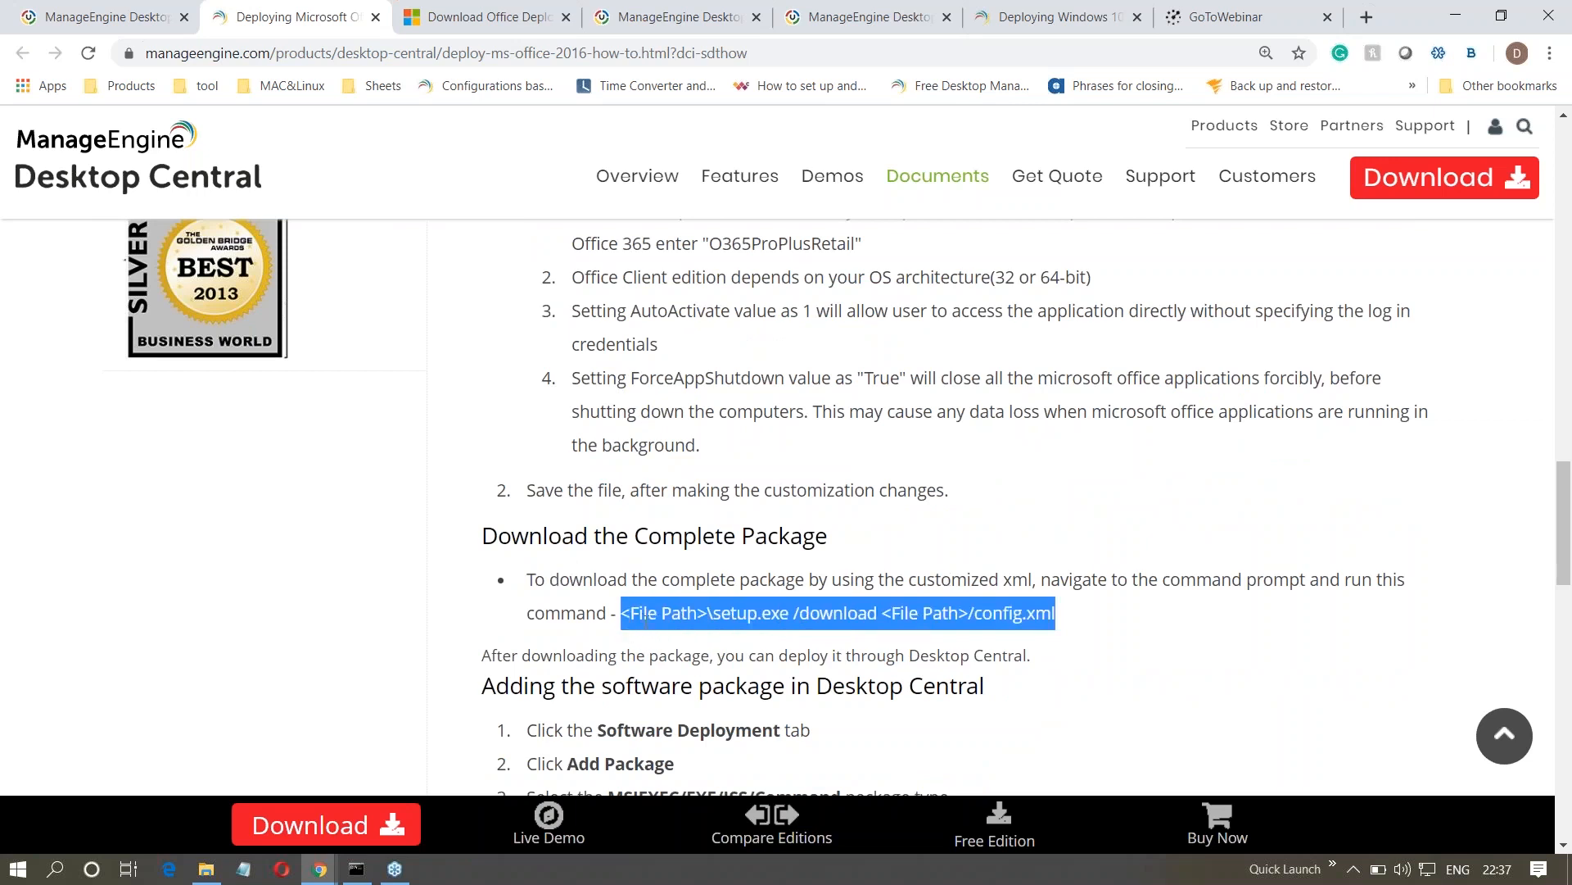
right_click(653, 629)
click(688, 640)
click(356, 868)
key(BackSpace)
key(BackSpace)
key(BackSpace)
key(BackSpace)
key(BackSpace)
key(BackSpace)
key(BackSpace)
key(BackSpace)
key(BackSpace)
key(BackSpace)
key(BackSpace)
key(BackSpace)
key(BackSpace)
key(BackSpace)
key(BackSpace)
key(BackSpace)
key(BackSpace)
key(BackSpace)
key(BackSpace)
key(BackSpace)
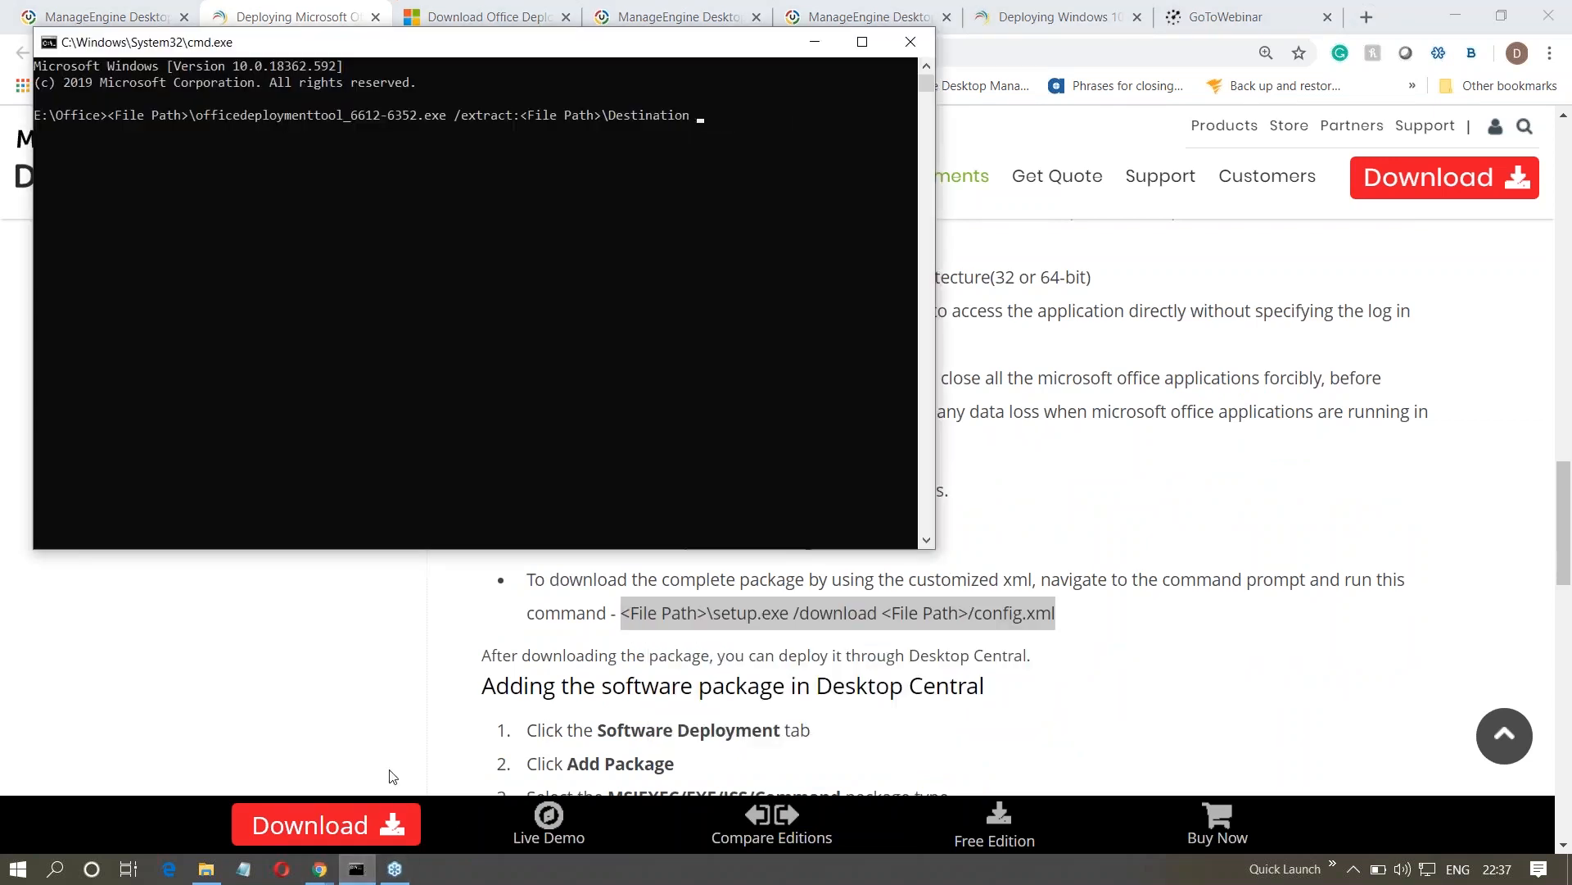
key(BackSpace)
key(BackSpace)
key(BackSpace)
key(BackSpace)
key(BackSpace)
key(BackSpace)
key(BackSpace)
key(BackSpace)
key(BackSpace)
key(BackSpace)
key(BackSpace)
key(BackSpace)
key(BackSpace)
key(BackSpace)
key(BackSpace)
key(BackSpace)
key(BackSpace)
key(BackSpace)
key(BackSpace)
key(BackSpace)
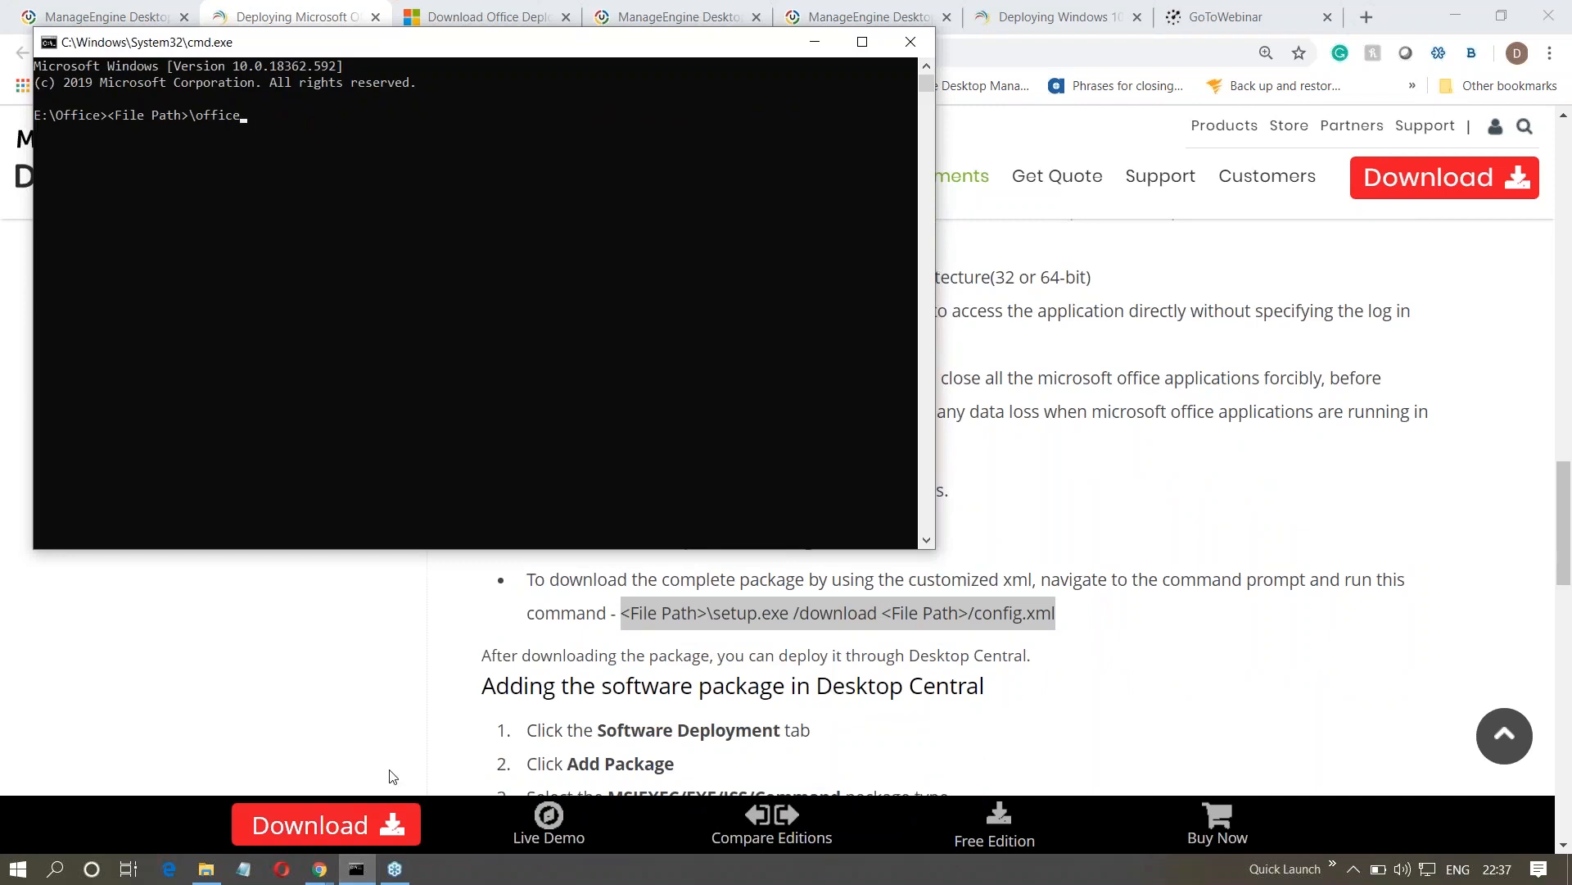
key(BackSpace)
key(BackSpace)
key(BackSpace)
key(BackSpace)
key(ctrl+v)
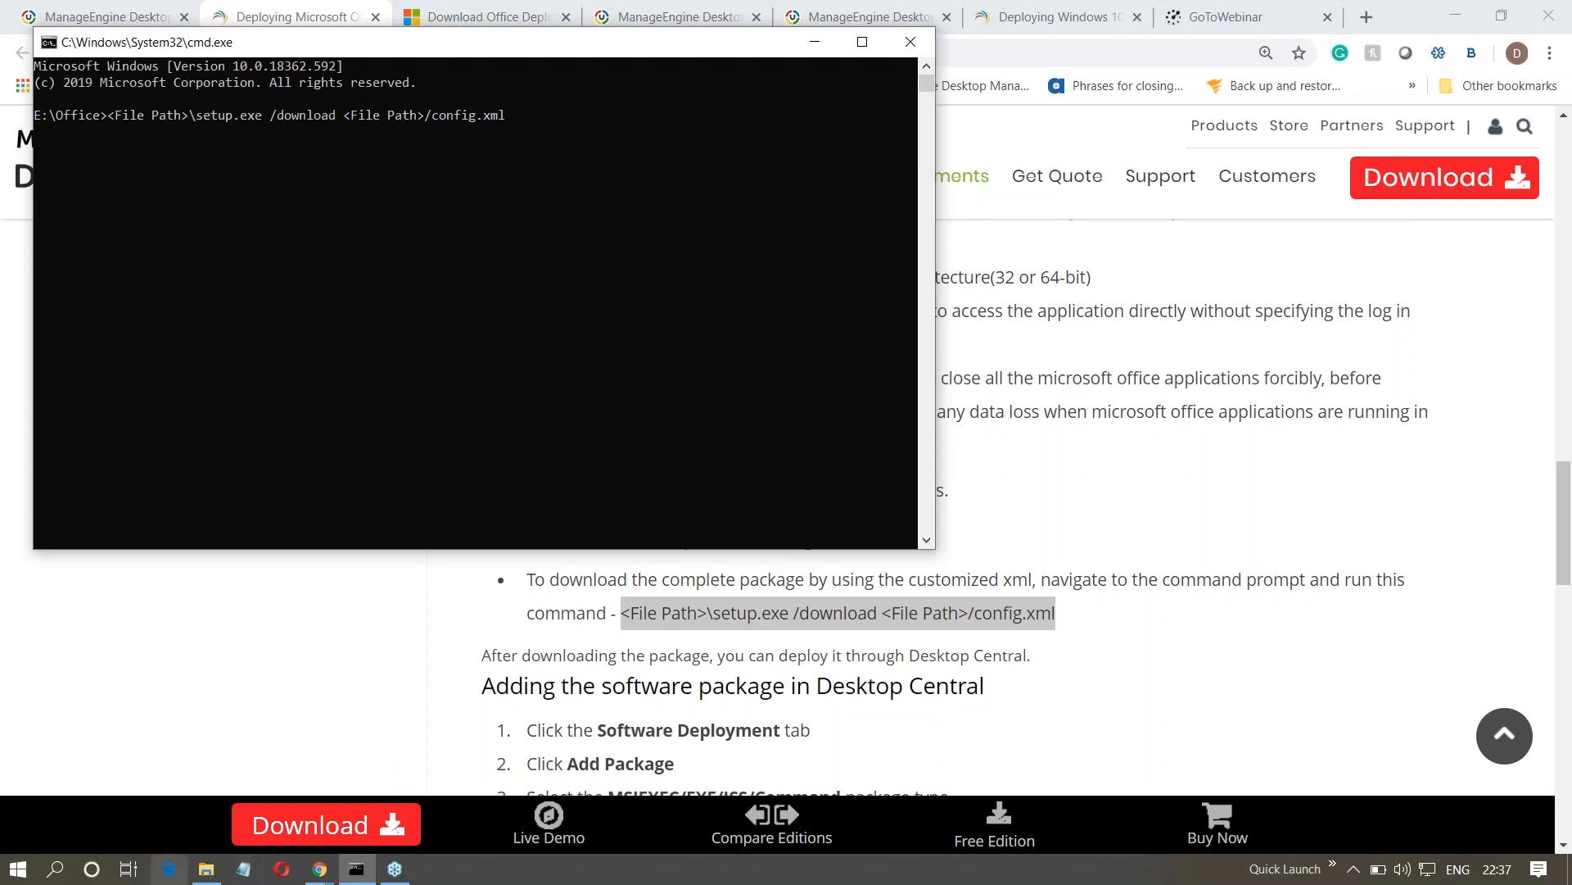
- View the contents of the Office Downloaded folder inside E:\Office in File Explorer
mouse_move(206, 868)
click(209, 809)
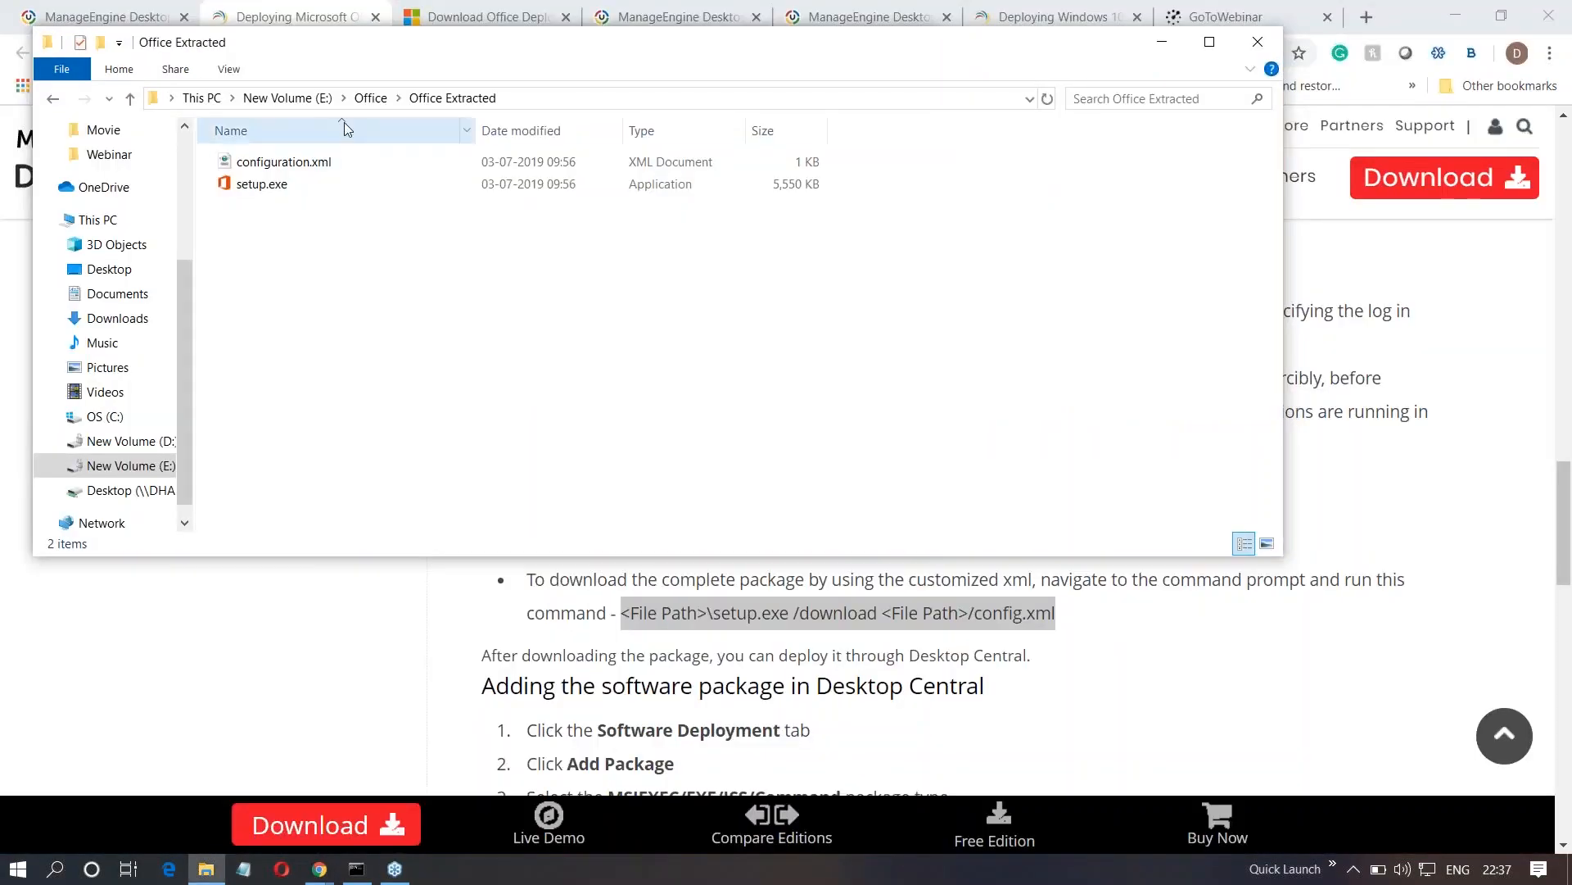
click(370, 98)
double_click(320, 162)
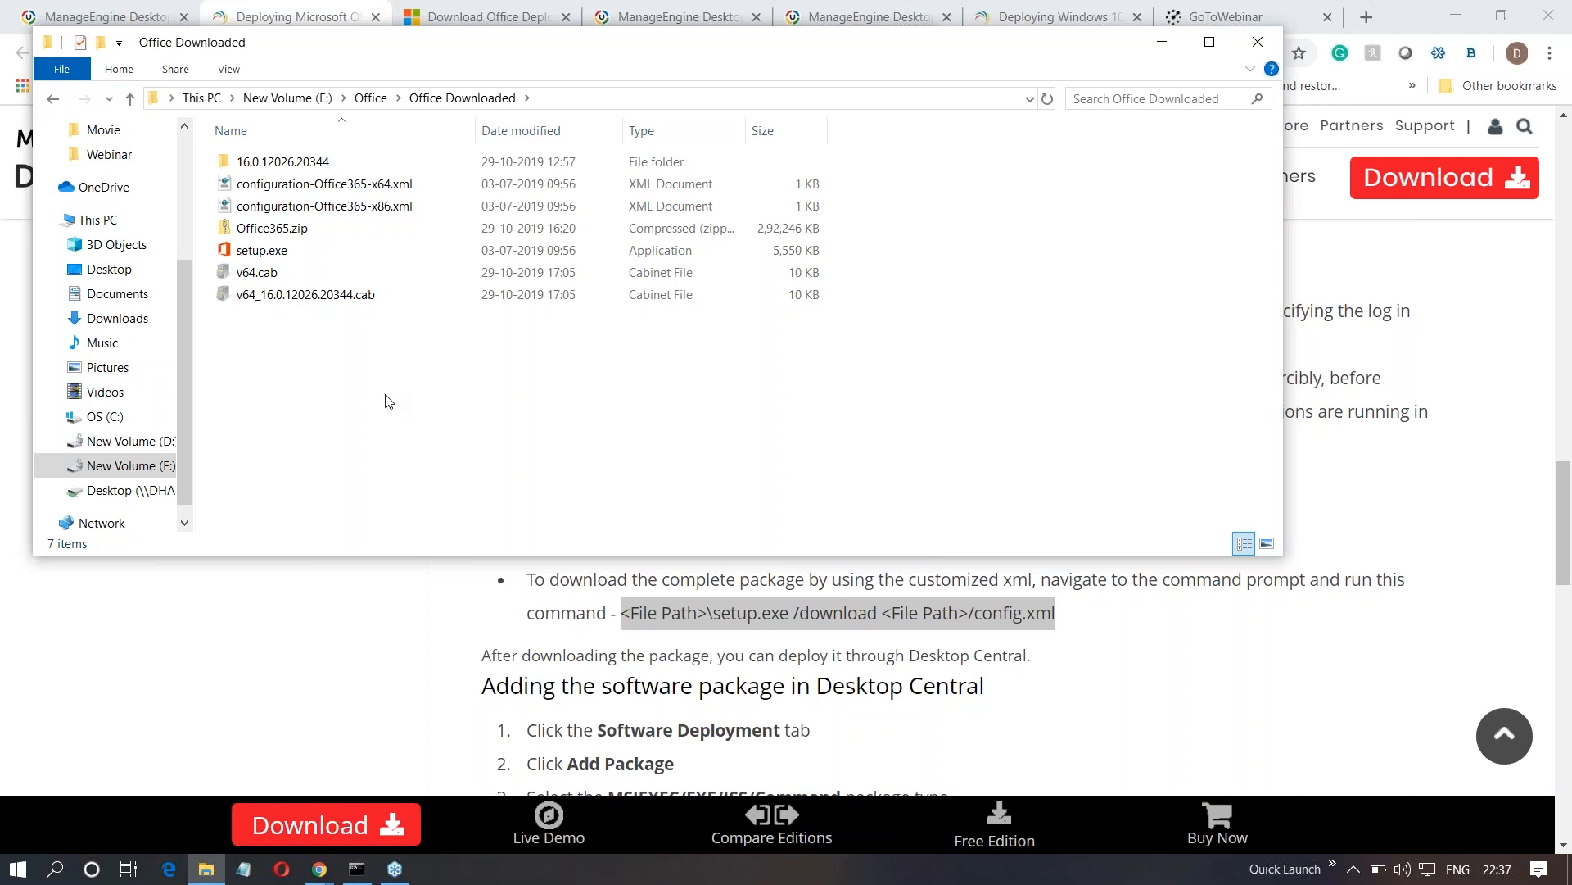
- Return to Desktop Central and start adding a new Windows package from the Packages list
click(285, 663)
click(93, 25)
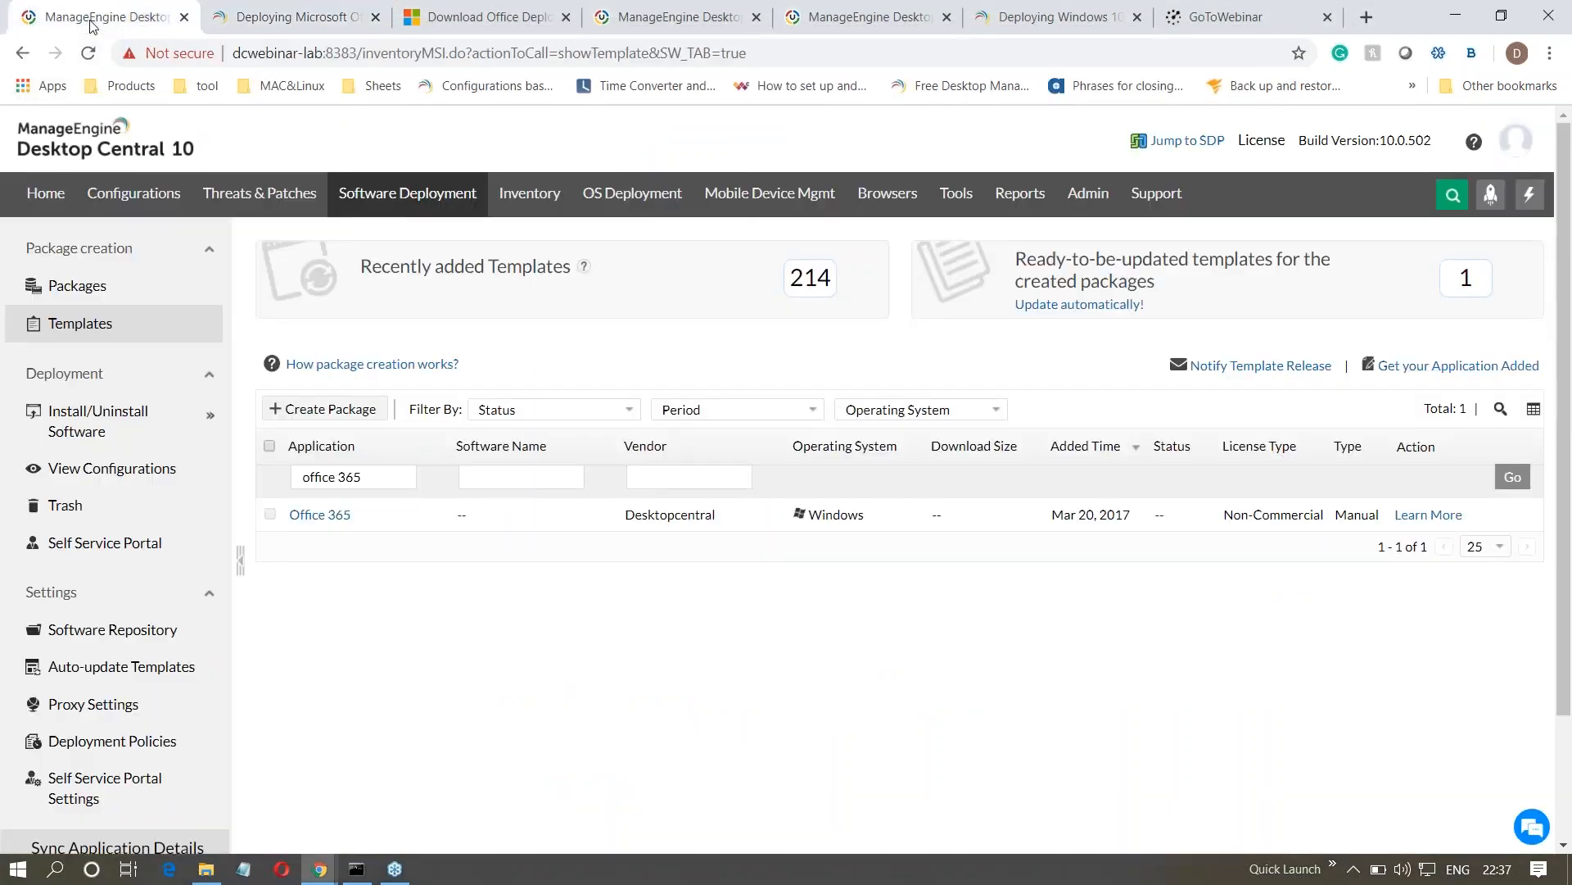
click(102, 289)
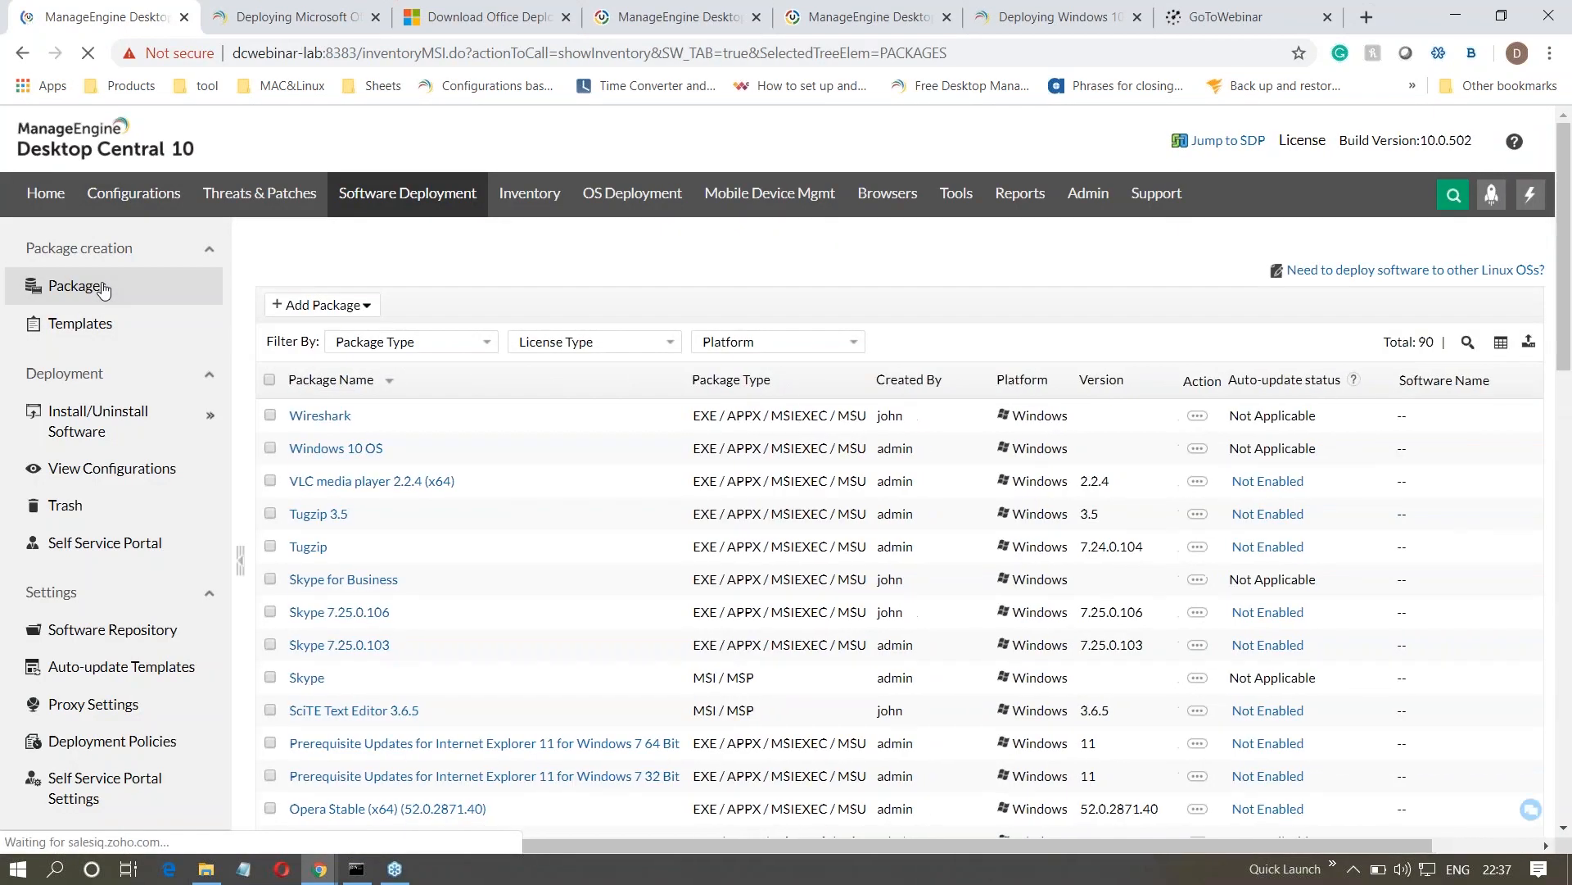
click(330, 317)
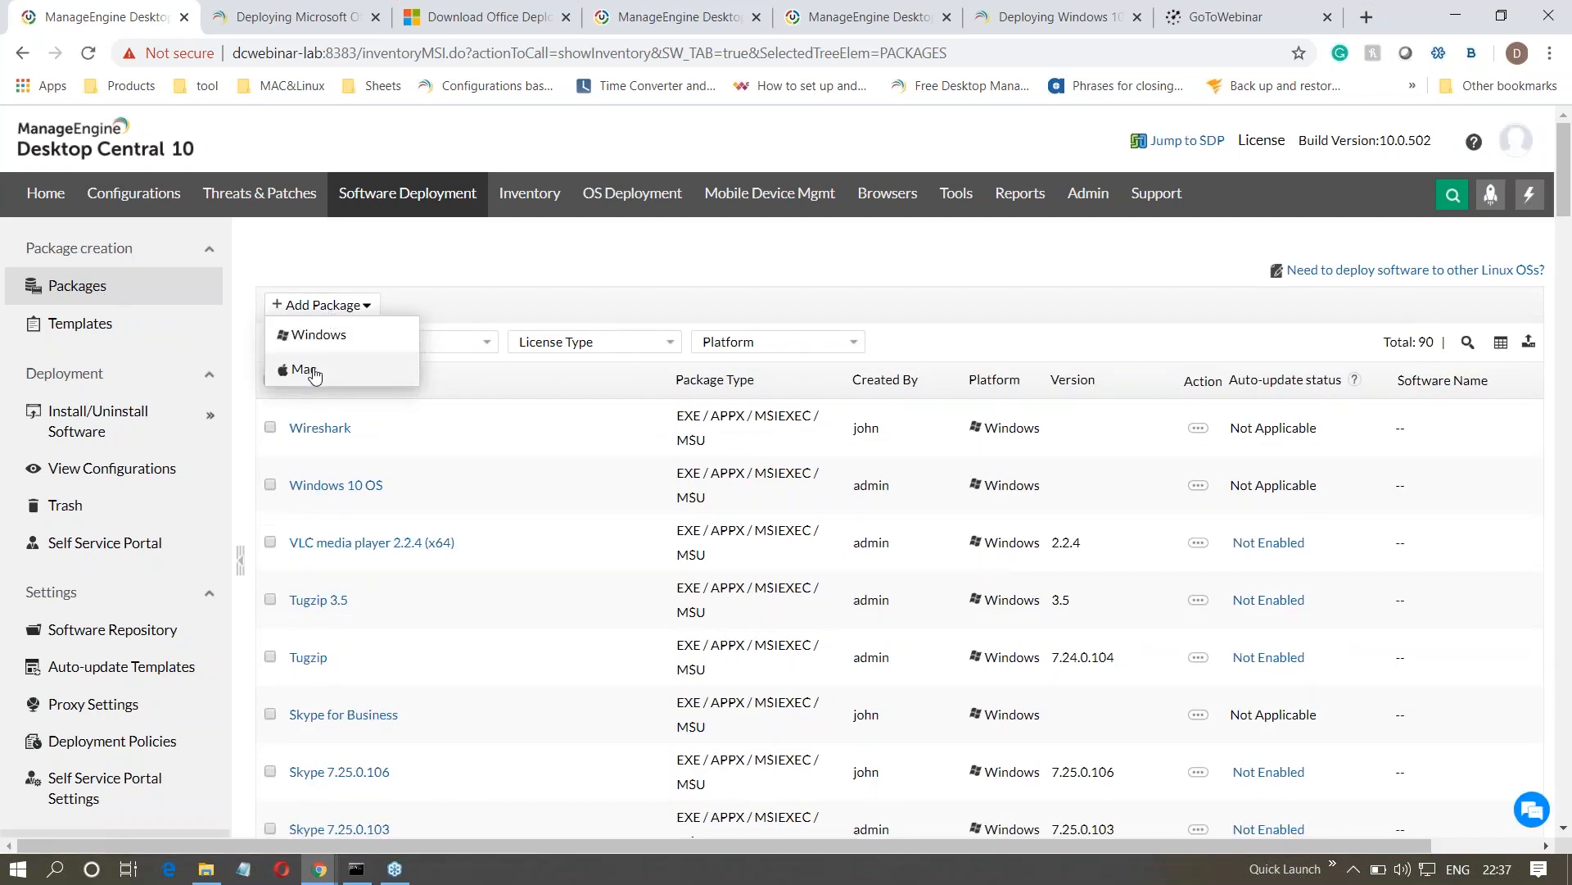
click(318, 337)
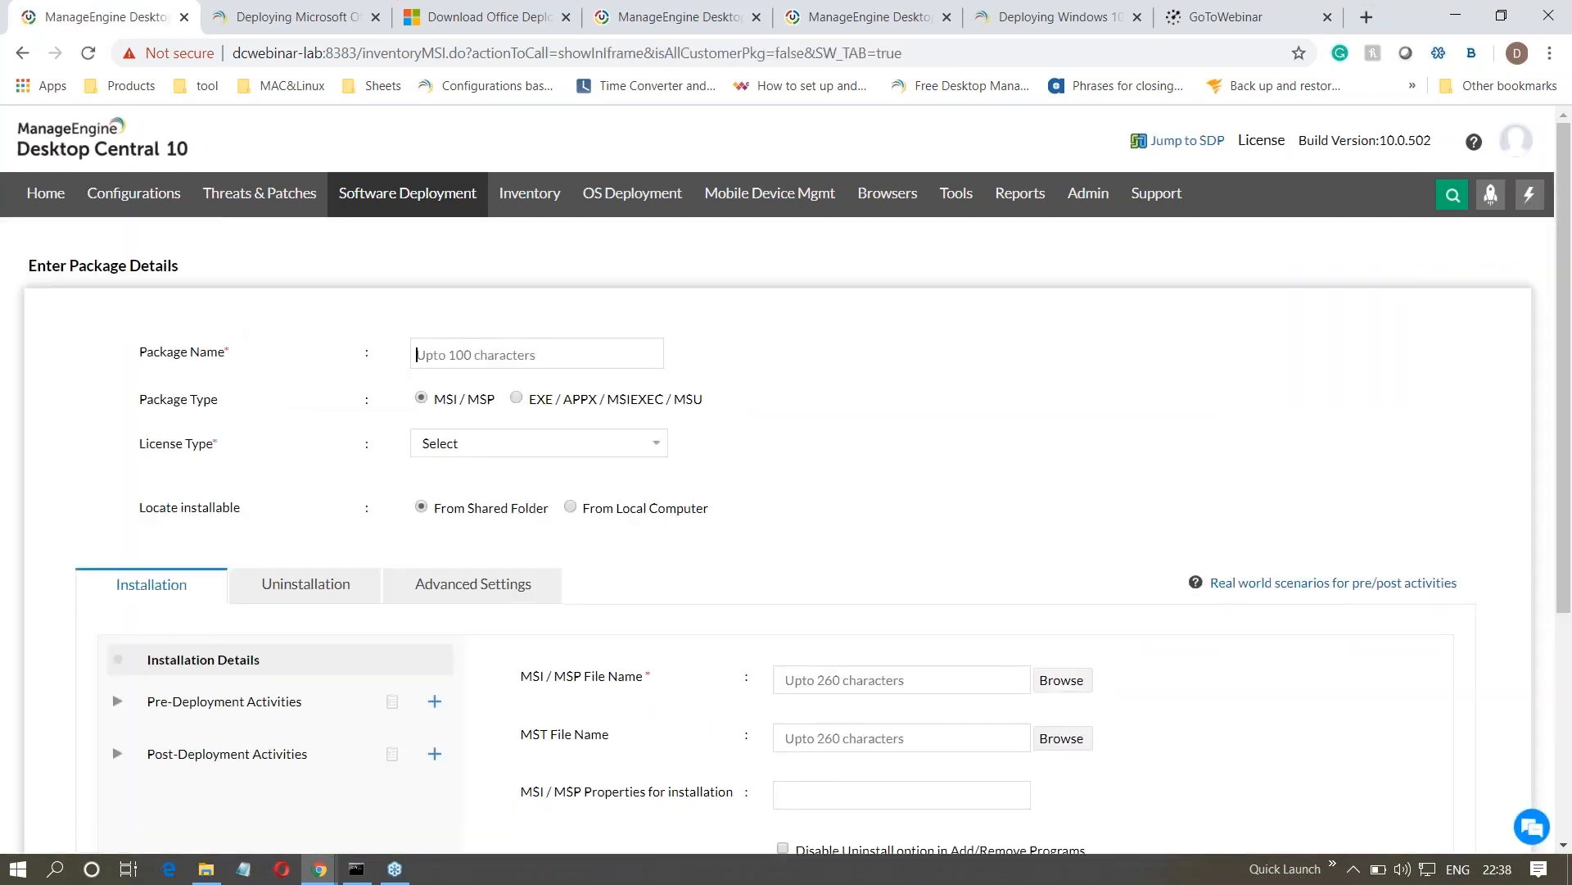
- Name the package office 365, with package type EXE / APPX / MSIEXEC / MSU and license type Commercial
text(office)
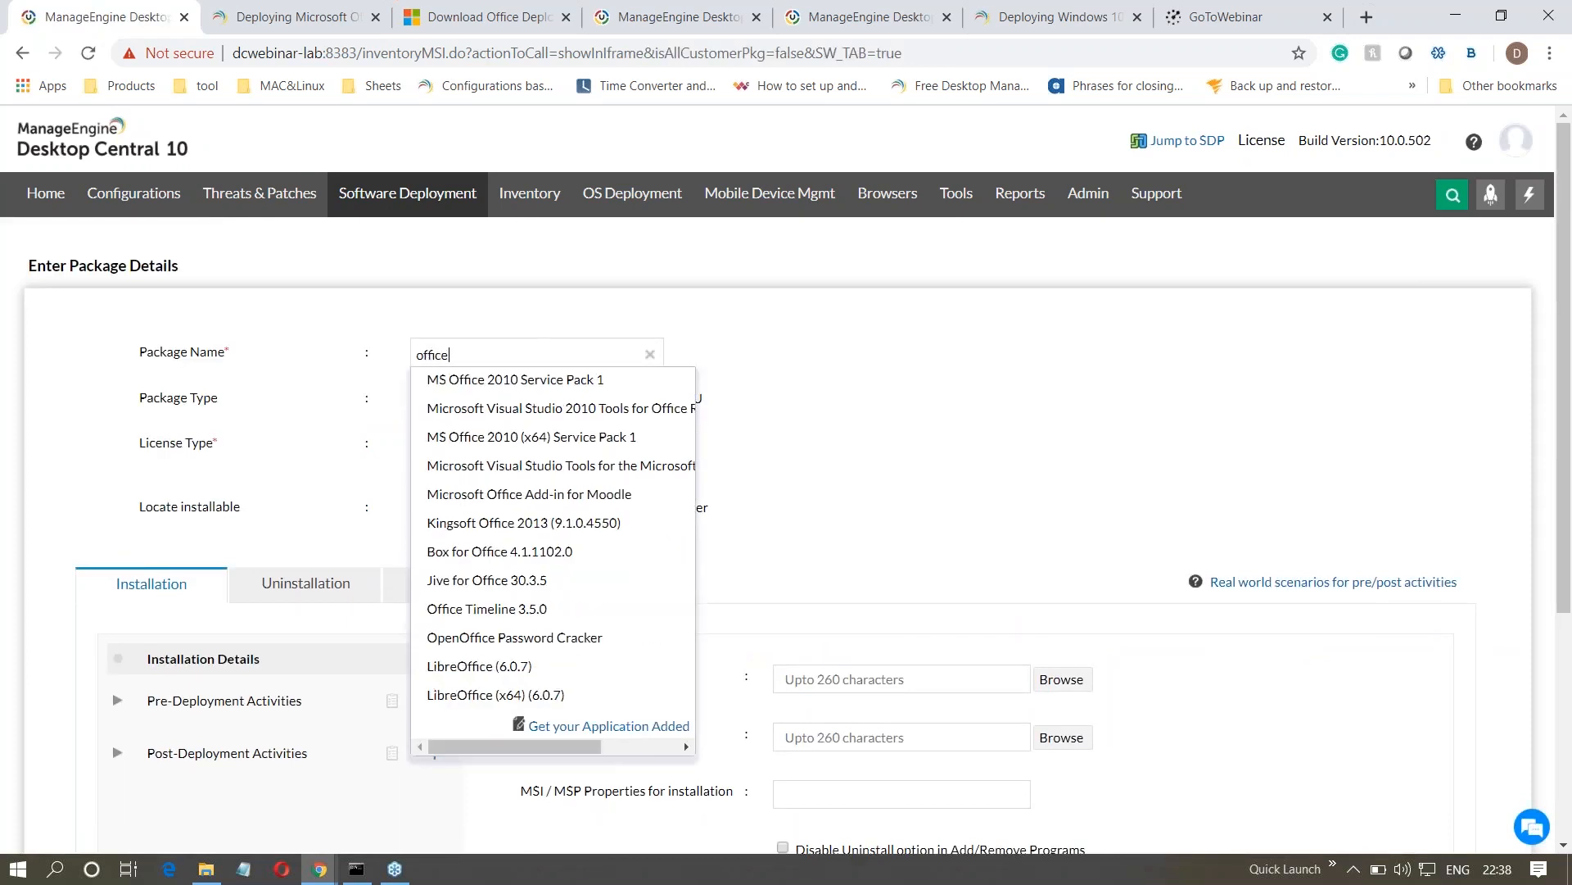
text( 365)
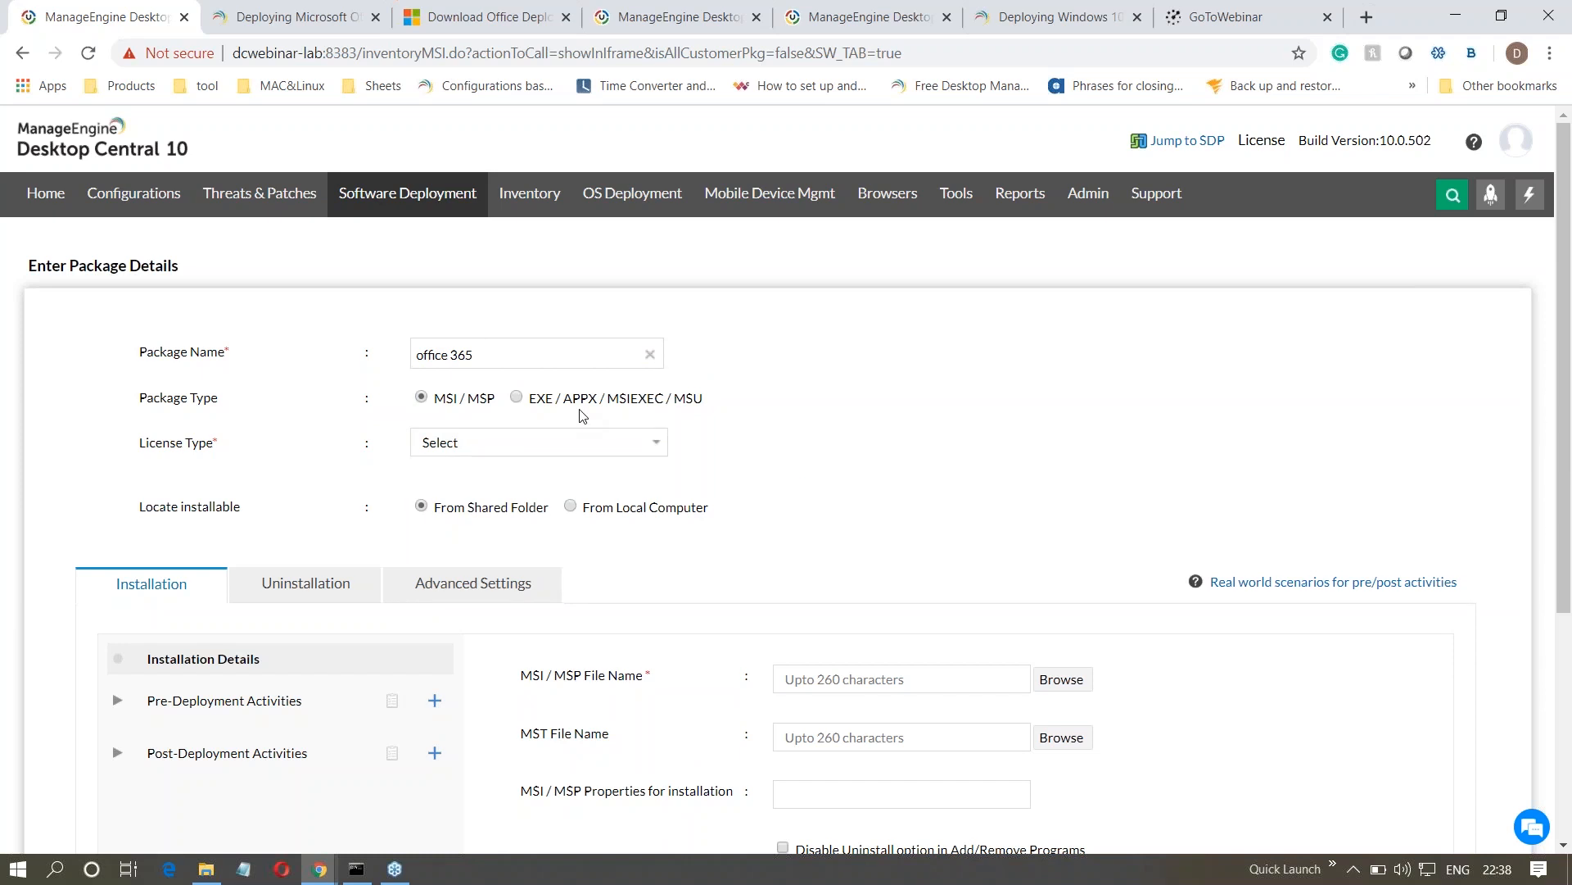
click(516, 397)
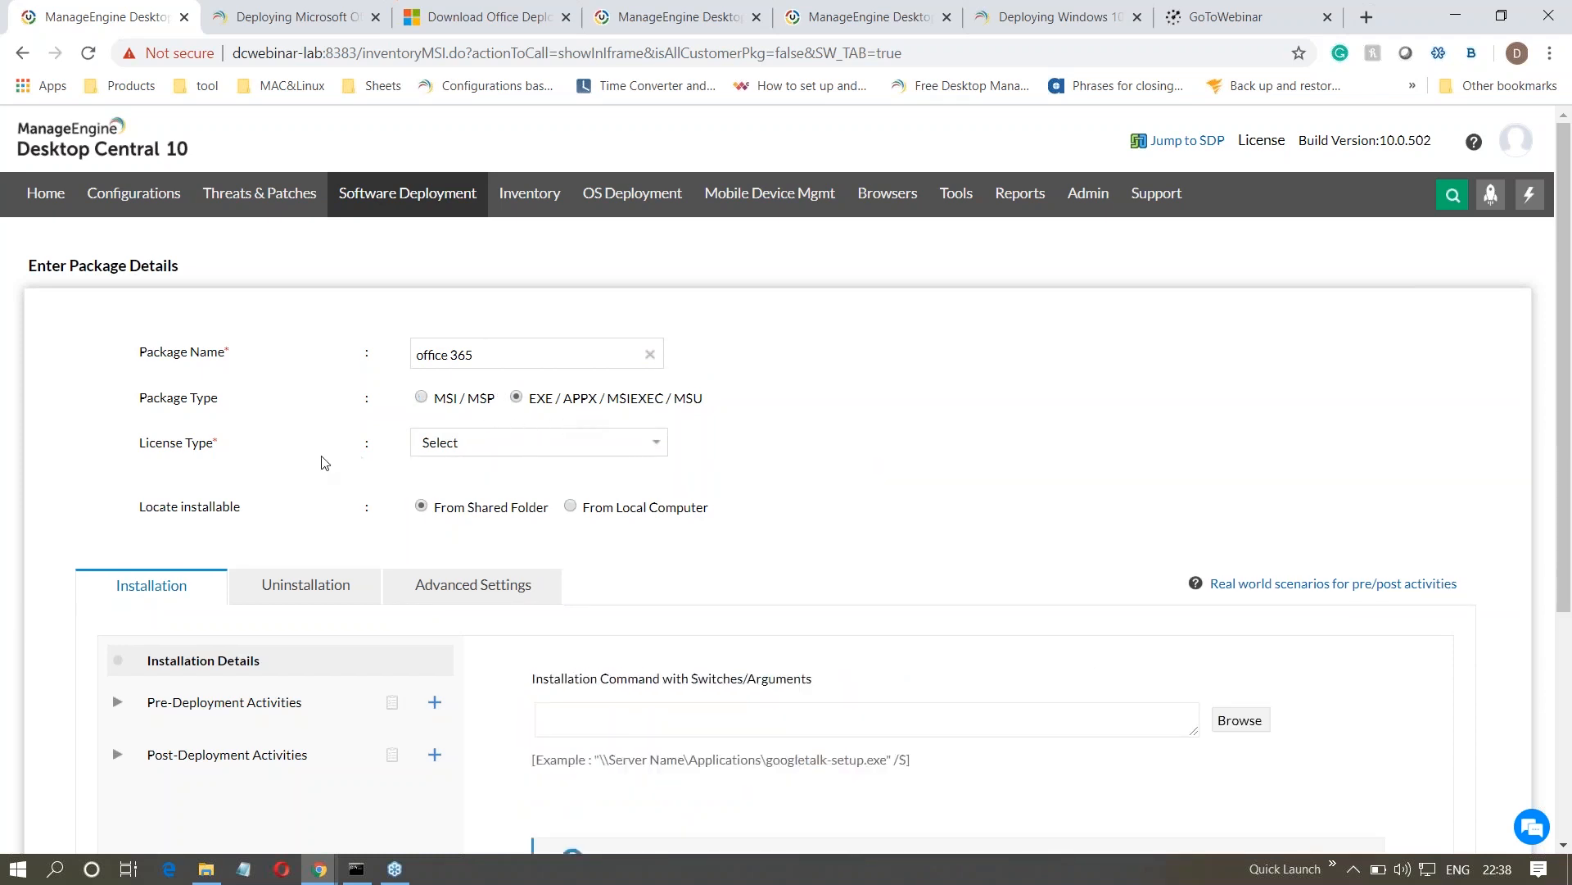
click(442, 447)
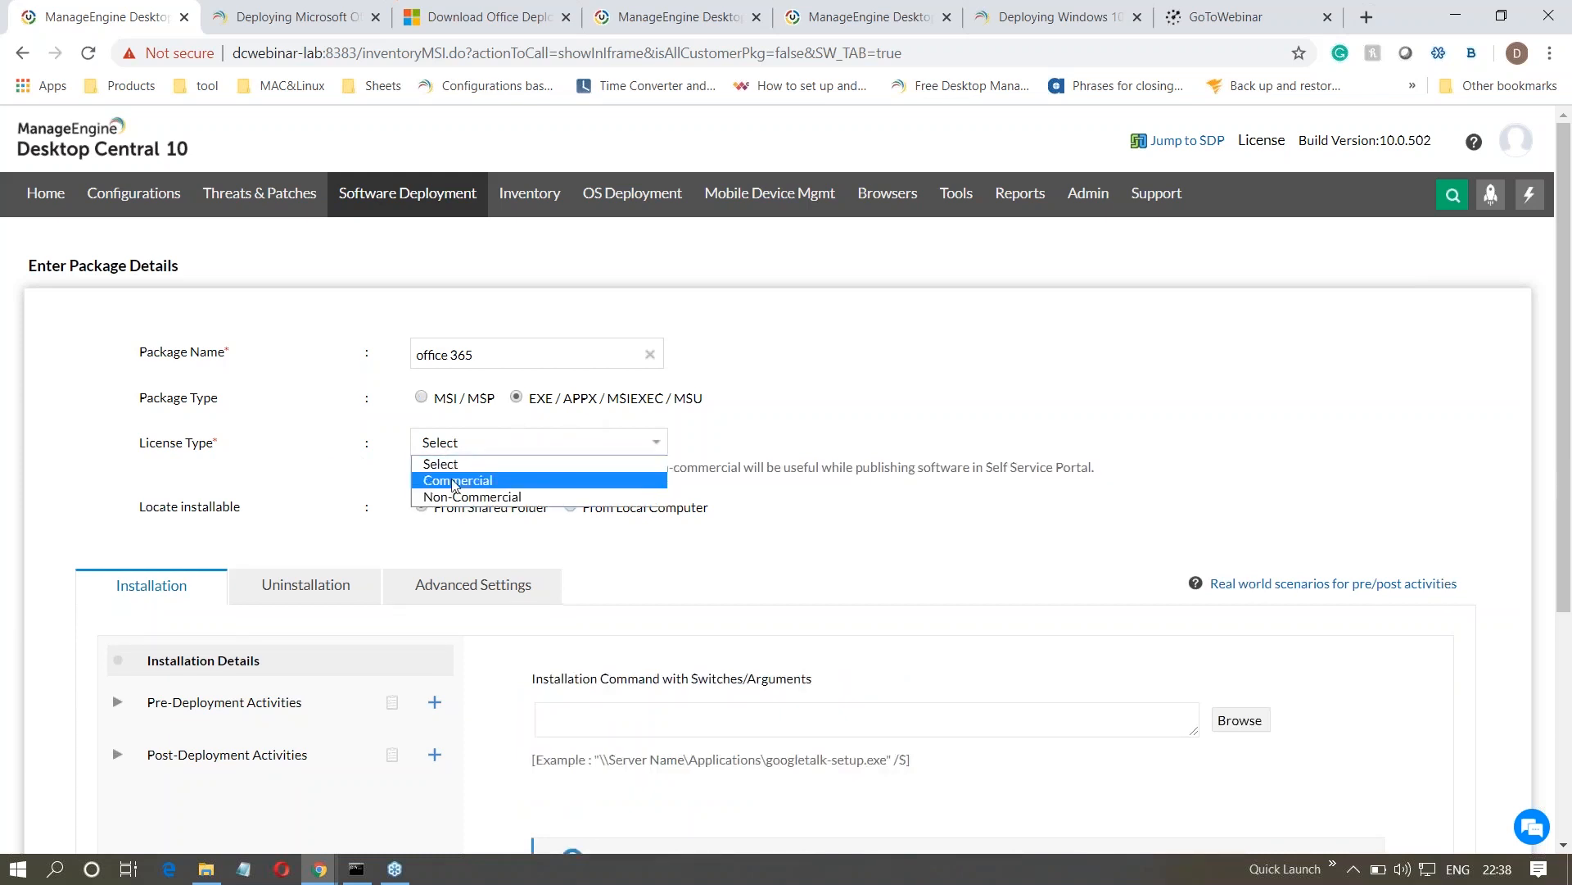
click(454, 481)
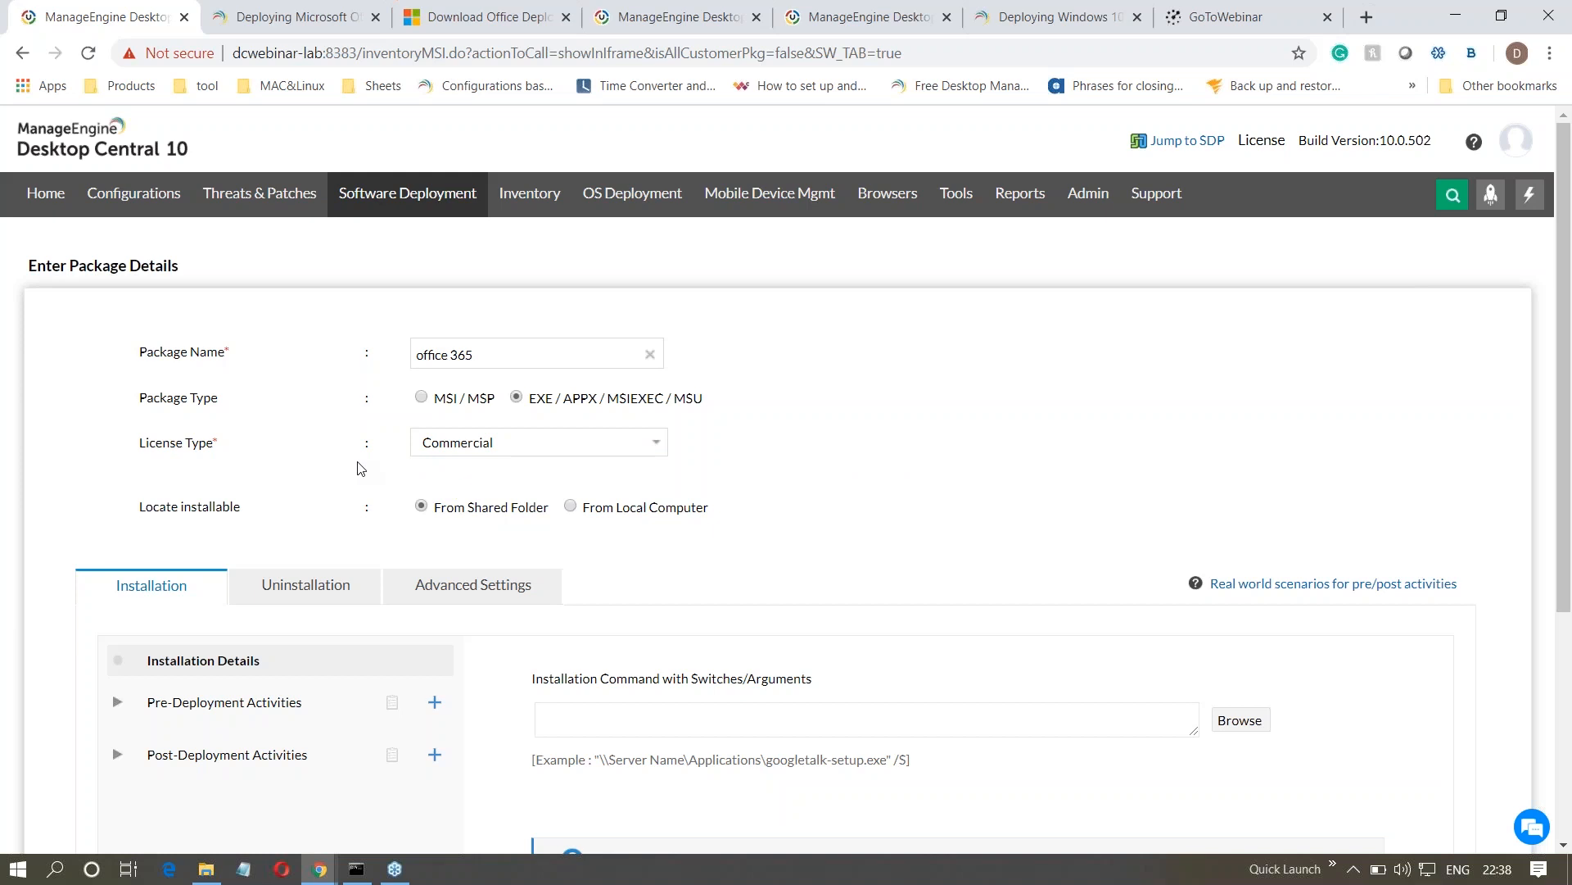
- Copy the guide's command <Share Path>\setup.exe /configure <Share Path>\configuration.xml into the package's installation command
click(316, 24)
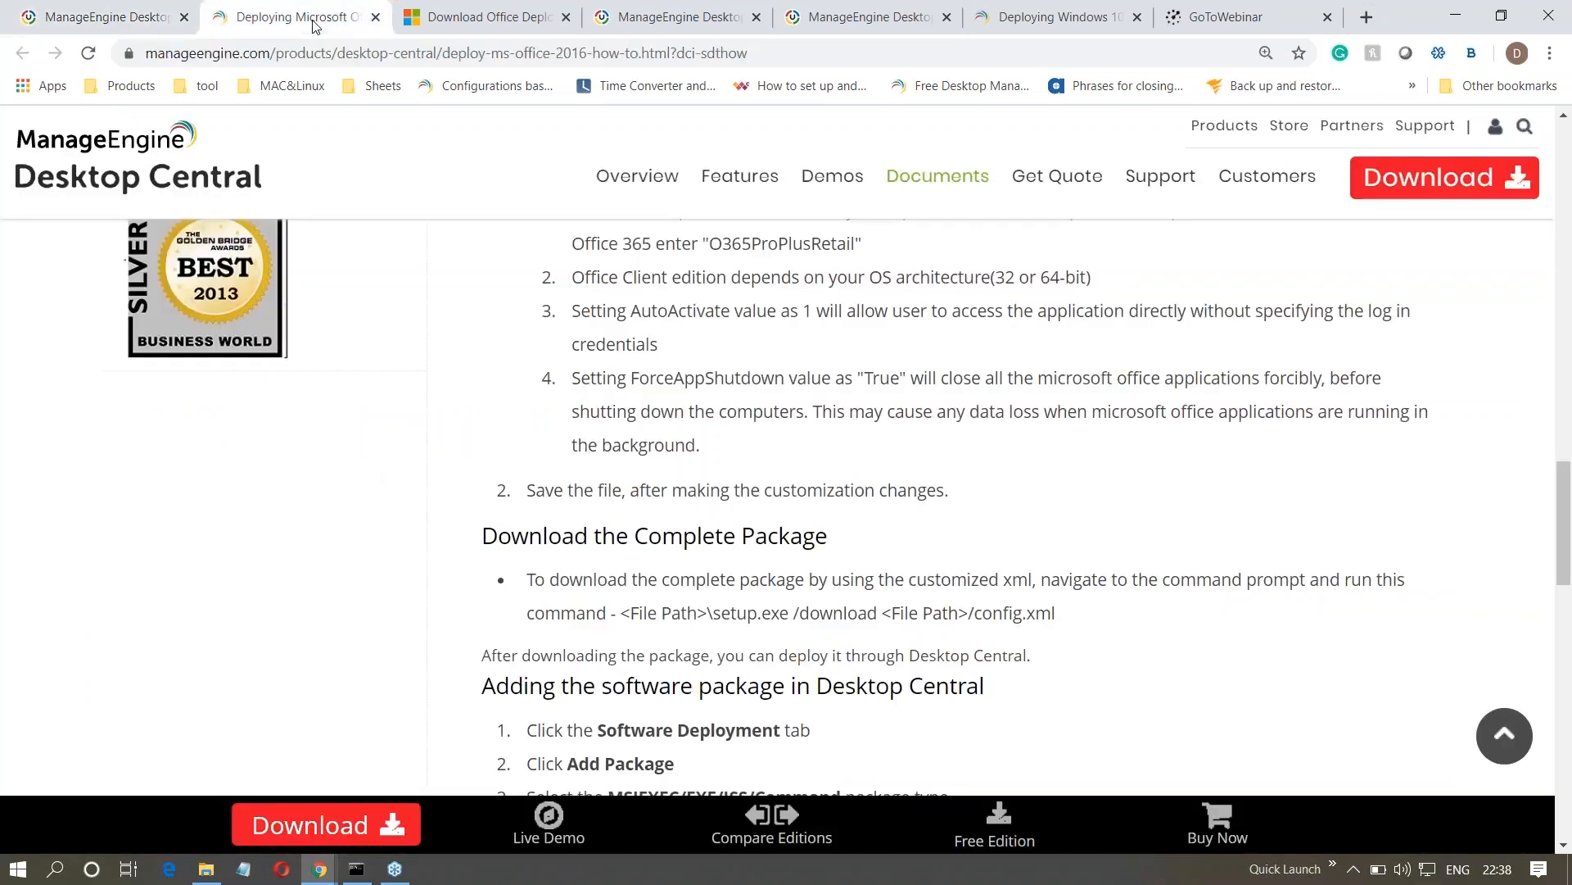
scroll(883, 628, down, 5)
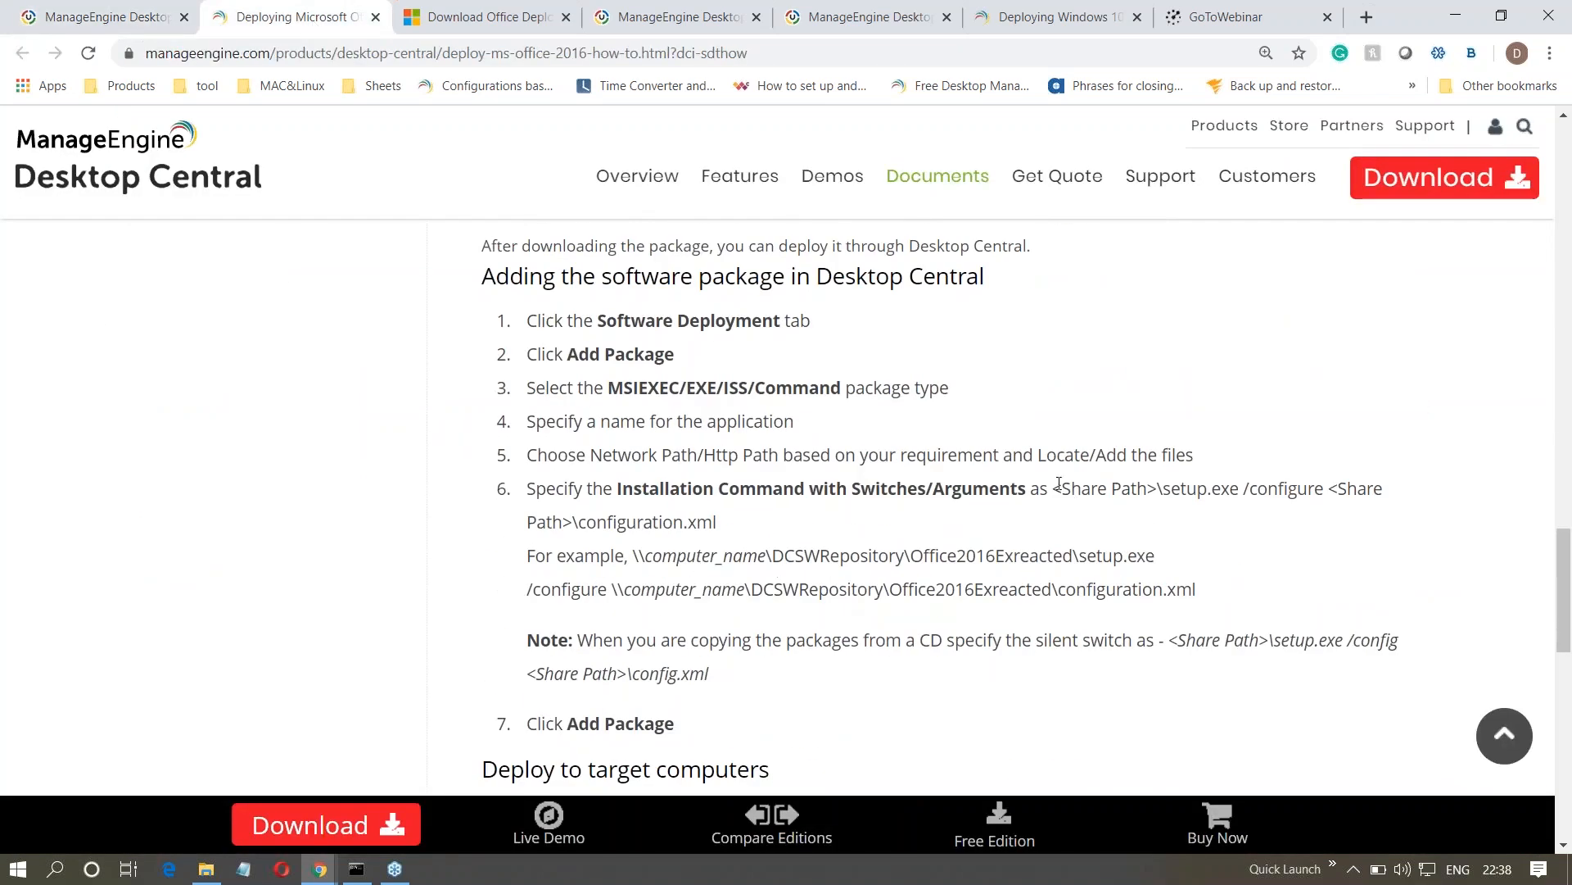
drag(1060, 489, 1114, 536)
key(ctrl+c)
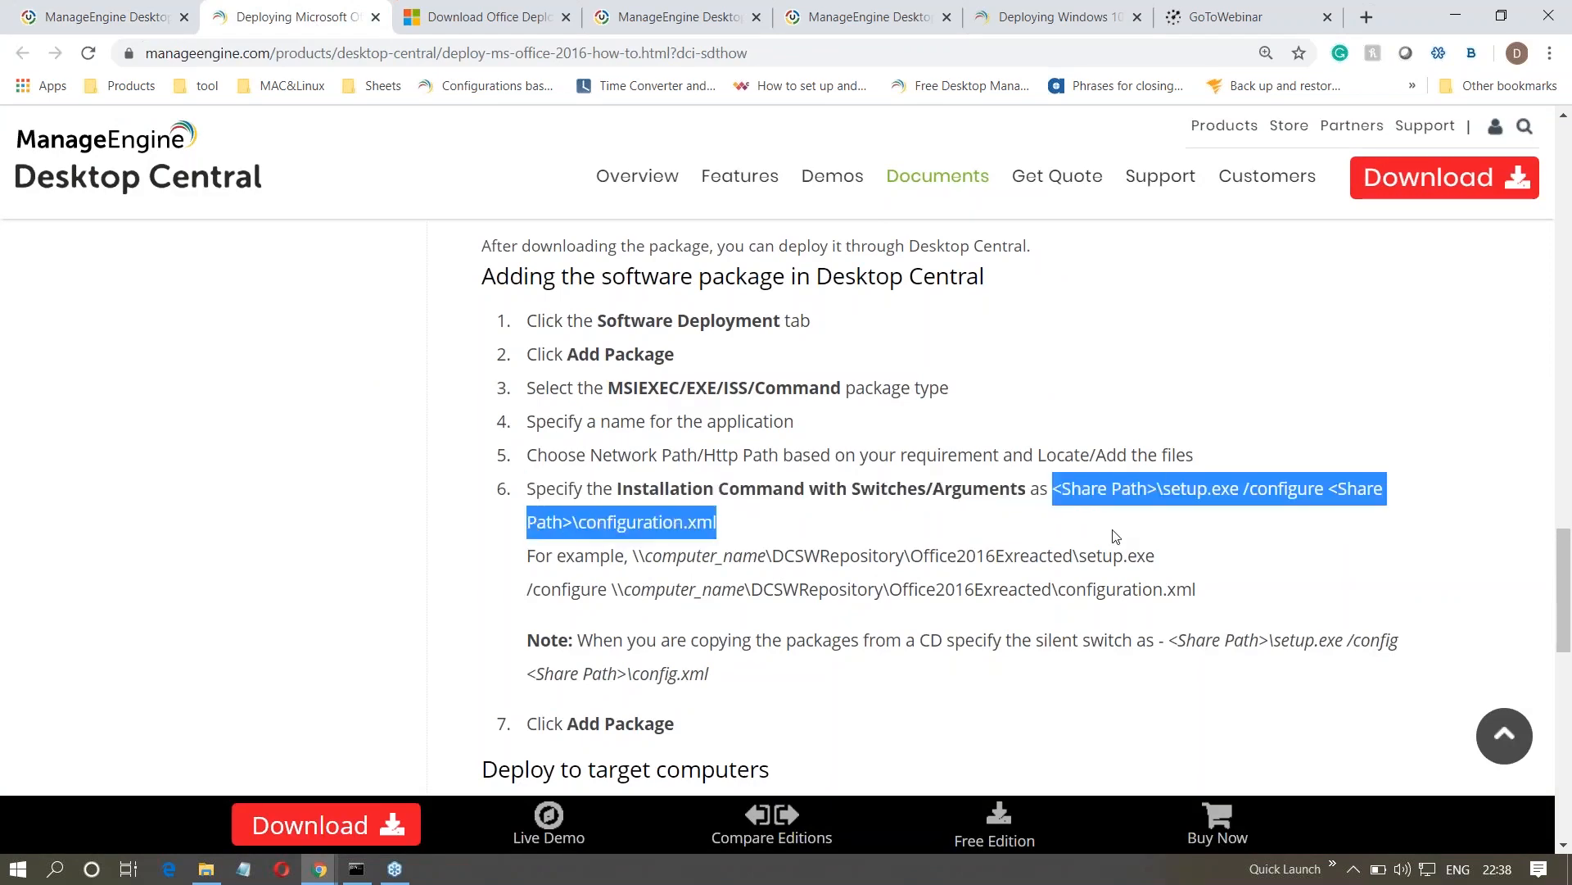
right_click(1050, 486)
click(1074, 497)
click(139, 21)
click(741, 717)
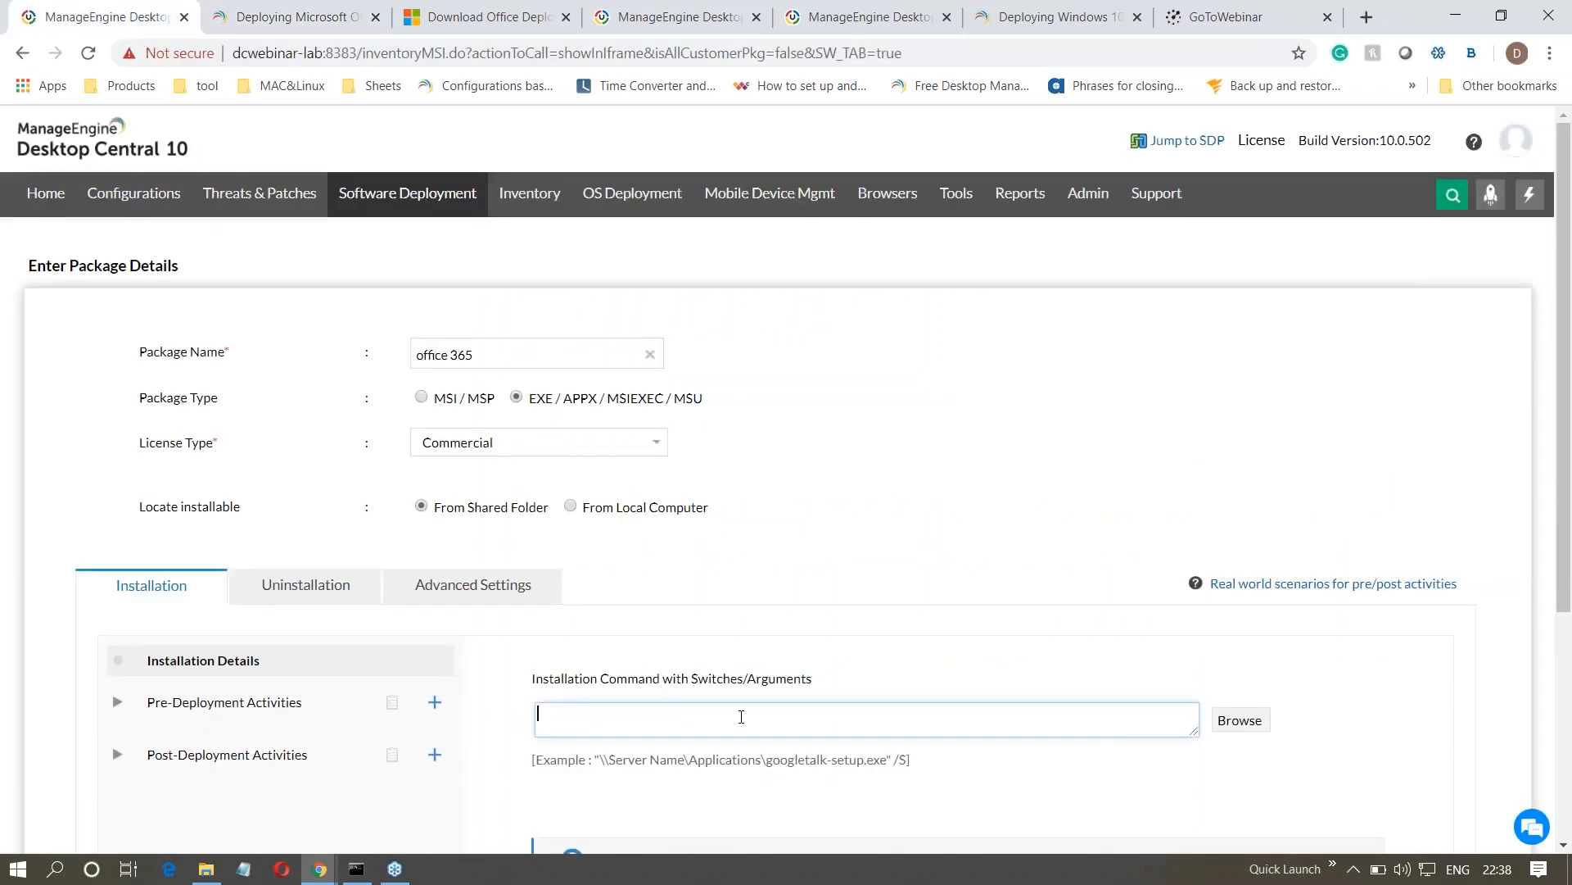
key(ctrl+v)
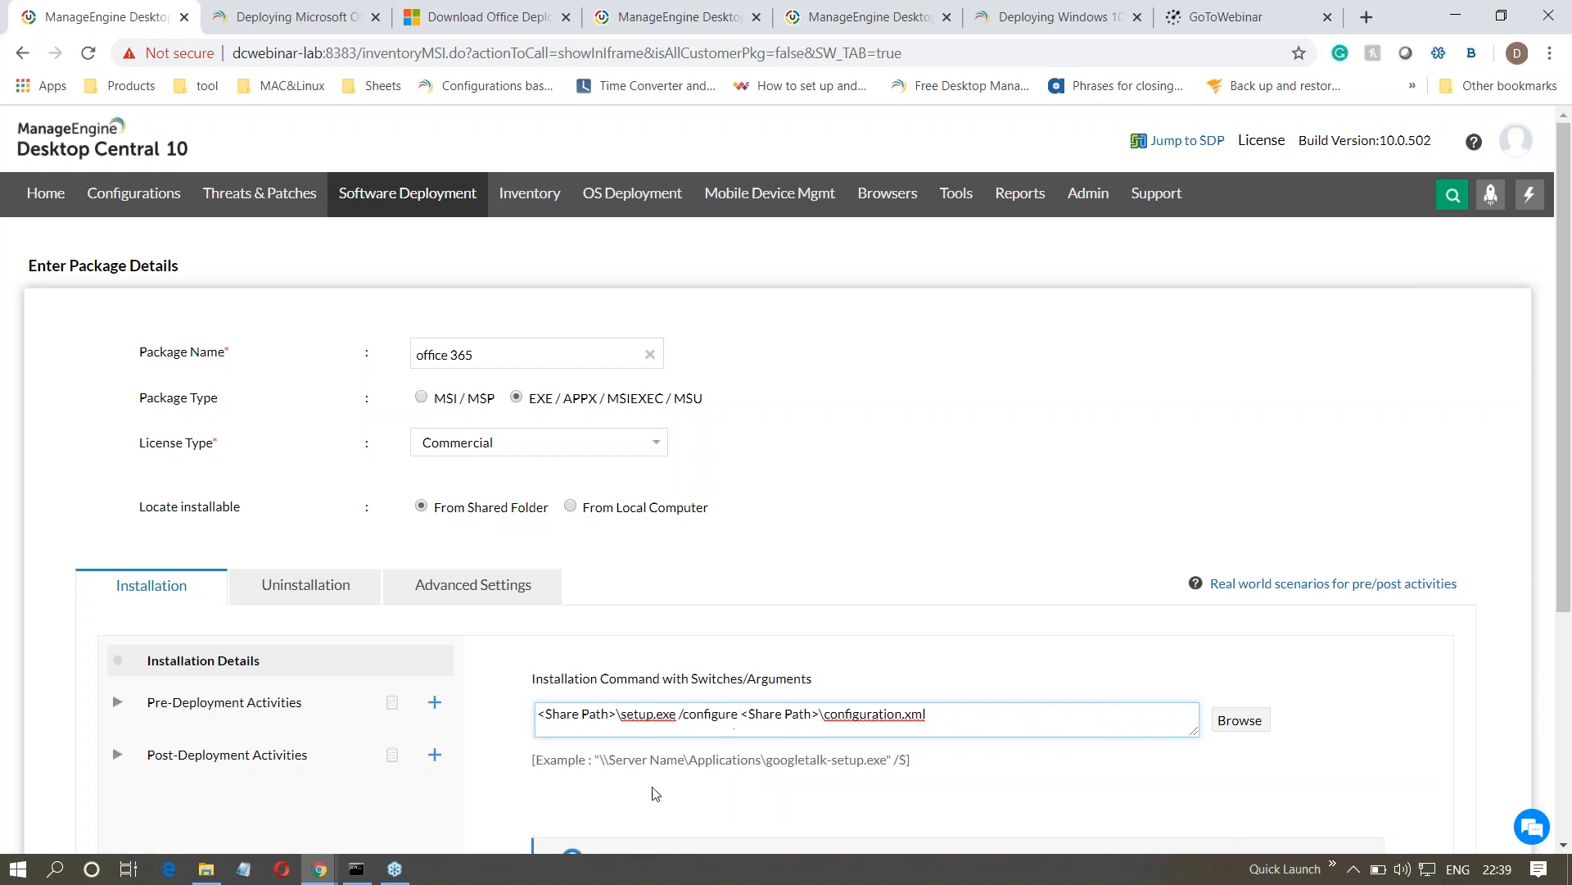
- Set the package's installable to be located from the local computer
scroll(741, 716, down, 1)
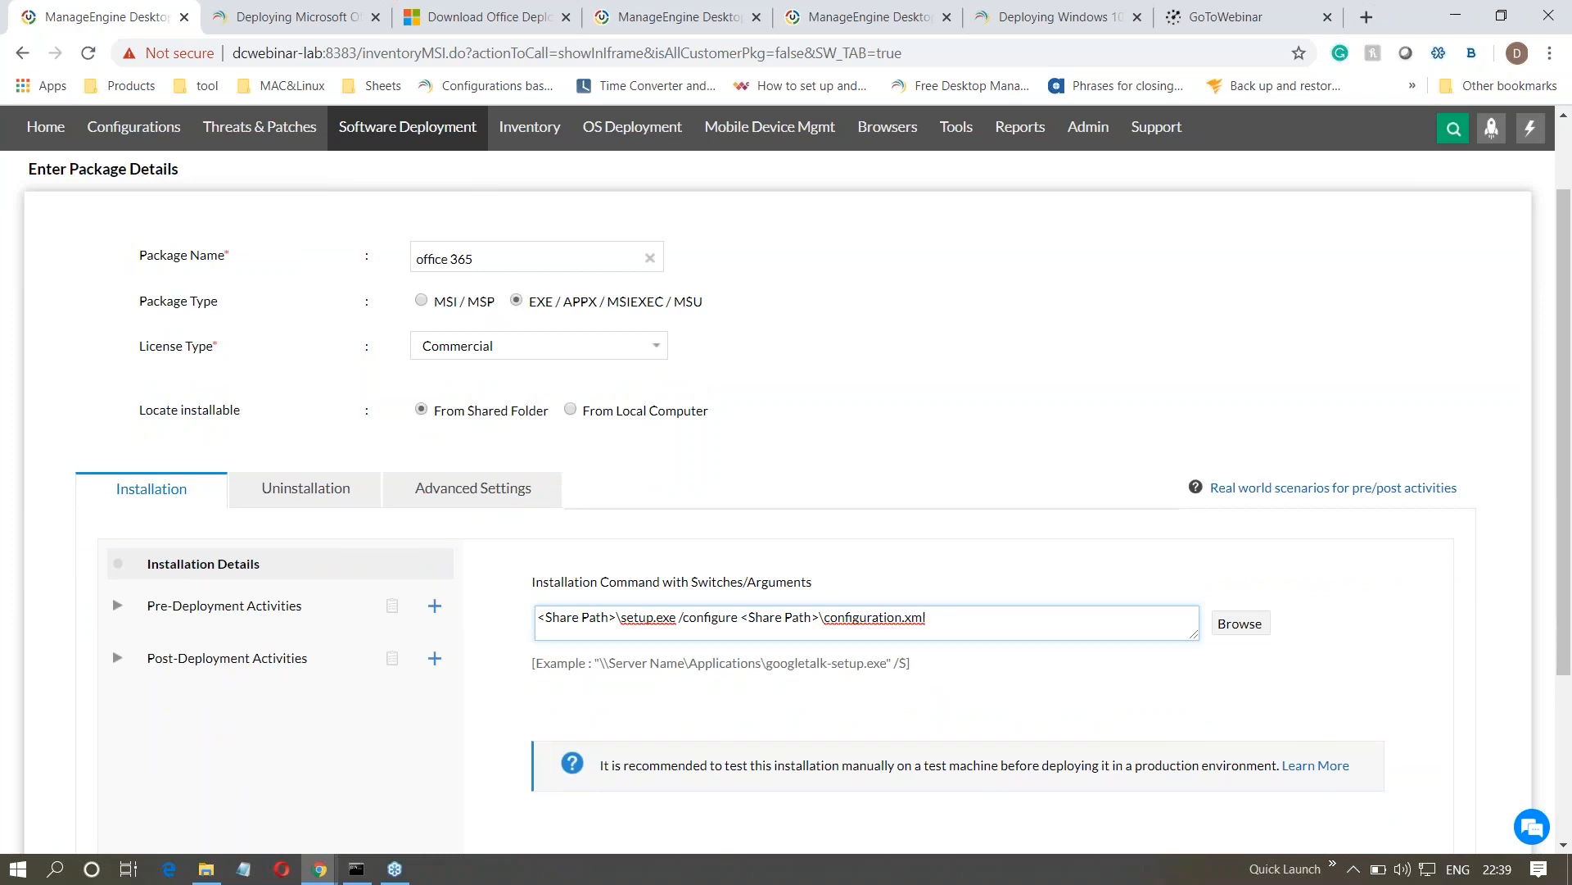
click(571, 410)
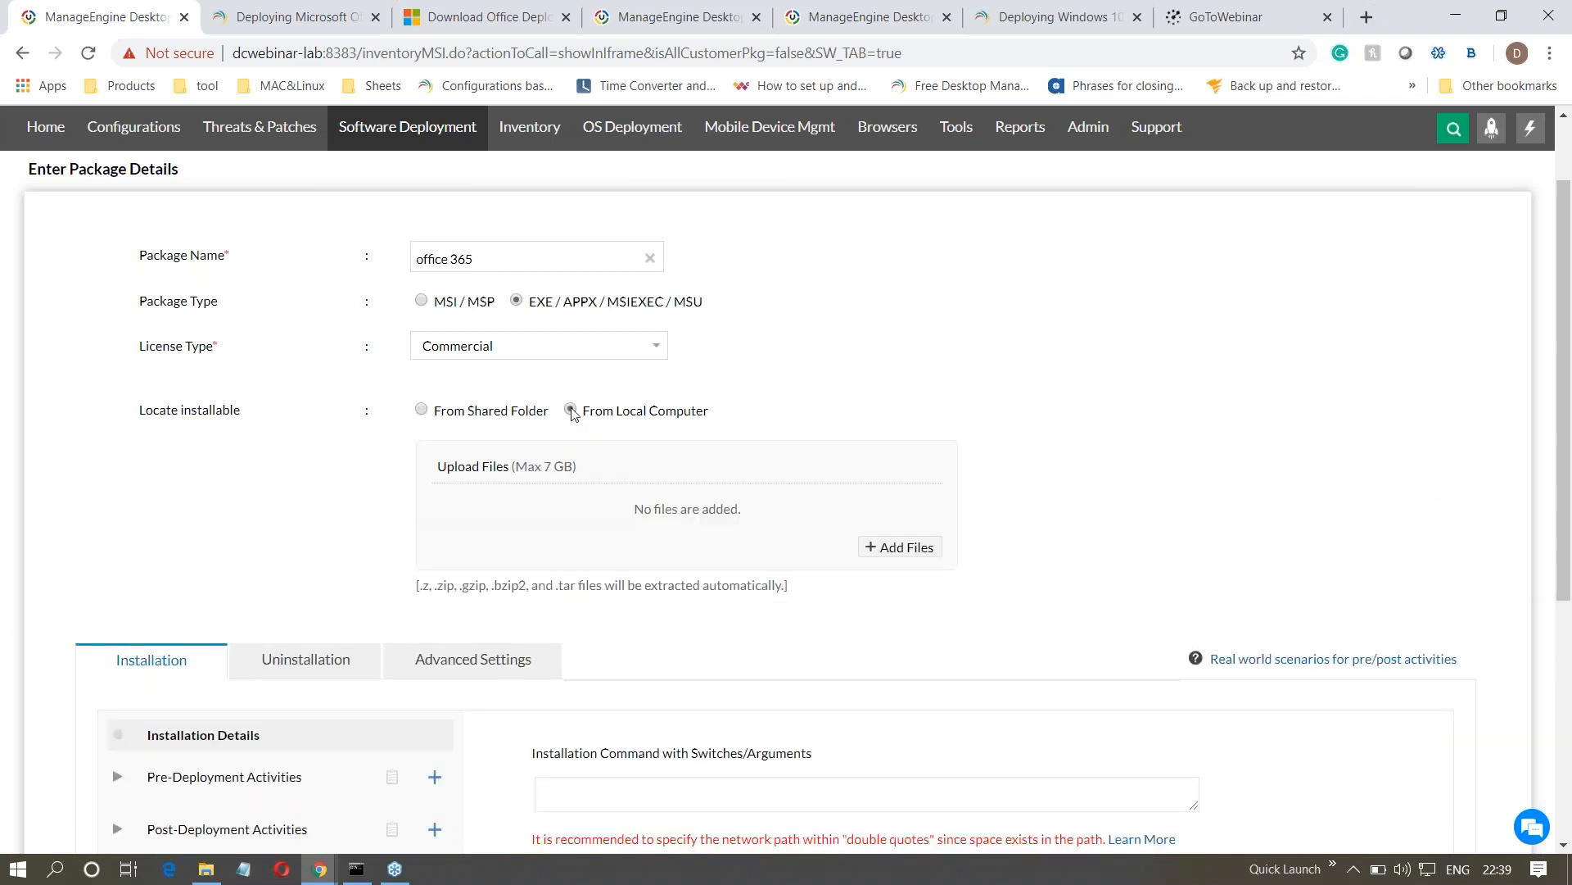
scroll(573, 414, down, 3)
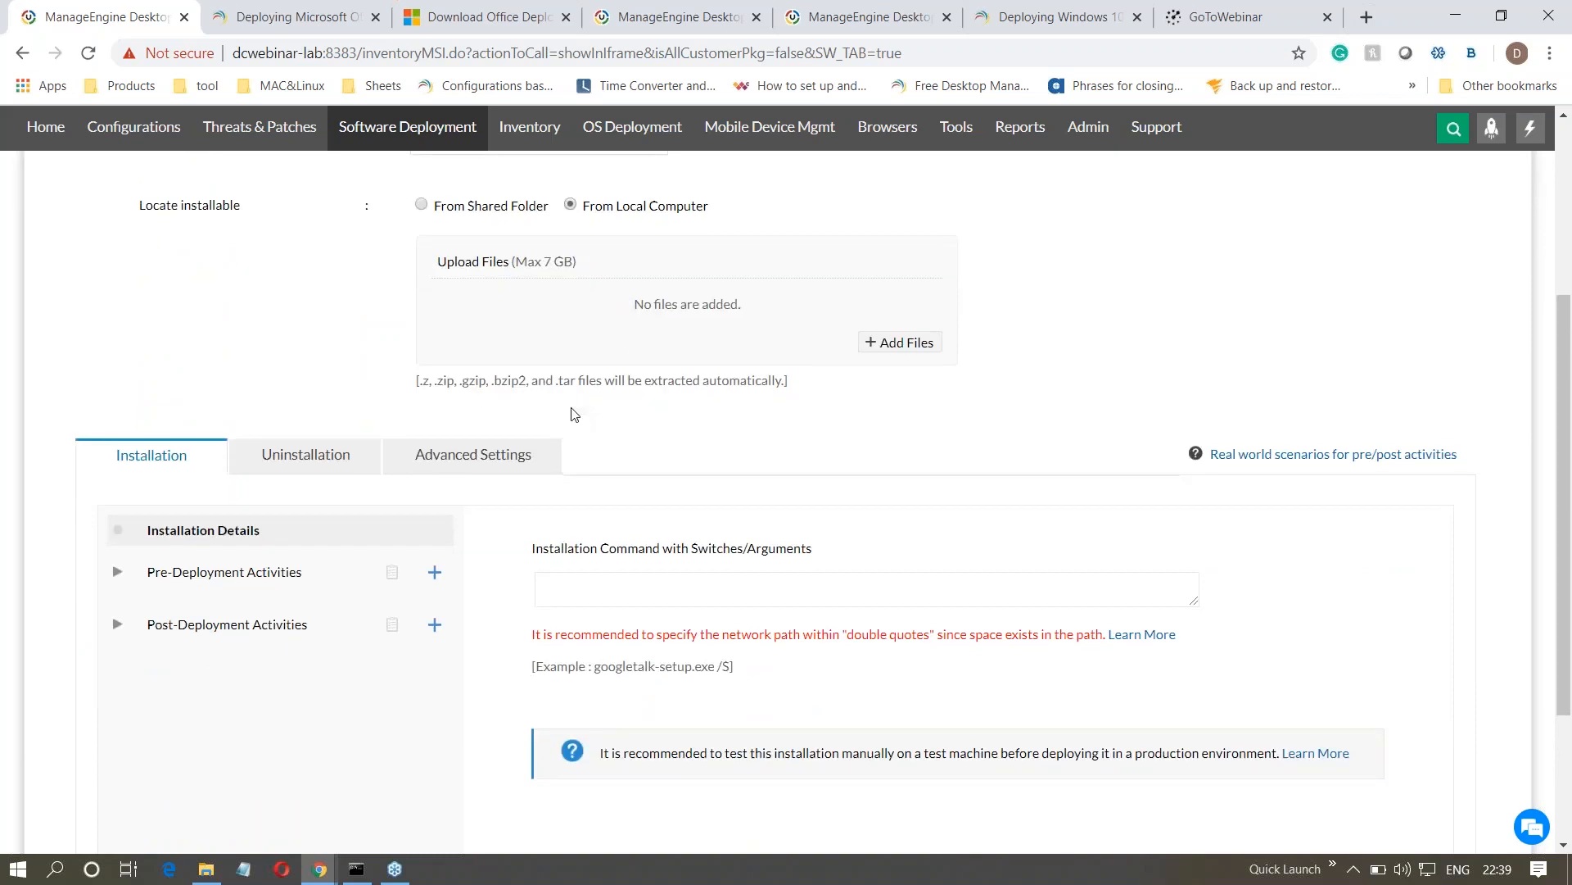
- In Office Downloaded, select everything except Office365.zip, check the option for sending it to a compressed folder, and return to the package form
click(212, 875)
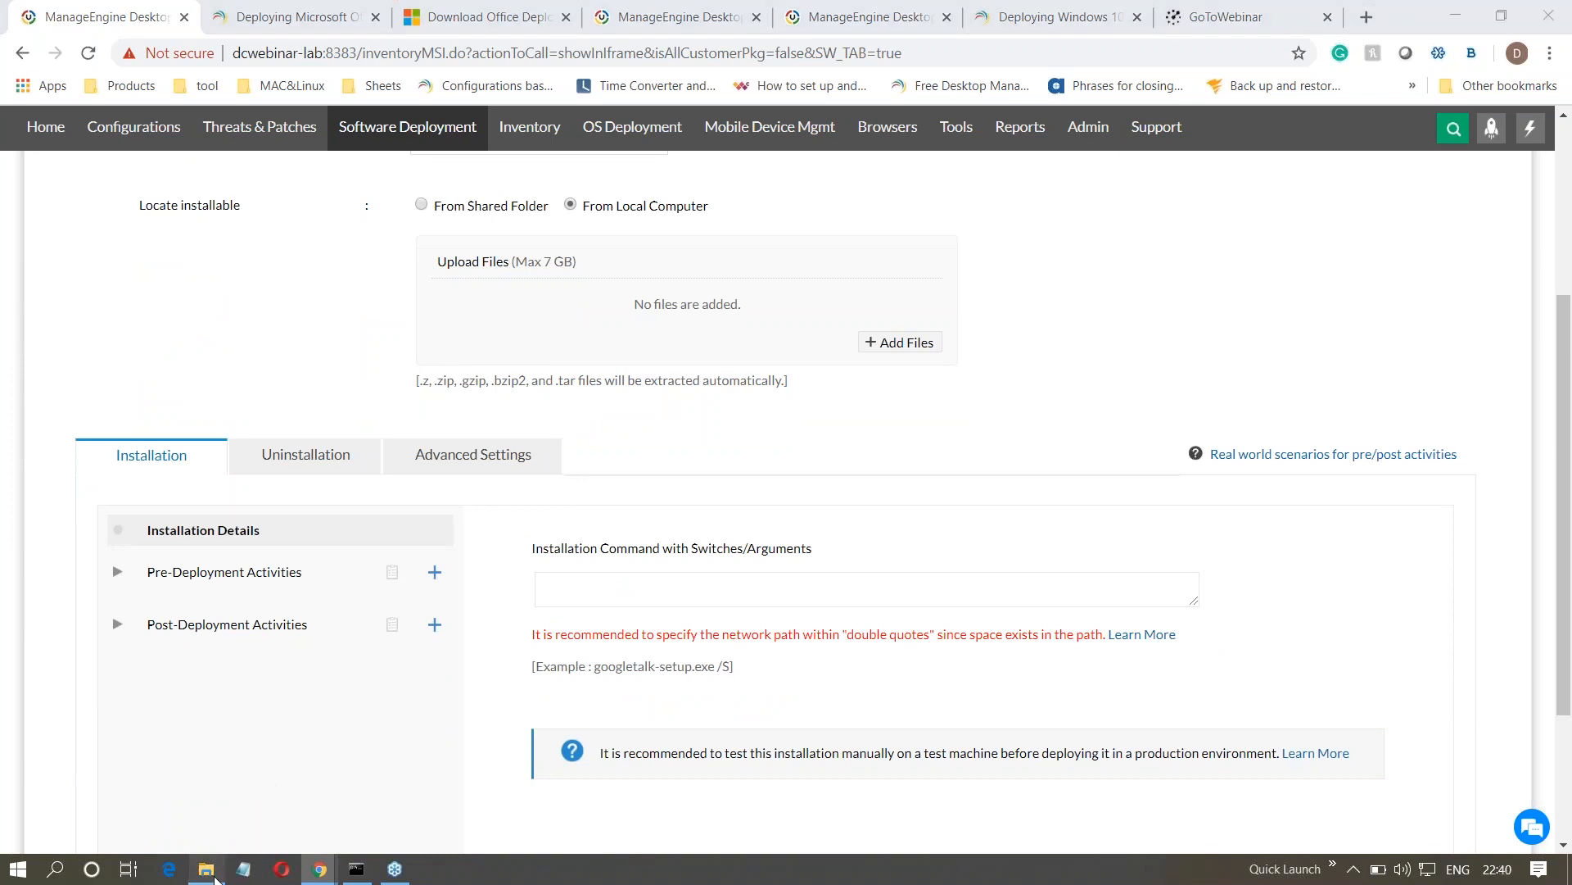
drag(300, 380, 347, 152)
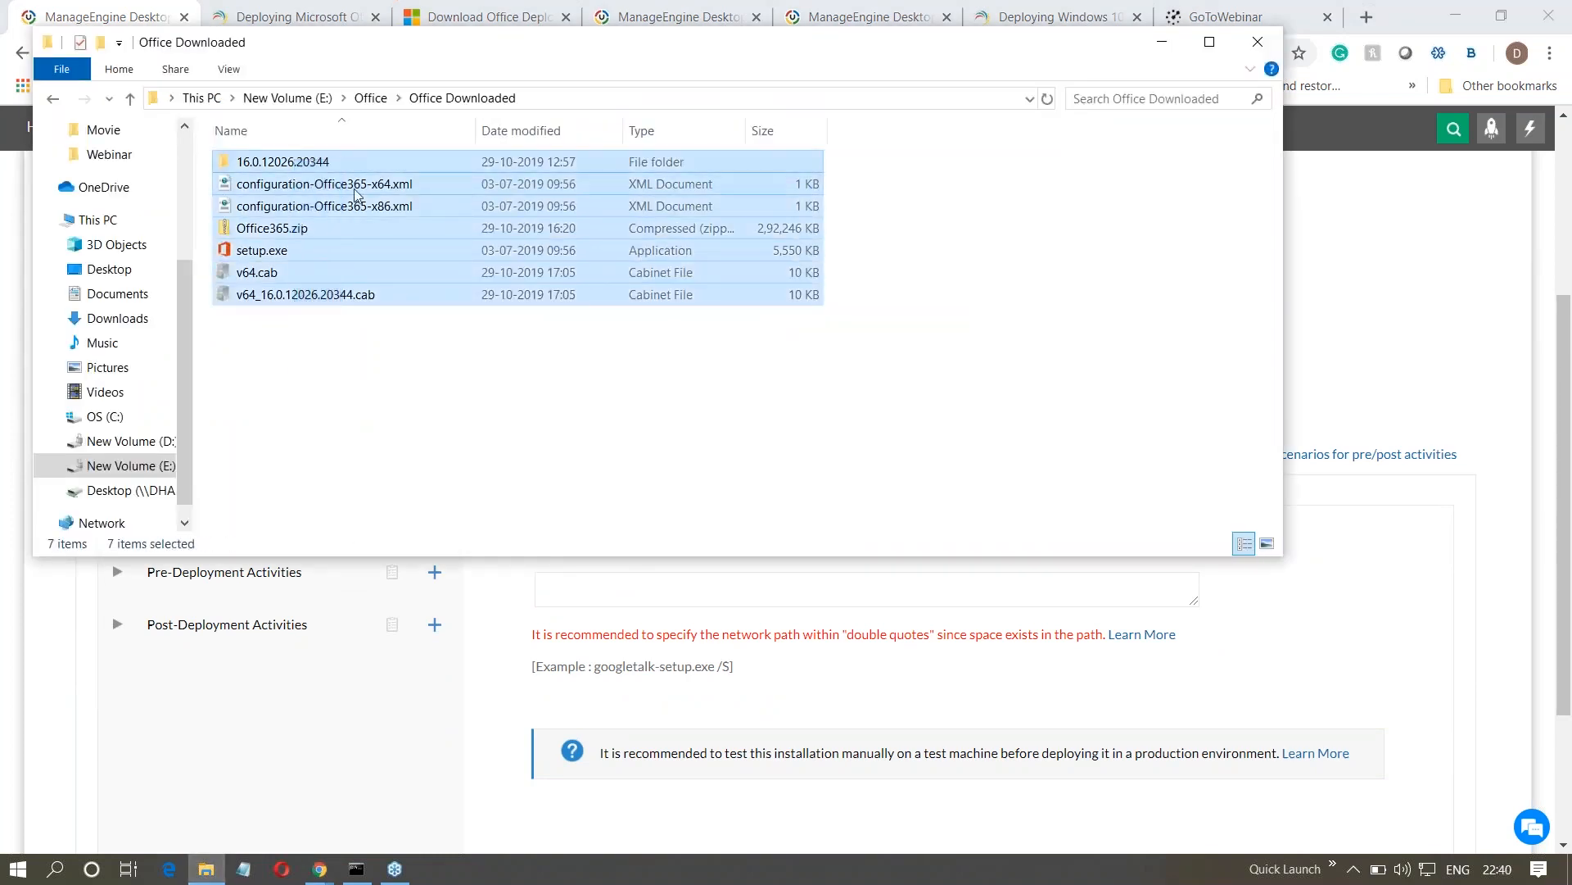
ctrl+click(338, 232)
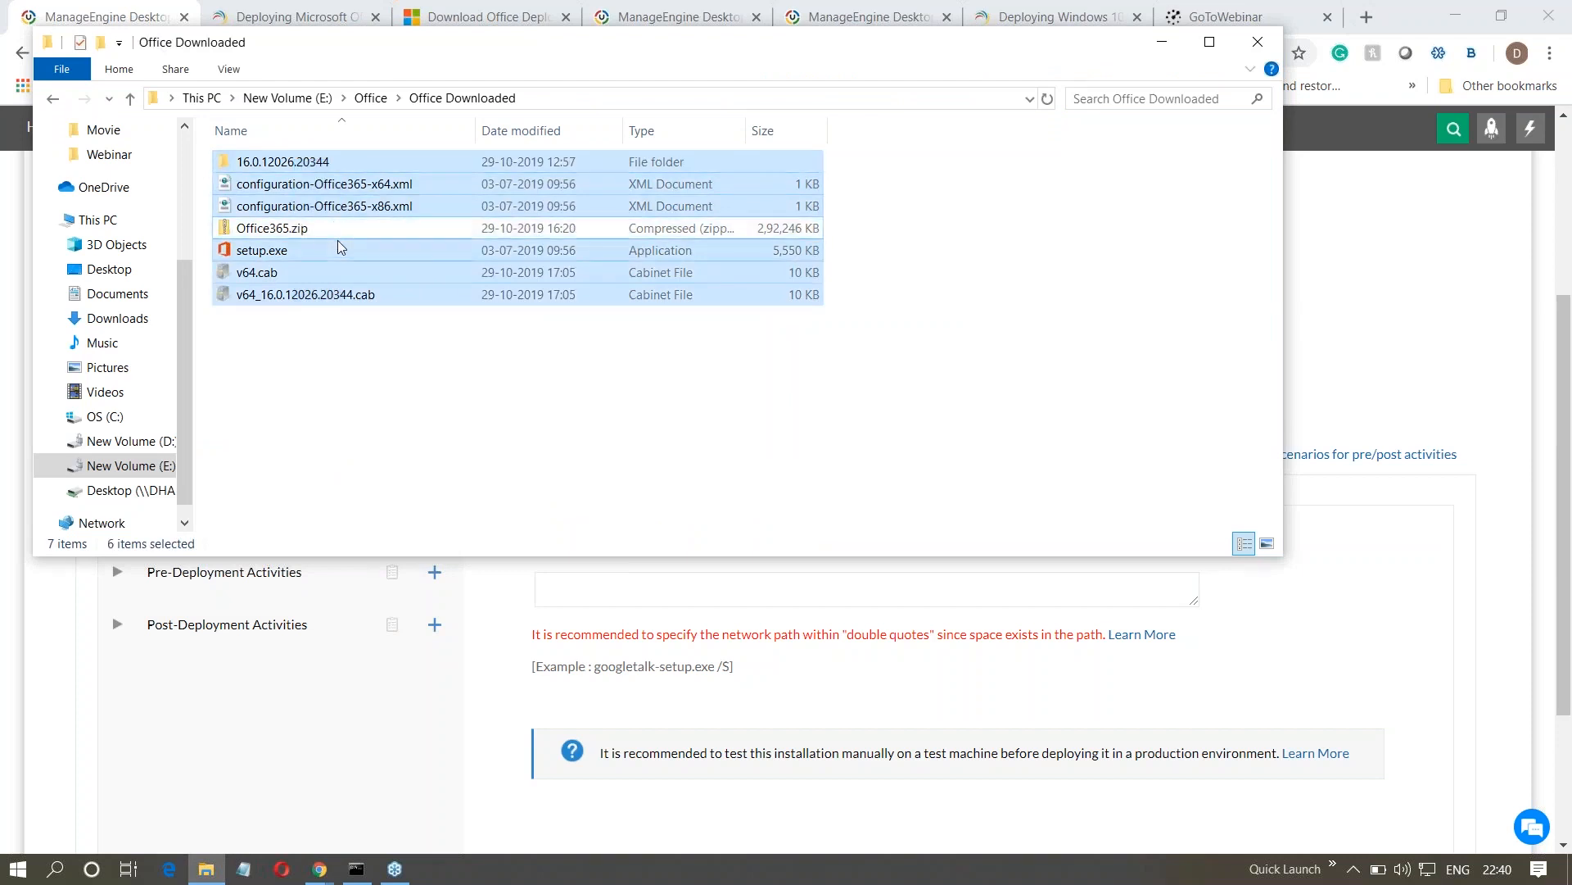
right_click(356, 272)
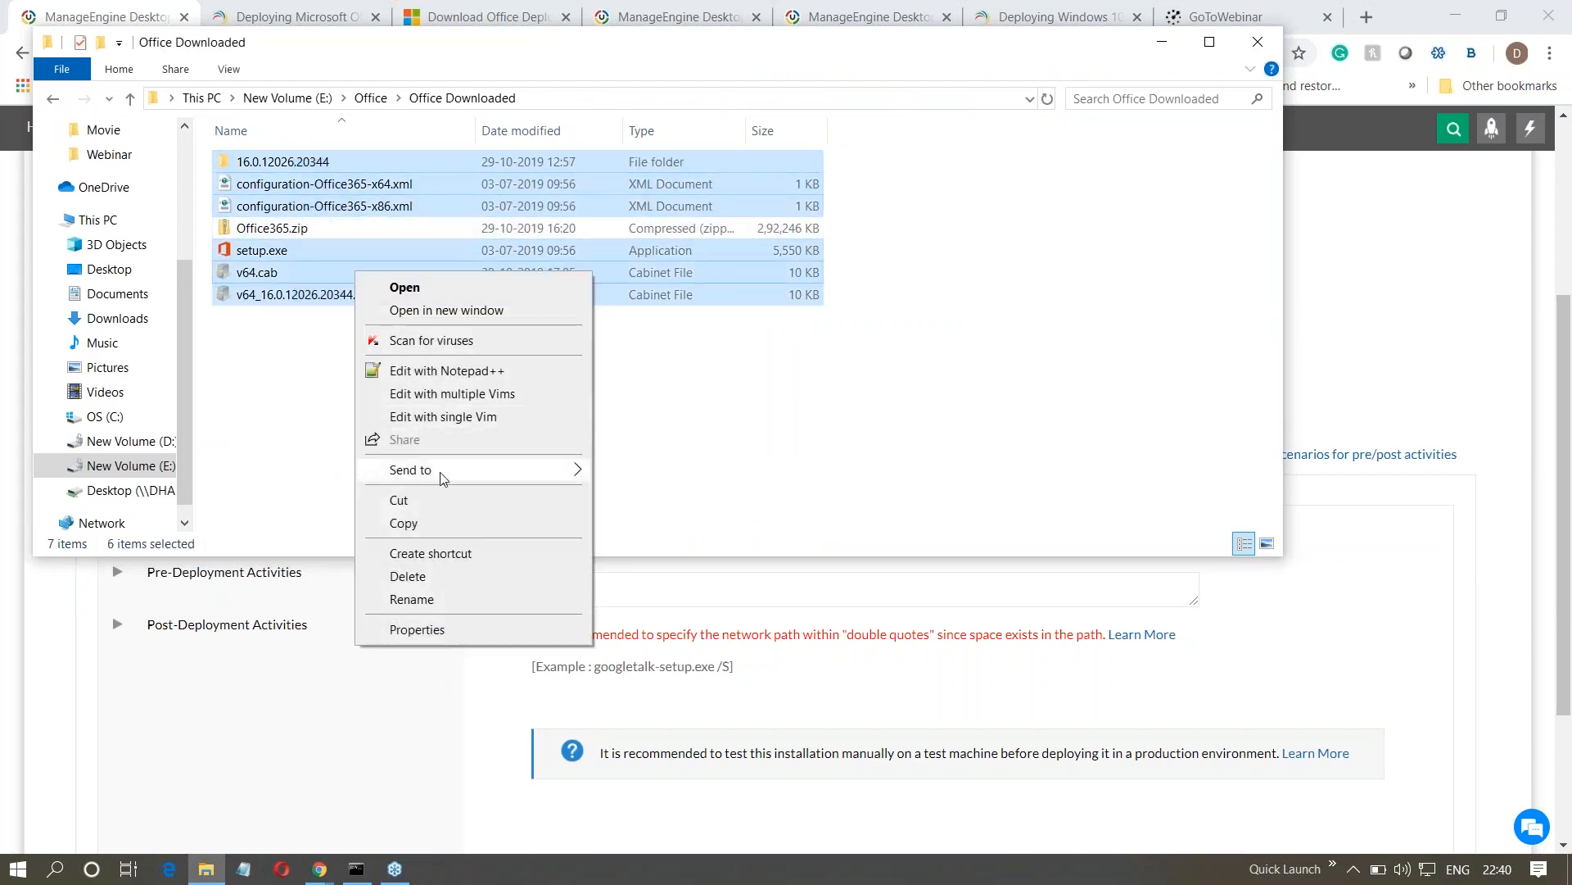
mouse_move(443, 479)
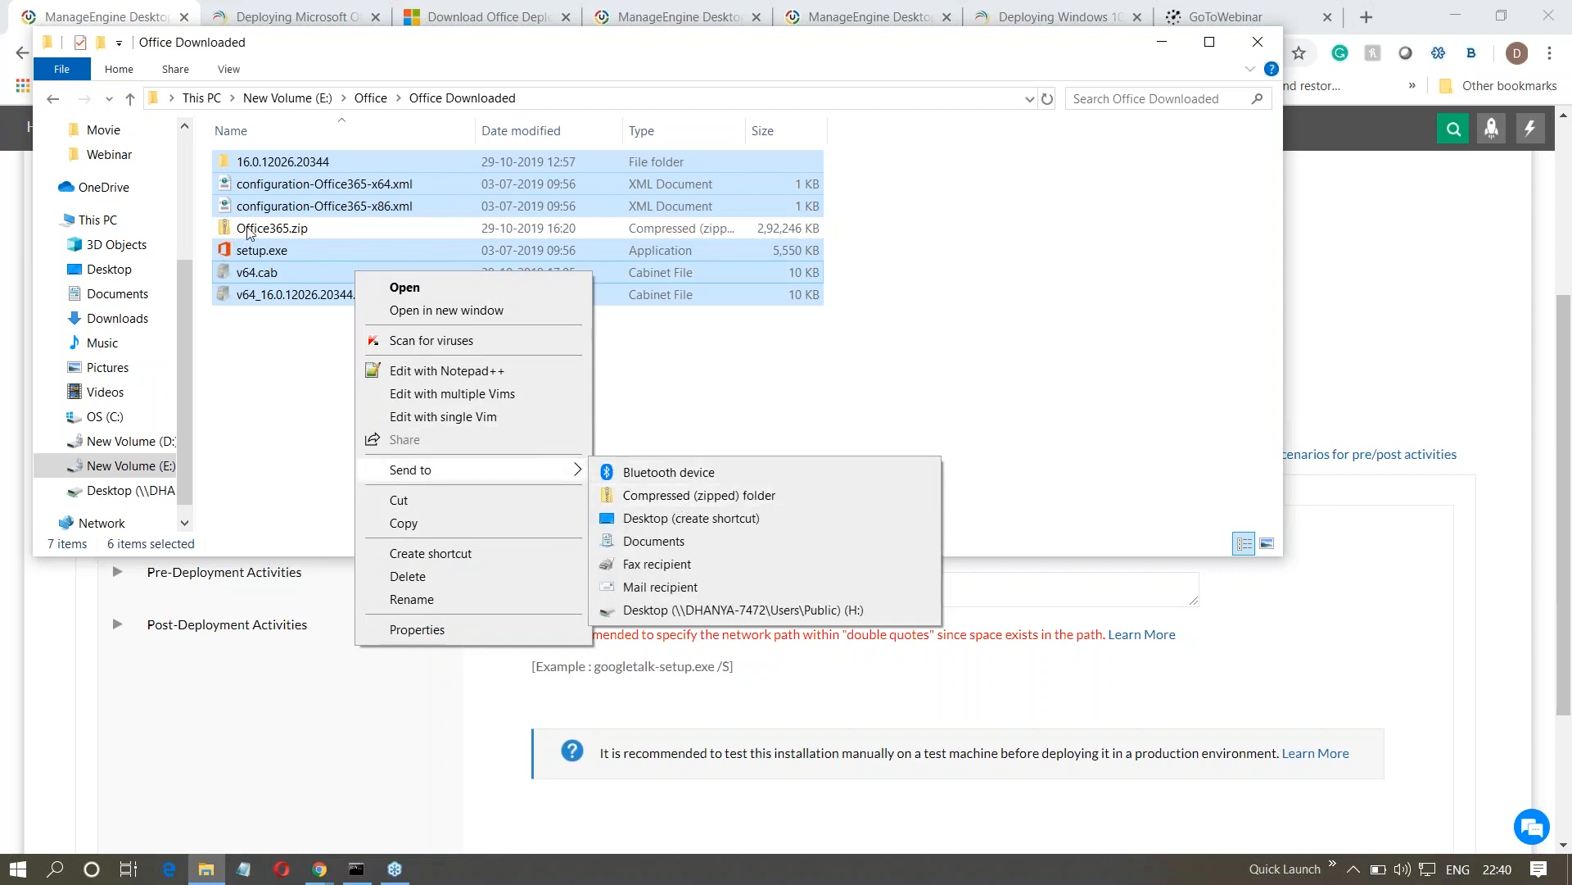
click(279, 389)
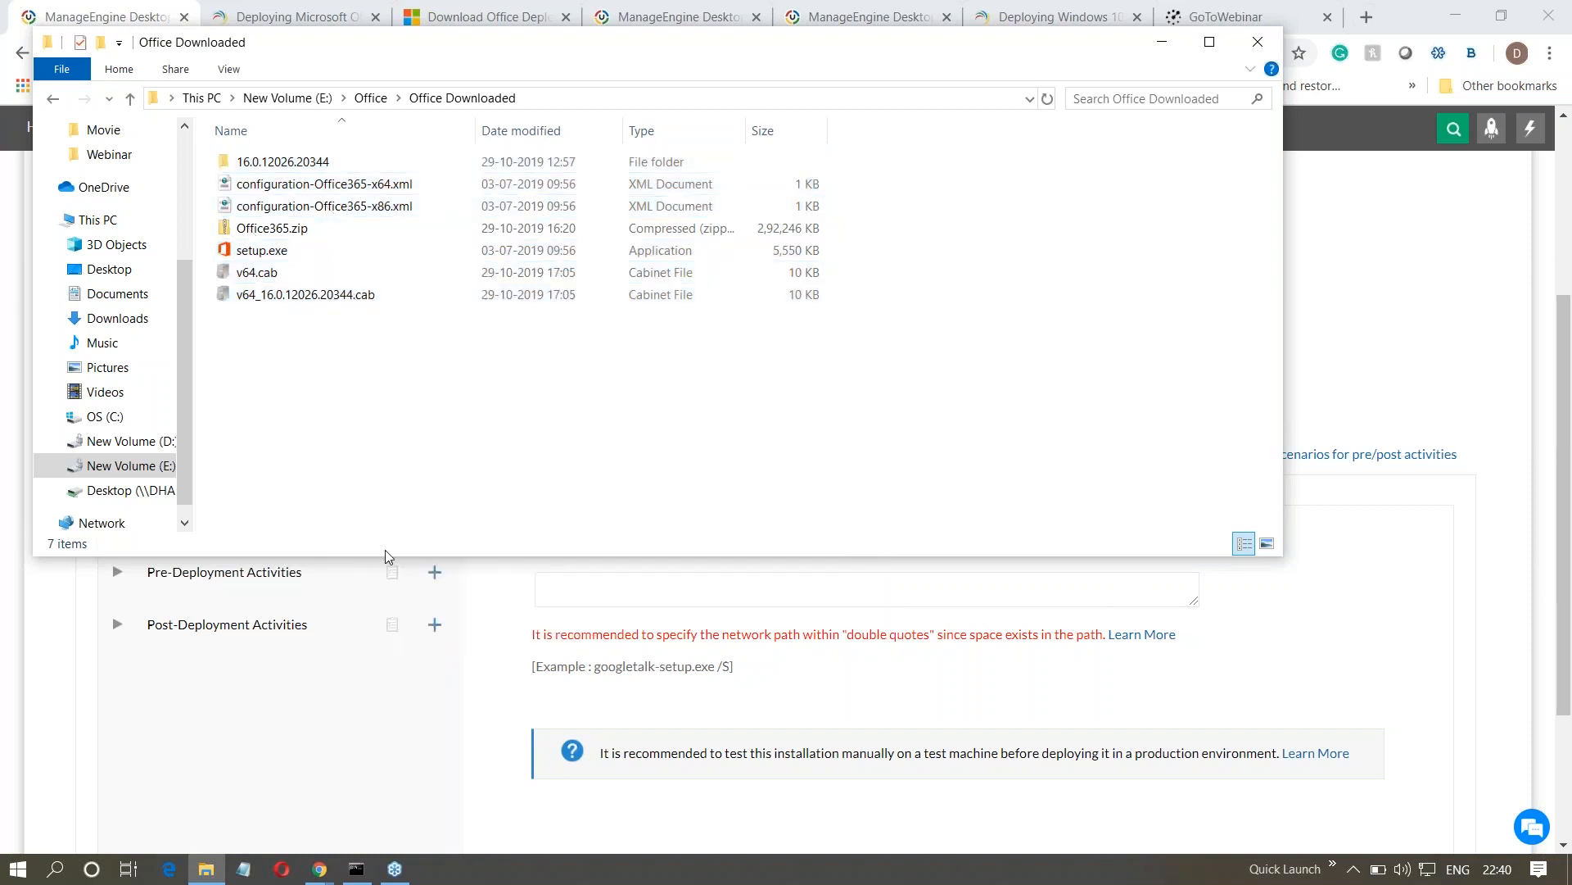
click(524, 632)
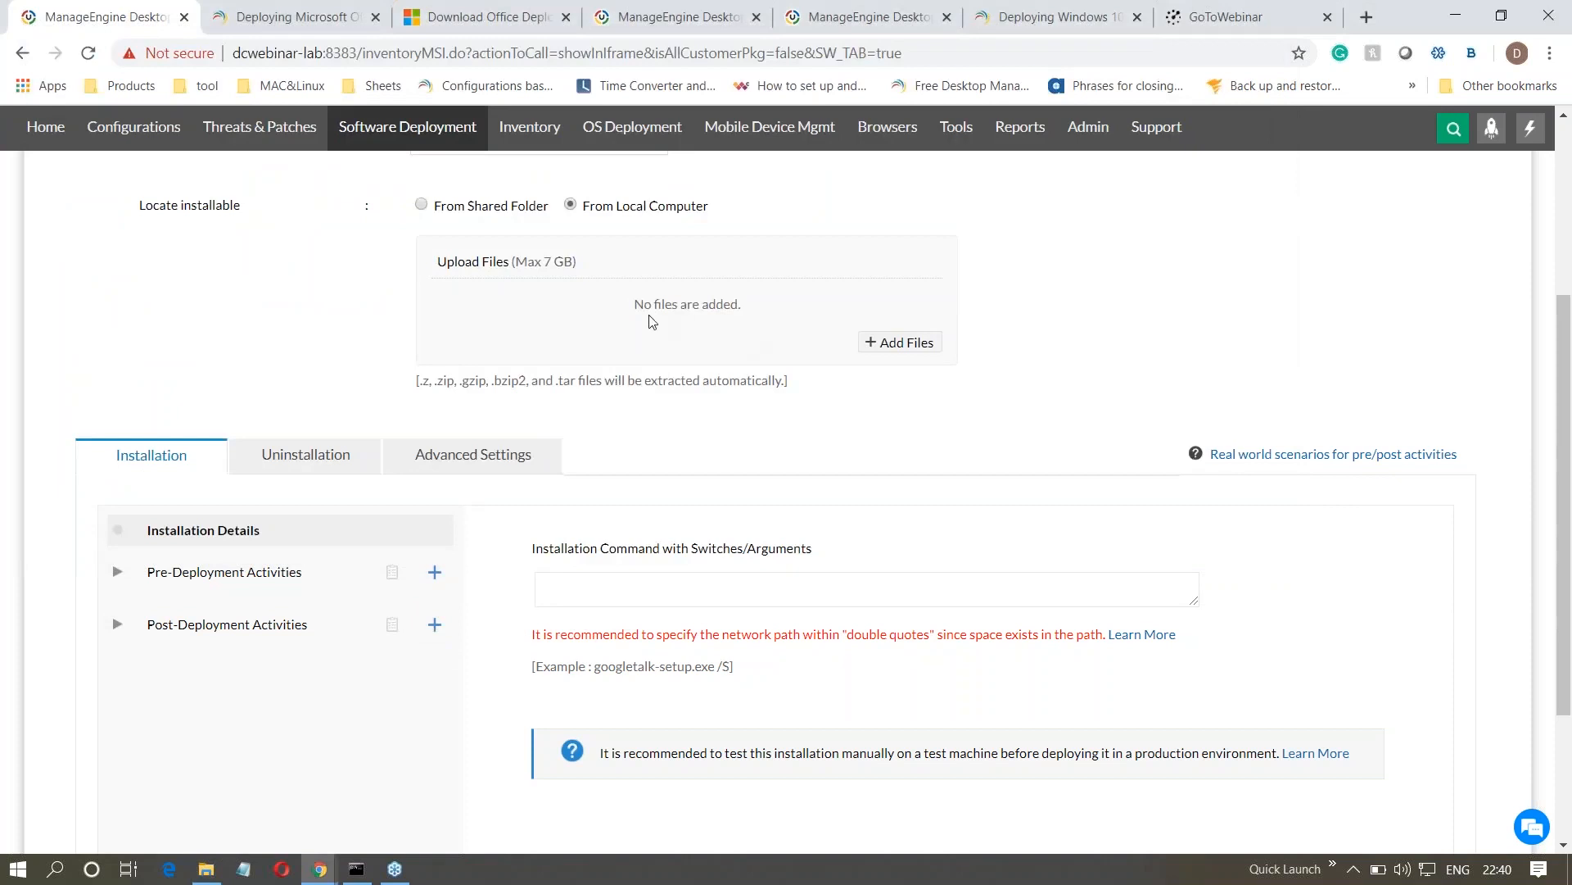
- Paste the copied installation command and remove both share path placeholders, leaving setup.exe /configure \configuration.xml
click(610, 585)
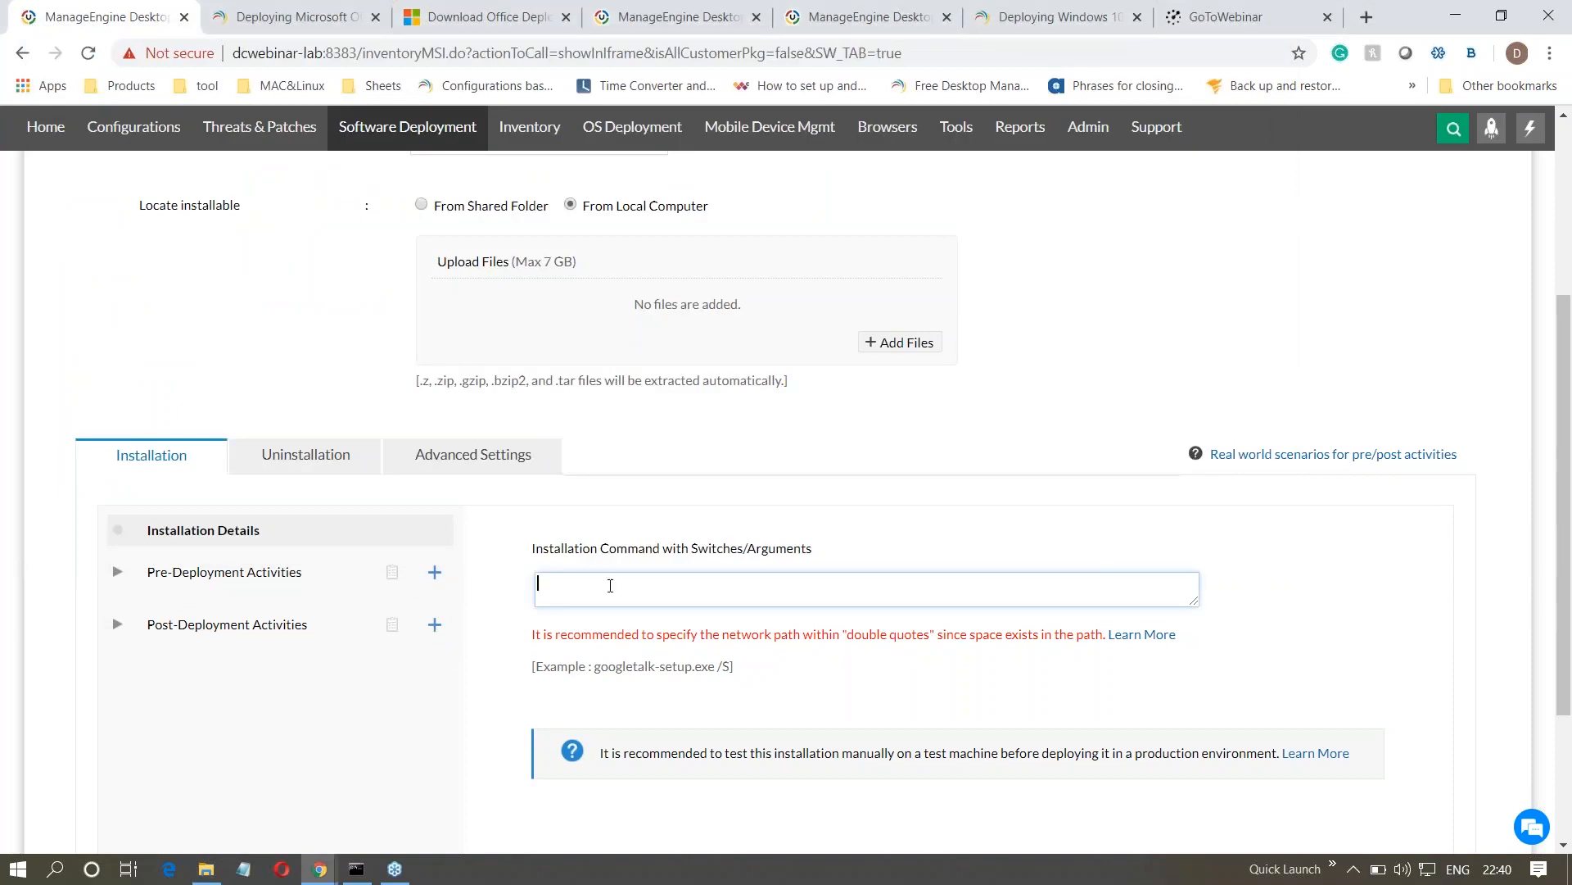
key(ctrl+v)
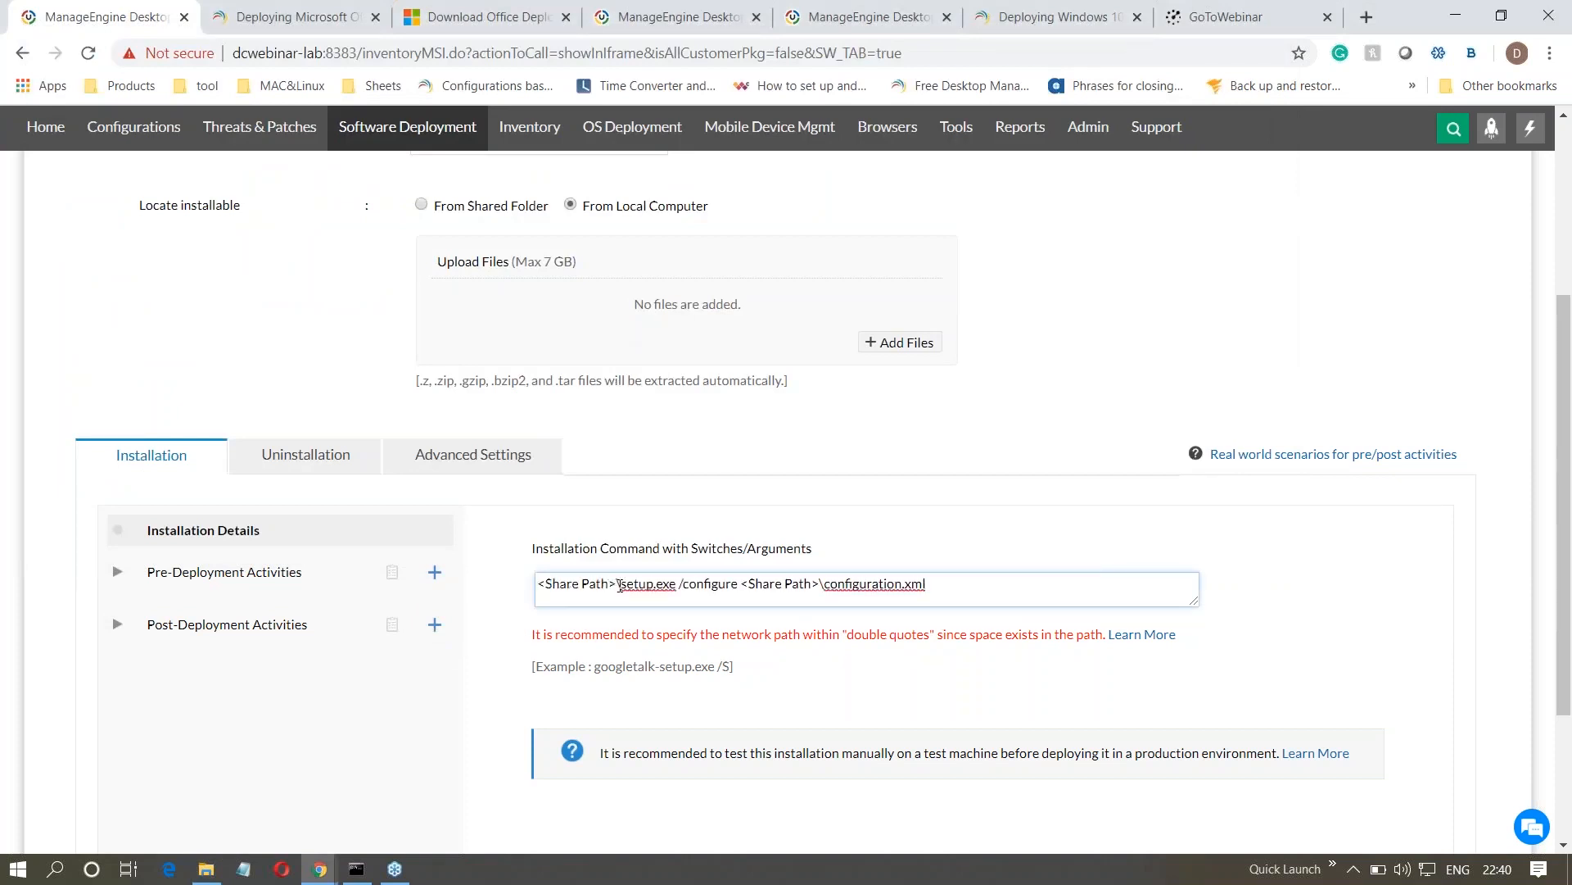
drag(618, 585, 533, 583)
key(BackSpace)
key(Delete)
drag(657, 583, 739, 588)
key(BackSpace)
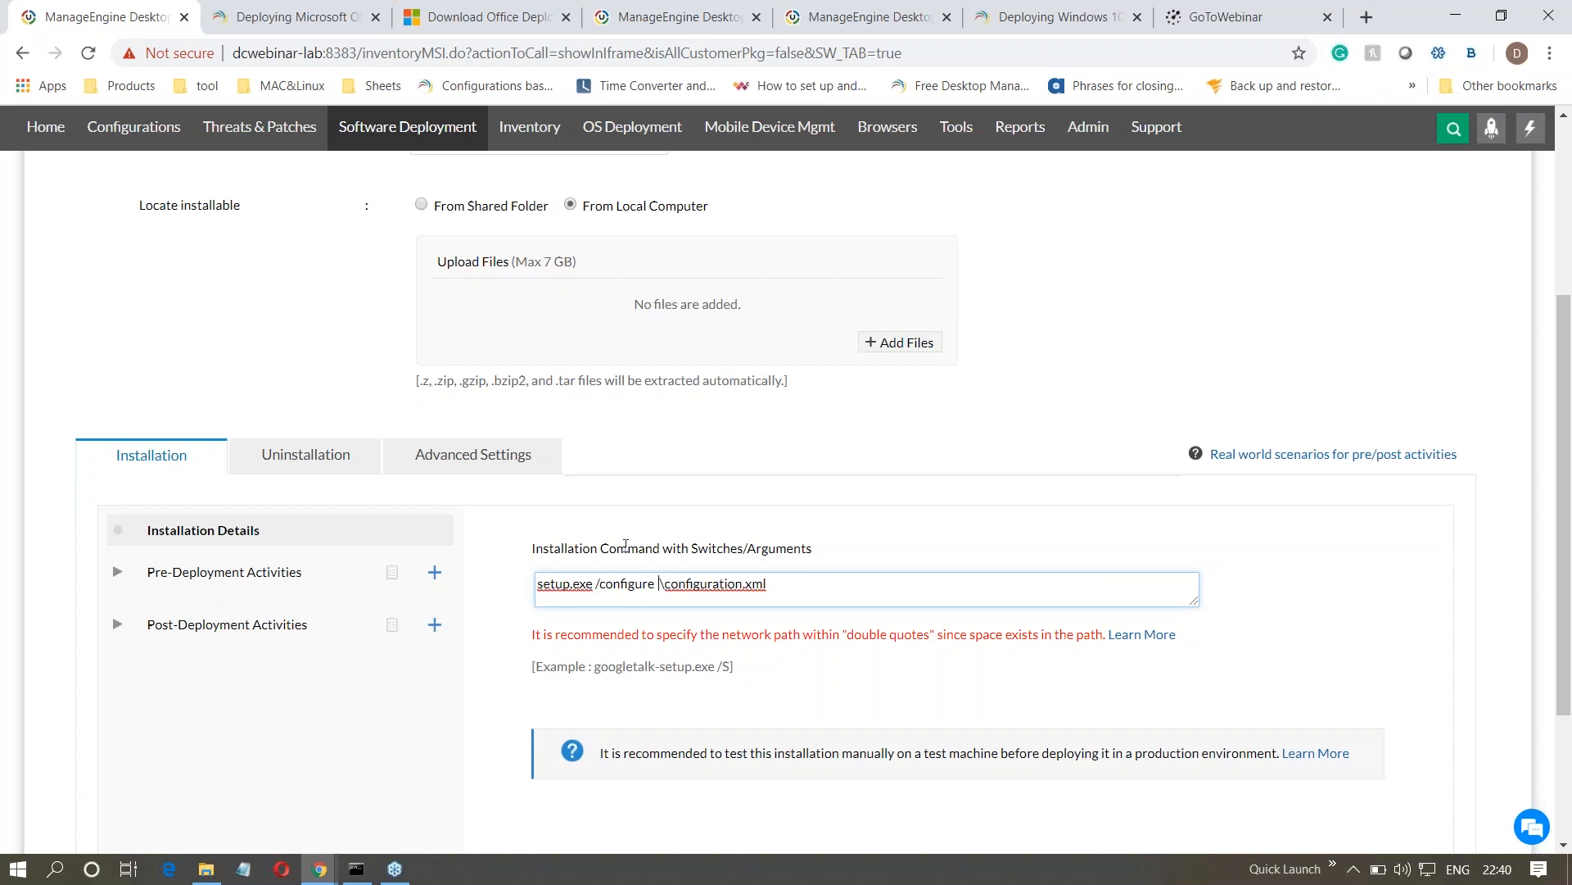
- Check the uninstallation command settings, then set the package's exit code to 3 and maximum installation time limit to 3 hours
click(323, 466)
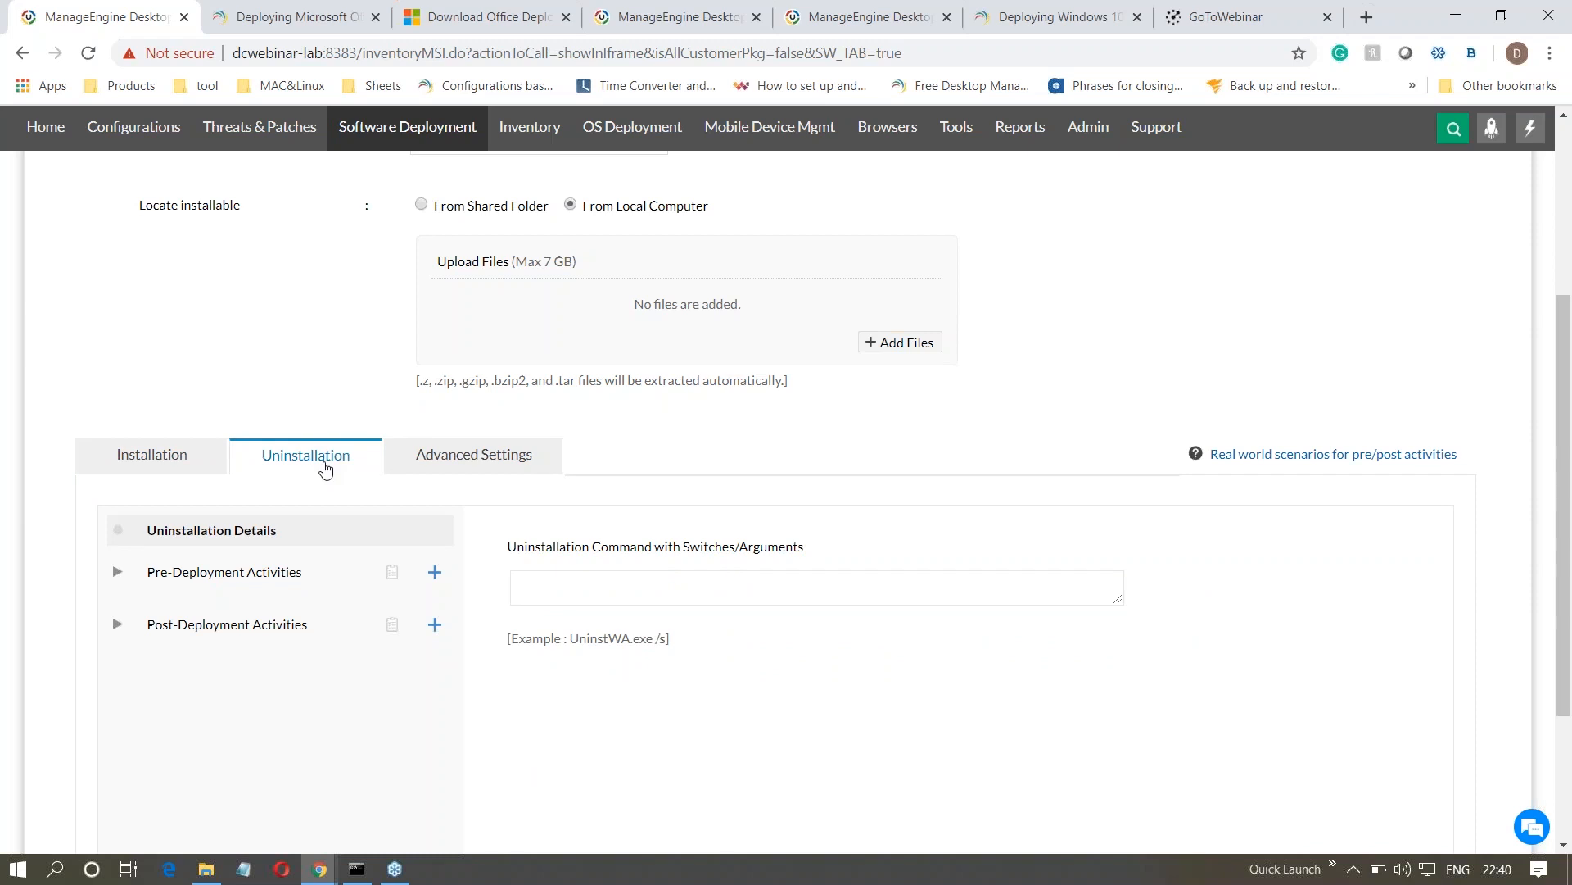
click(413, 473)
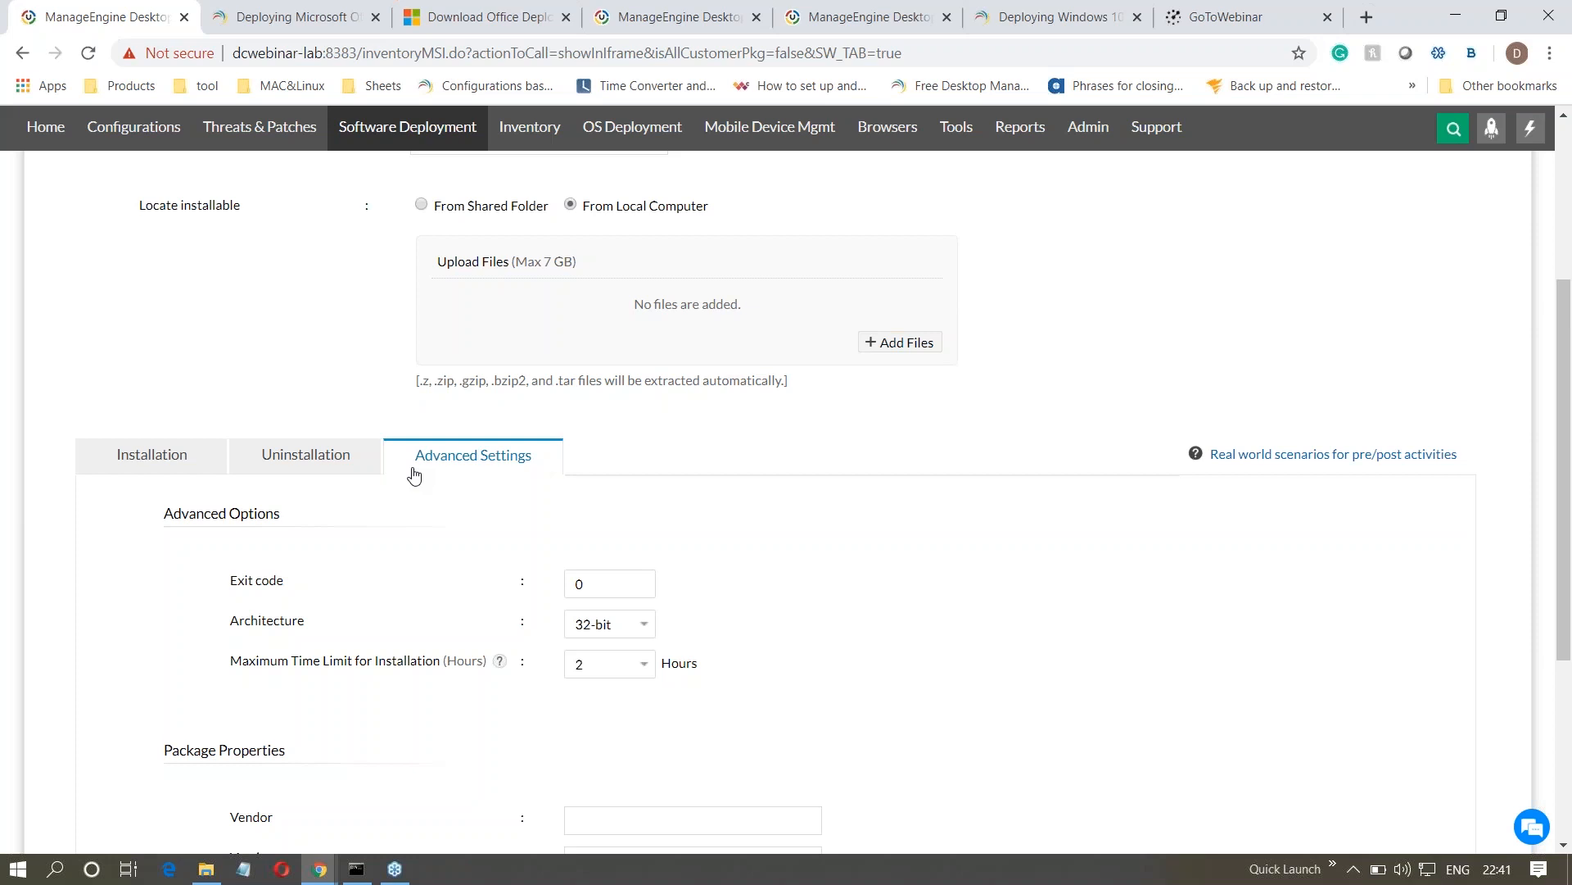
click(579, 586)
double_click(579, 585)
click(458, 614)
click(579, 590)
key(BackSpace)
text(3)
click(577, 700)
click(587, 670)
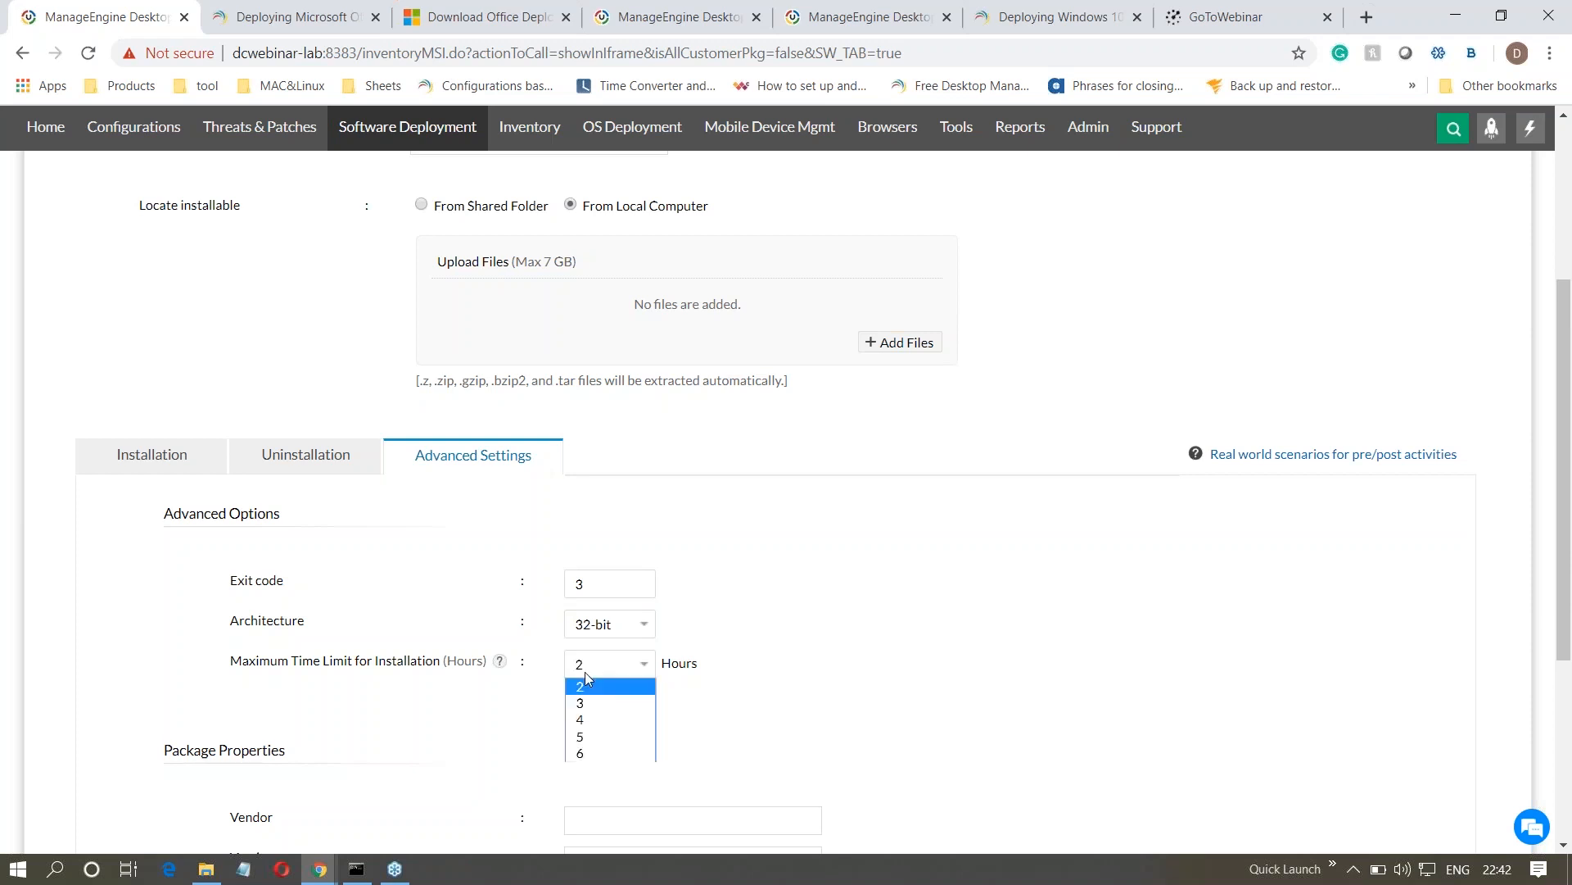
click(589, 704)
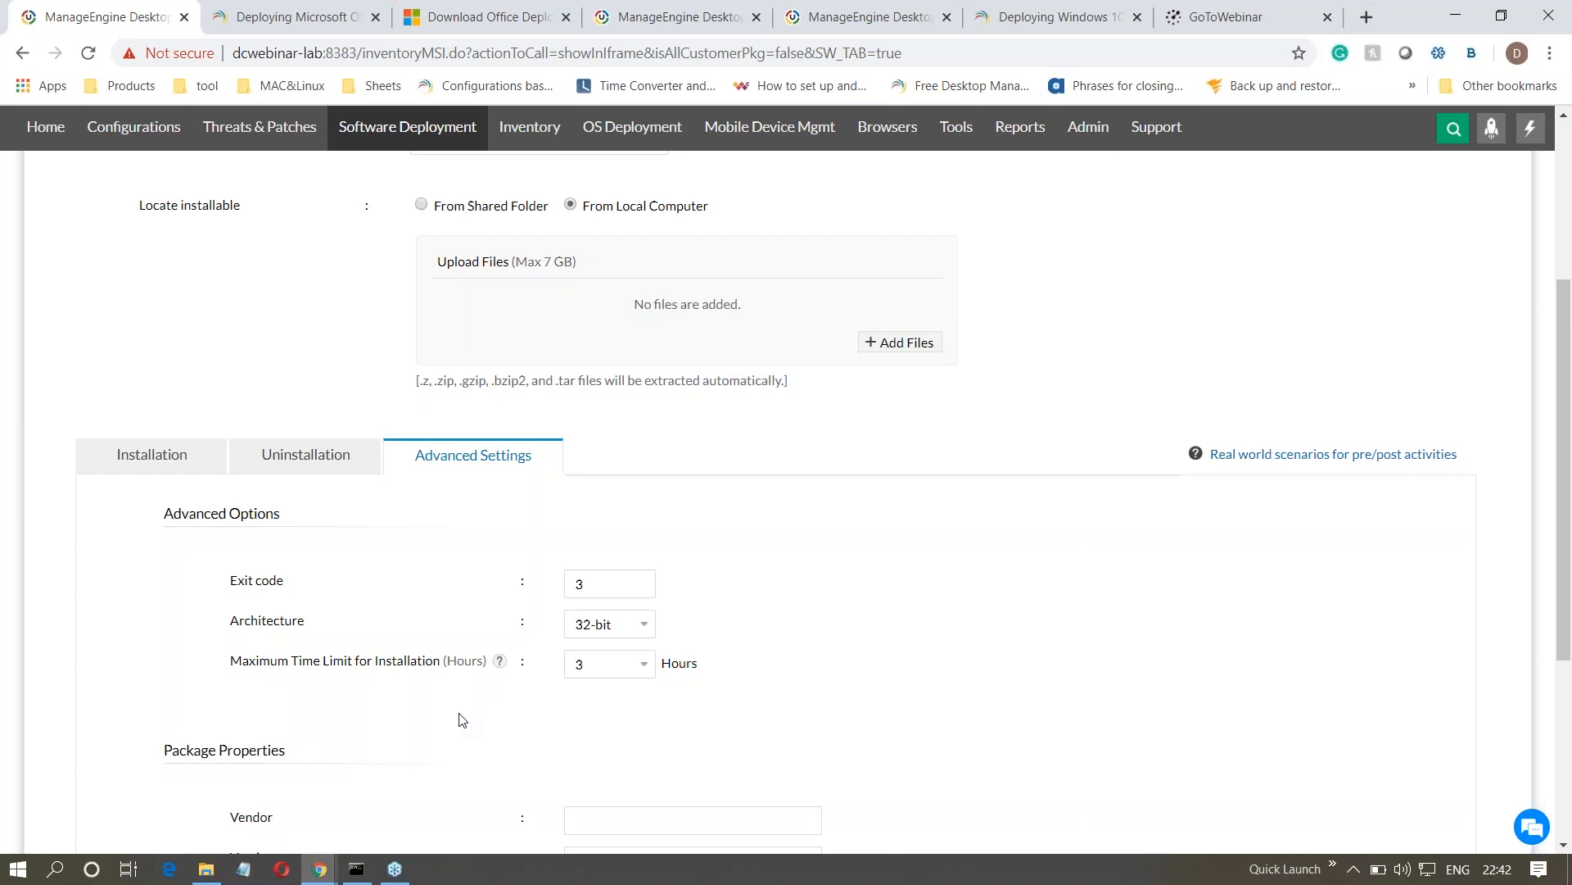
- Add a Check Free Disk Space condition to the installation's pre-deployment activities and open its settings
click(116, 472)
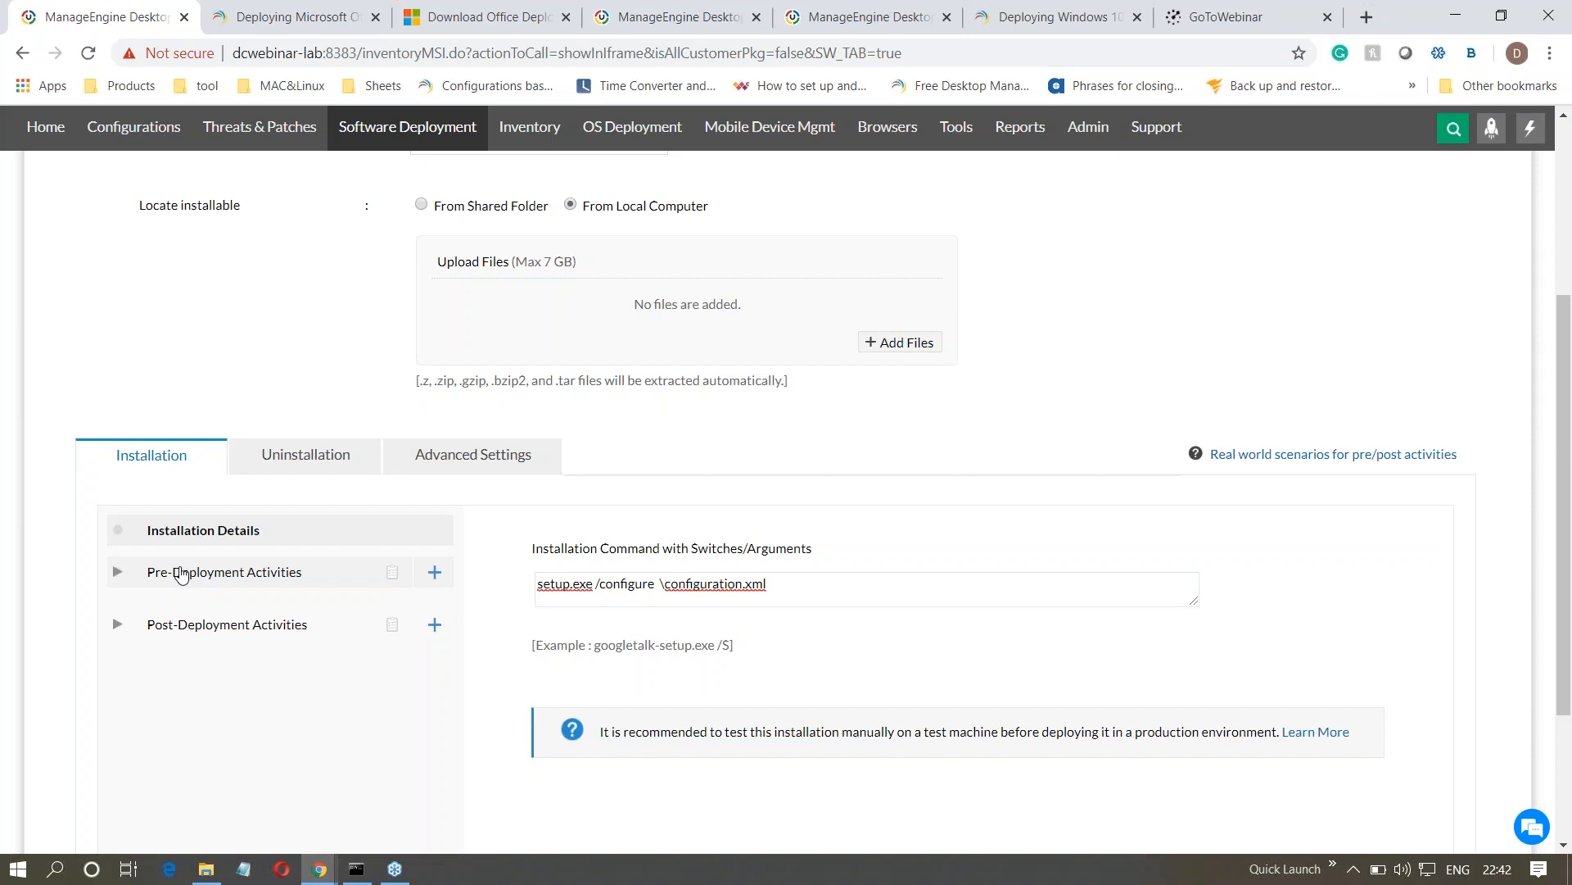
click(182, 573)
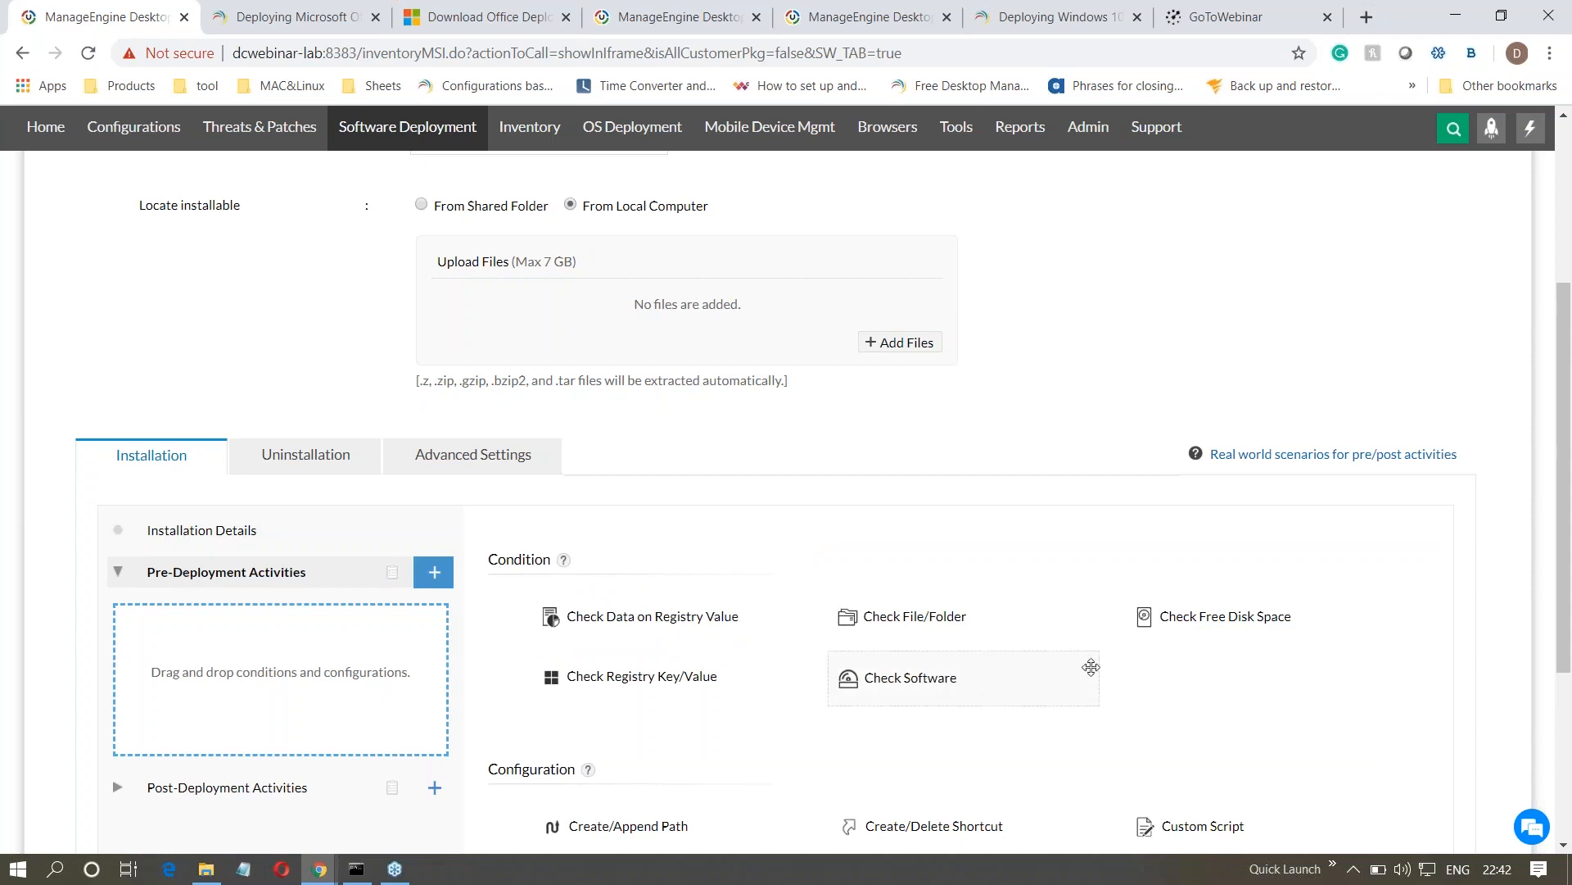
drag(1176, 616, 168, 671)
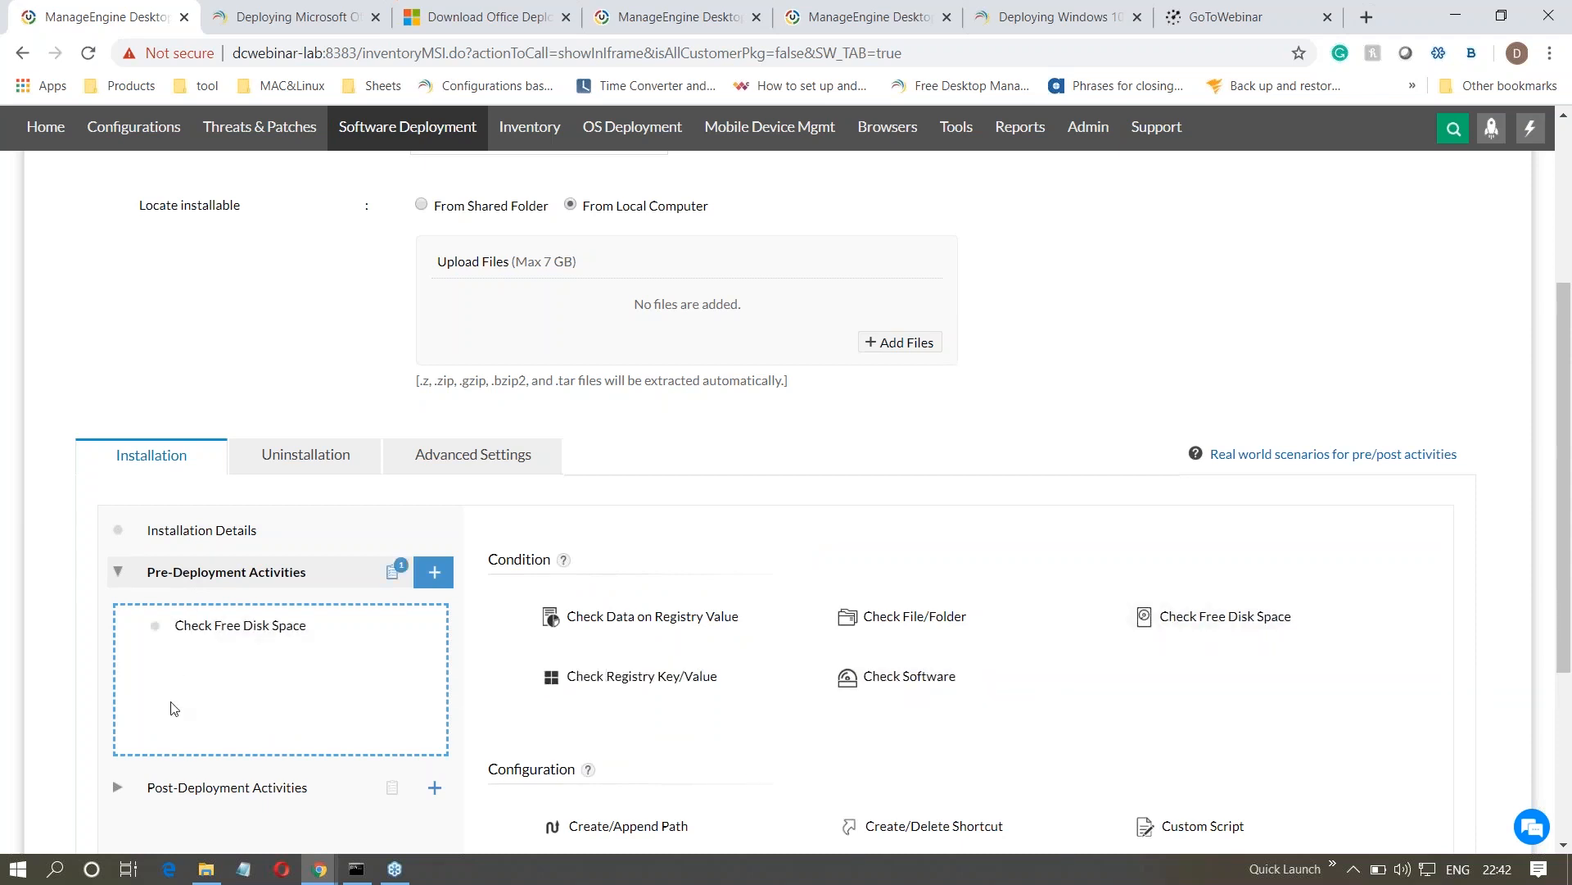
click(199, 639)
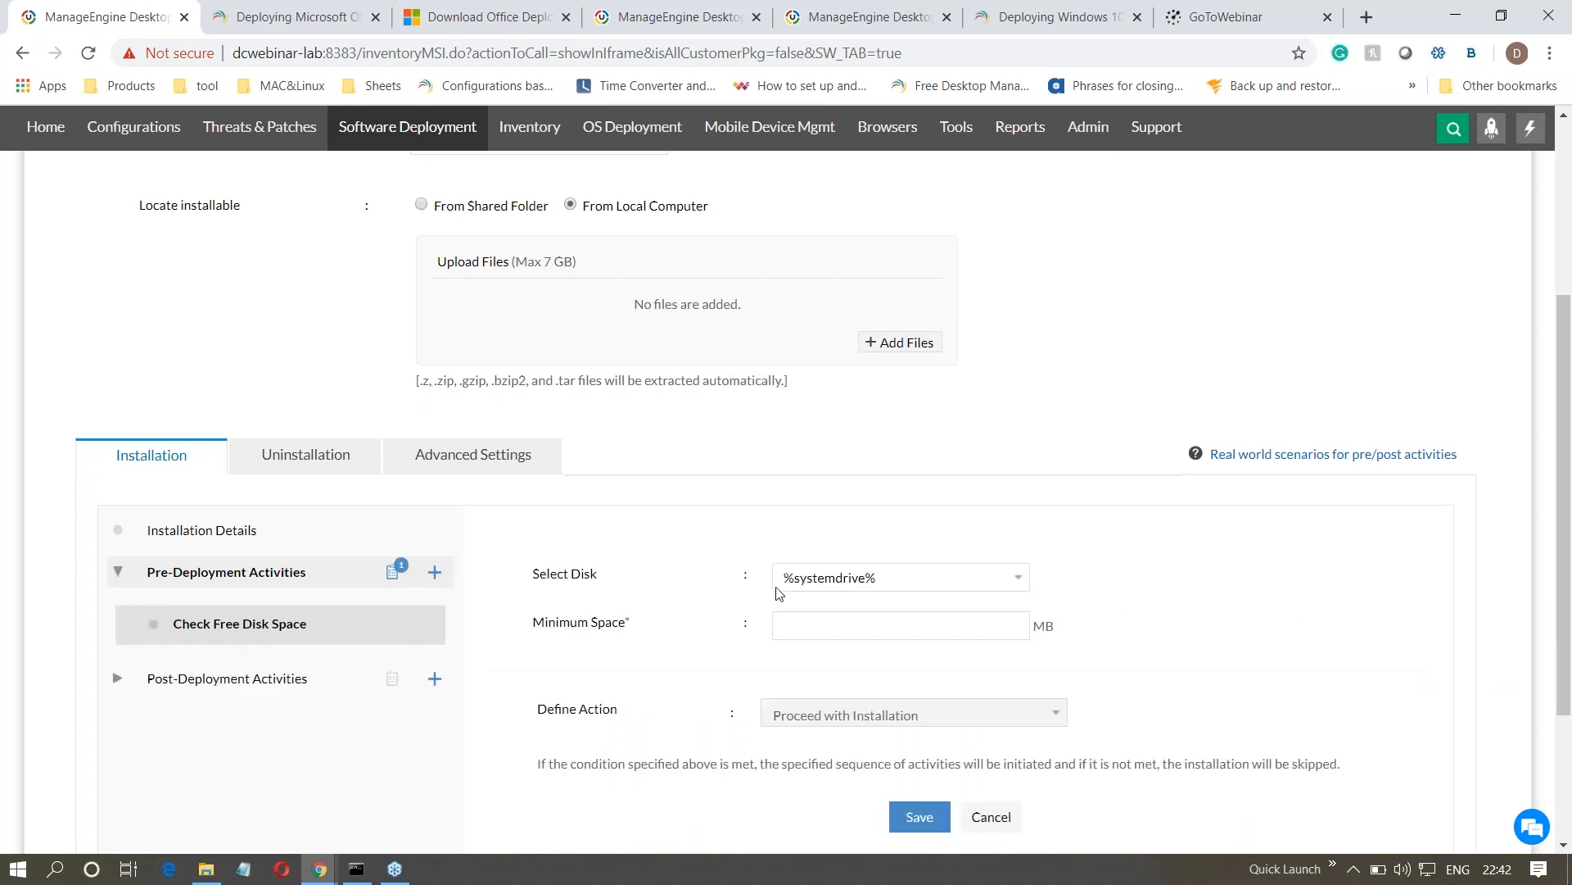
- Set the free disk space check to disk C with a minimum space of 1024 MB
click(833, 578)
scroll(848, 271, down, 1)
click(849, 256)
click(842, 625)
text(1024)
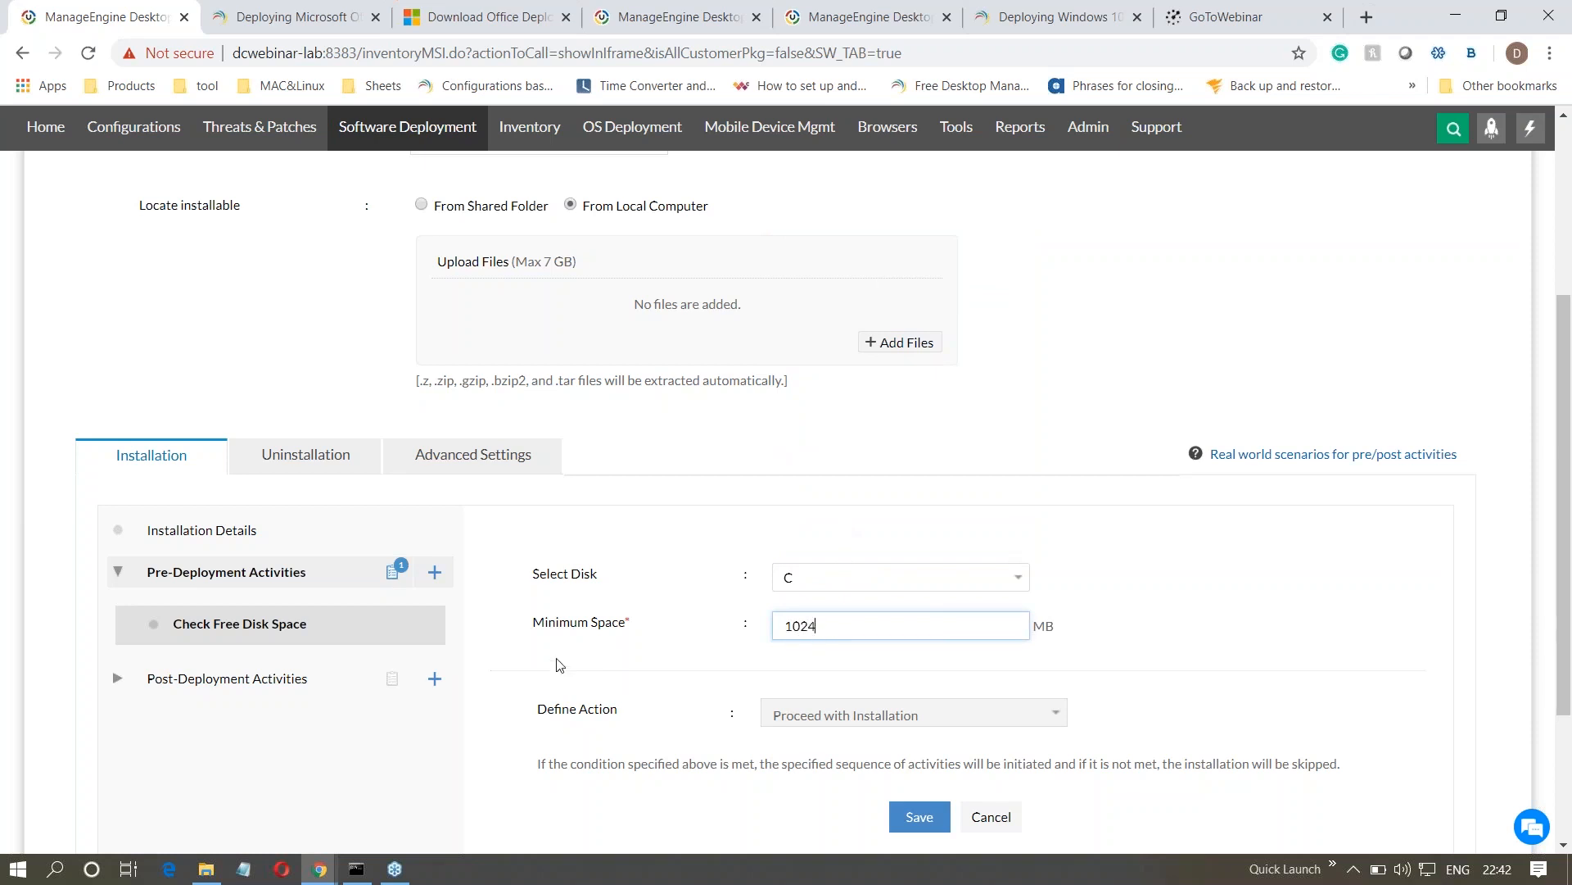
scroll(559, 664, down, 1)
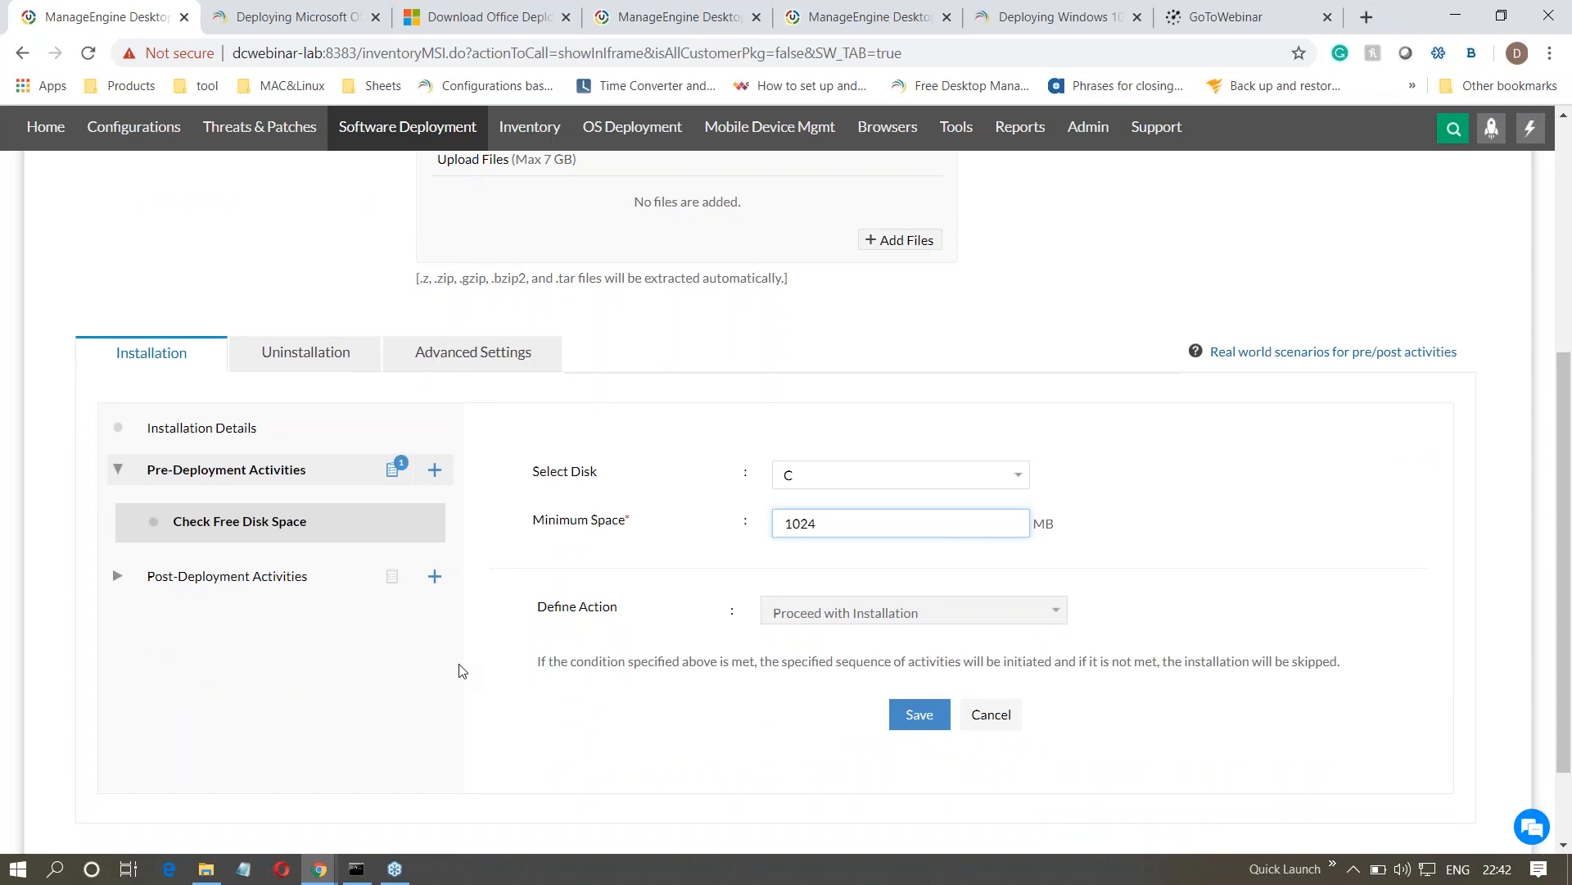
- Review the conditions and configurations offered for pre-deployment and post-deployment activities, and cancel the package form
click(435, 482)
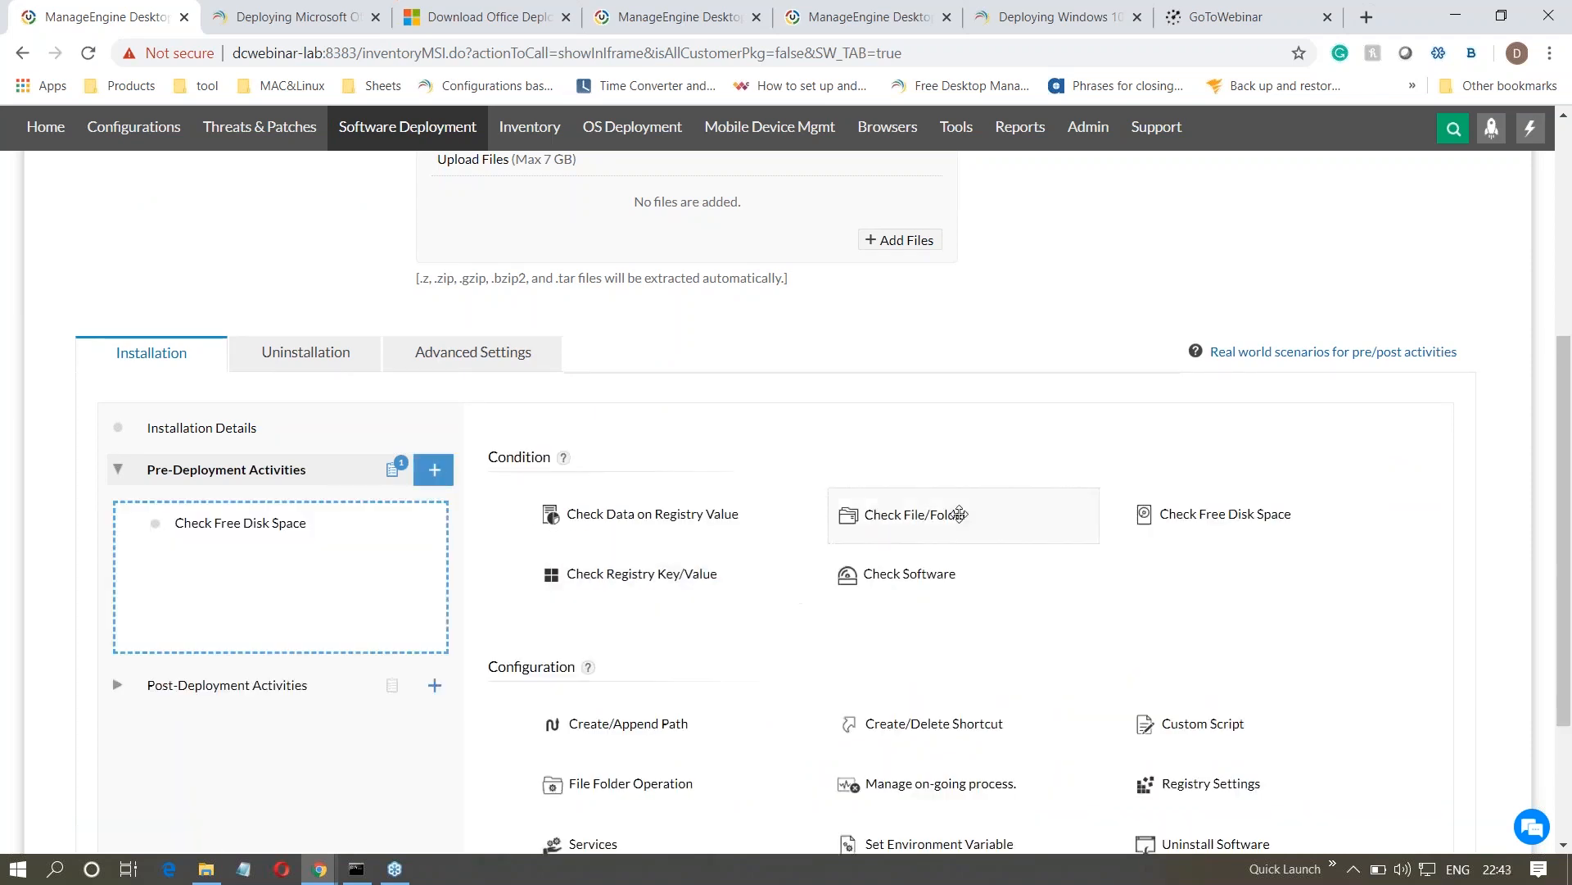
scroll(993, 631, down, 2)
scroll(992, 631, down, 1)
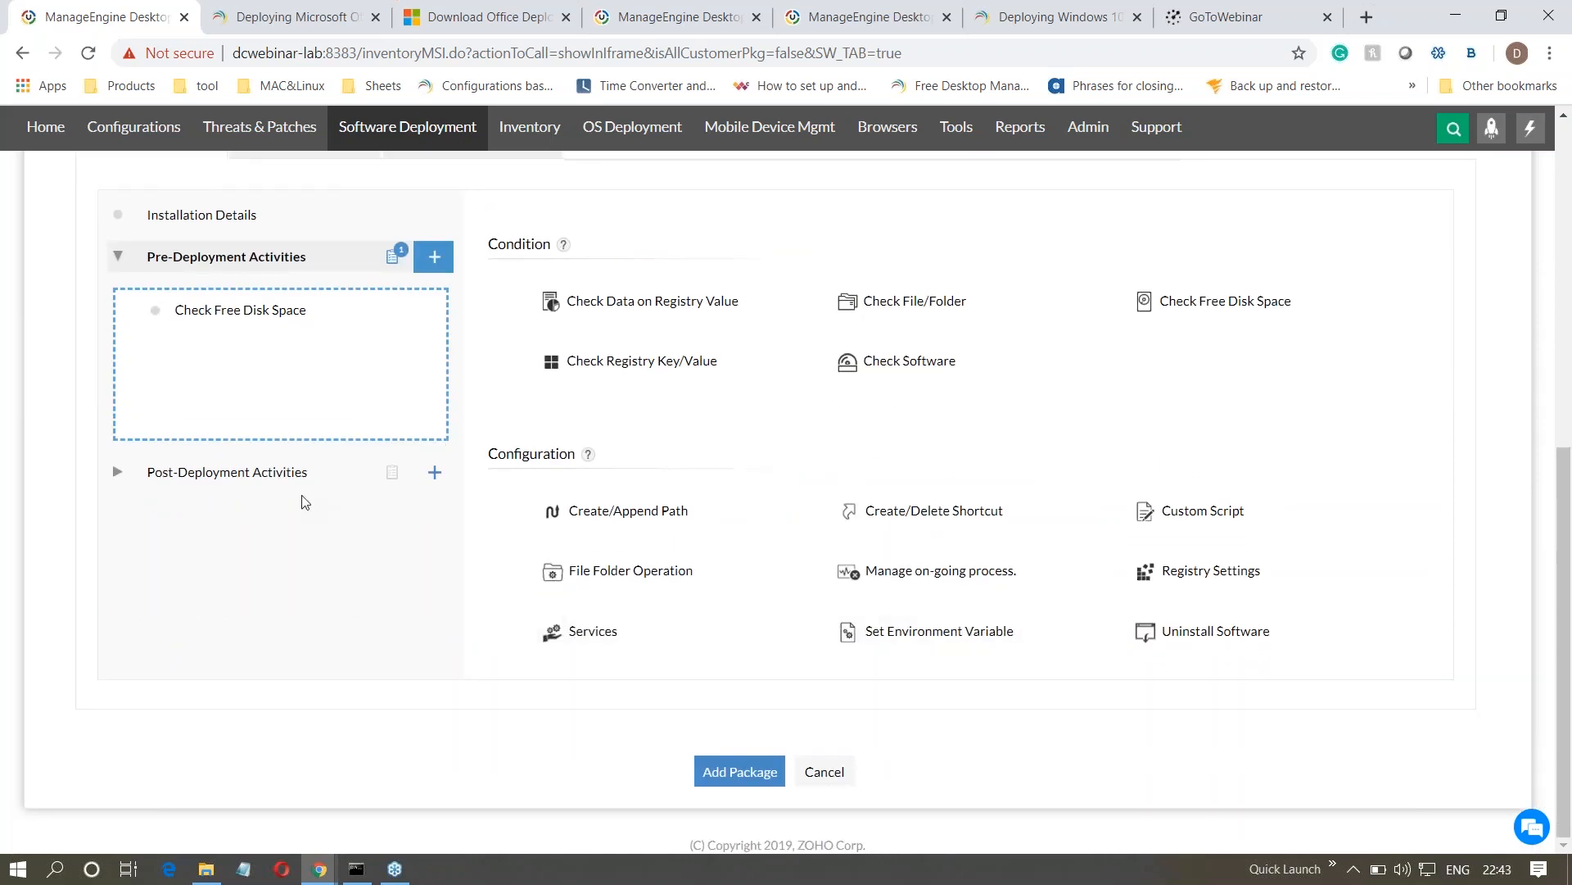
click(280, 476)
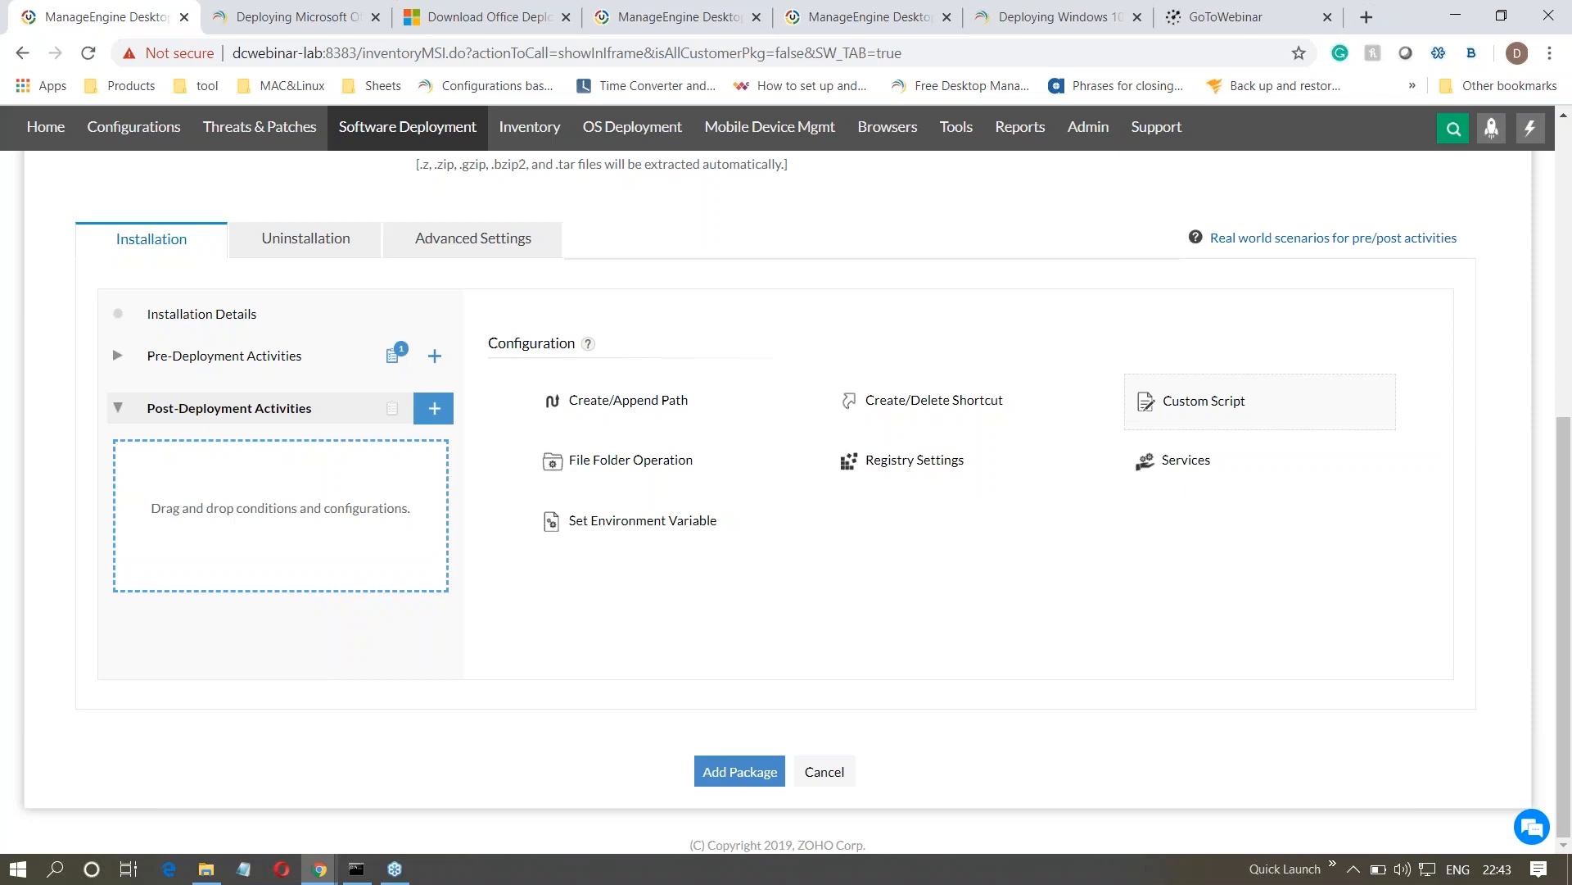
scroll(672, 636, up, 1)
scroll(673, 635, down, 1)
click(827, 772)
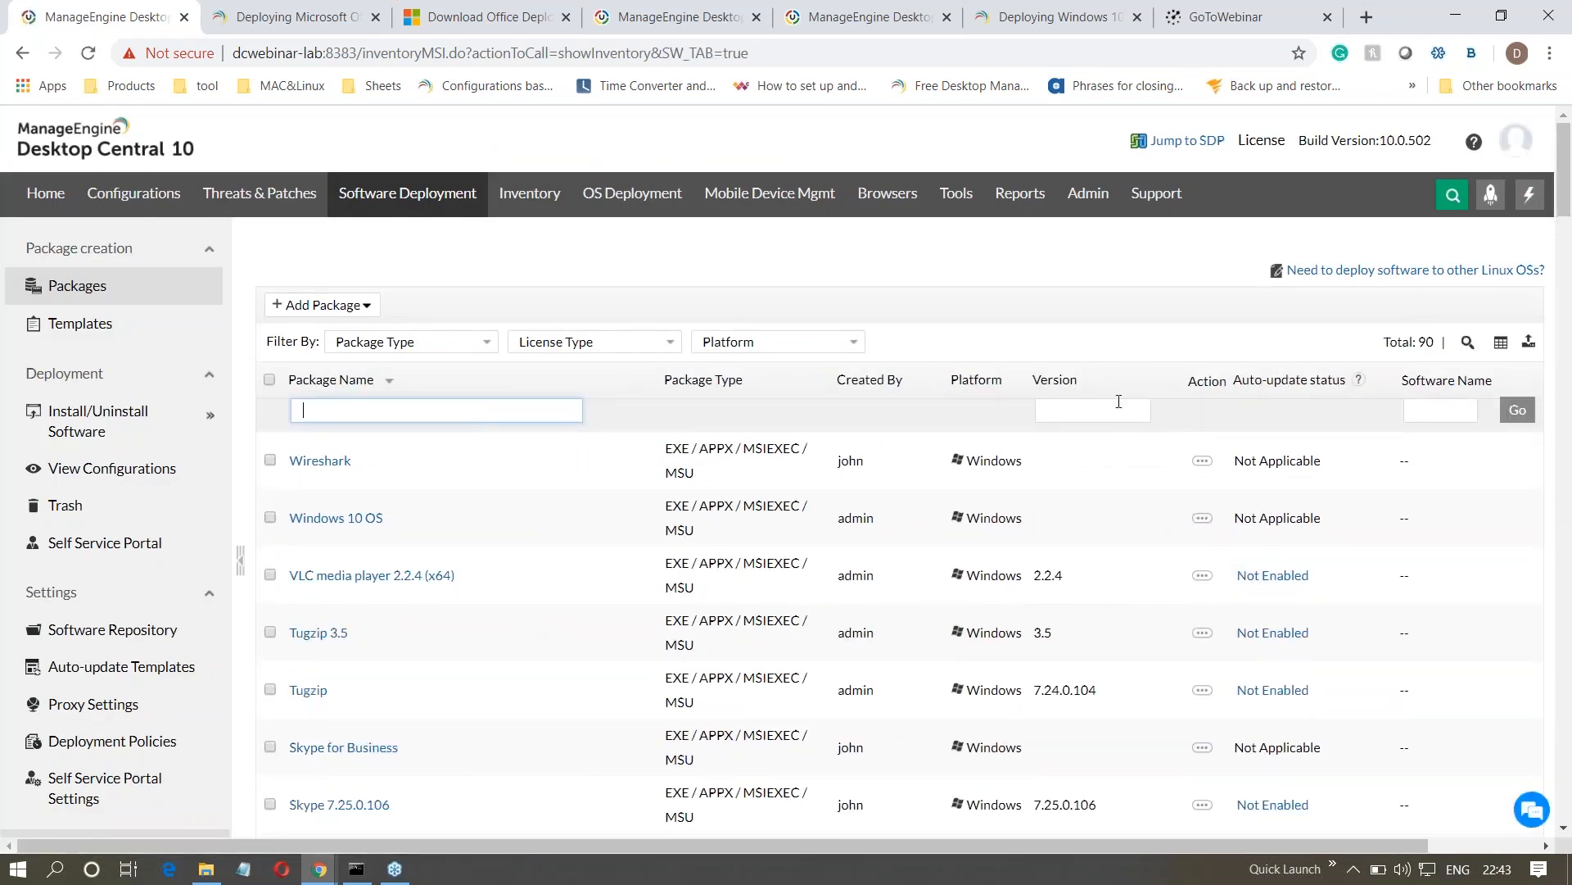
- Filter the packages by 365, select Office 365, and start a Windows computer configuration to install or uninstall it
text(365)
key(Return)
click(270, 448)
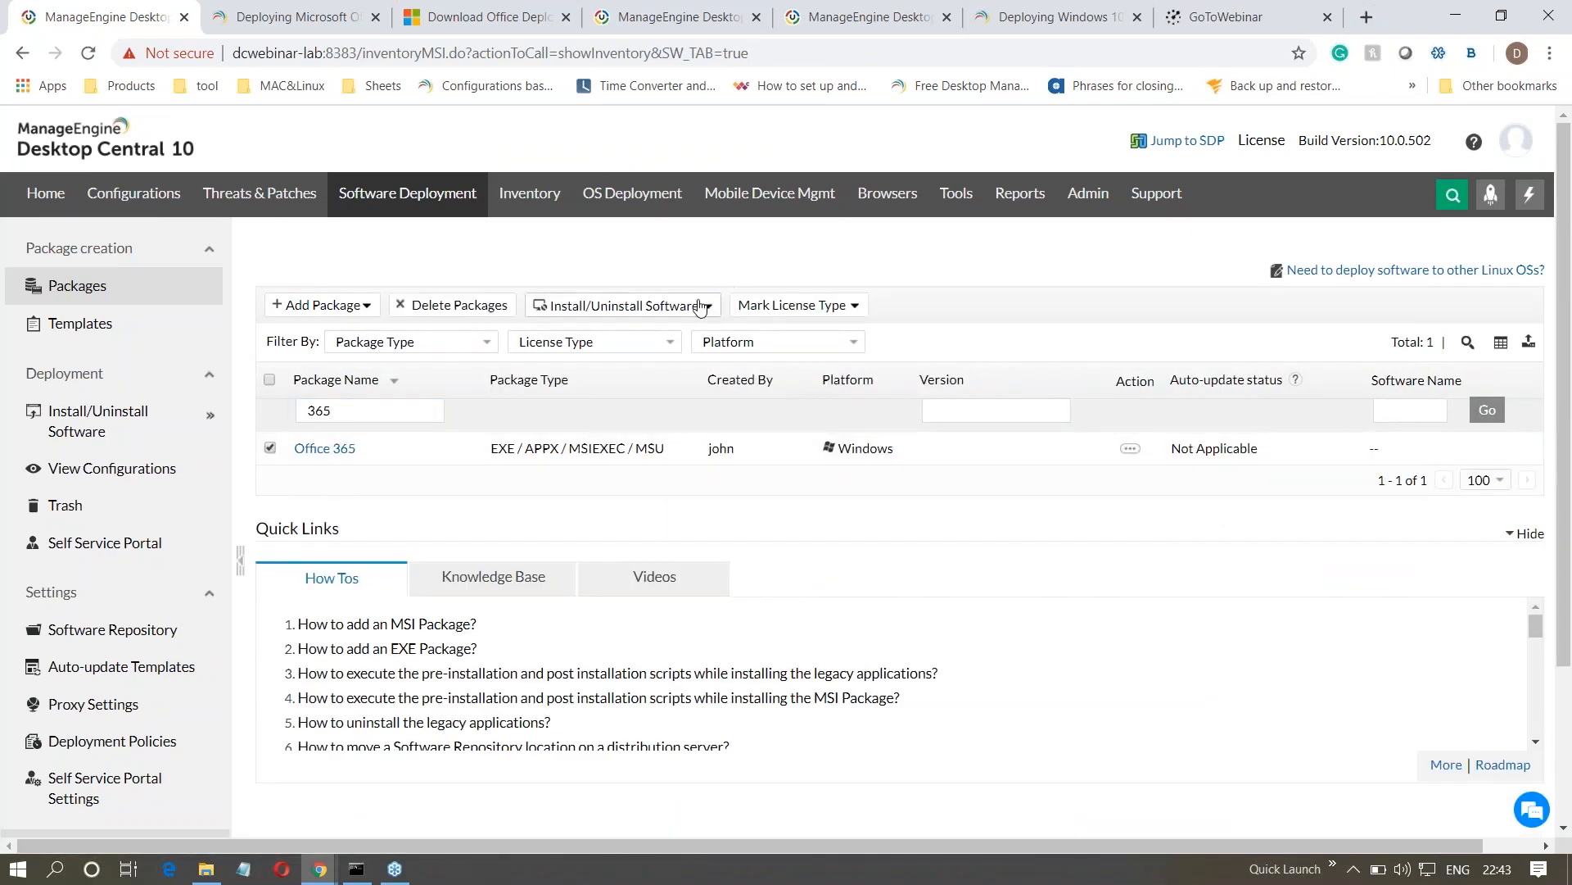
click(700, 306)
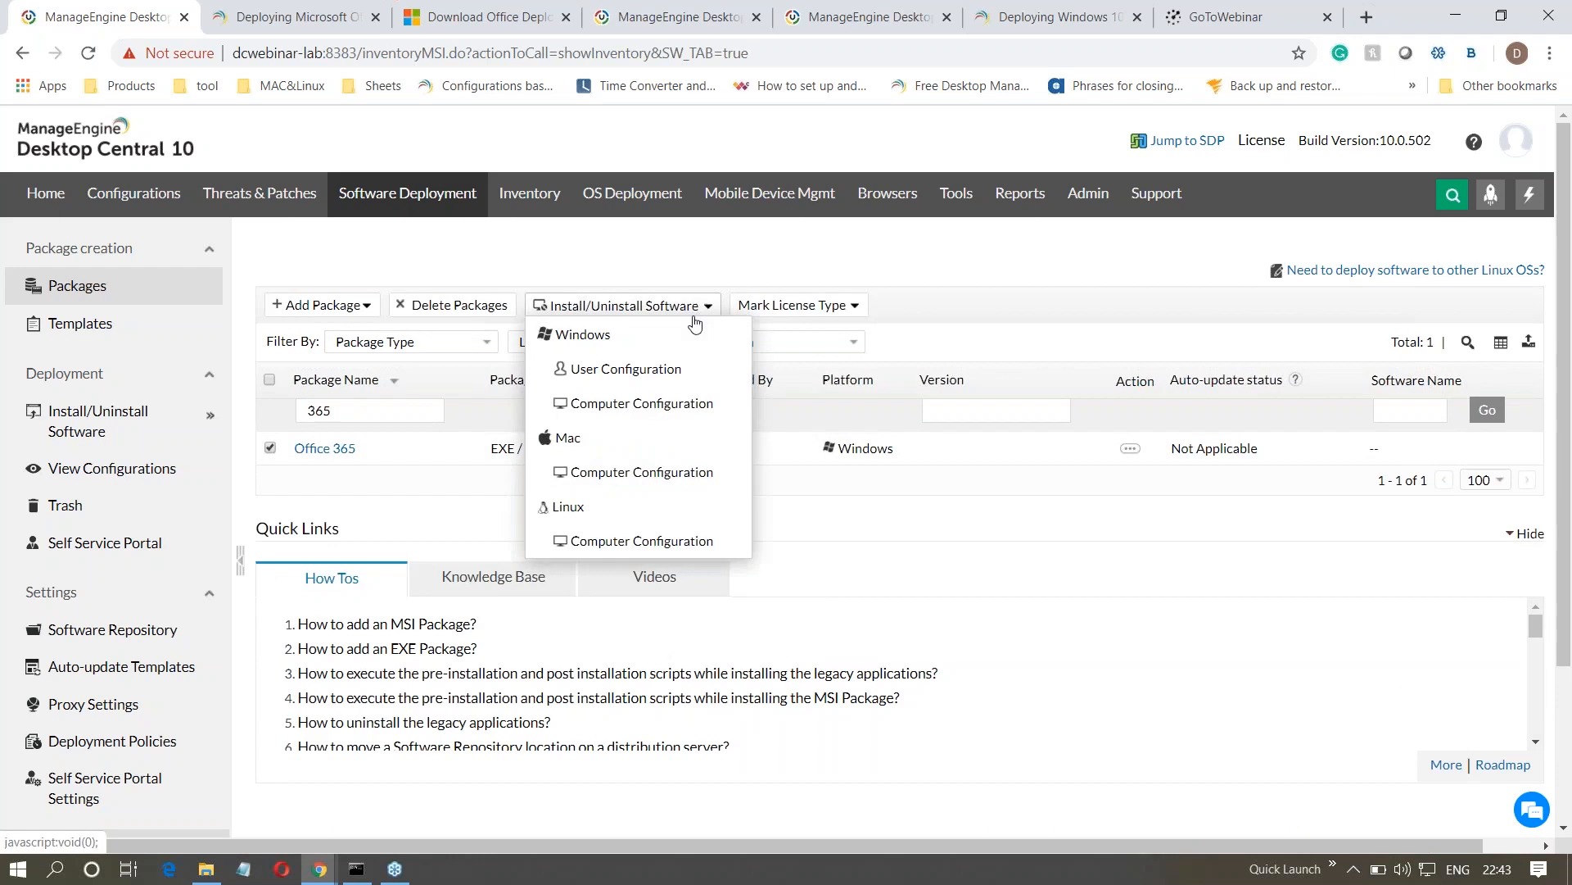
click(659, 419)
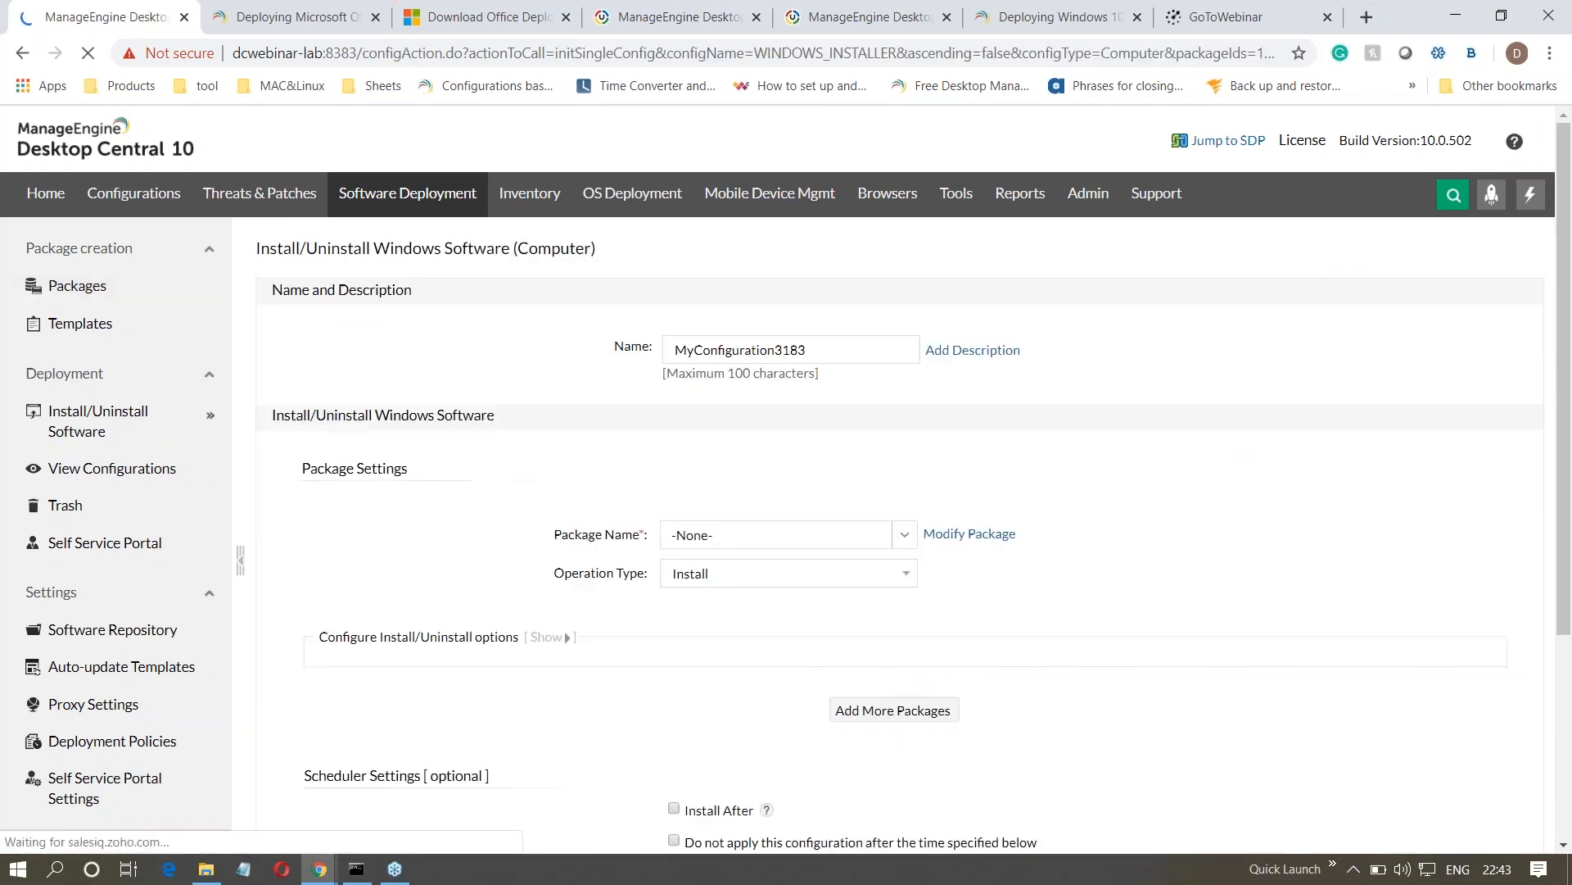
- Name the configuration office 365 and check the operation types, keeping Install
drag(807, 350, 669, 354)
text(office 365)
click(565, 470)
scroll(592, 569, down, 1)
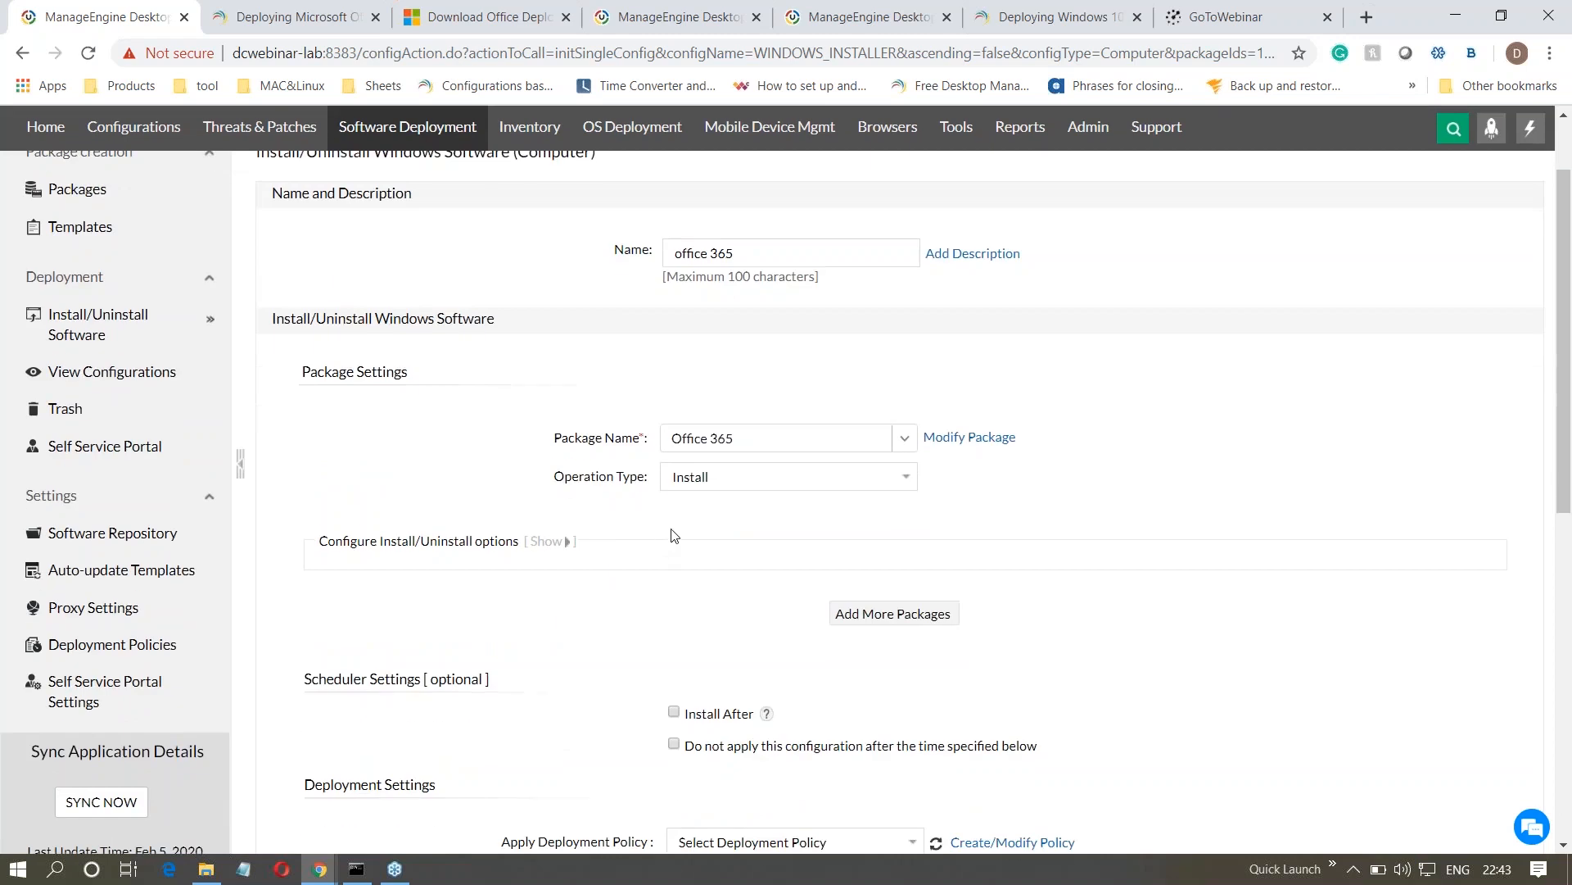
click(706, 481)
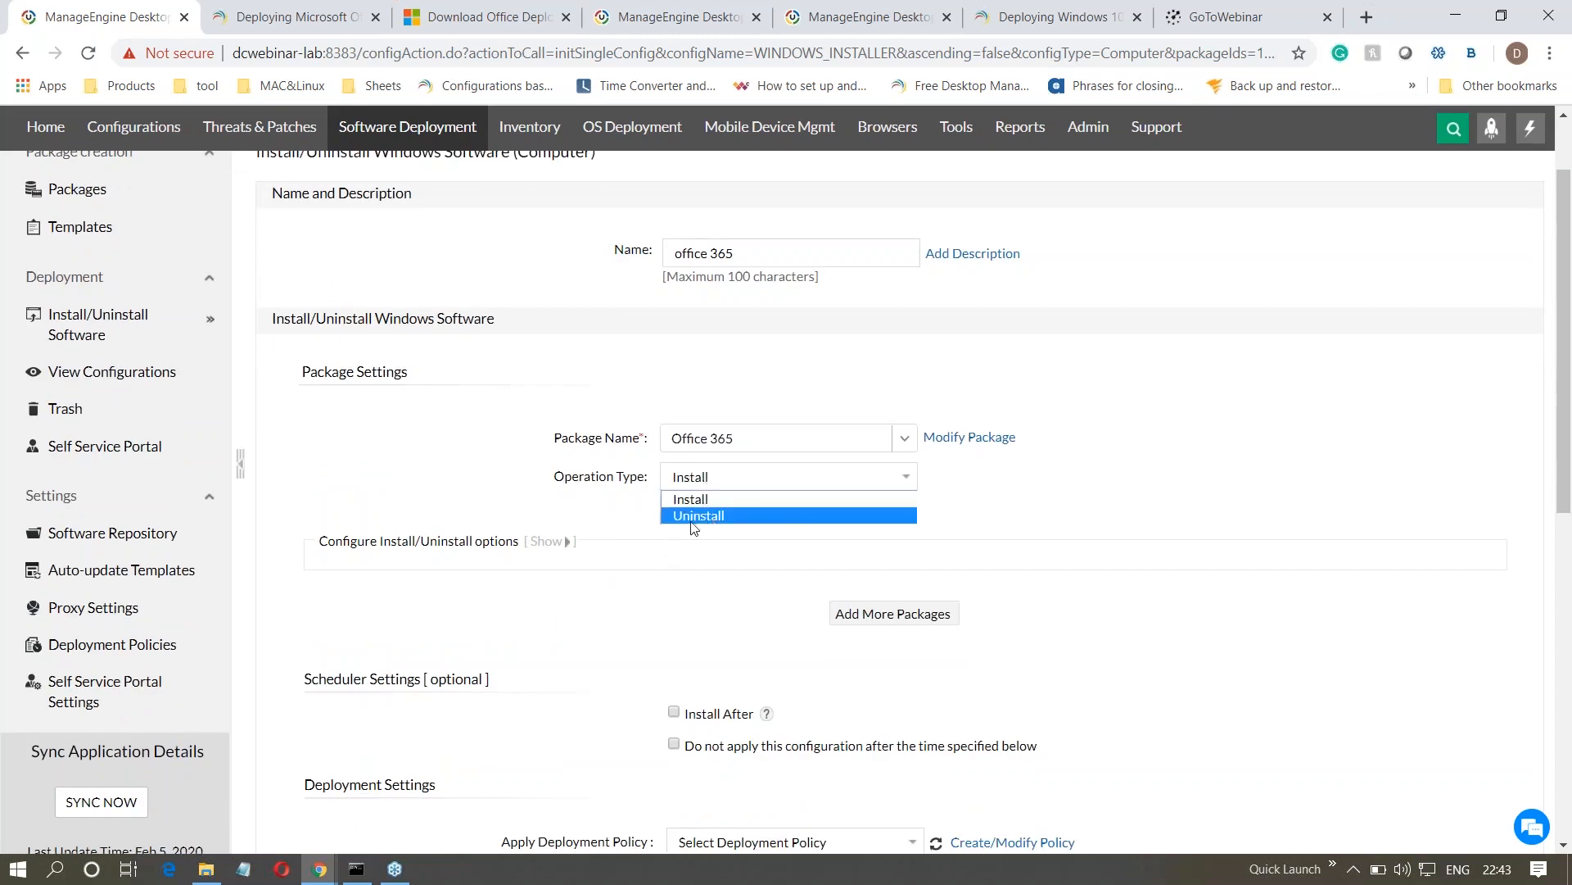
click(622, 515)
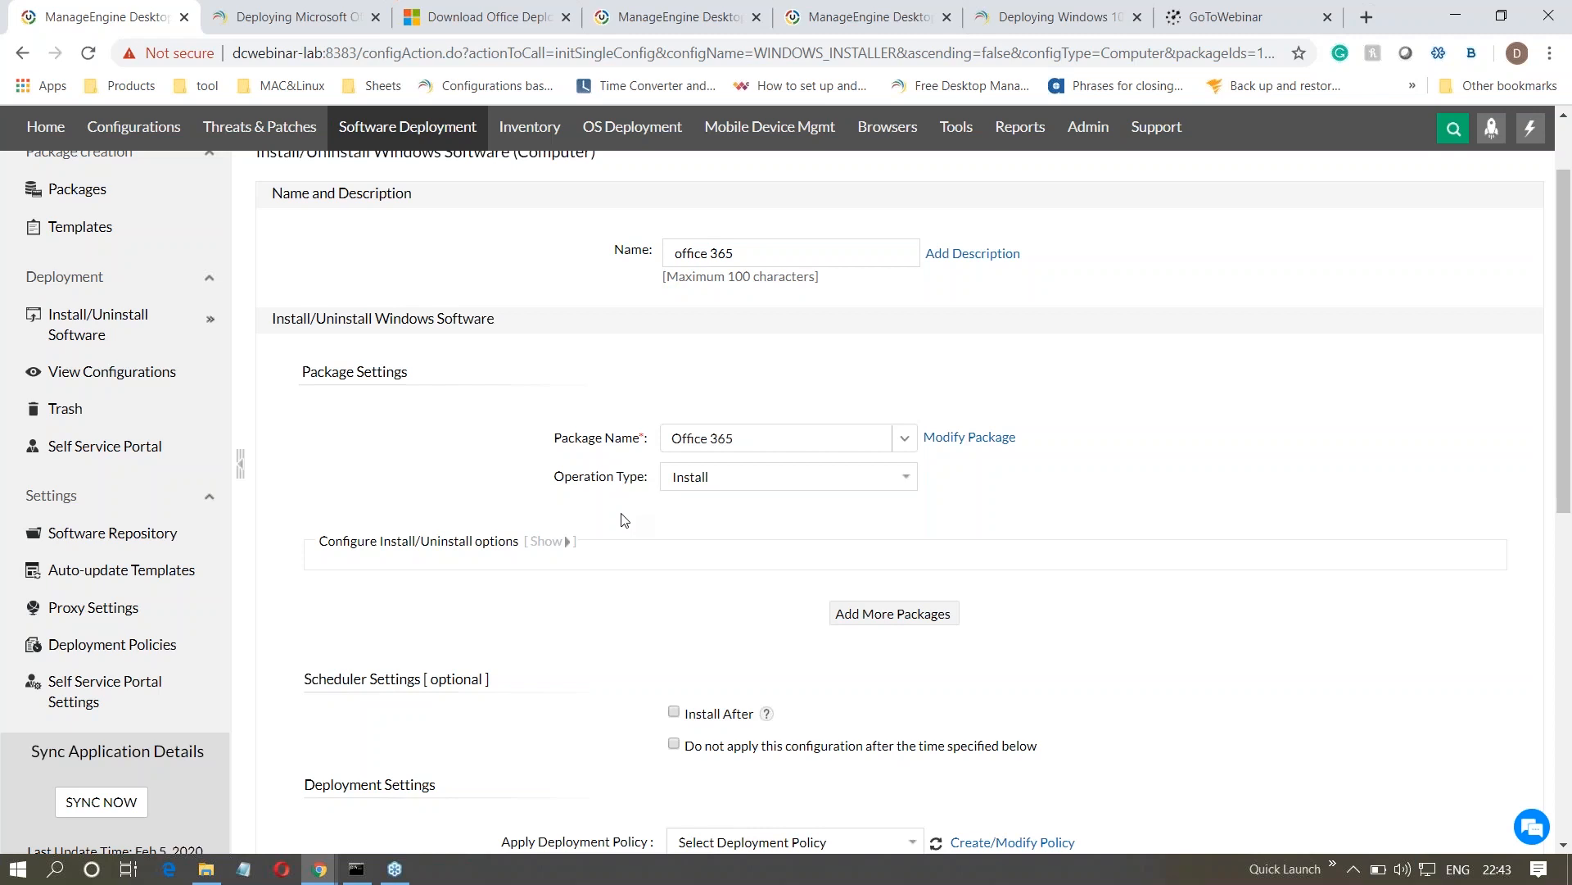
- Apply the Office 365 Deployment policy to the configuration
scroll(622, 520, down, 3)
click(746, 642)
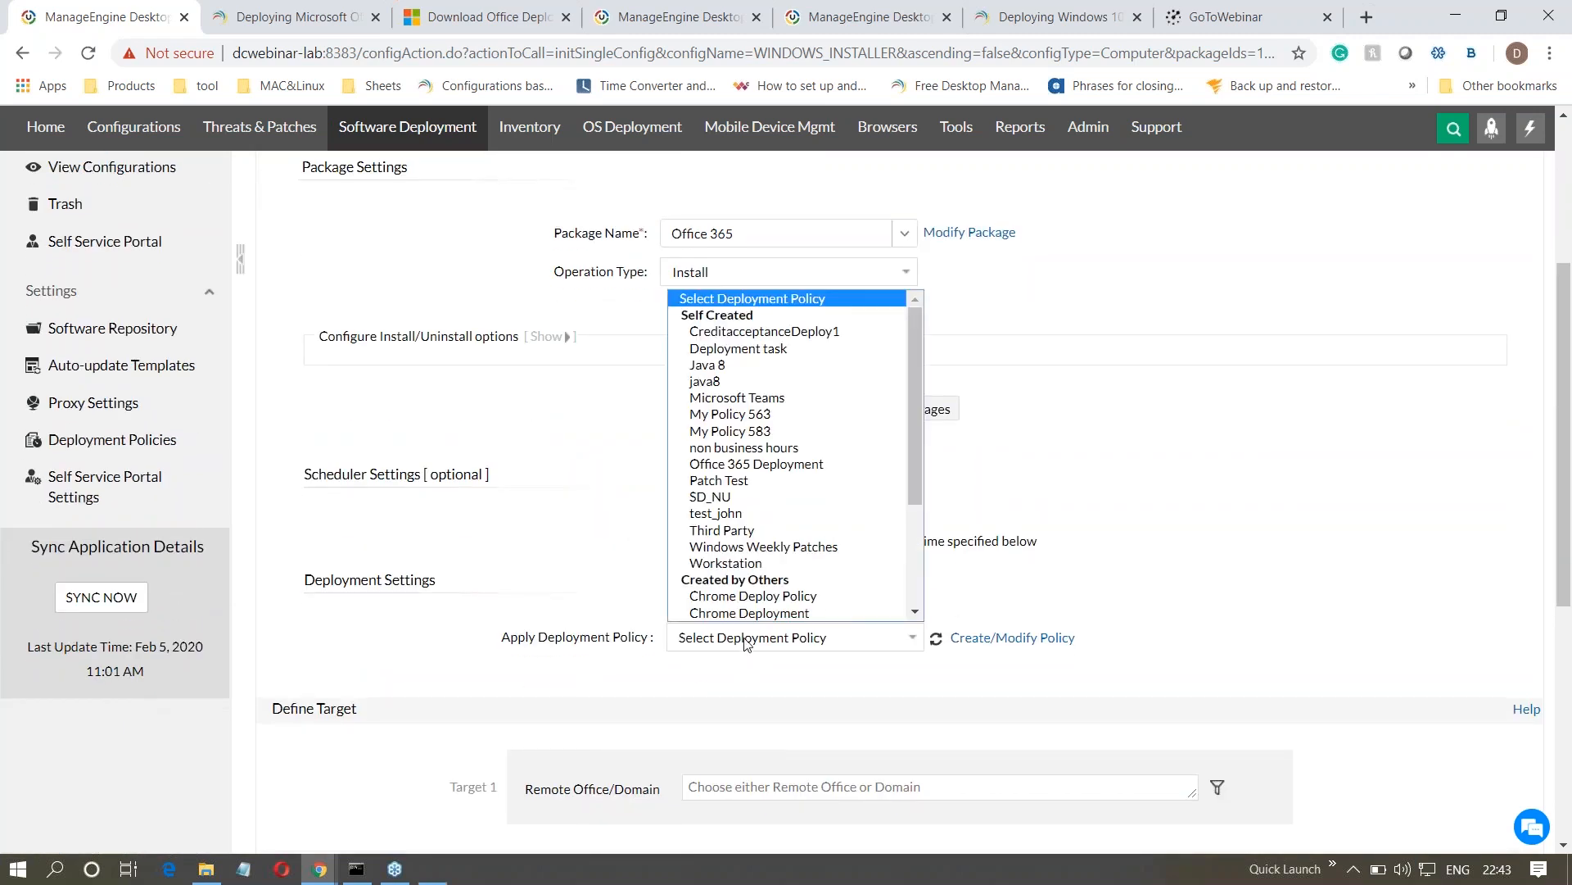
scroll(748, 459, down, 1)
click(768, 434)
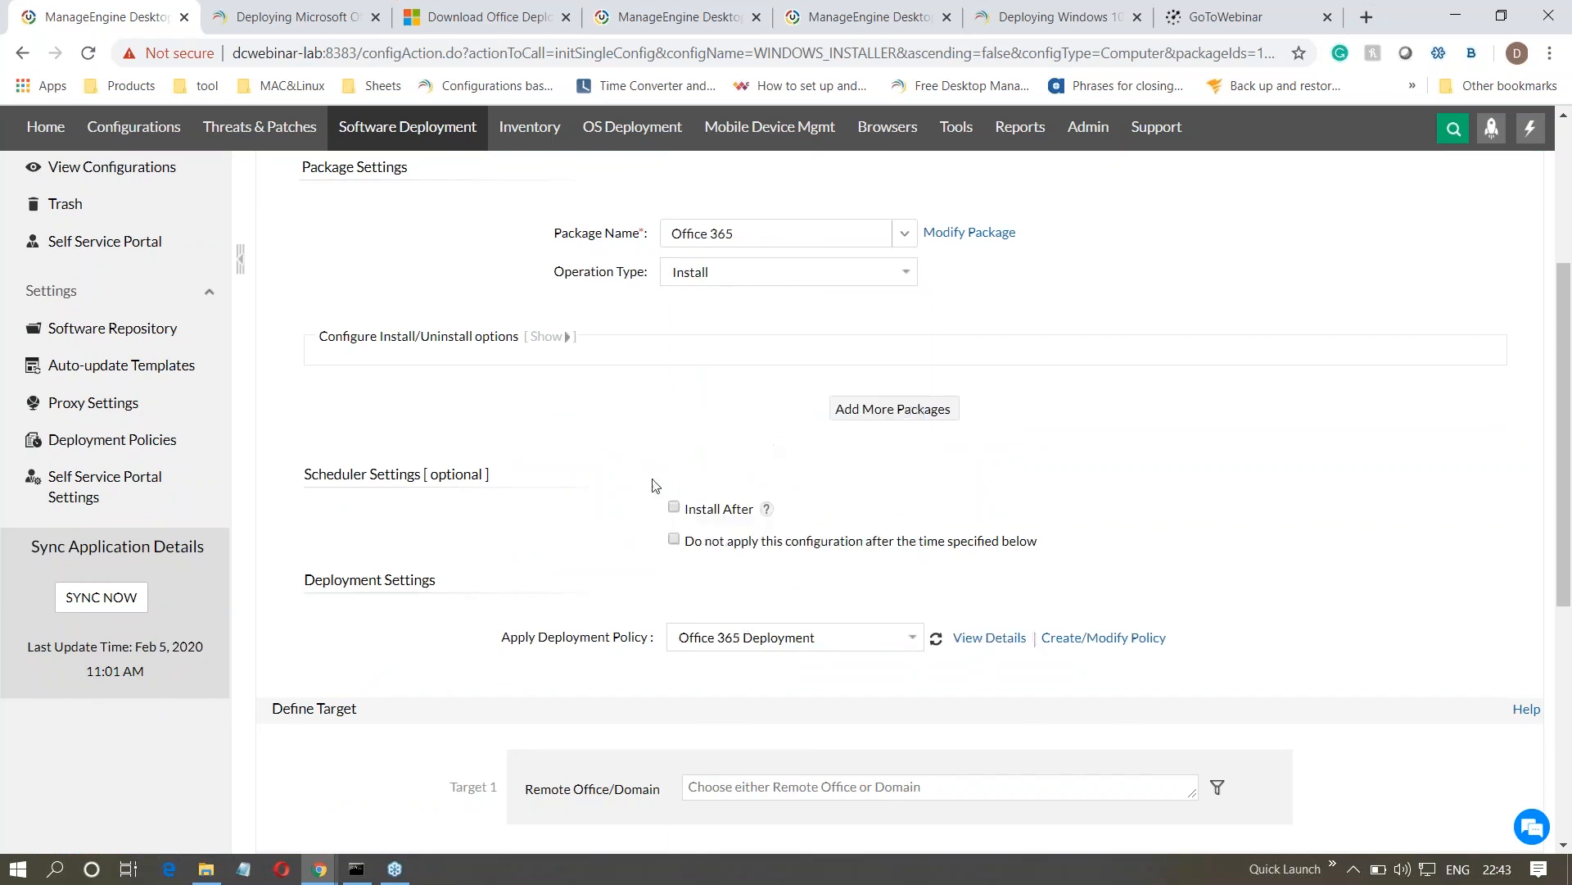
- Define the deployment target as all remote offices
scroll(571, 537, down, 3)
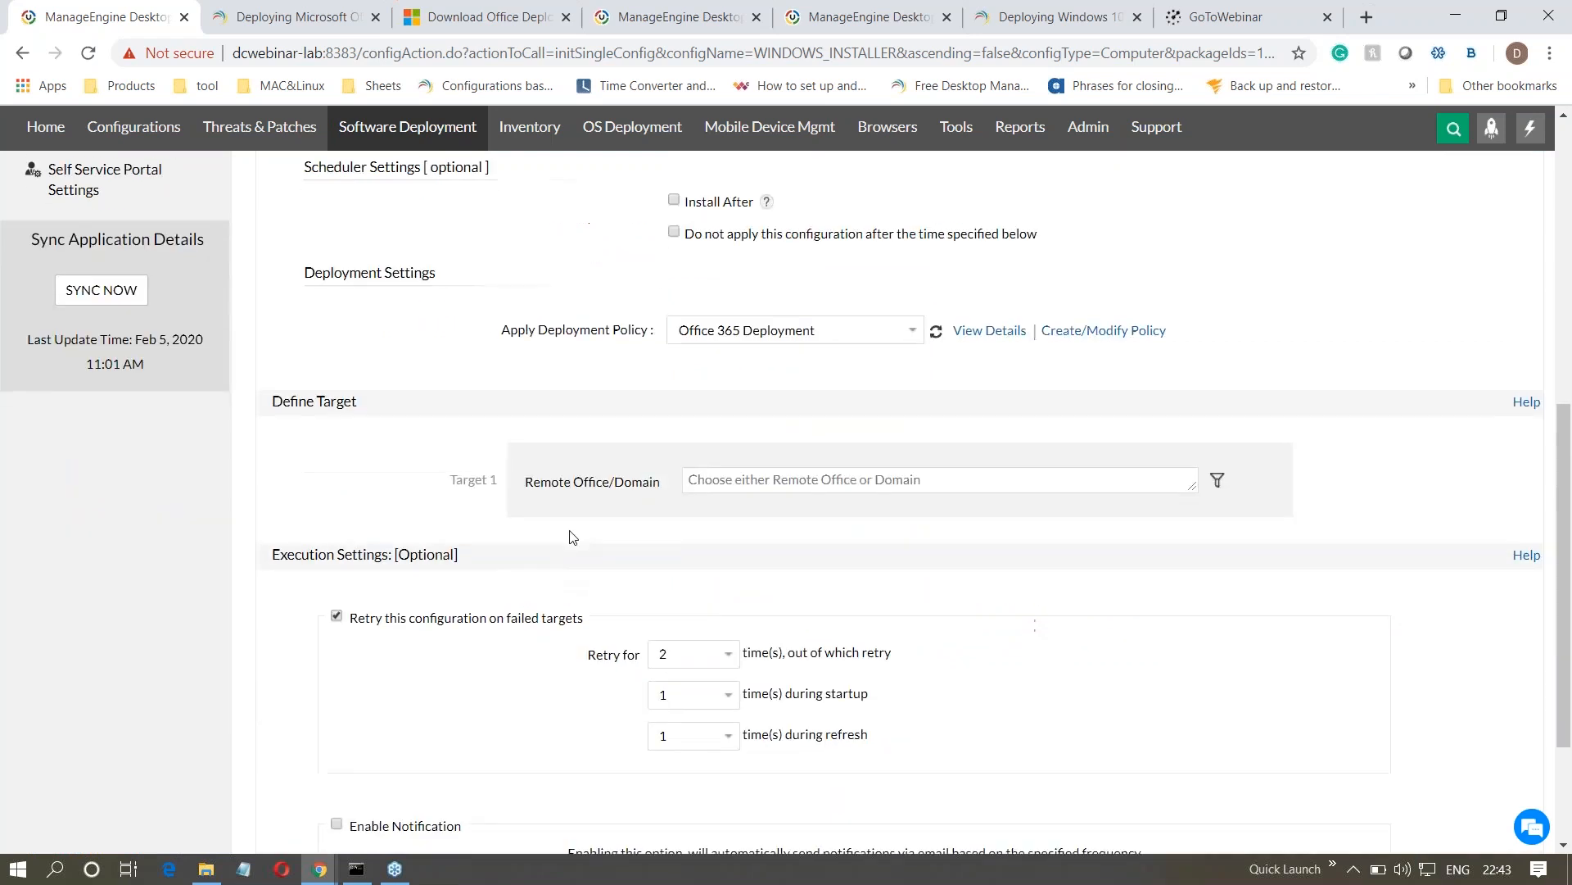
click(791, 485)
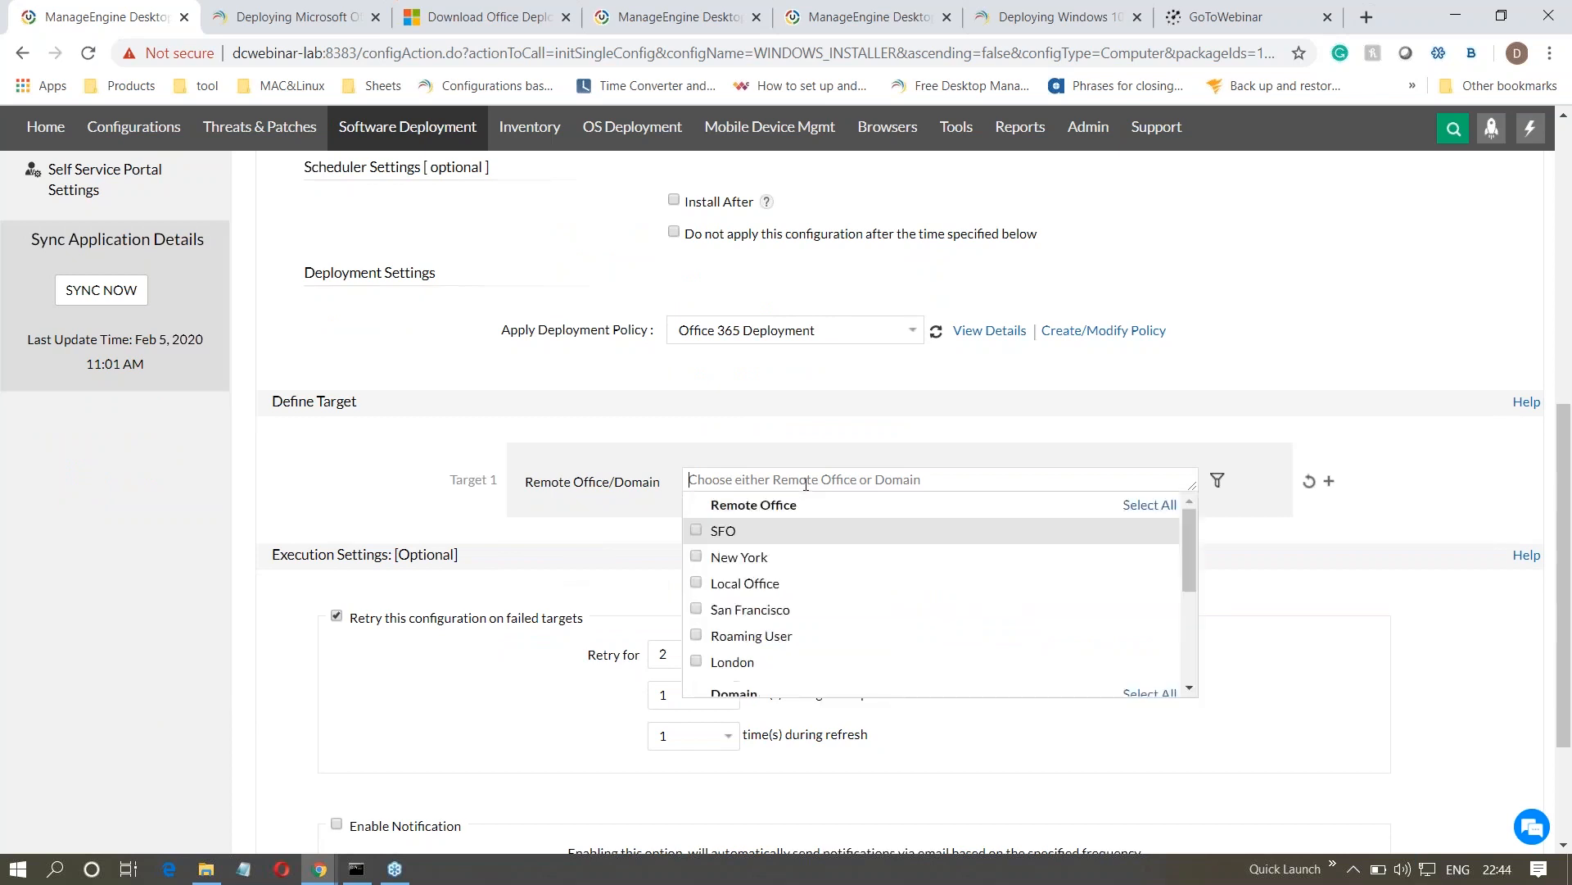
click(1147, 506)
click(1246, 561)
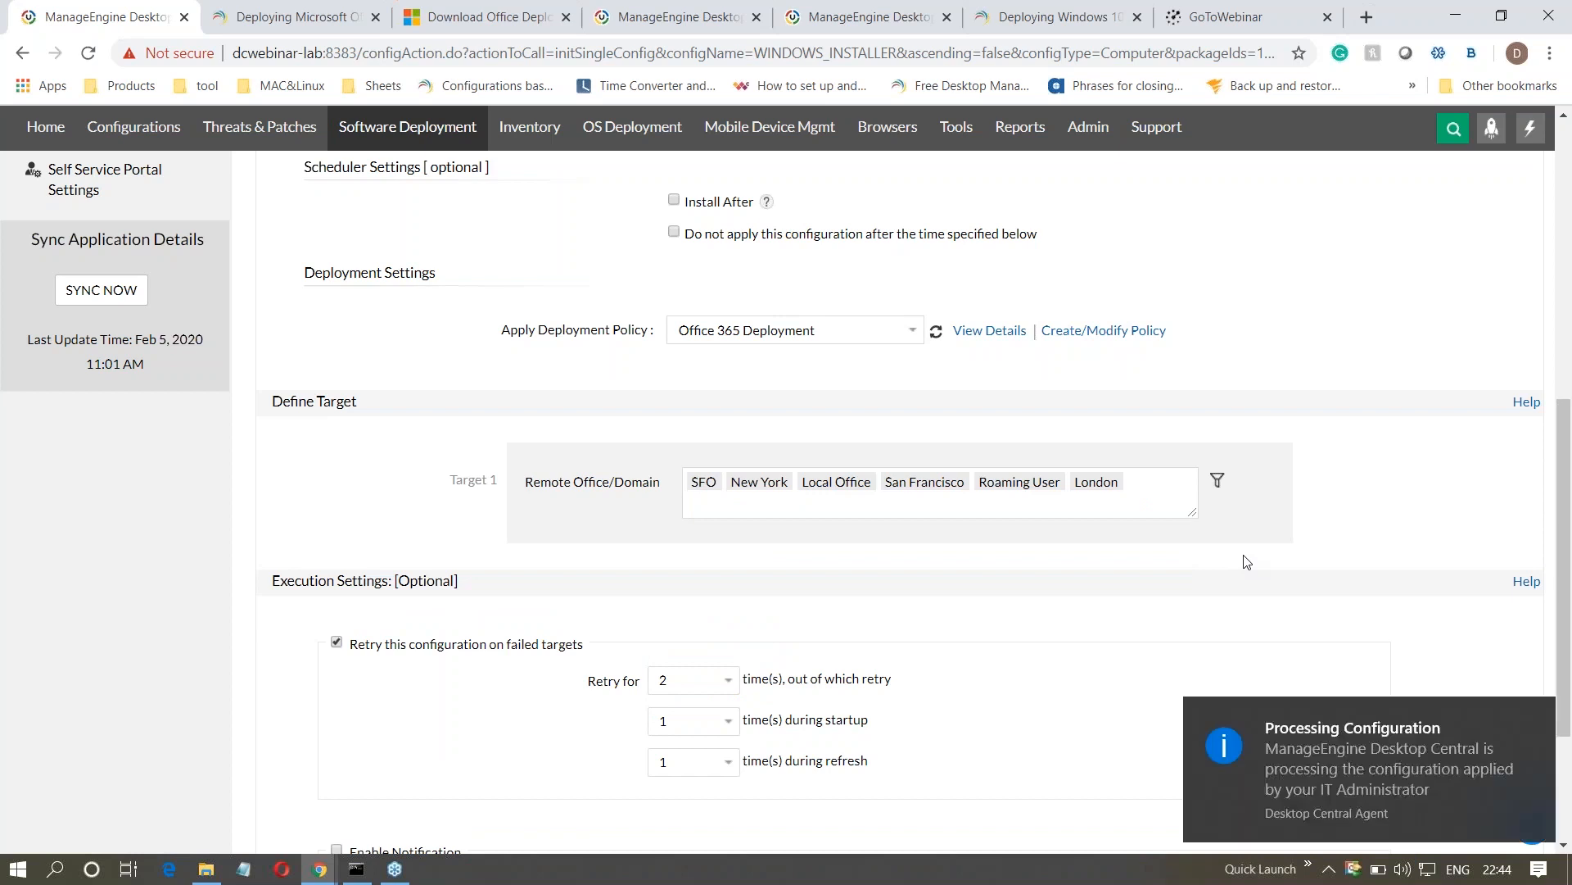
- Add a filter to the target that limits the computers based on Custom Group
click(1217, 483)
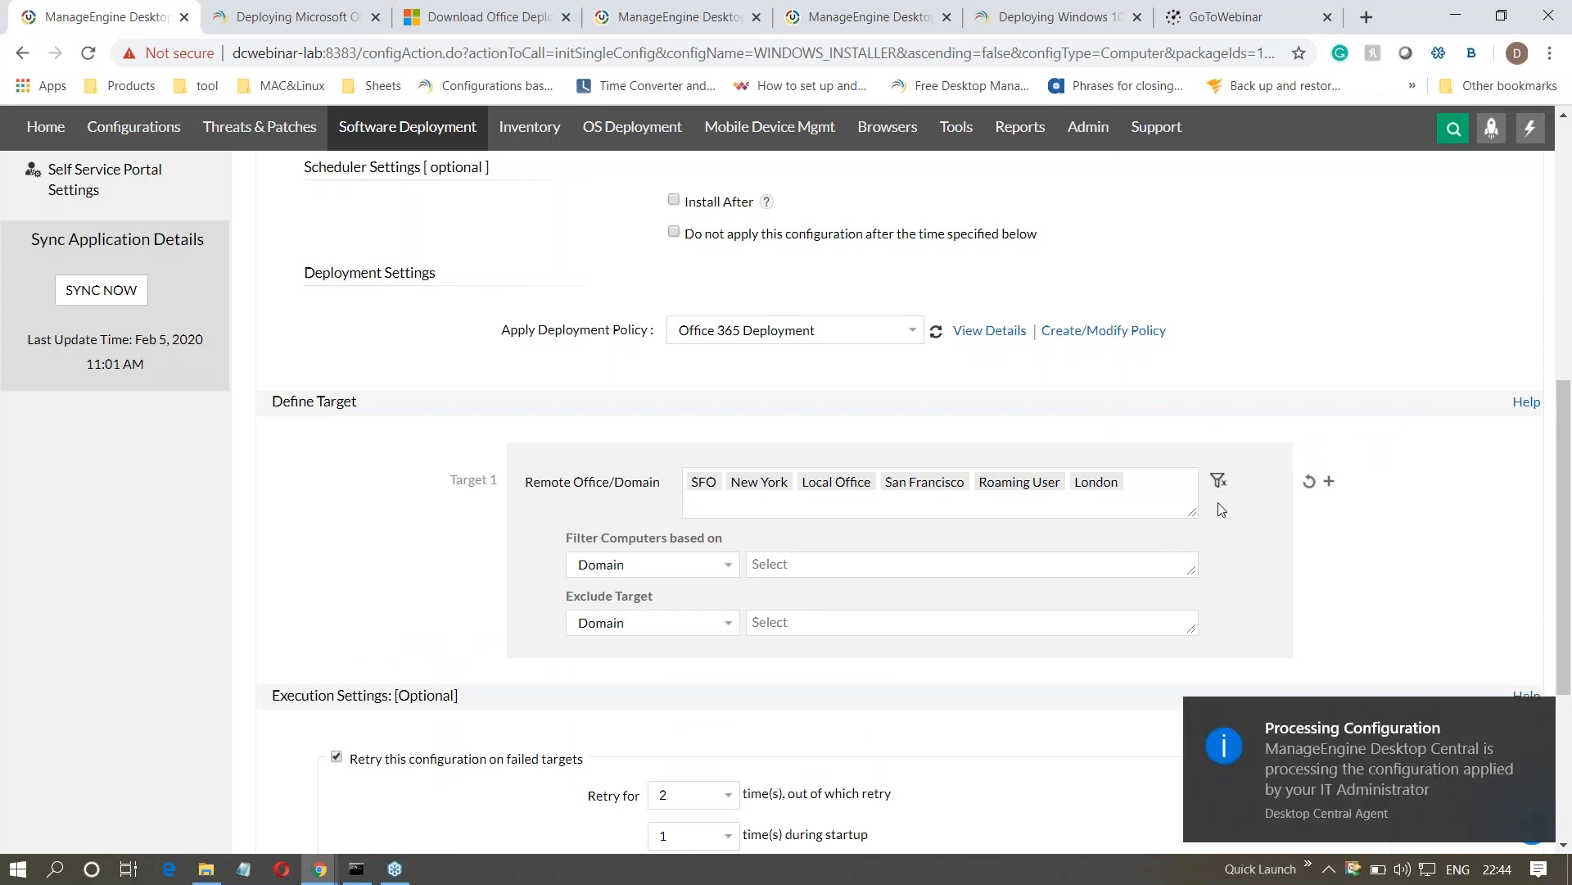
click(683, 567)
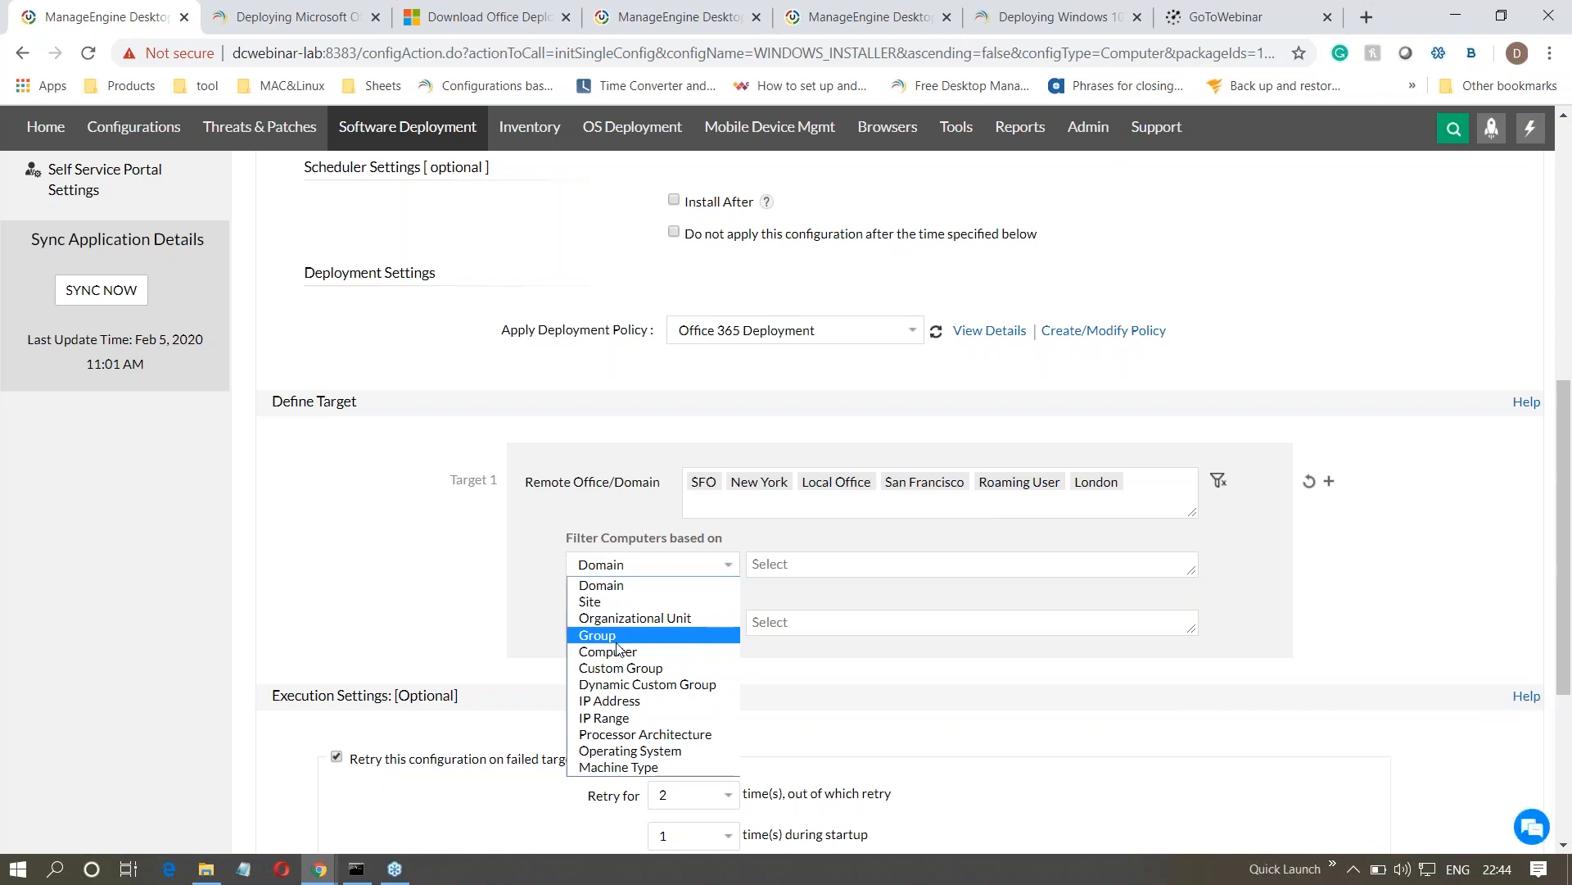
click(620, 667)
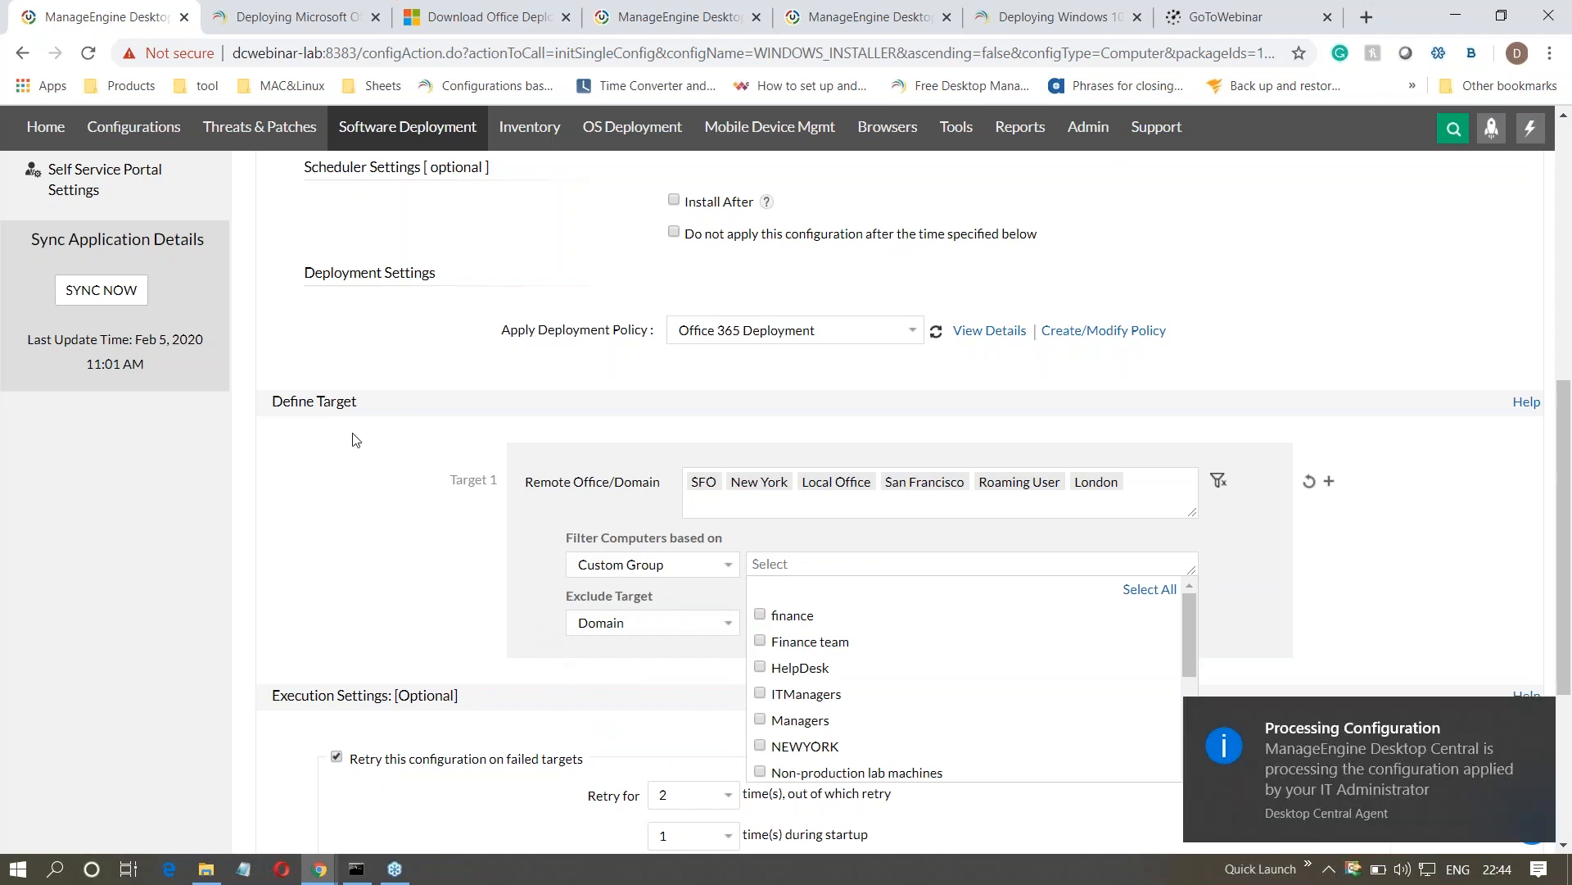
- Switch to the browser tab with the admin settings and start creating a new custom group
click(647, 15)
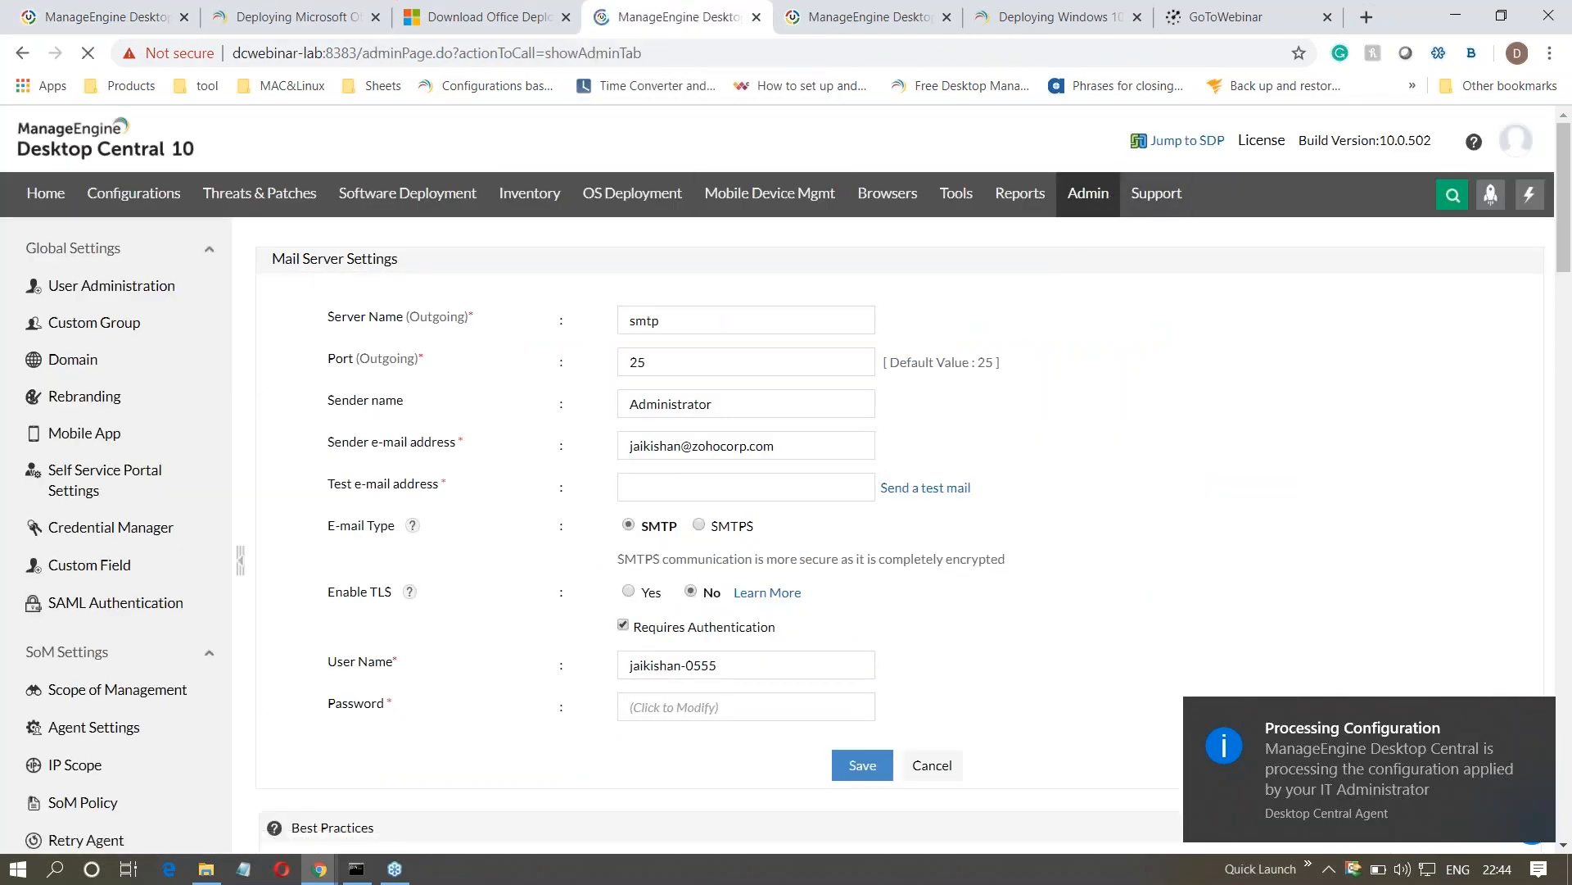
click(136, 363)
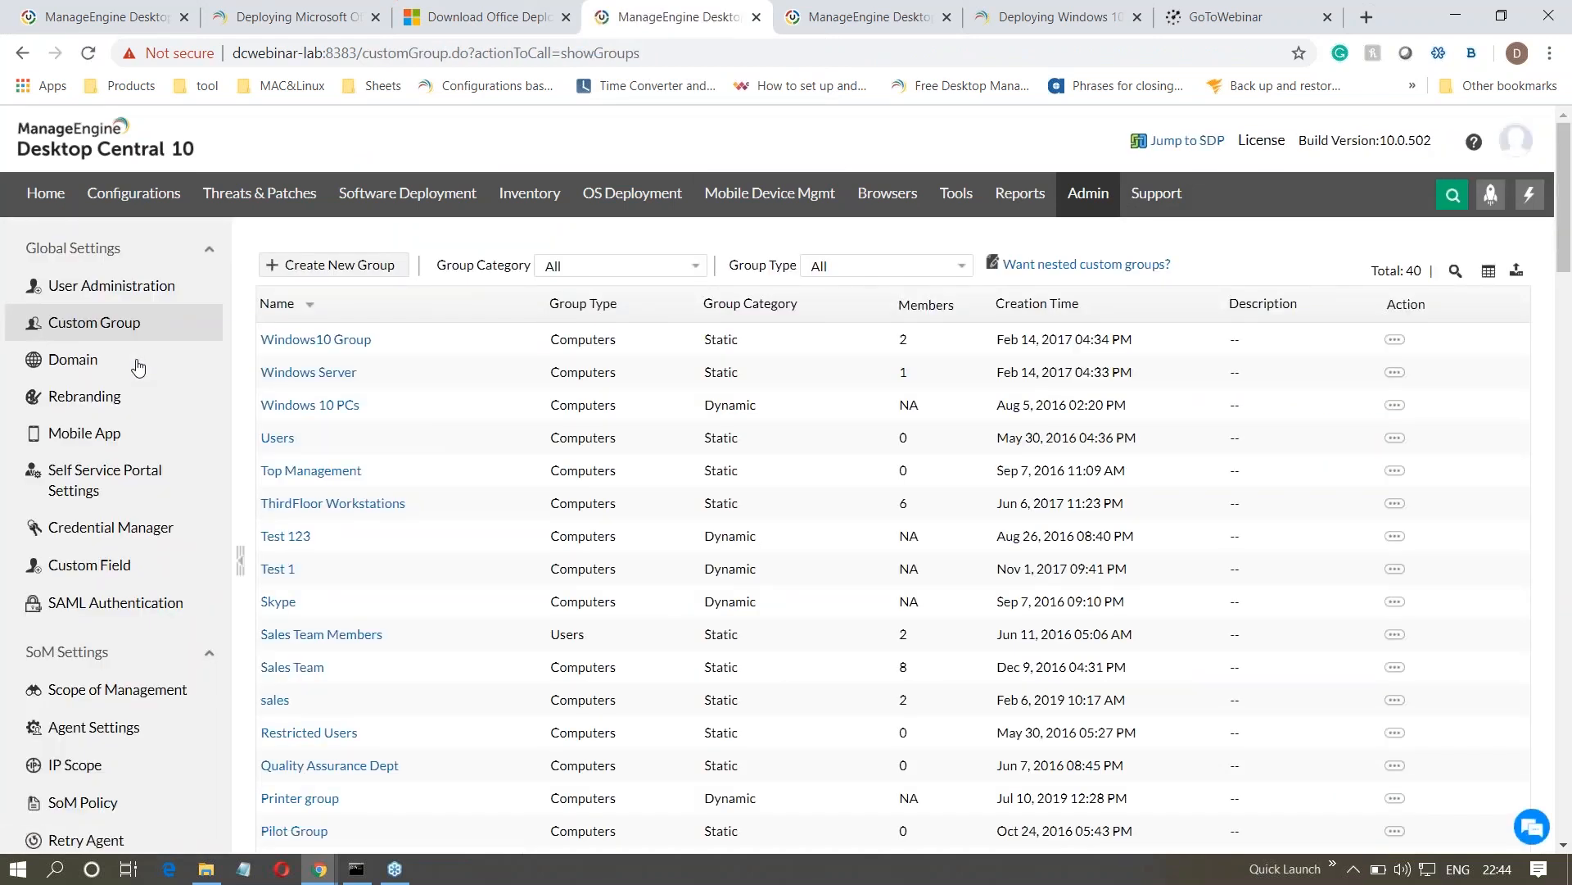
click(309, 266)
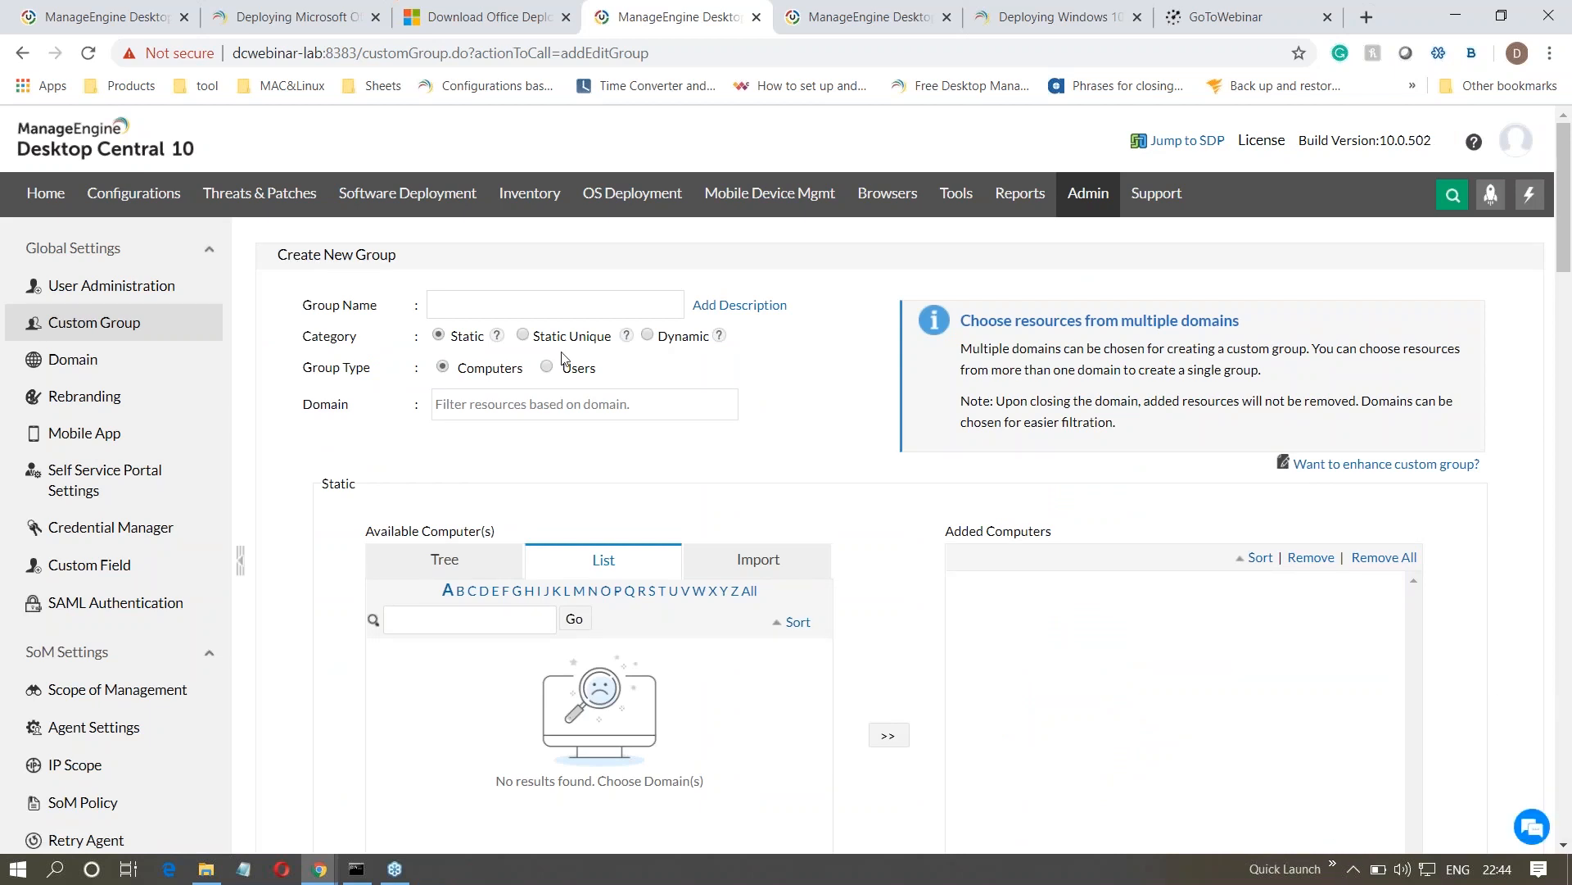
- Make the new group dynamic with the criterion Operating System equal to Microsoft Windows 10
click(648, 336)
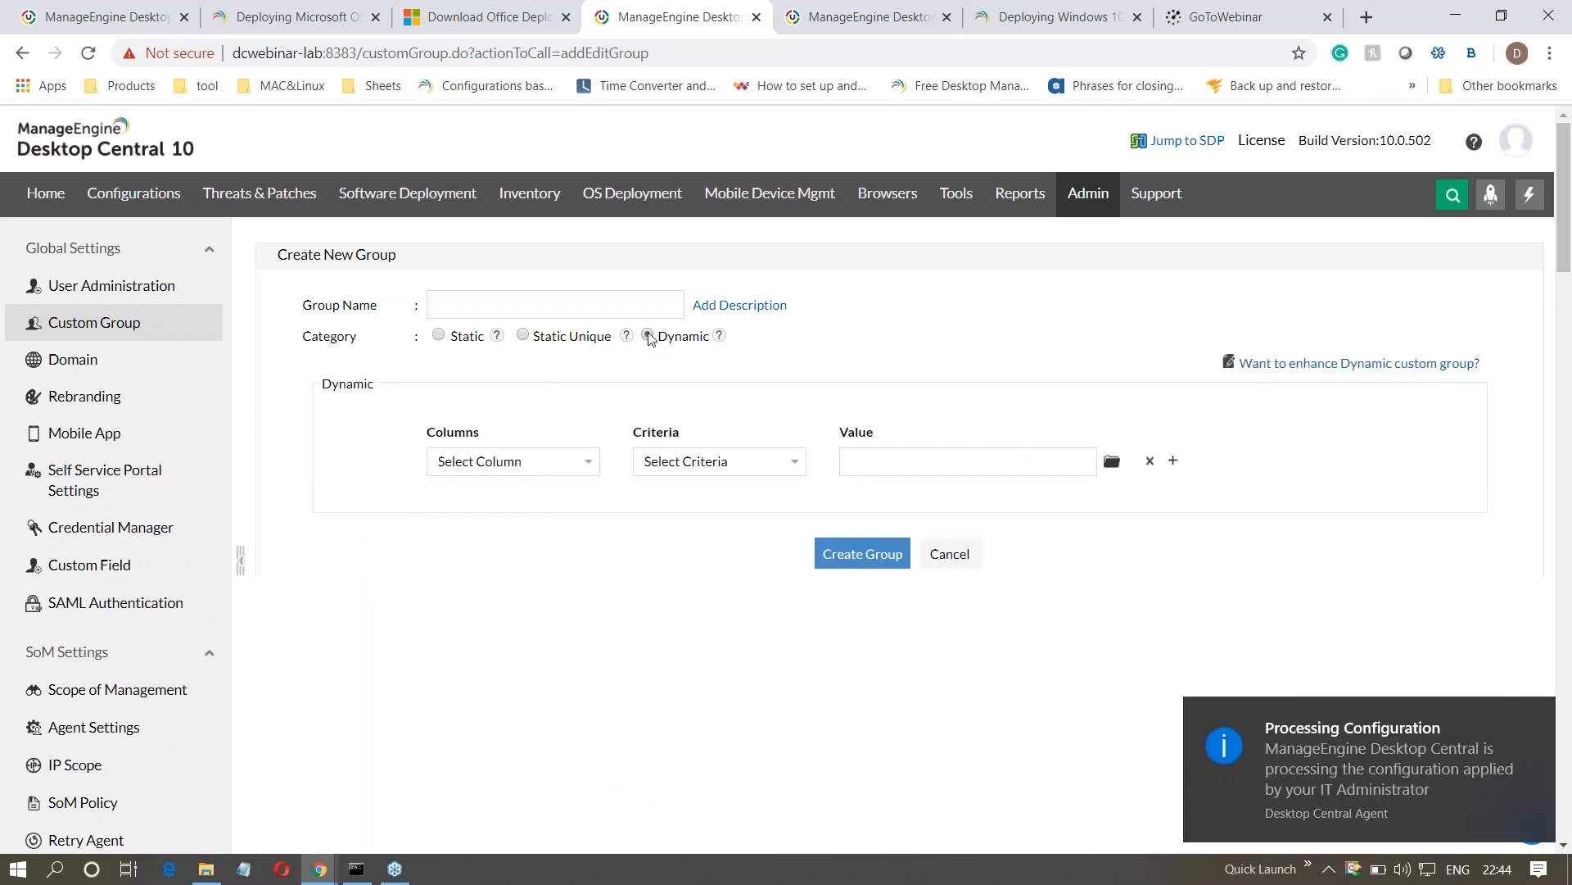
click(563, 463)
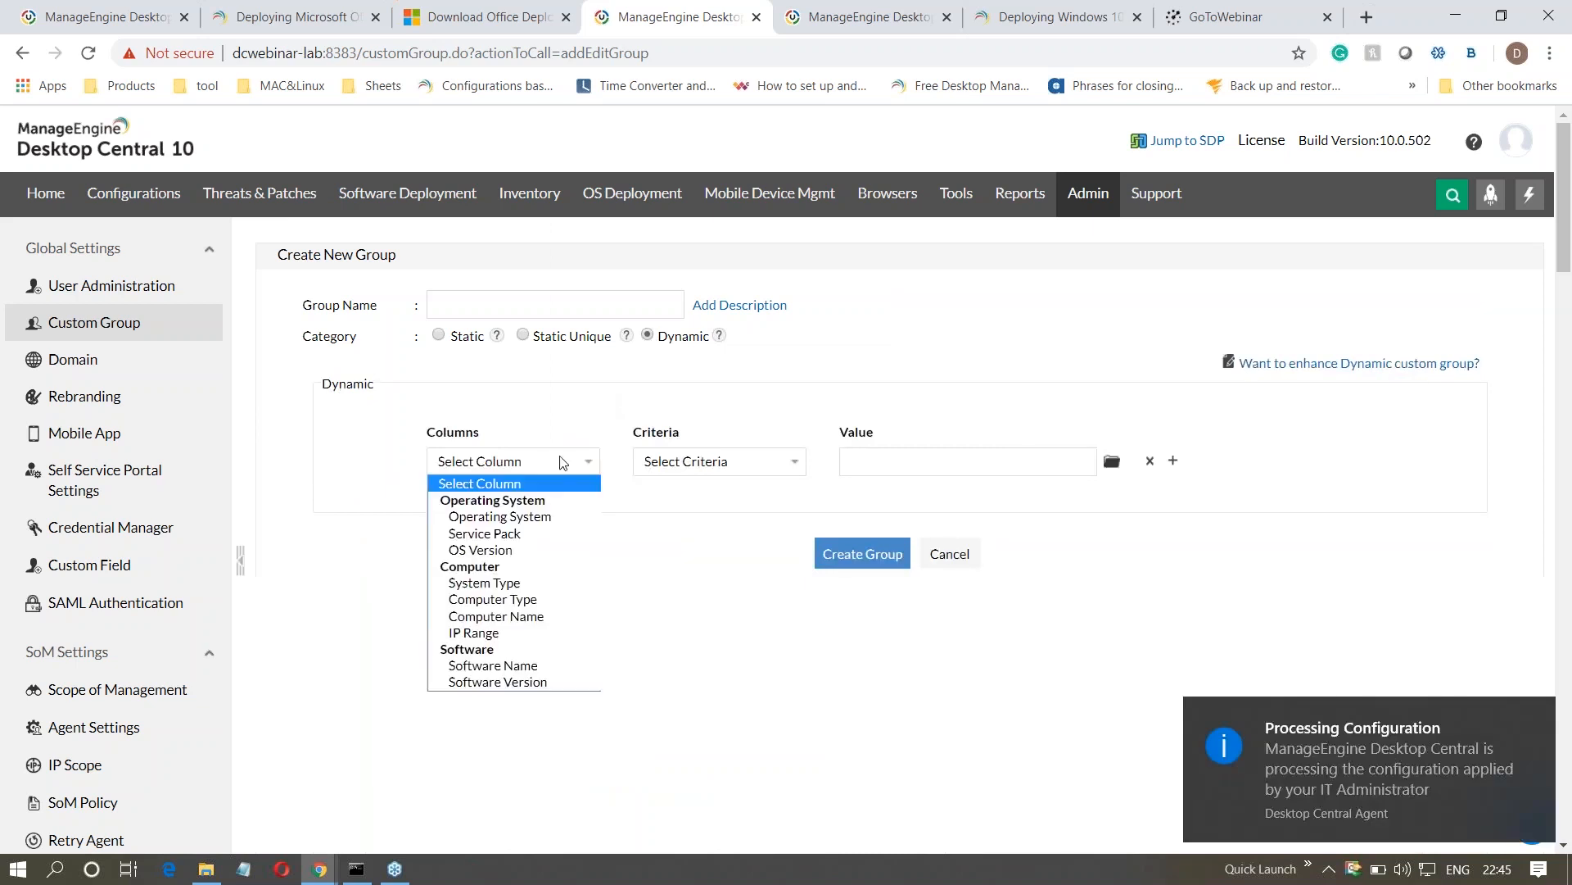
click(557, 517)
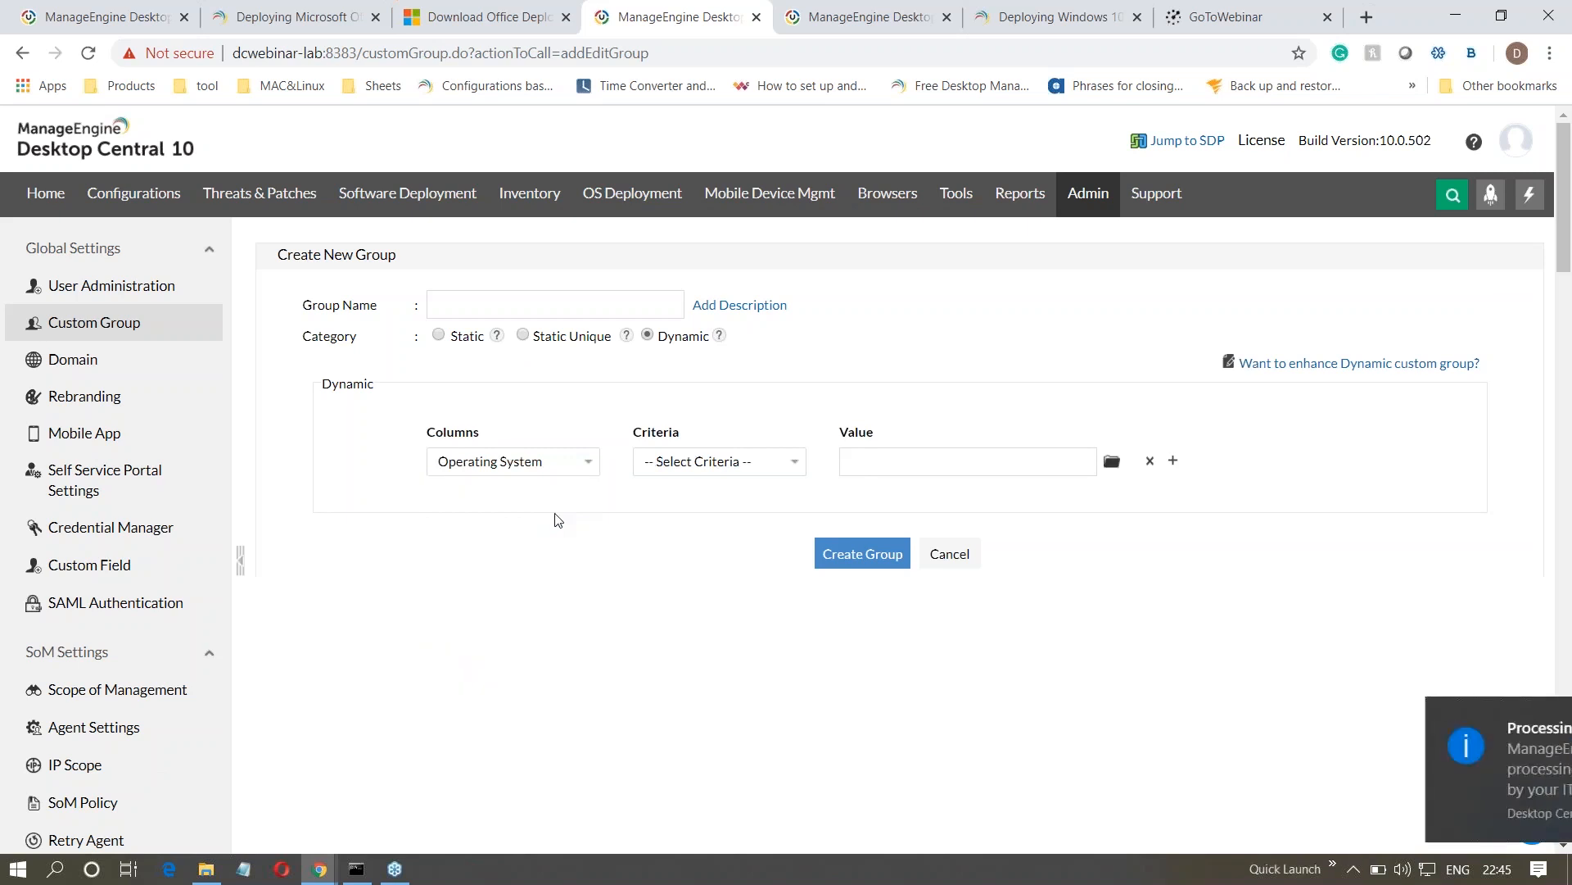
click(665, 464)
click(671, 500)
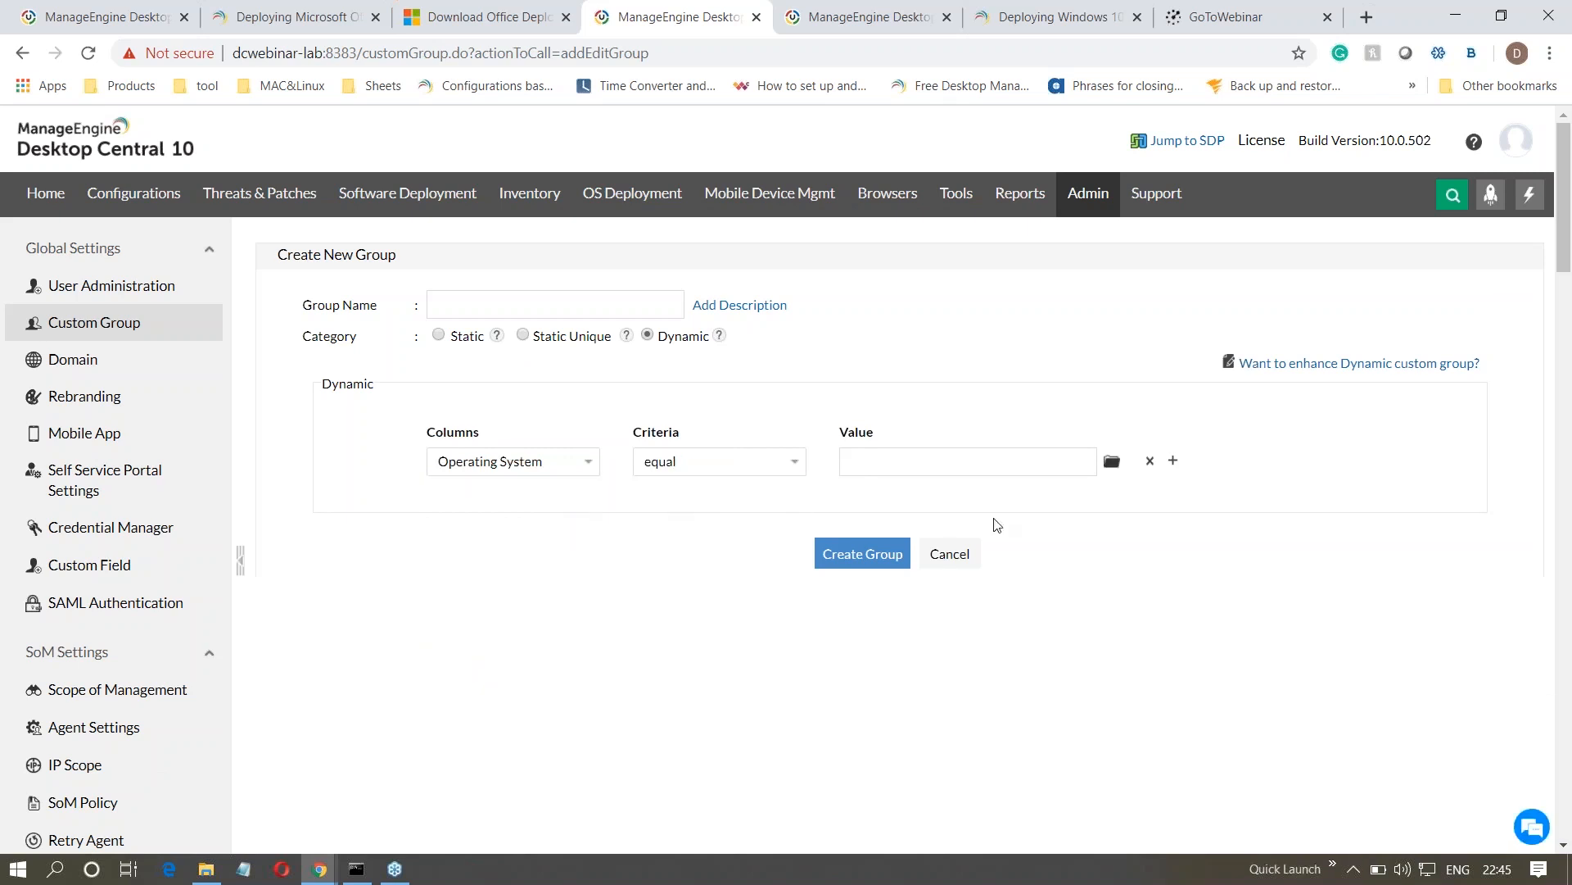
click(1119, 467)
scroll(885, 592, down, 3)
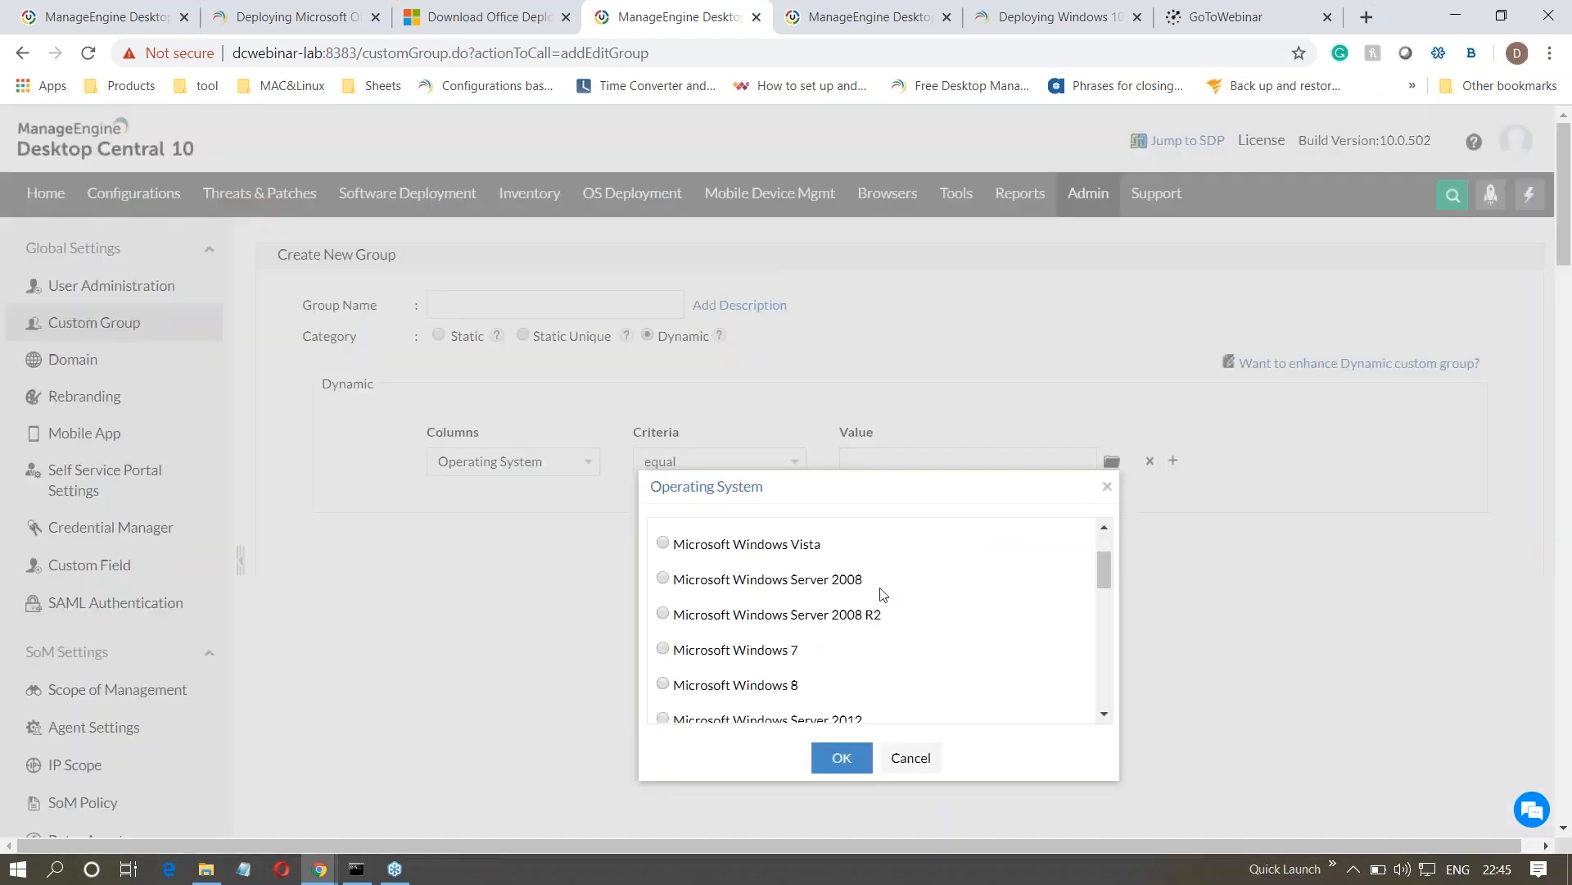
scroll(868, 600, down, 3)
click(663, 544)
click(832, 765)
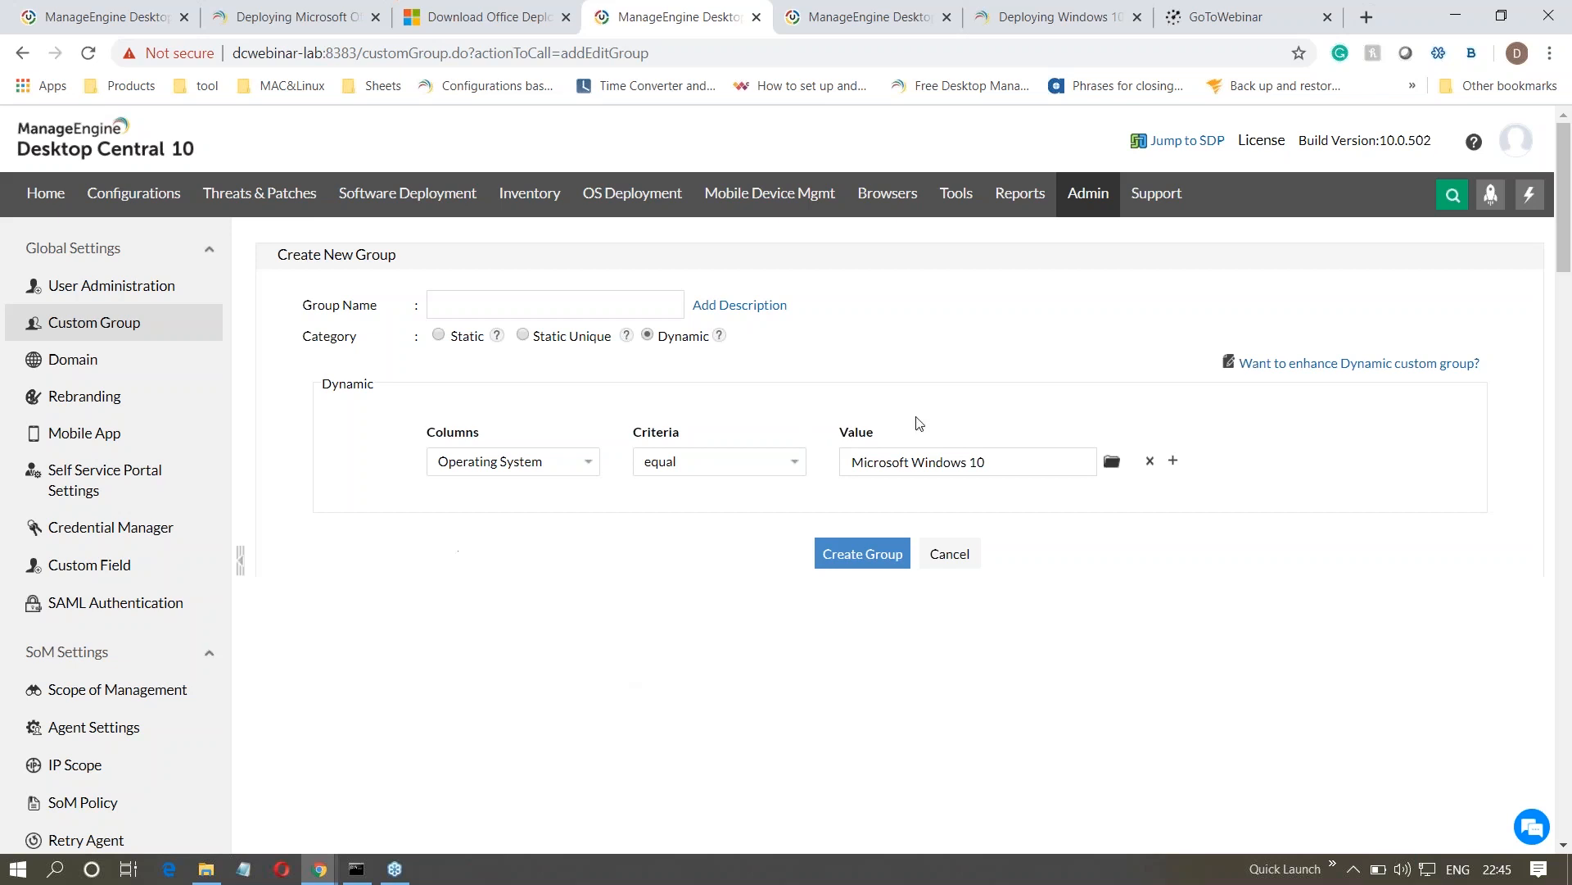
- Switch the new group's category to Static and then to Static Unique
click(439, 335)
click(733, 534)
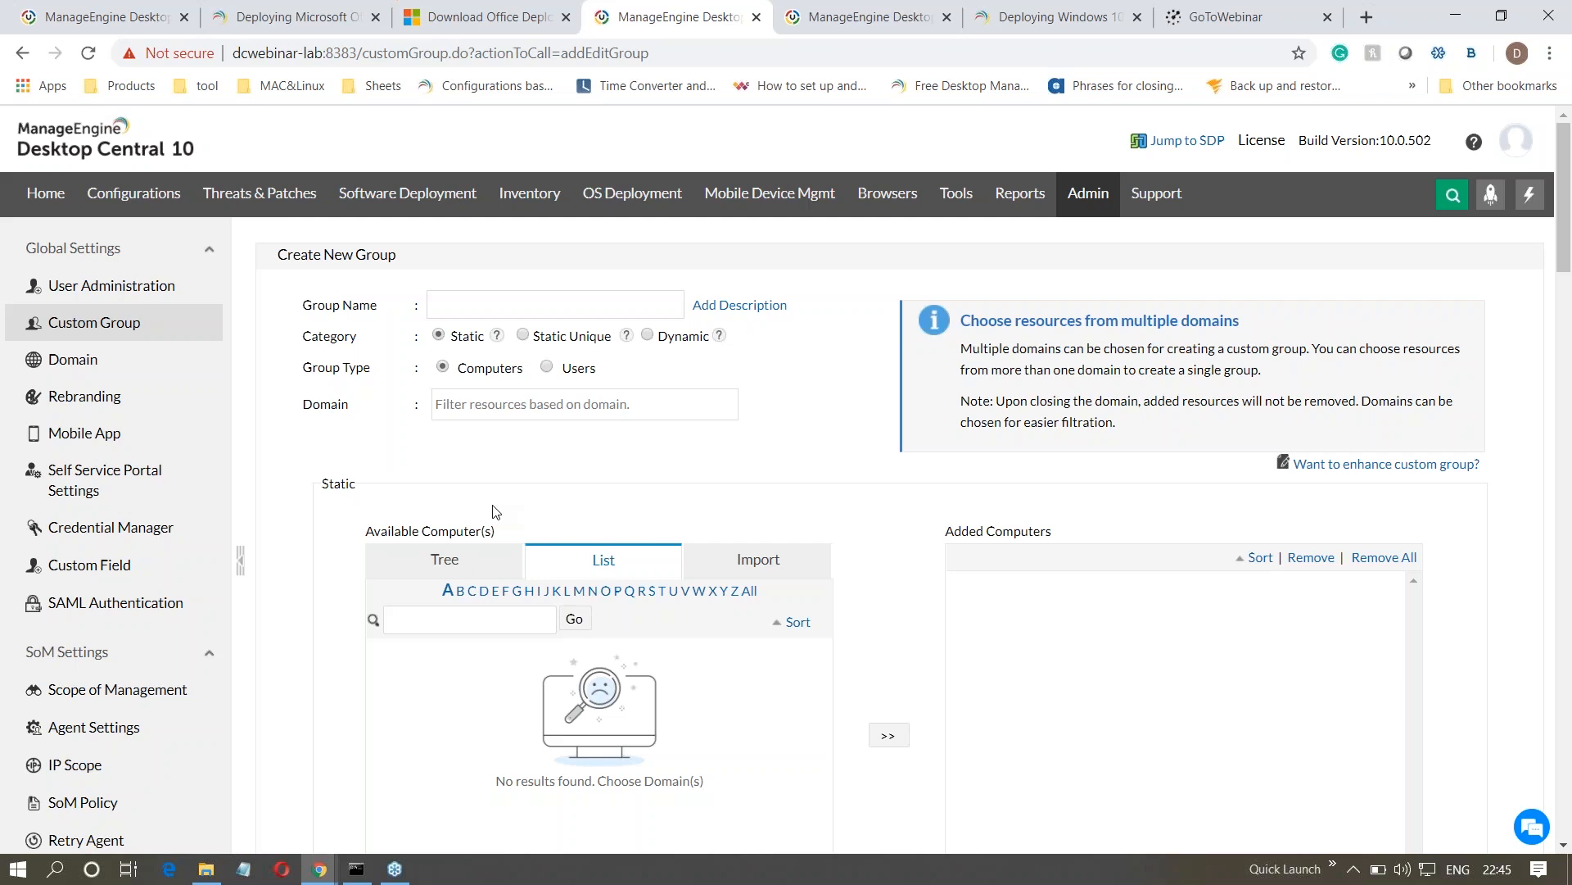
click(524, 335)
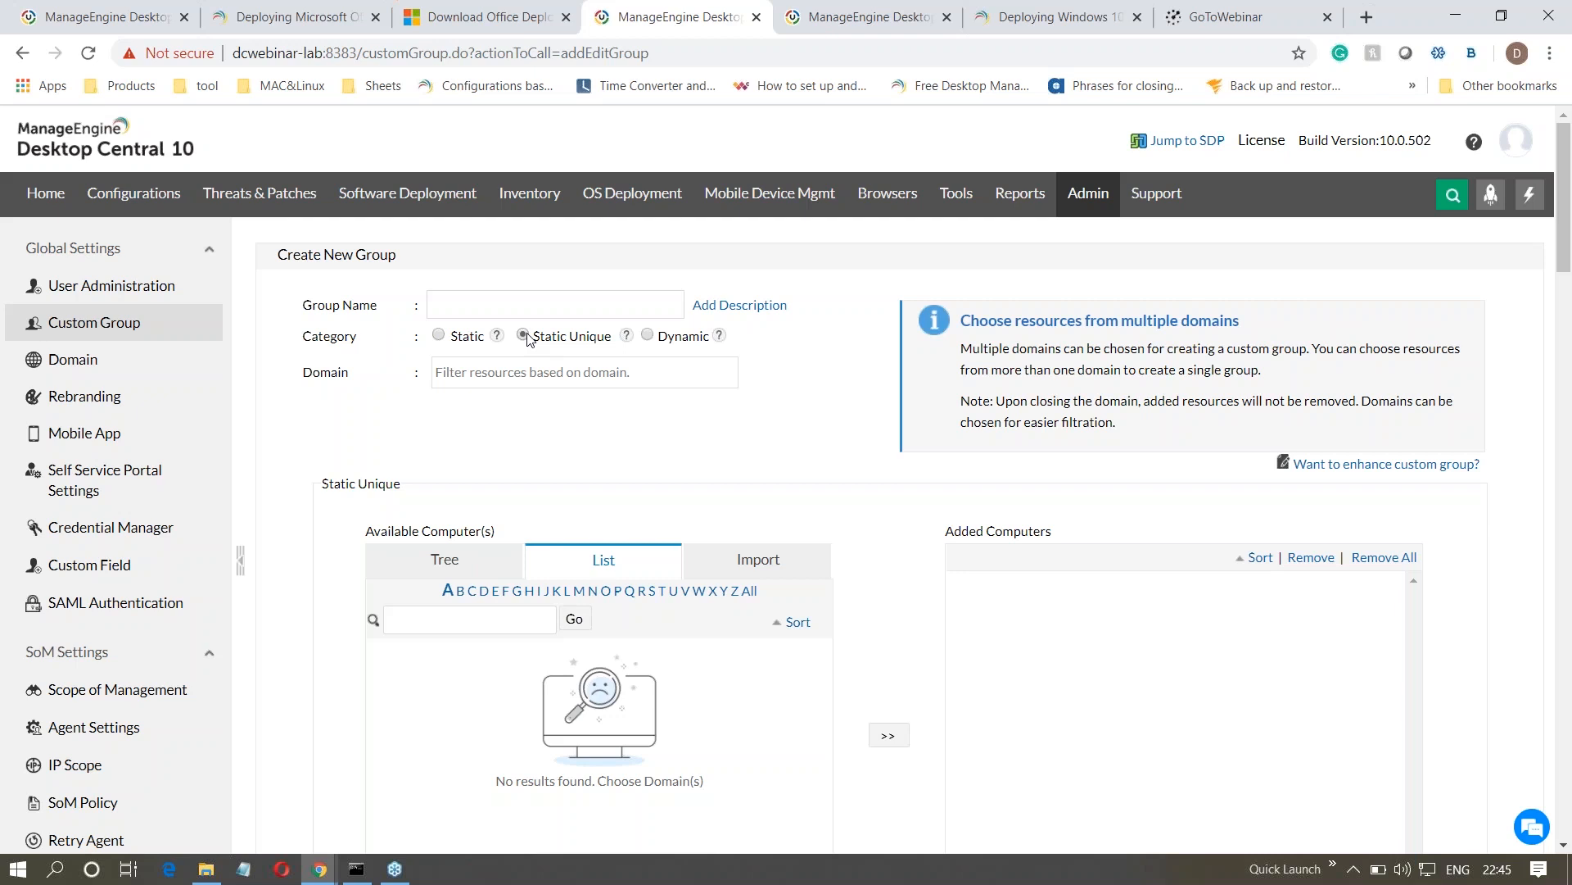
- Open the user administration settings and start adding a user to review the Define Scope options
click(172, 288)
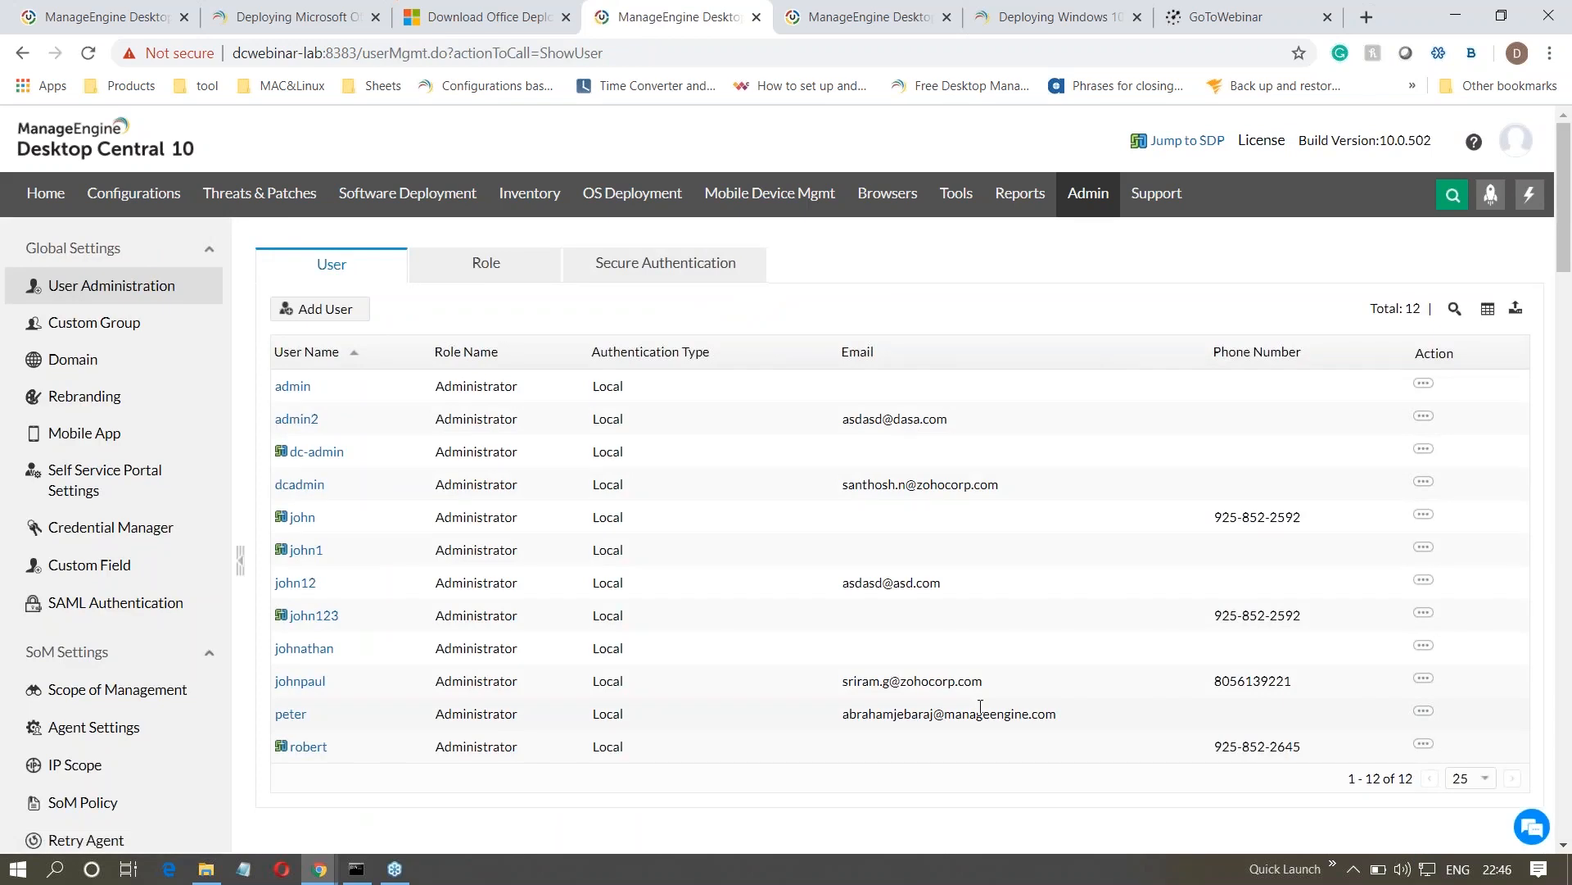
click(317, 309)
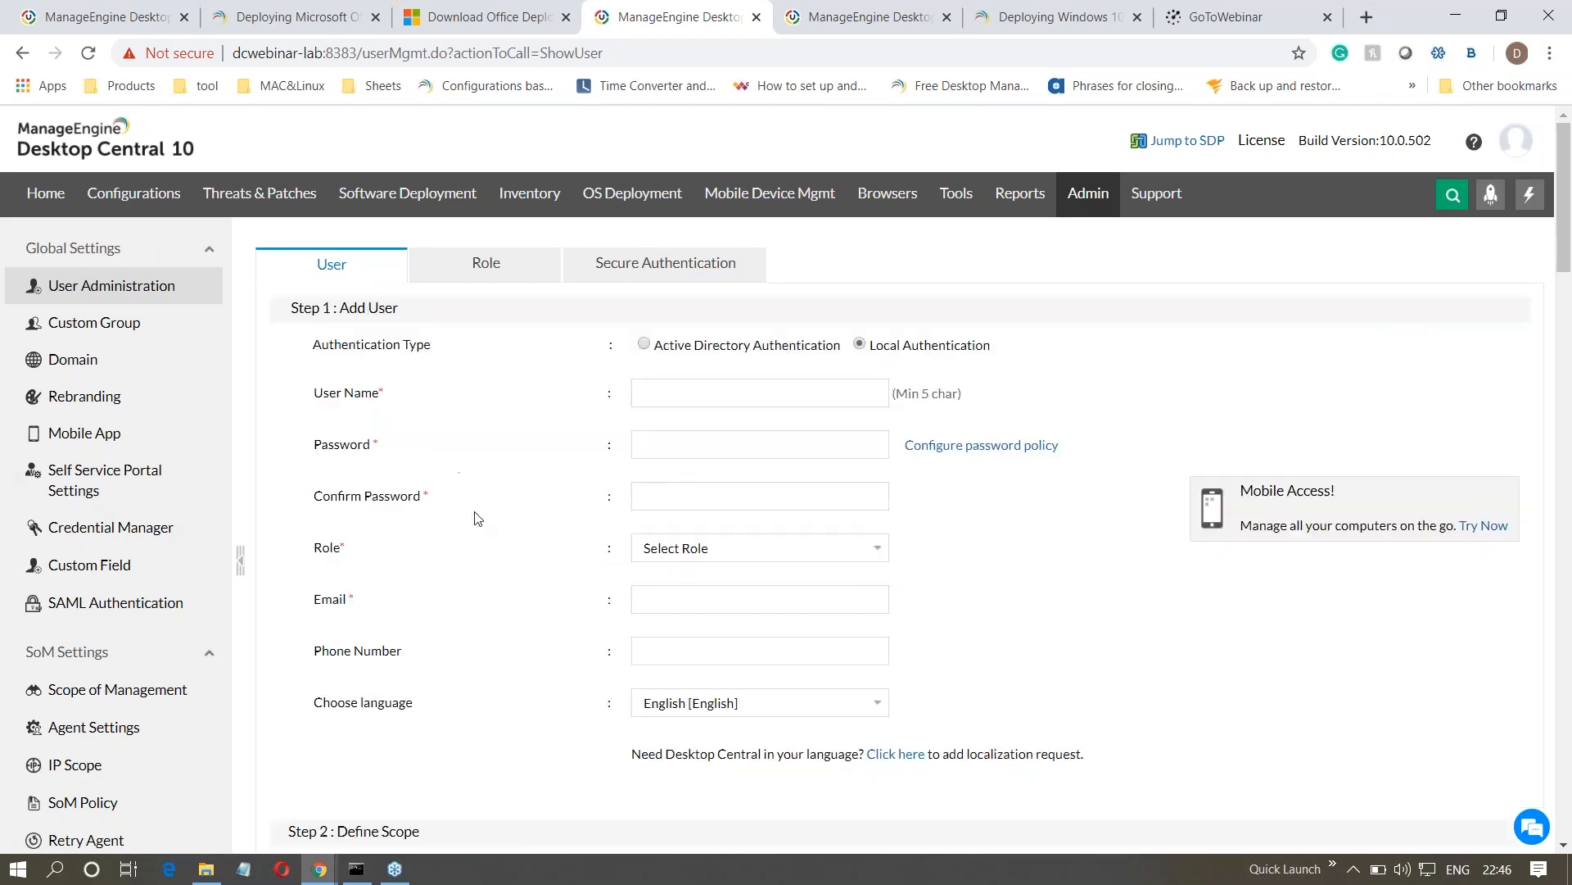
scroll(477, 517, down, 2)
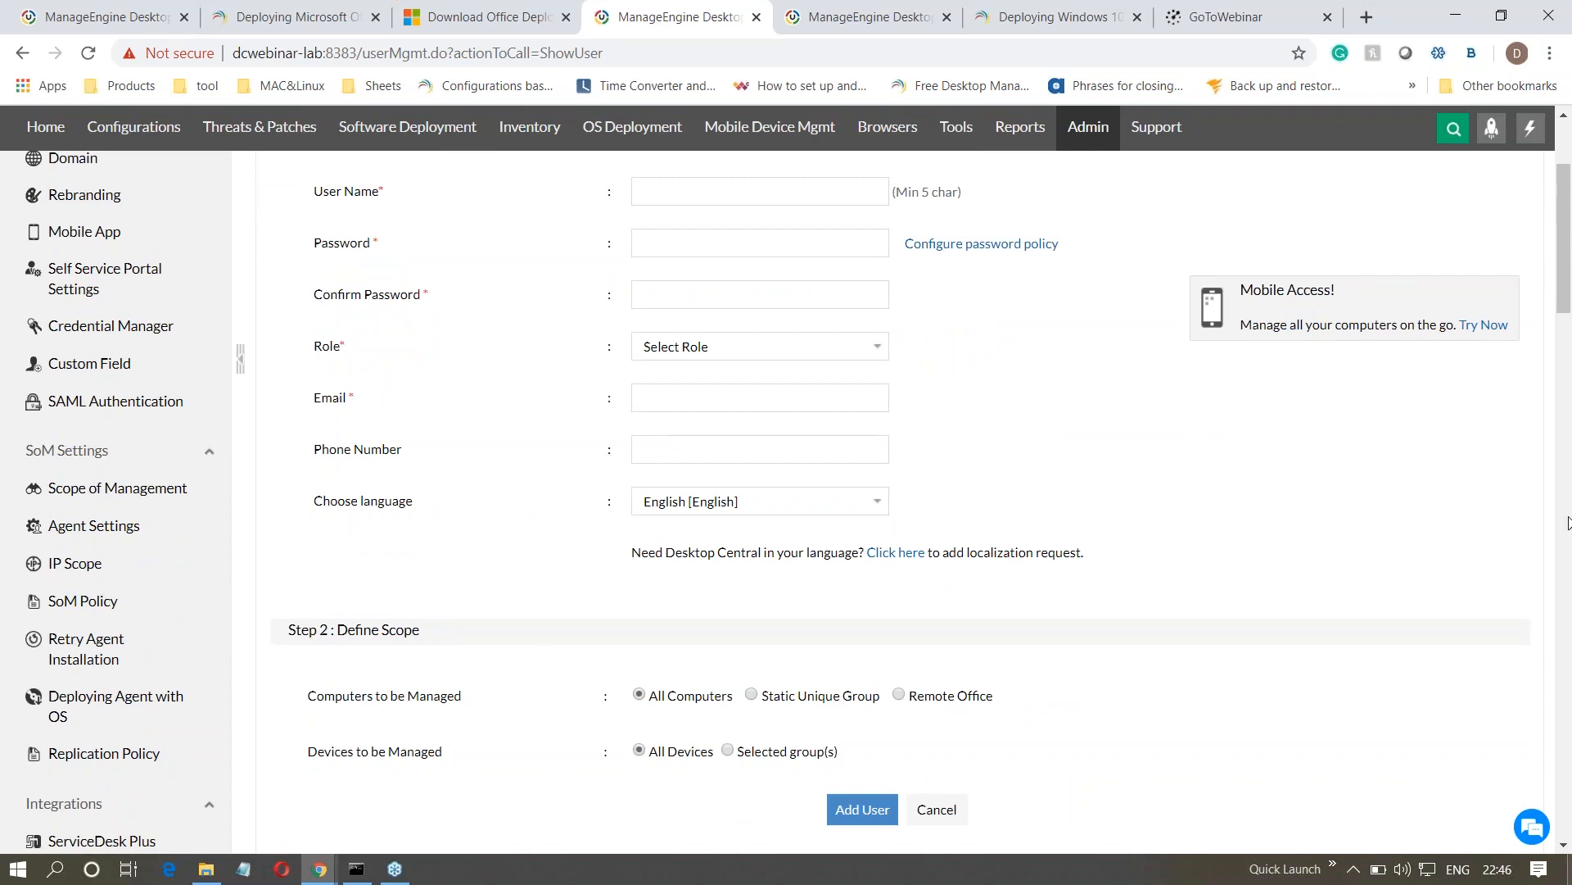
- Return to the Office 365 installation configuration and restrict the target to the custom group Sales Team
click(59, 18)
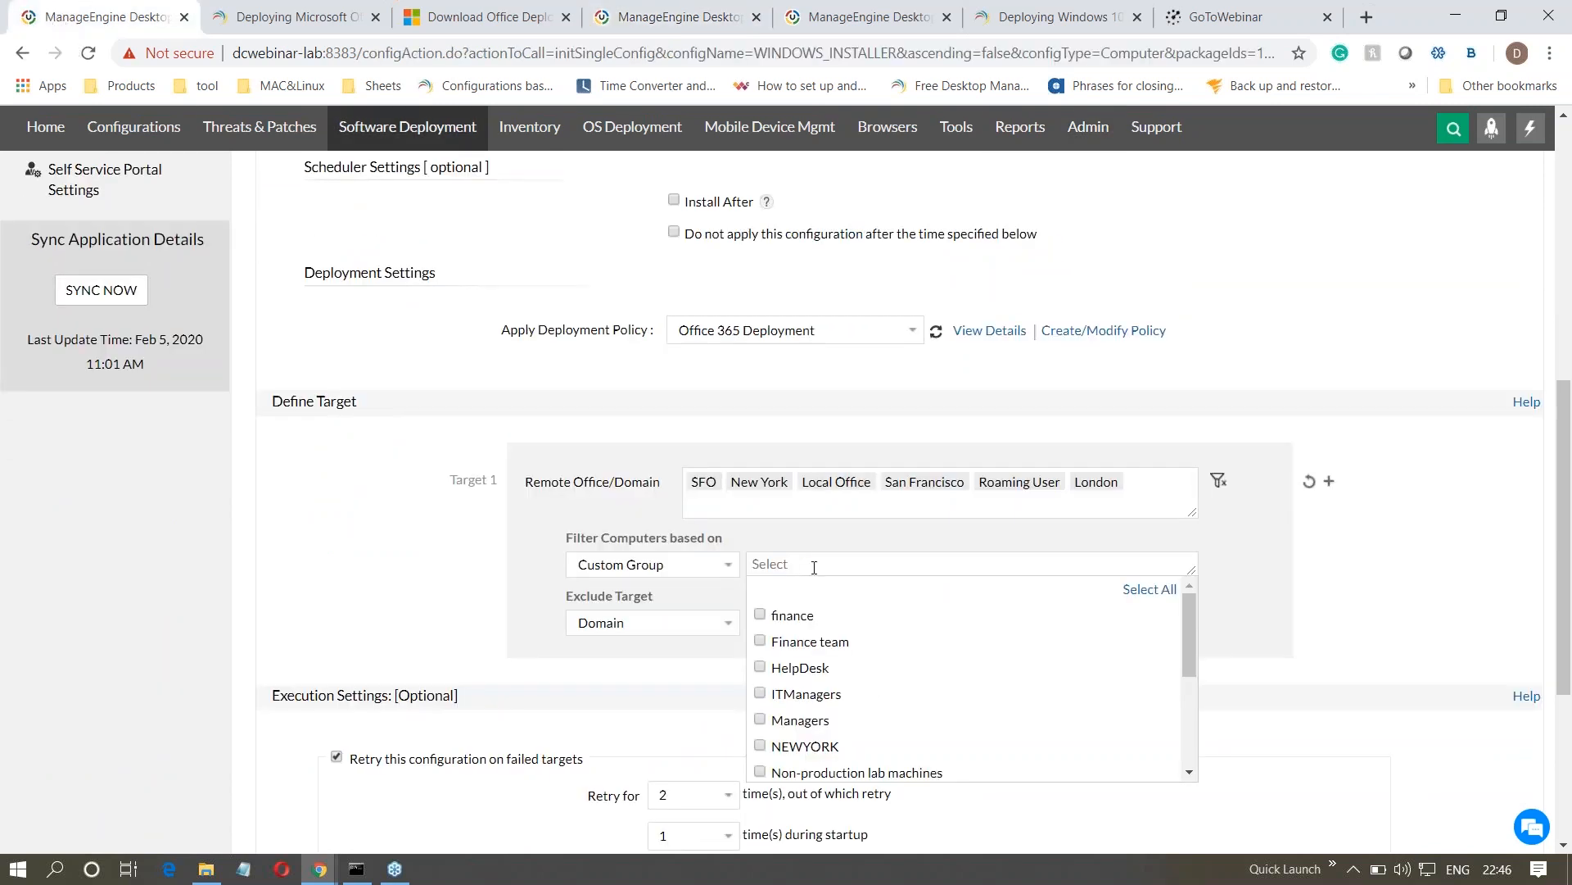
text(sal)
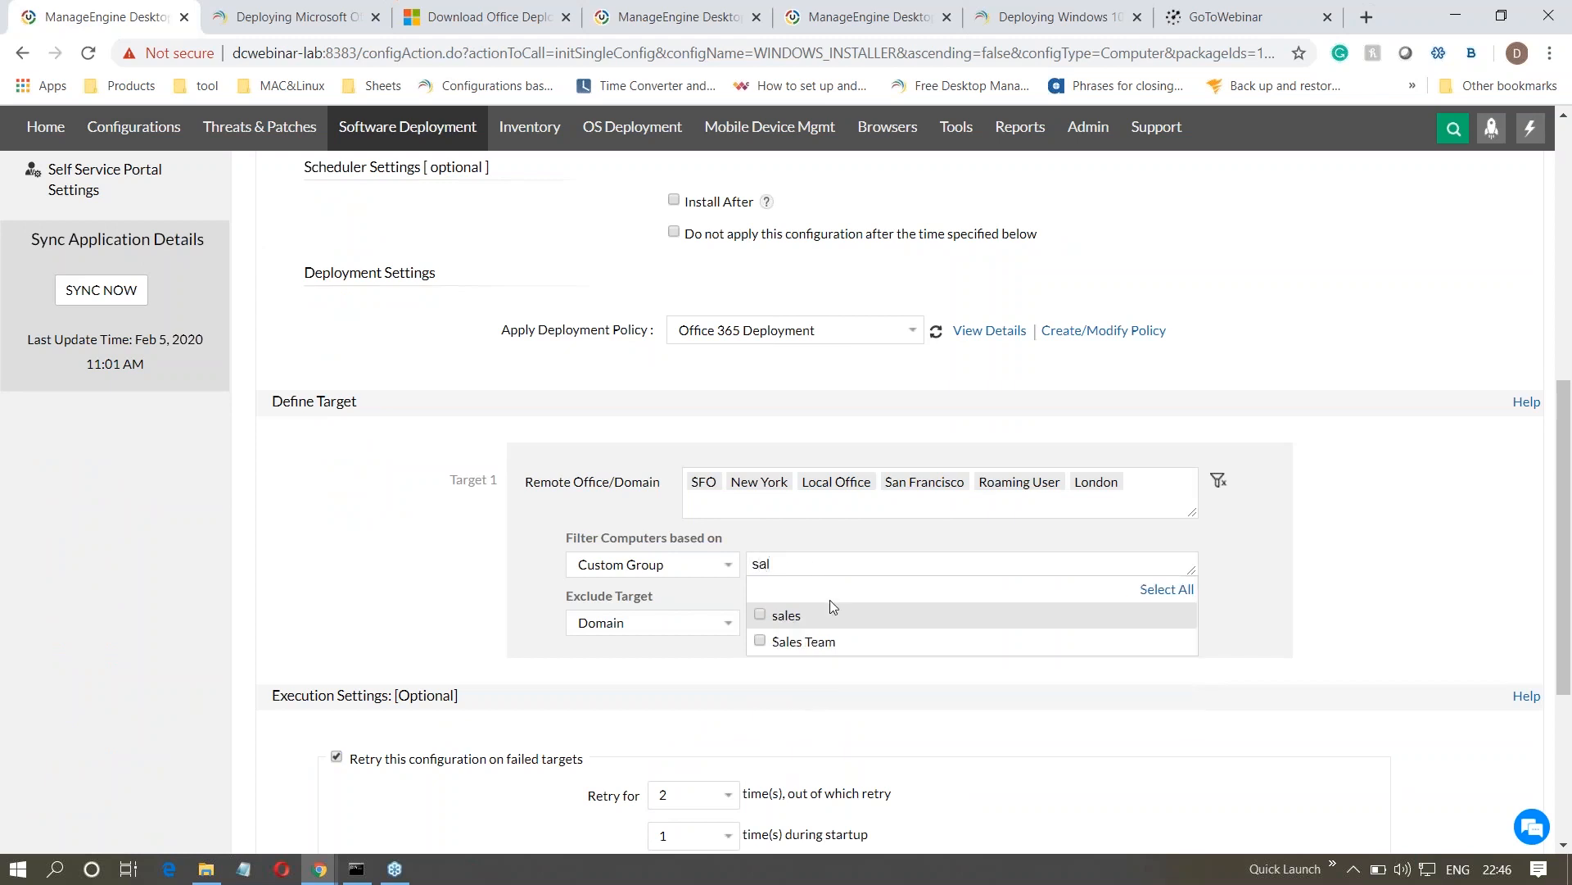
click(762, 641)
click(703, 700)
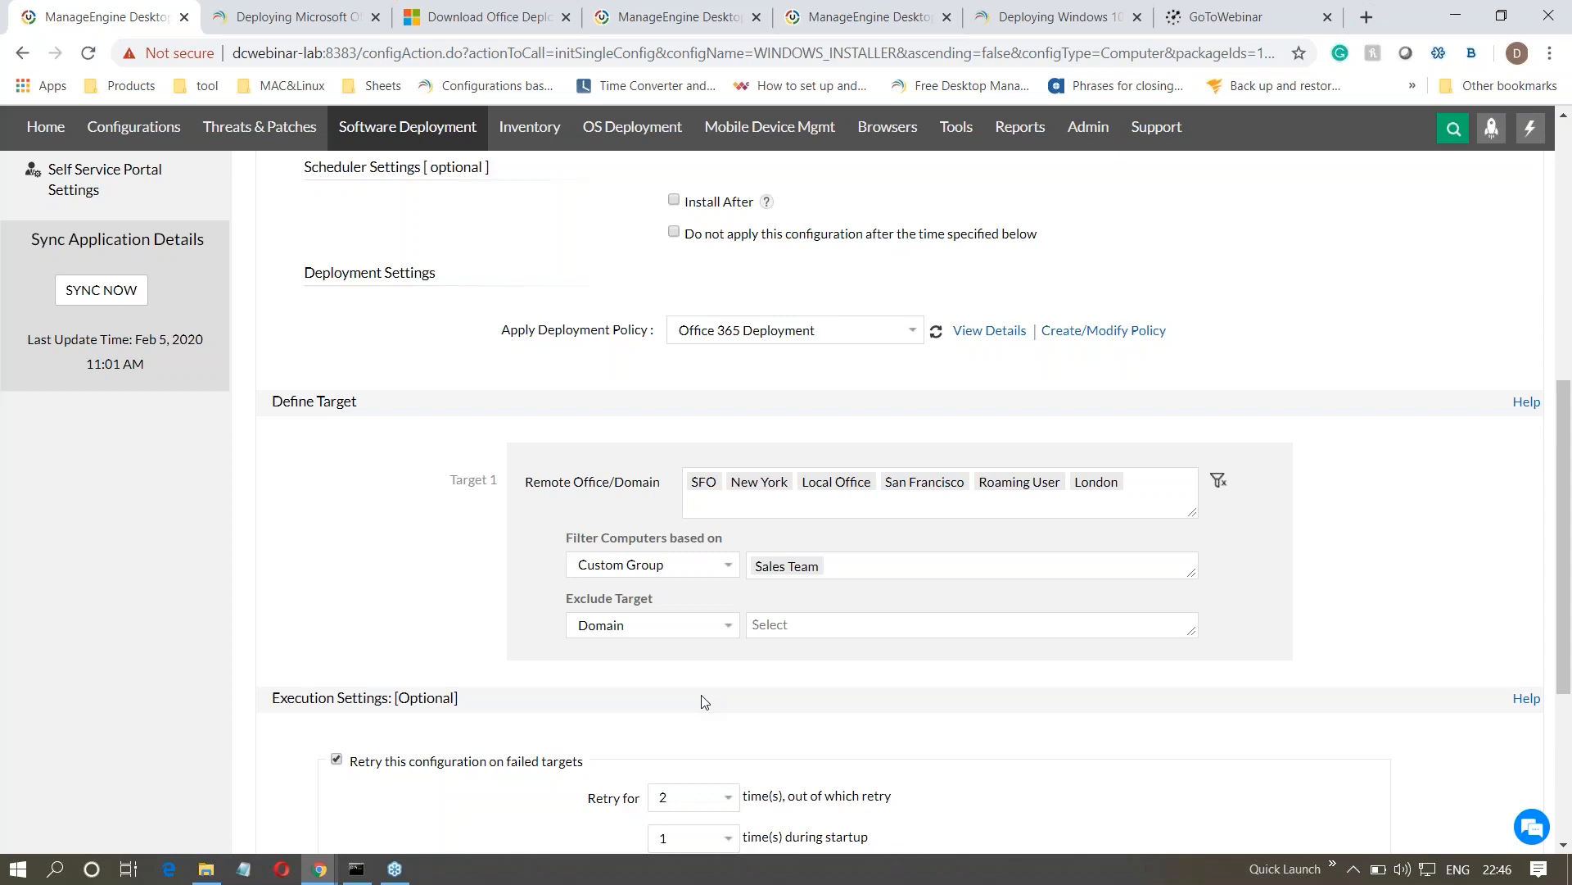
- Set the target's exclusion criterion to IP Range and review the execution settings
click(651, 625)
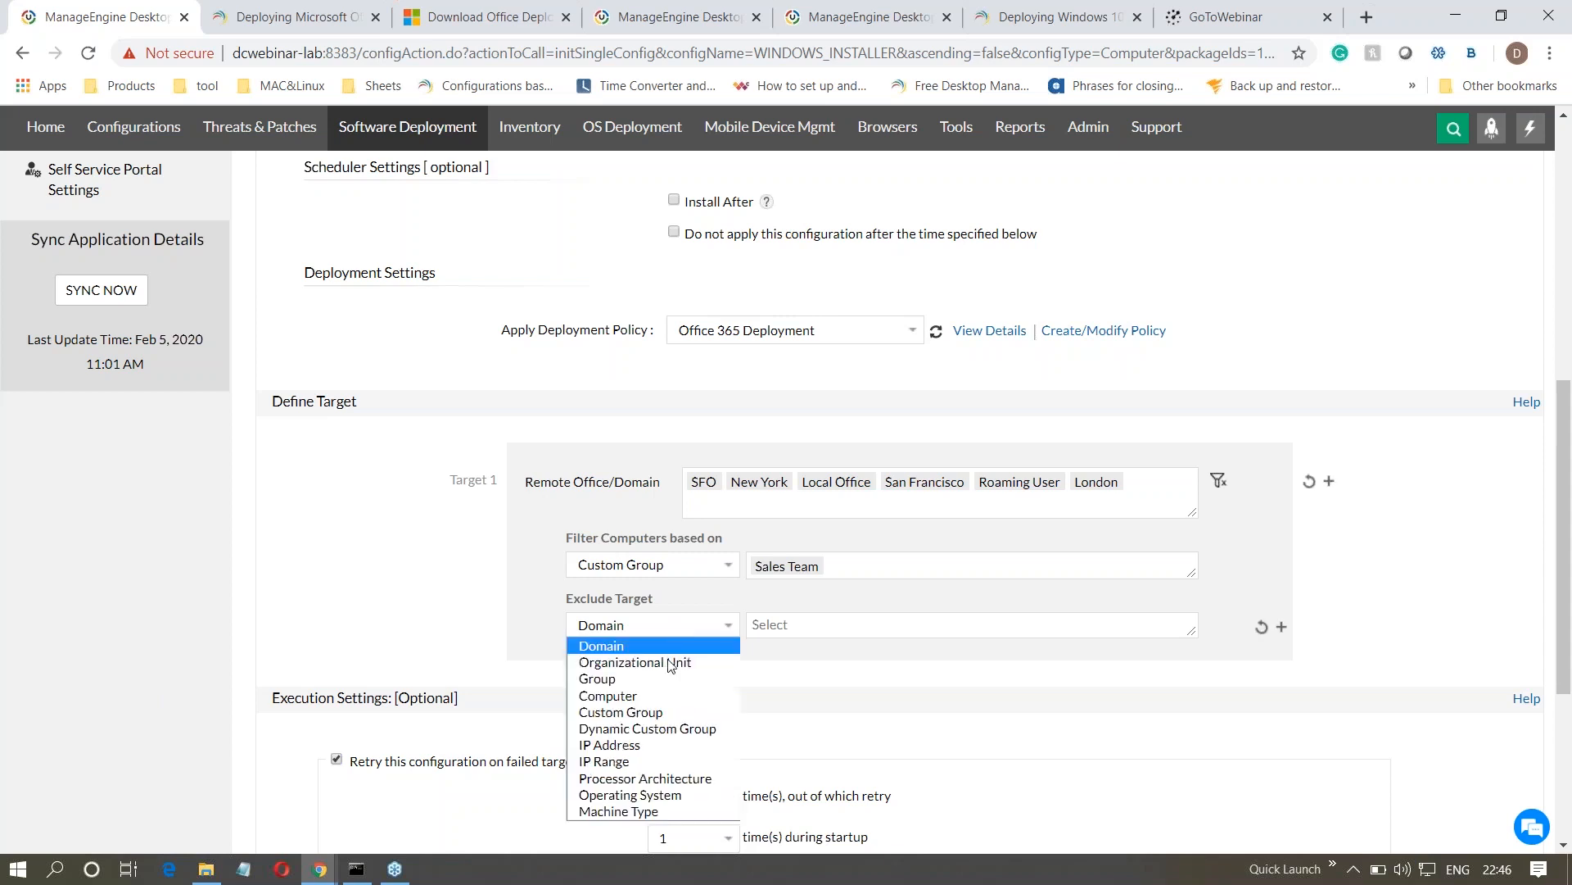
click(676, 765)
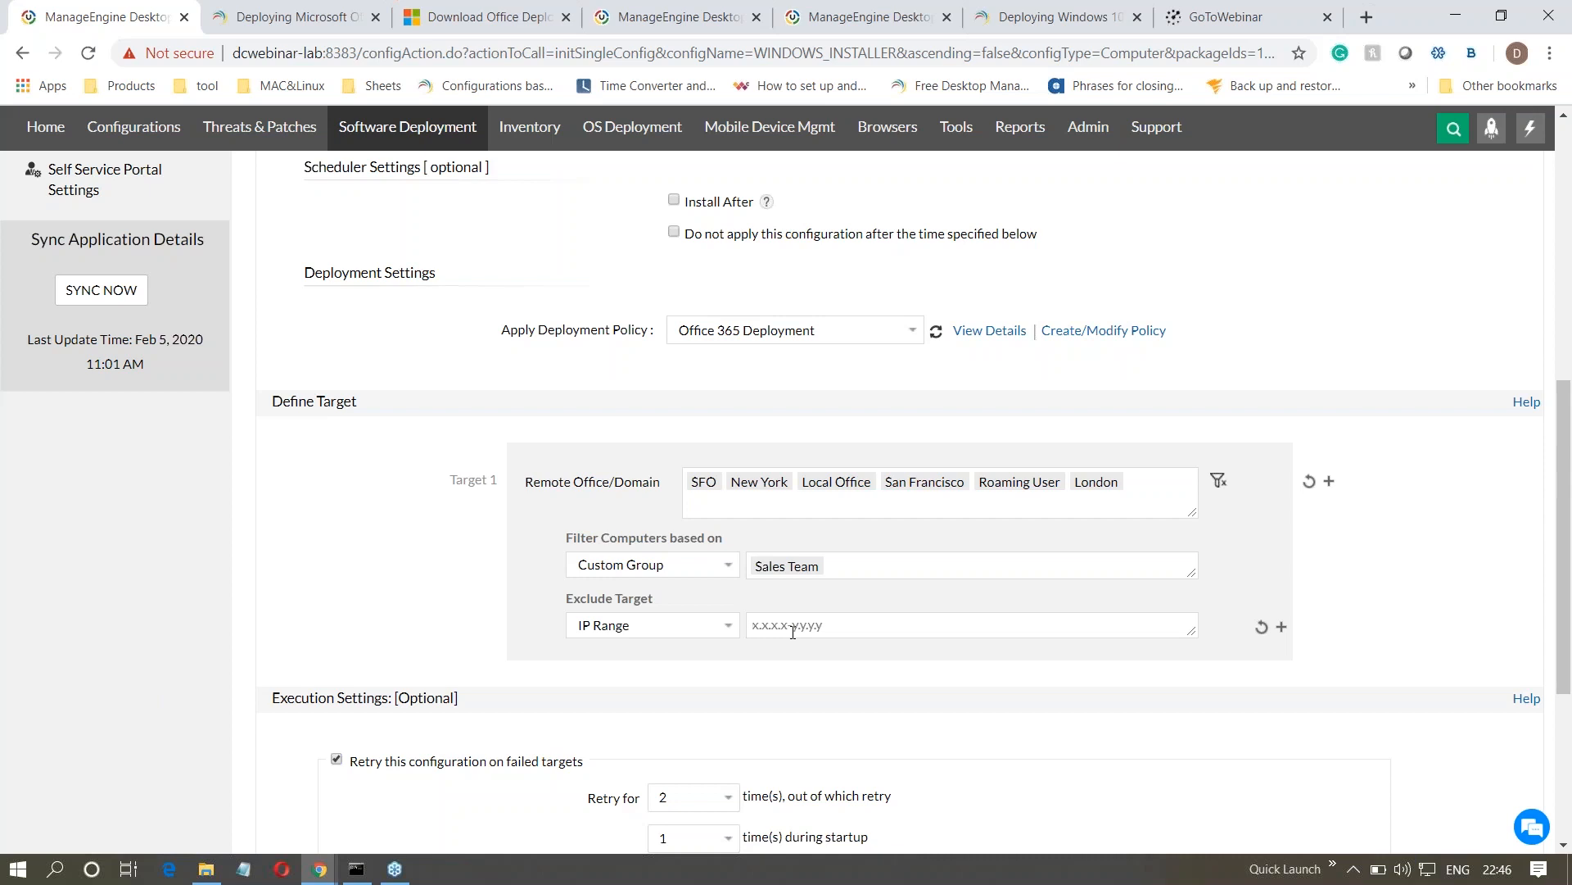
scroll(793, 631, down, 4)
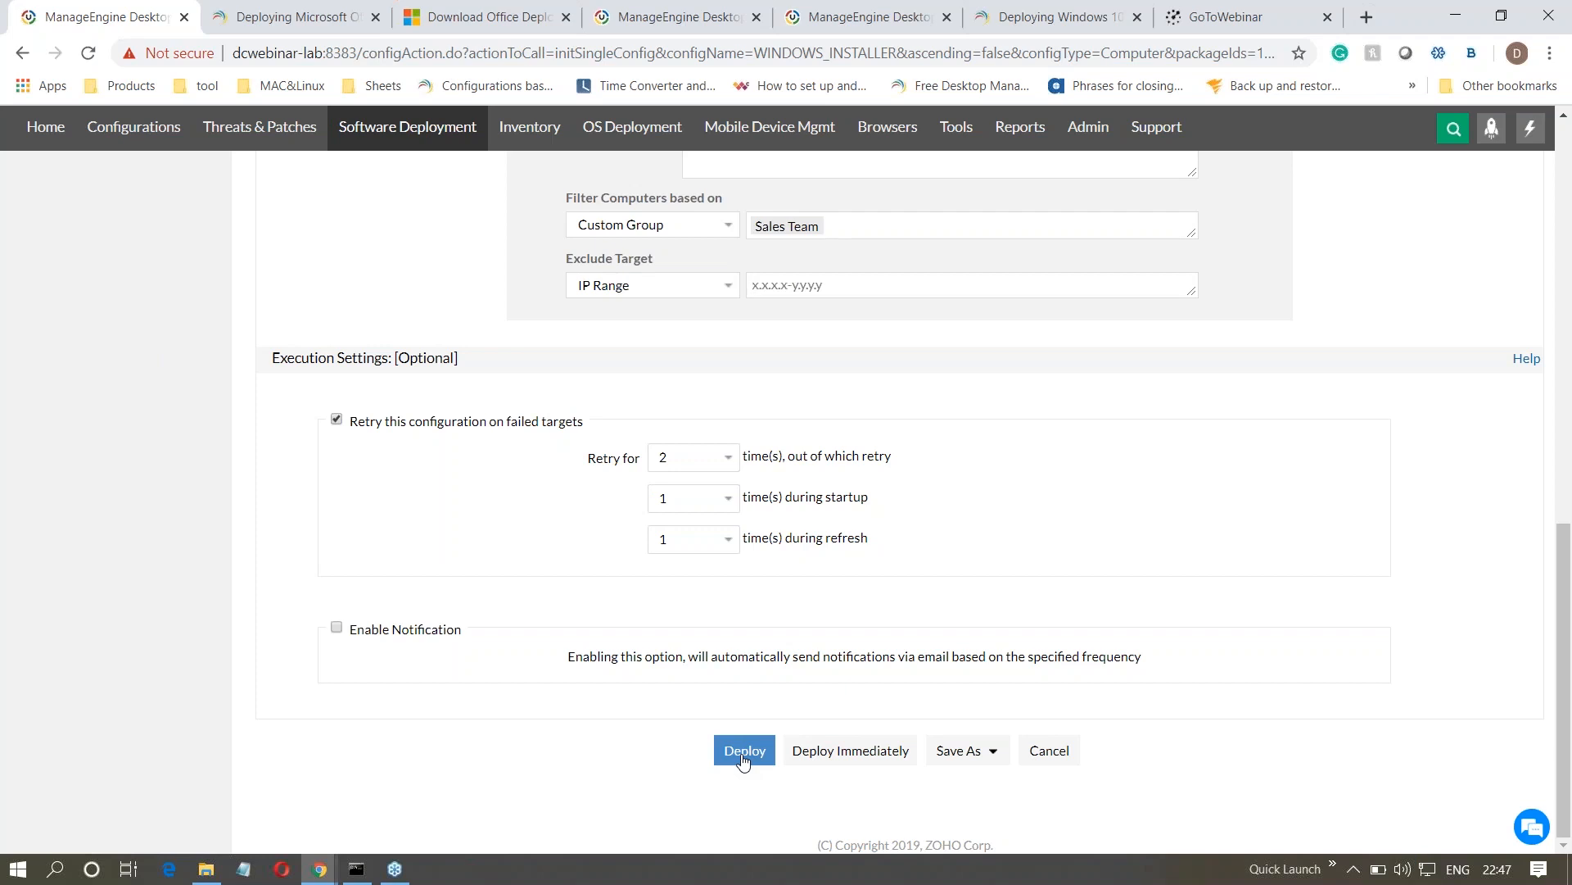
key(alt+Tab)
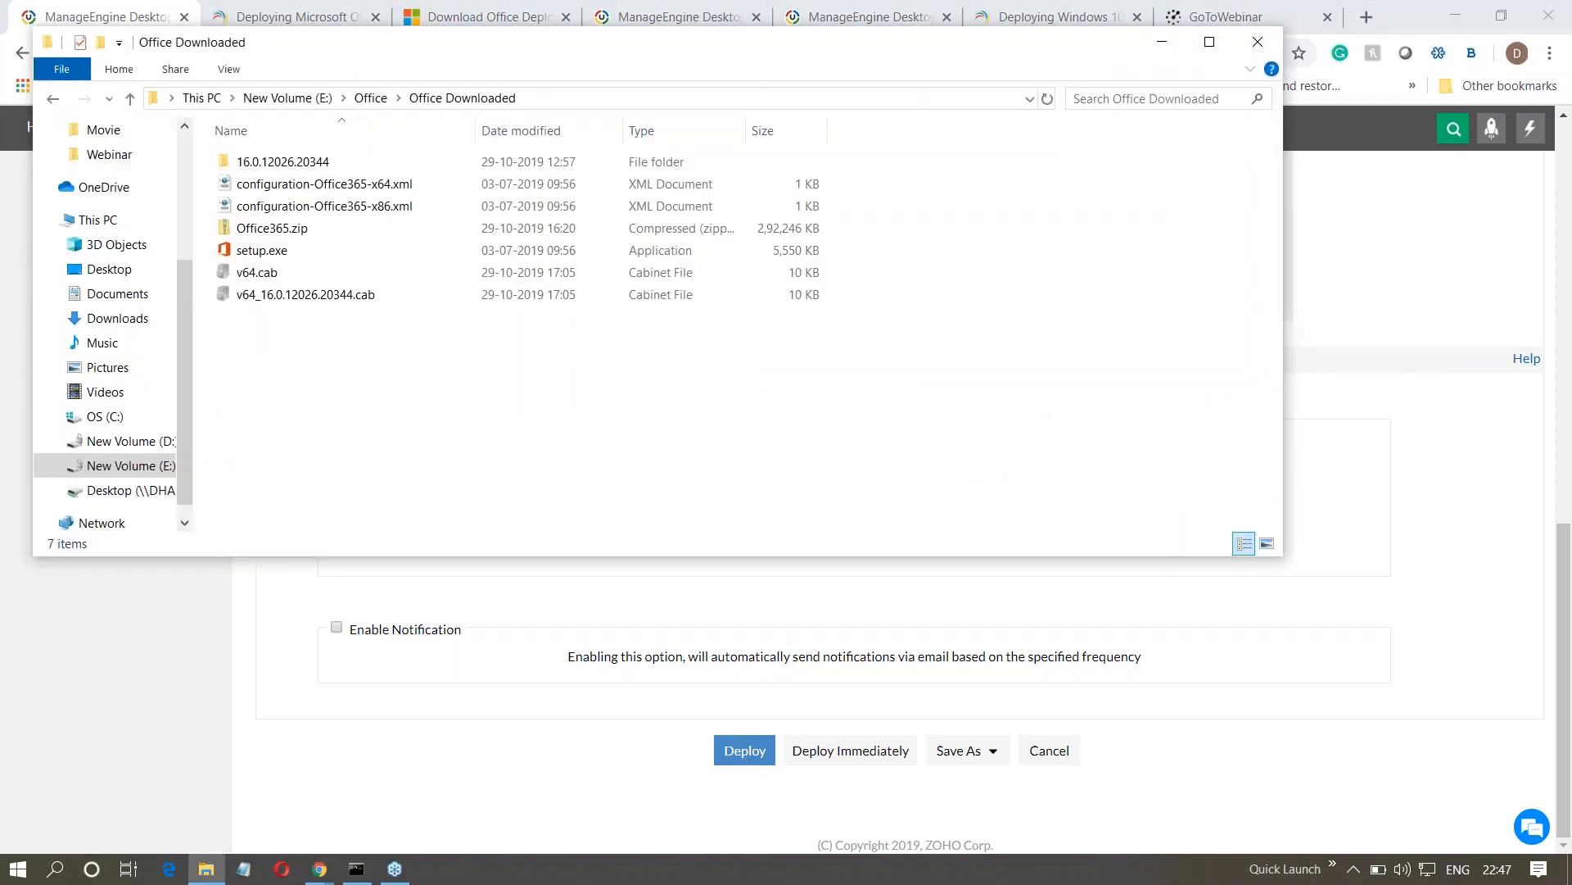
key(alt+Tab)
key(alt+Tab)
key(alt+Tab)
key(alt+Tab)
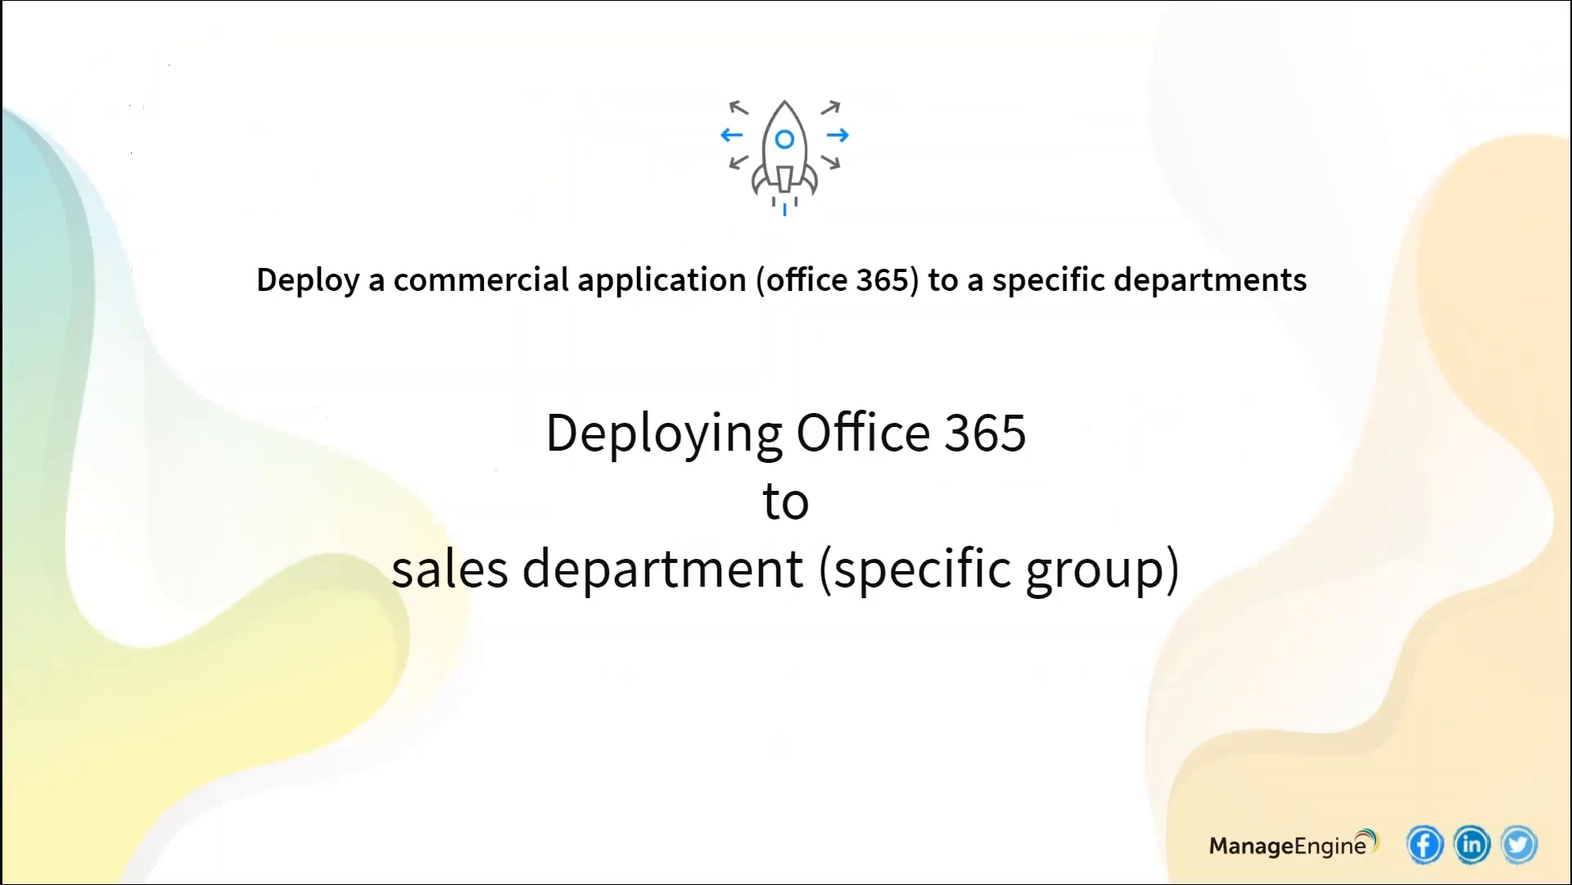
key(Right)
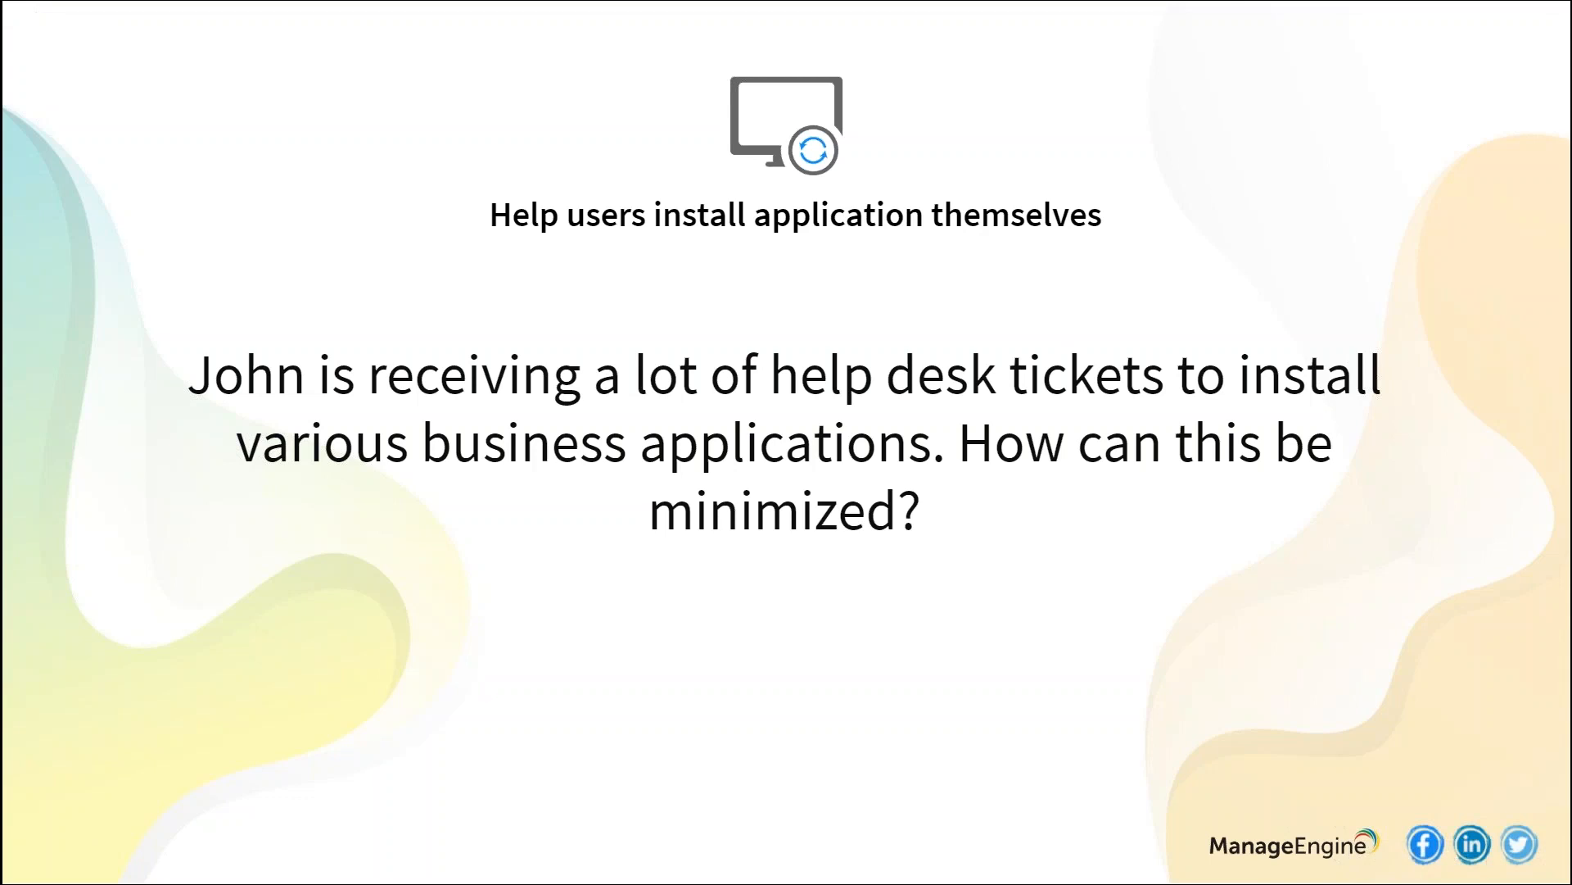
key(alt+Tab)
key(alt+Tab)
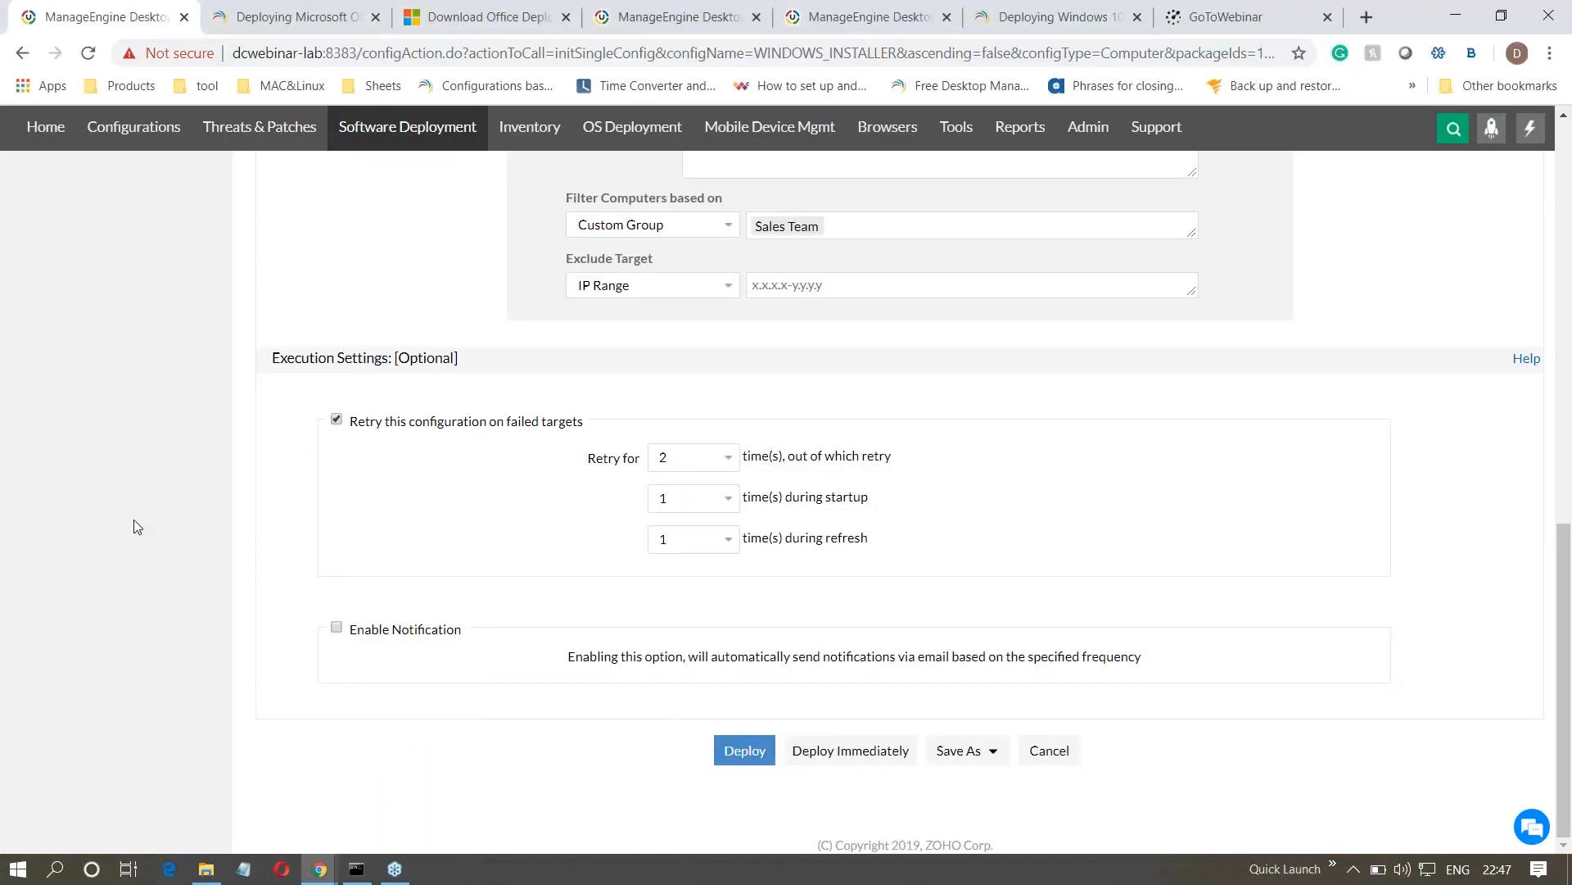
- Open the Self Service Portal in Software Deployment and start publishing software packages to computers
scroll(134, 520, up, 10)
click(377, 129)
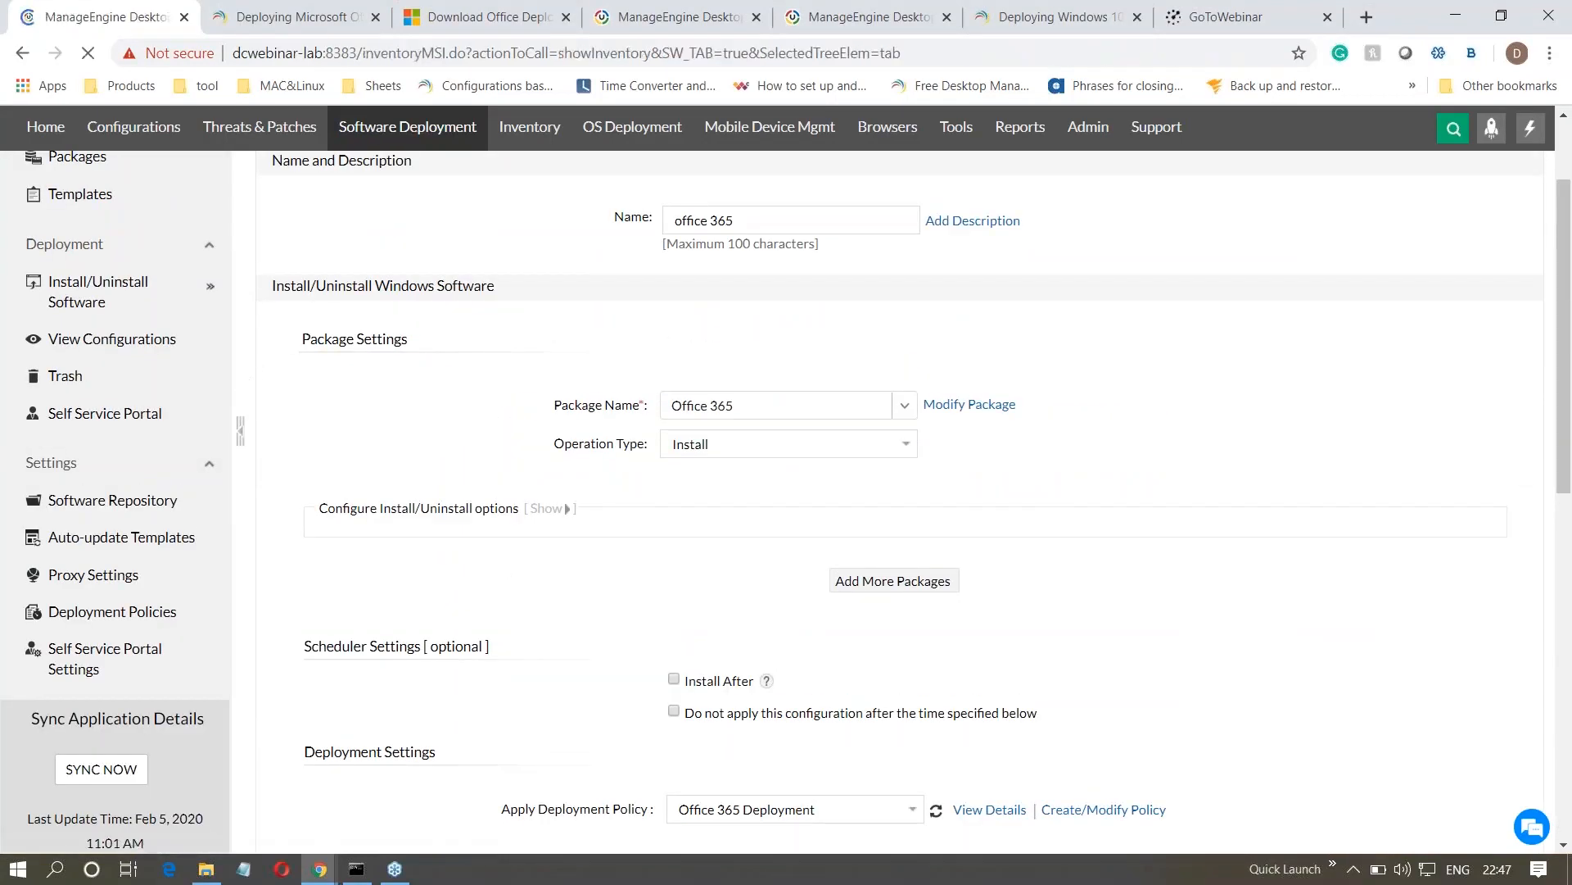
click(123, 557)
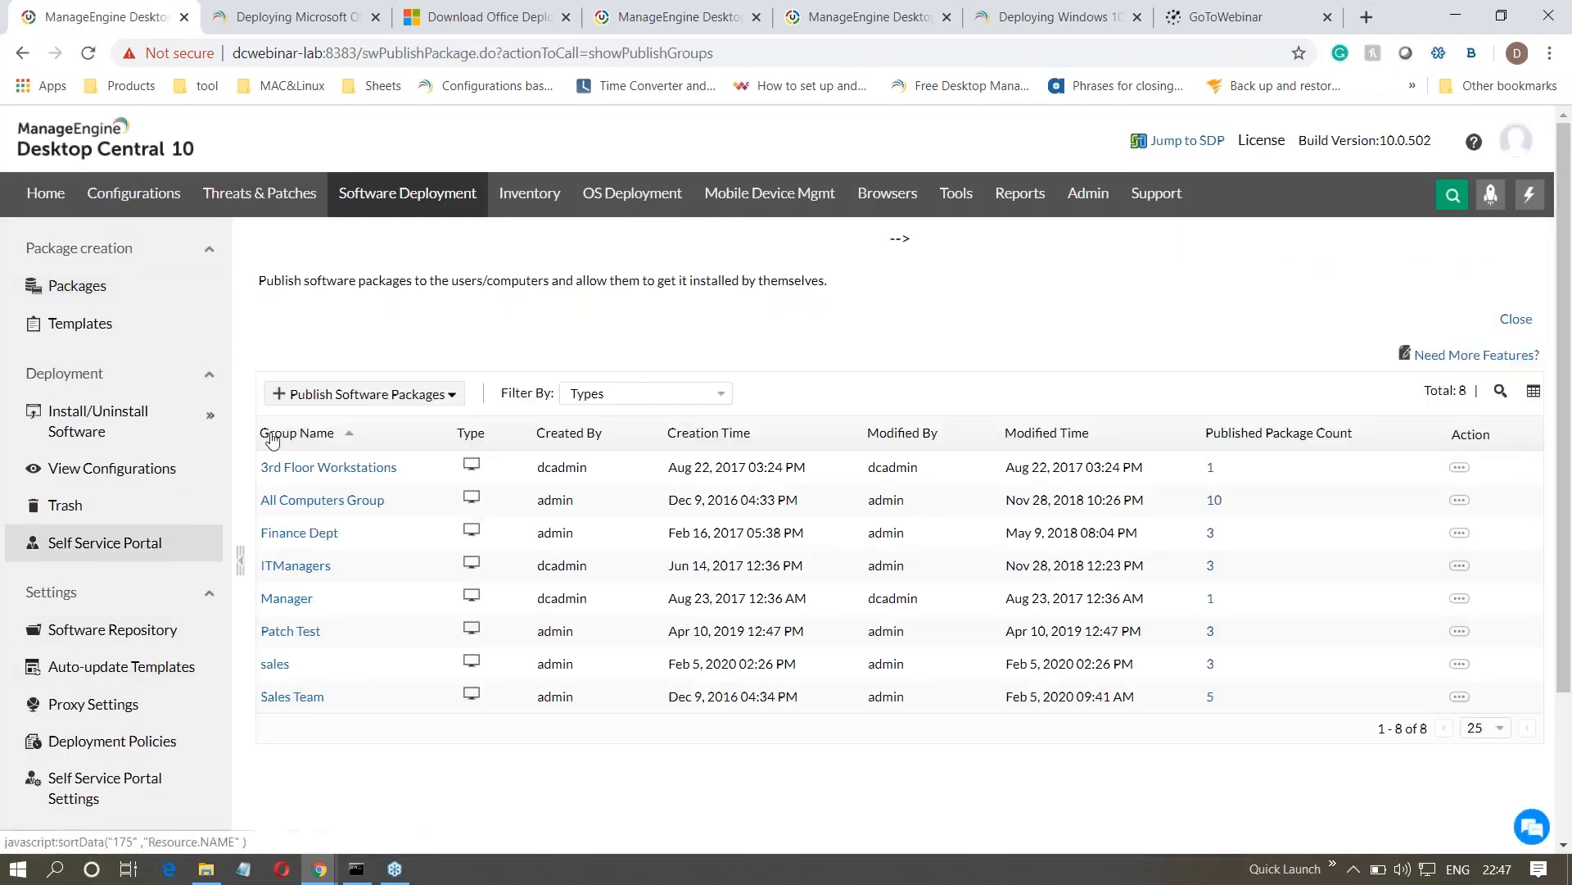
click(300, 402)
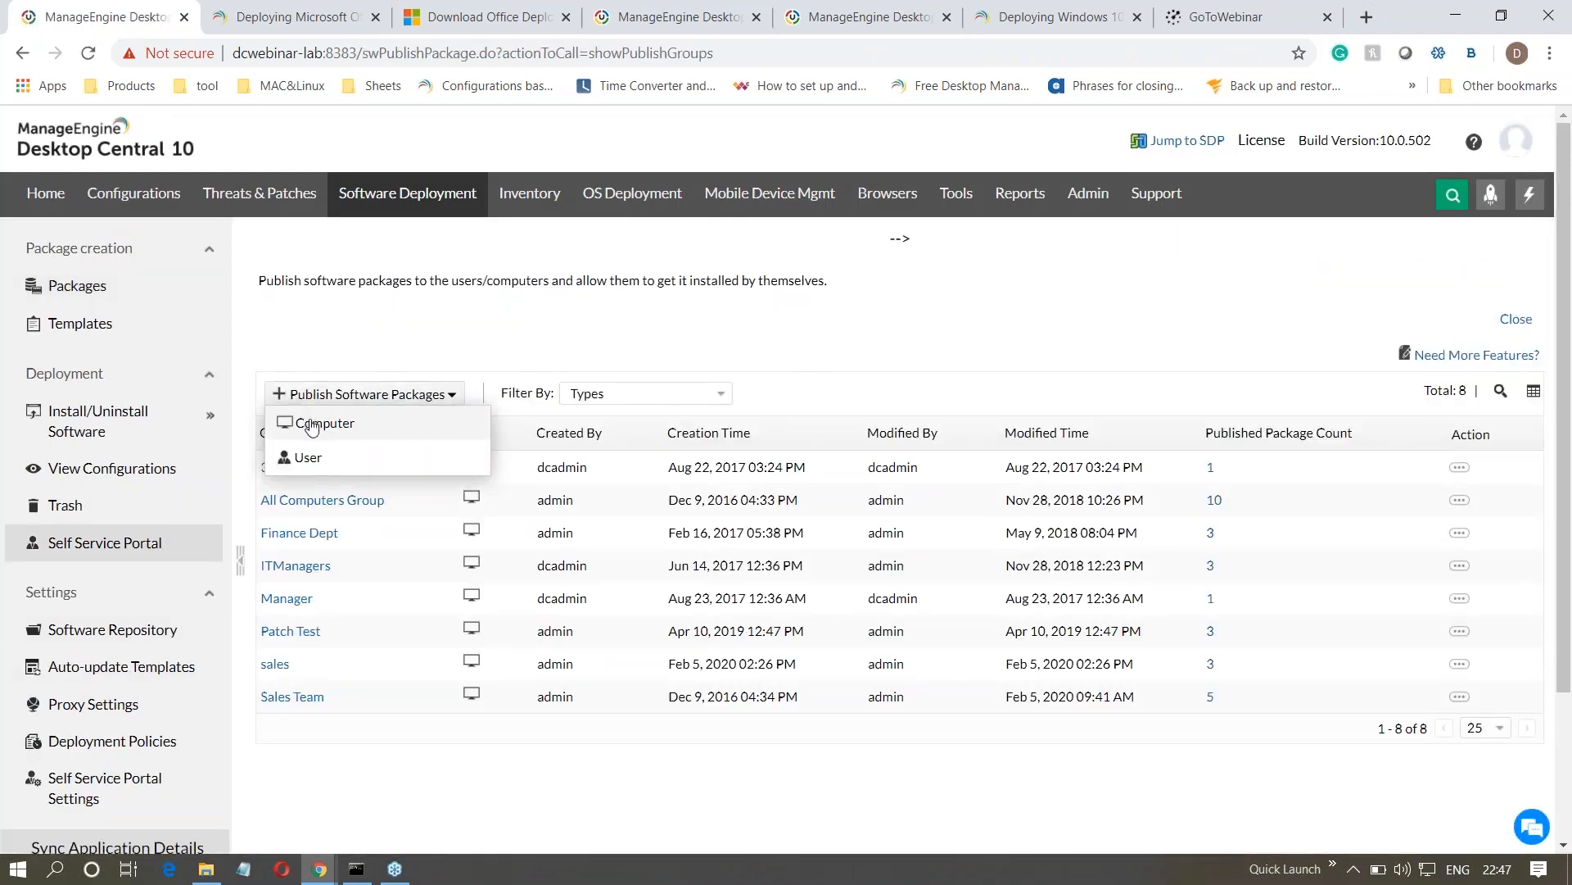
click(310, 422)
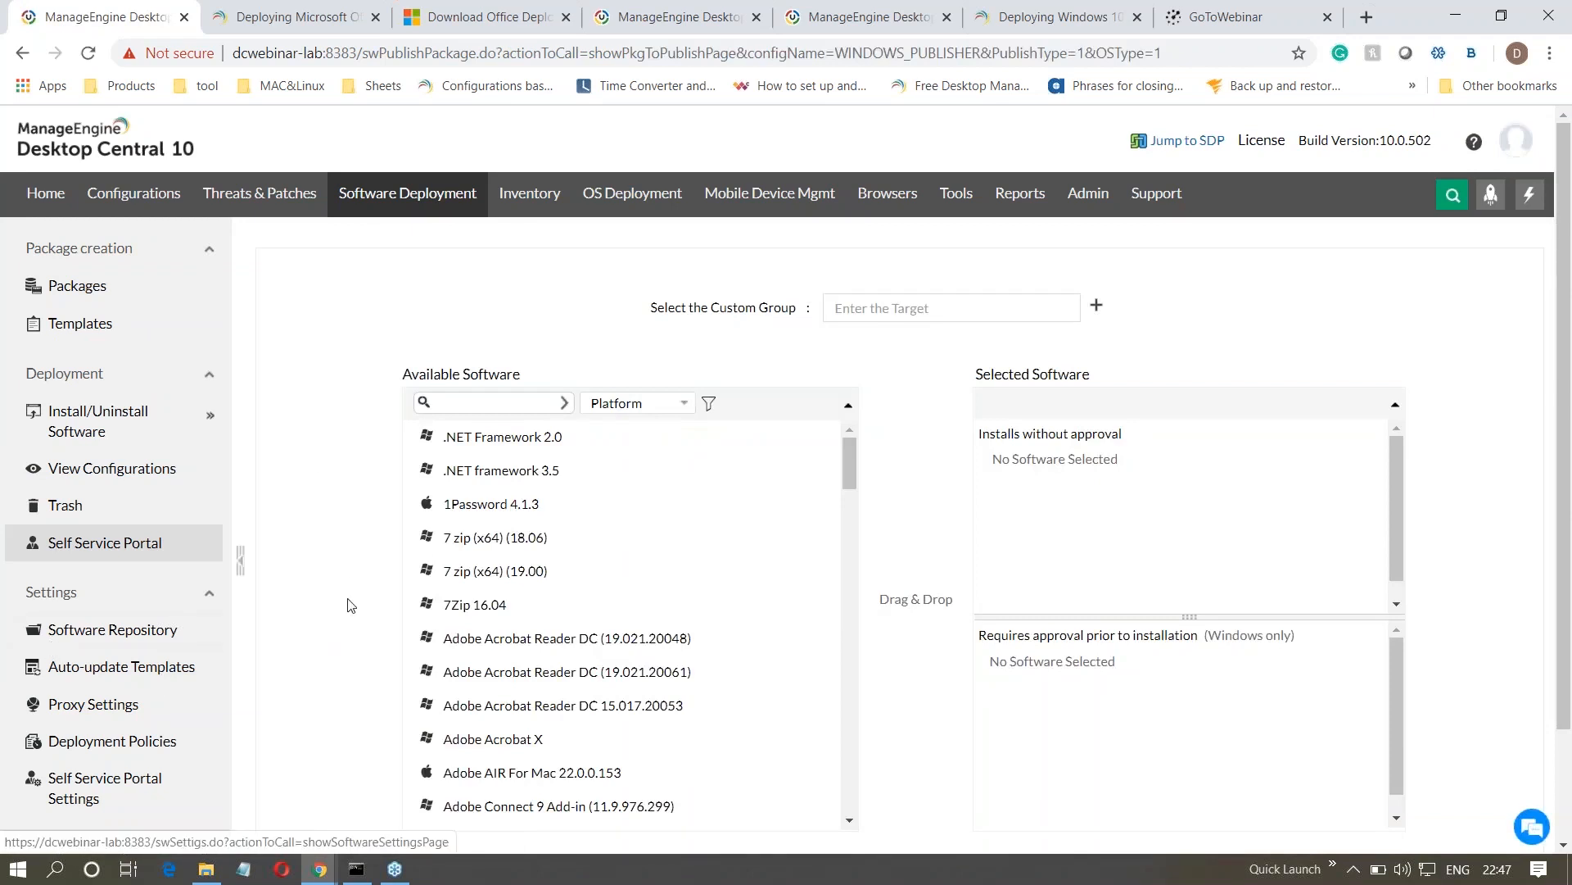
- Check the platform filter options and add .NET framework 3.5 and 1Password 4.1.3 to the software that installs without approval
click(651, 407)
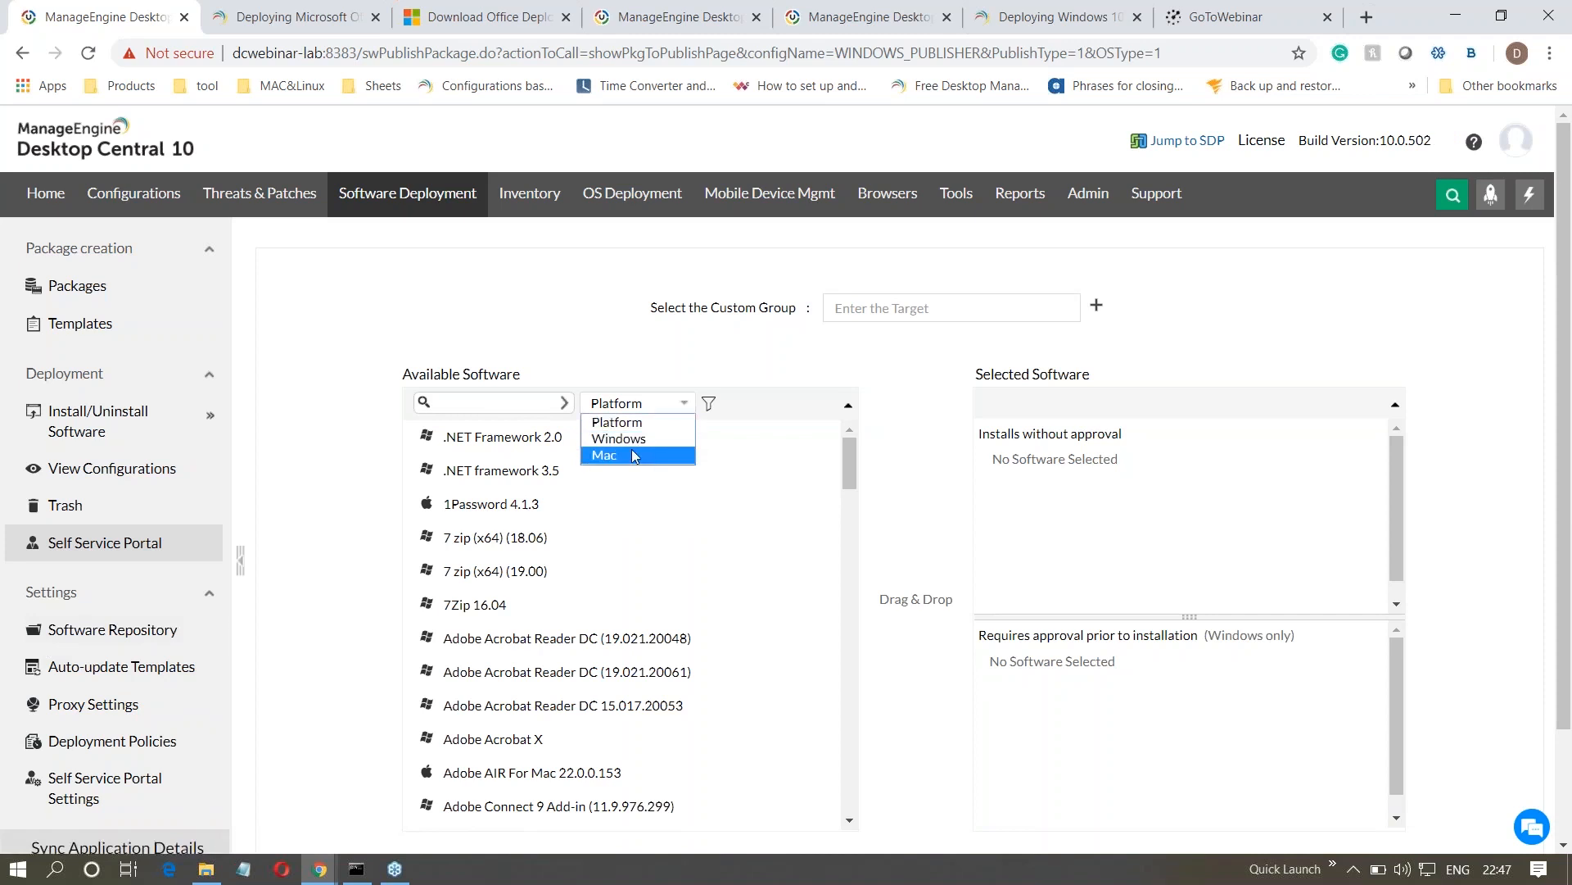
click(764, 481)
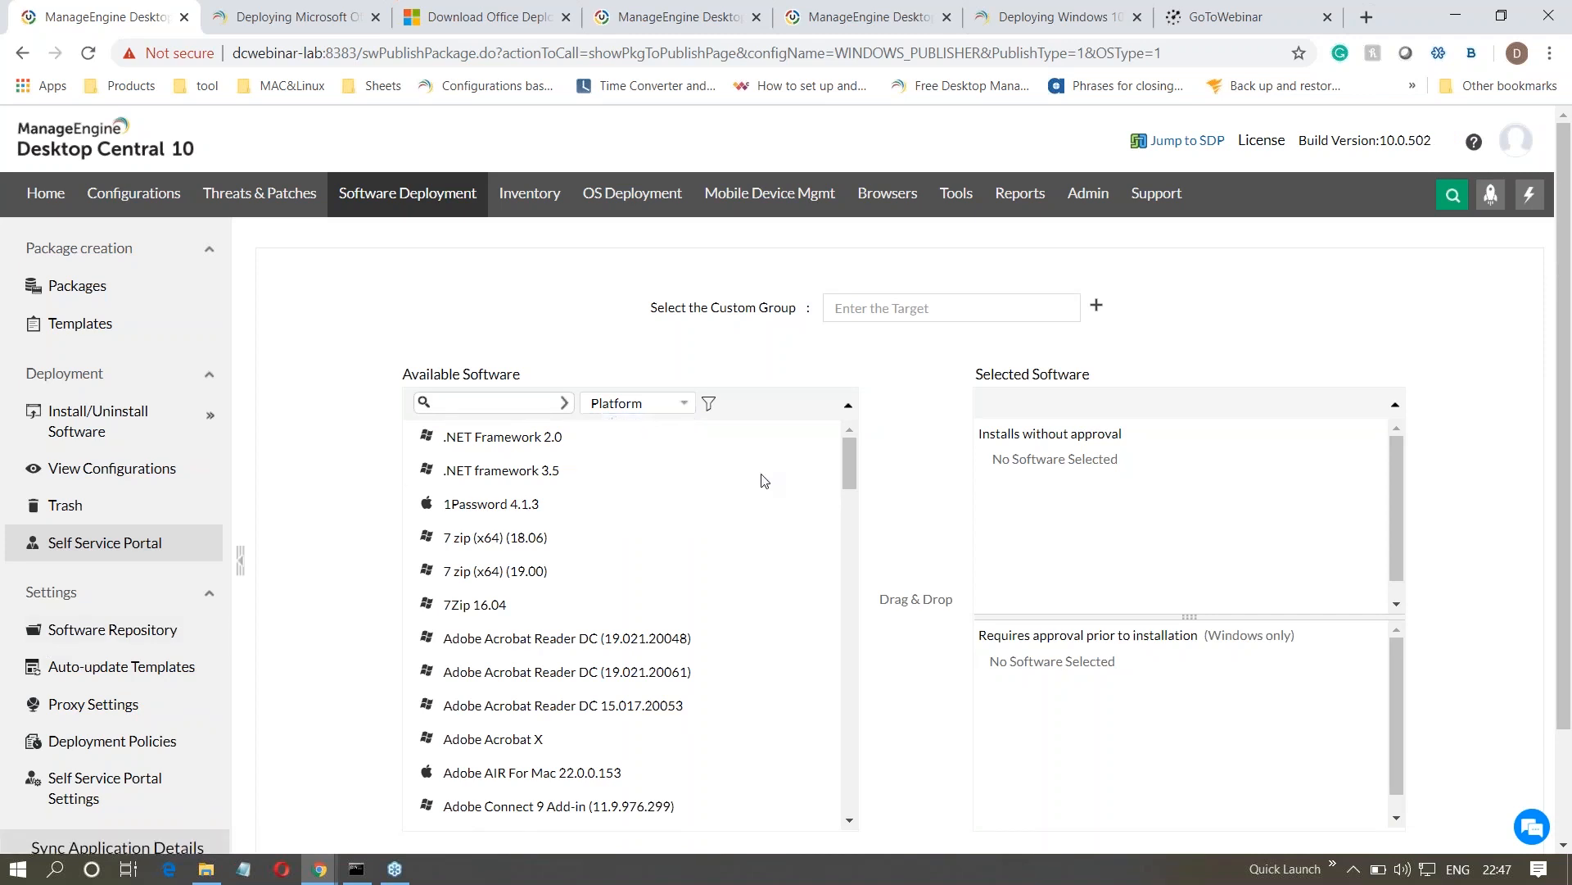
drag(794, 308, 710, 310)
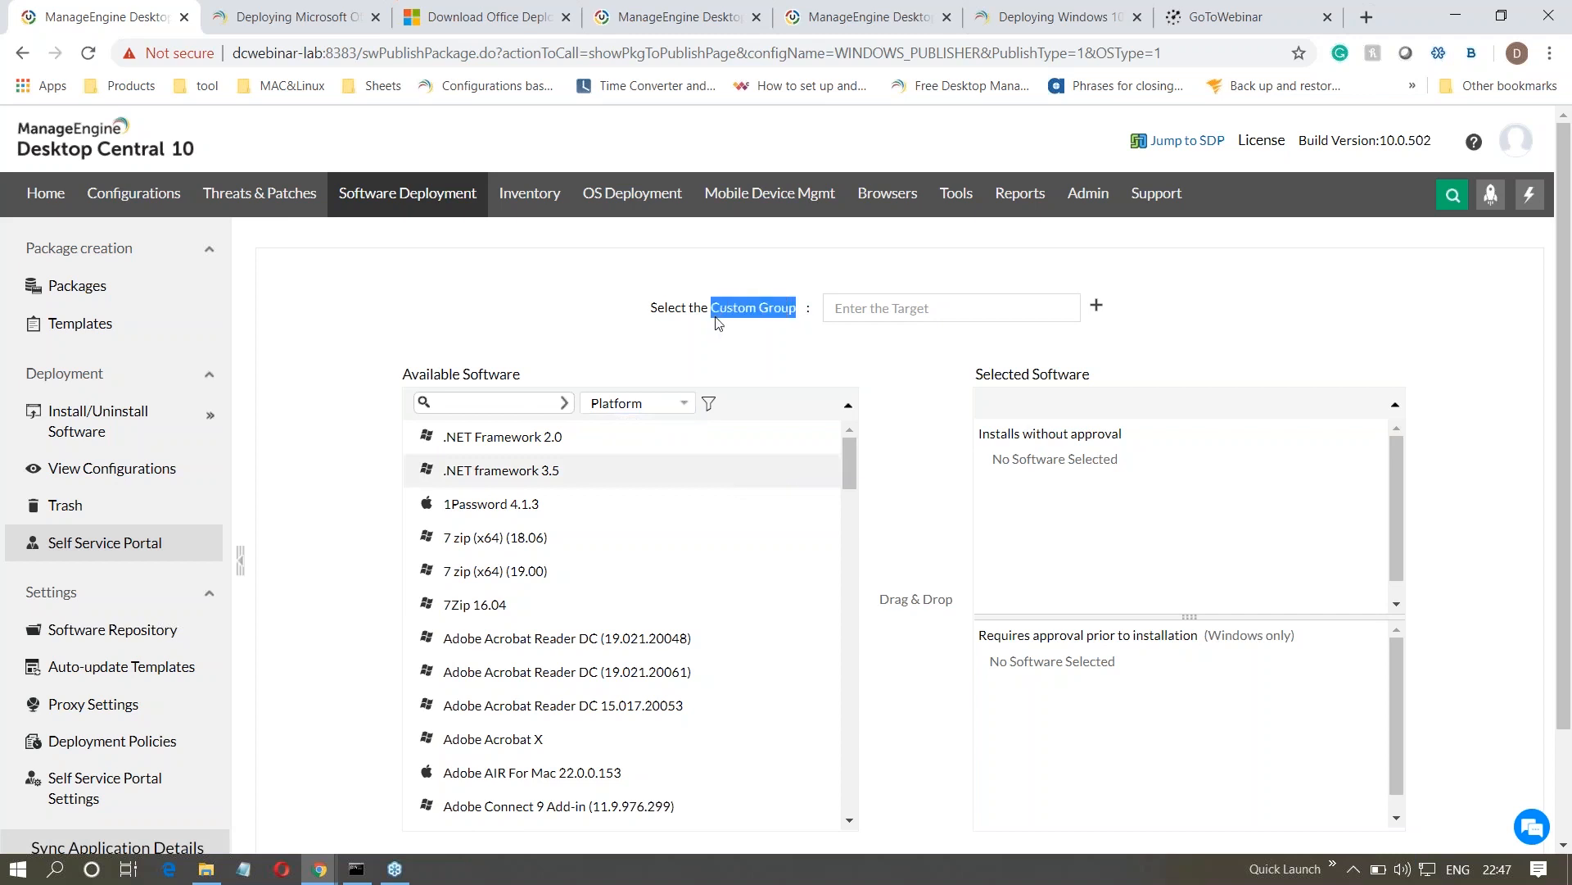
double_click(524, 470)
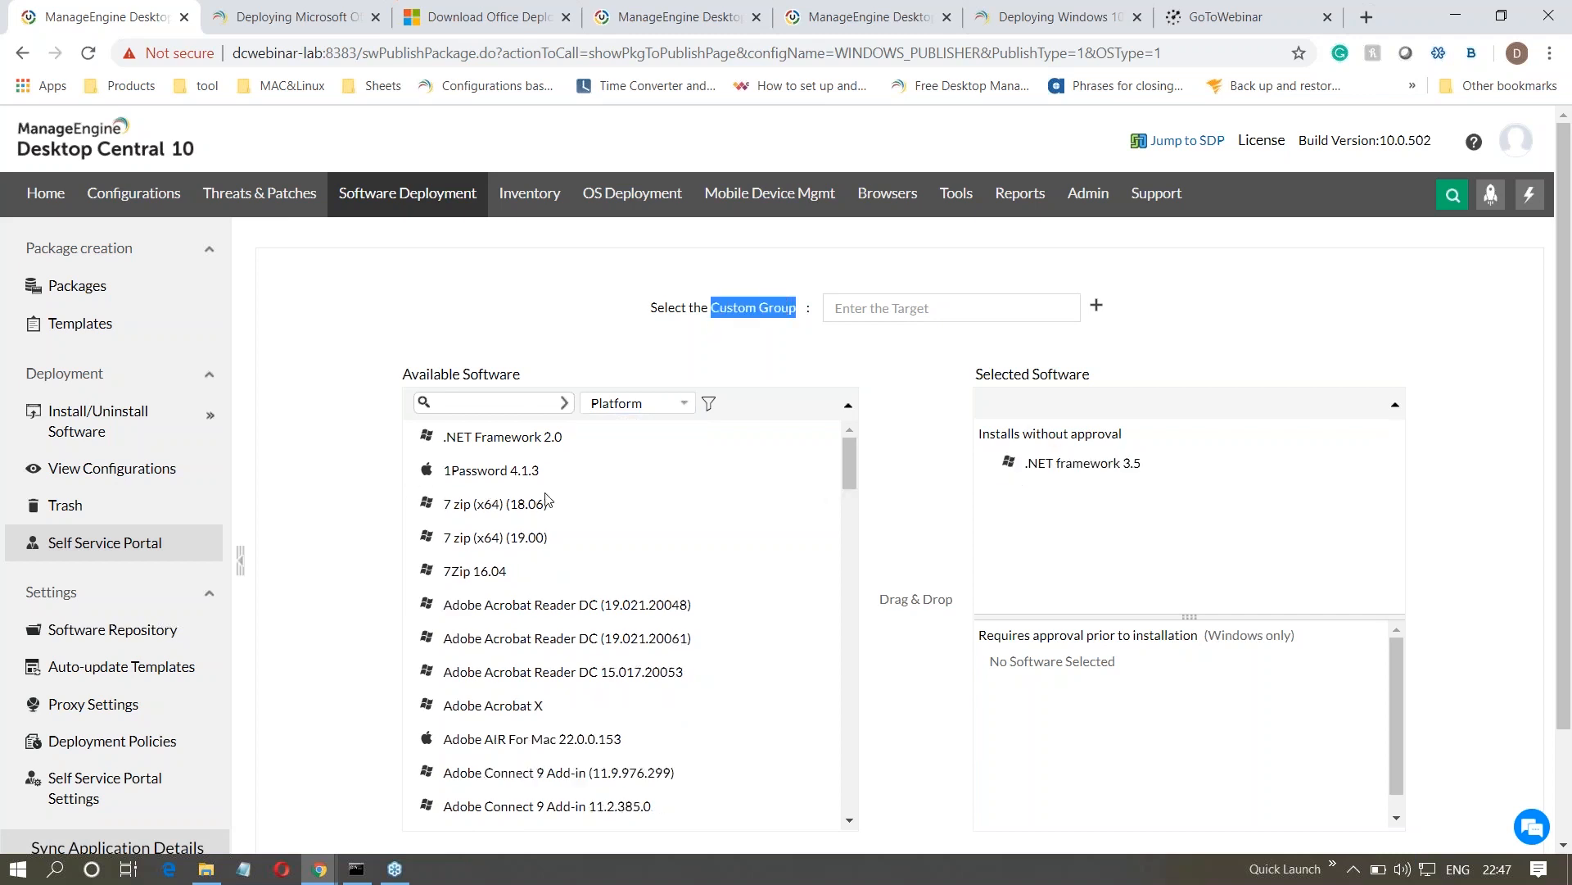
double_click(494, 471)
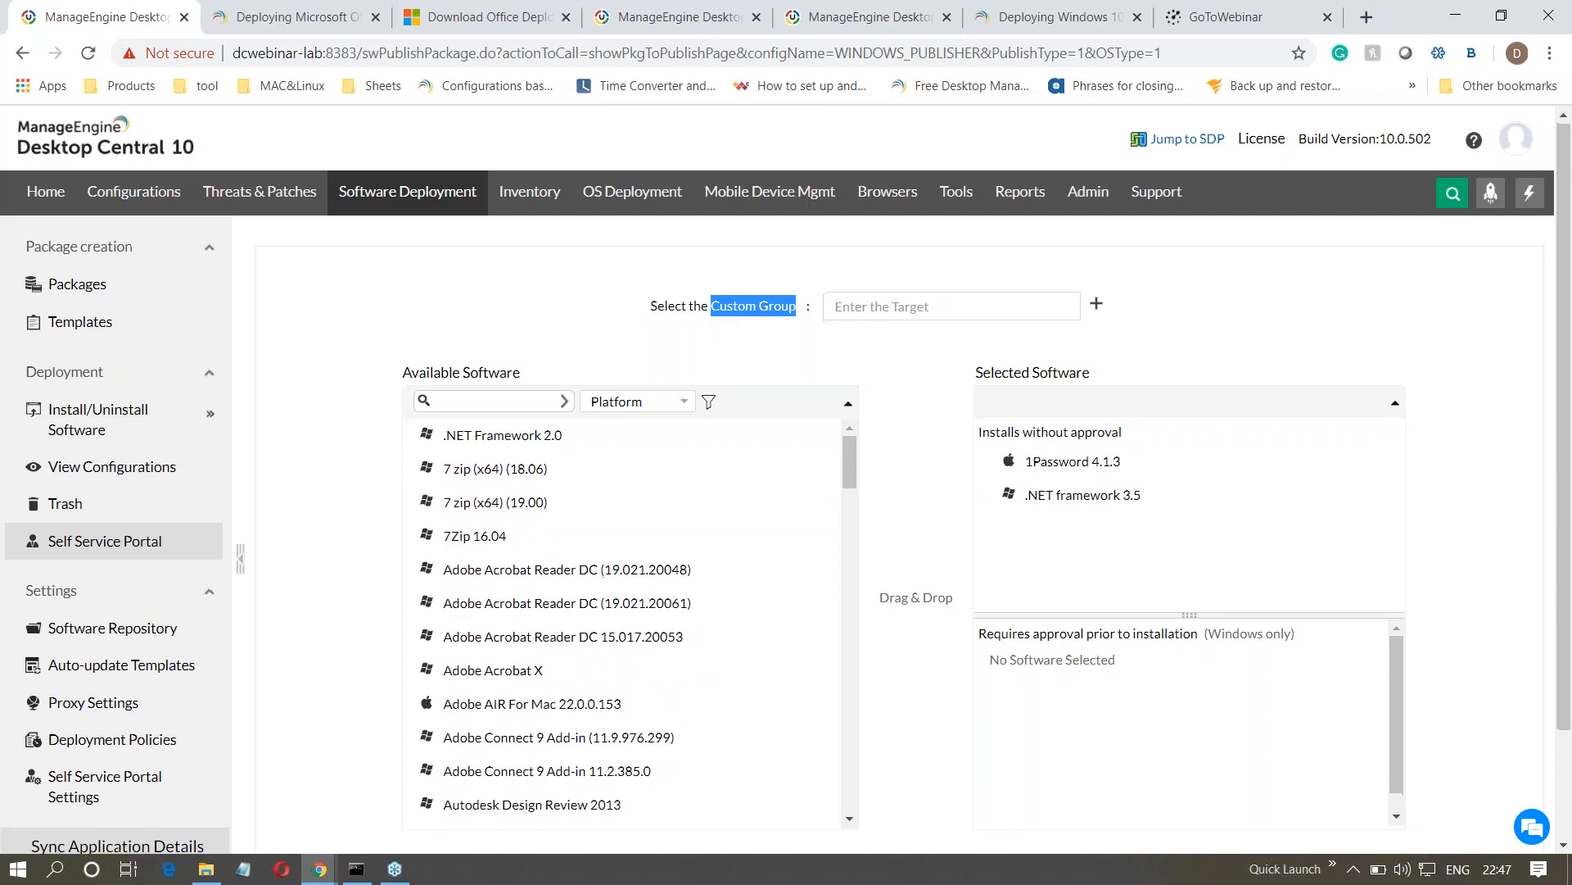
- Open the Self Service Portal settings and examine where the portal can be displayed on client computers
scroll(874, 811, down, 2)
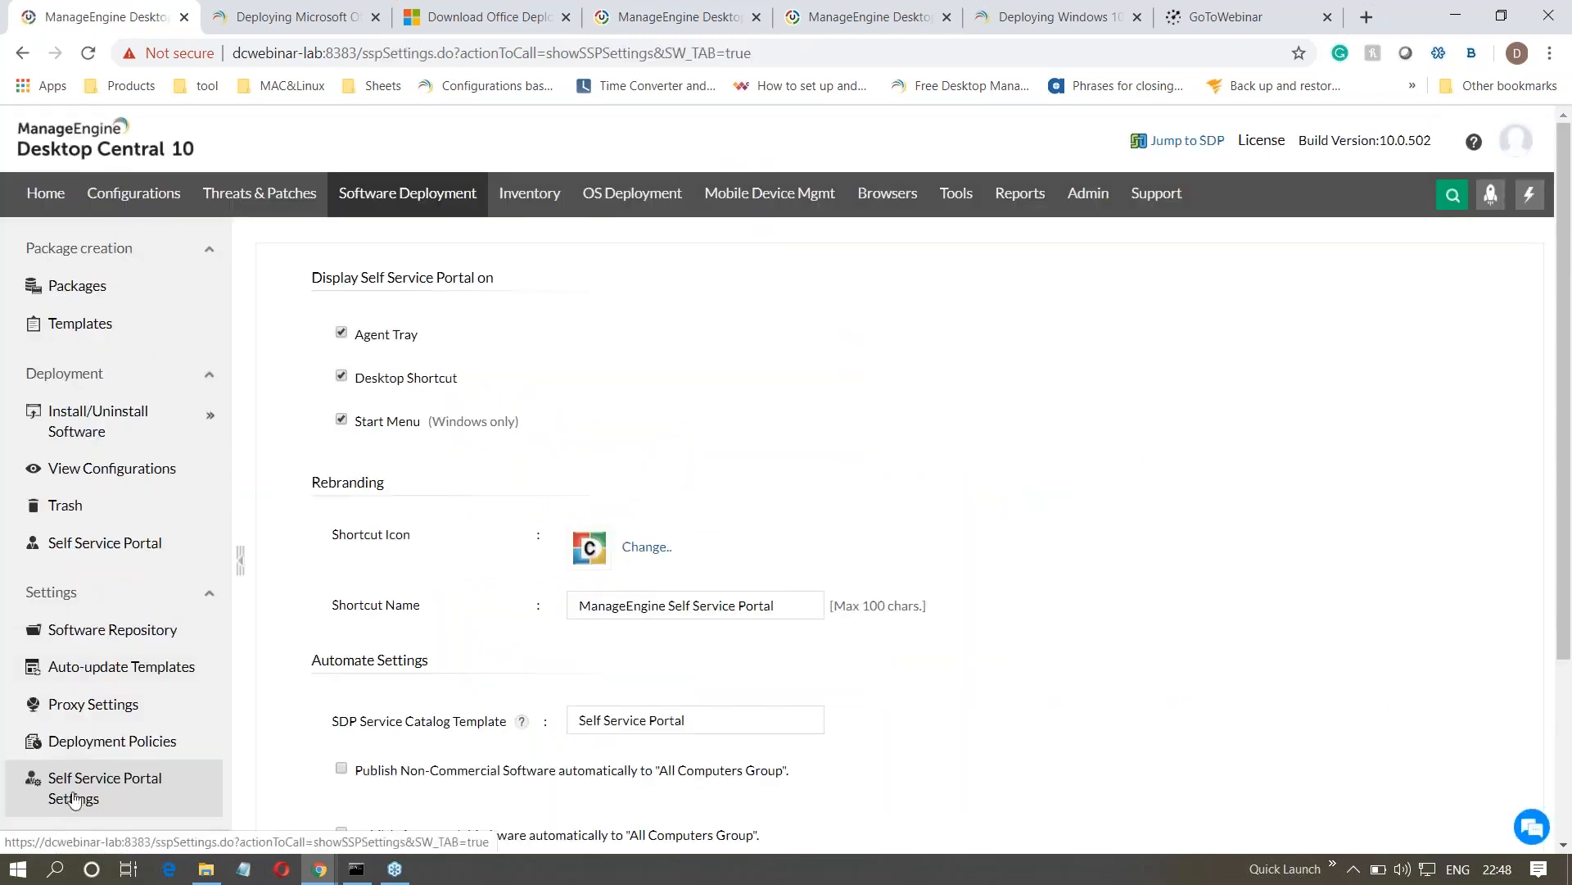
drag(426, 338, 361, 341)
drag(459, 379, 355, 436)
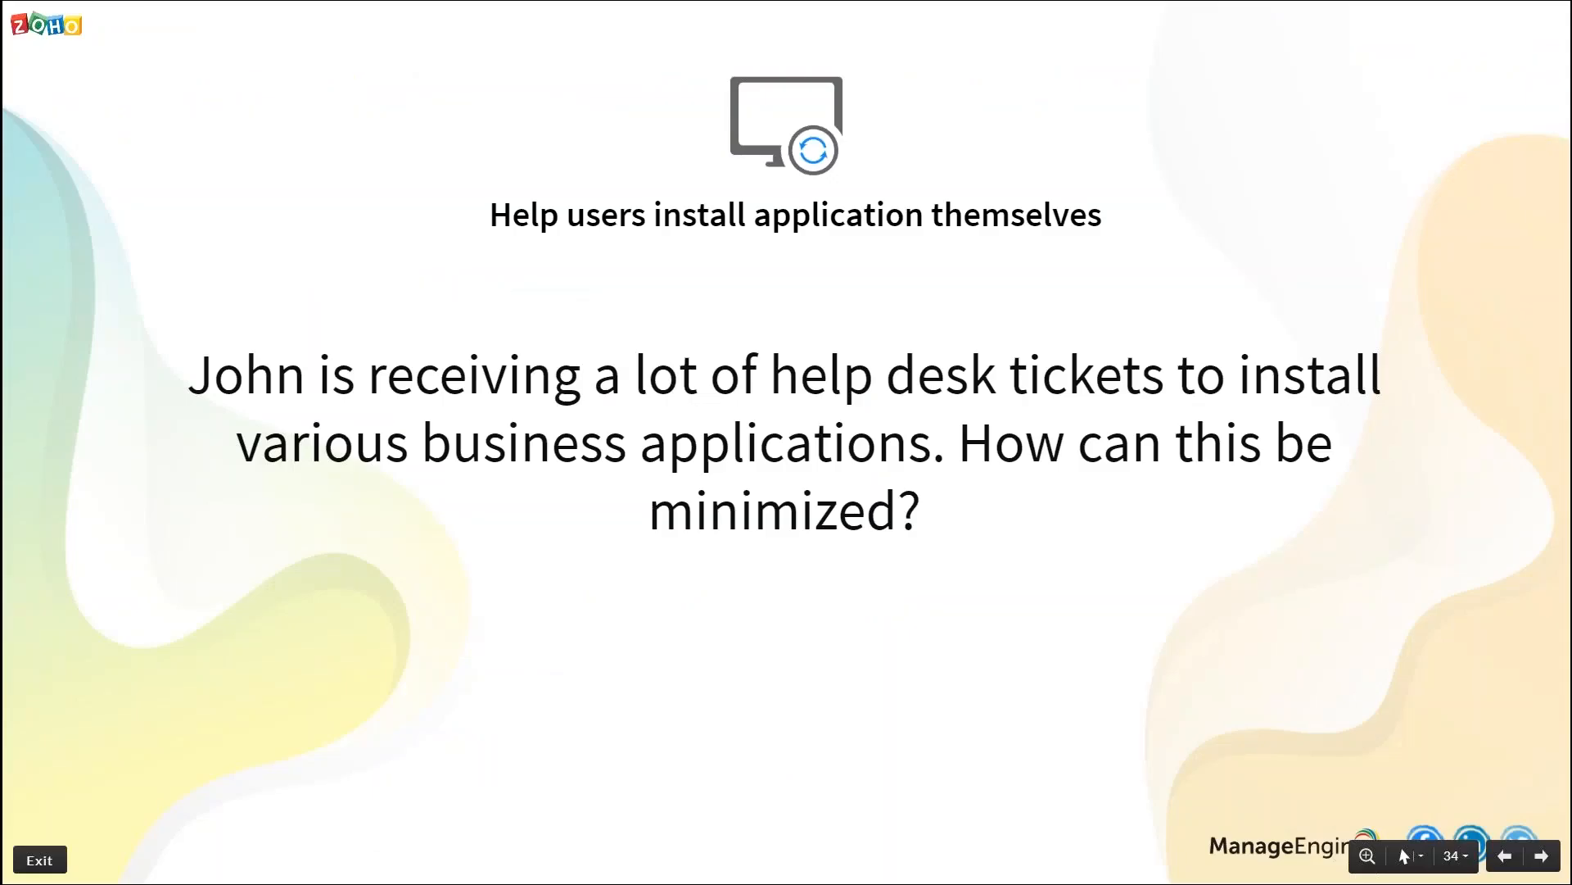
key(Right)
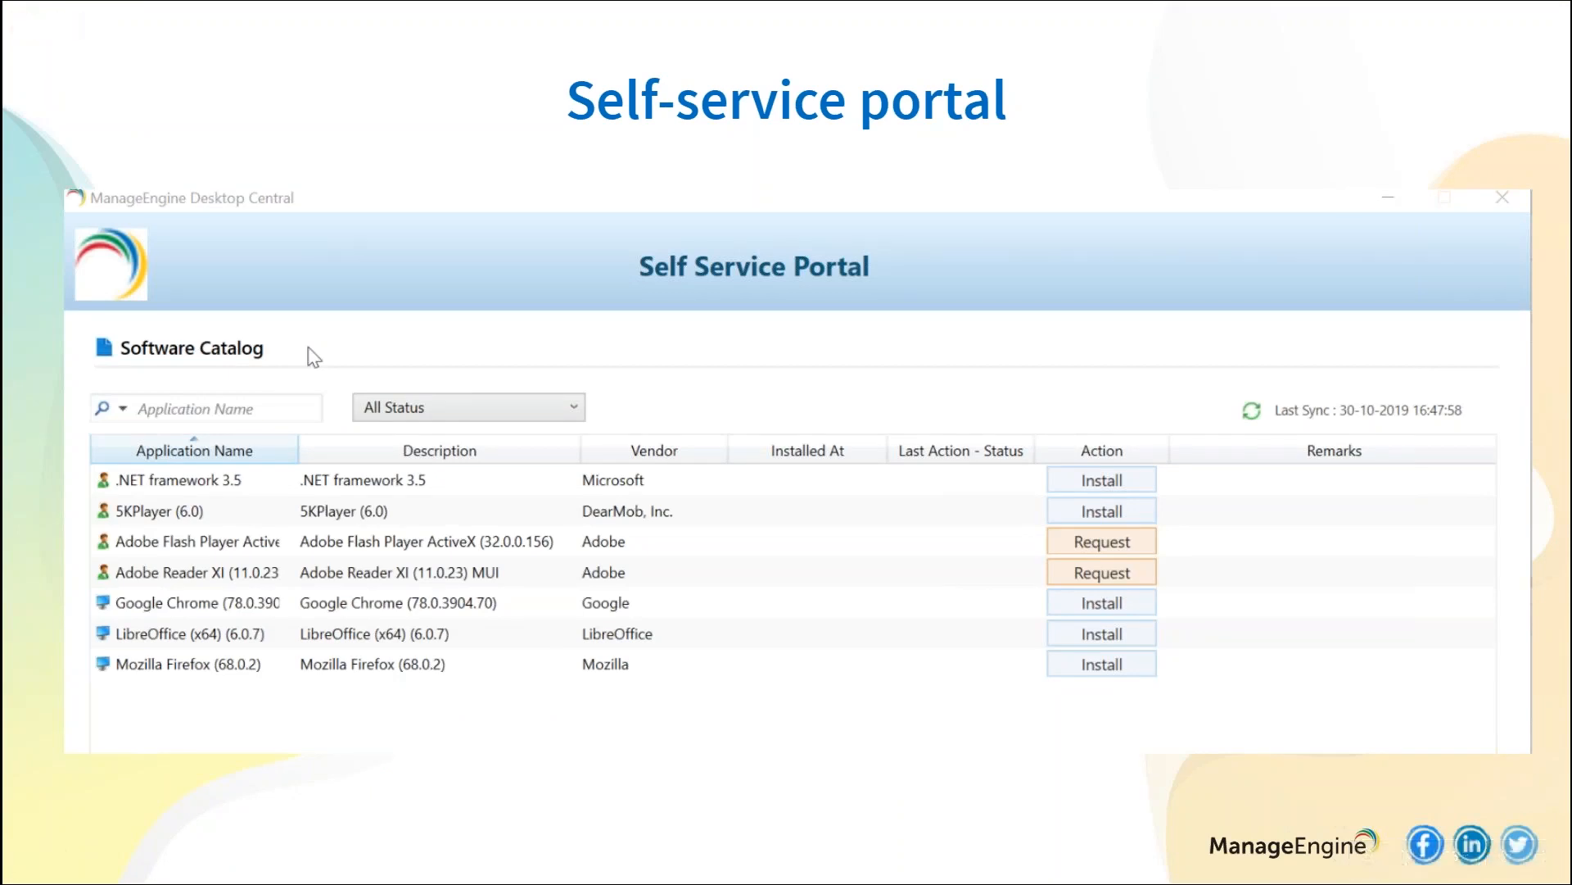
key(alt+Tab)
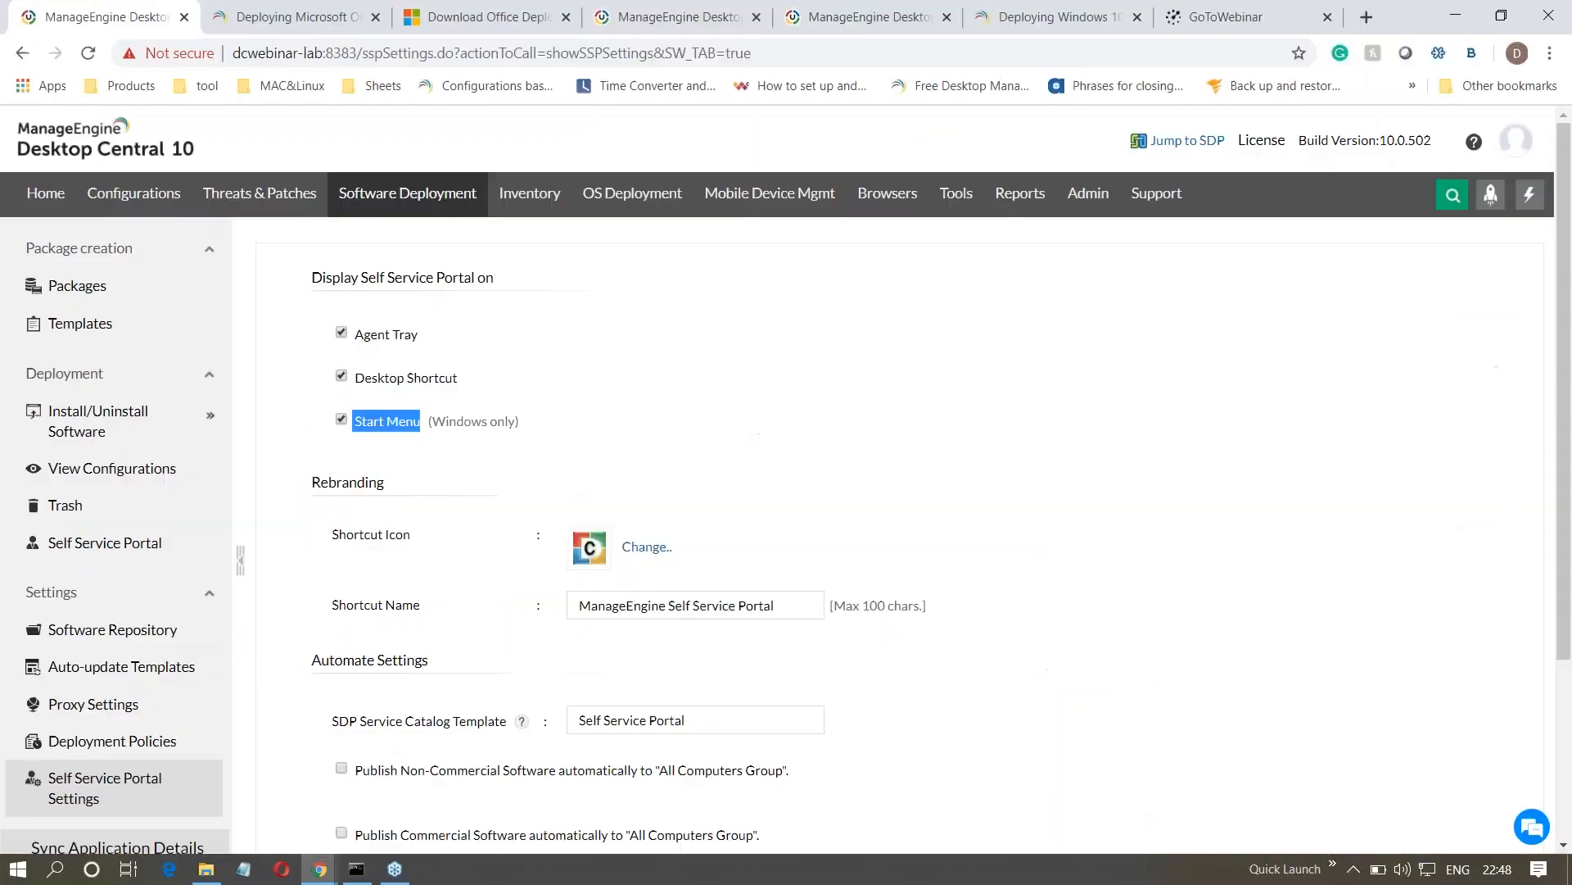
- Start a new publication of software packages to computers and review the two approval categories for selected software
click(69, 545)
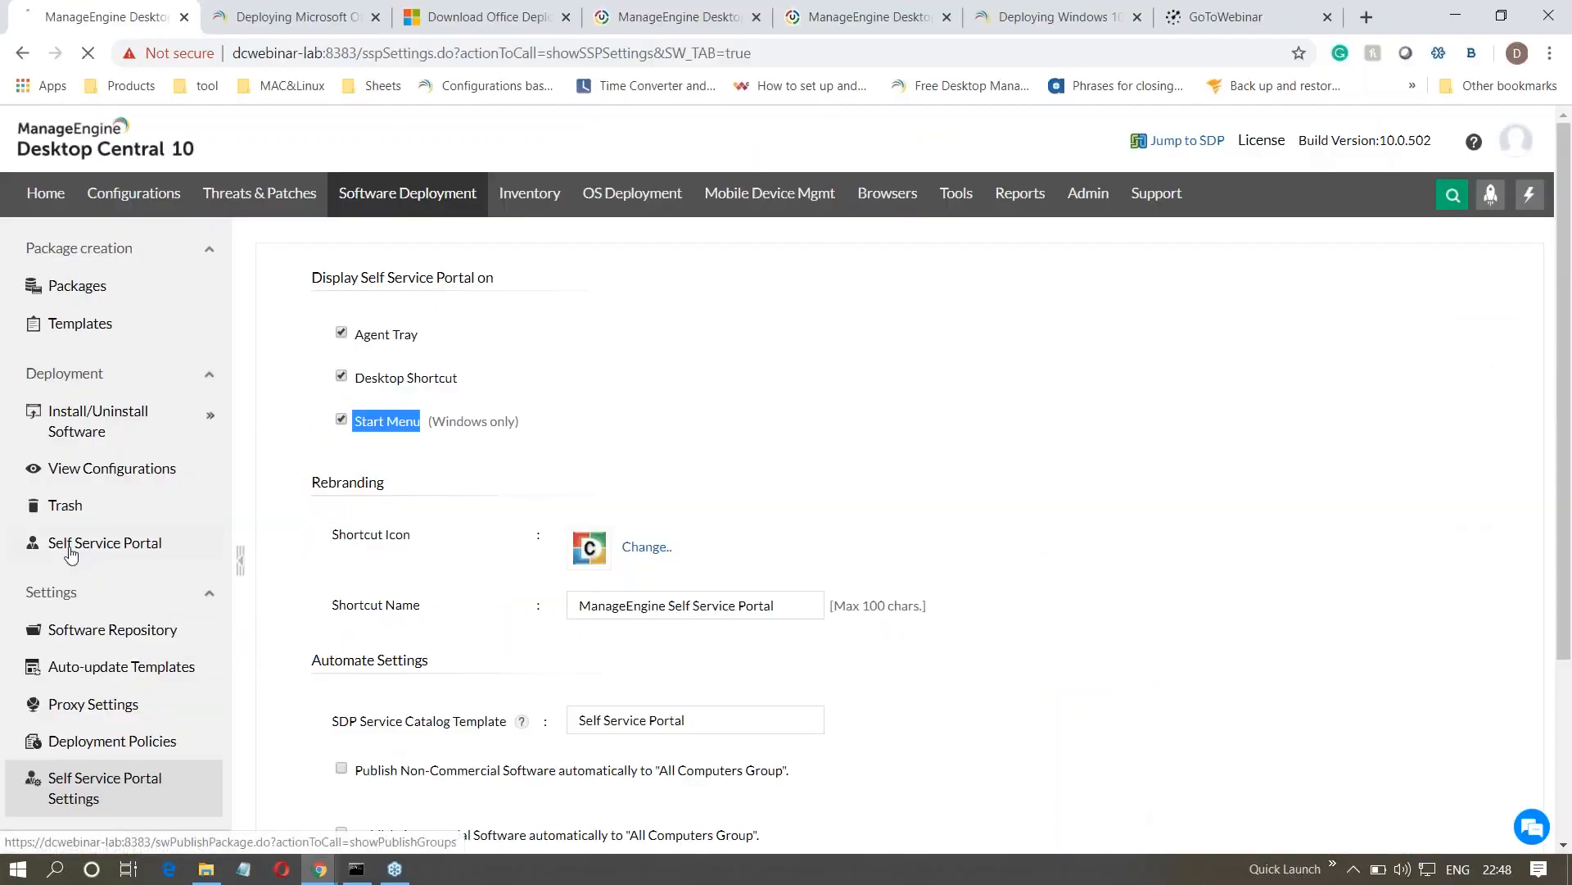
click(361, 394)
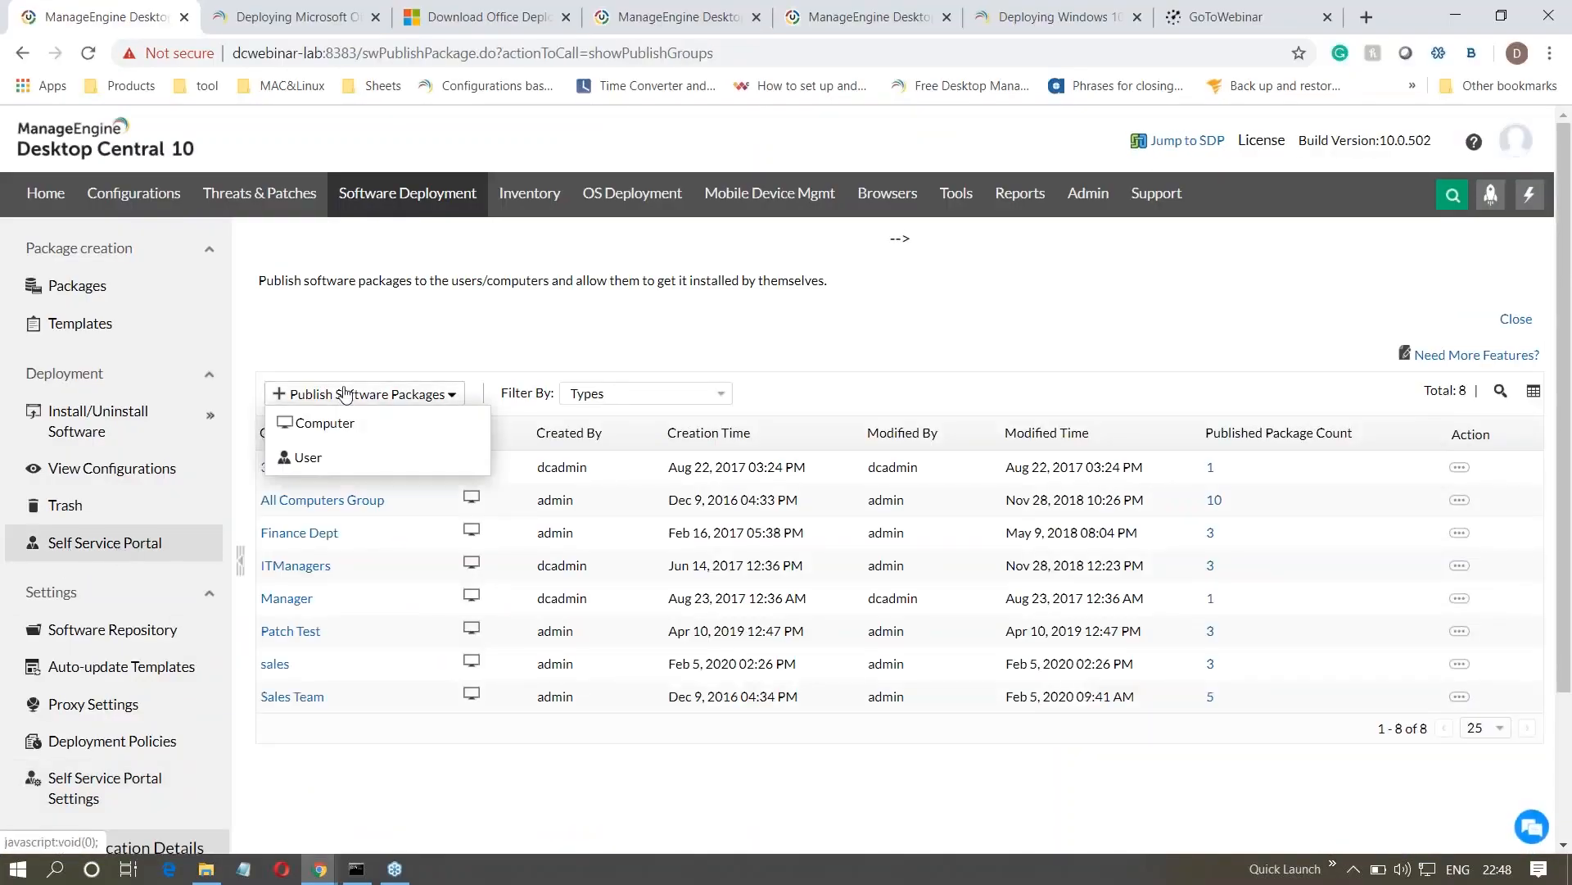
click(350, 427)
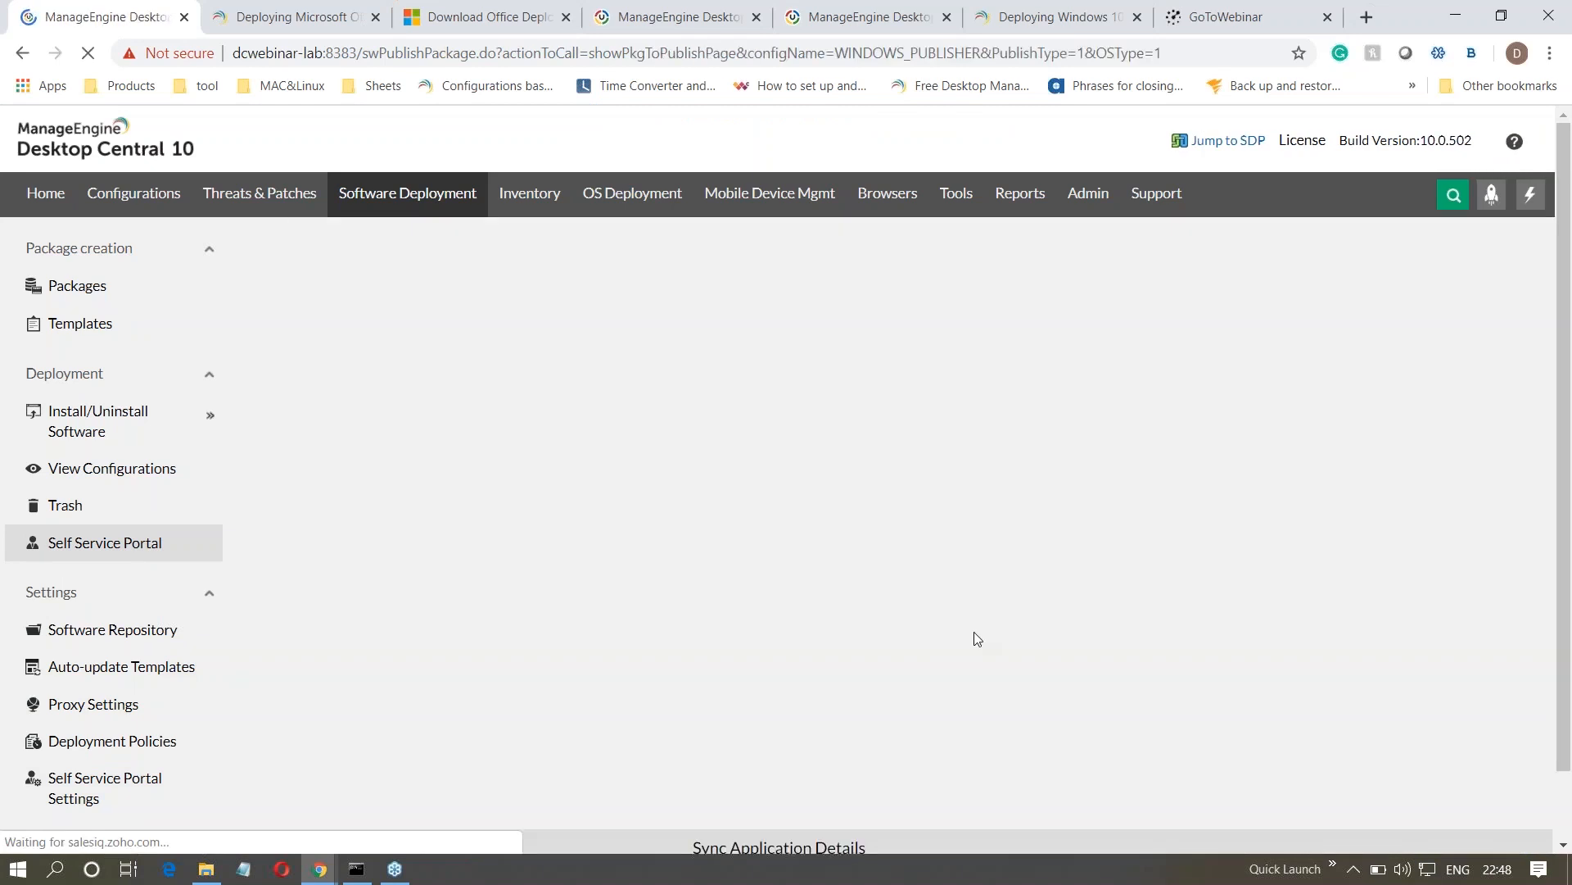
drag(1125, 442, 1018, 439)
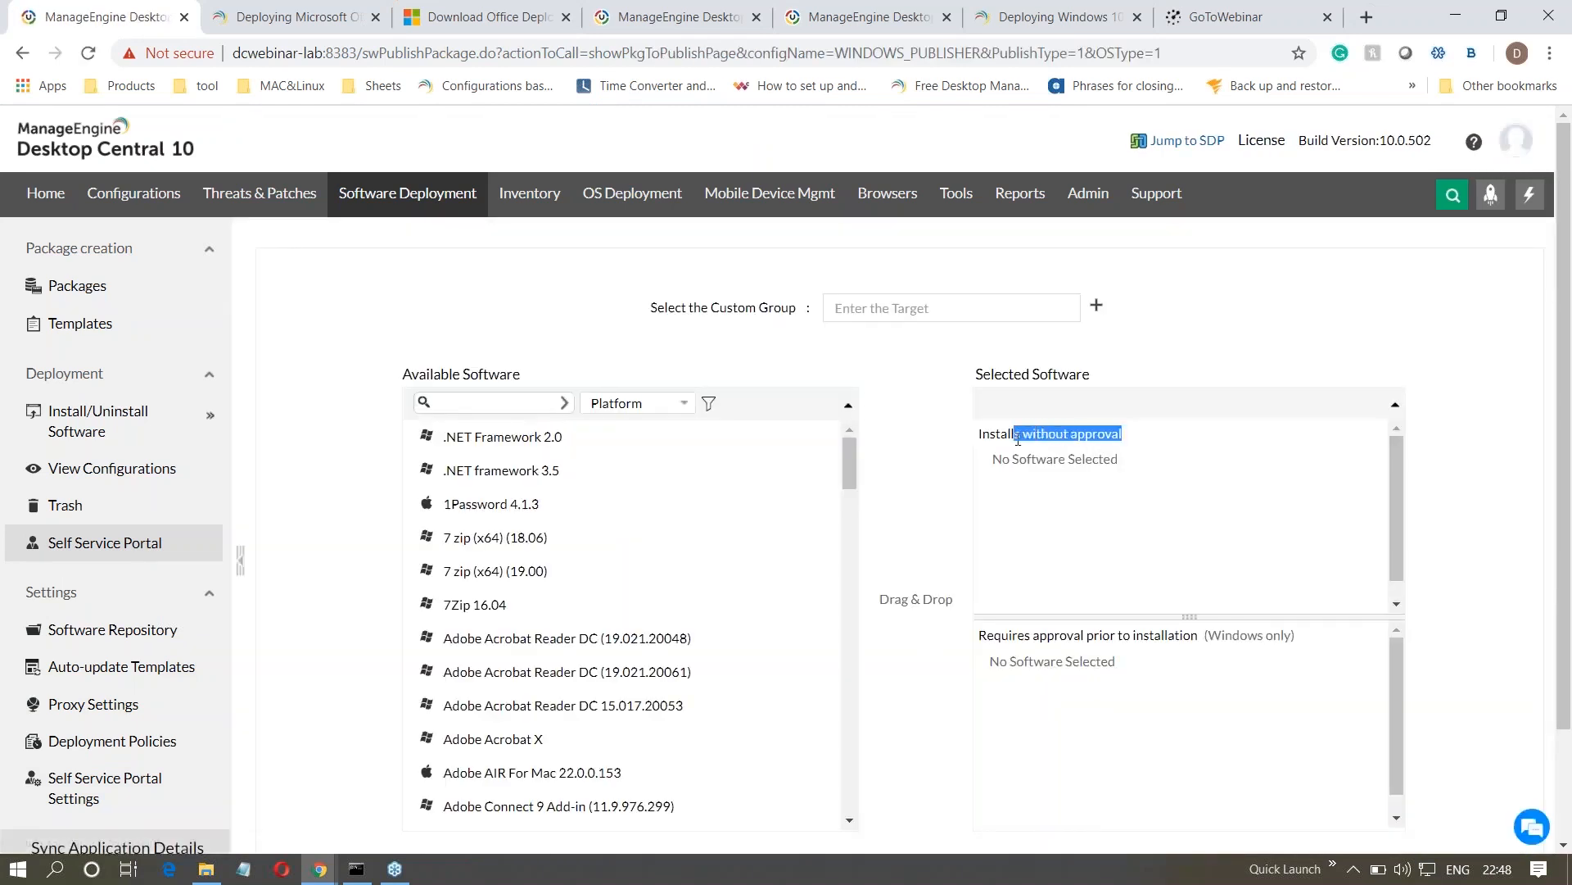
drag(1067, 637, 1180, 637)
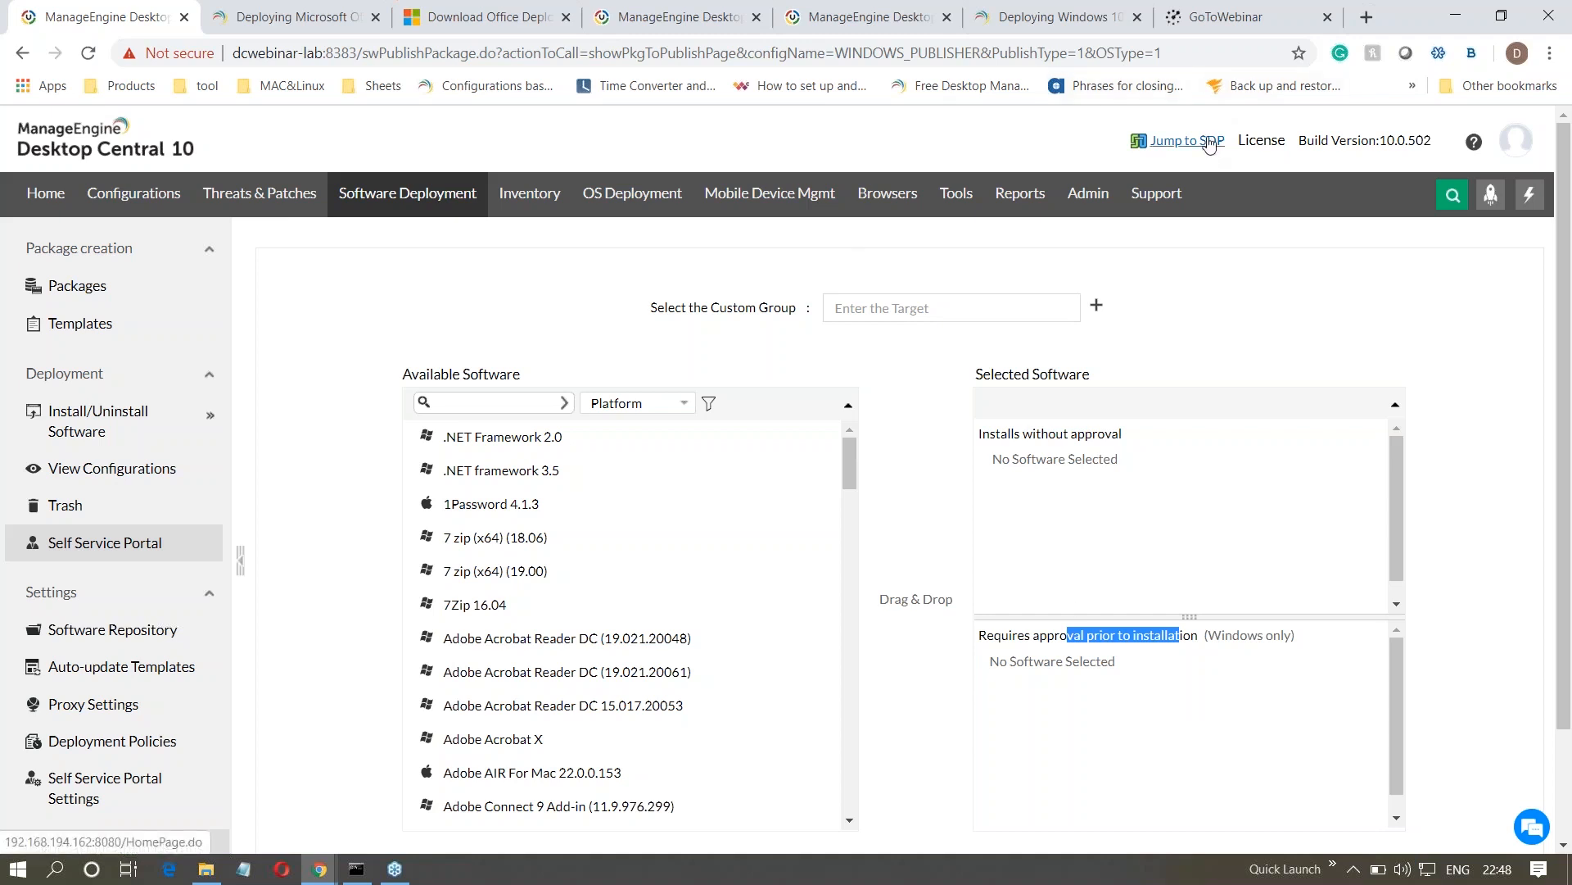
- Switch to the browser tab with the admin settings and look at the integration options, including ServiceDesk Plus Settings
click(632, 27)
click(1083, 130)
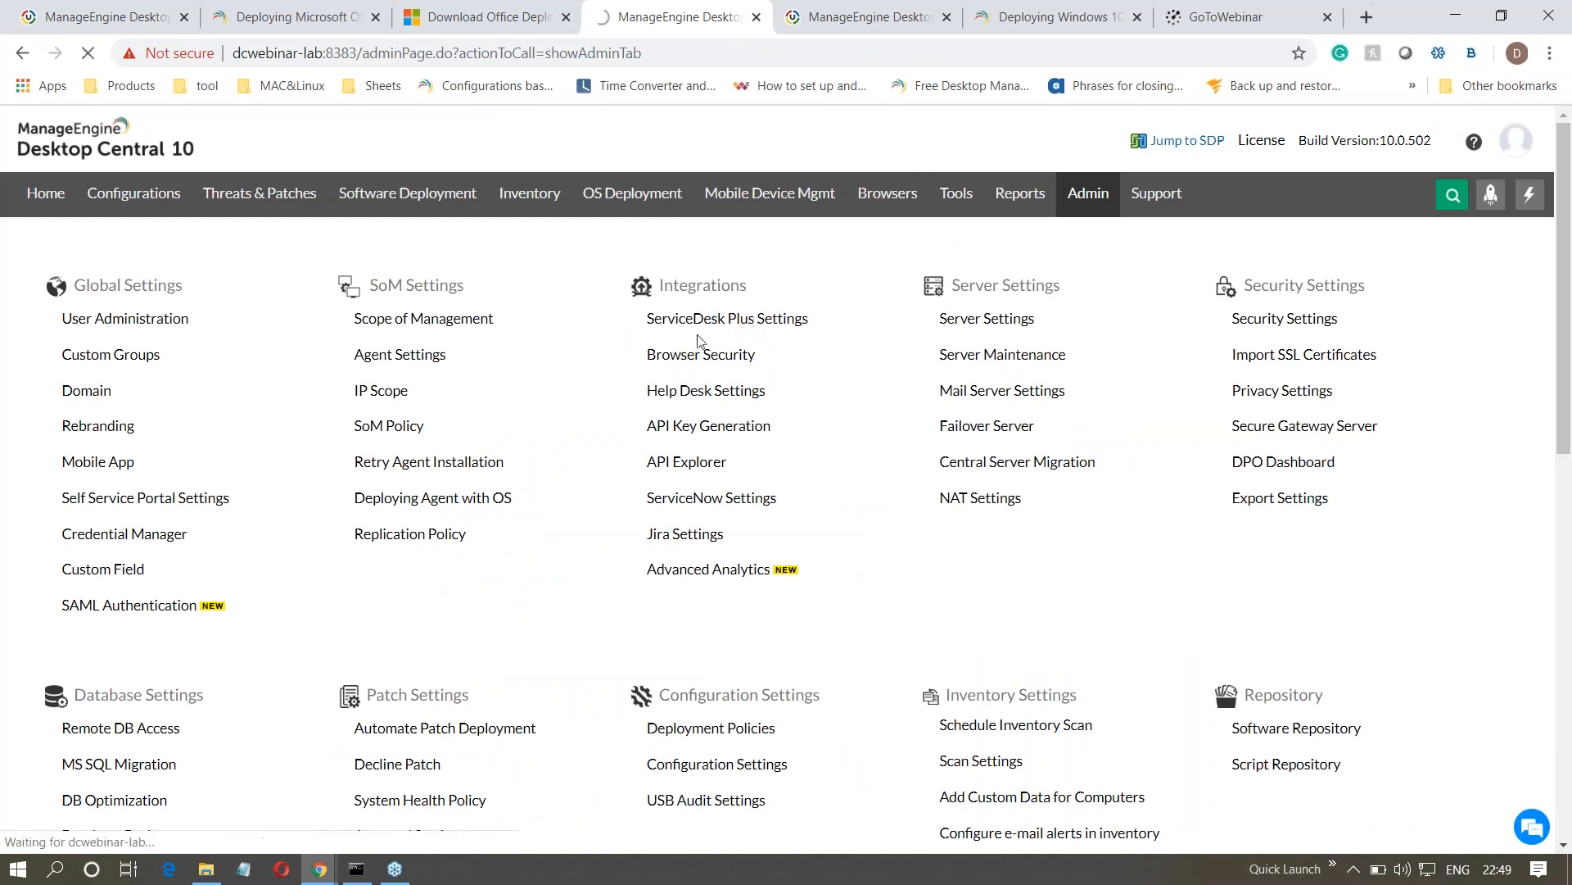
- Return to the publishing page and assign Adobe Acrobat Reader DC (19.021.20048) and 15.017.20053 to the software requiring approval prior to installation
click(108, 17)
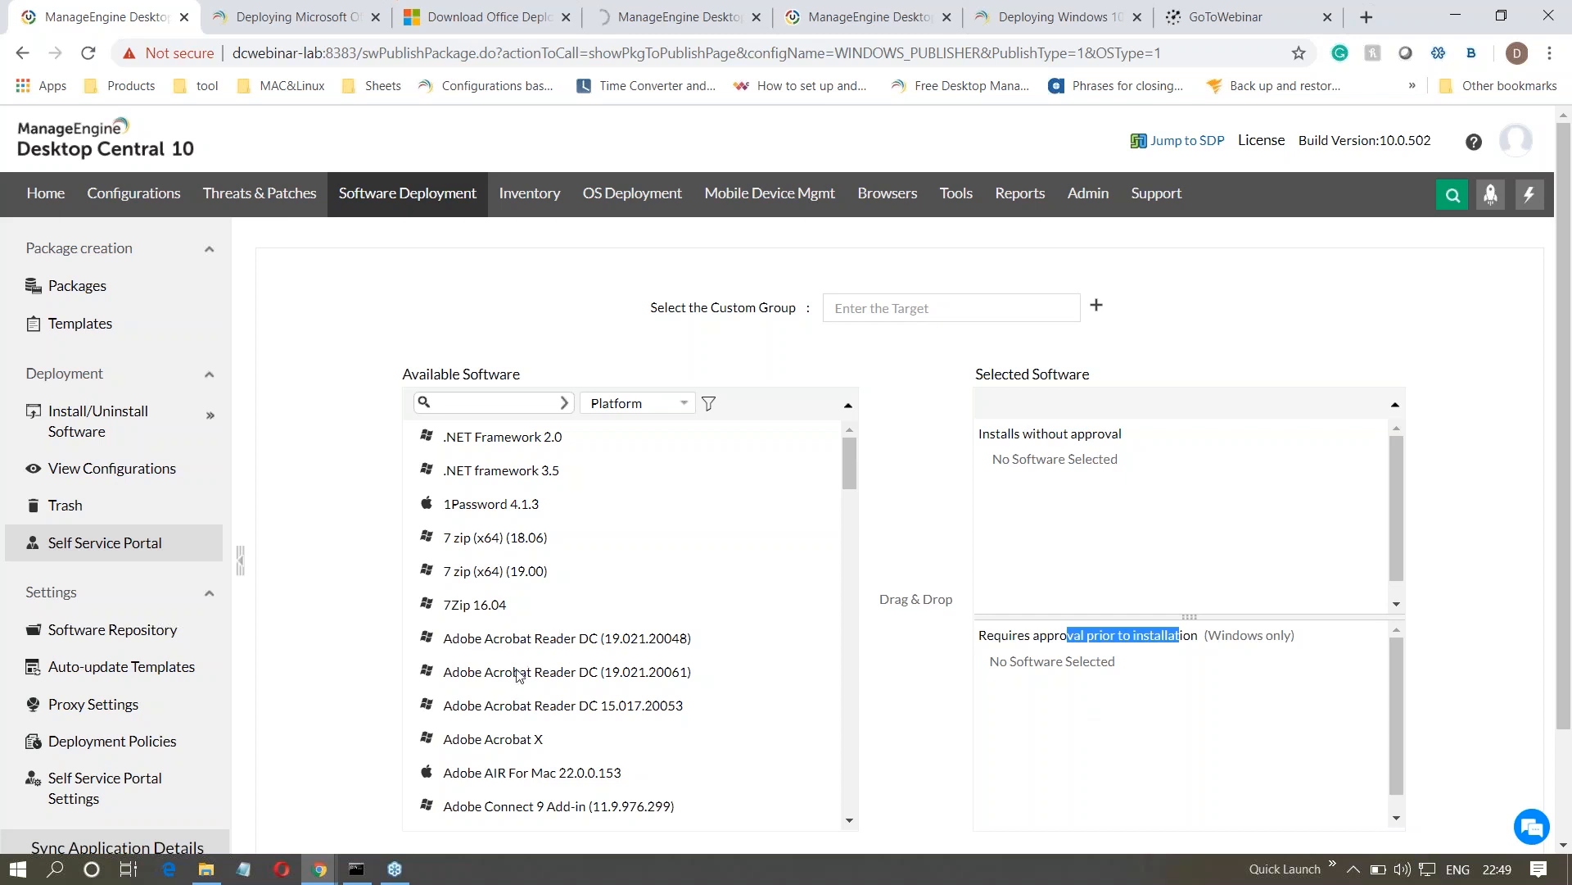
drag(501, 644, 991, 703)
drag(552, 671, 983, 717)
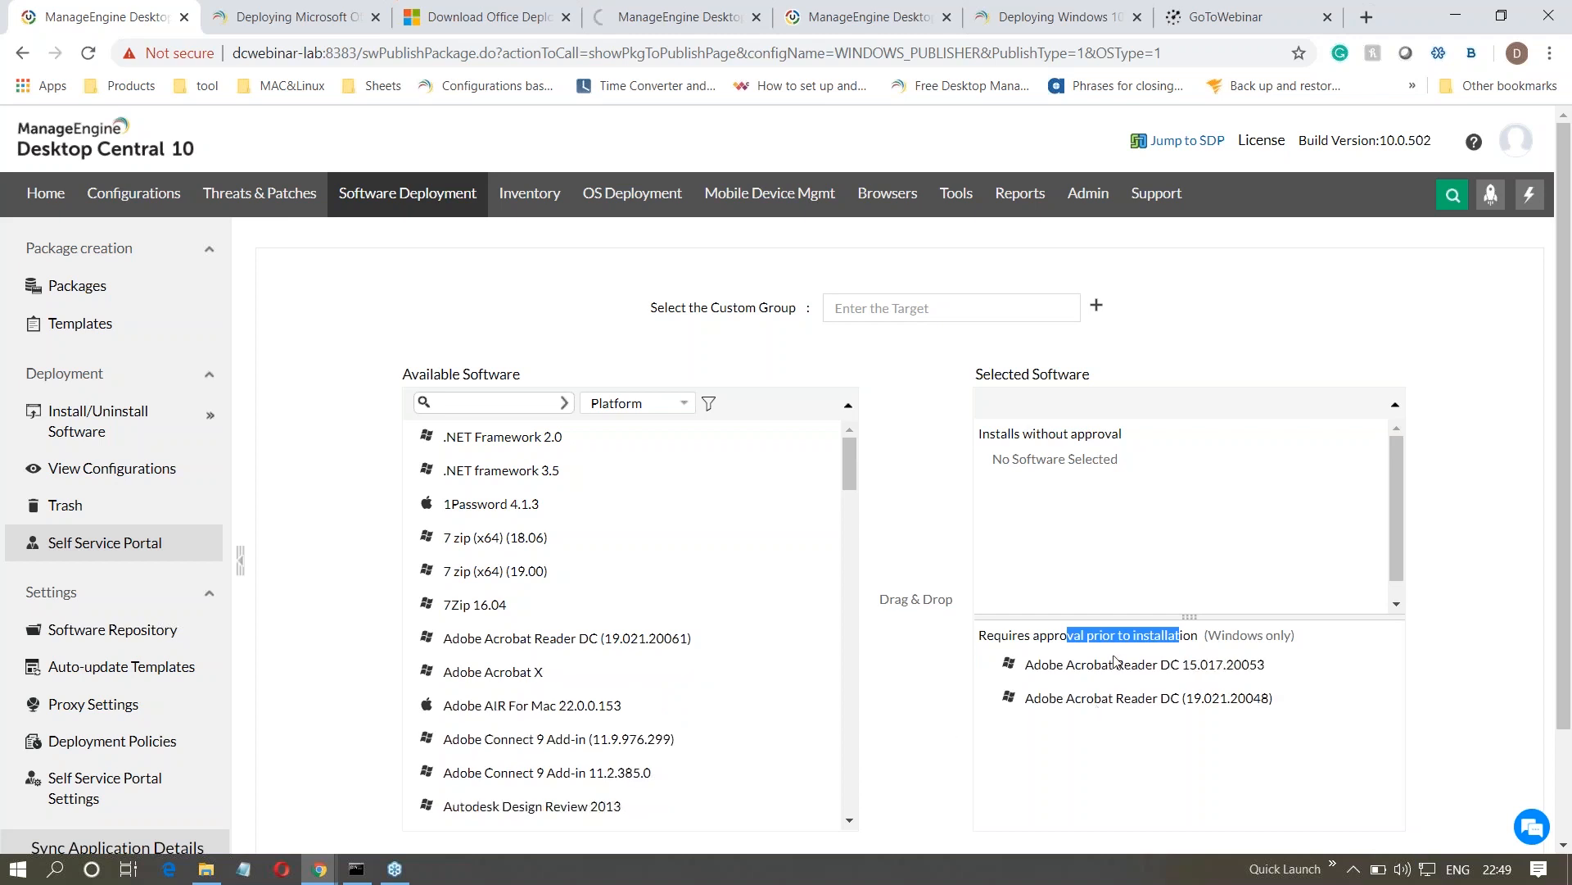
key(alt+Tab)
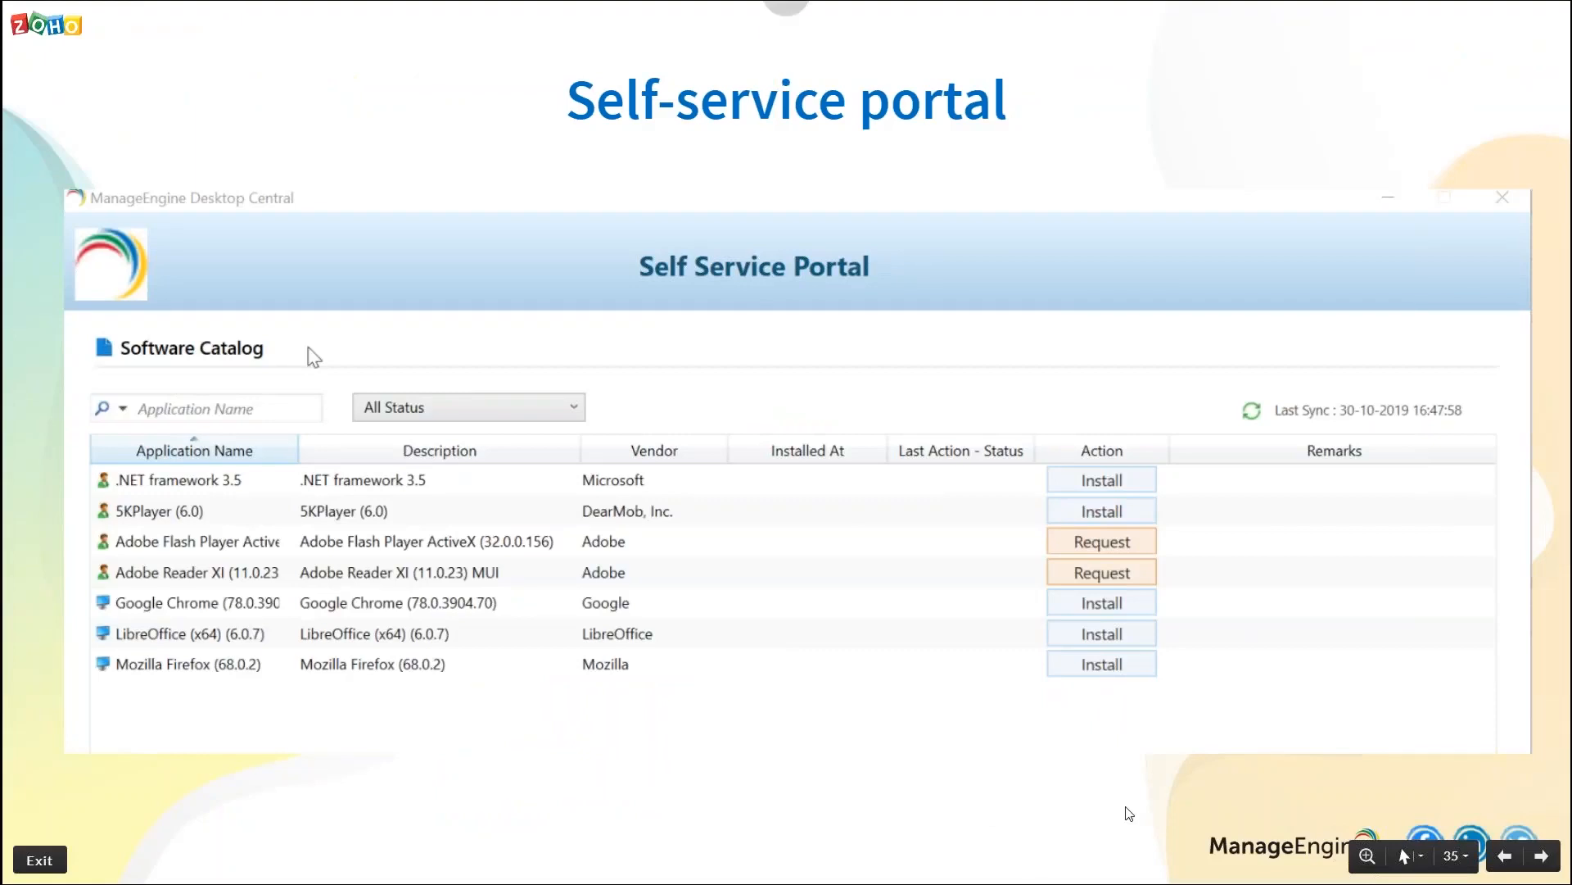
click(1111, 571)
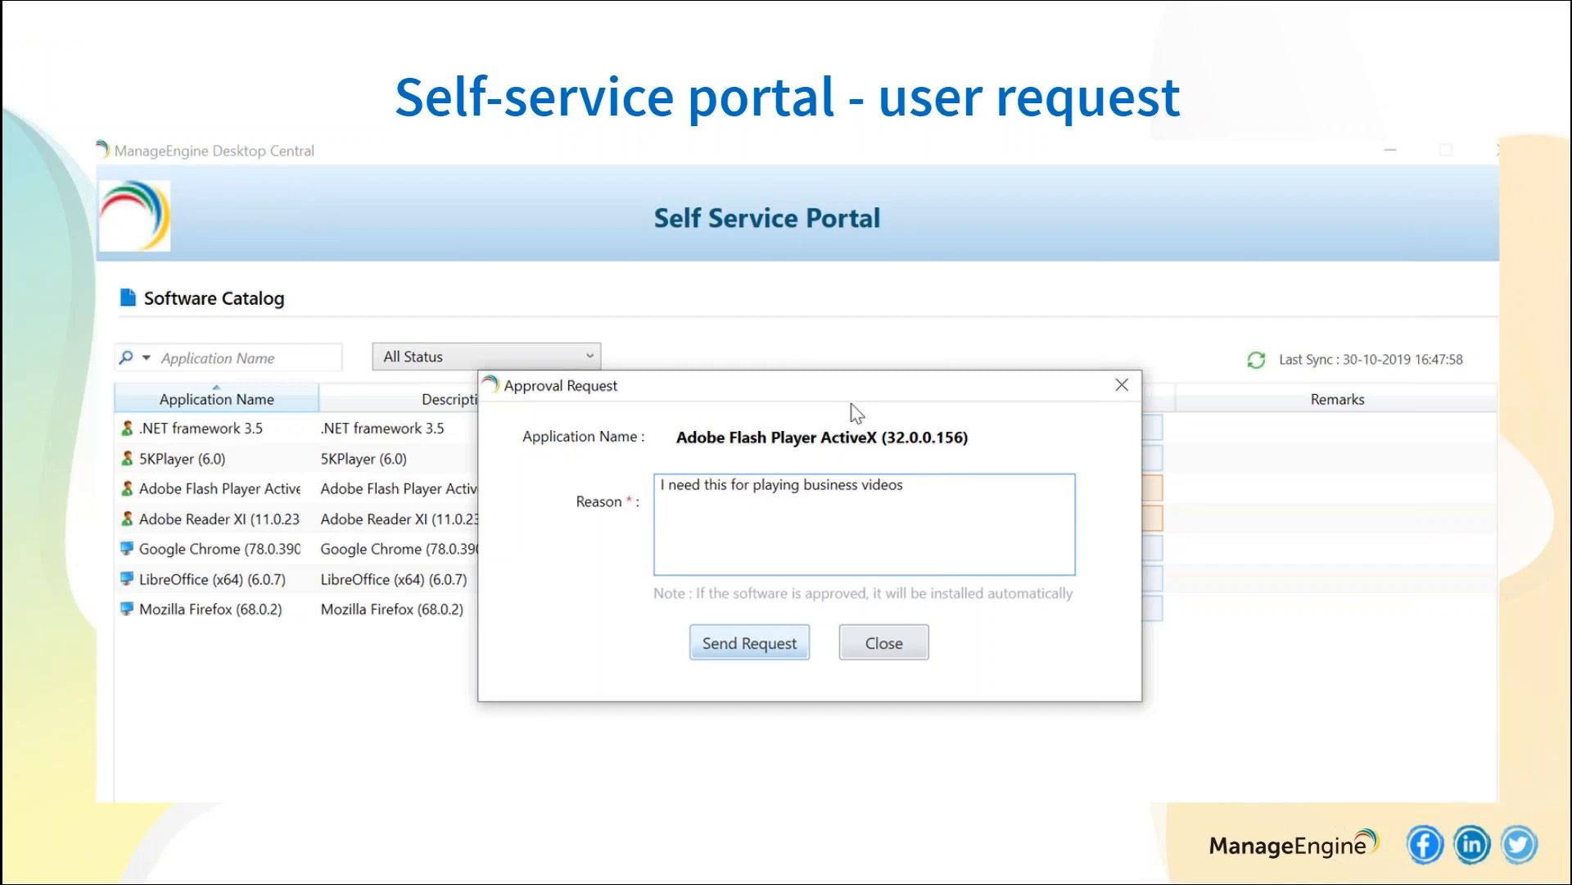
key(Right)
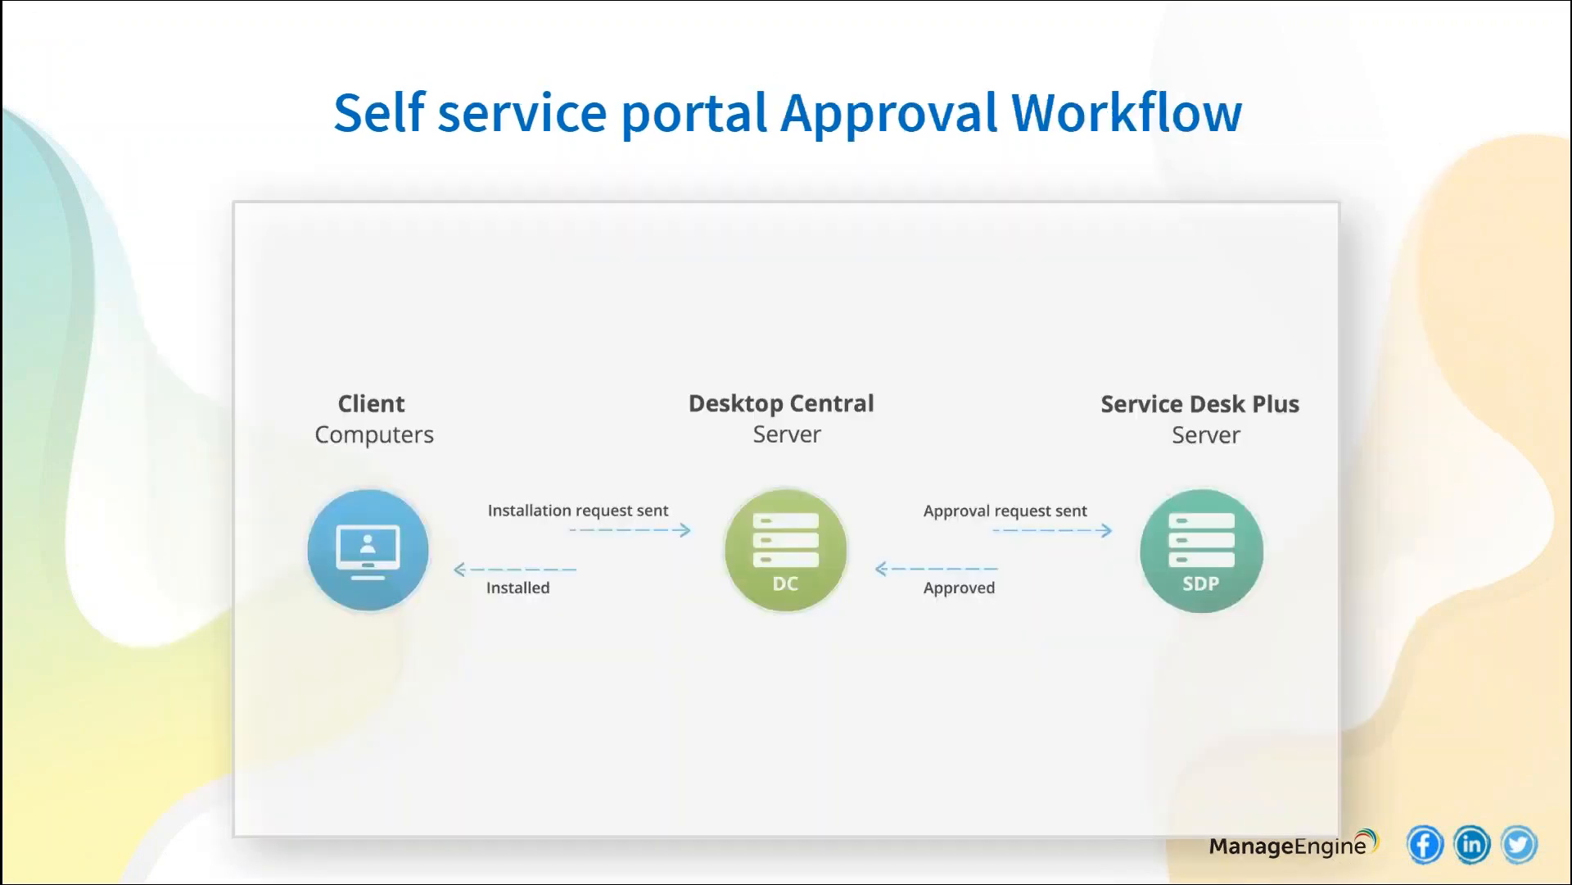
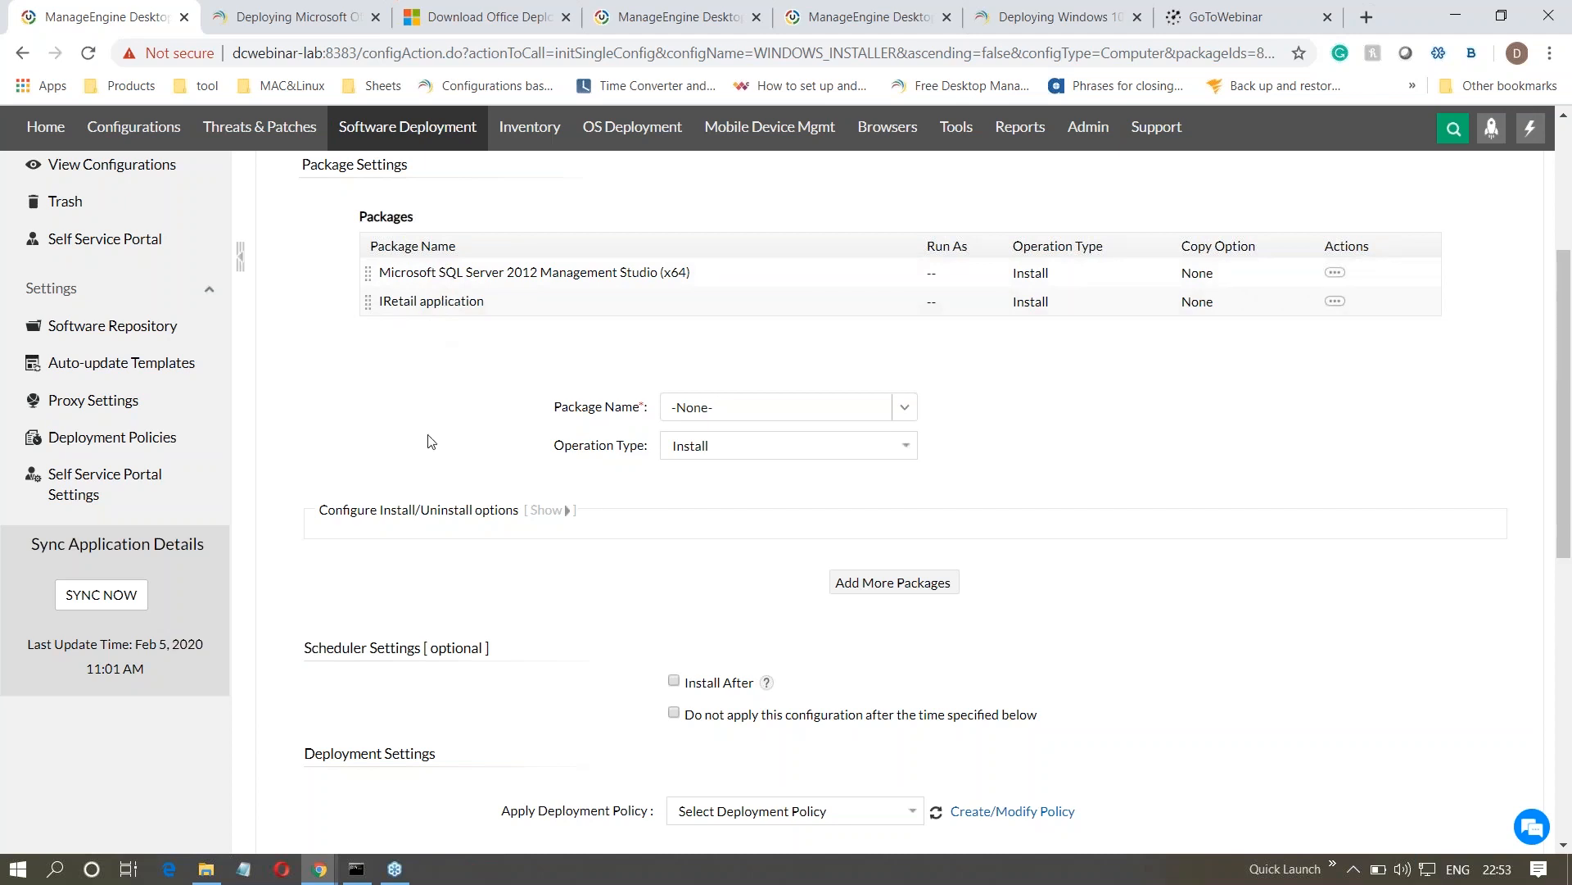
key(alt+Tab)
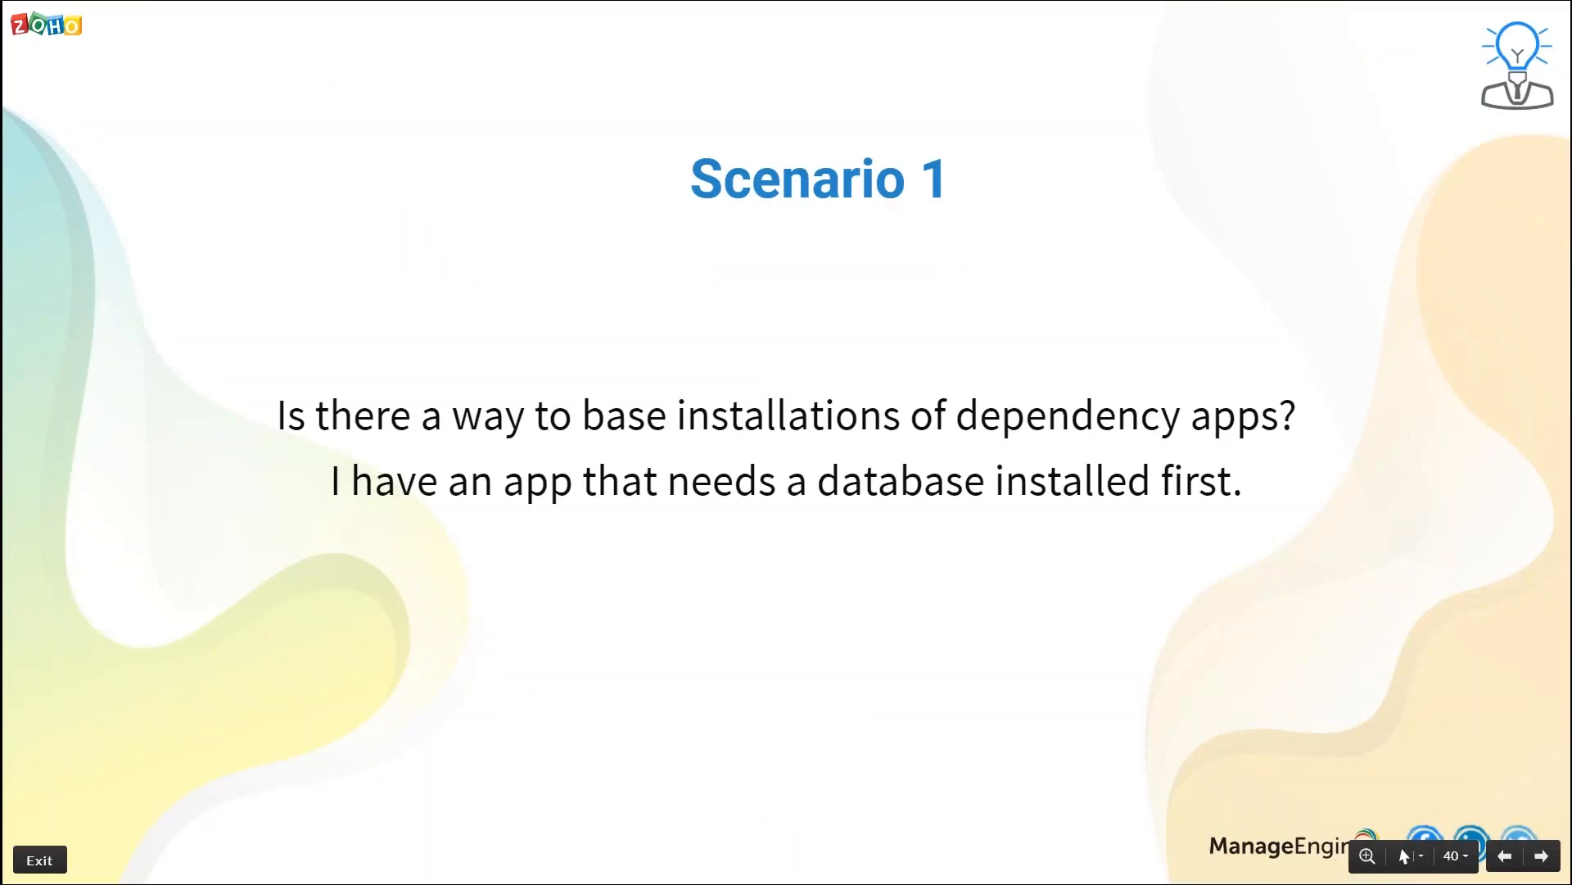
key(Right)
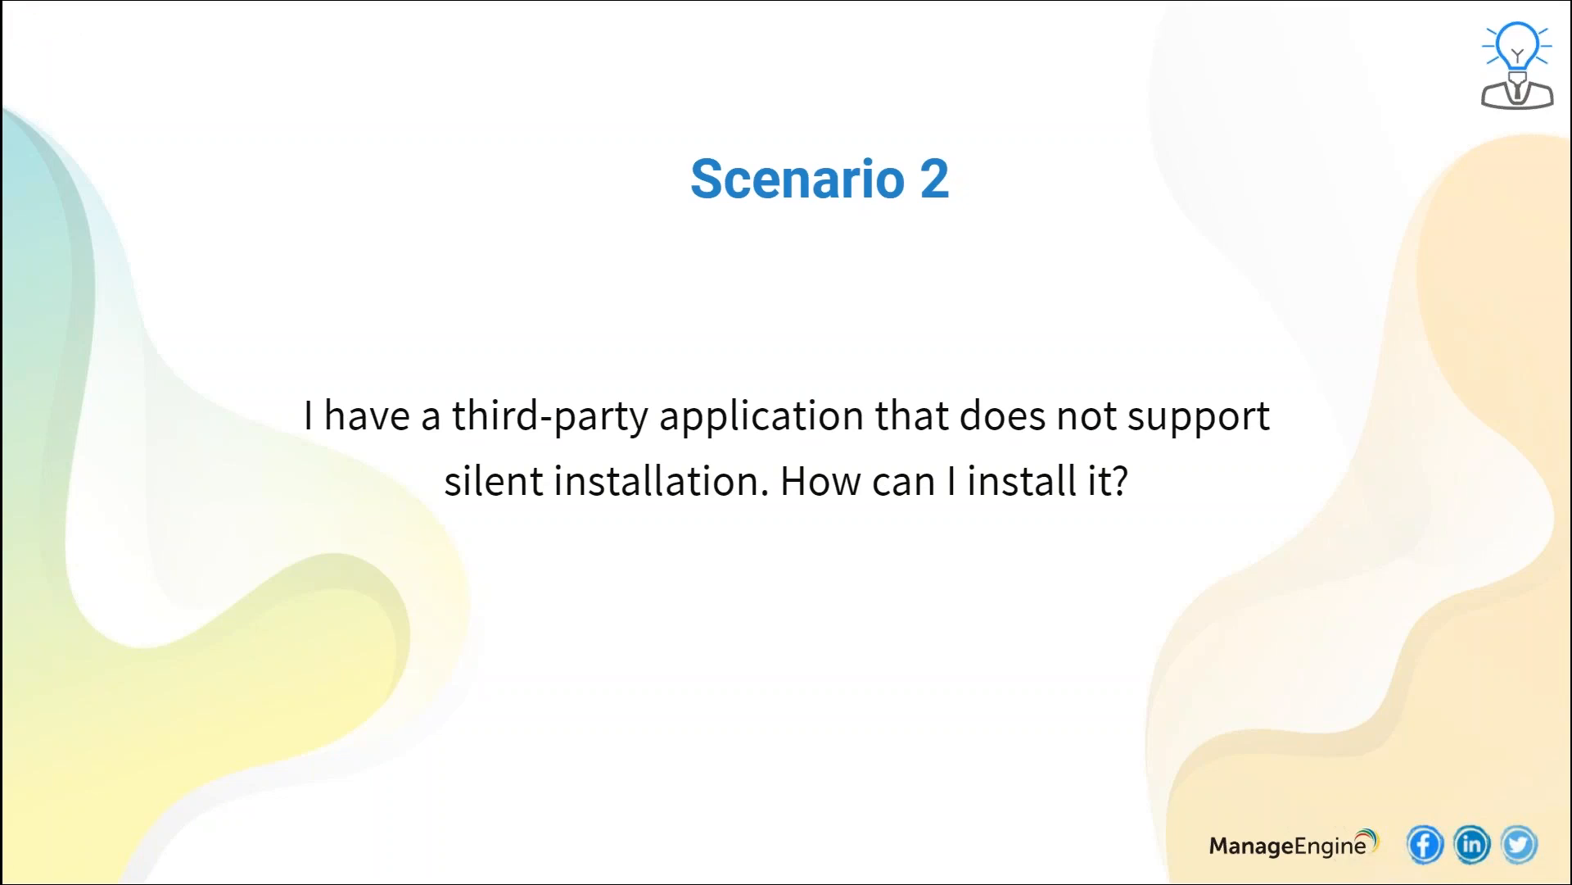
key(alt+Tab)
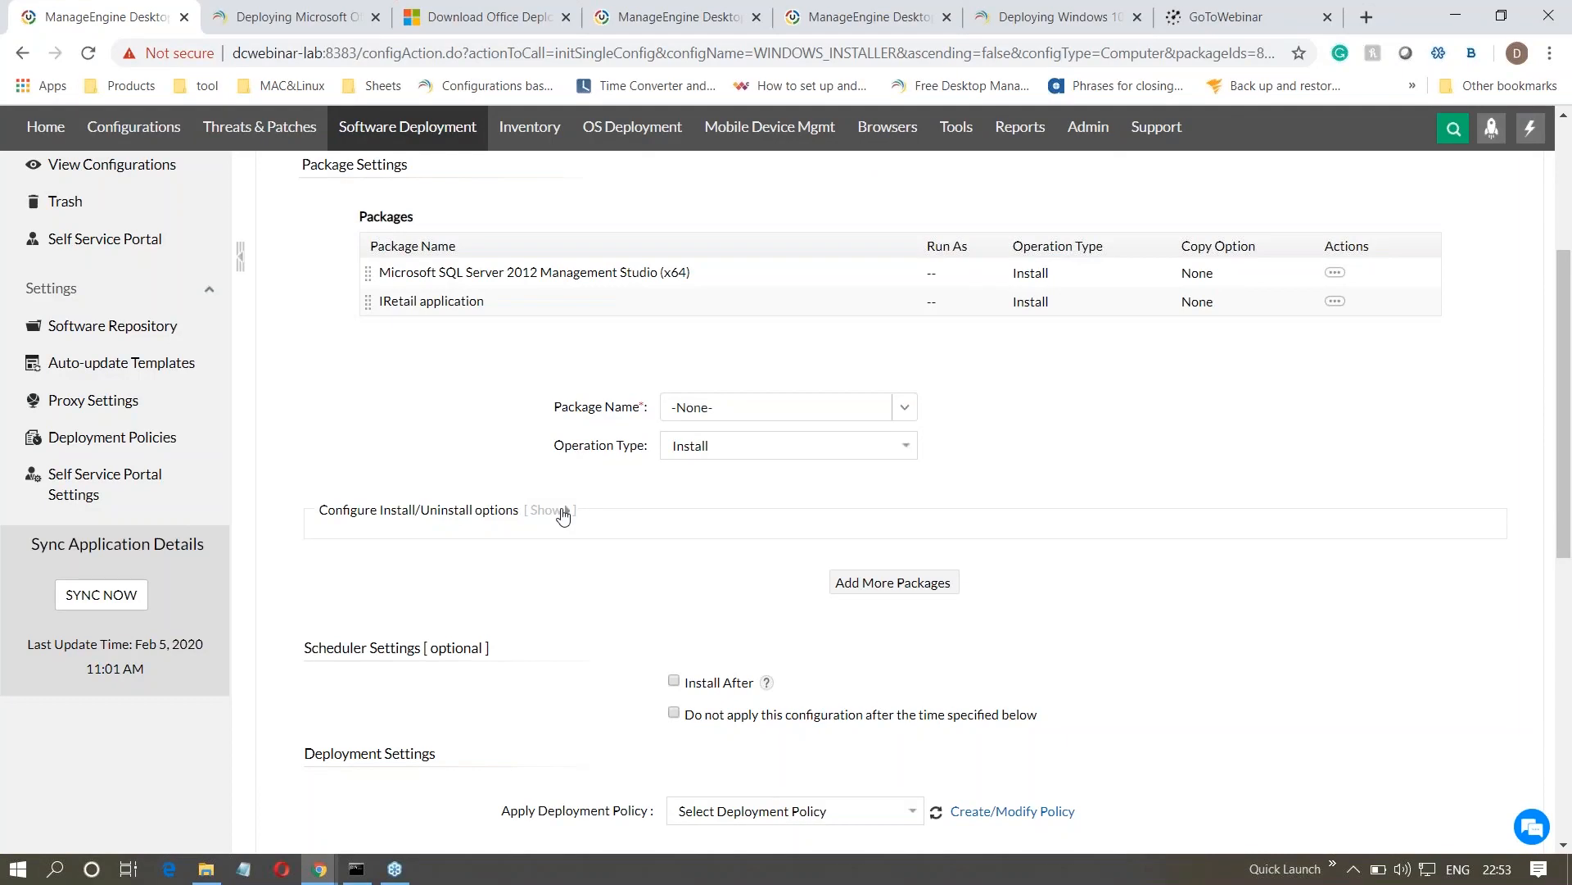
click(354, 872)
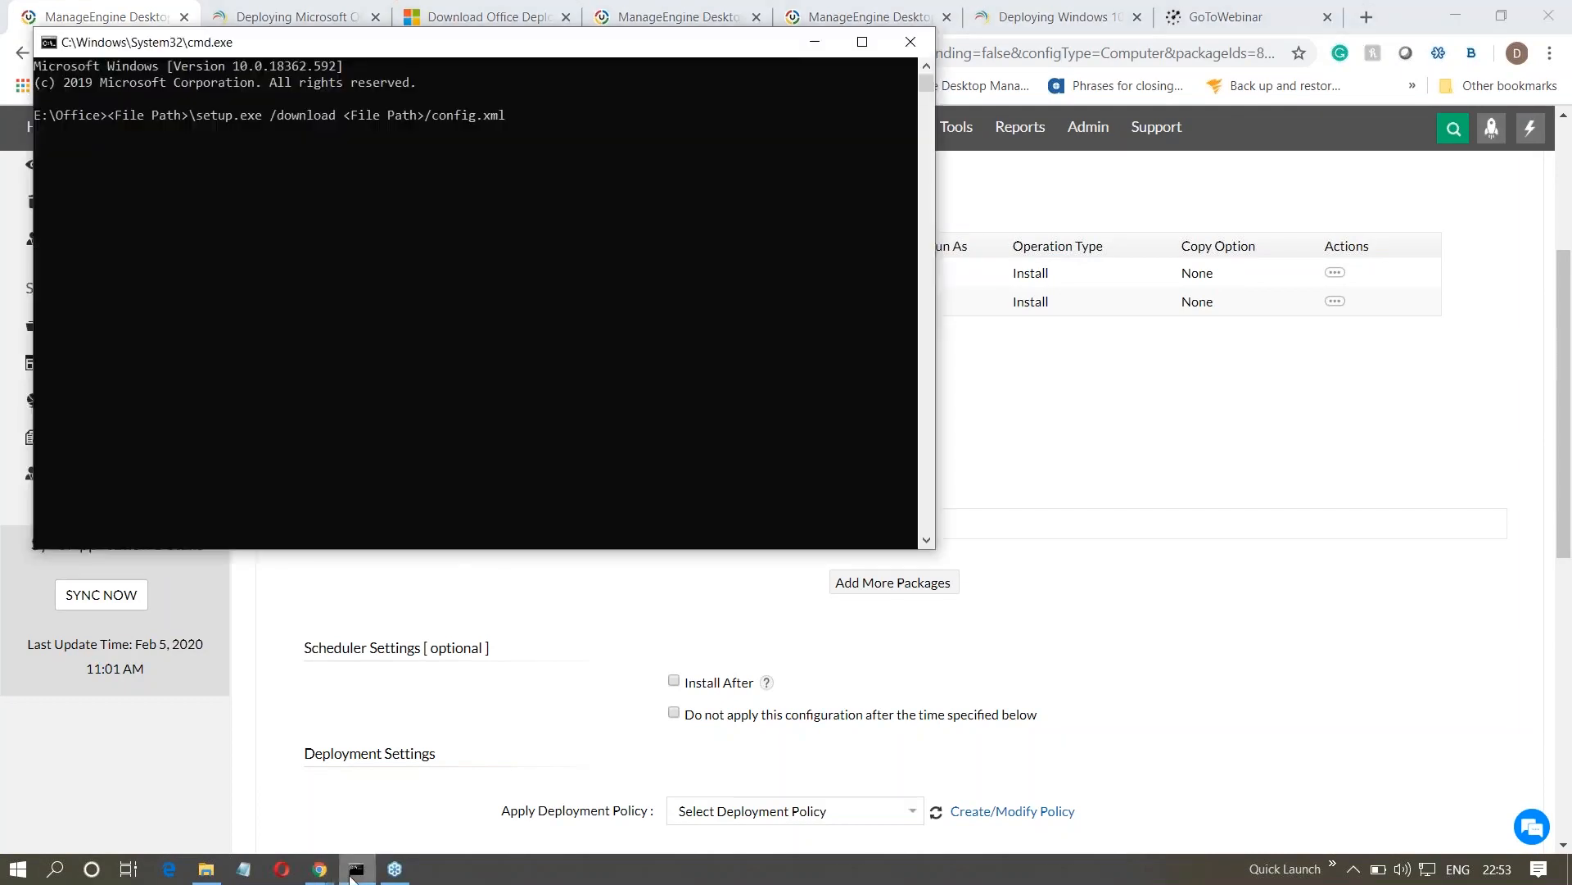
key(BackSpace)
key(BackSpace)
key(BackSpace)
key(BackSpace)
key(BackSpace)
key(BackSpace)
key(BackSpace)
key(BackSpace)
key(BackSpace)
key(BackSpace)
key(BackSpace)
key(BackSpace)
key(BackSpace)
key(BackSpace)
key(BackSpace)
key(BackSpace)
key(BackSpace)
key(BackSpace)
key(BackSpace)
key(BackSpace)
key(BackSpace)
key(BackSpace)
key(BackSpace)
key(BackSpace)
key(BackSpace)
key(BackSpace)
key(BackSpace)
key(BackSpace)
key(BackSpace)
key(BackSpace)
key(BackSpace)
key(BackSpace)
key(BackSpace)
key(BackSpace)
key(BackSpace)
key(BackSpace)
key(BackSpace)
key(BackSpace)
key(BackSpace)
key(BackSpace)
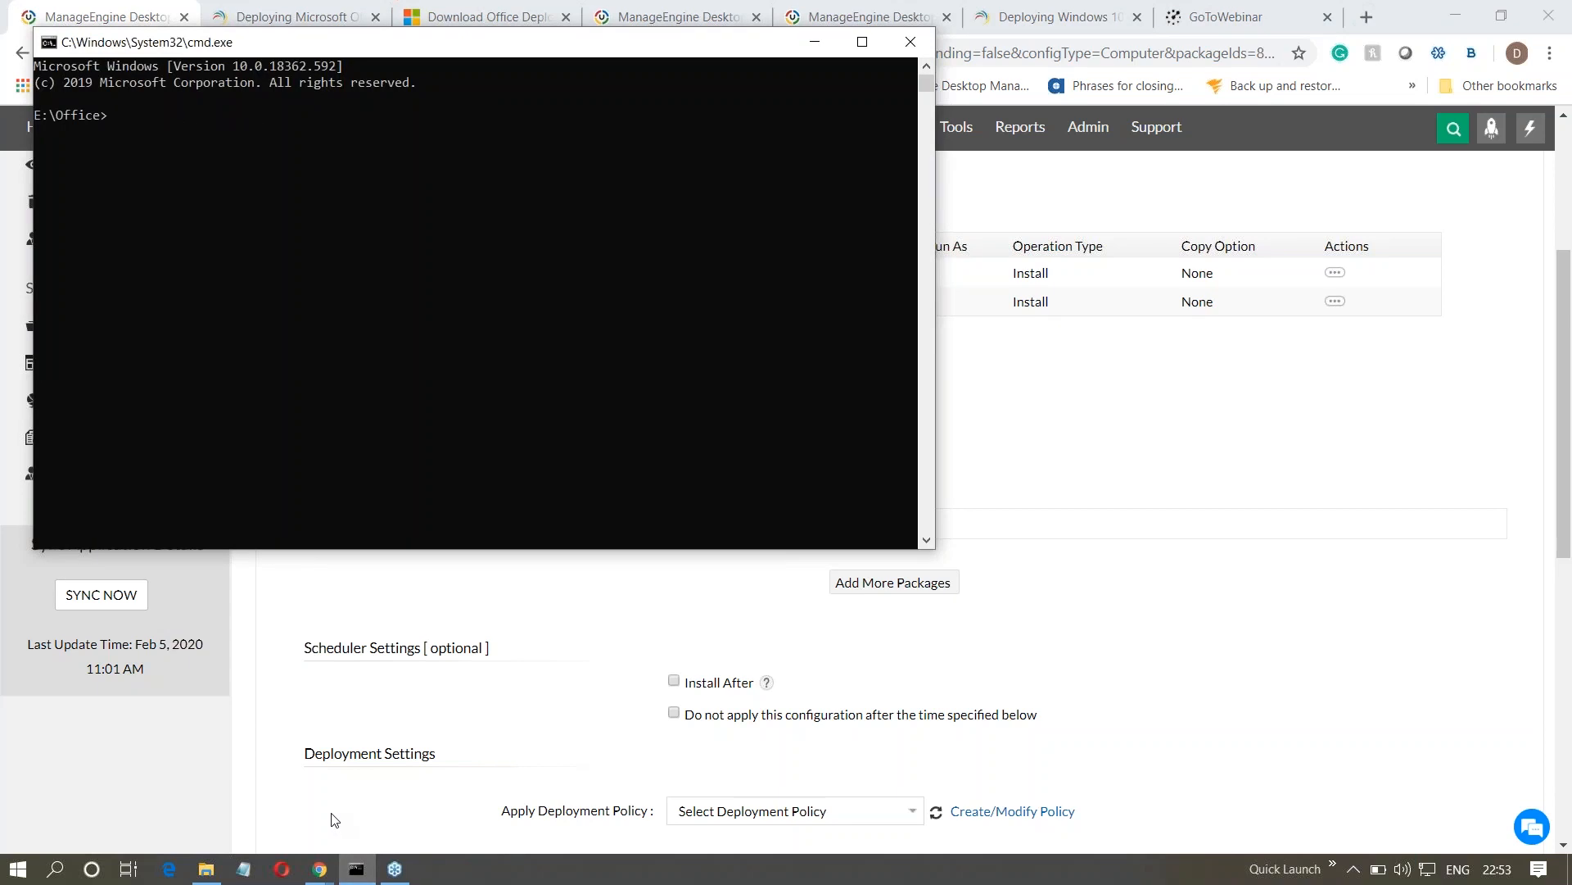
text(set)
click(143, 128)
key(BackSpace)
- Open a command prompt in the E:\Office\Office Downloaded folder, run setup.exe /help to list its switches, and return to the browser
click(206, 868)
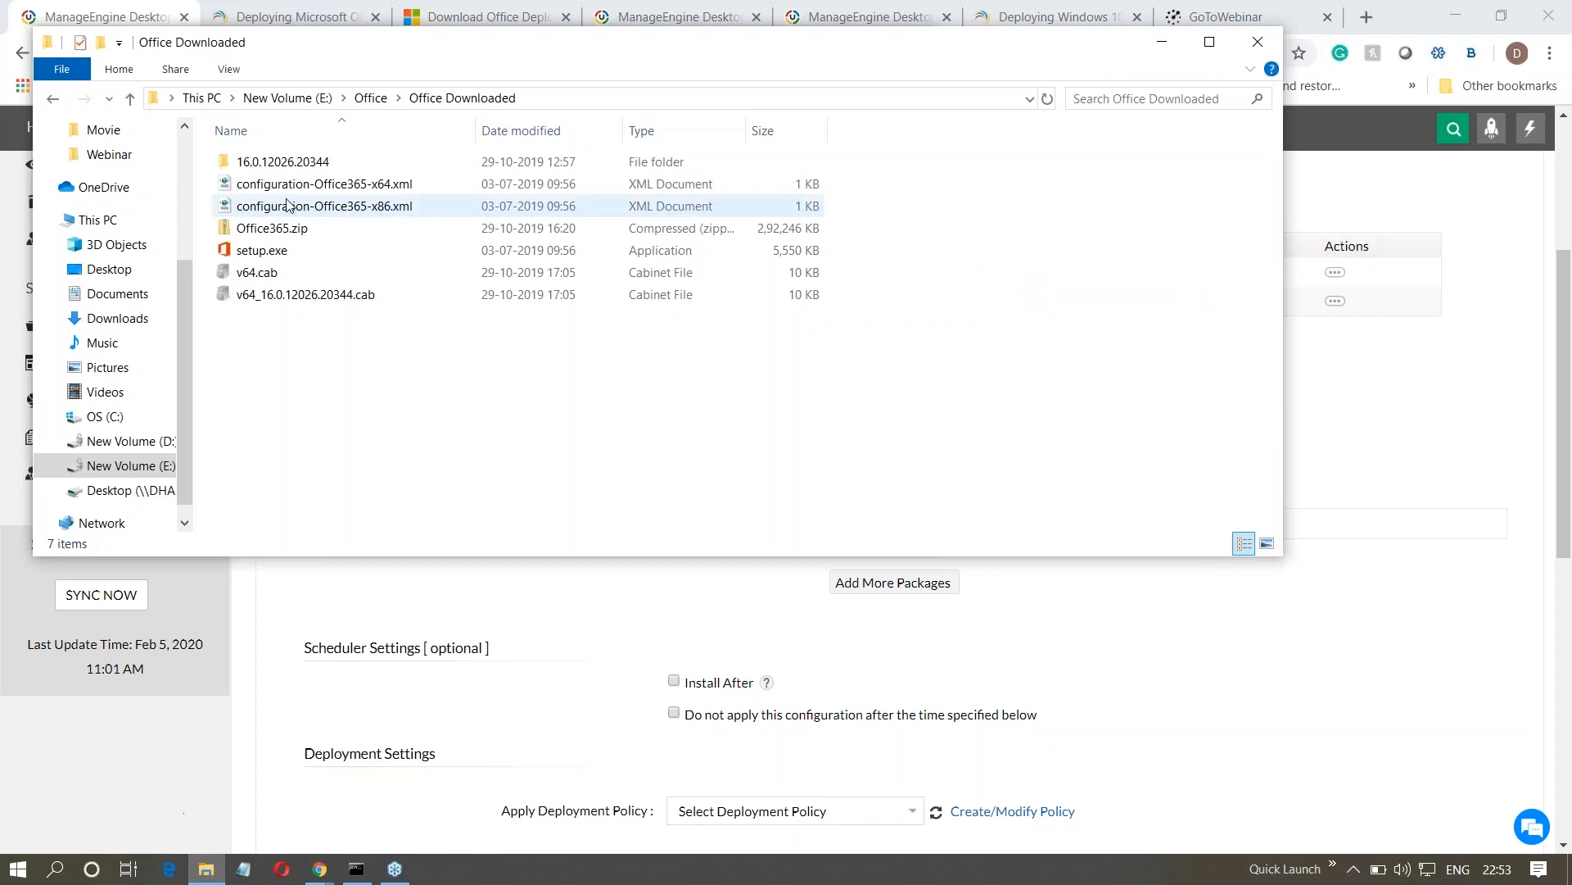
click(557, 100)
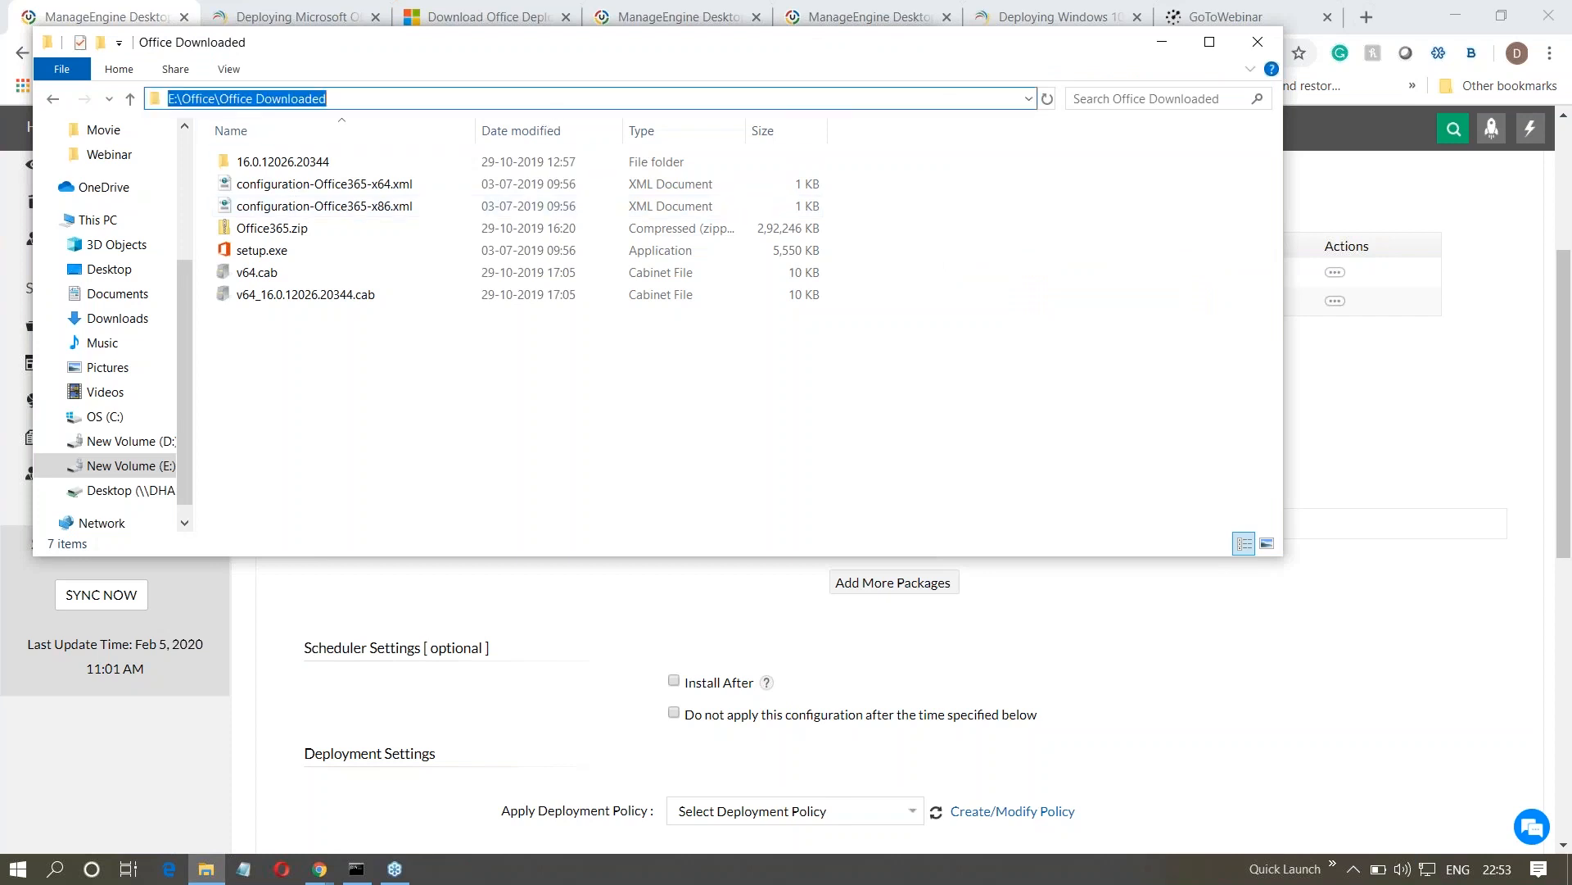
text(cmd)
key(Return)
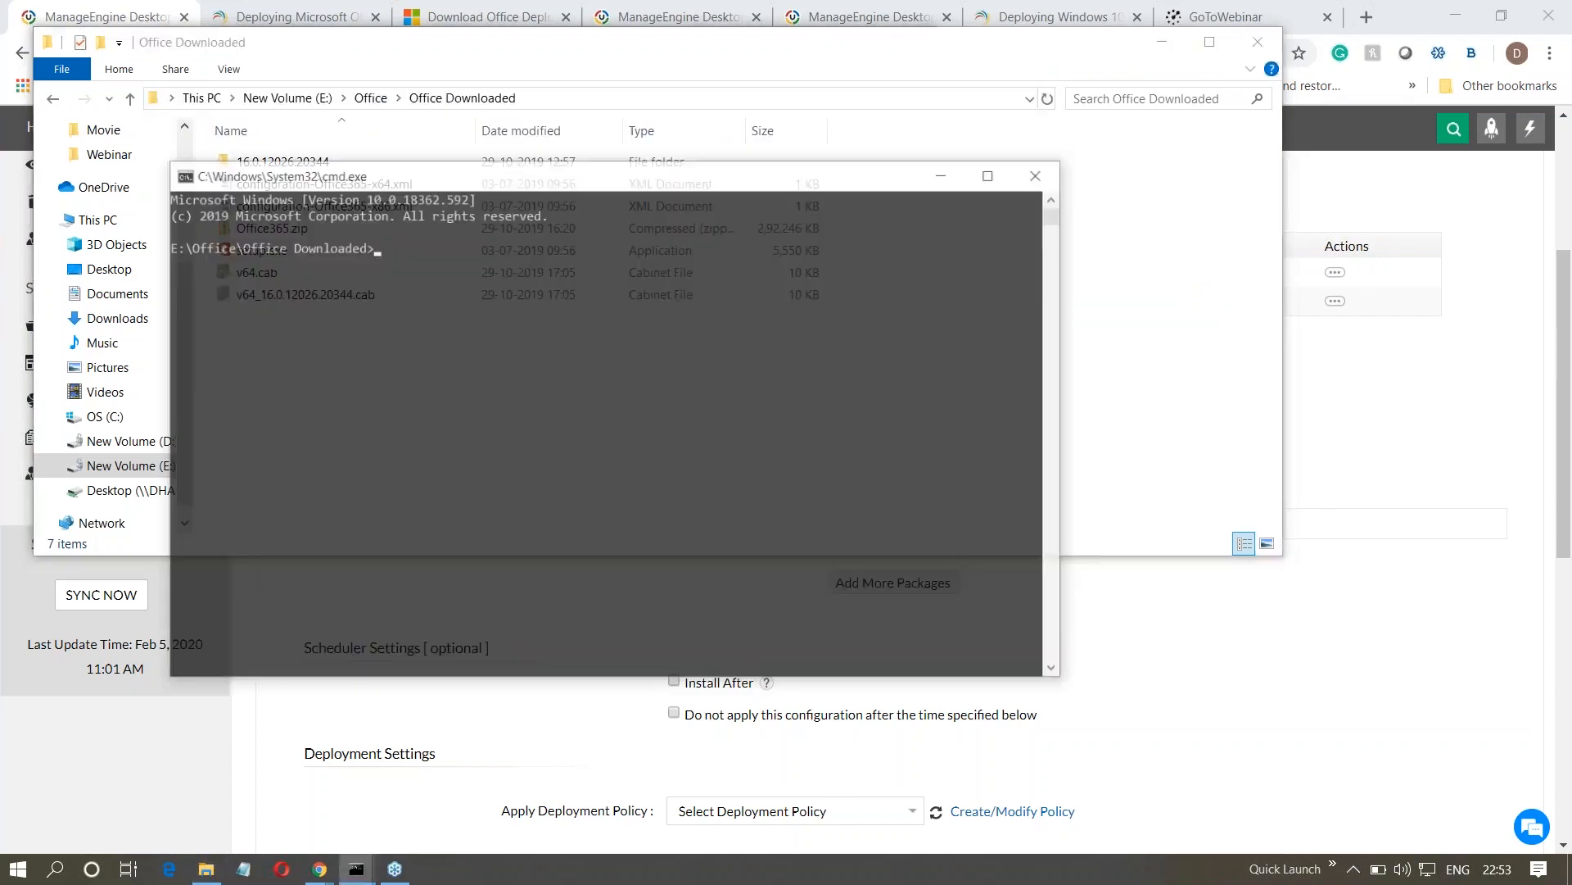
text(setup.exe /help)
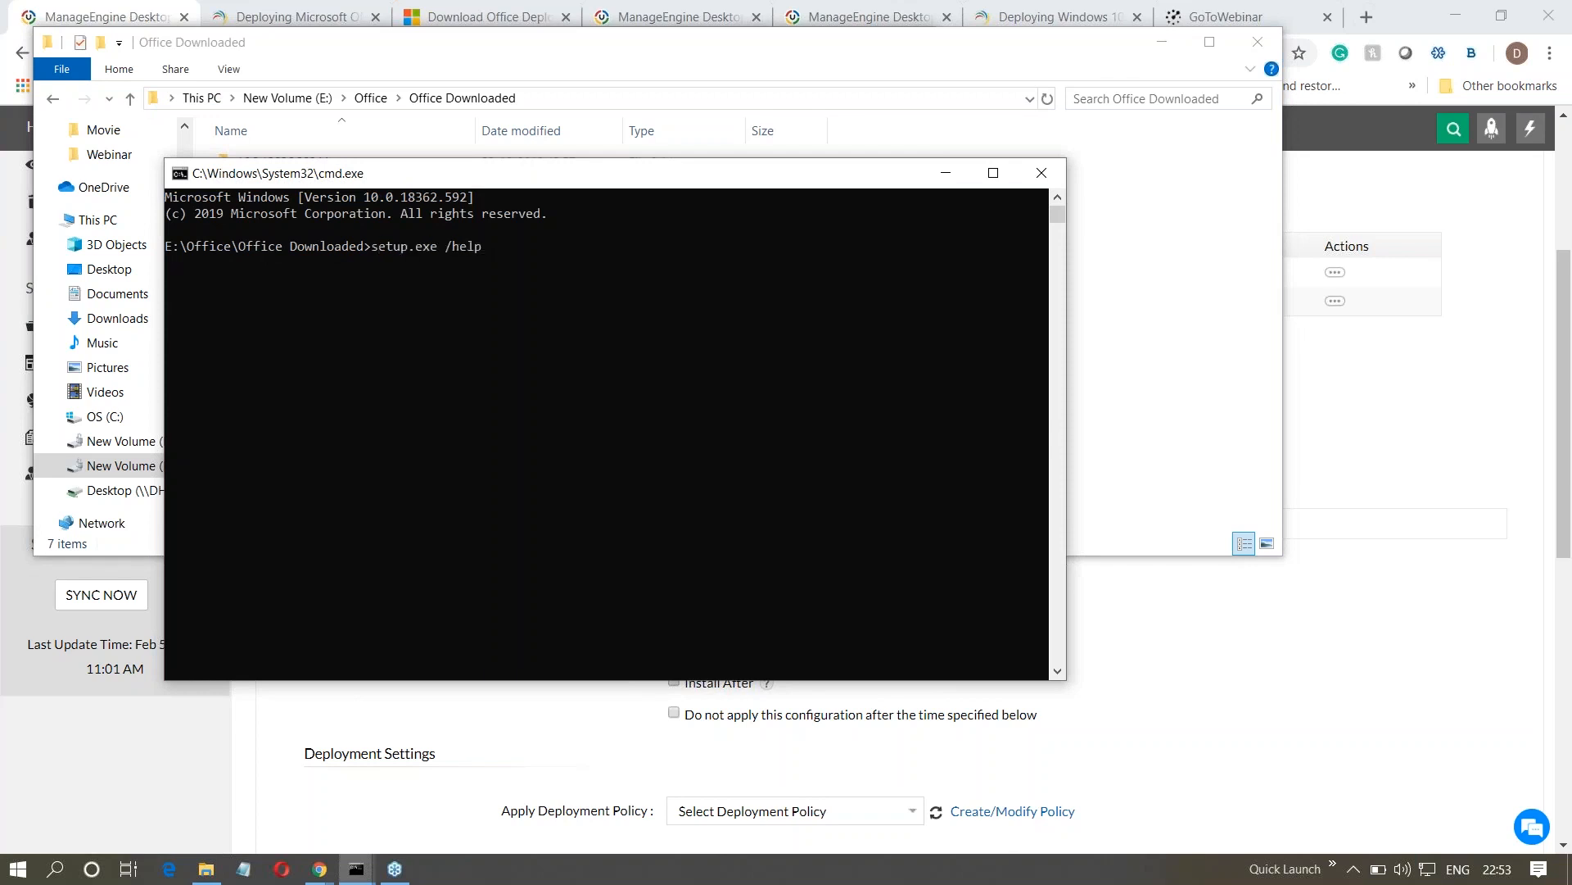
key(Return)
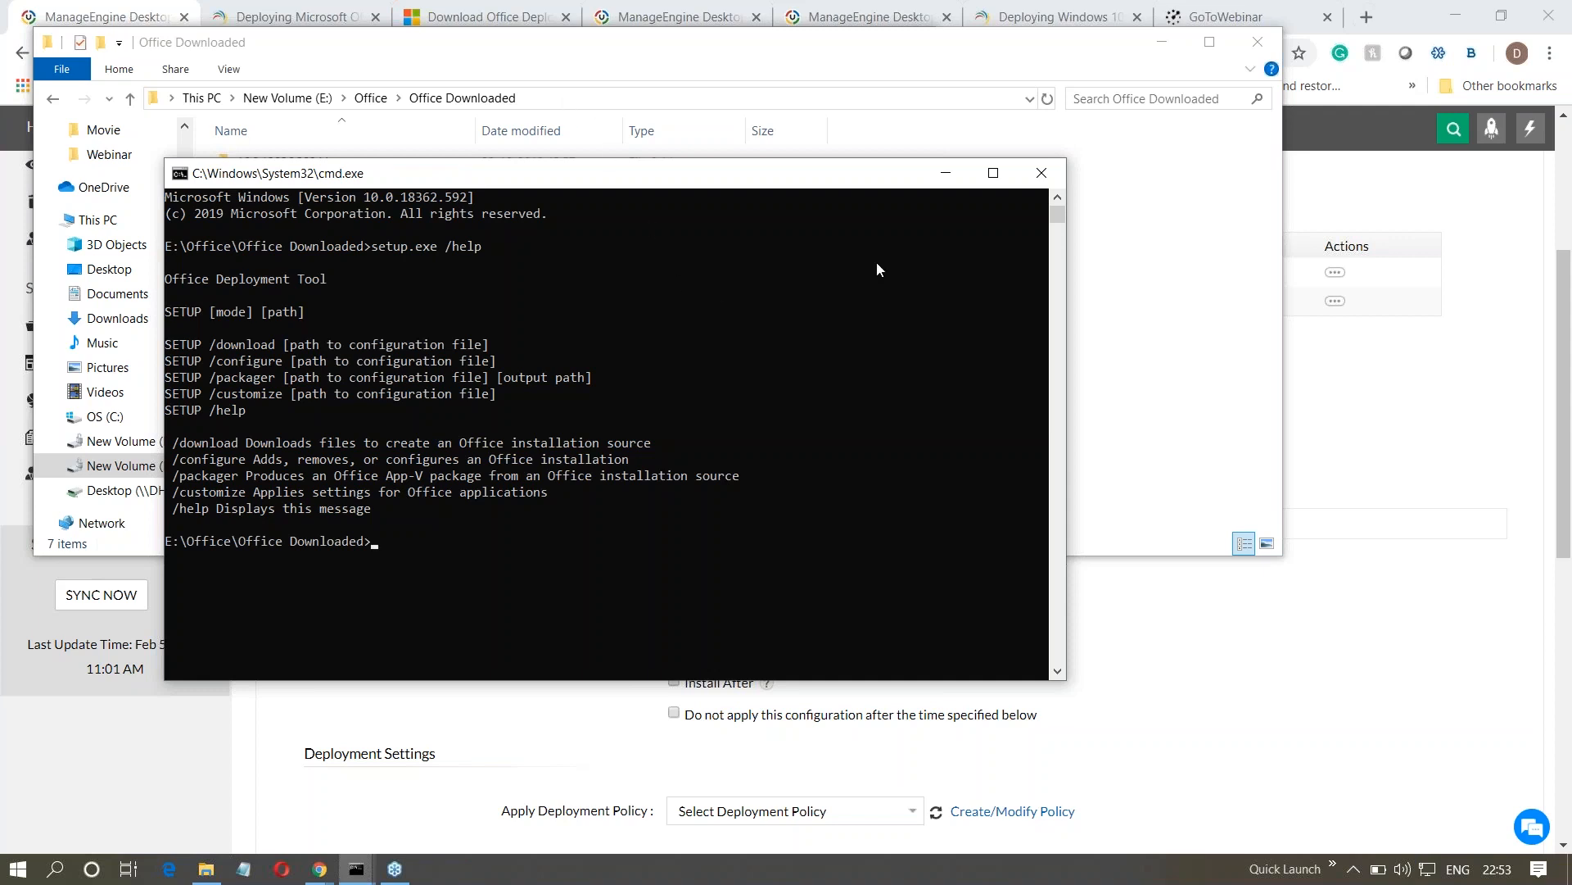
click(946, 177)
click(1099, 632)
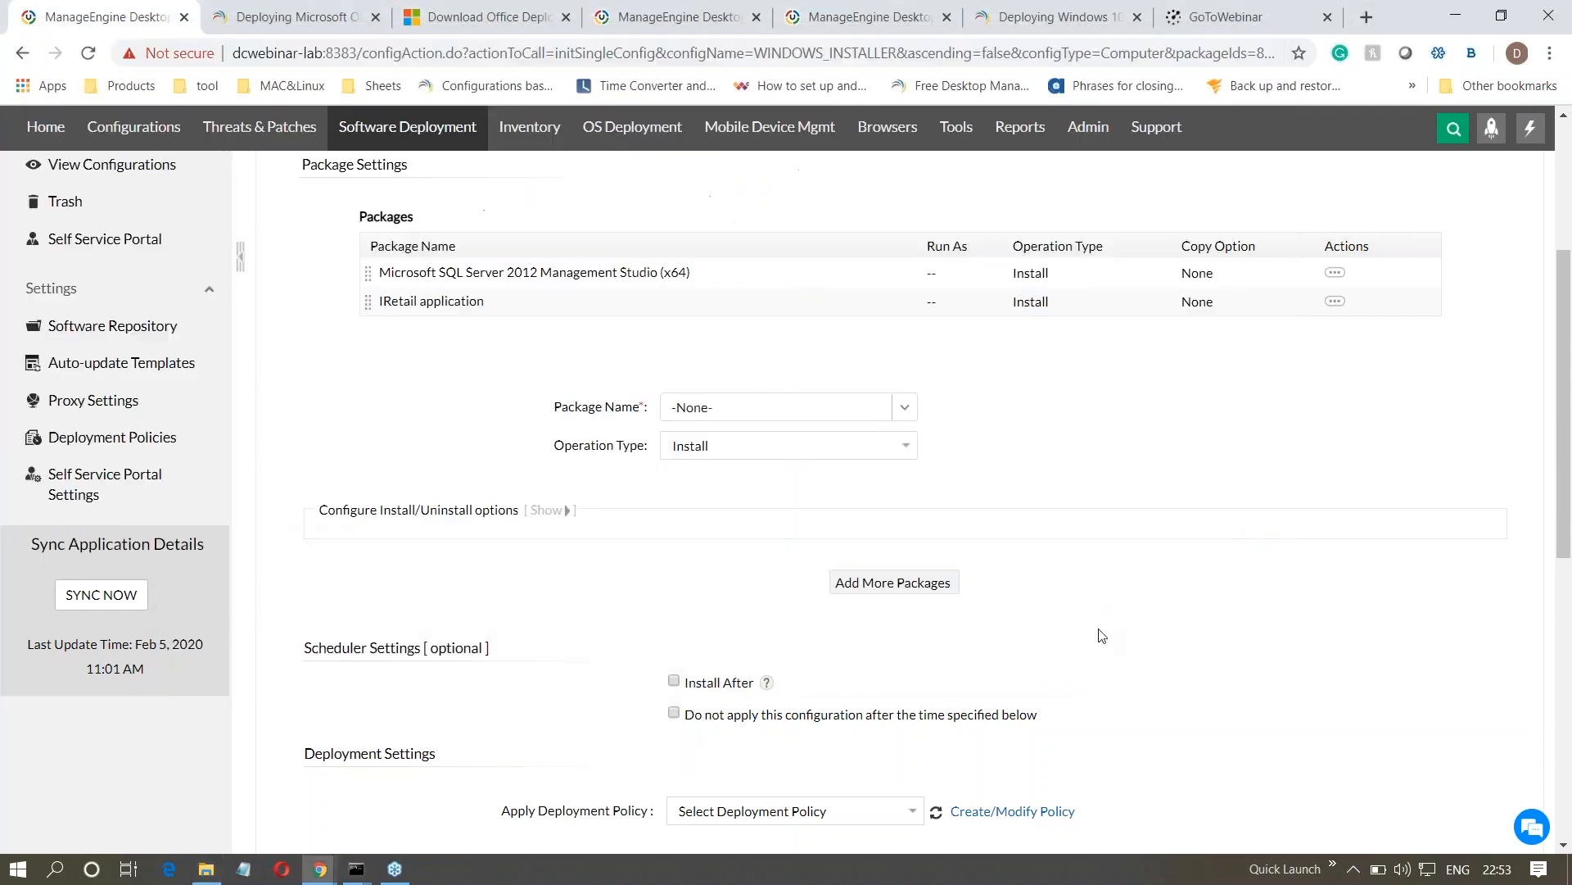
- Choose the .NET Framework 2.0 package and allow the user to interact with the Installation/Uninstallation Window in its install options
click(547, 509)
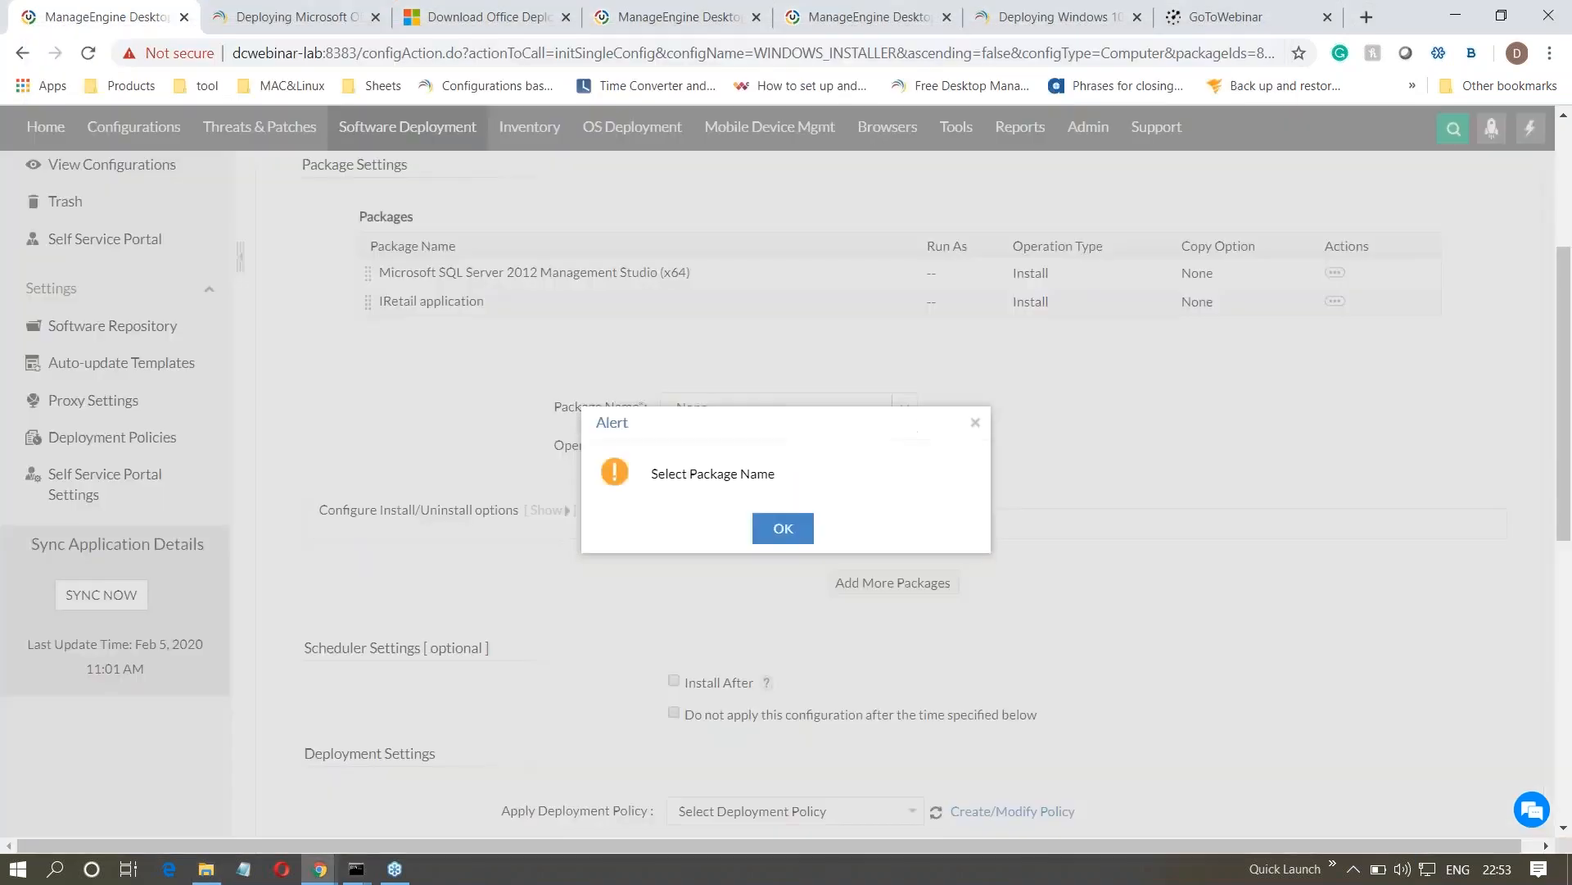
click(784, 534)
click(778, 407)
click(787, 466)
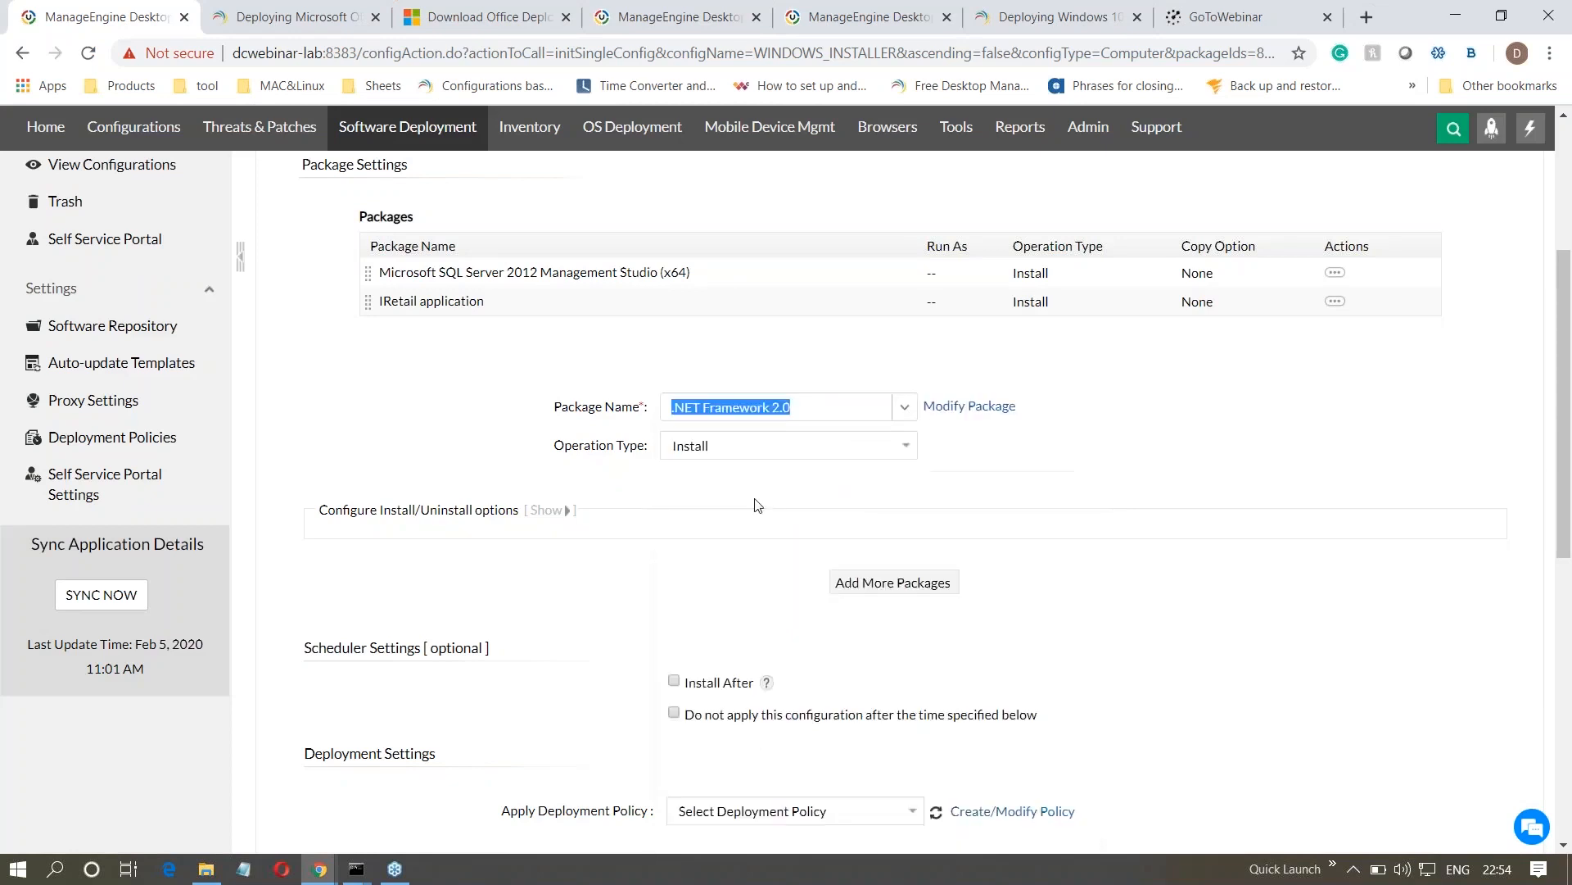
click(565, 509)
scroll(754, 463, down, 3)
click(660, 408)
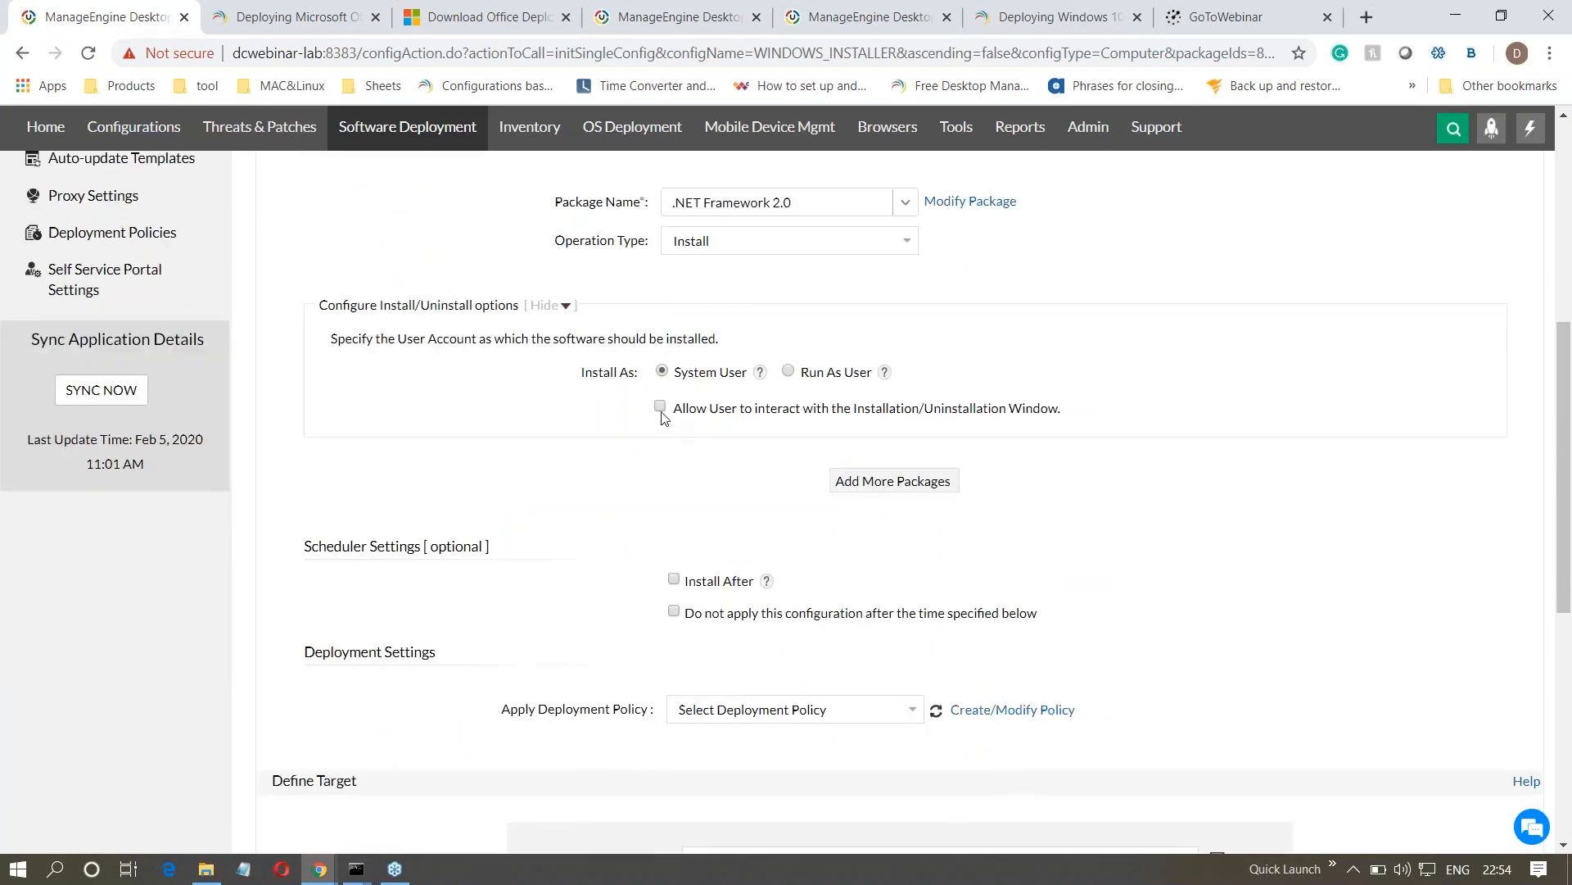
drag(693, 407, 1077, 404)
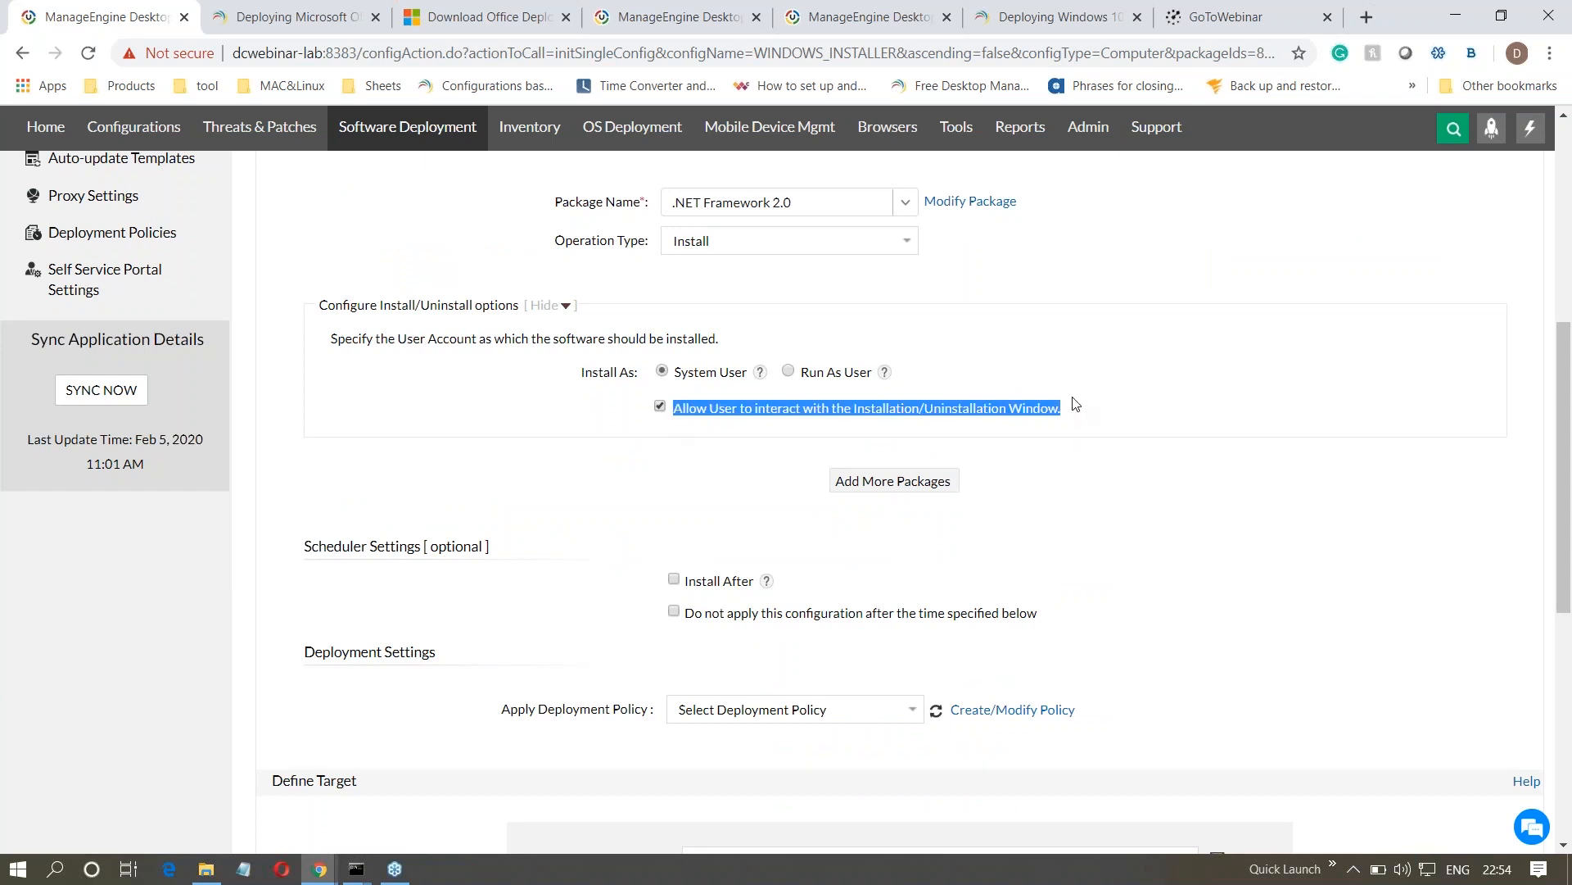
click(597, 512)
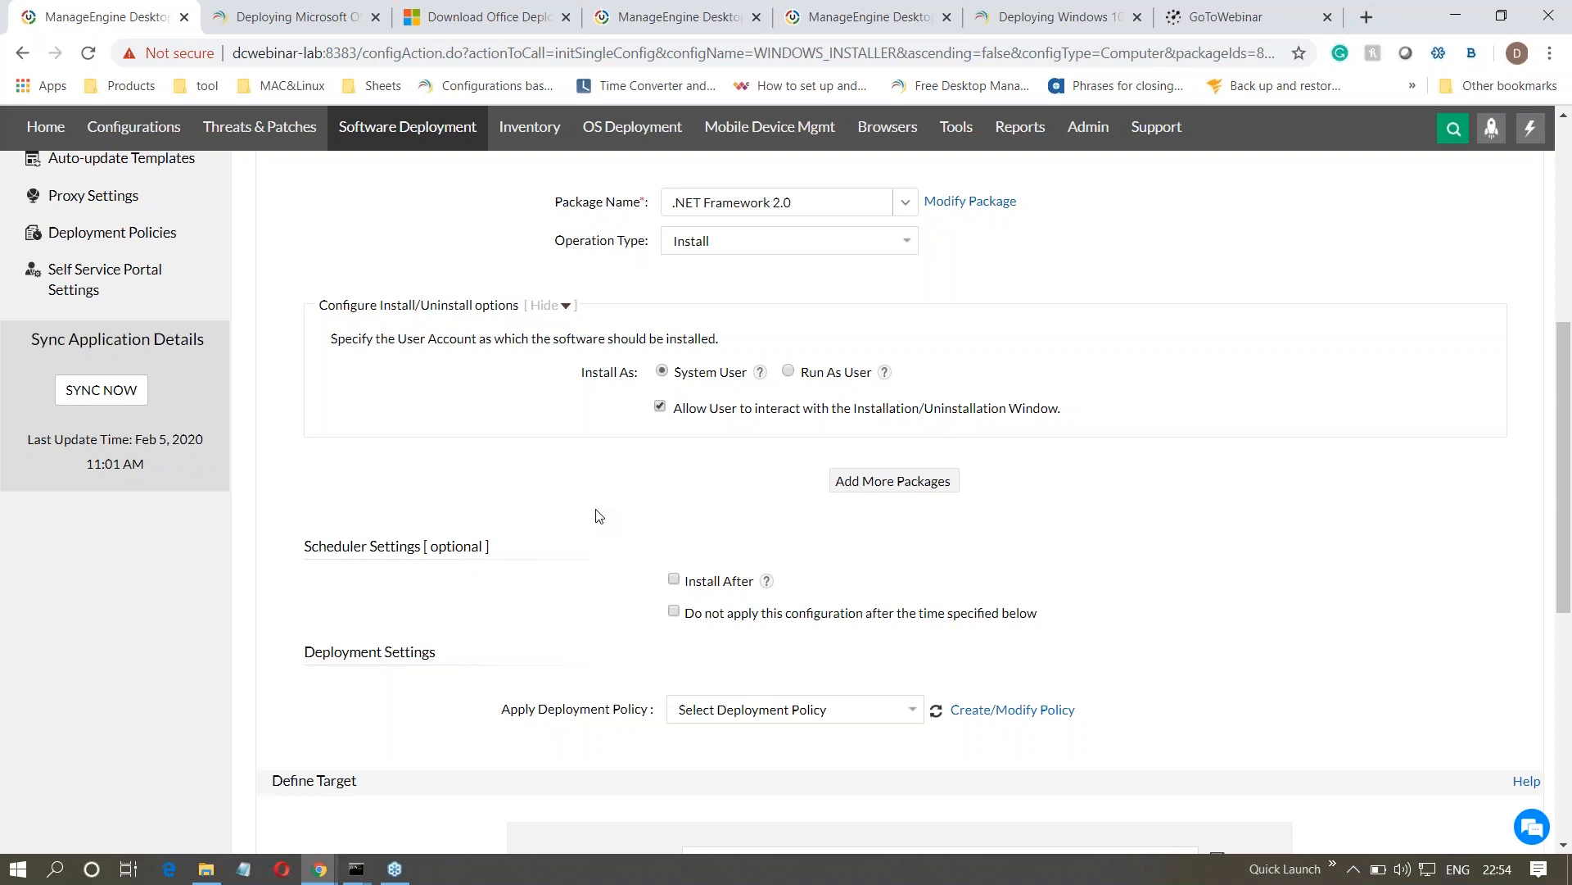
key(alt+Tab)
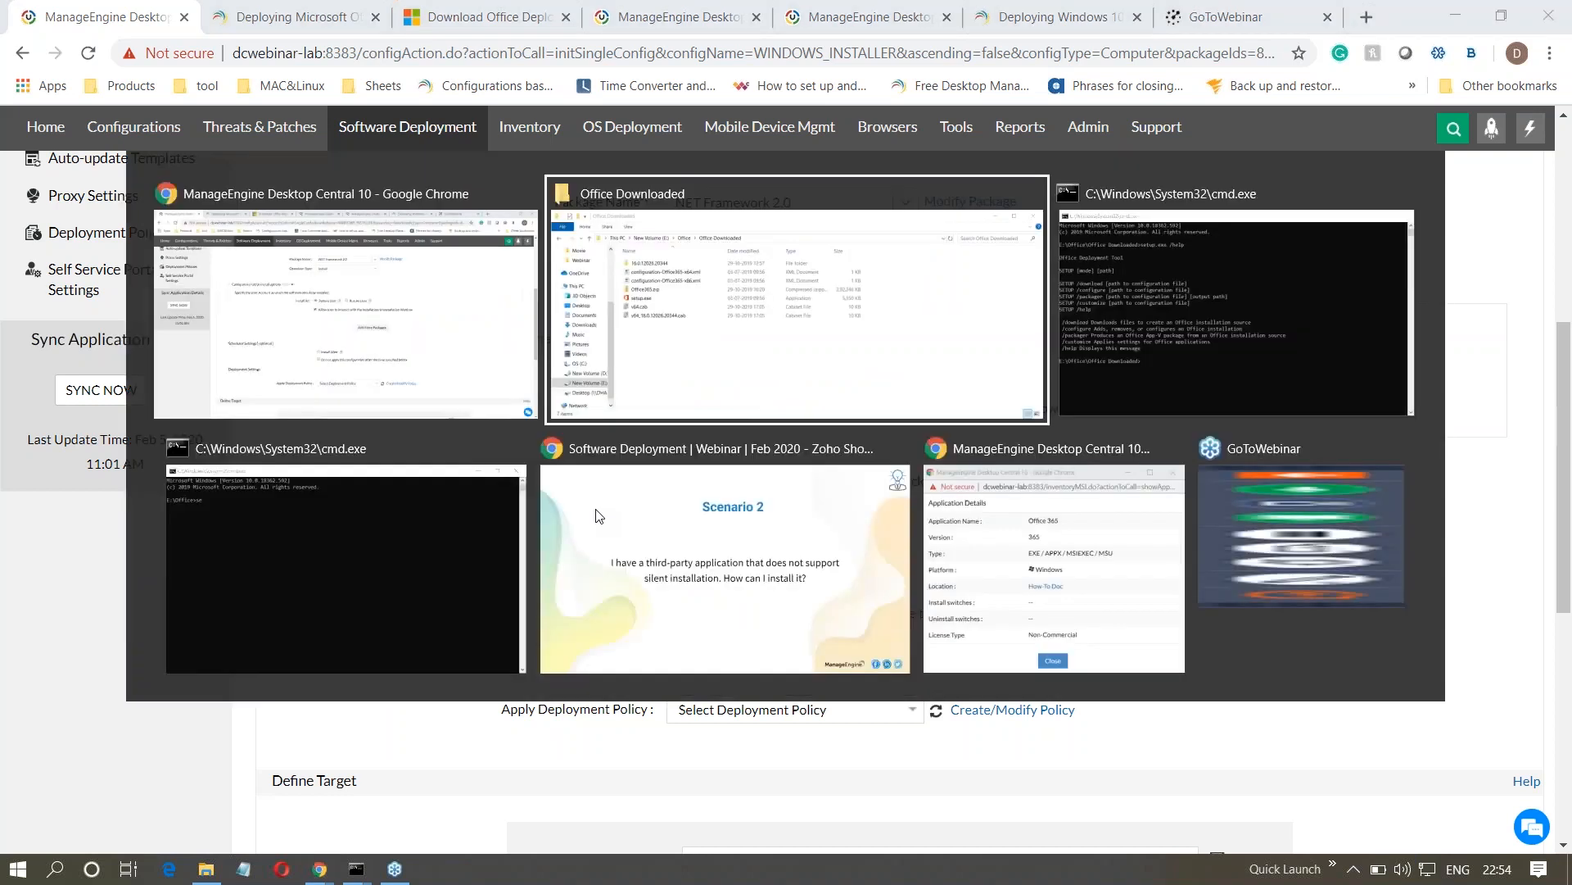
key(alt+Tab)
key(alt+Tab)
key(alt+Tab)
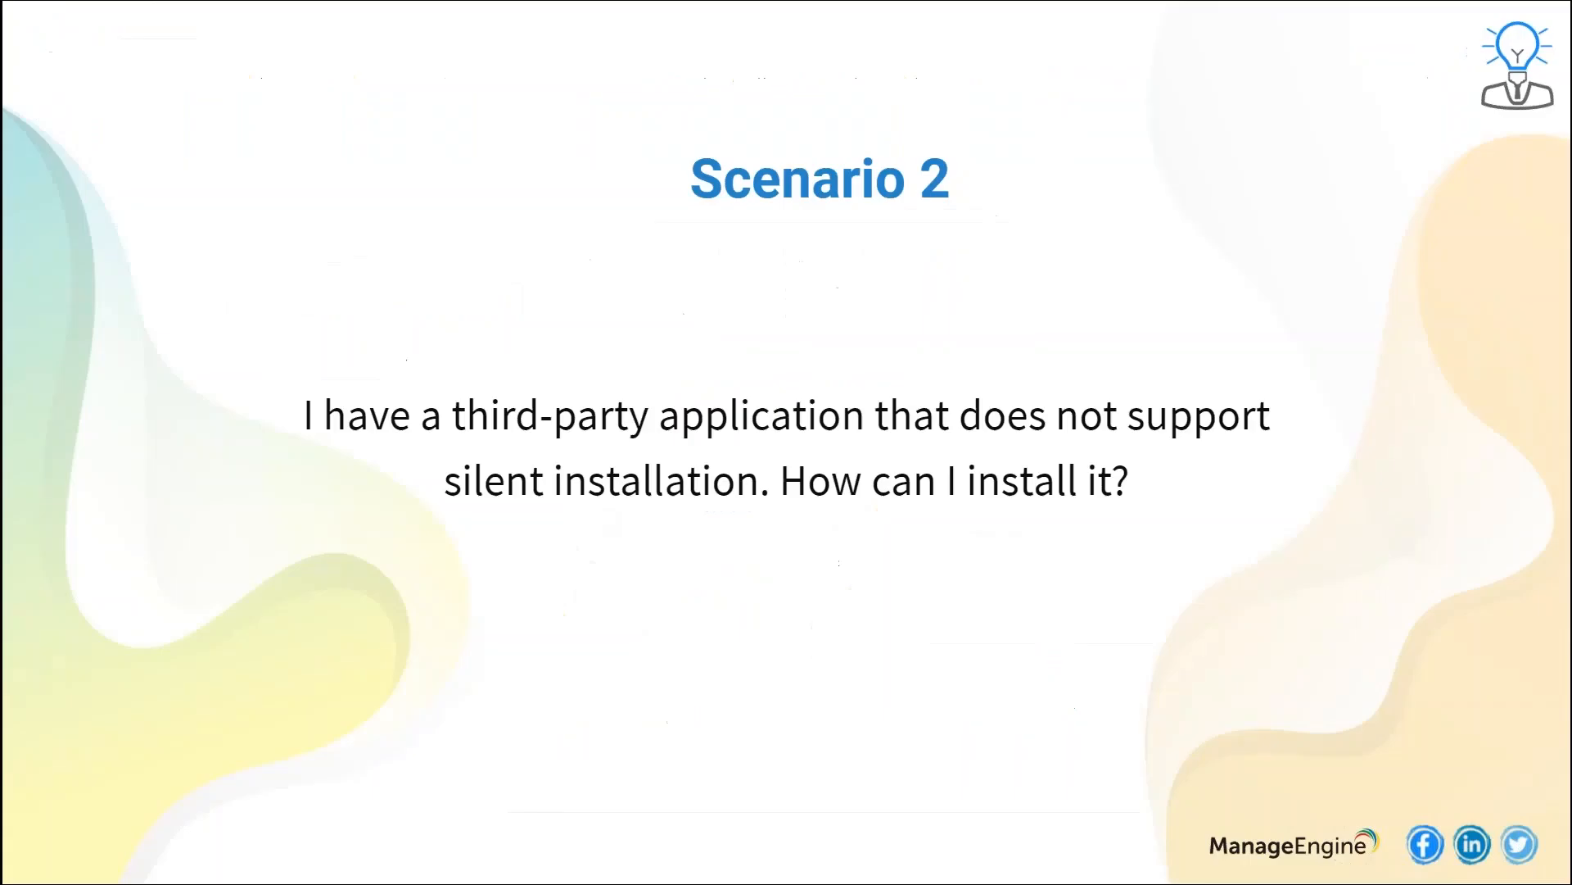
key(Right)
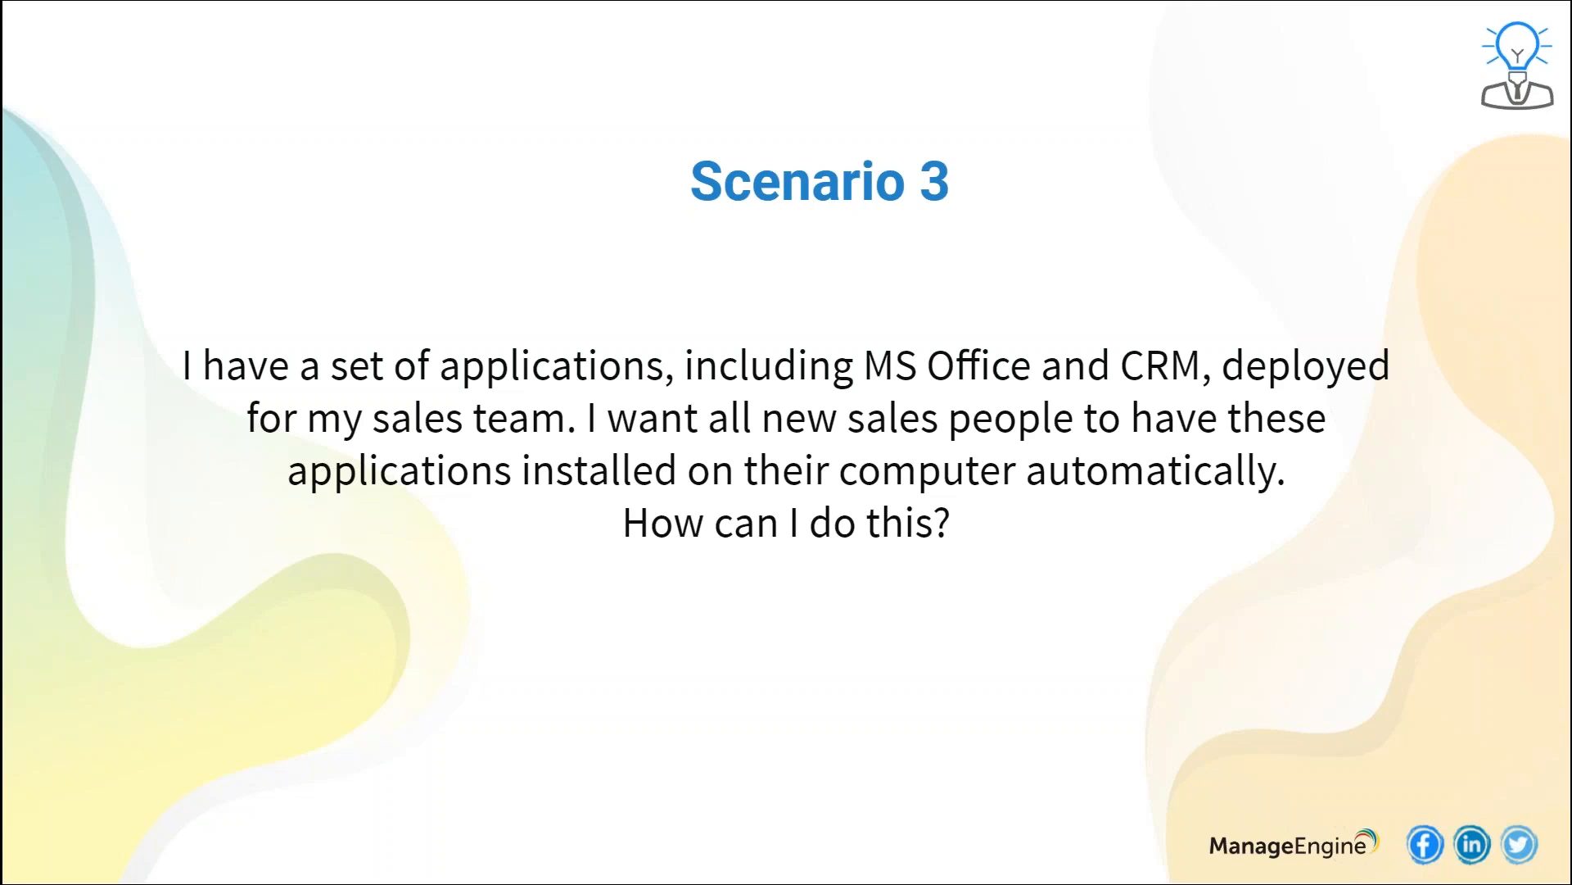
key(alt+Tab)
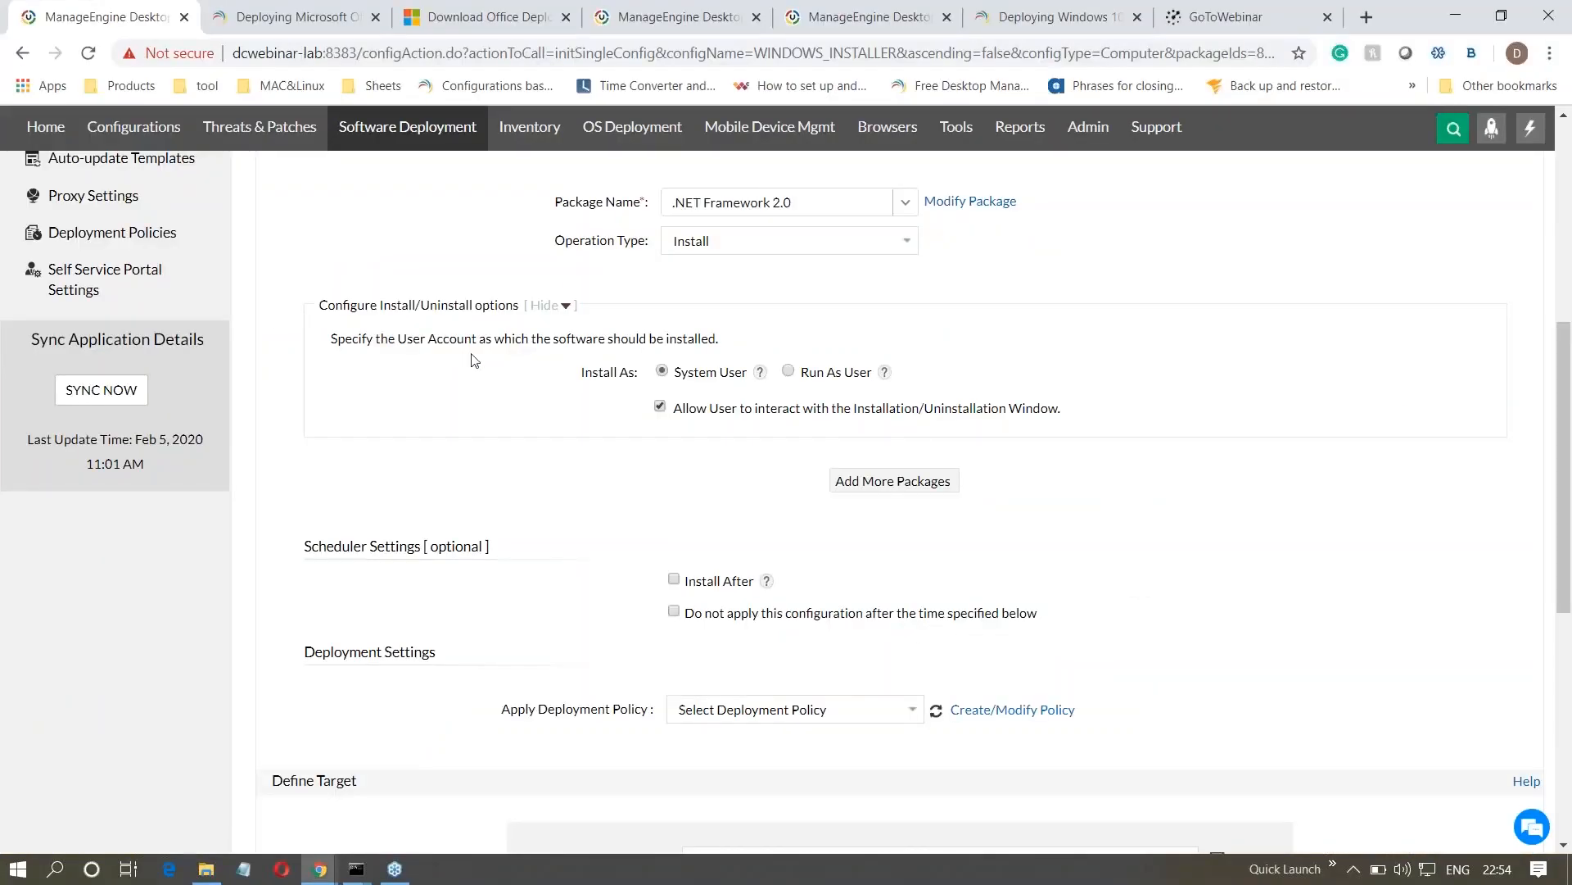
- Switch to the browser tab with the configurations list and review in Configuration Settings when configurations apply to newly added OU/Group members
scroll(344, 312, up, 5)
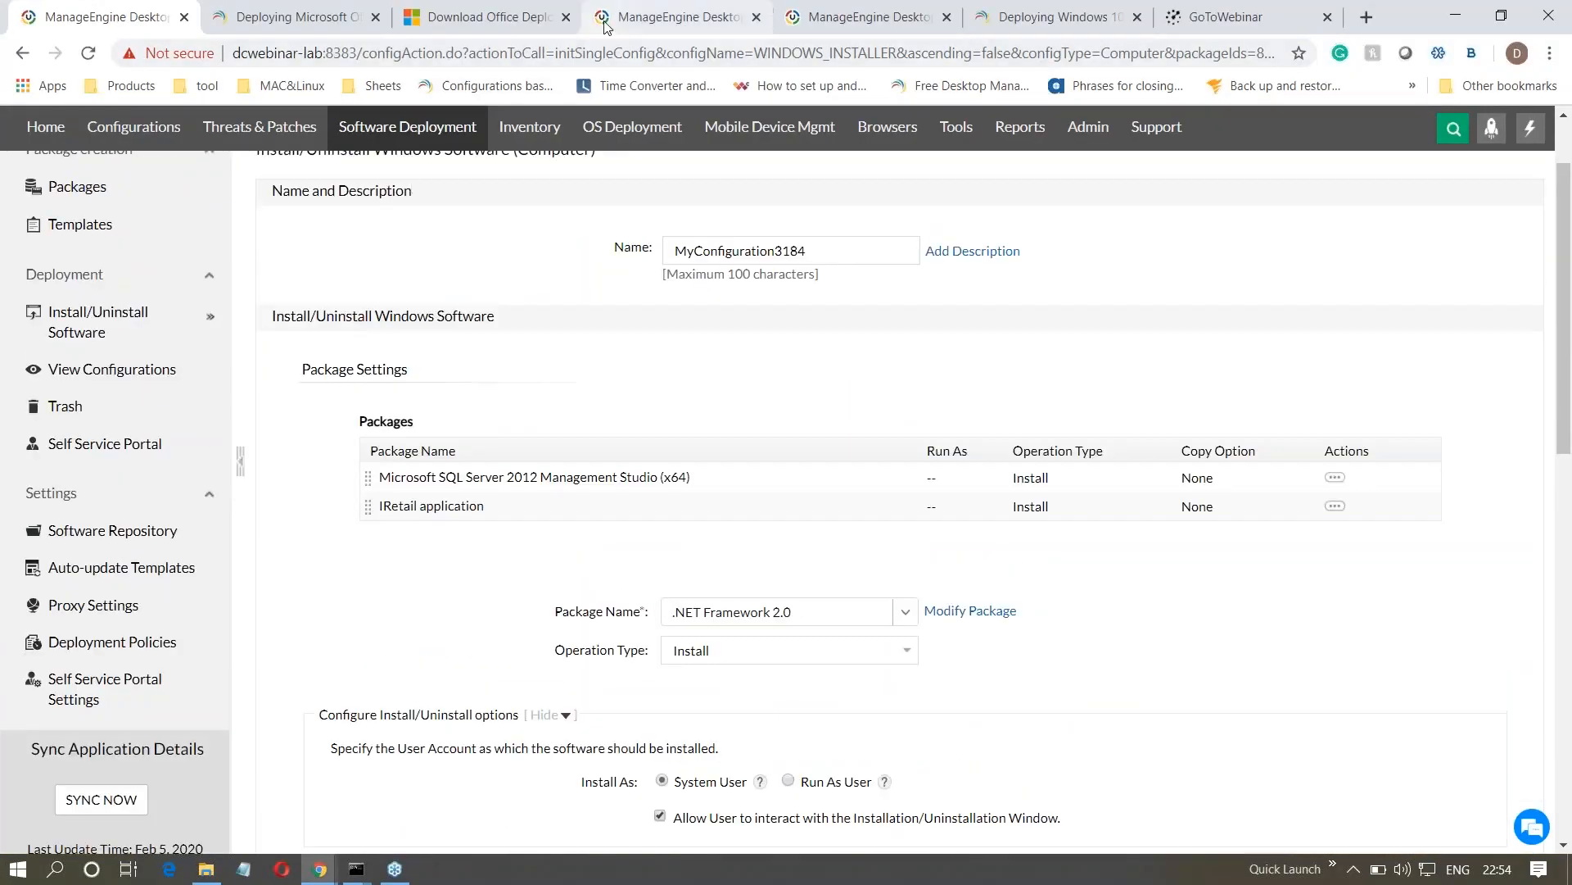
click(604, 23)
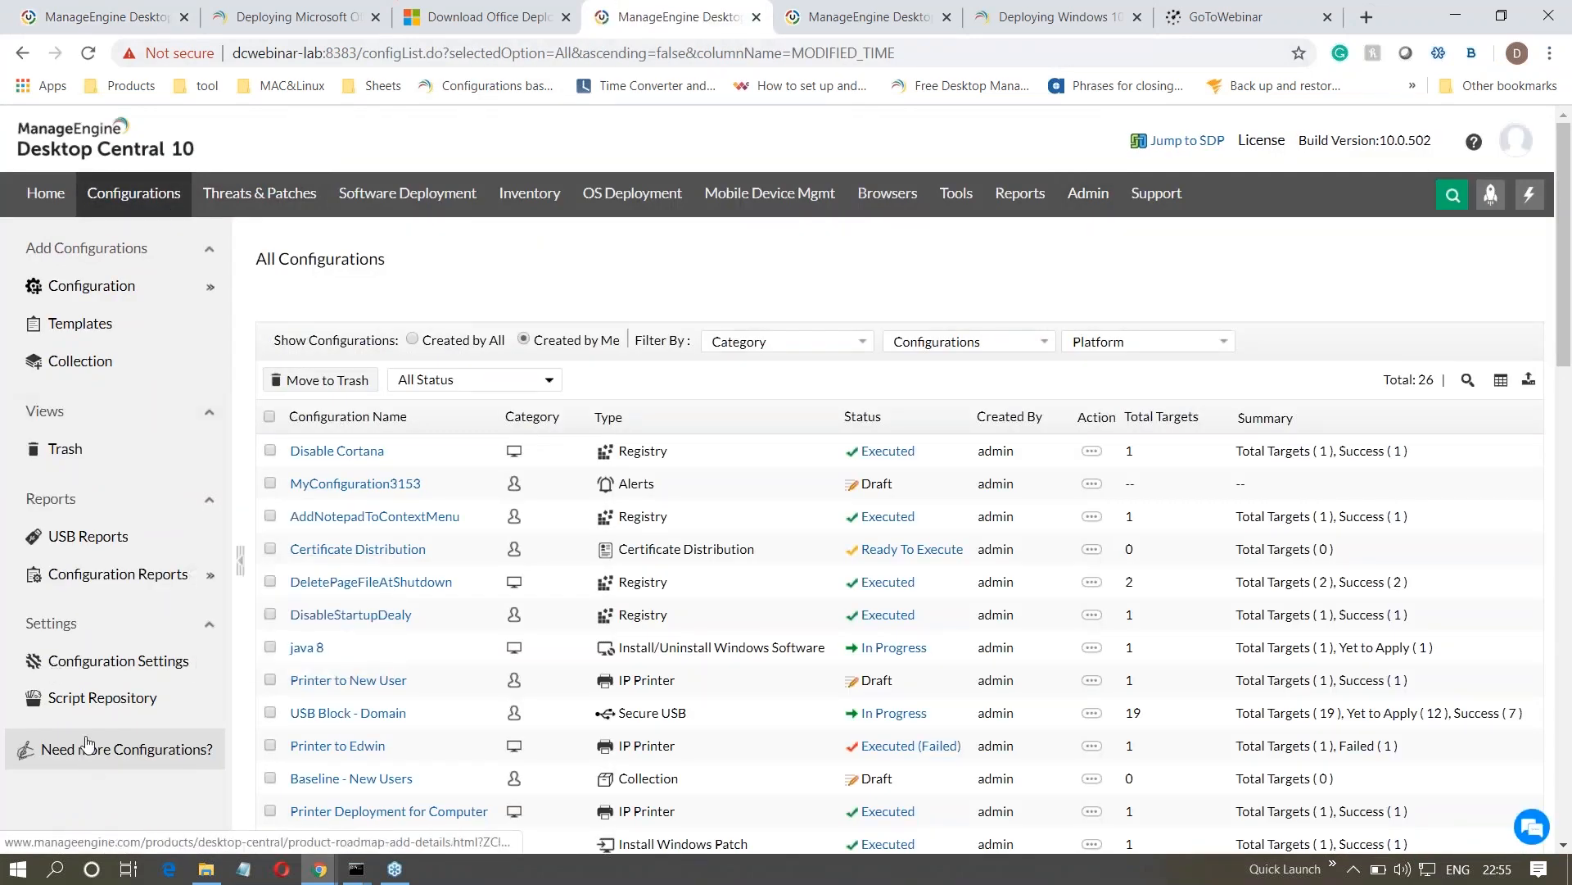
click(115, 669)
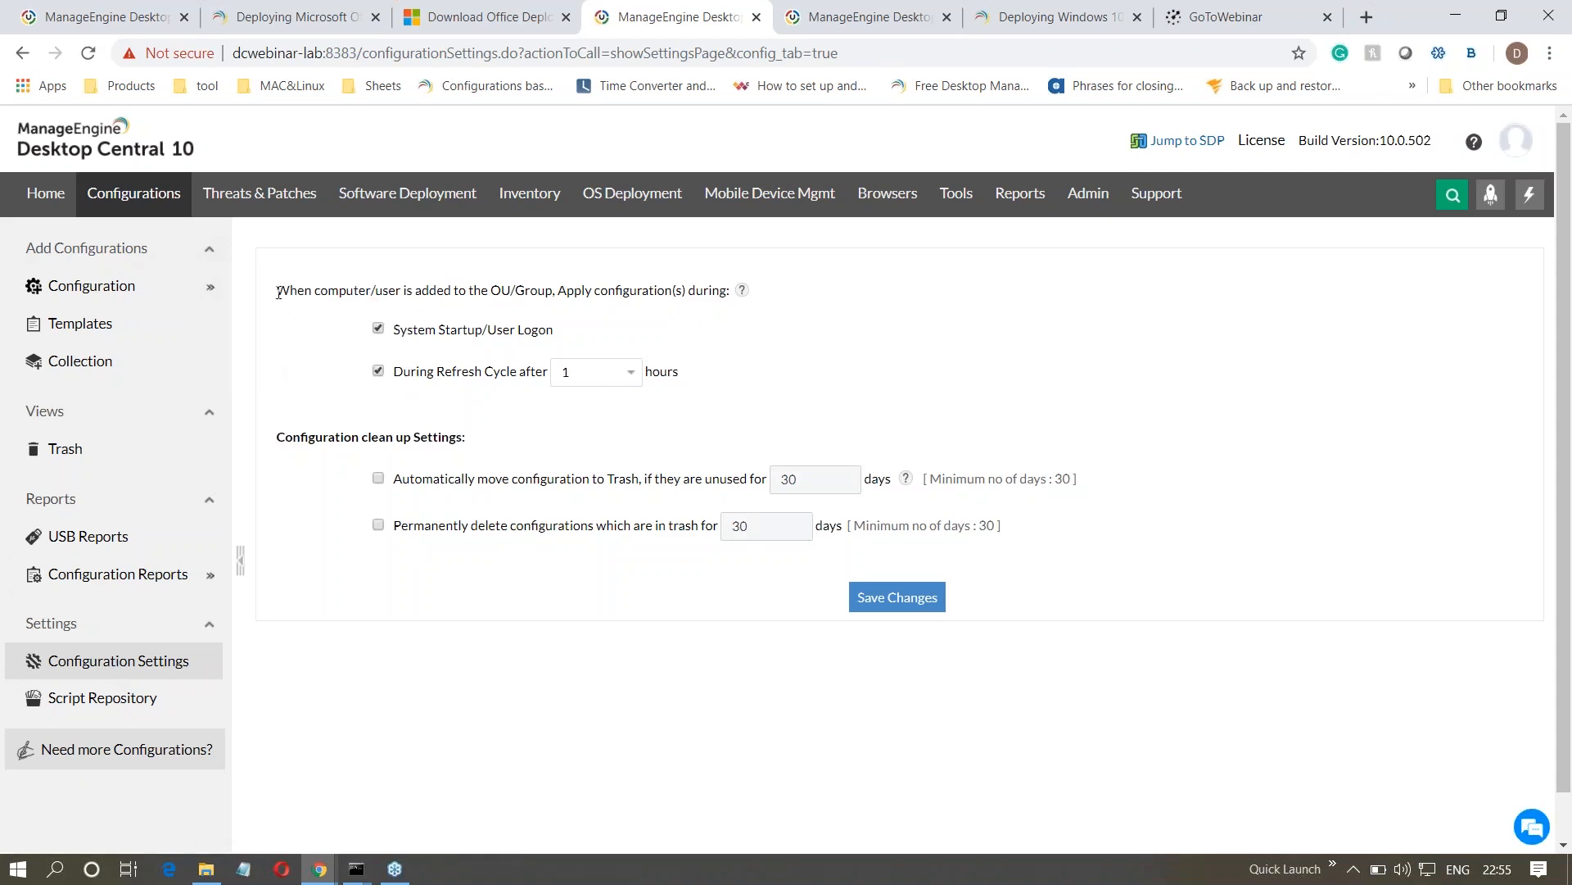
drag(278, 292, 605, 297)
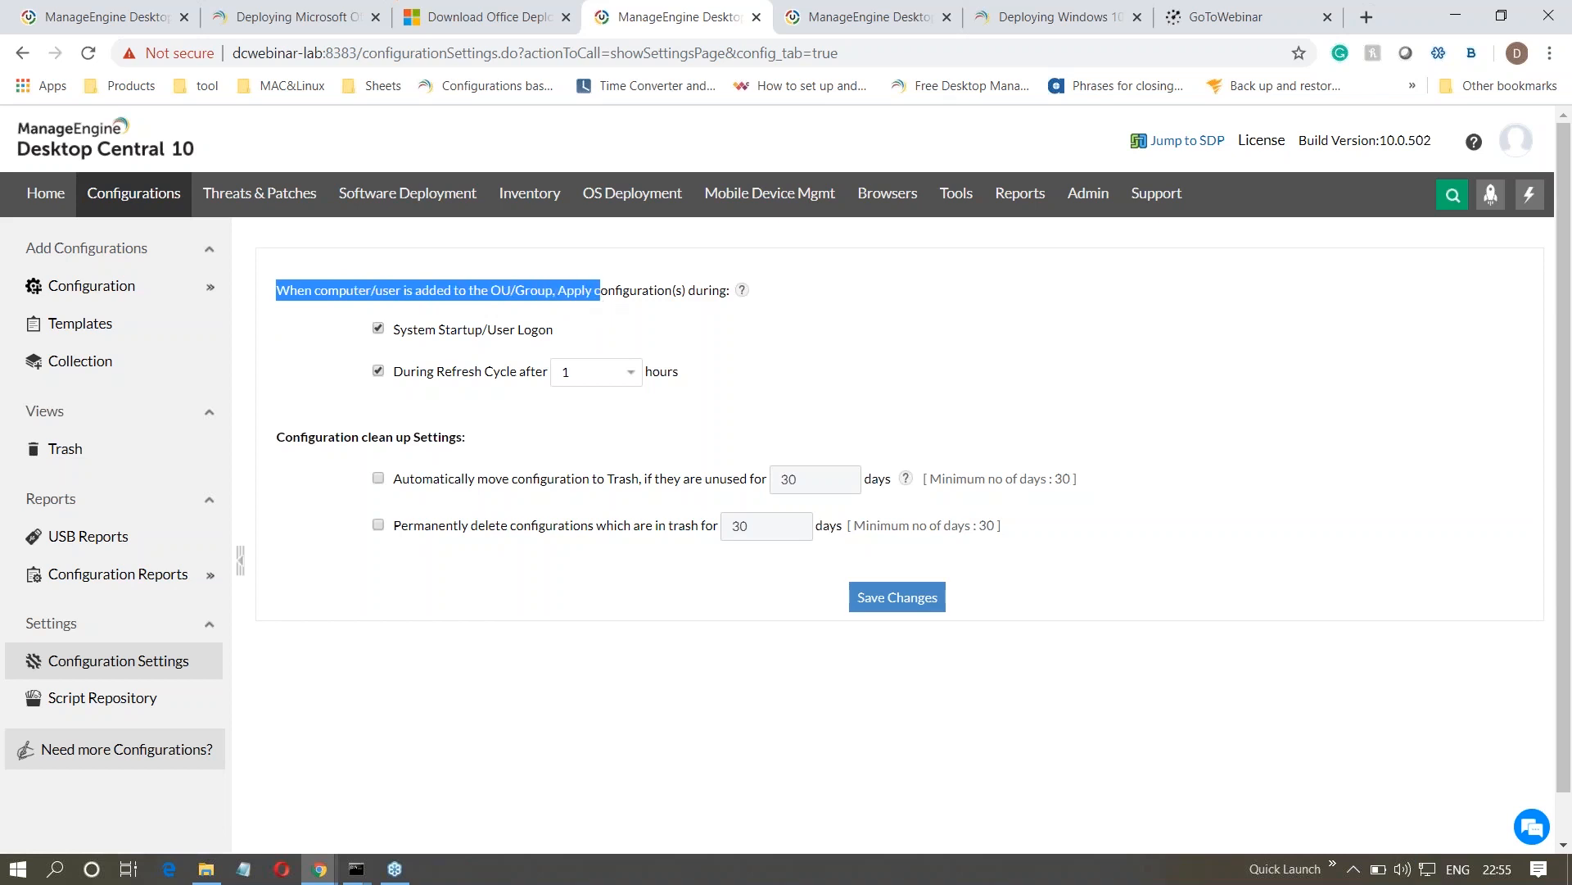
click(445, 569)
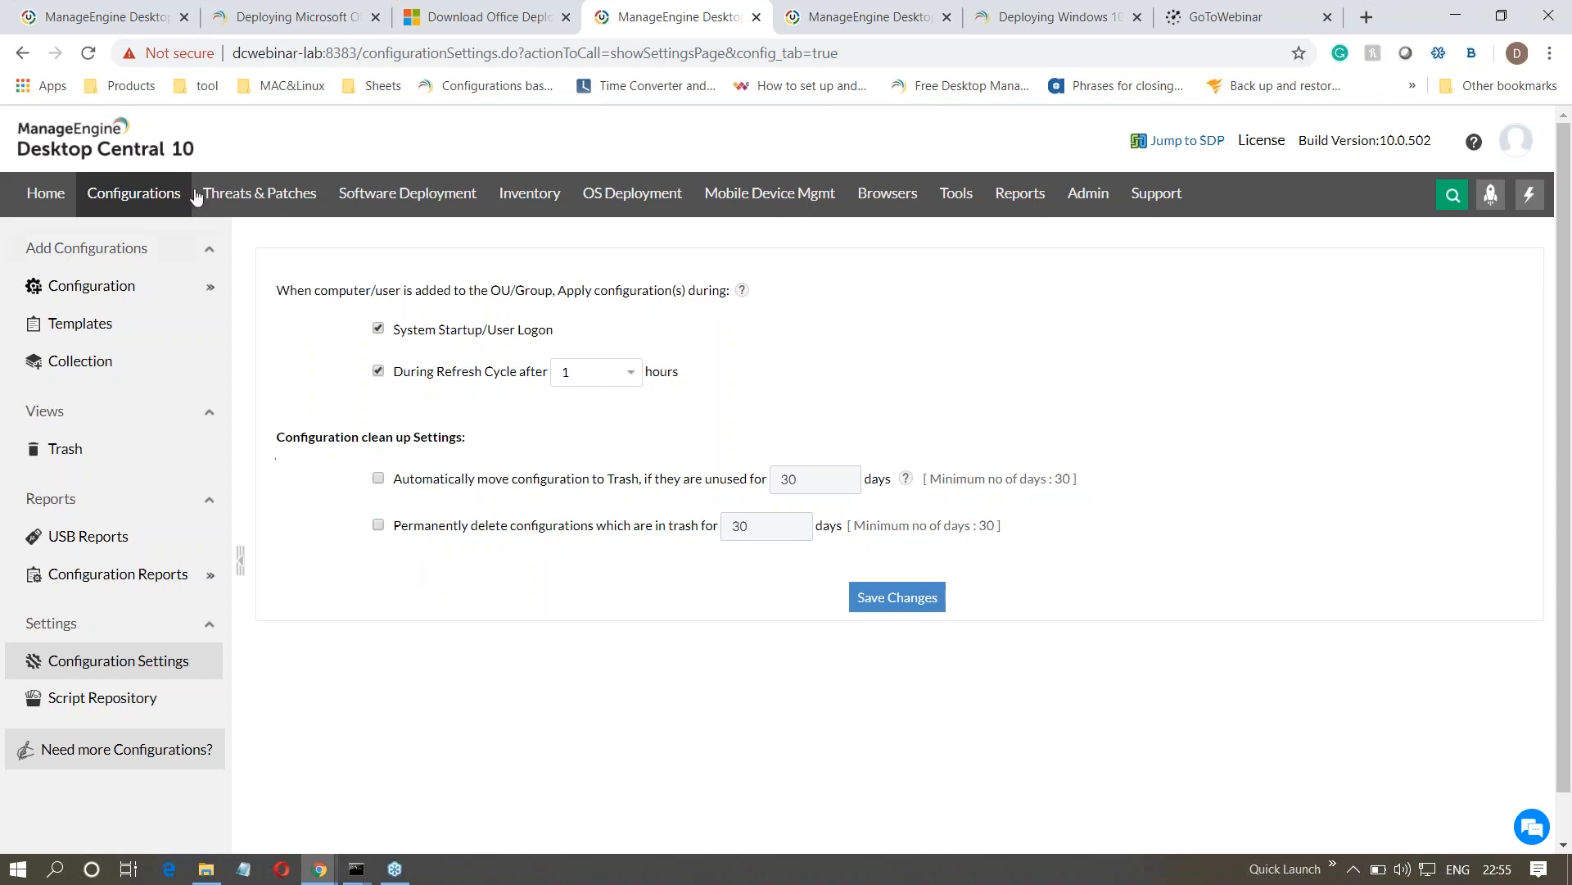
- Return to the software installation configuration, set the target to the SFO remote office and filter its computers by Organizational Unit
click(105, 27)
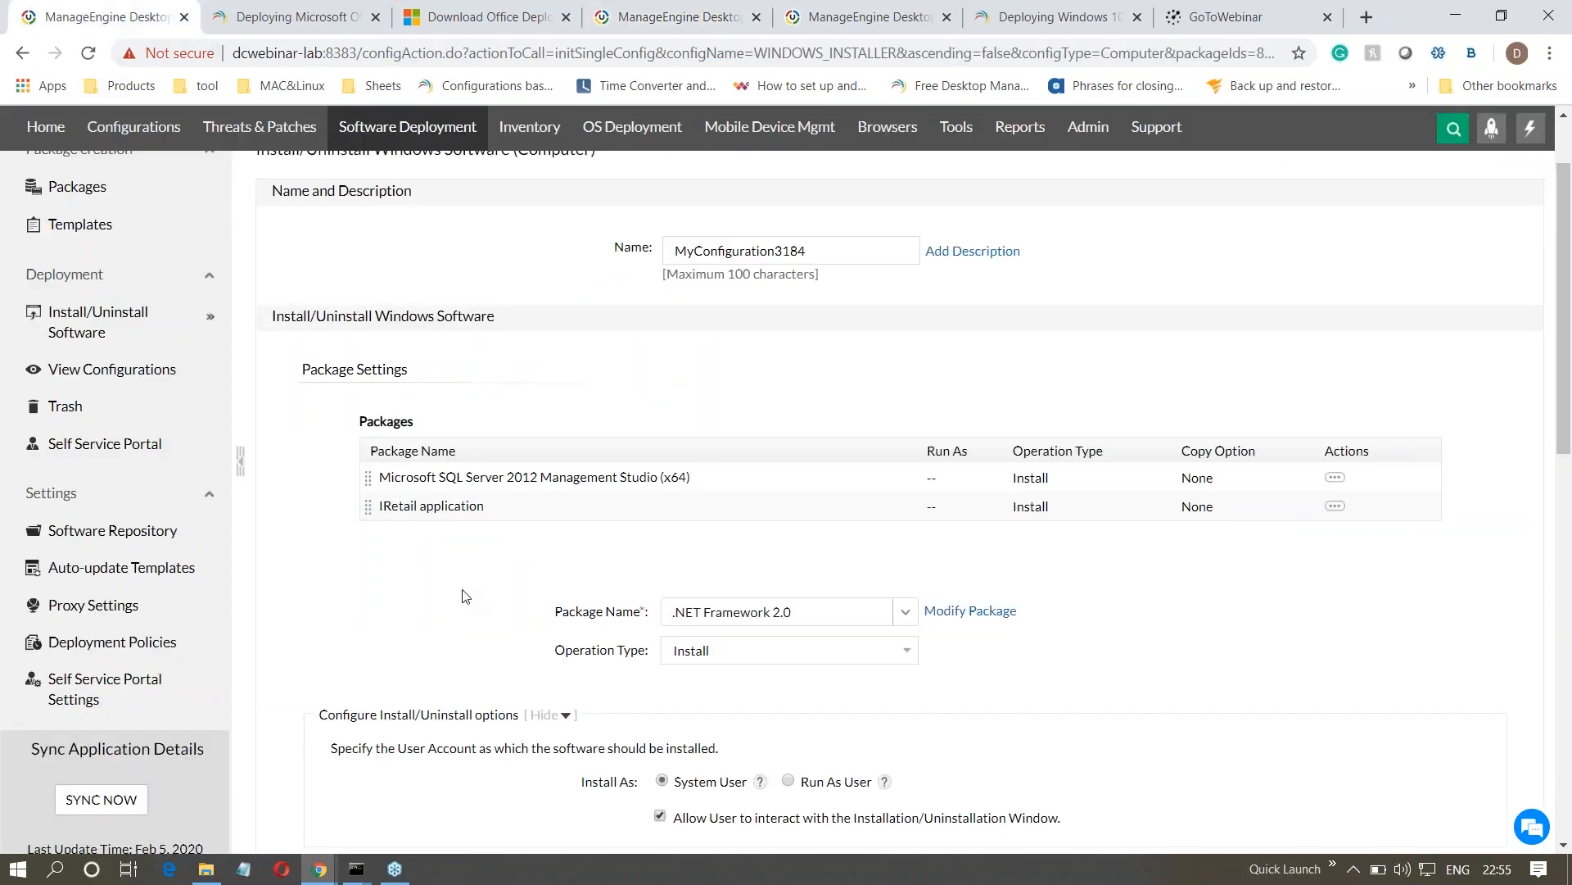
scroll(463, 595, down, 3)
scroll(463, 595, down, 4)
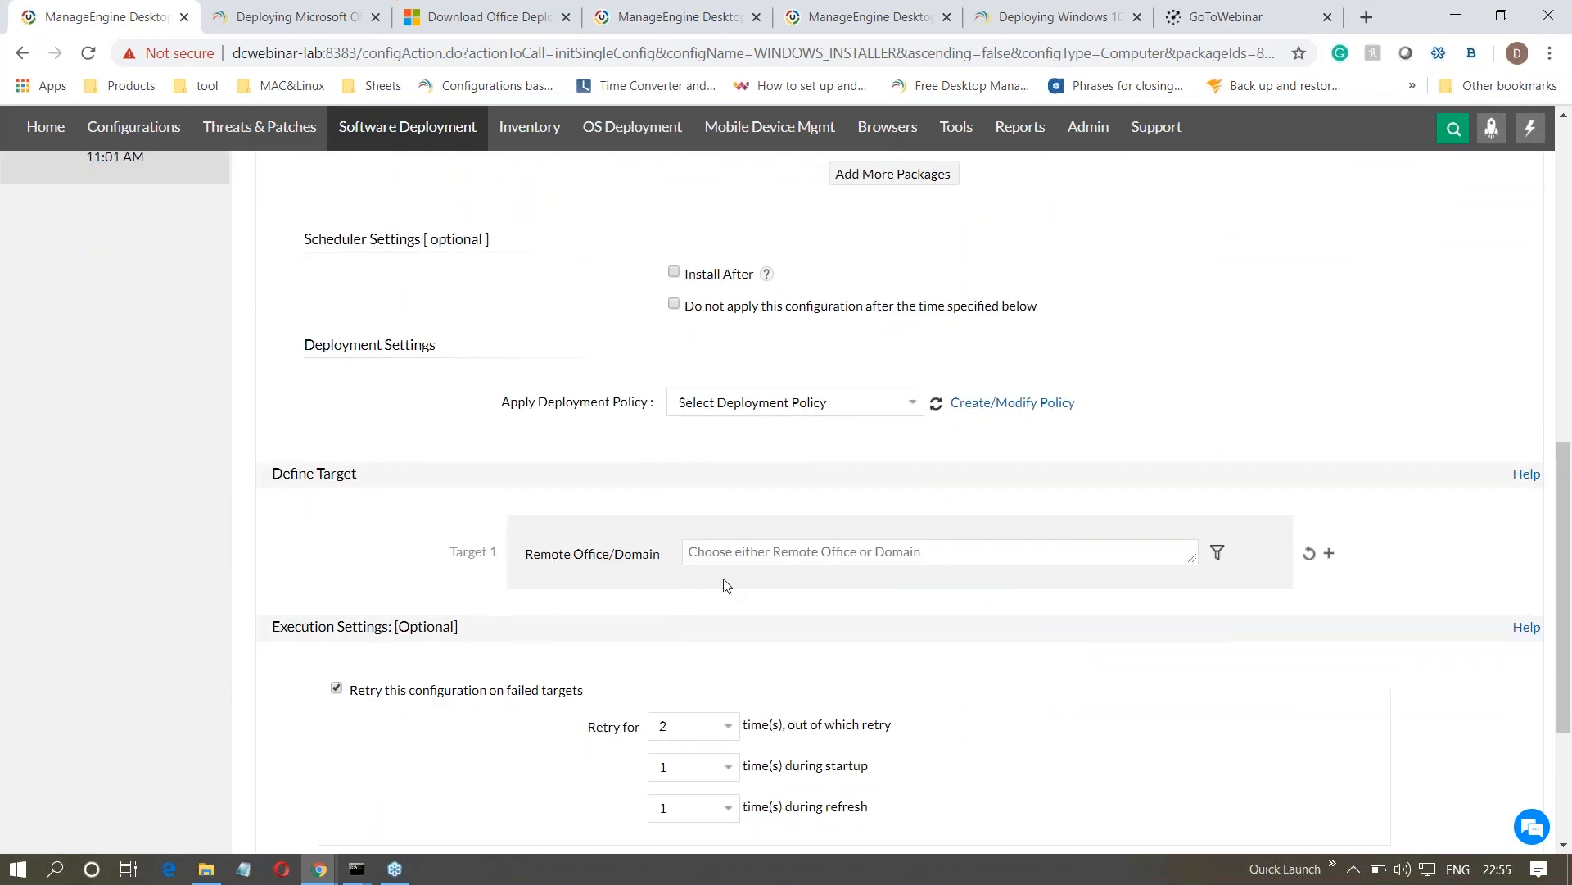
click(725, 552)
click(697, 604)
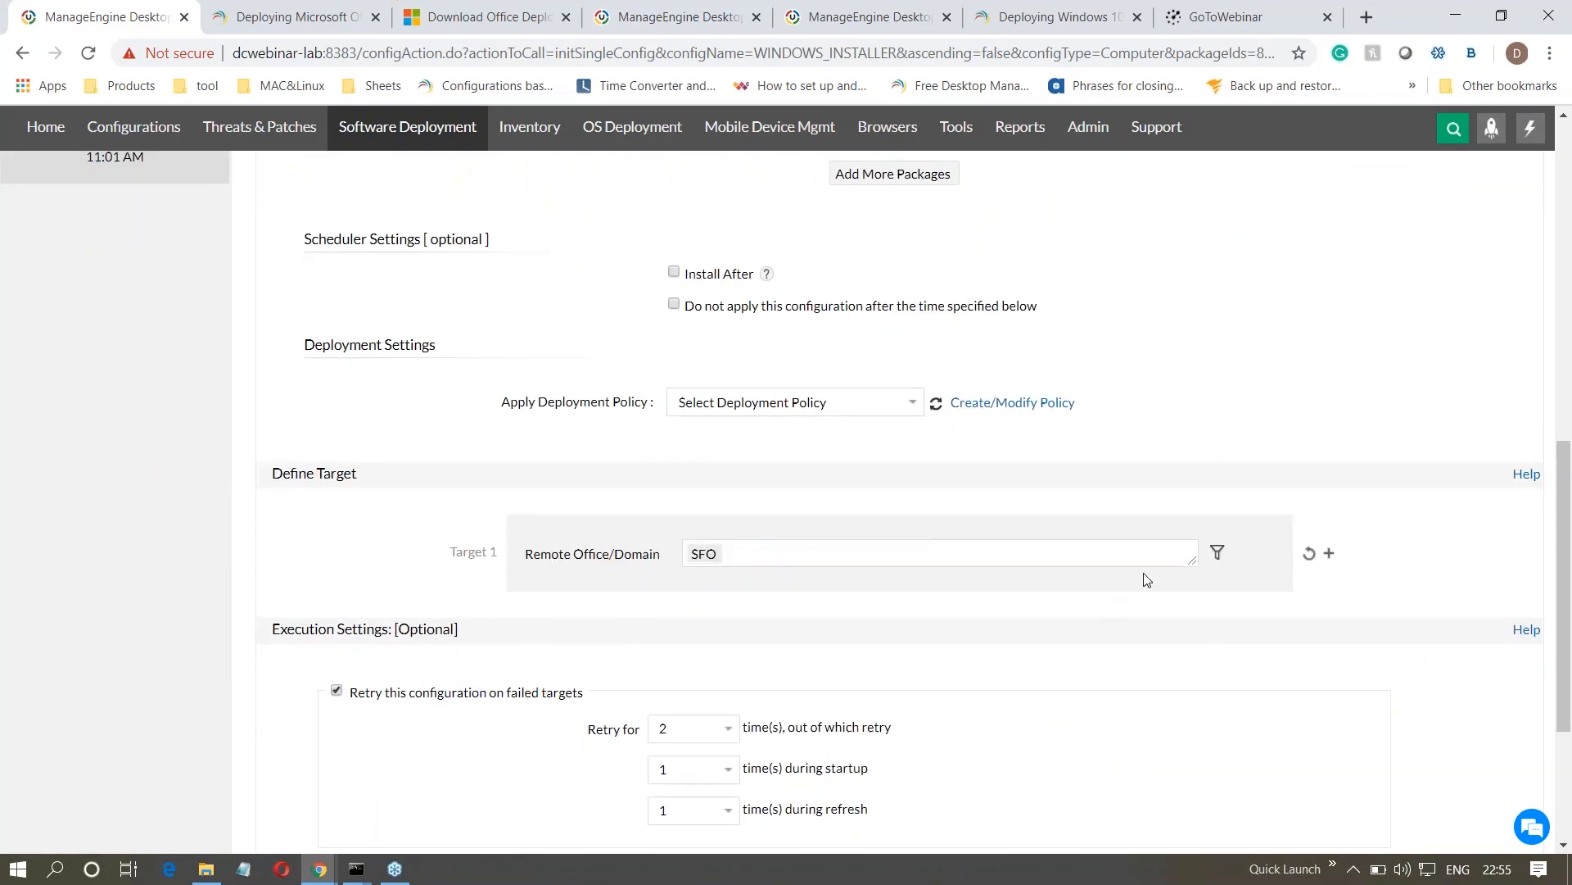
click(1218, 553)
click(723, 613)
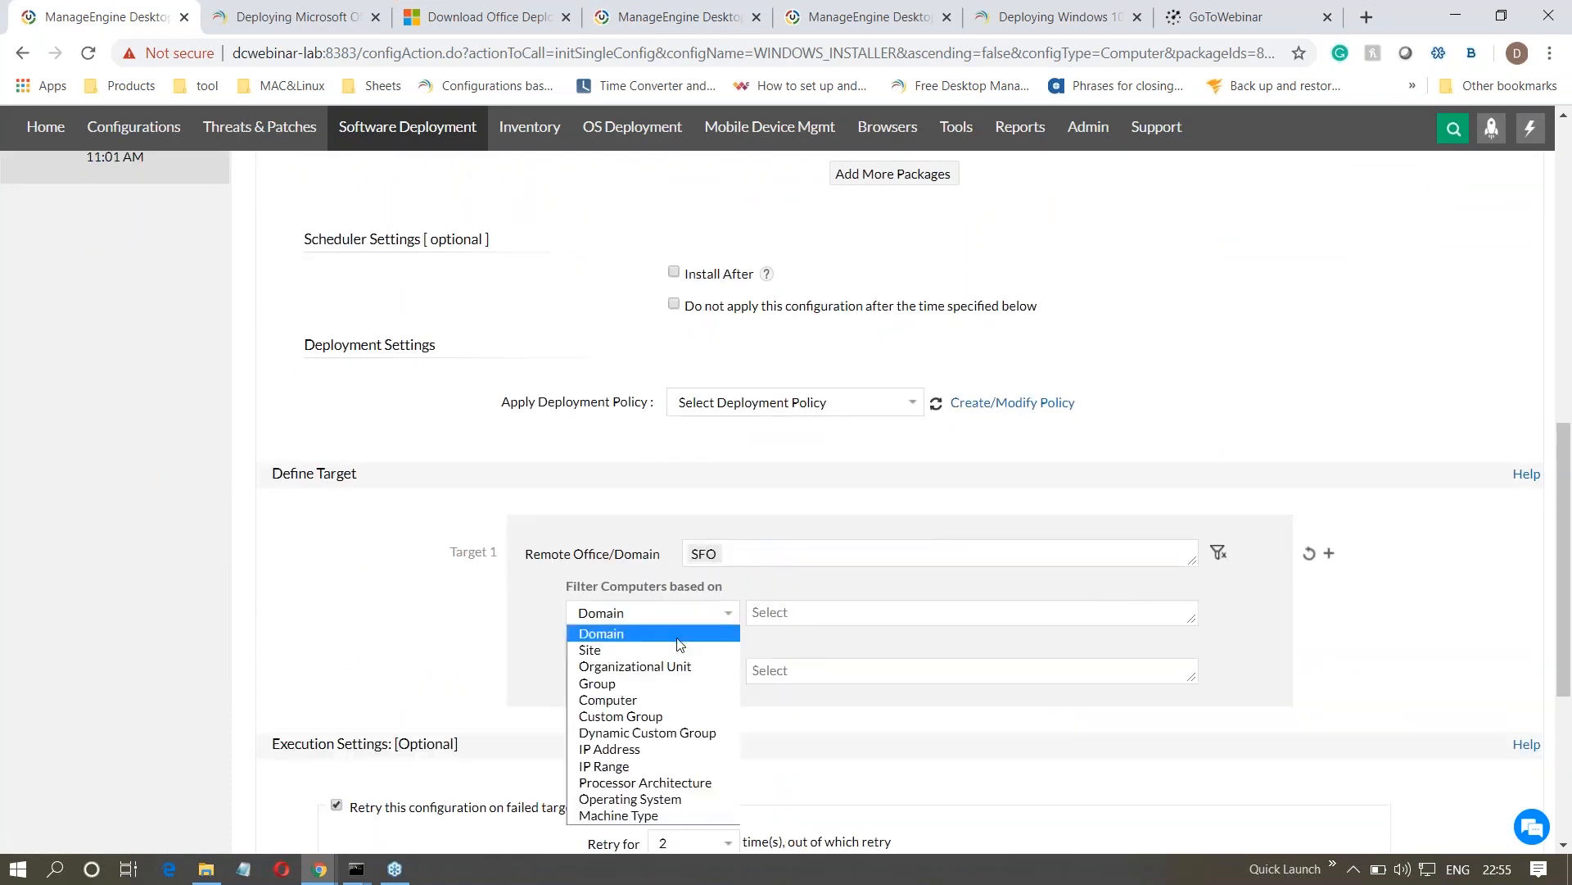
click(673, 666)
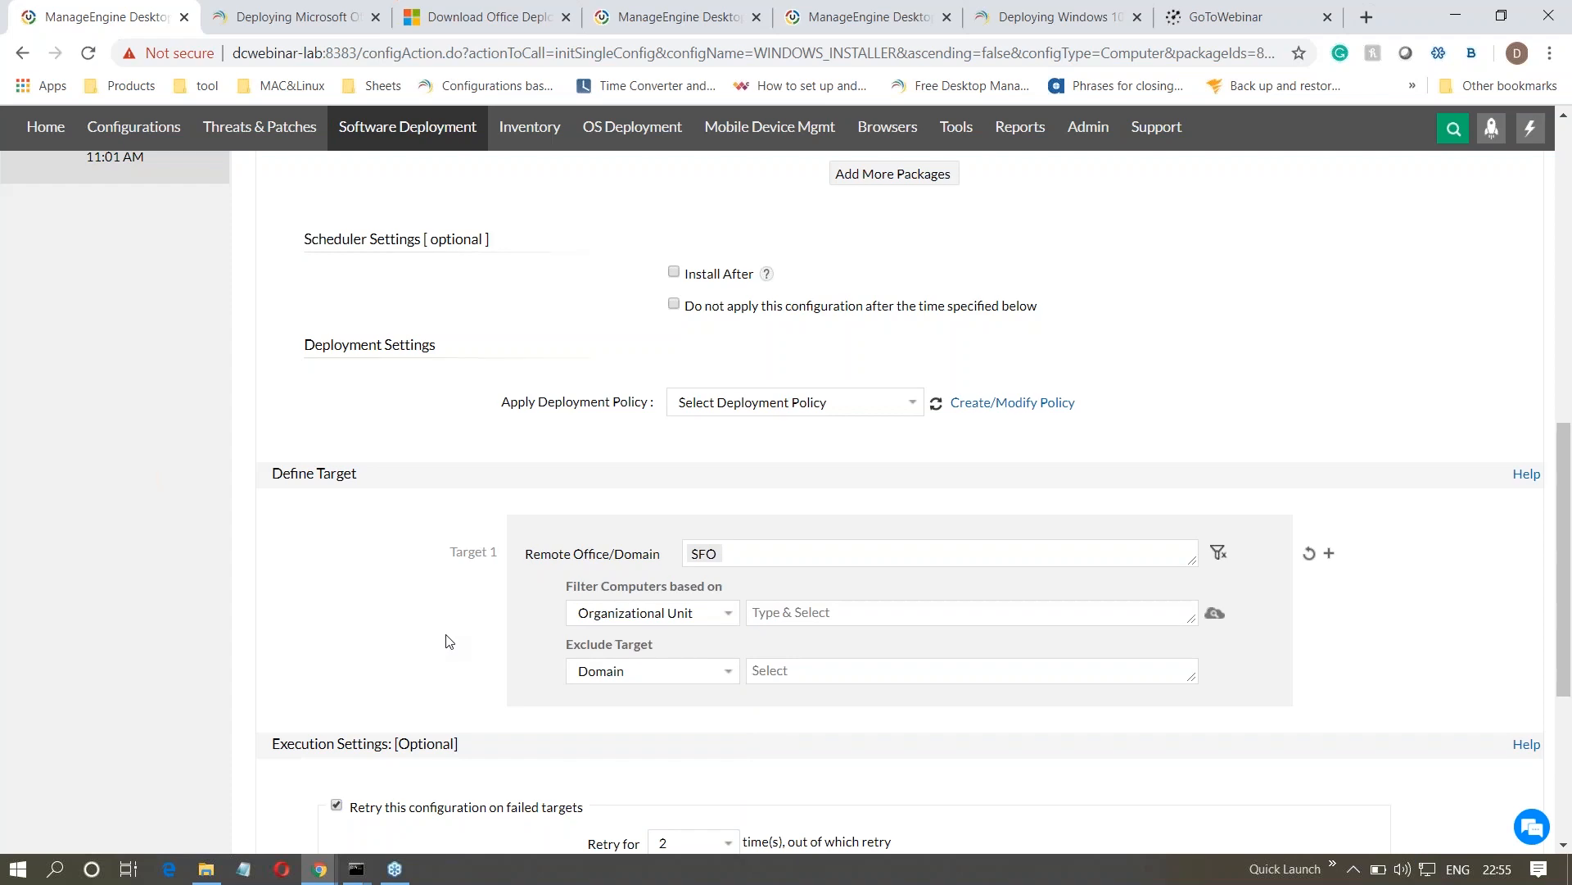
key(alt+Tab)
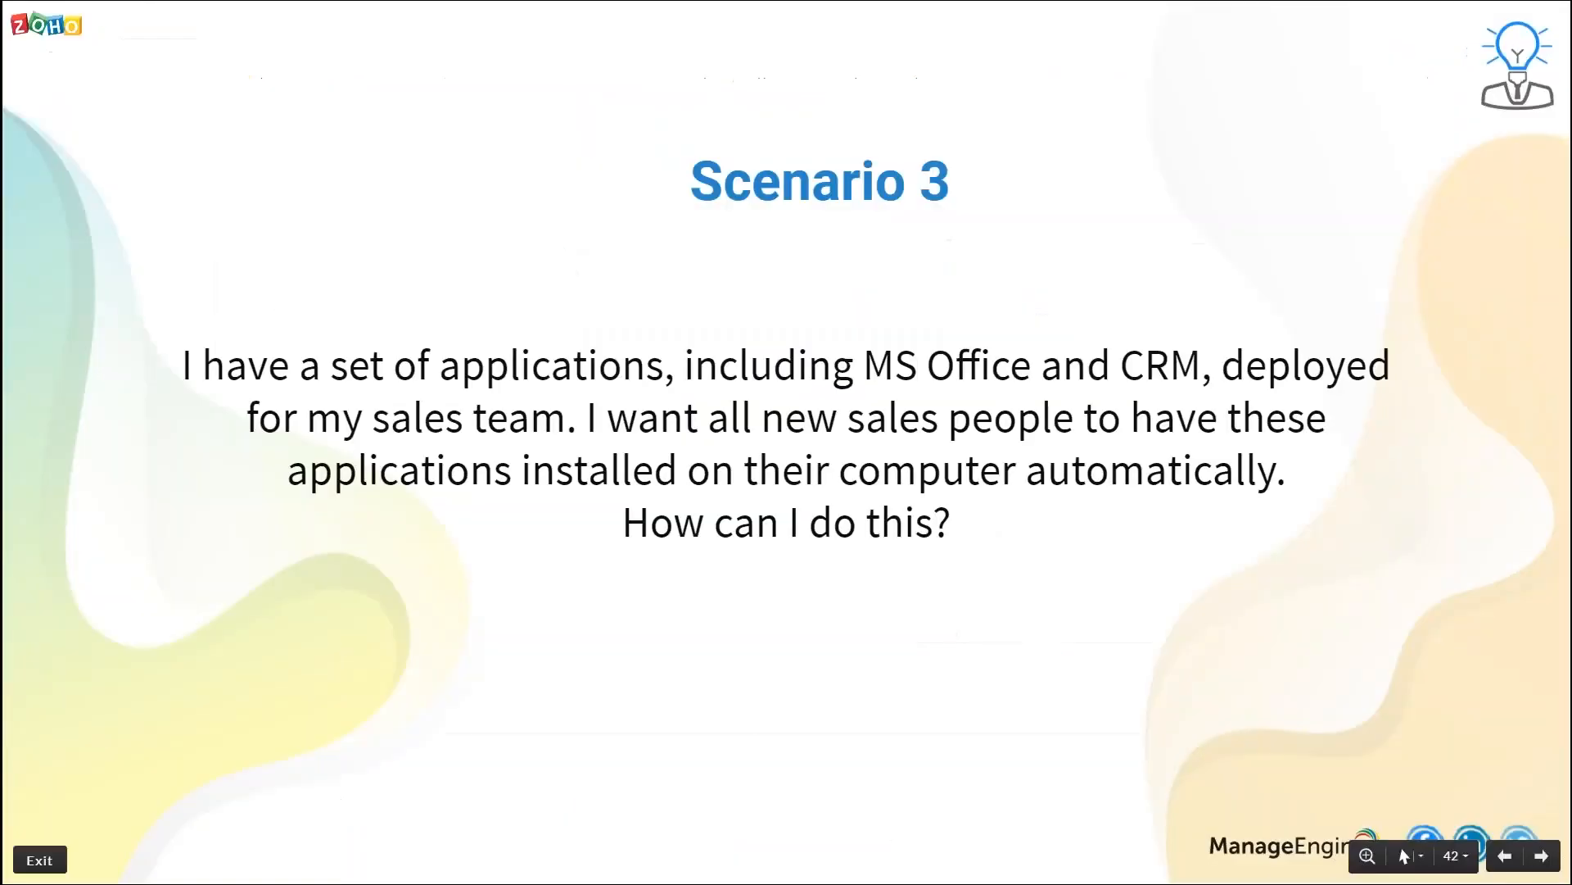
key(Right)
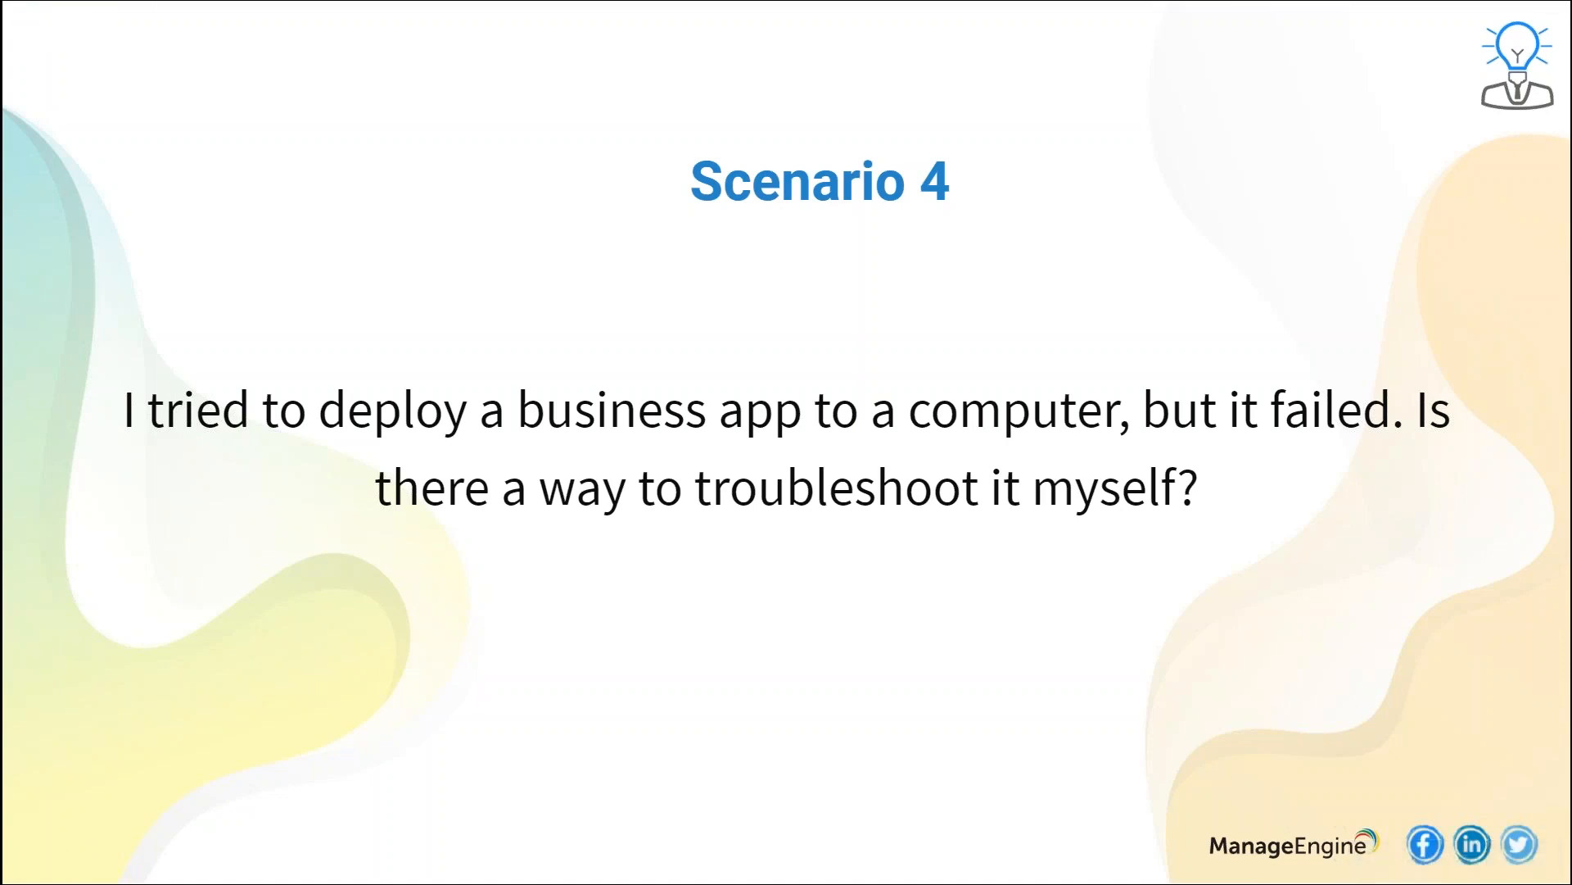
key(alt+Tab)
- Go to the software packages list and start adding a new Windows package
scroll(121, 293, up, 8)
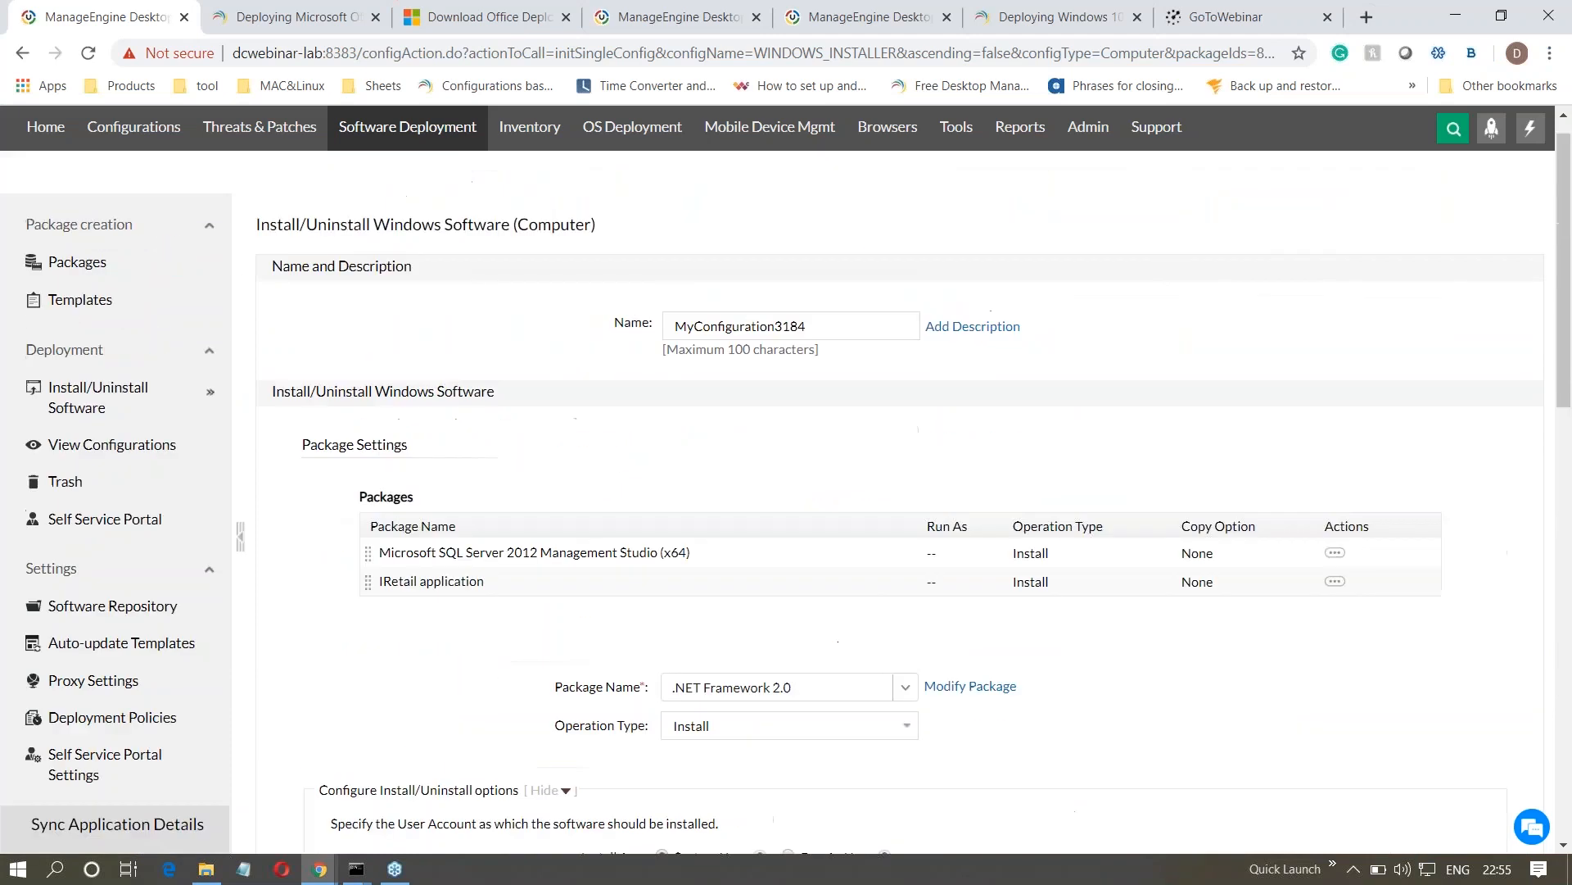
click(120, 293)
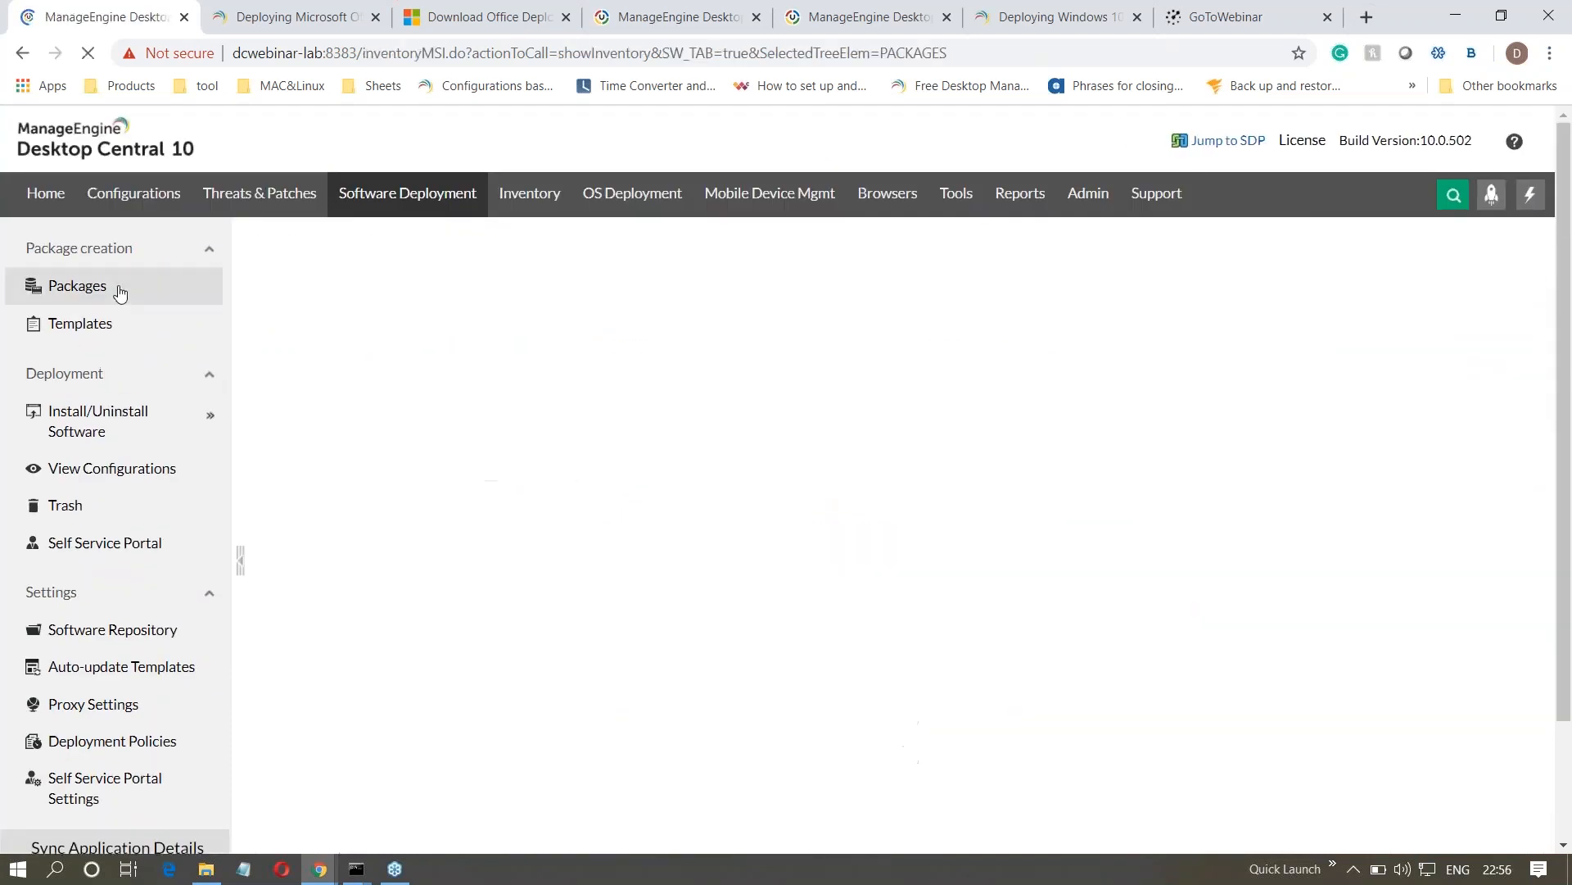
click(324, 305)
click(349, 337)
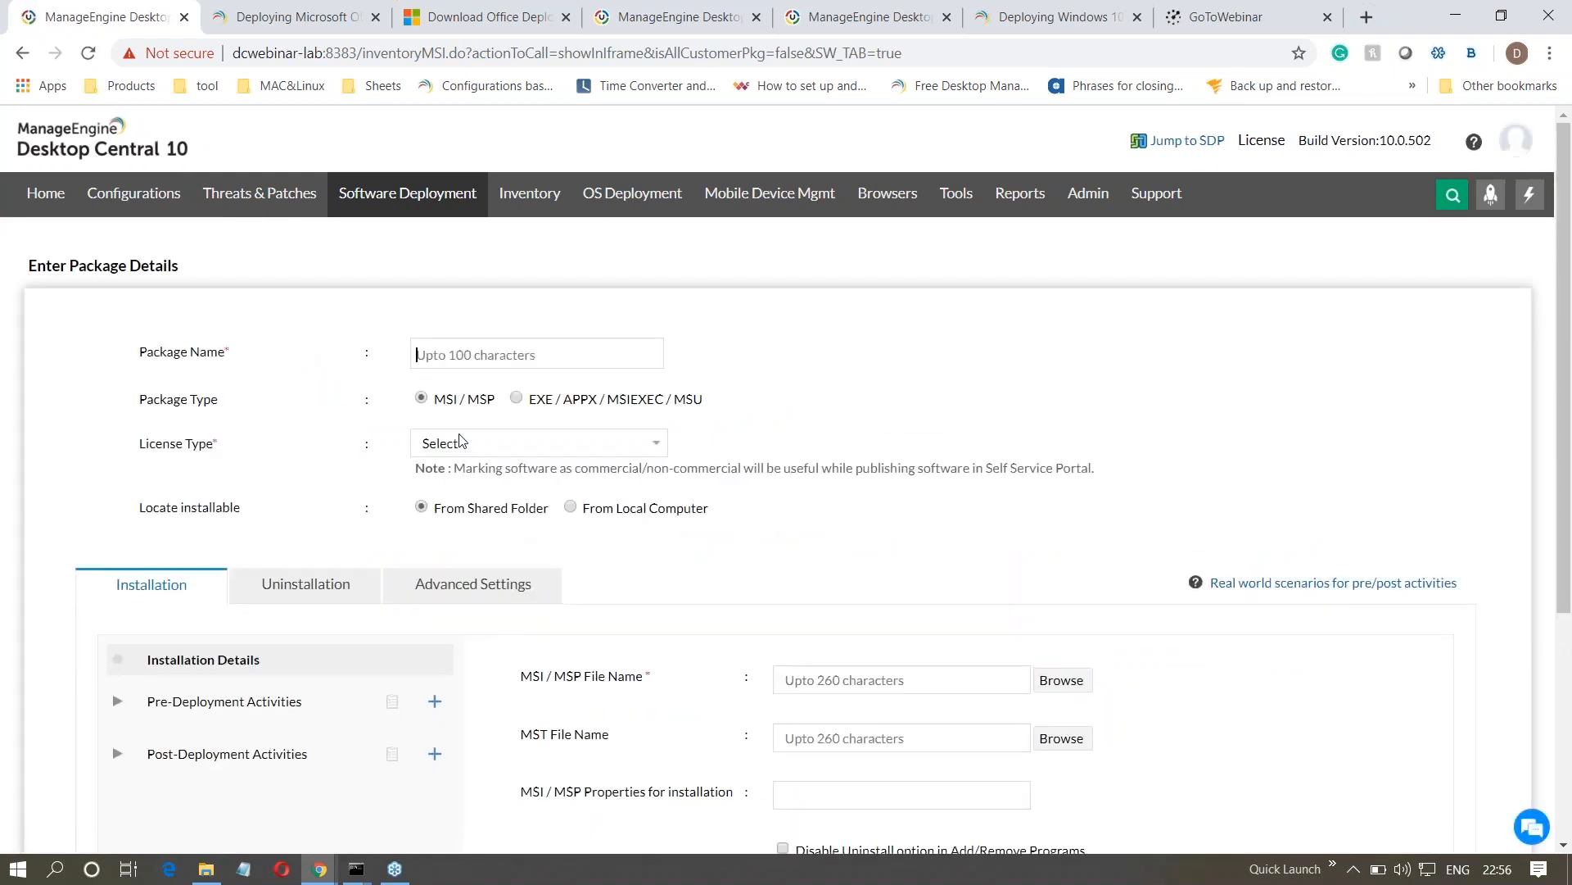
- Enable logging for troubleshooting in the new MSI/MSP package's advanced settings
click(508, 587)
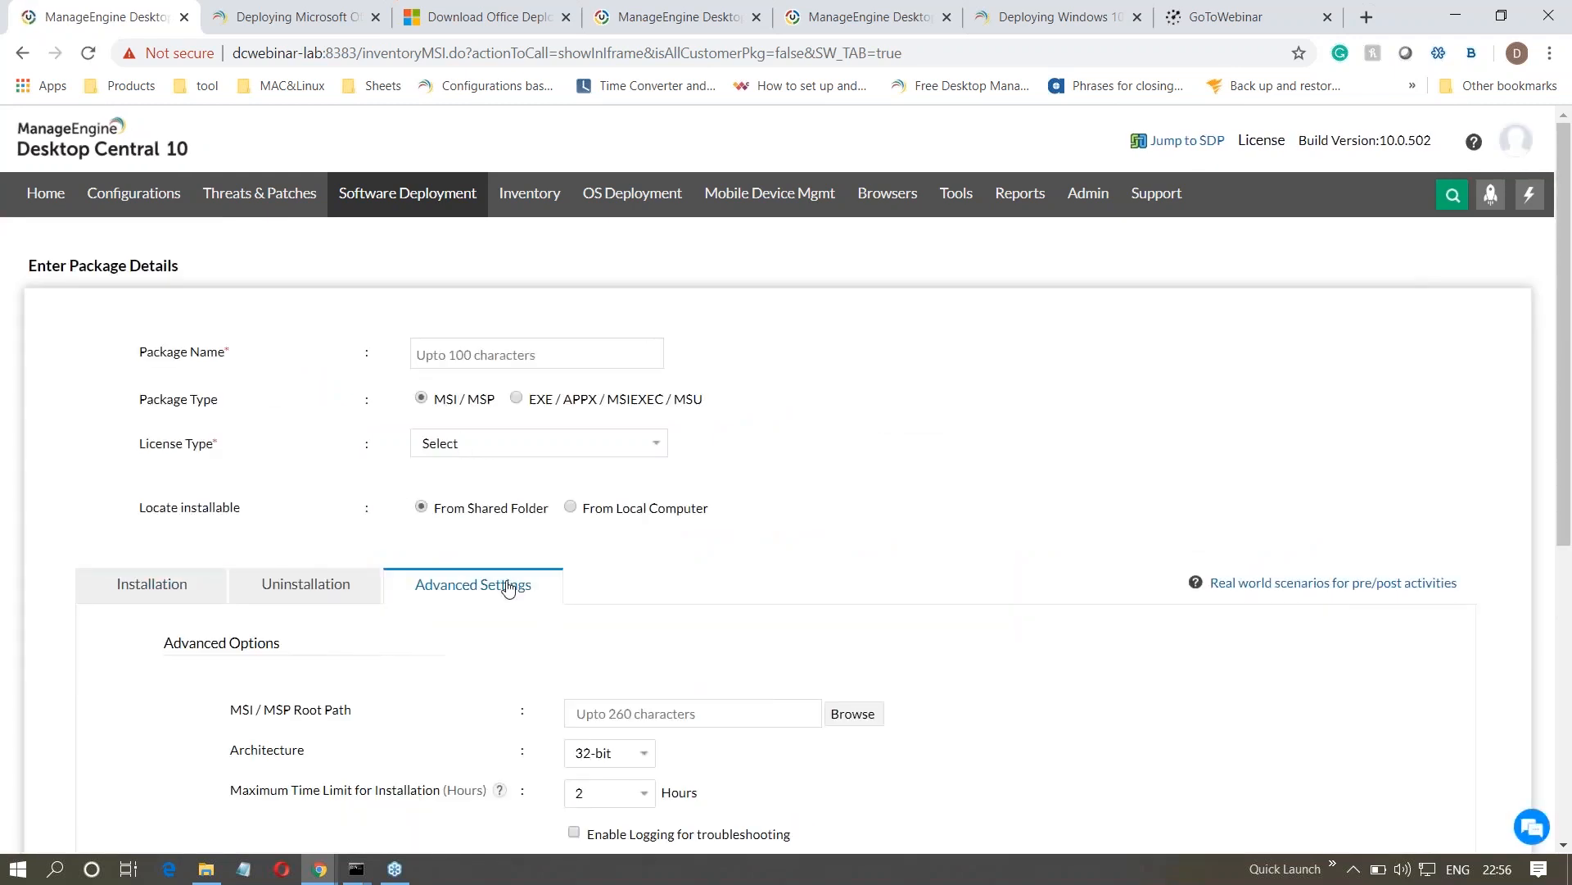
scroll(506, 587, down, 1)
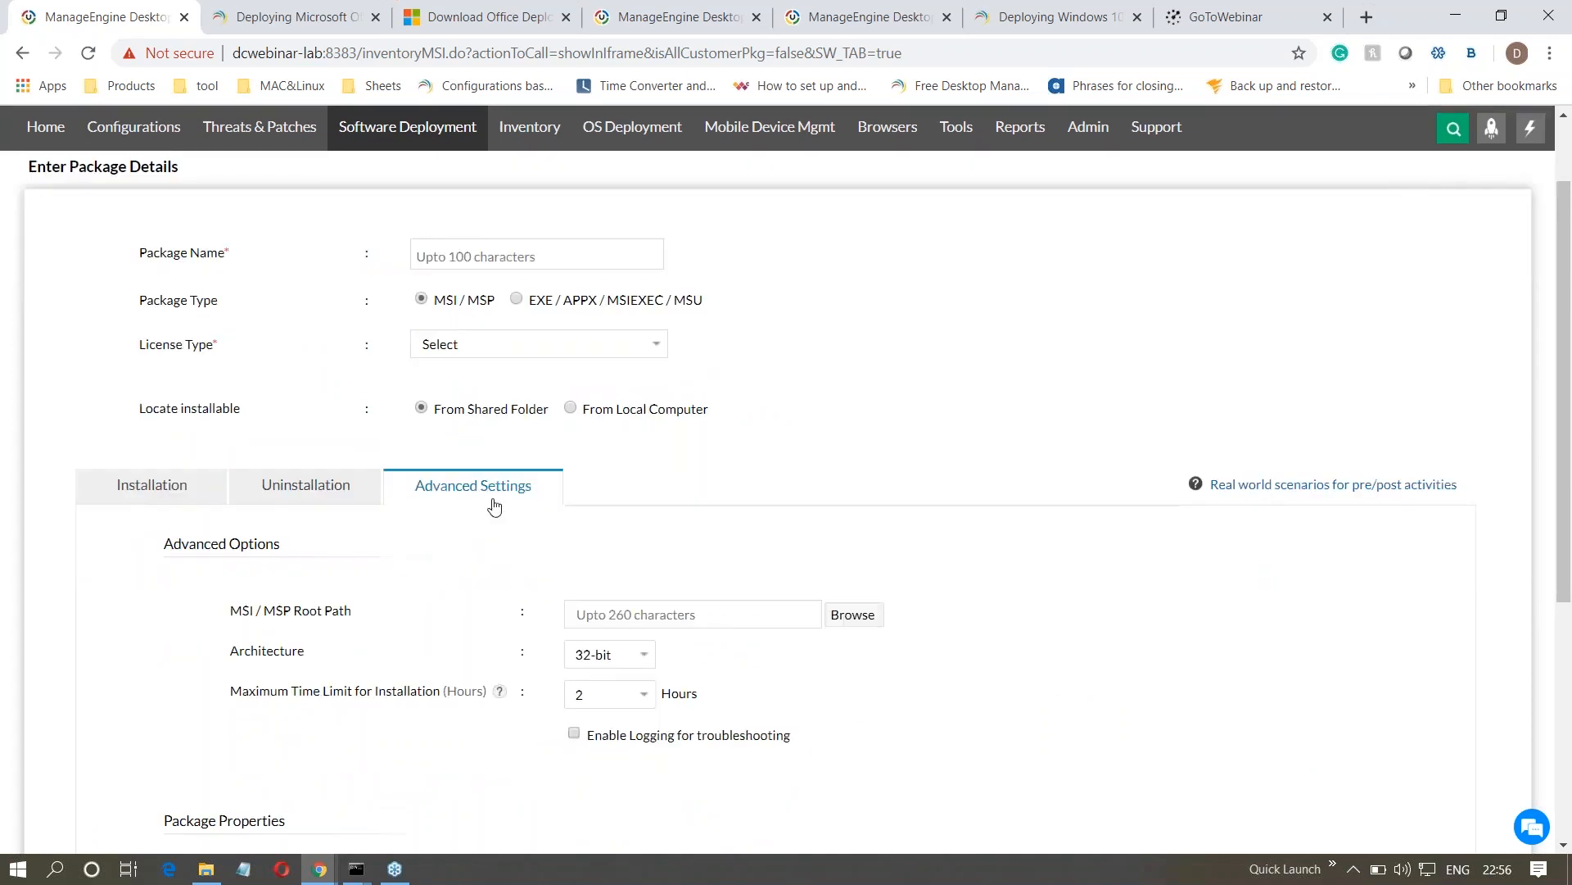
click(574, 733)
drag(815, 753, 589, 755)
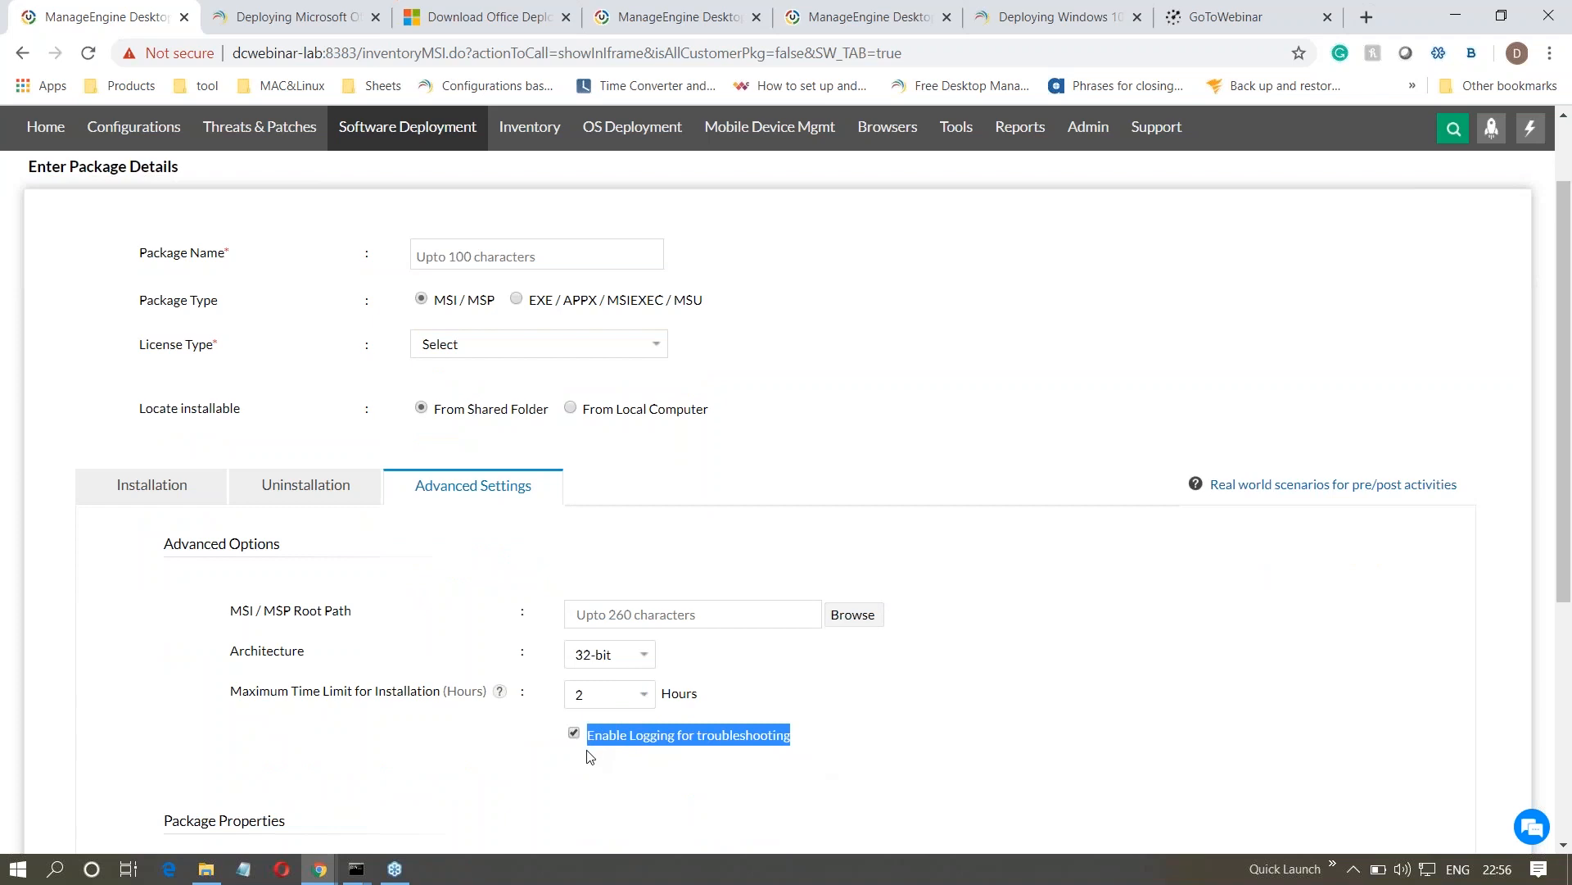
click(602, 802)
- Enter skype as the package name and view the remaining advanced settings and package properties
text(skype)
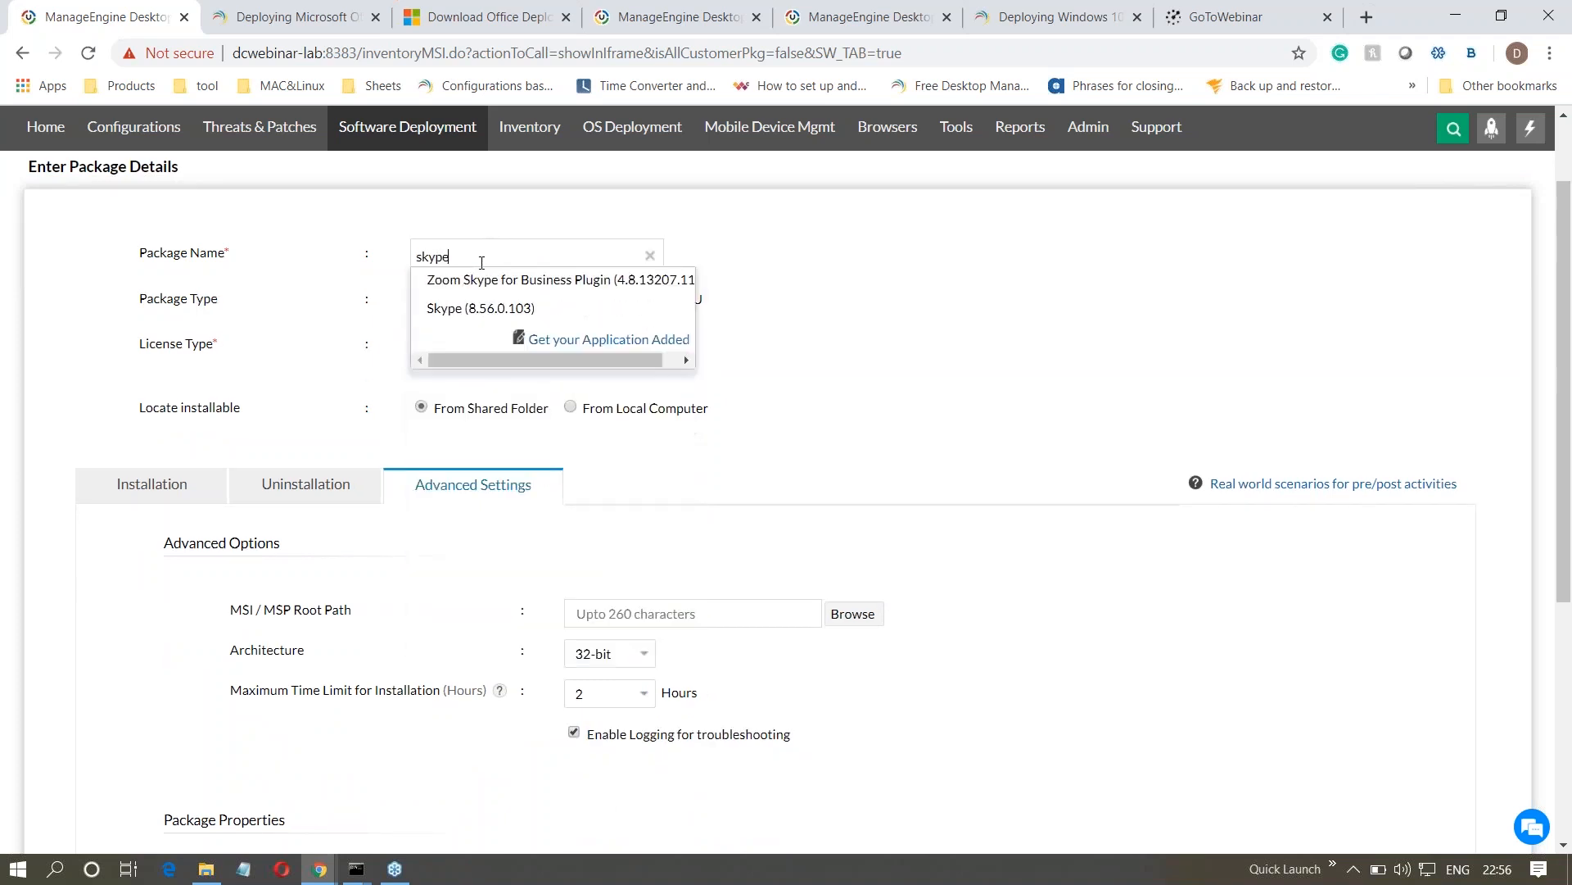
click(373, 300)
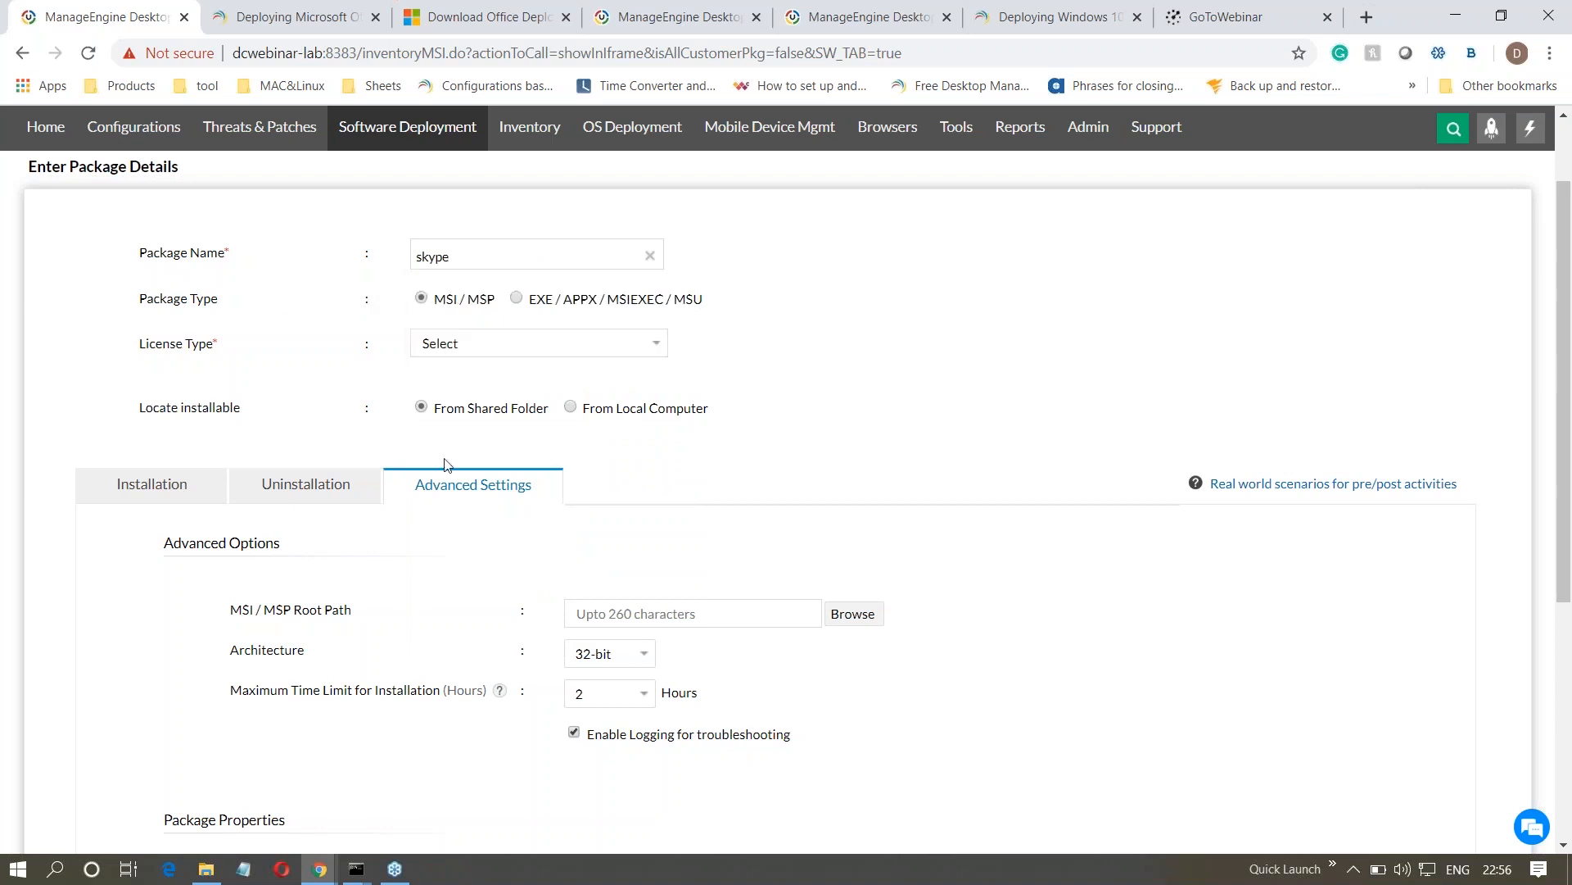
scroll(629, 551, down, 3)
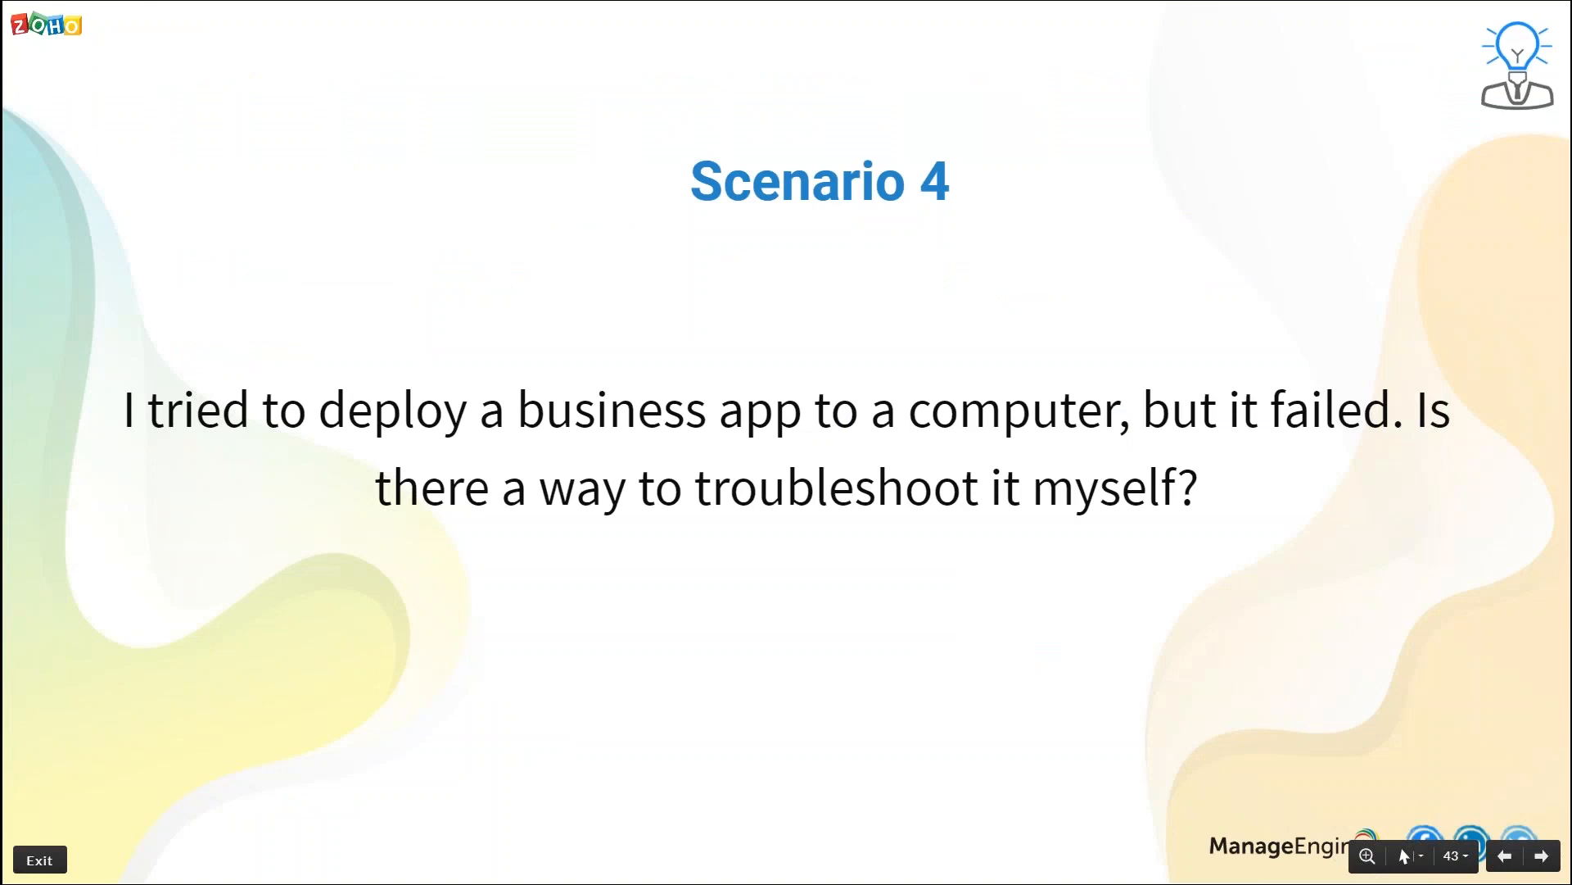
- Advance the presentation to the Scenario 5 slide, switch back to Desktop Central and open the Auto-update Templates settings
key(Right)
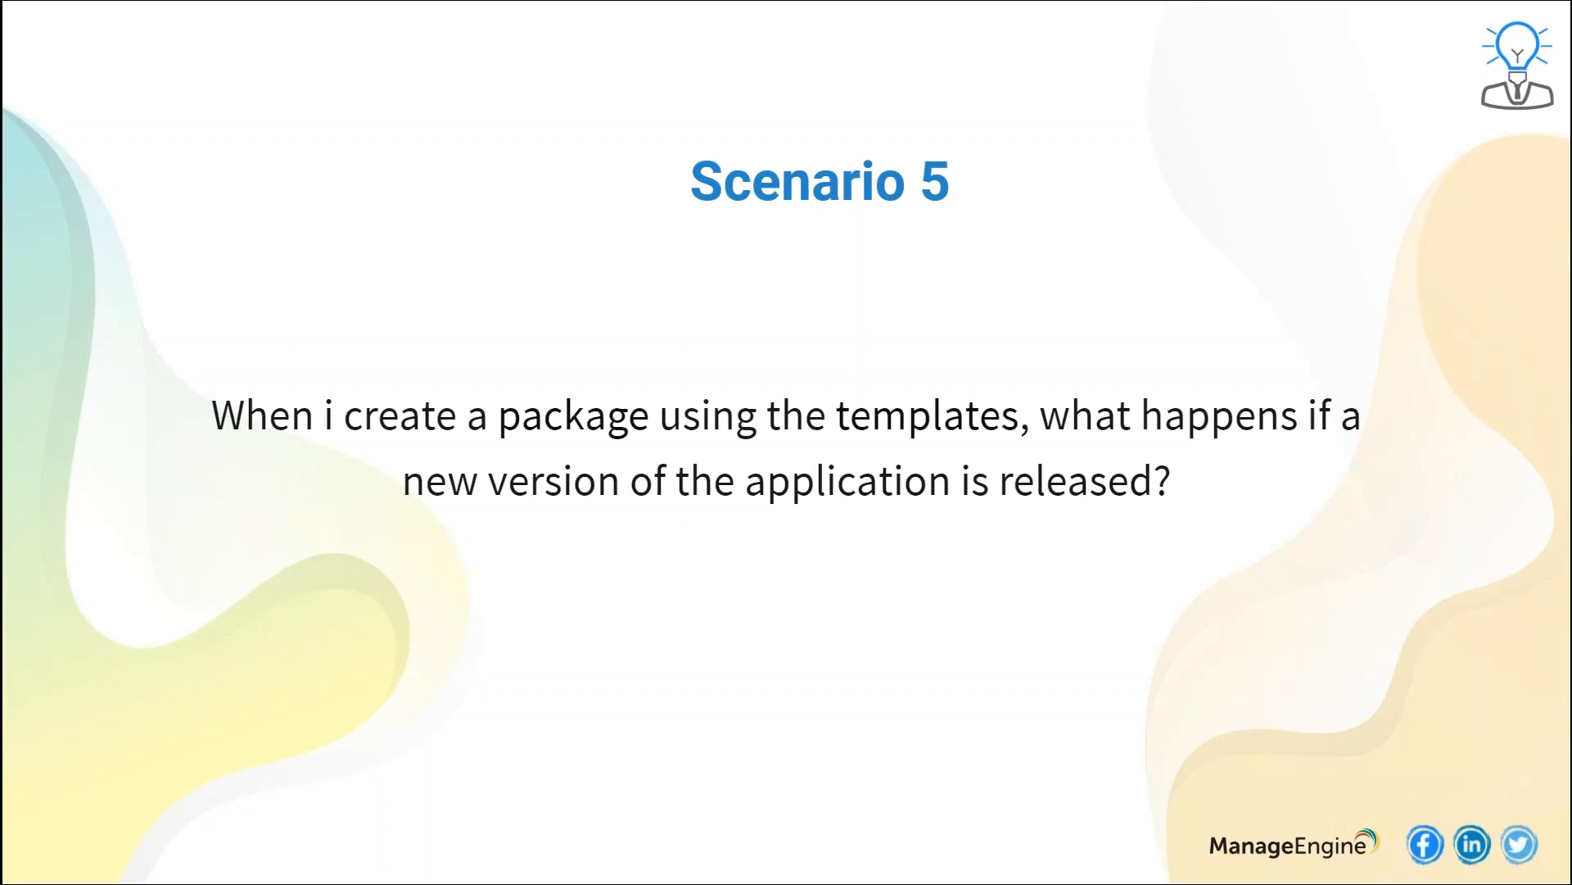
key(alt+Tab)
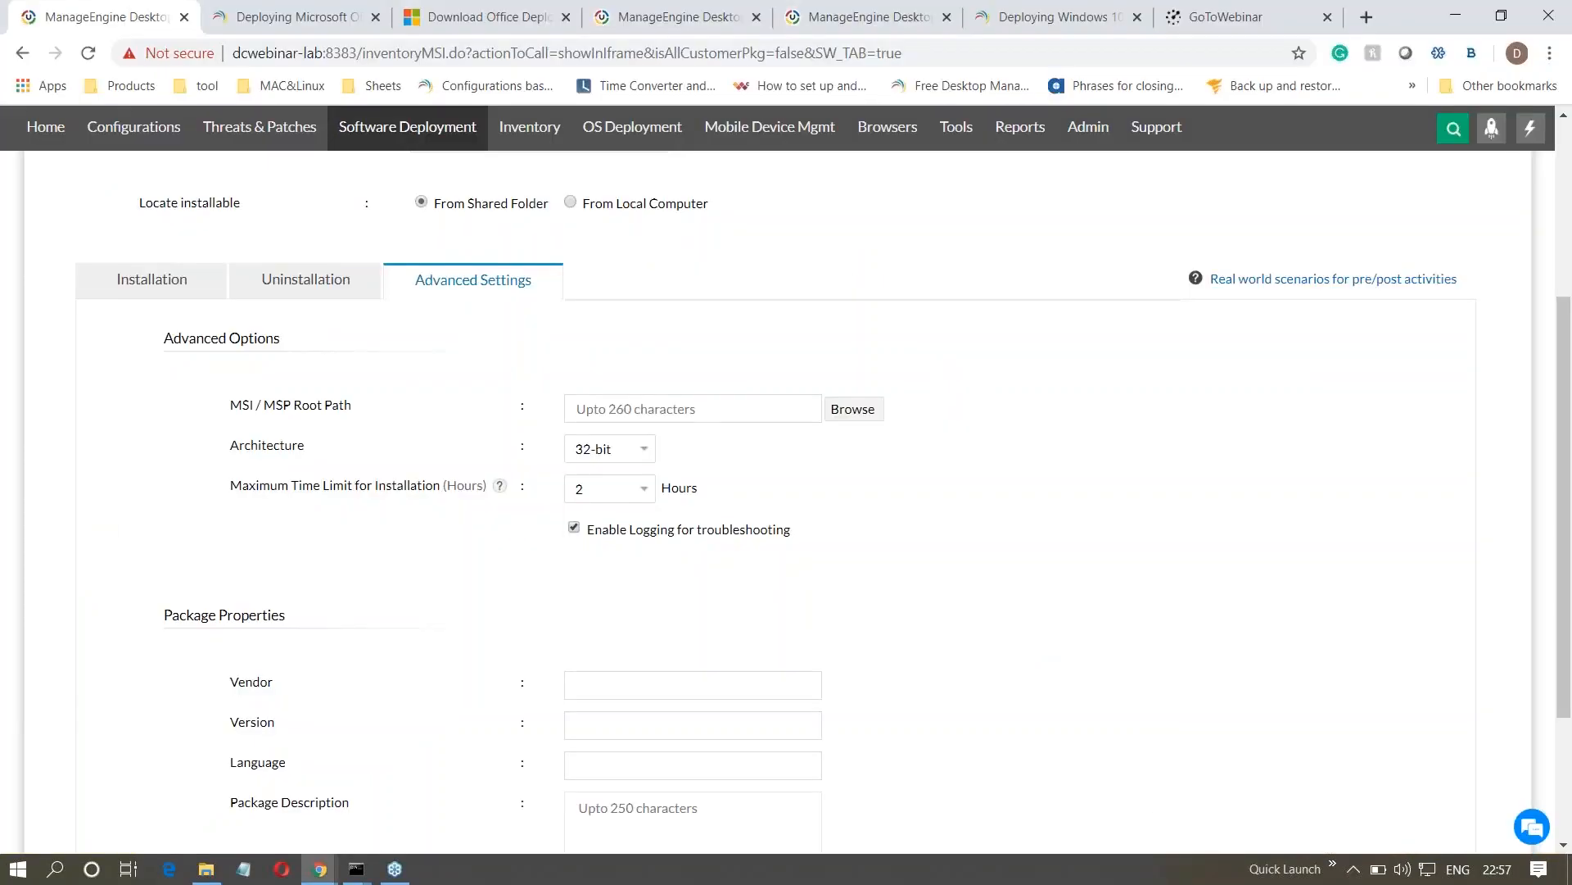
scroll(584, 513, up, 4)
click(418, 196)
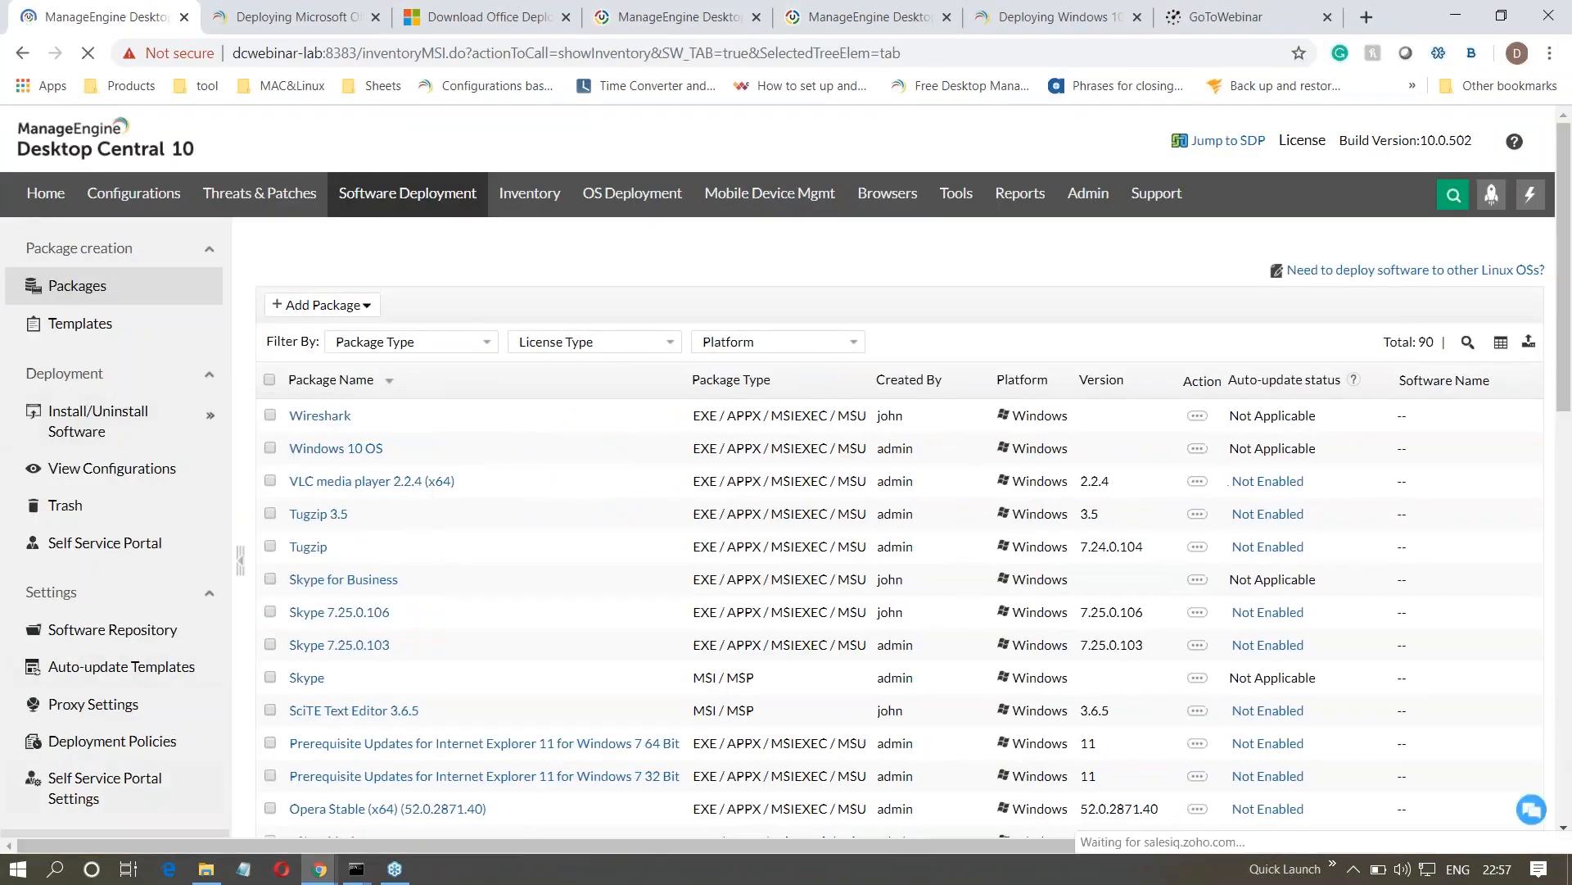
click(148, 674)
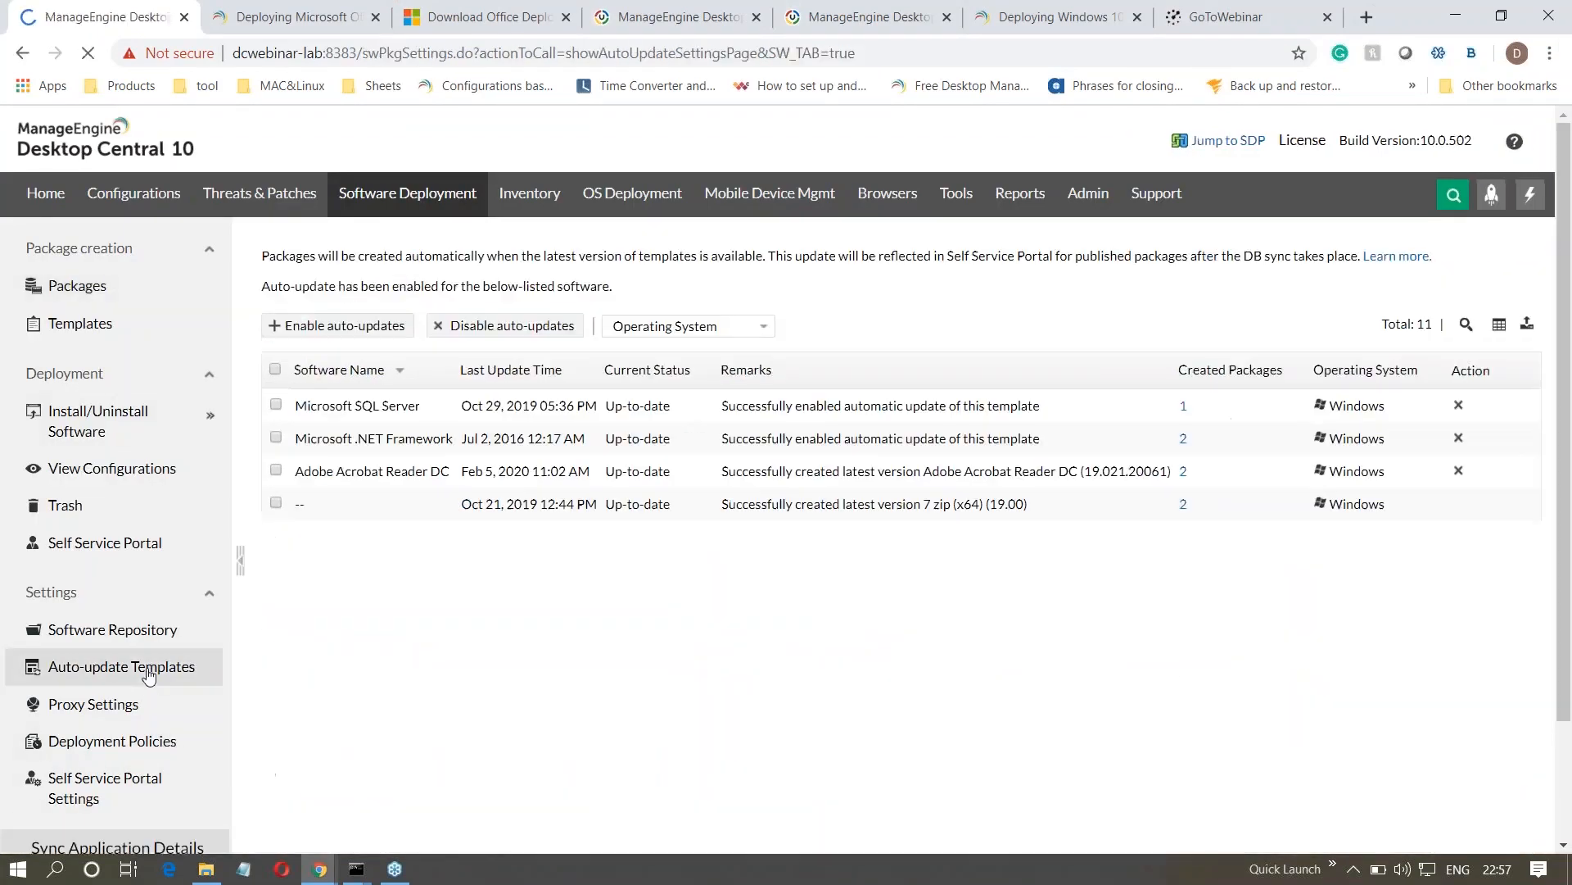
- Review the software that can be added for auto-updates and the packages created for Microsoft .NET Framework
click(343, 333)
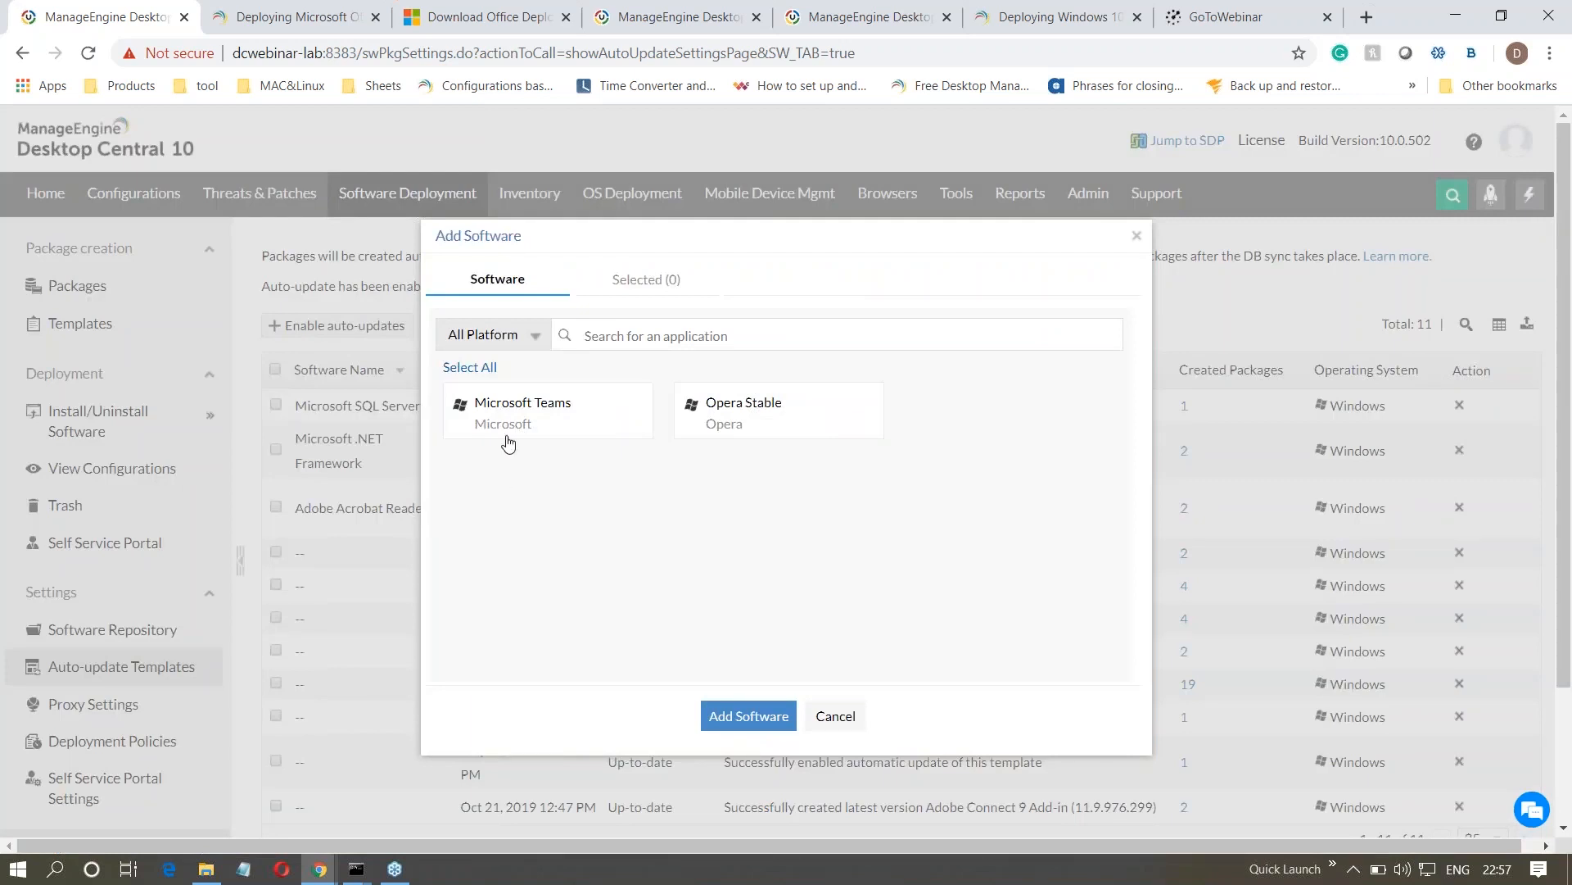
click(835, 717)
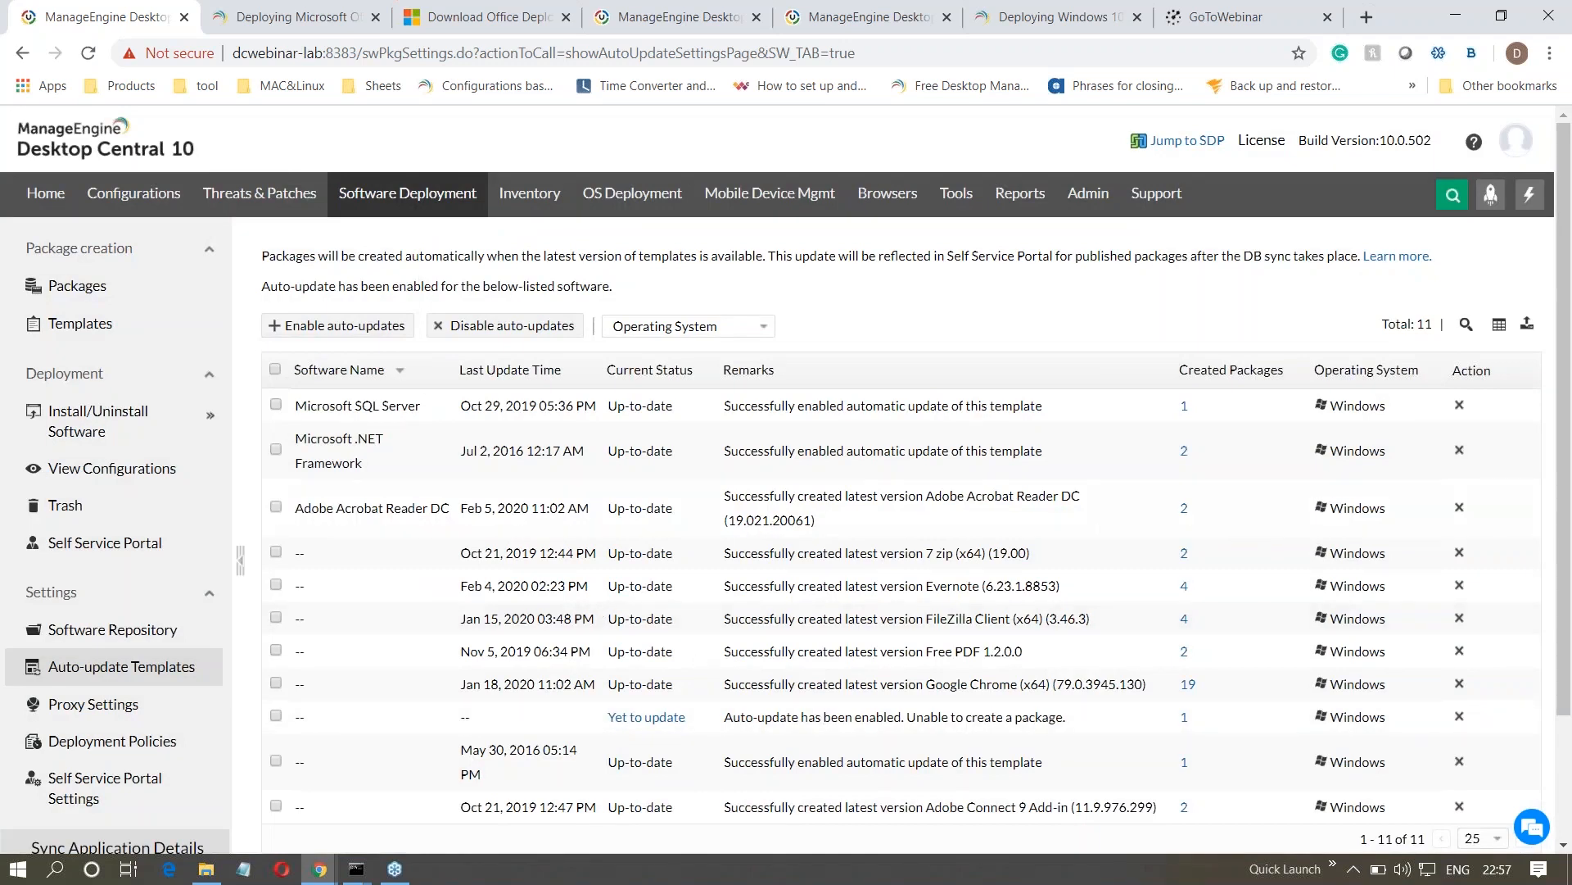
click(1185, 451)
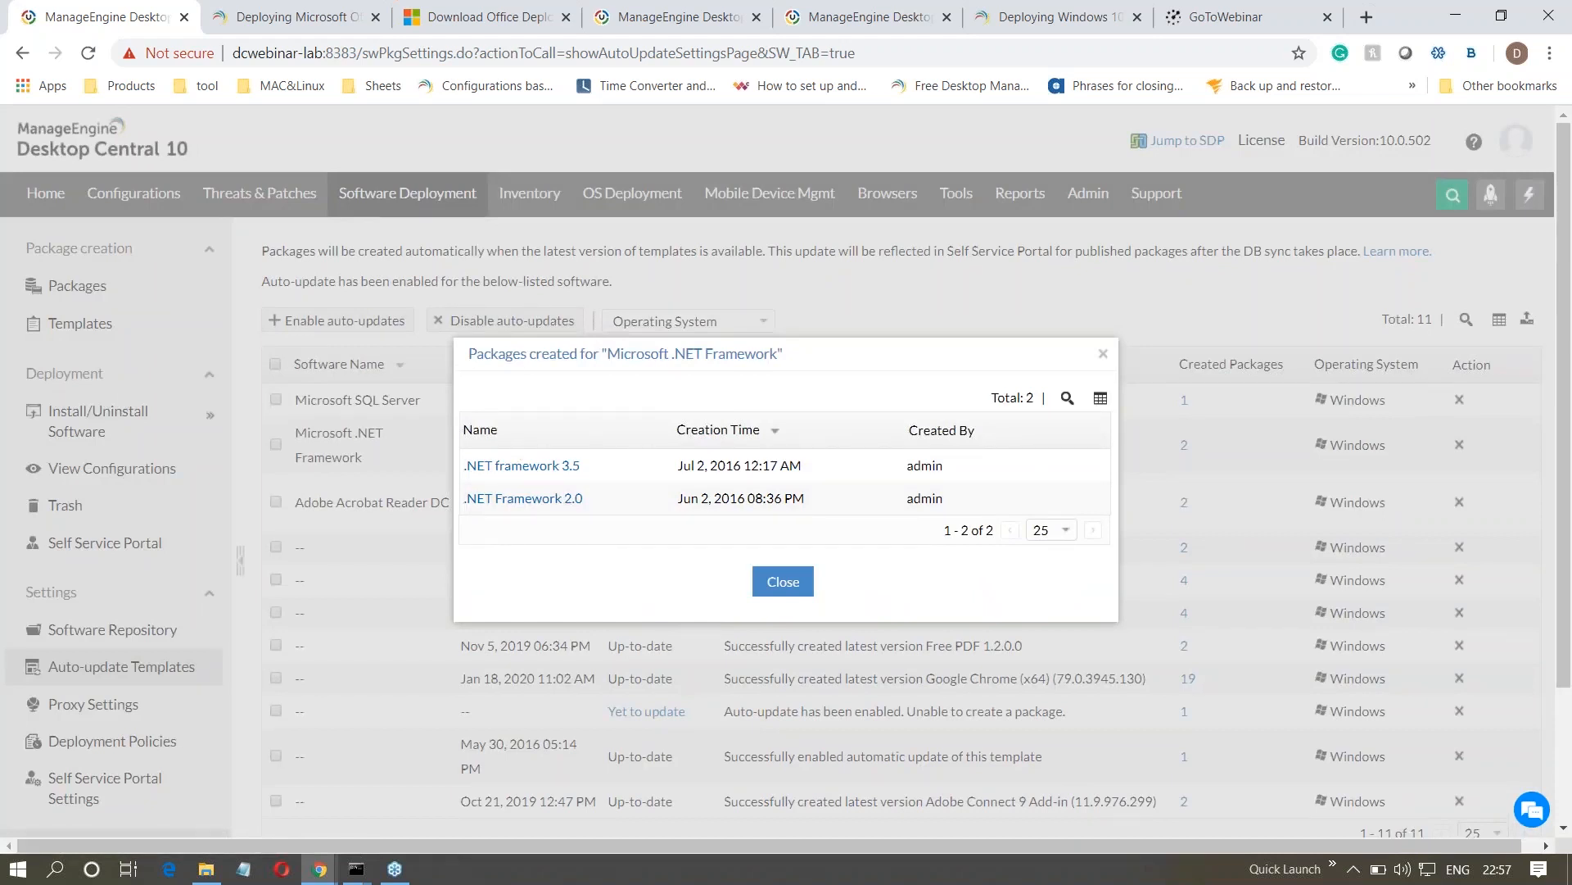
click(1104, 357)
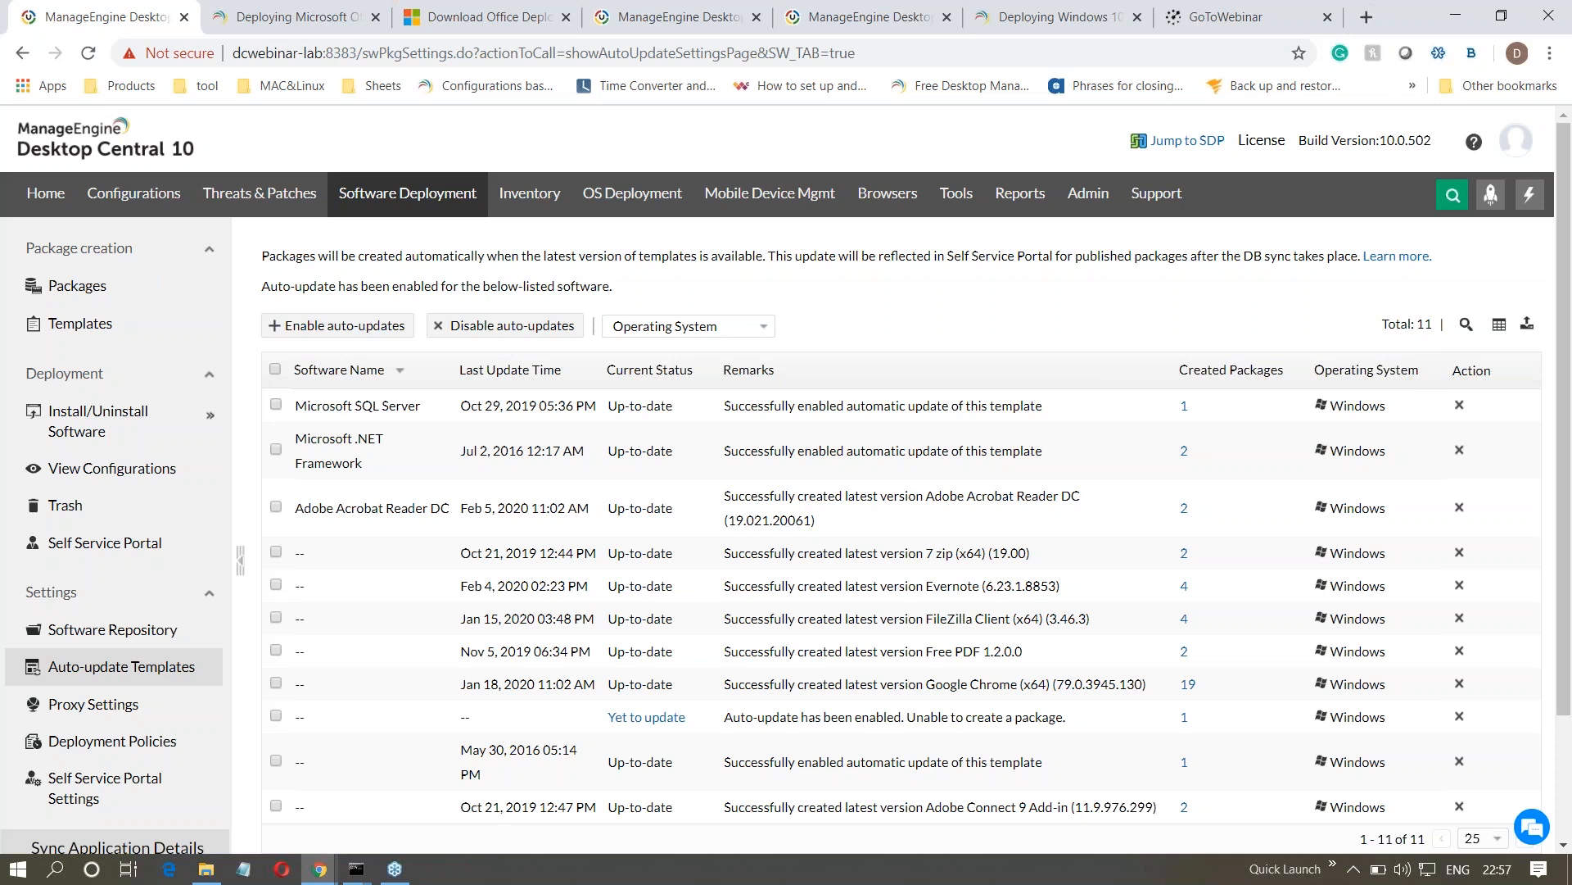
- Advance the presentation to the Scenario 6 slide, and bring up the Windows 10 deployment how-to page in the browser
key(alt+Tab)
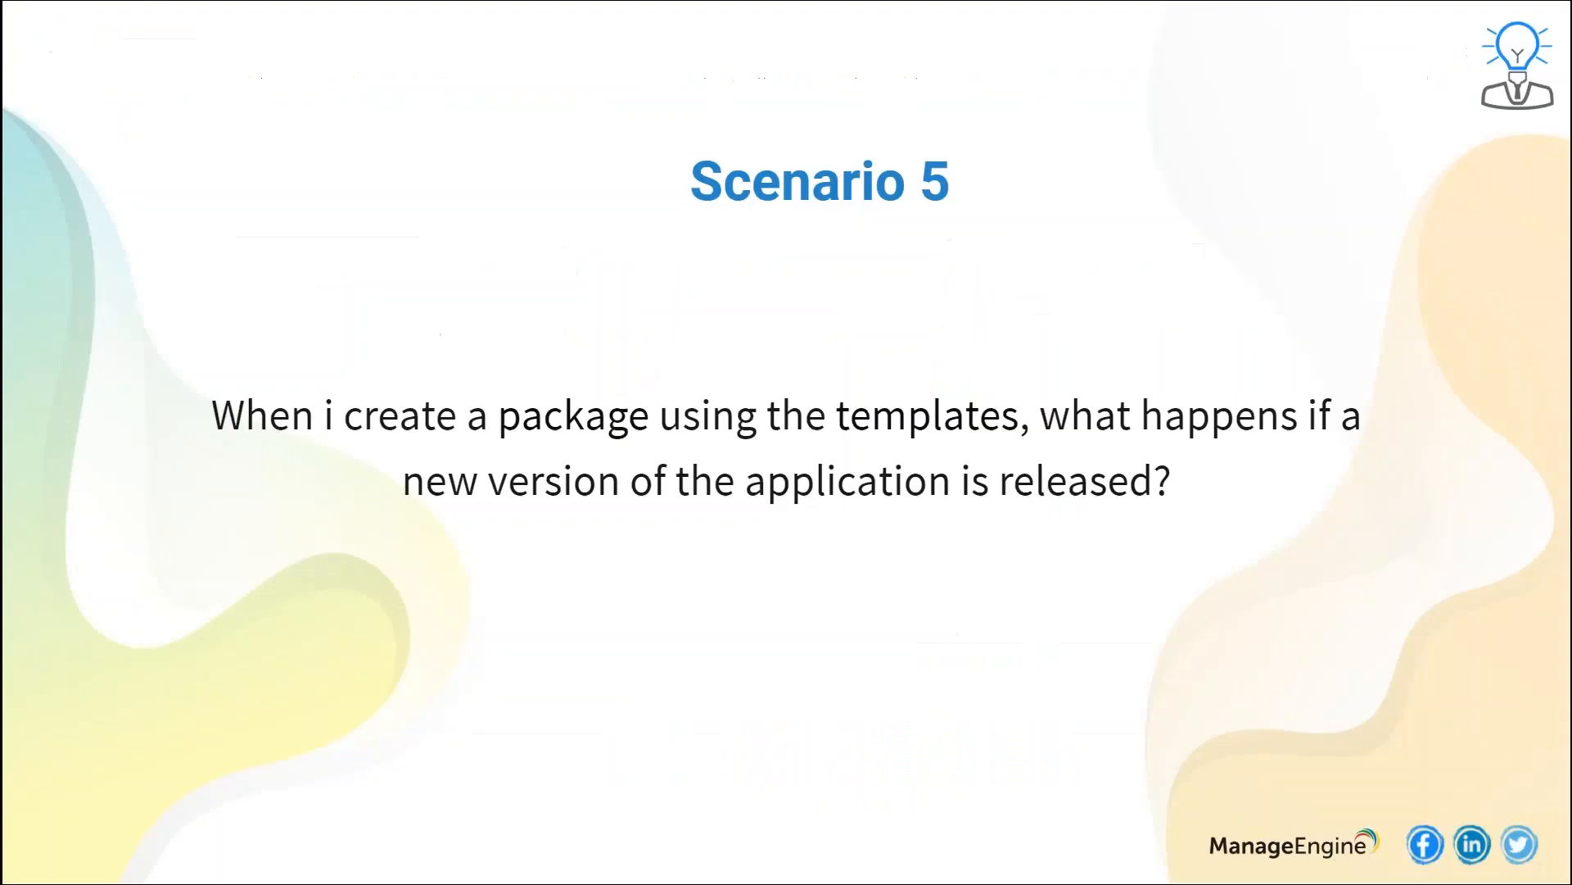
key(Right)
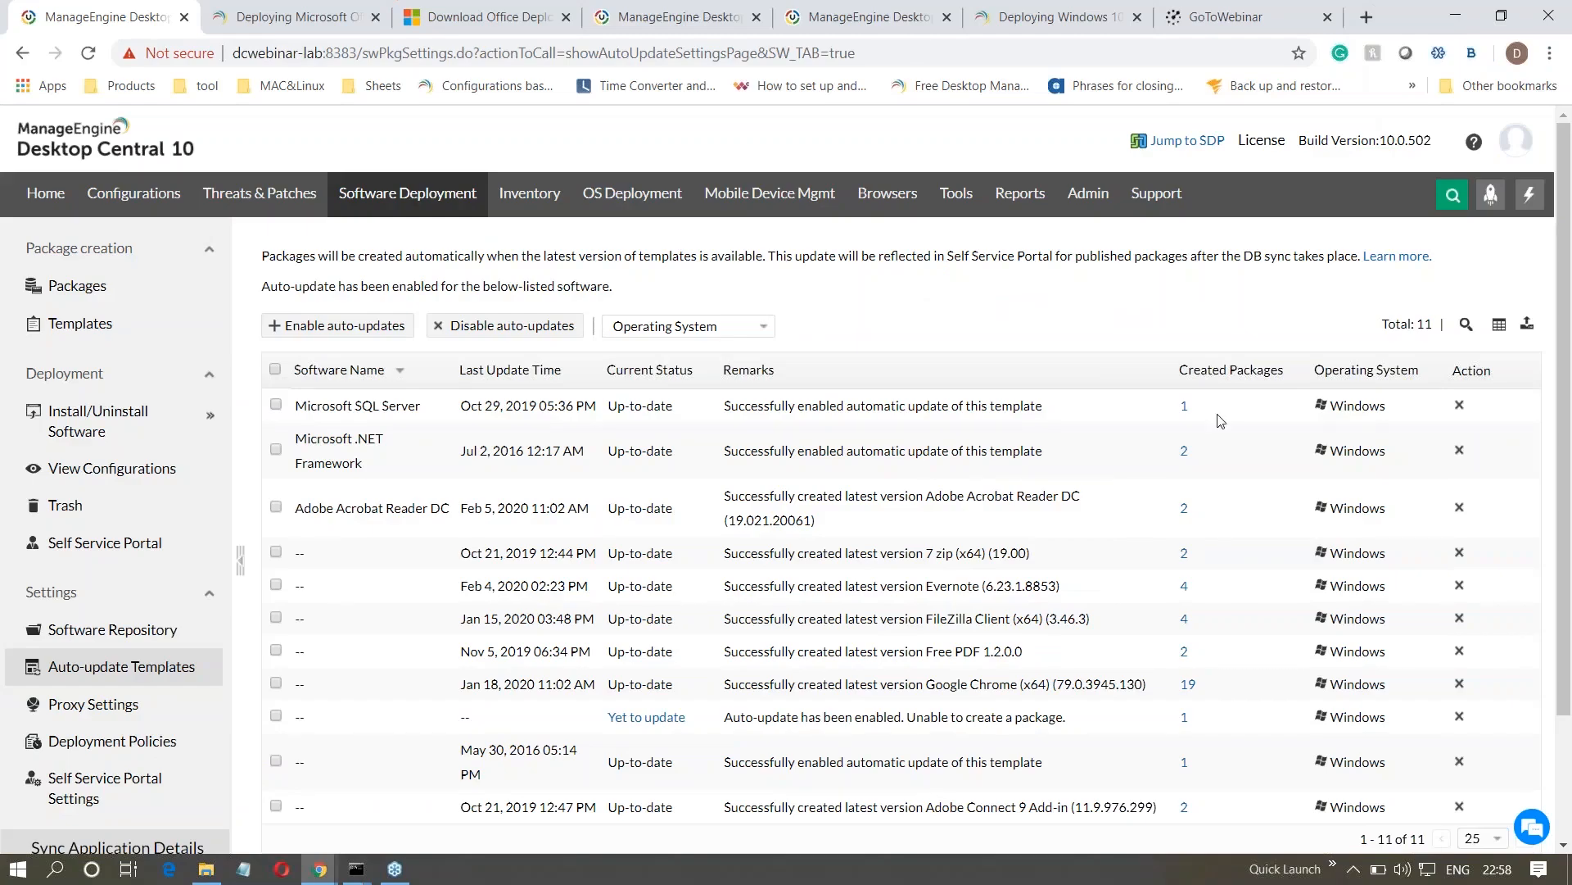
click(286, 18)
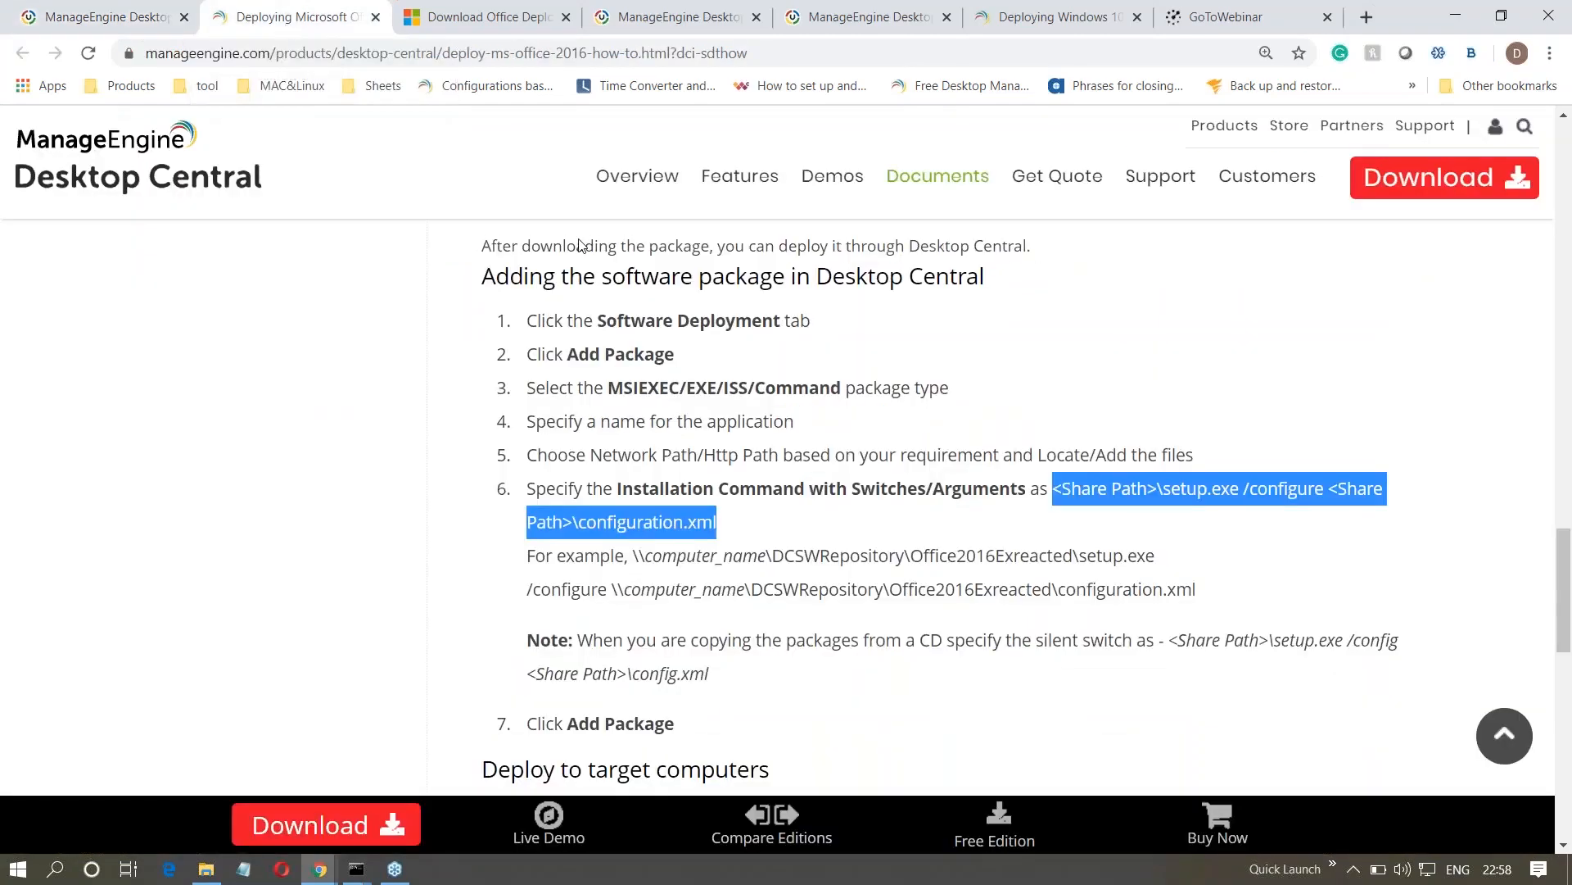
click(1051, 18)
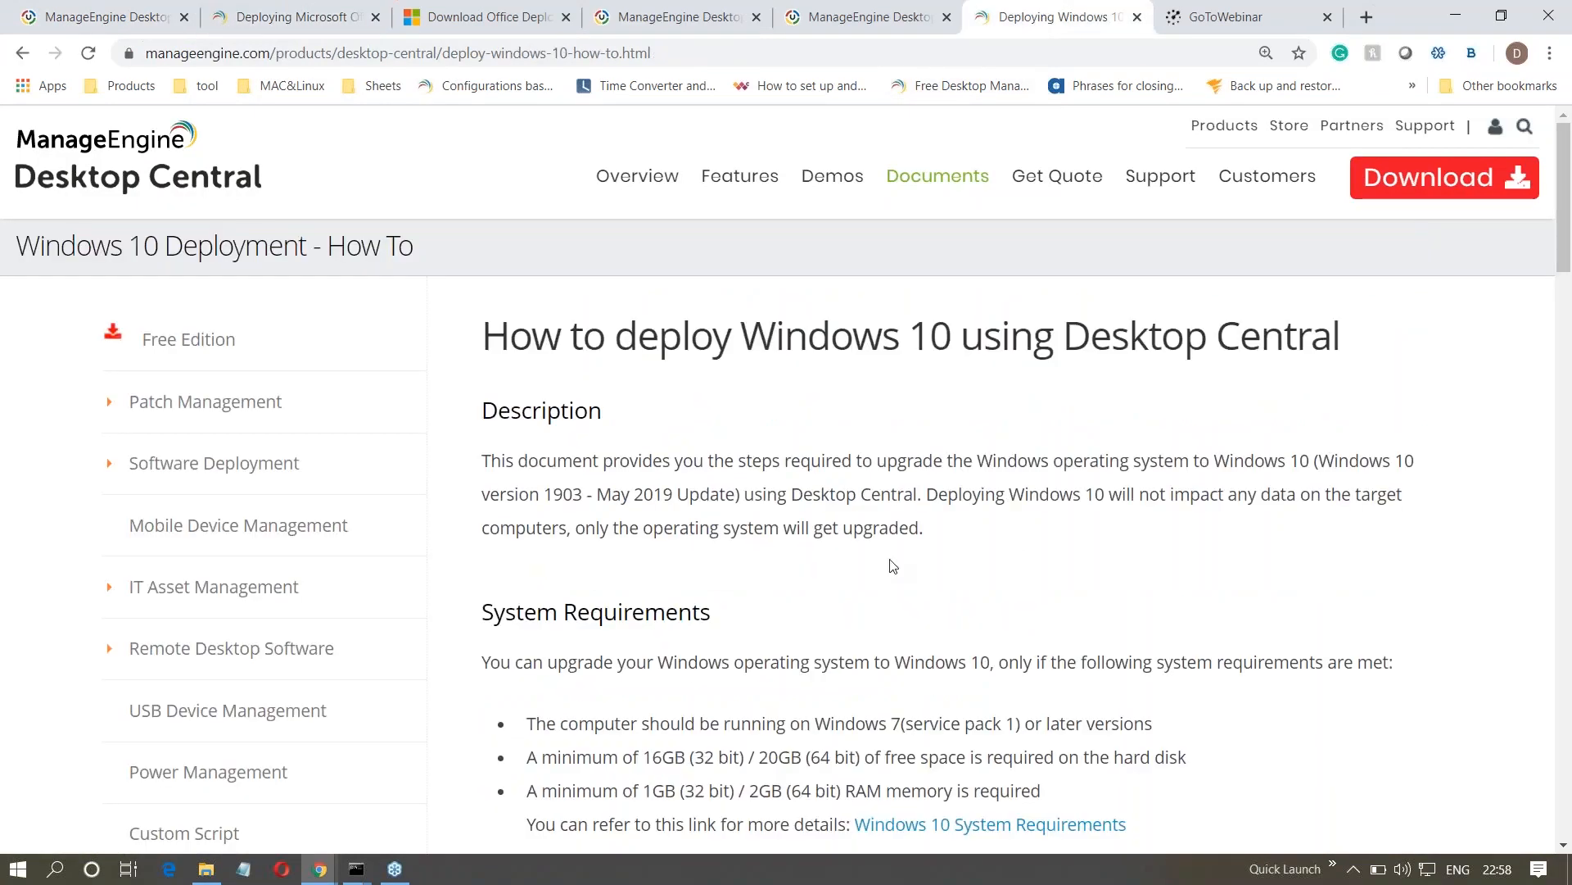
- Read the Windows 10 deployment guide down to the installation steps and highlight the setup.exe command for activating with a product key
scroll(893, 565, down, 5)
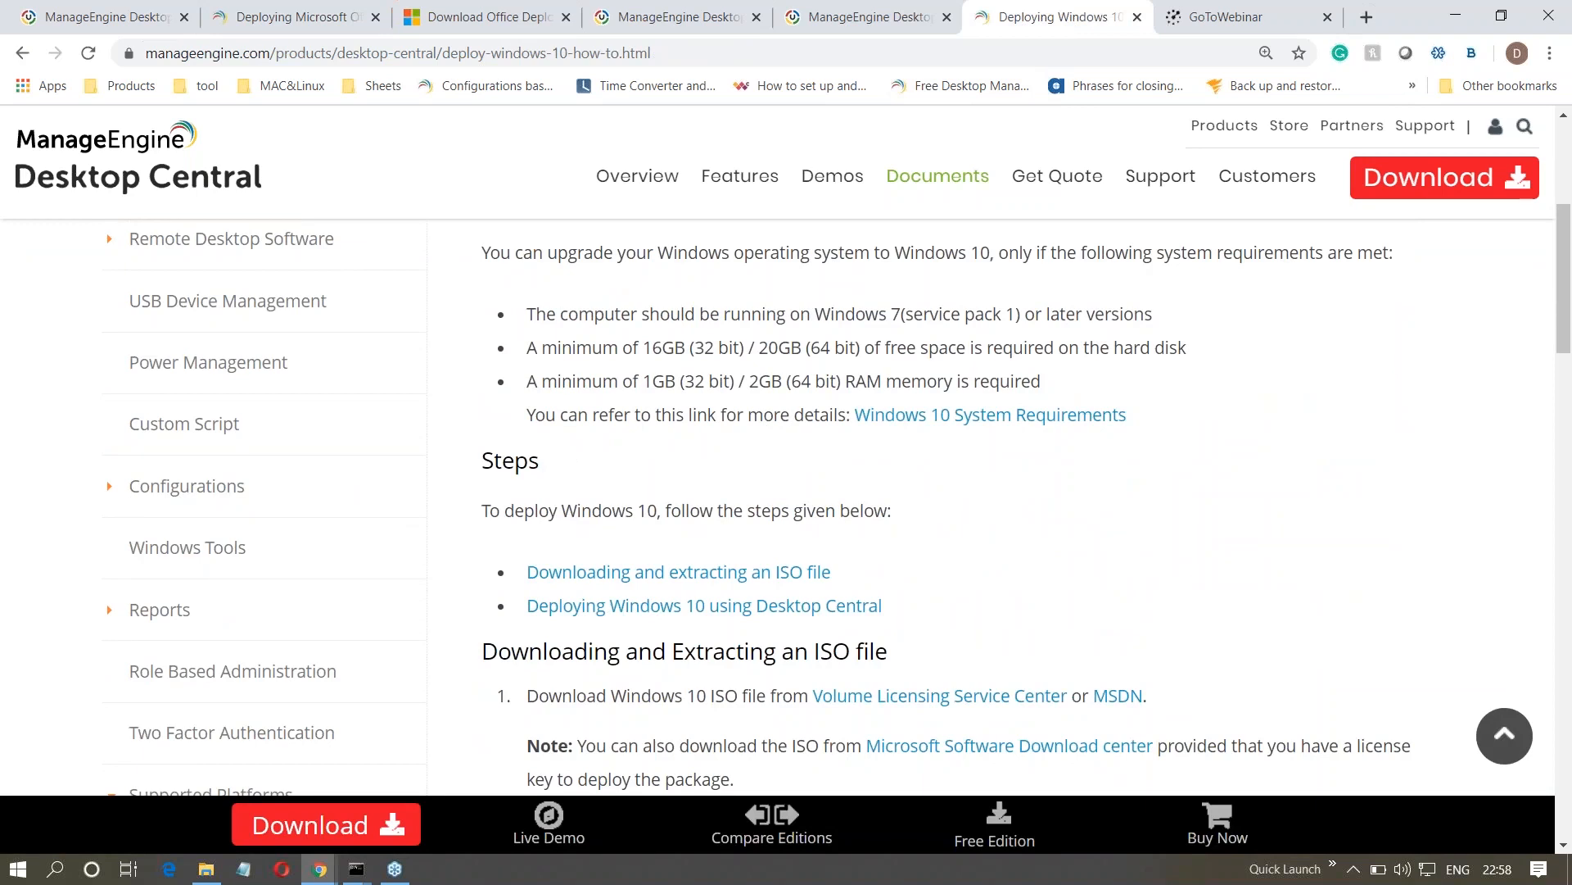
scroll(850, 499, down, 2)
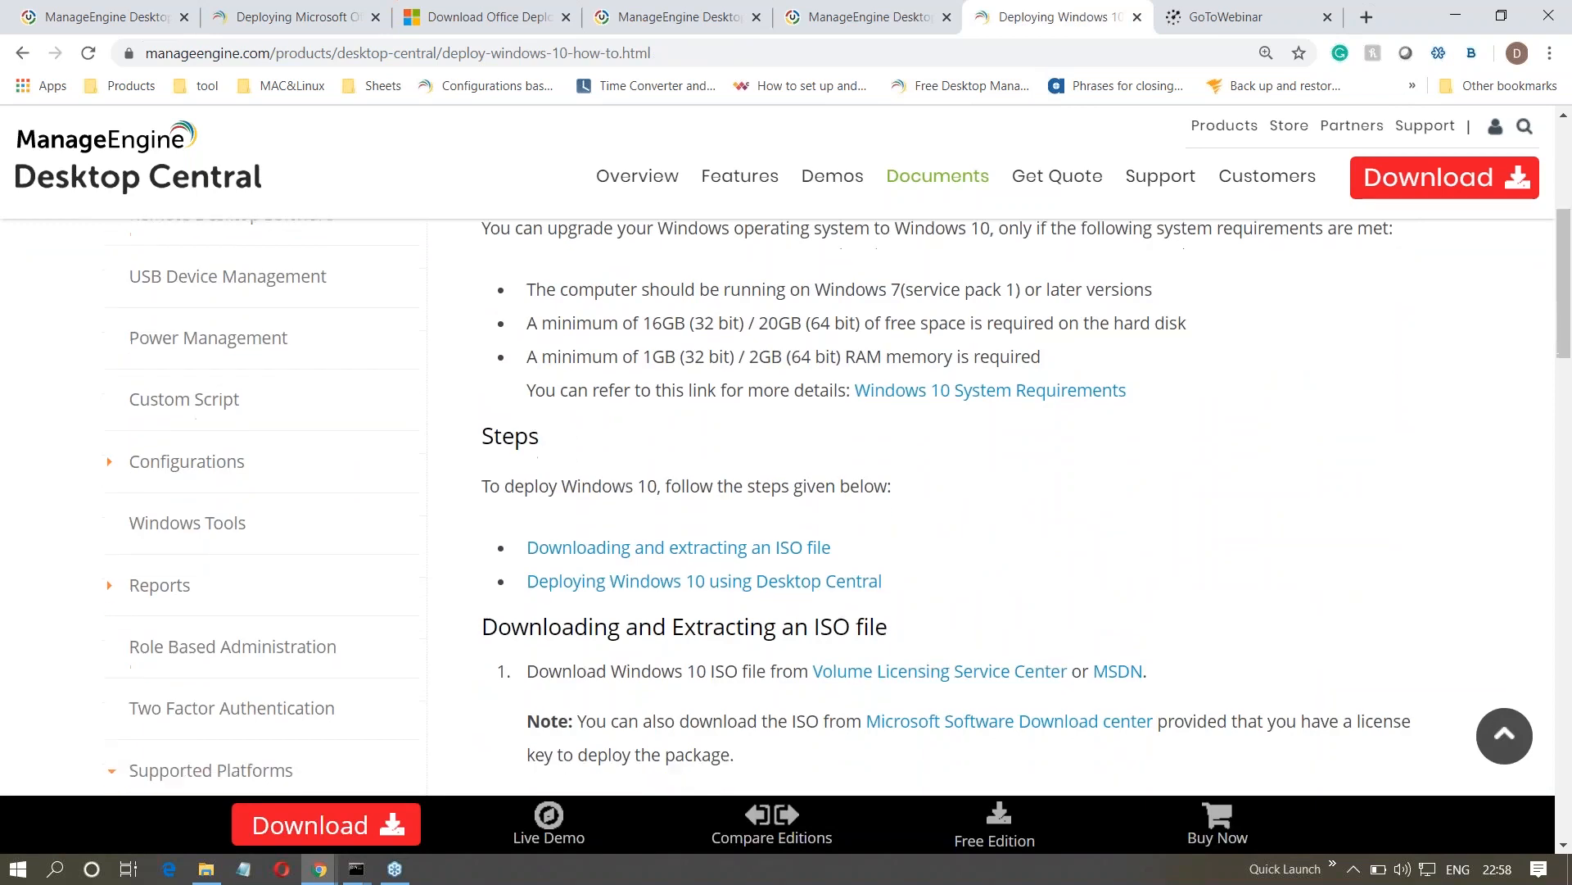
scroll(850, 499, down, 3)
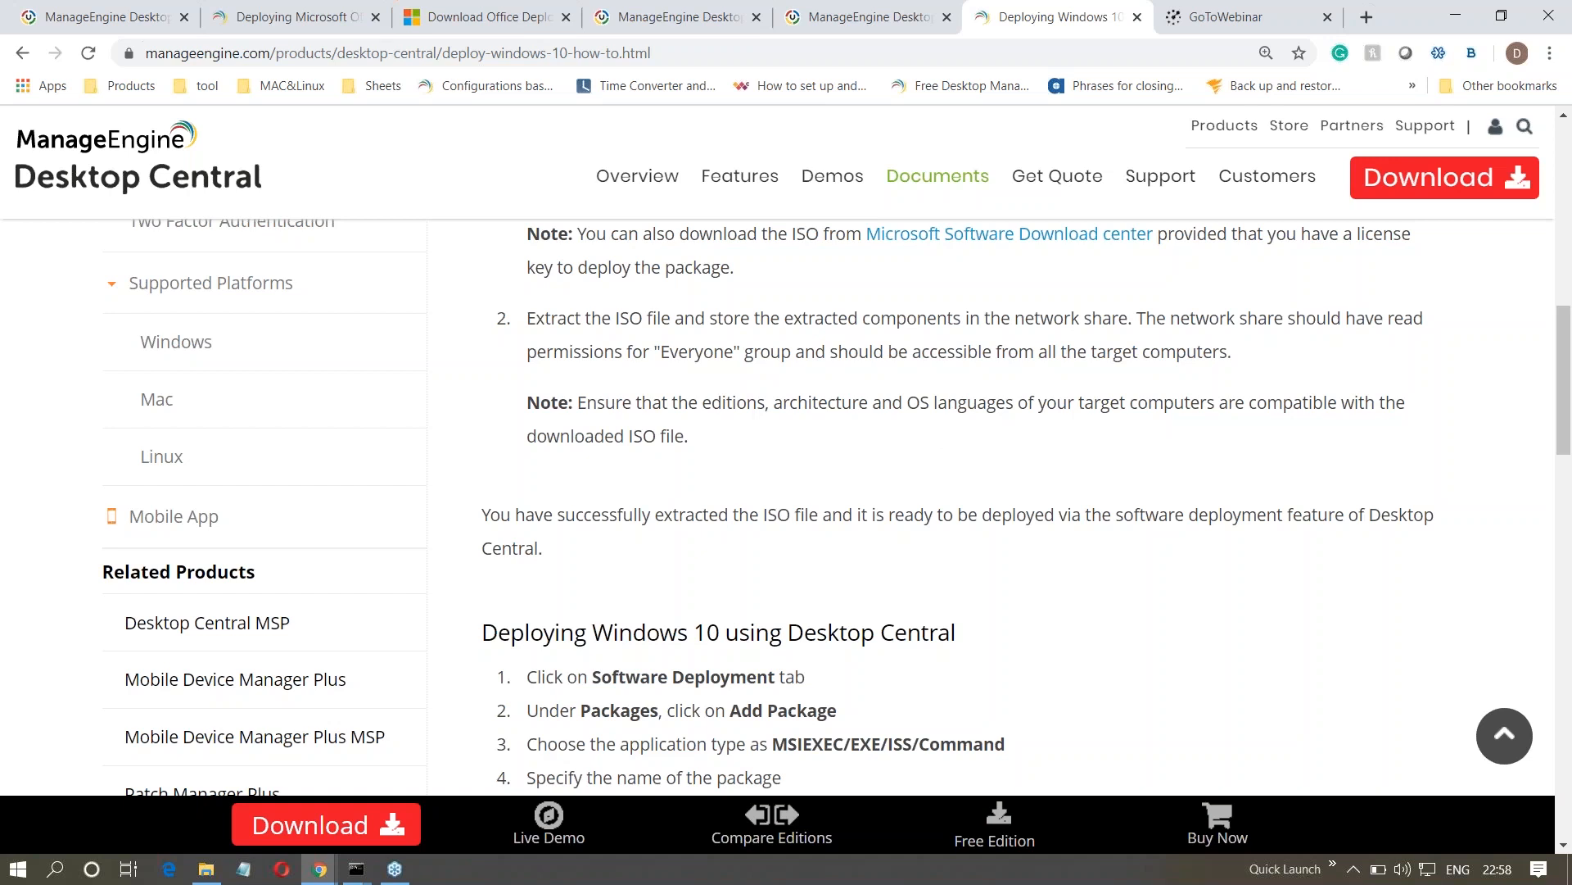
scroll(850, 499, down, 2)
scroll(850, 499, down, 1)
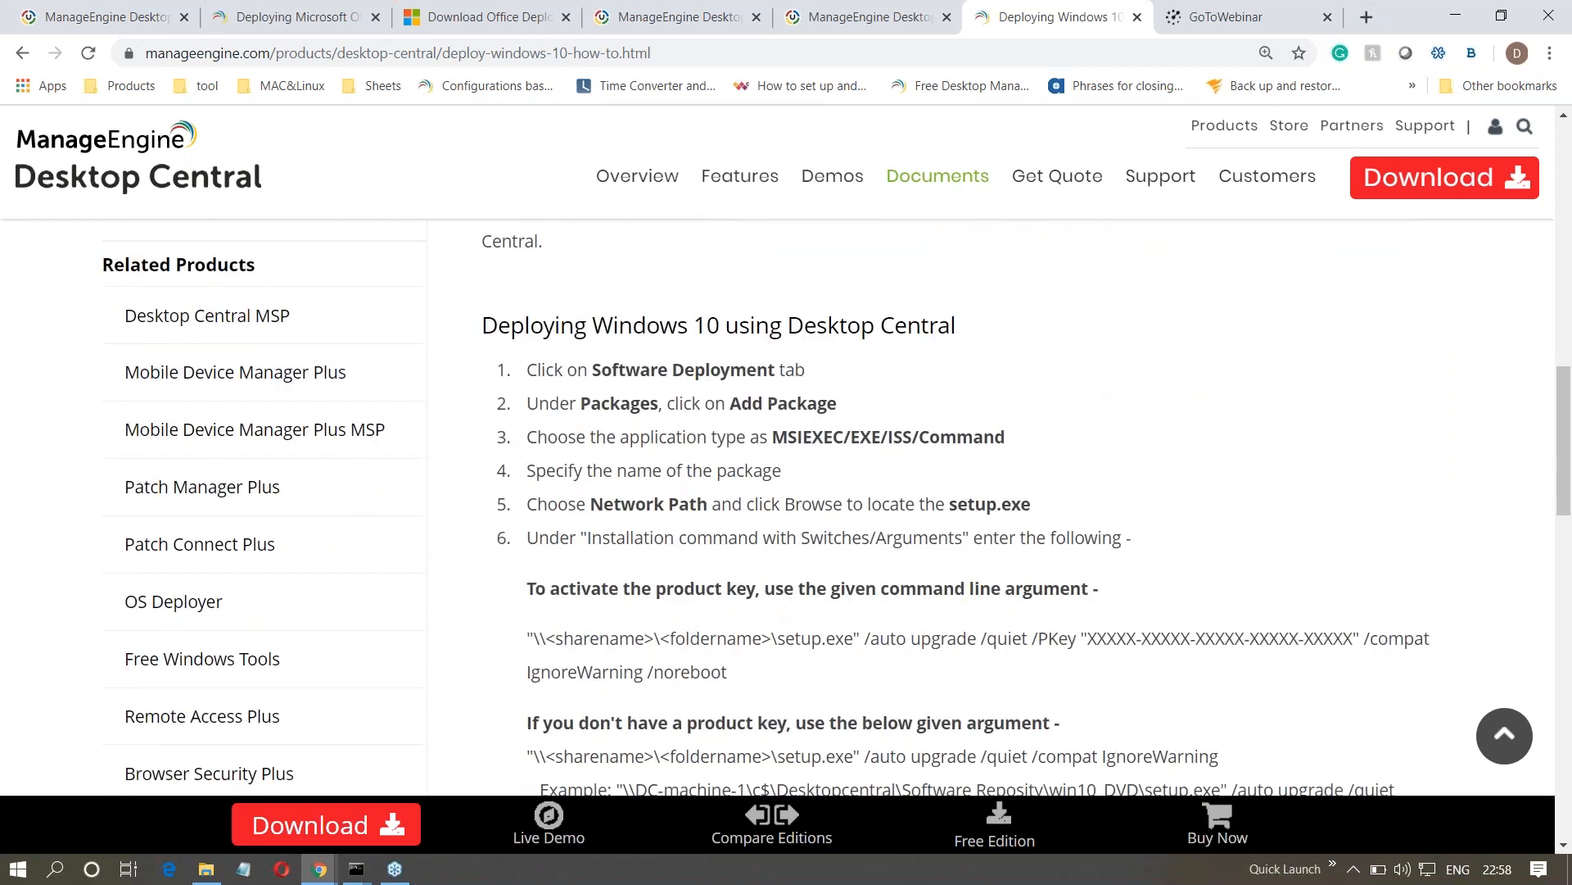
scroll(893, 562, down, 1)
drag(543, 533, 747, 587)
click(745, 587)
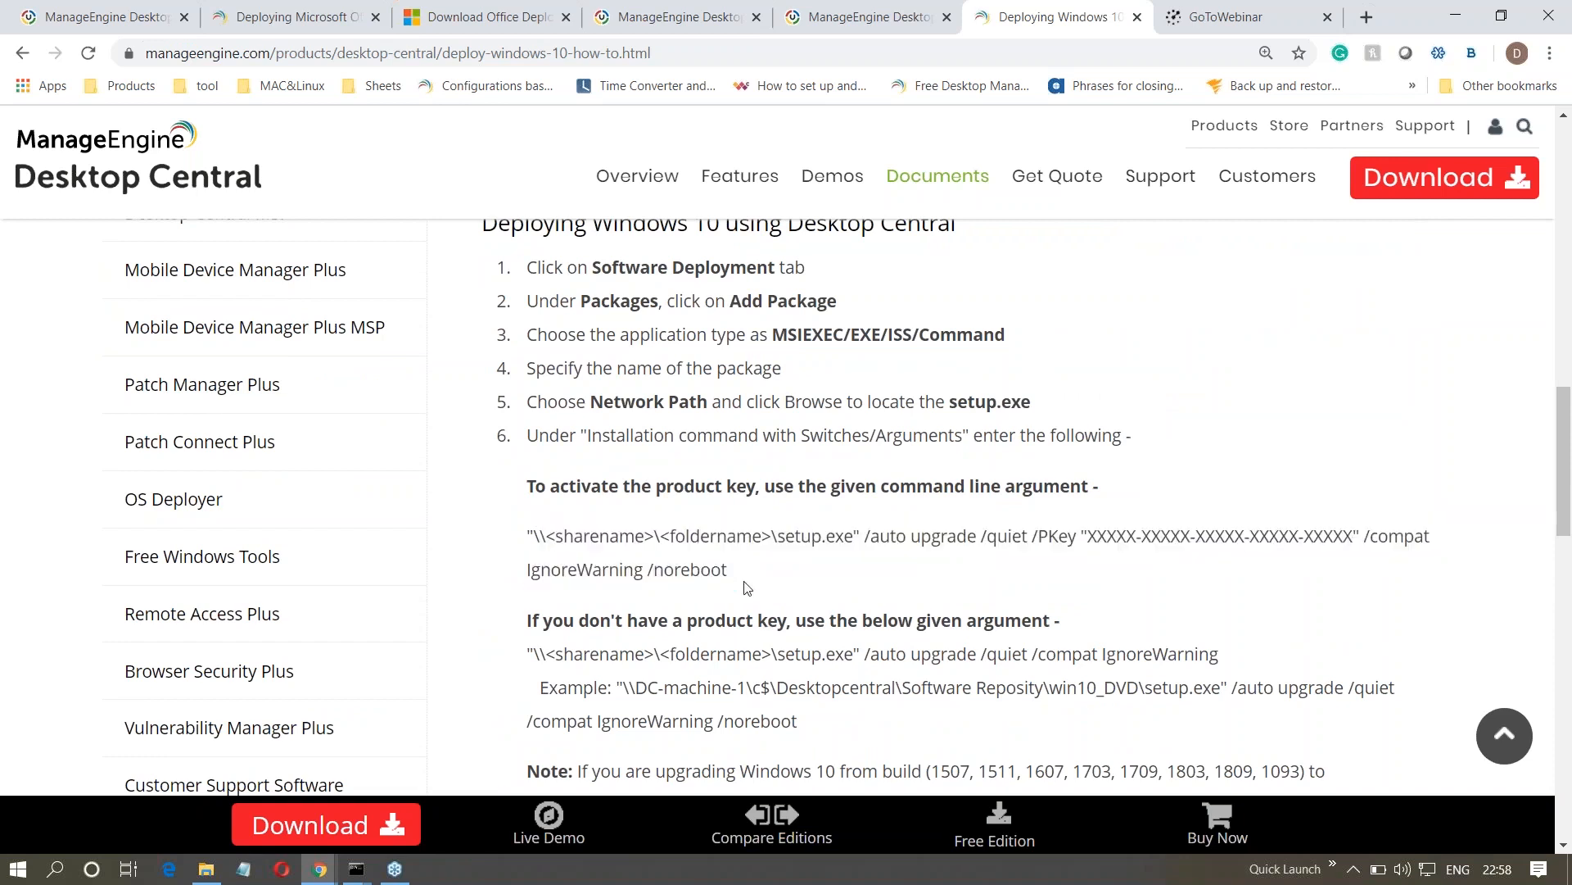
drag(727, 575, 530, 538)
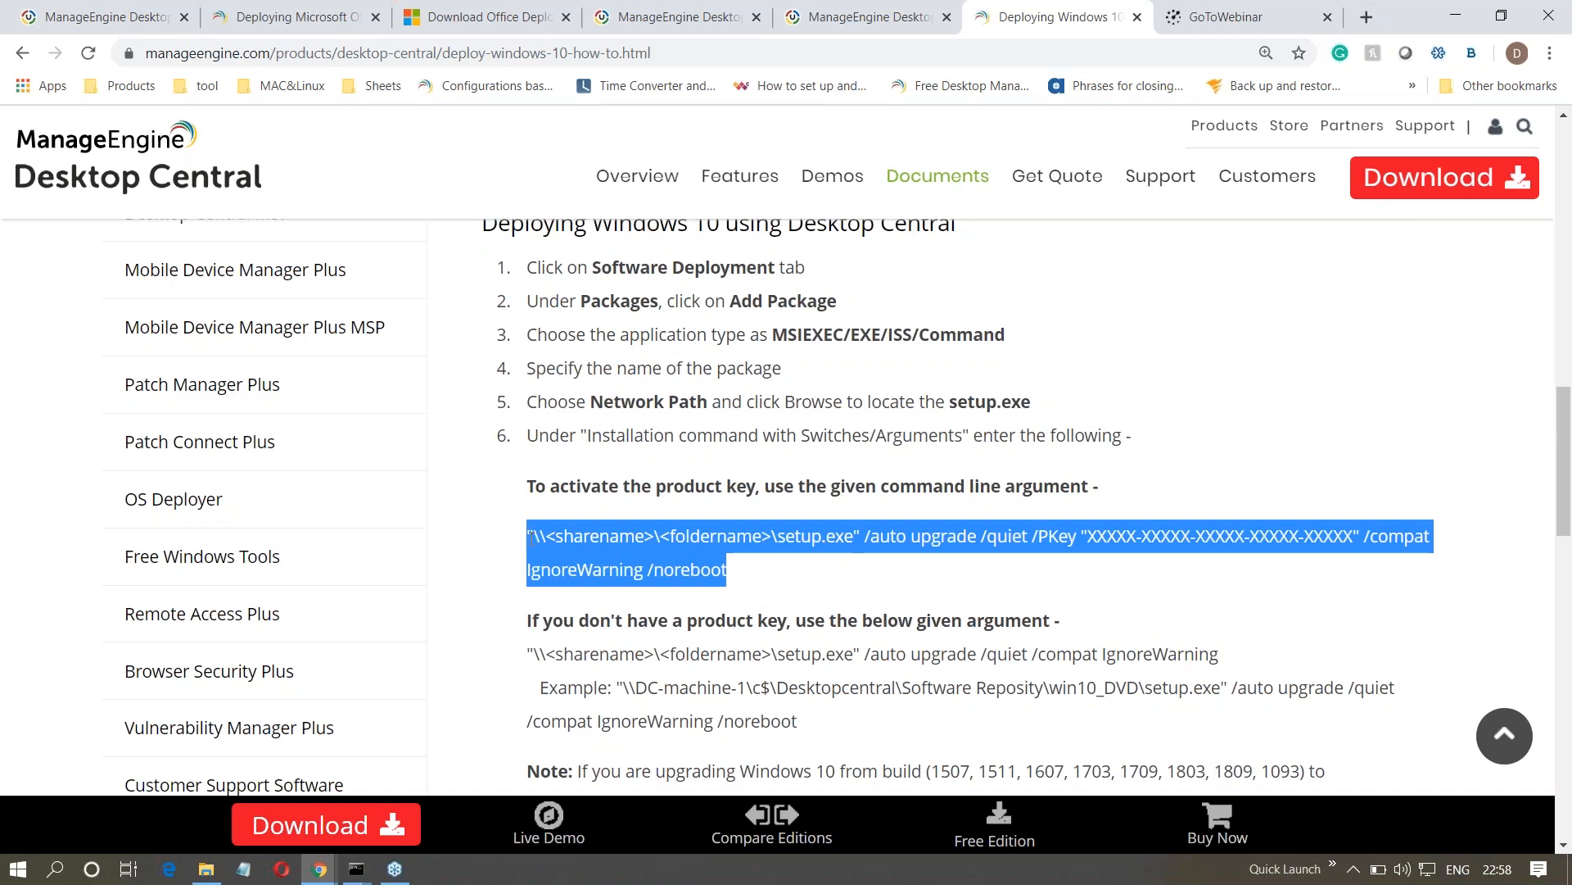
- Highlight the setup.exe command for upgrading without a product key, and single out its /auto upgrade switch
scroll(549, 556, down, 1)
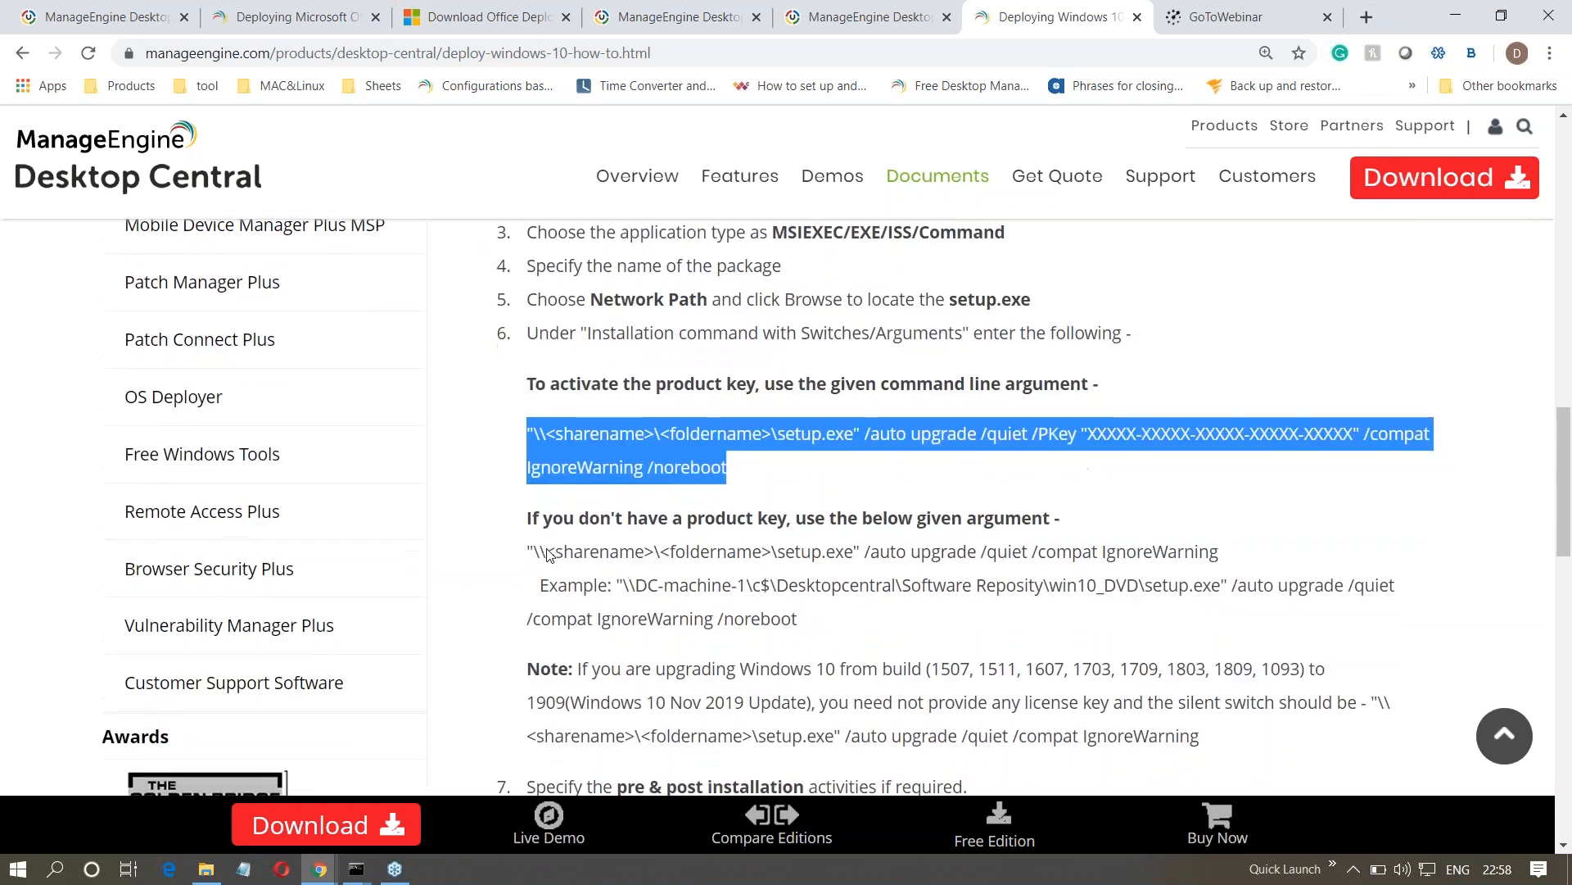
drag(534, 553, 1226, 560)
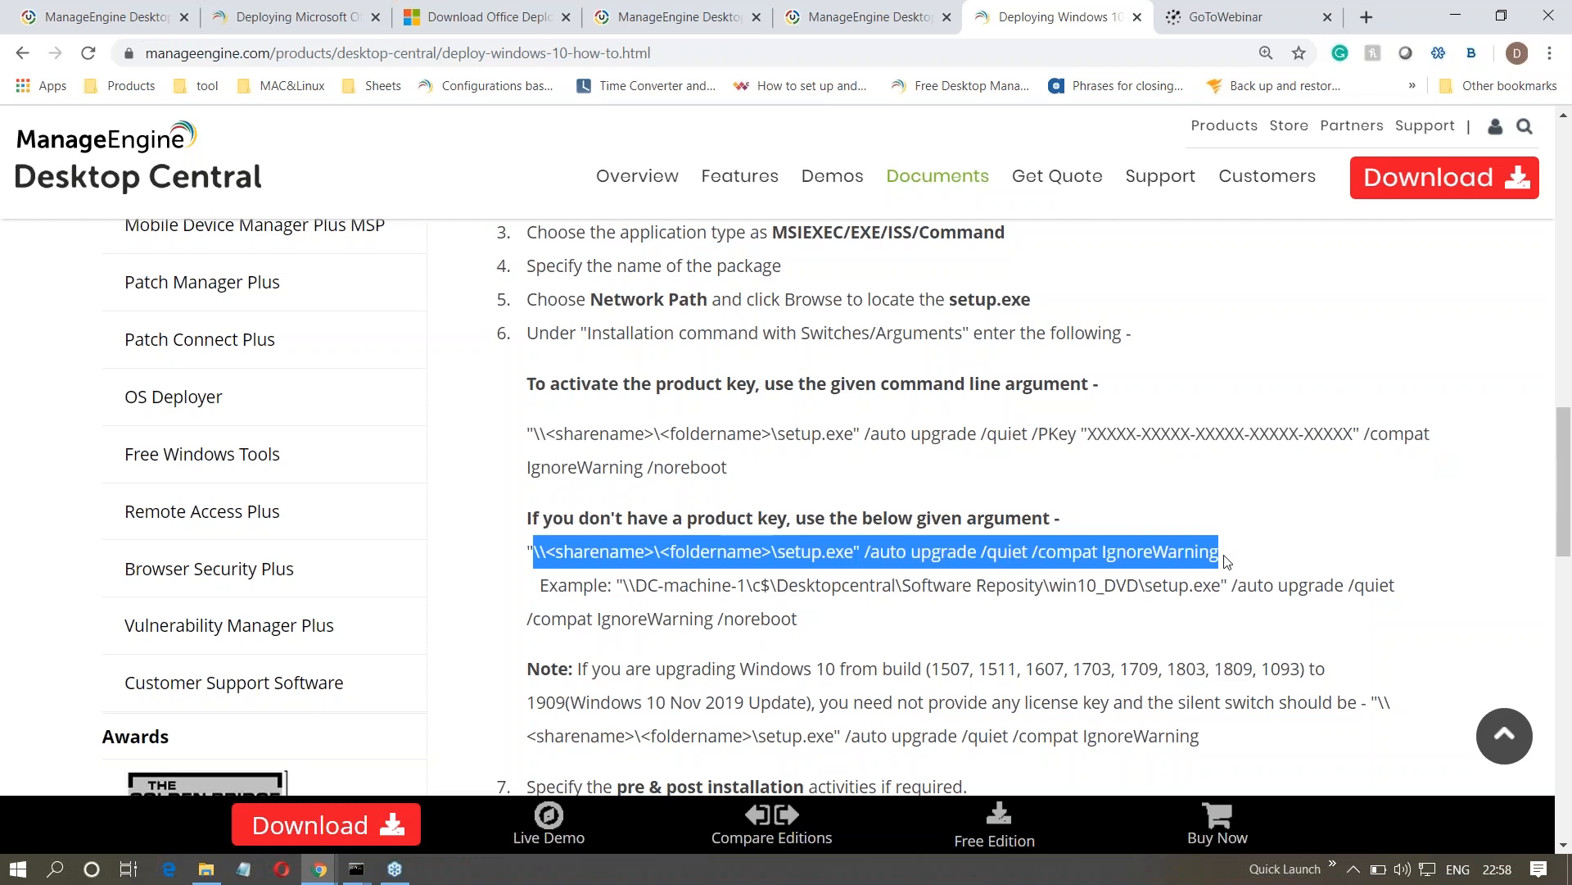
click(1119, 642)
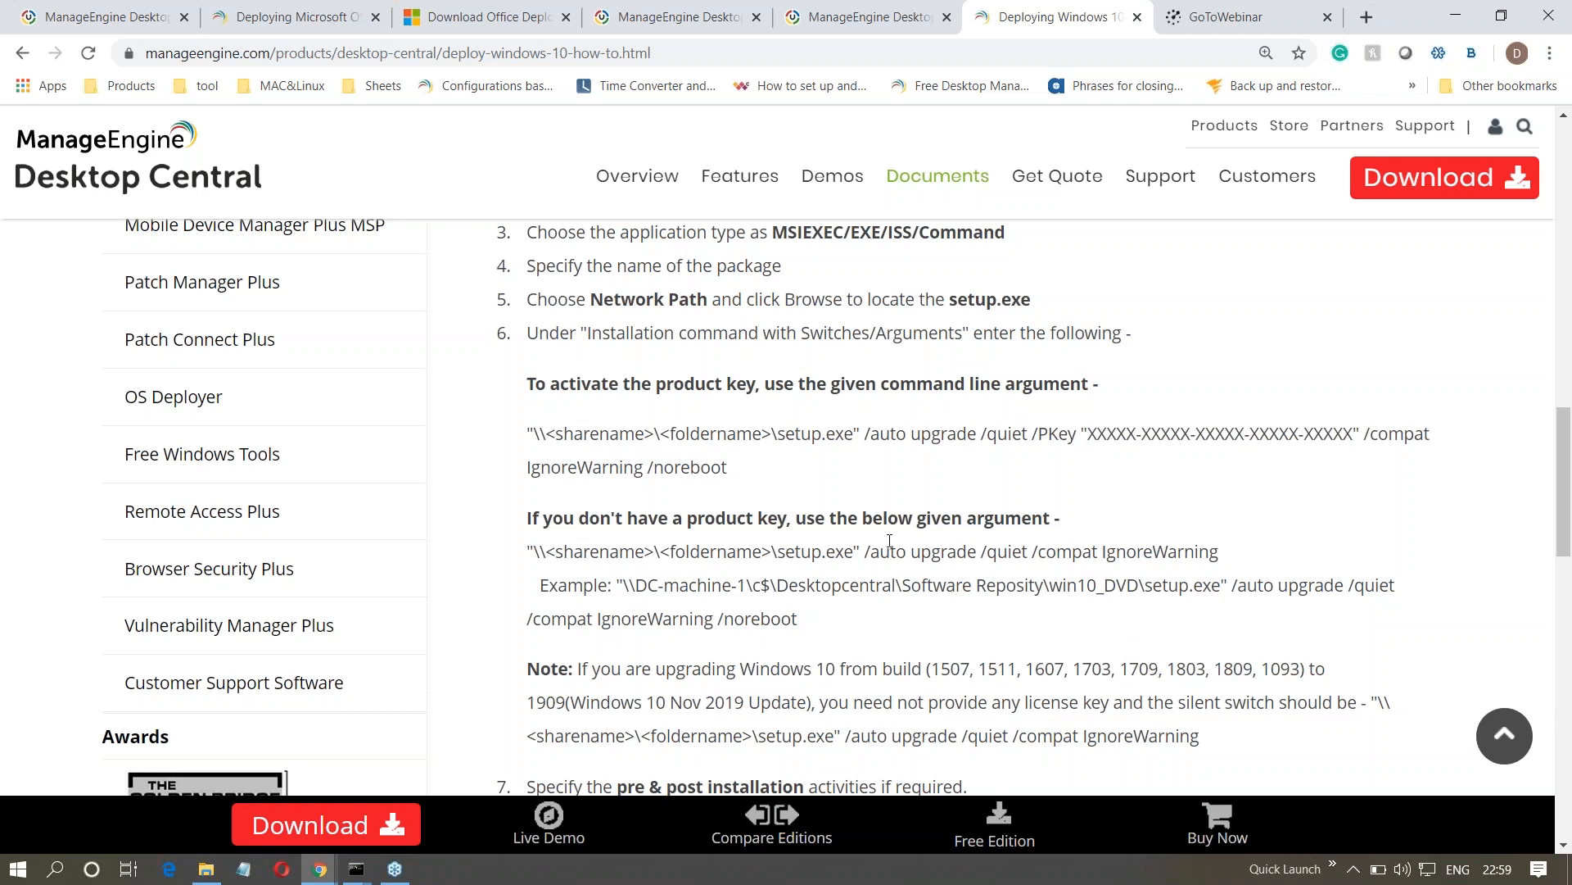
drag(865, 551, 978, 551)
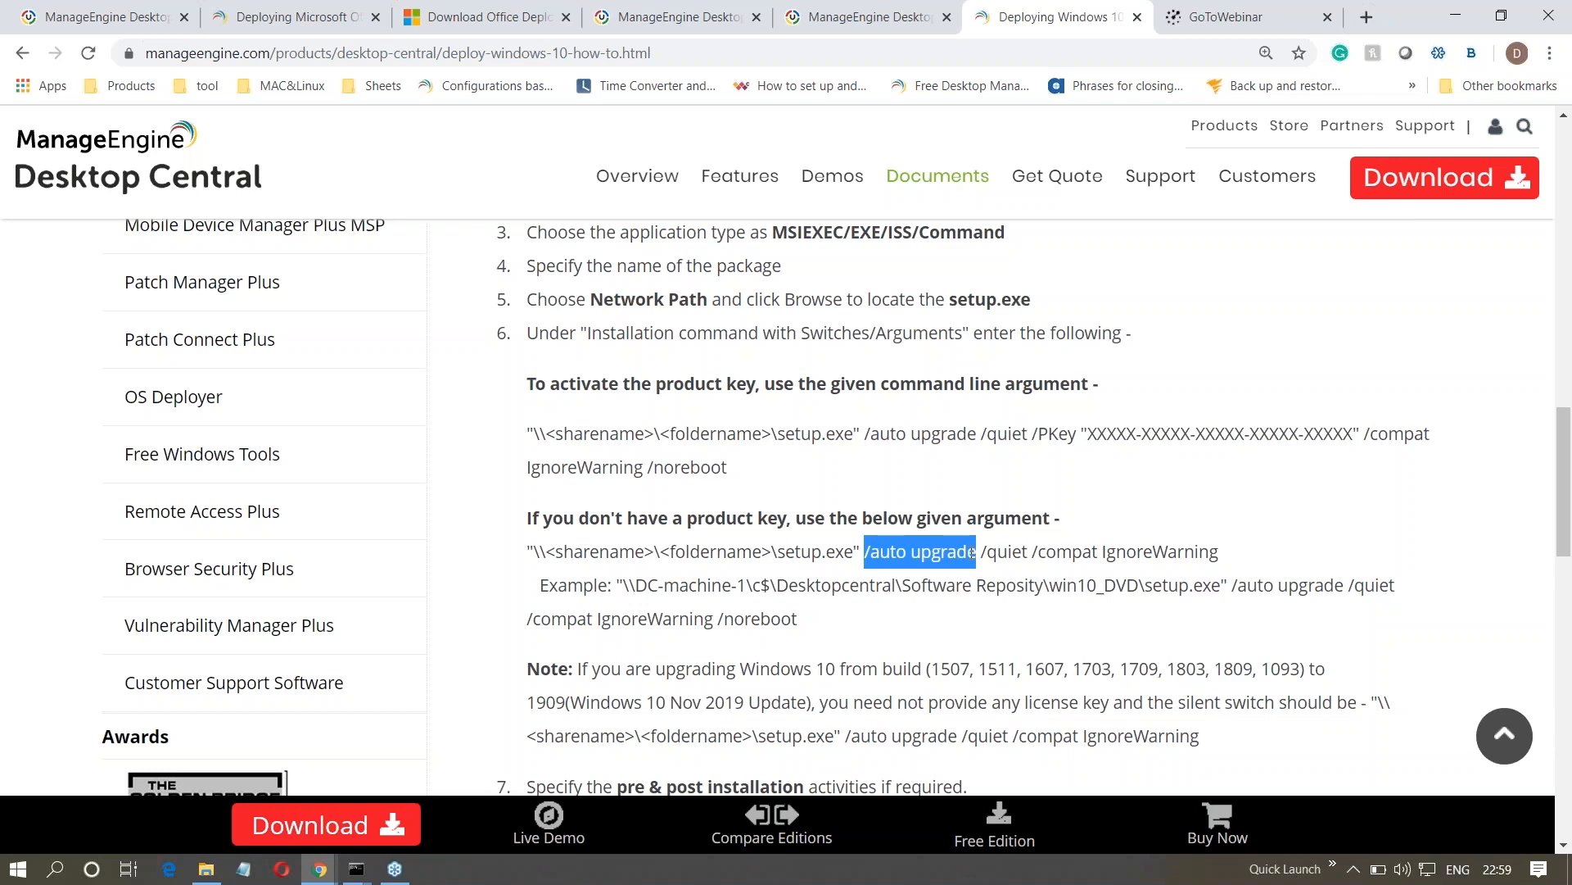
- Switch to the slide presentation and advance past the Questions slide to the first question
key(alt+Tab)
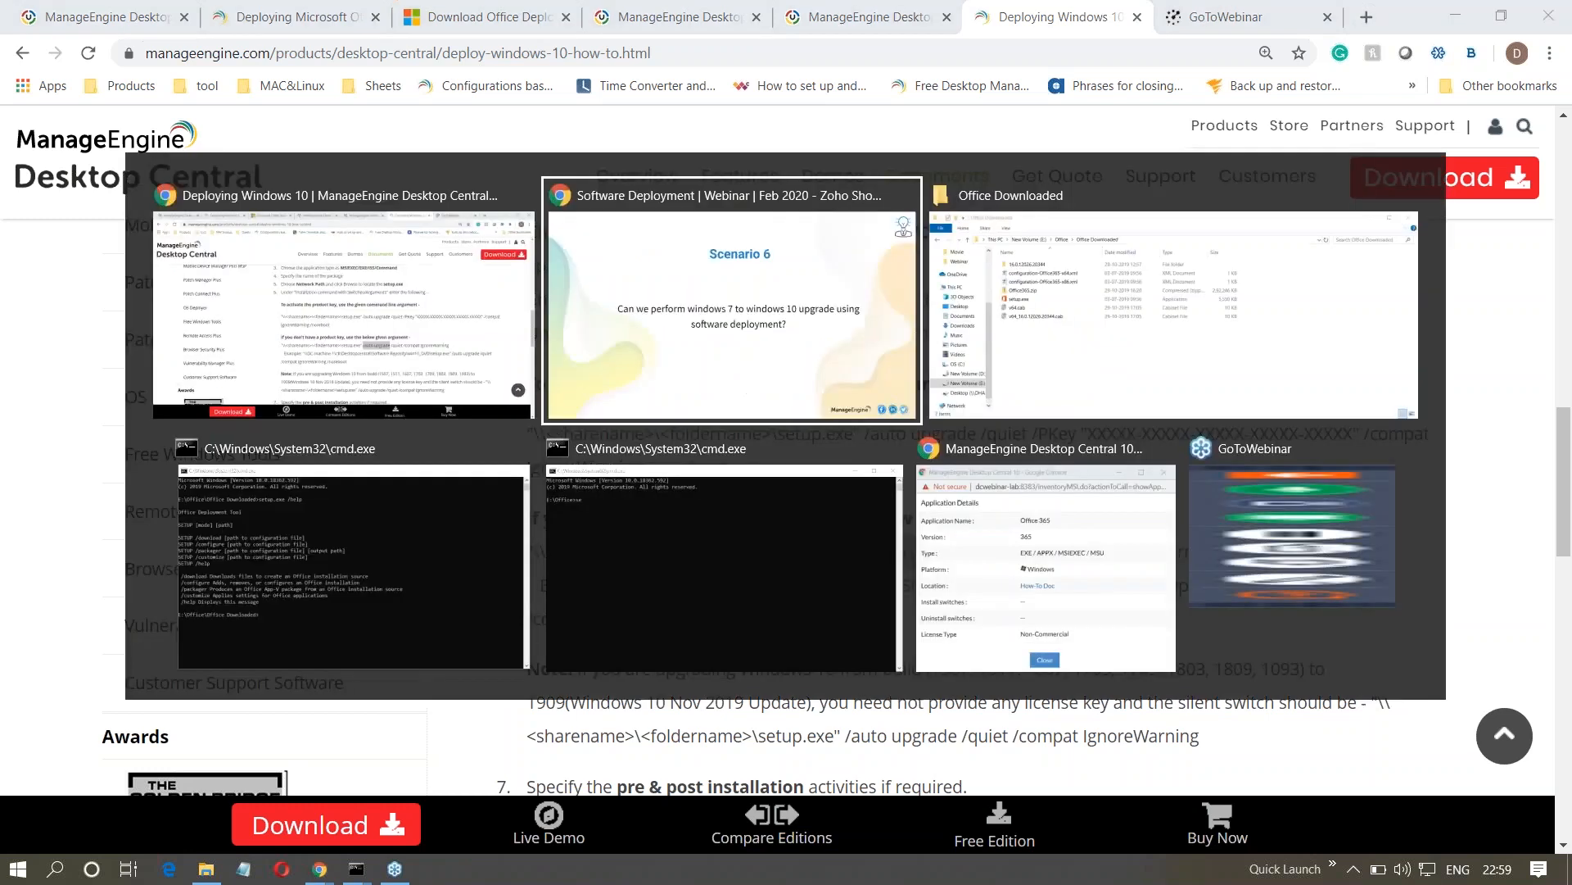
key(Right)
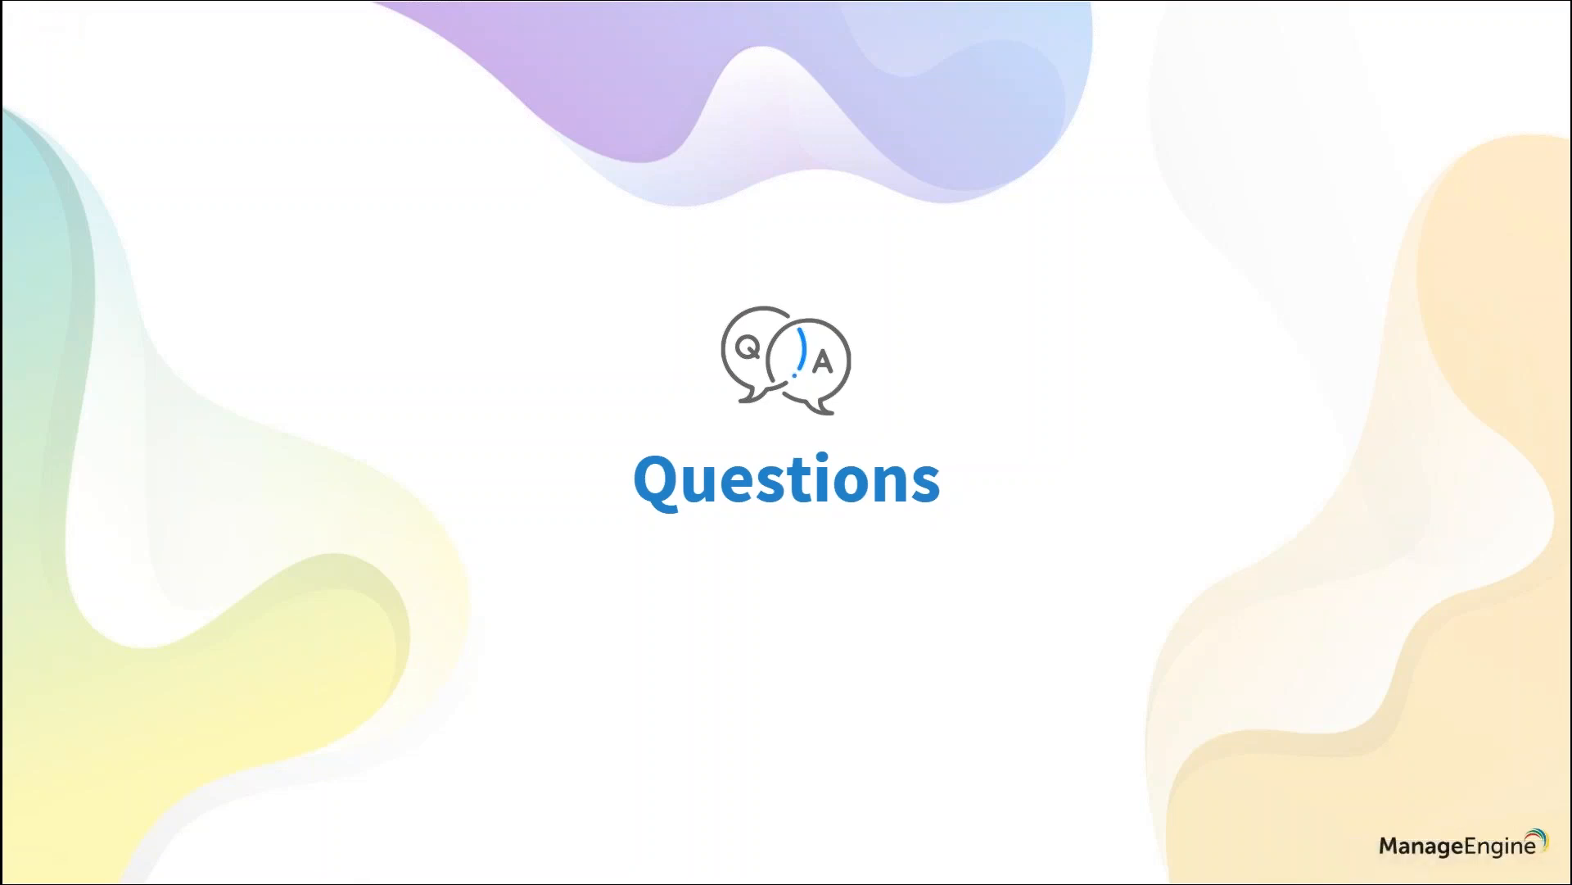
key(Right)
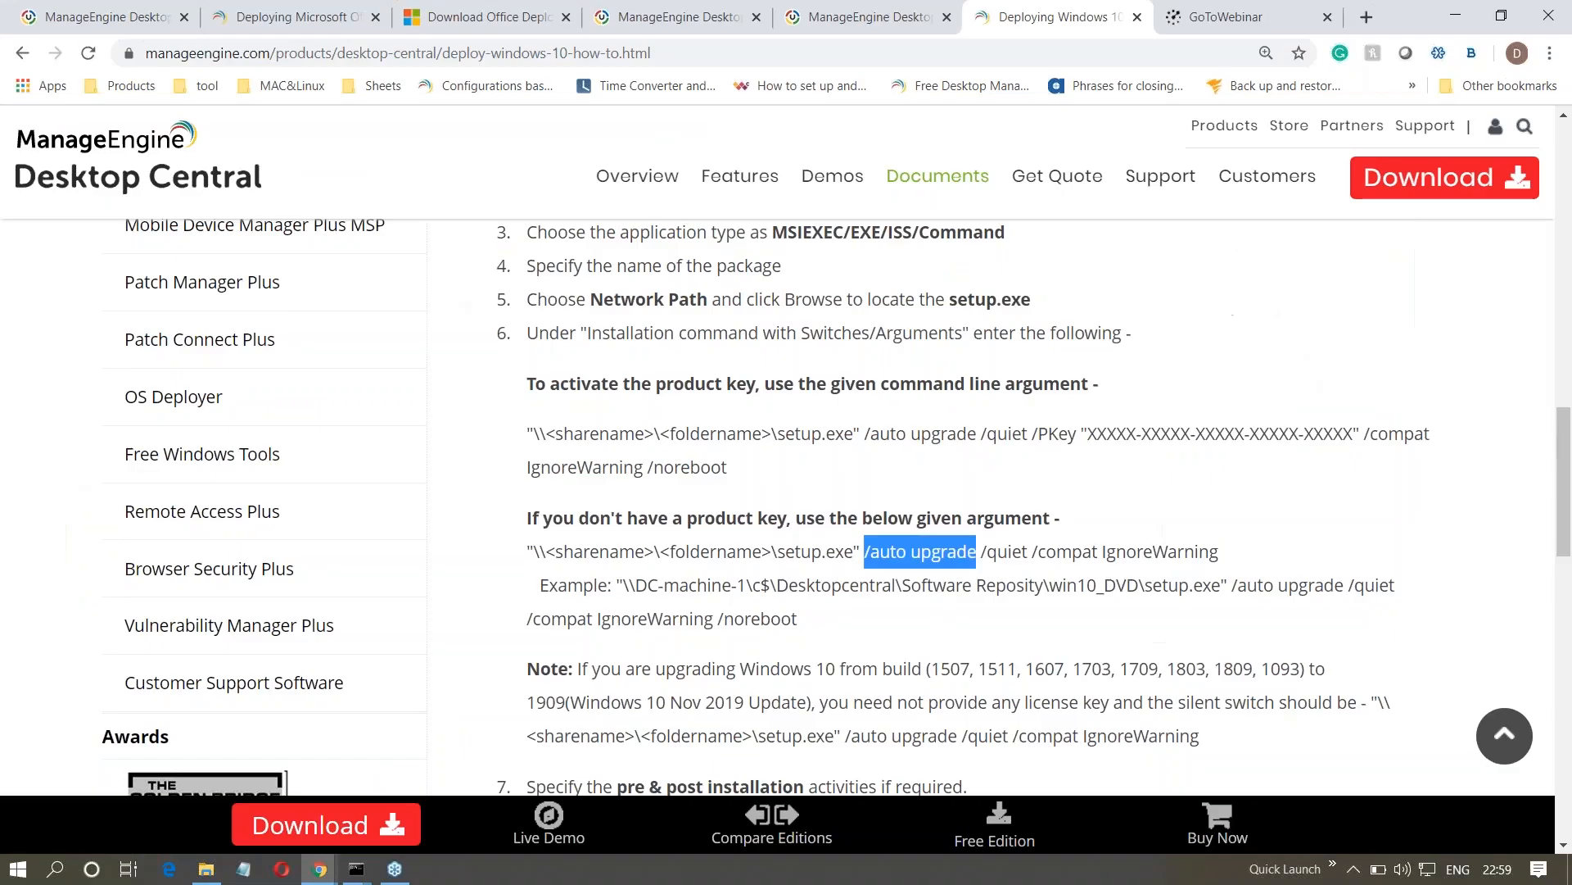
- View the license details in the Desktop Central console, close them and advance the presentation to the Question 2 slide
click(103, 18)
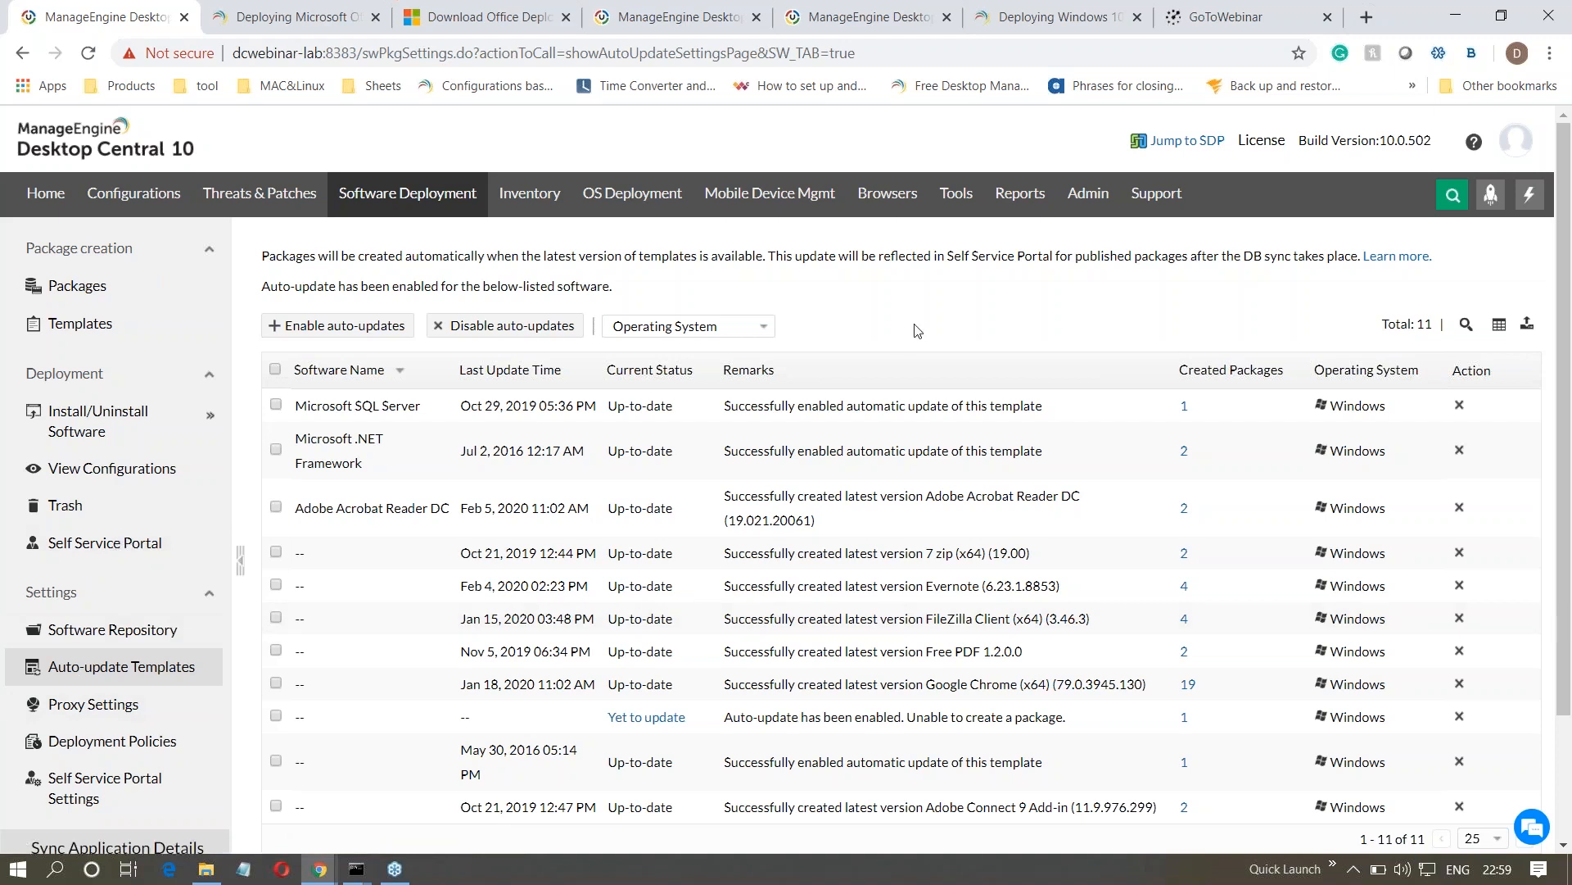
click(1263, 142)
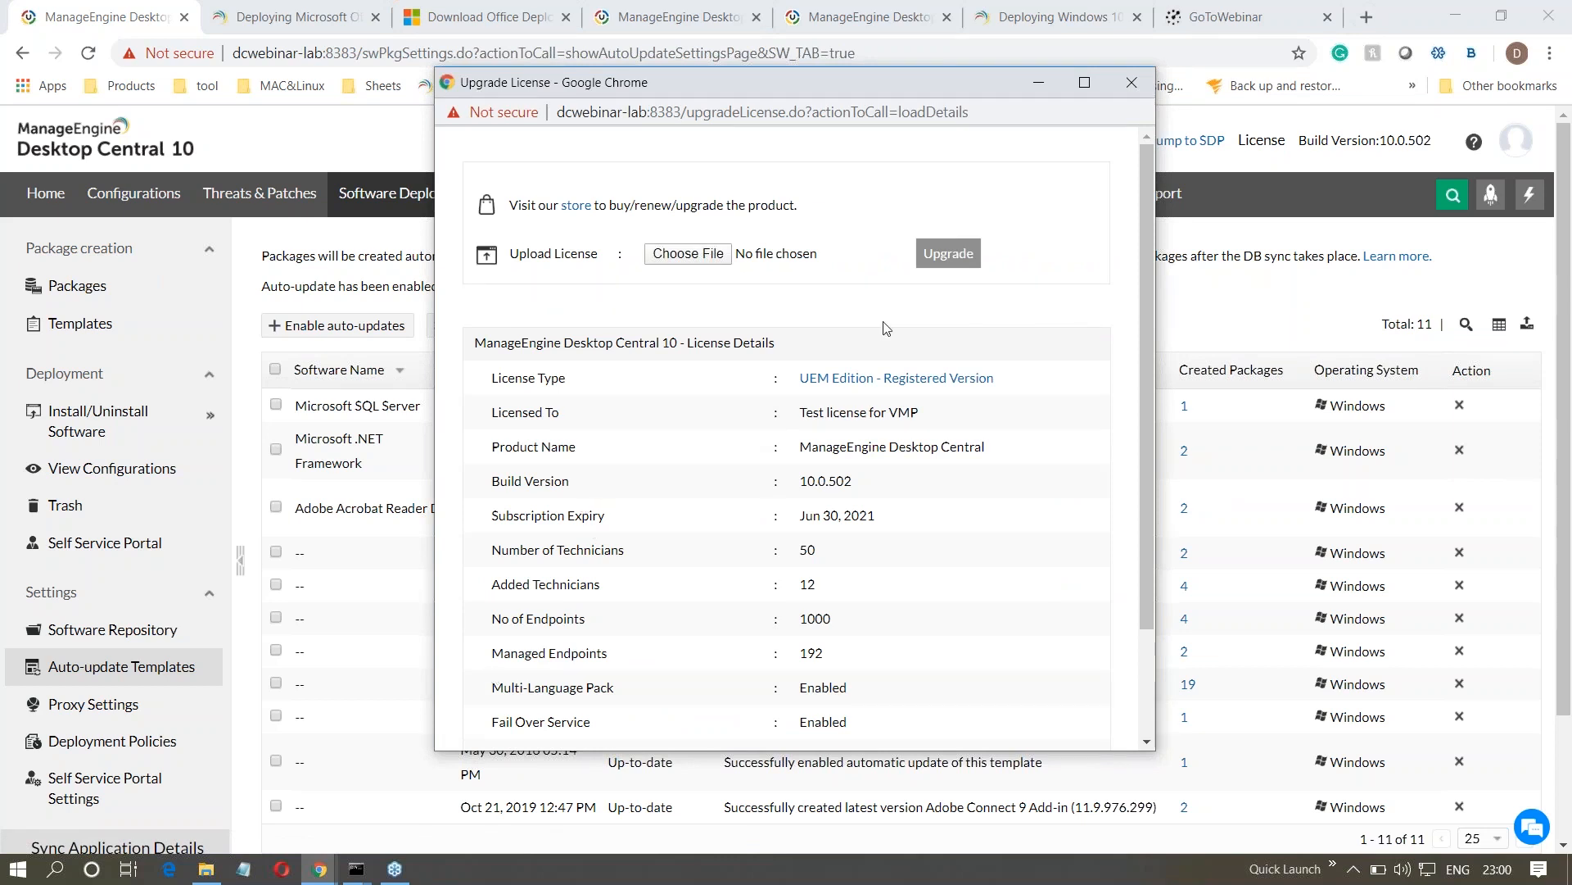
click(1133, 82)
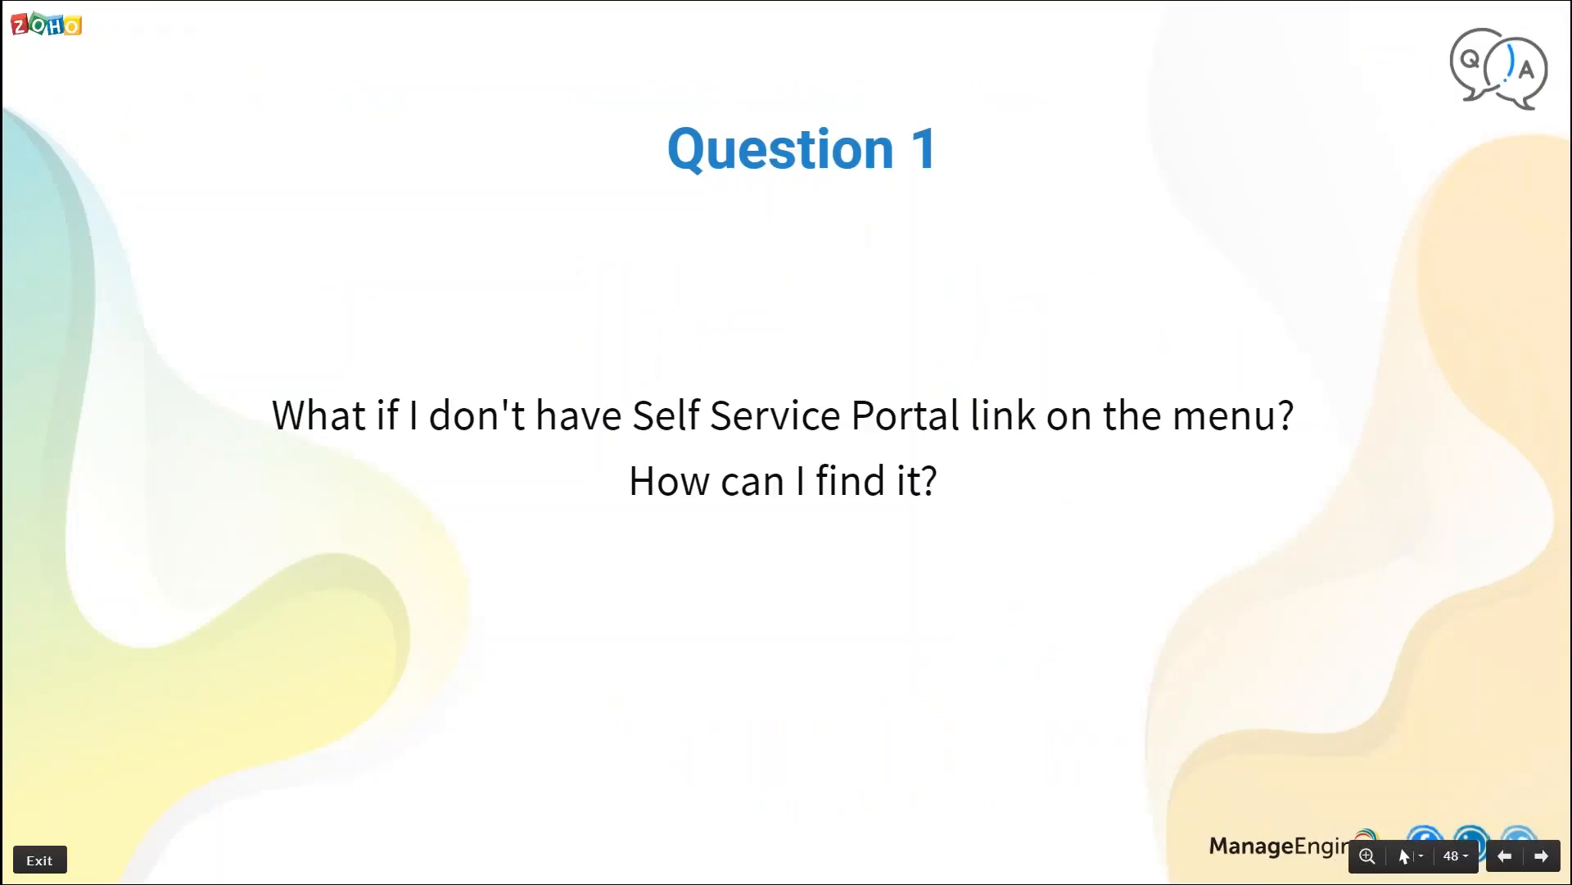
key(Right)
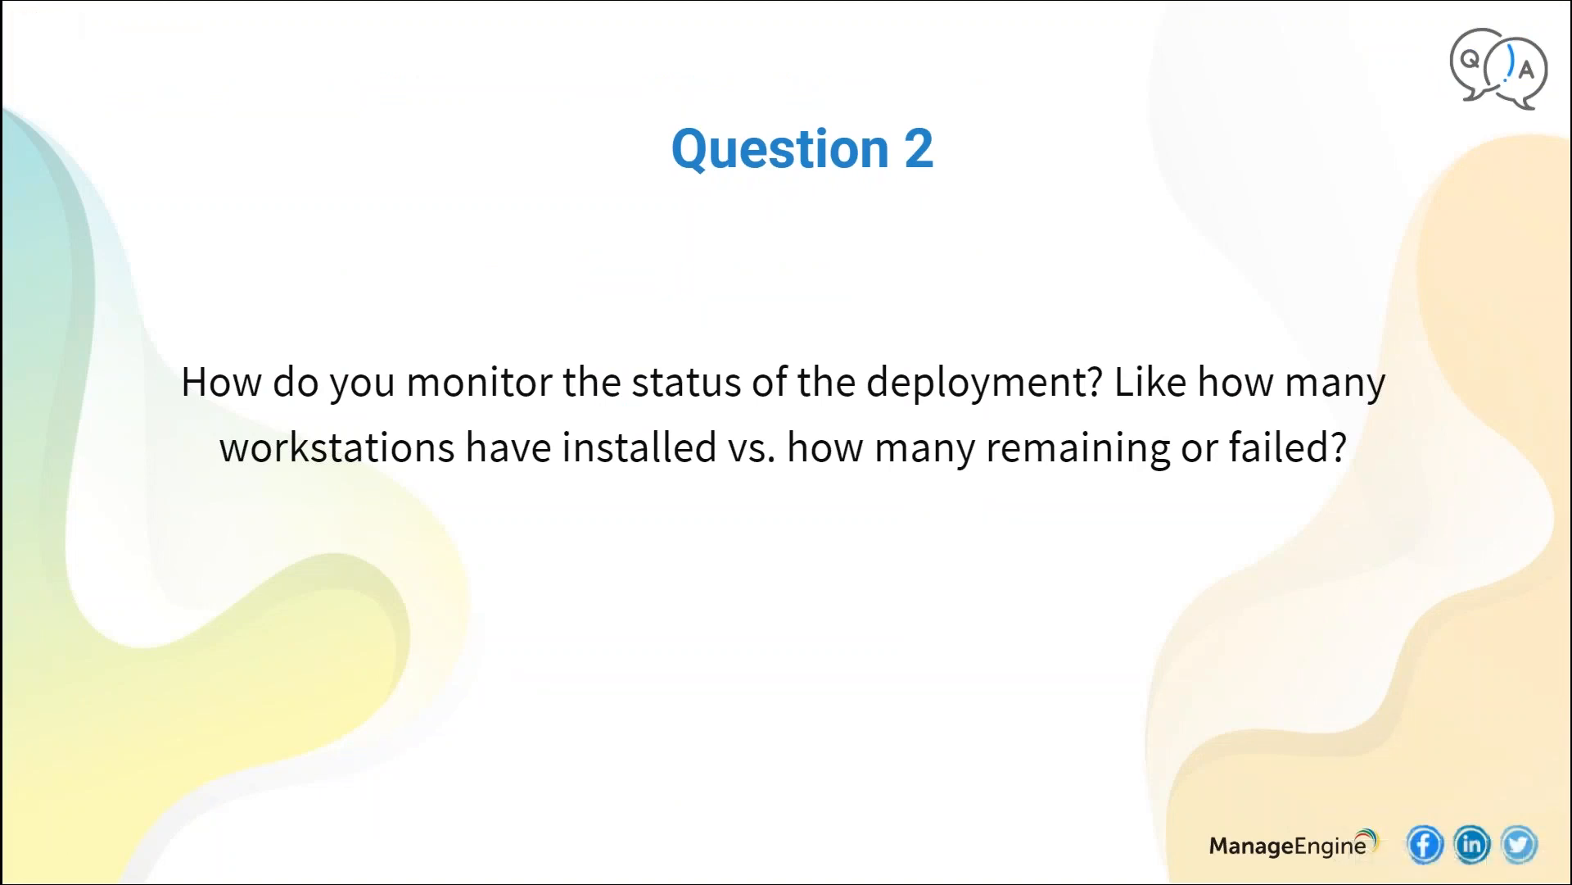
- Switch to the Desktop Central console, list the software configurations created by all, and open SDPConfiguration-2784
key(alt+Tab)
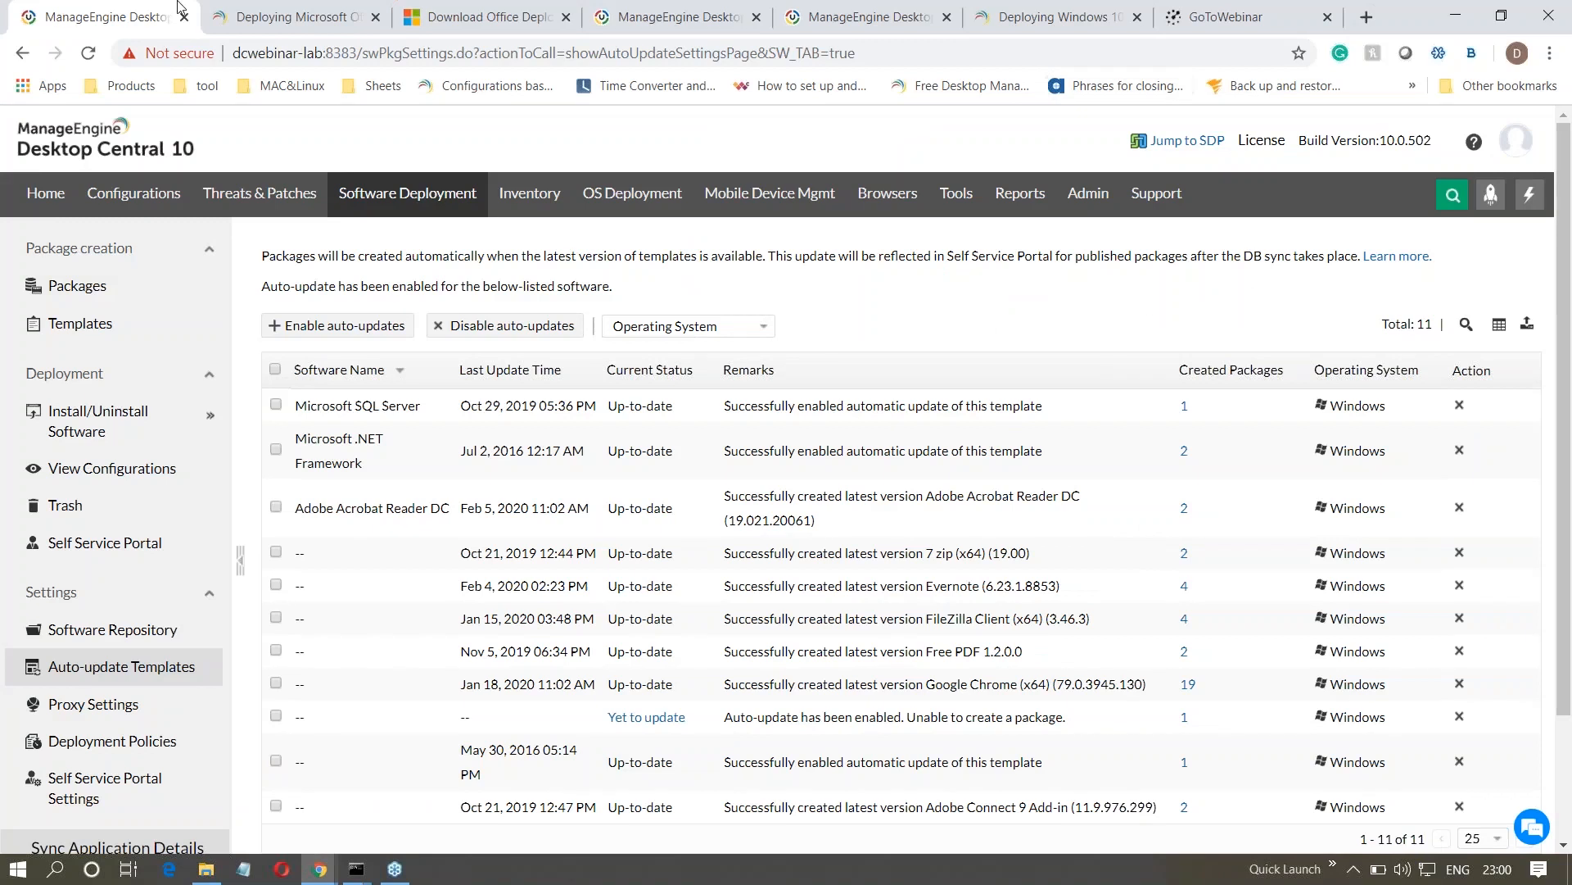
click(107, 470)
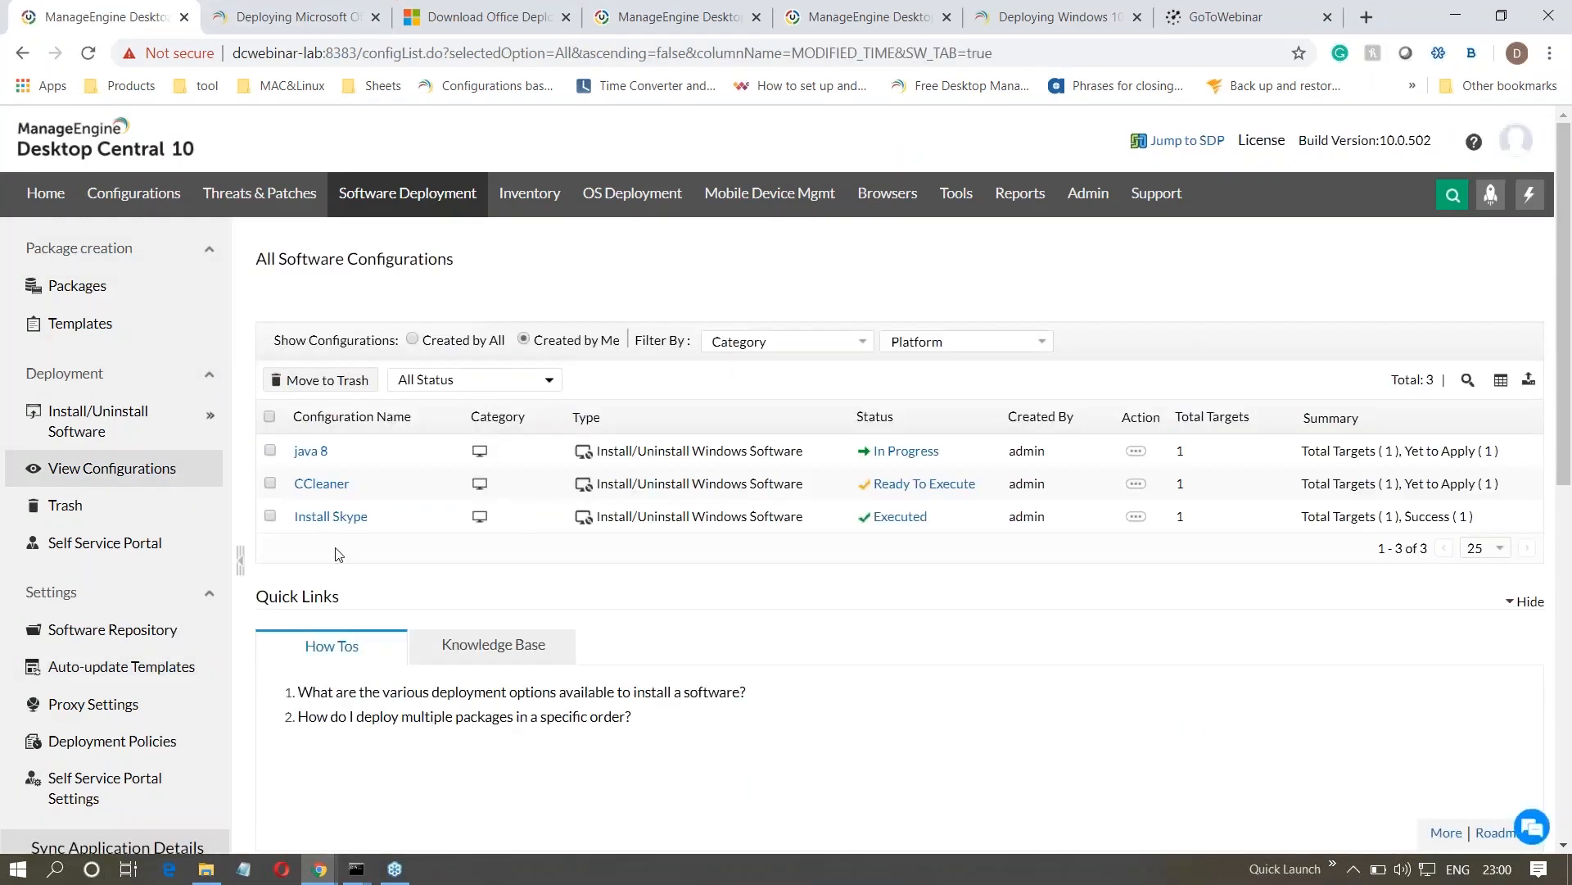
click(412, 339)
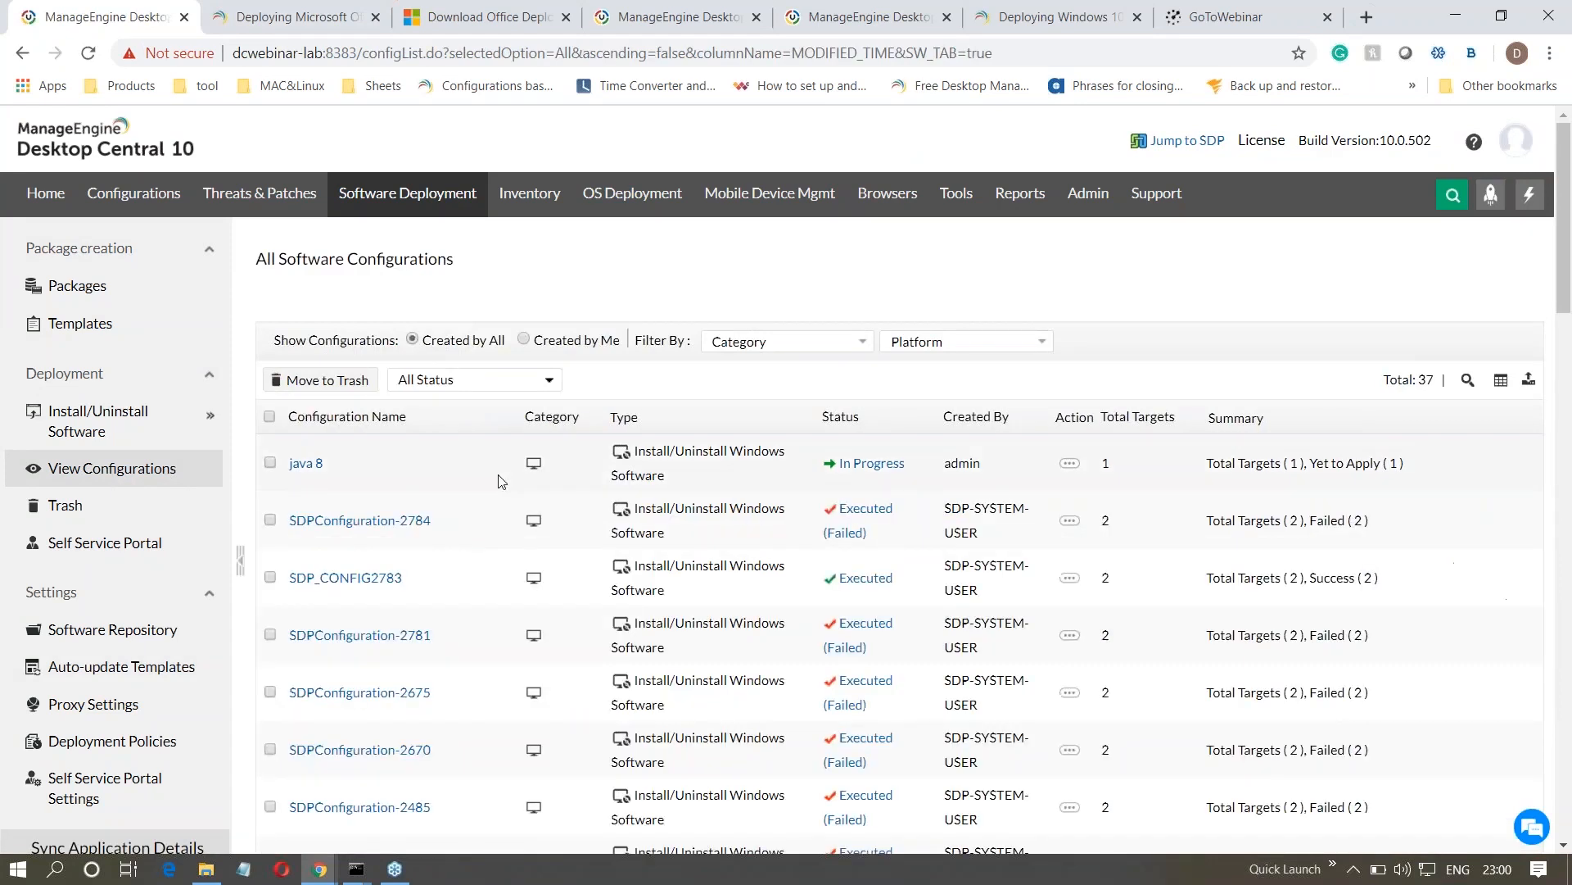
click(395, 523)
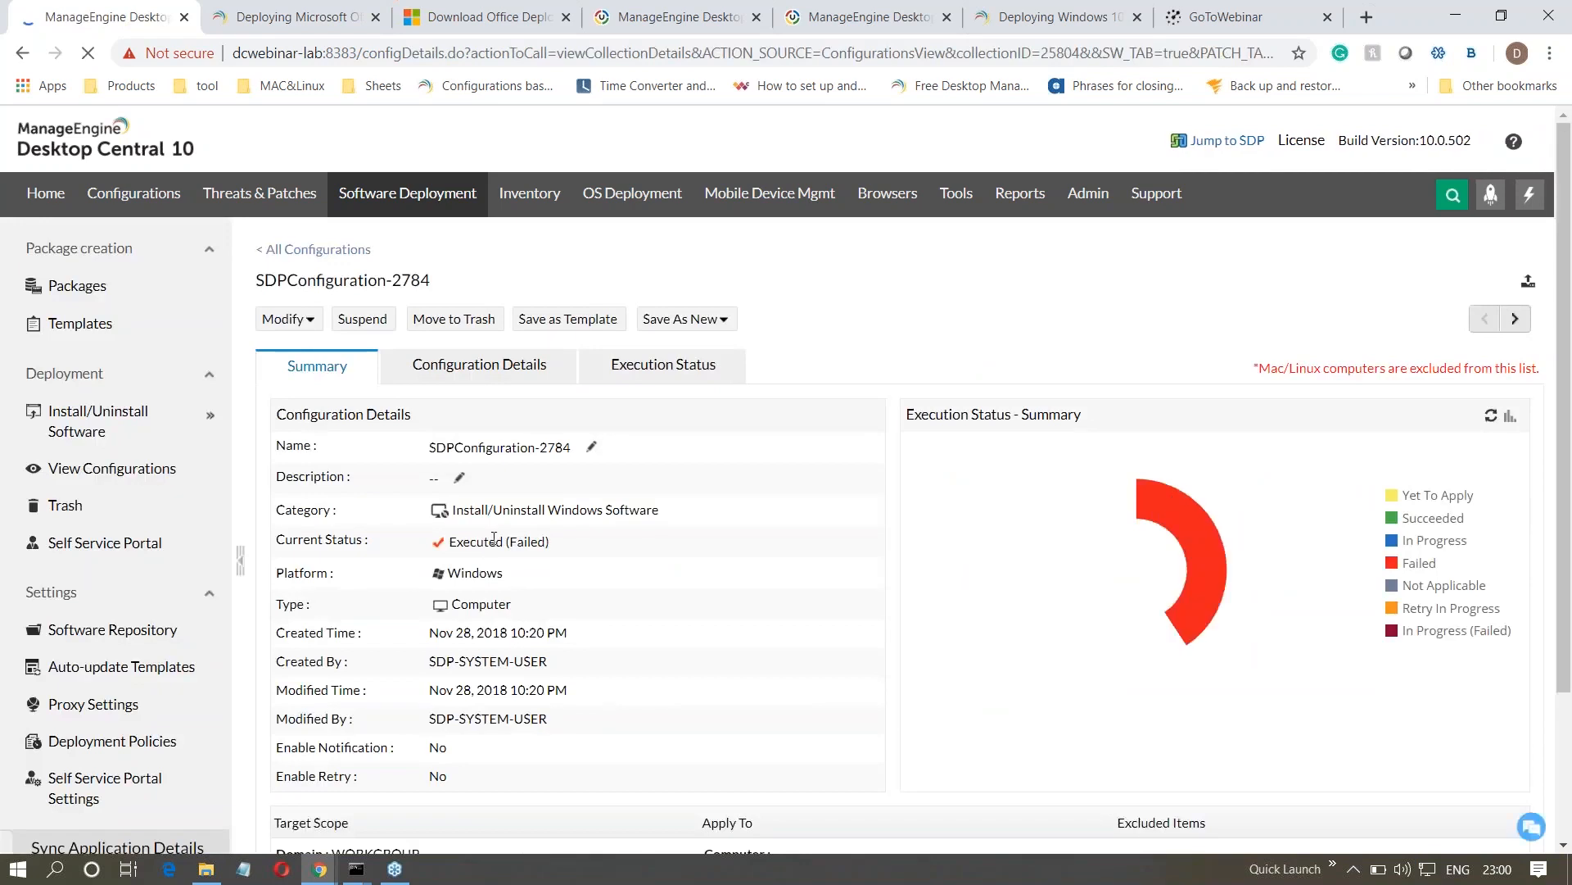
- Review SDPConfiguration-2784's configuration details and per-computer execution status, and return to its execution summary
click(493, 381)
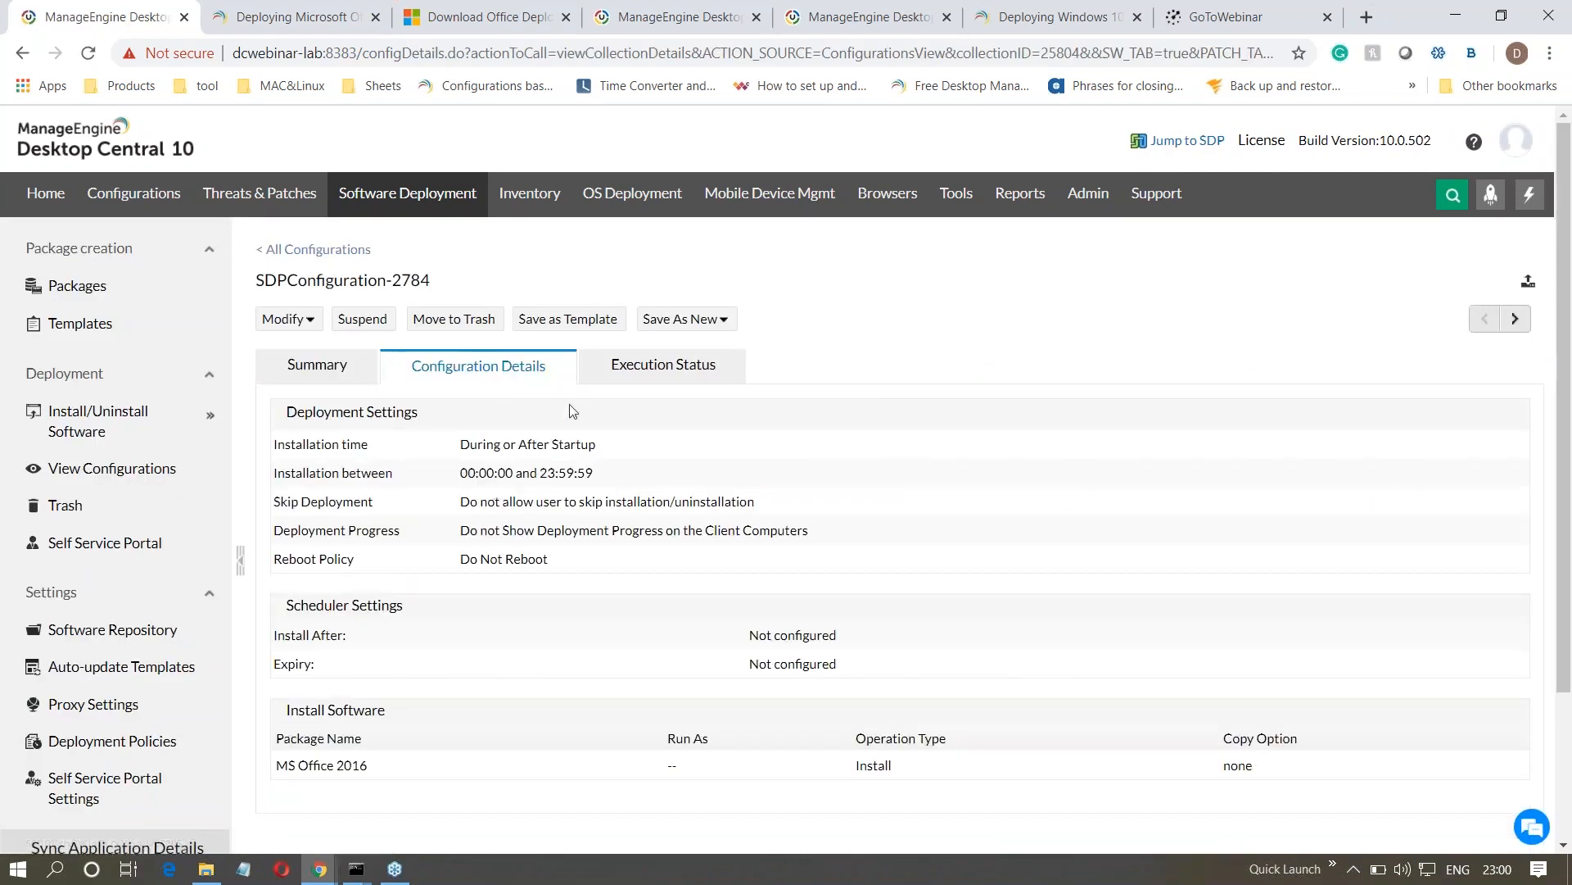
click(619, 367)
right_click(619, 368)
click(539, 620)
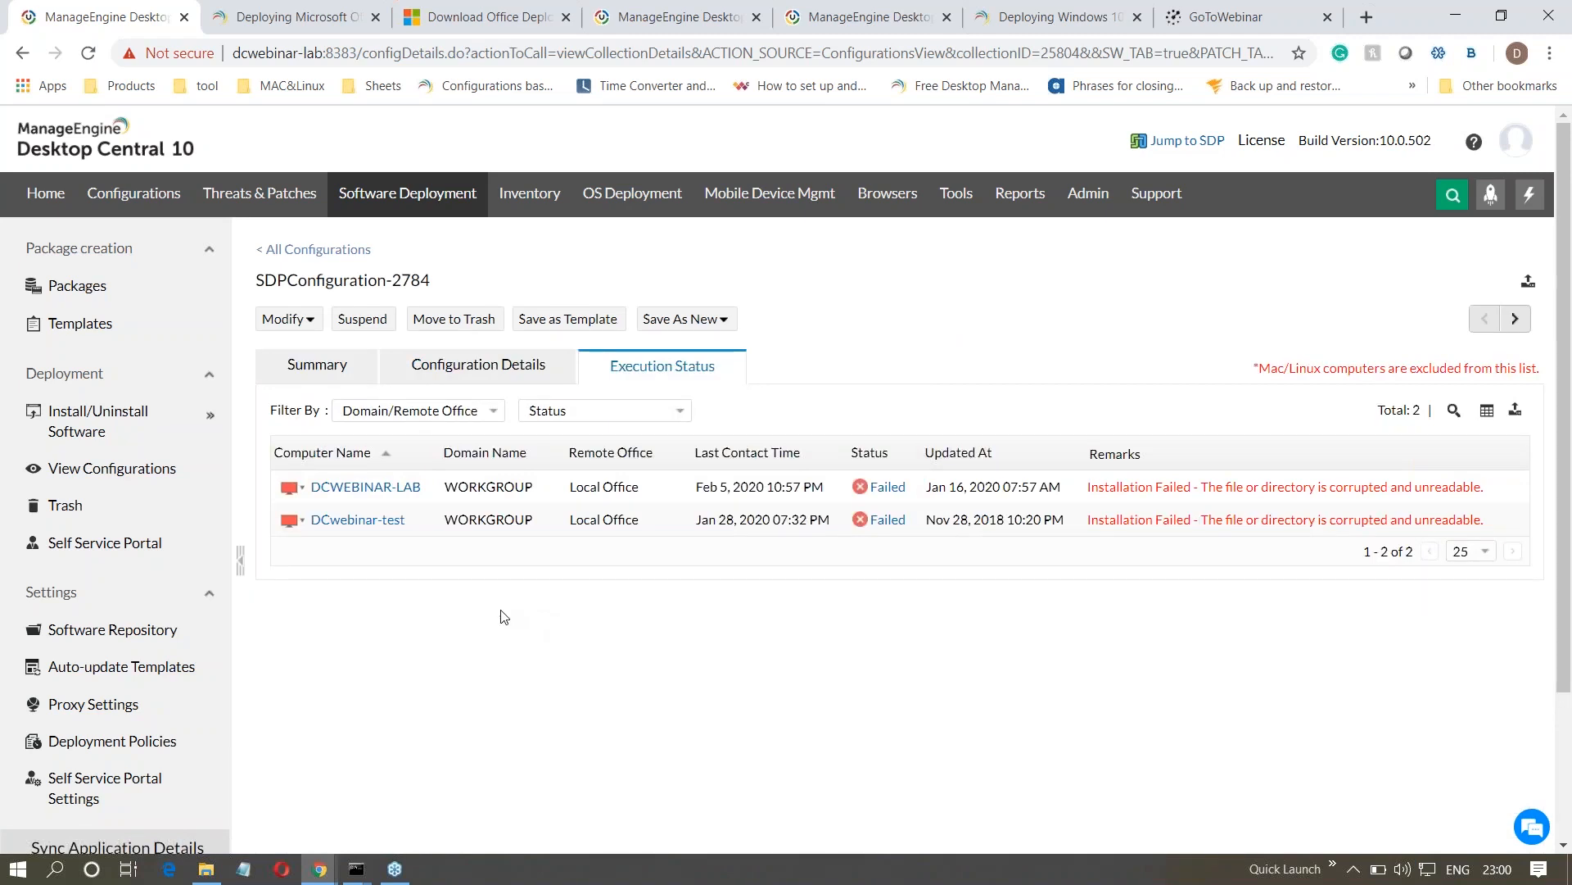
click(307, 376)
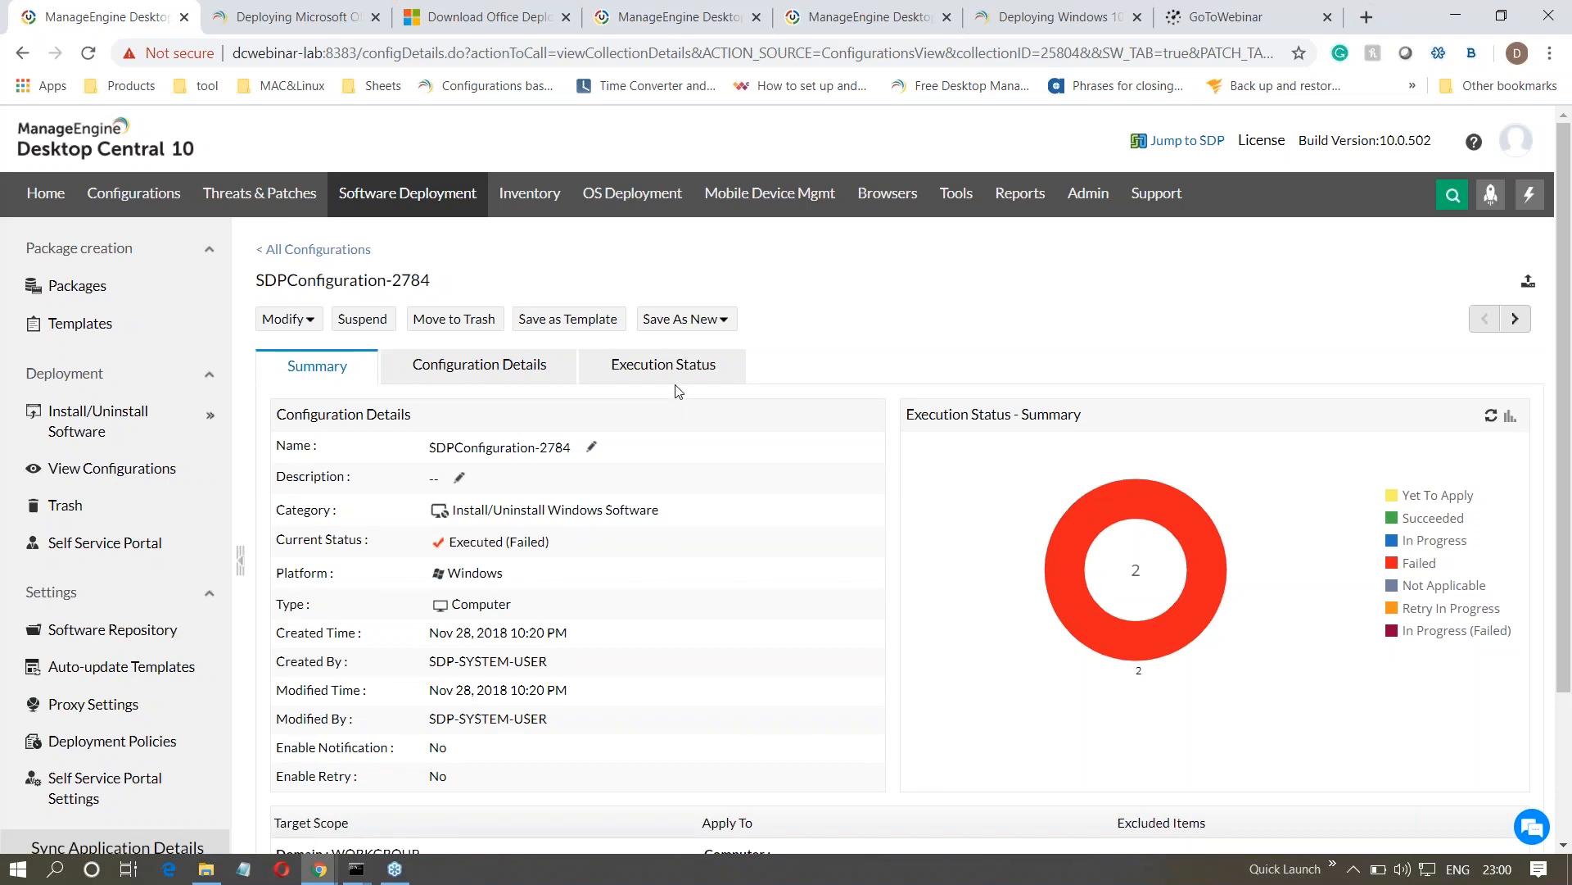
click(706, 323)
- List the user-defined configuration templates and show the available actions for Chrome Deployment_All Network machines_Template1
click(121, 205)
right_click(121, 205)
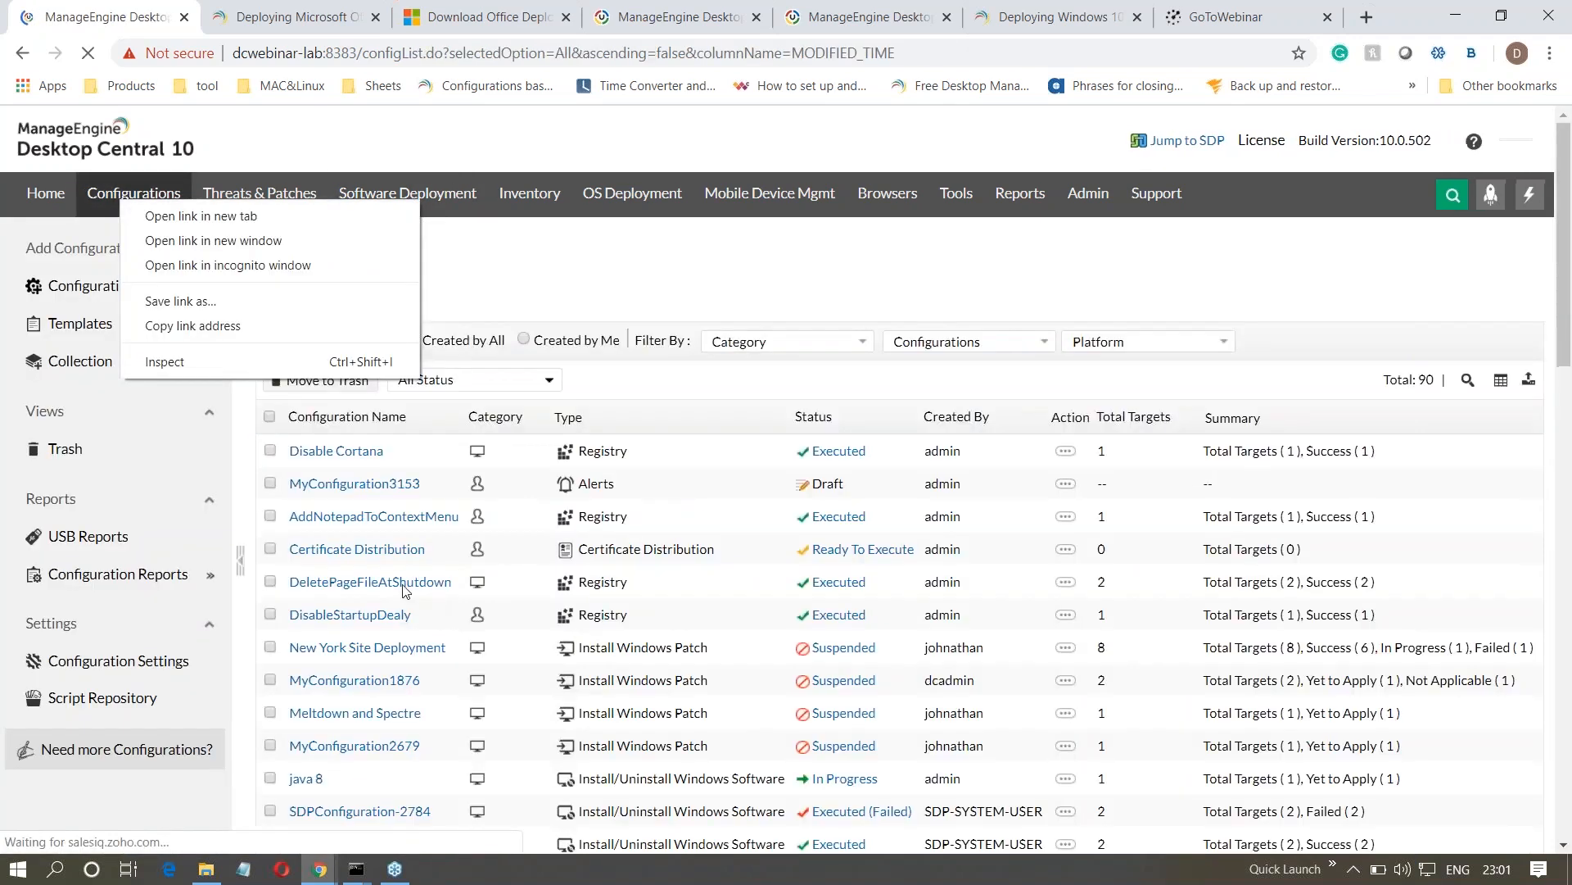
click(73, 327)
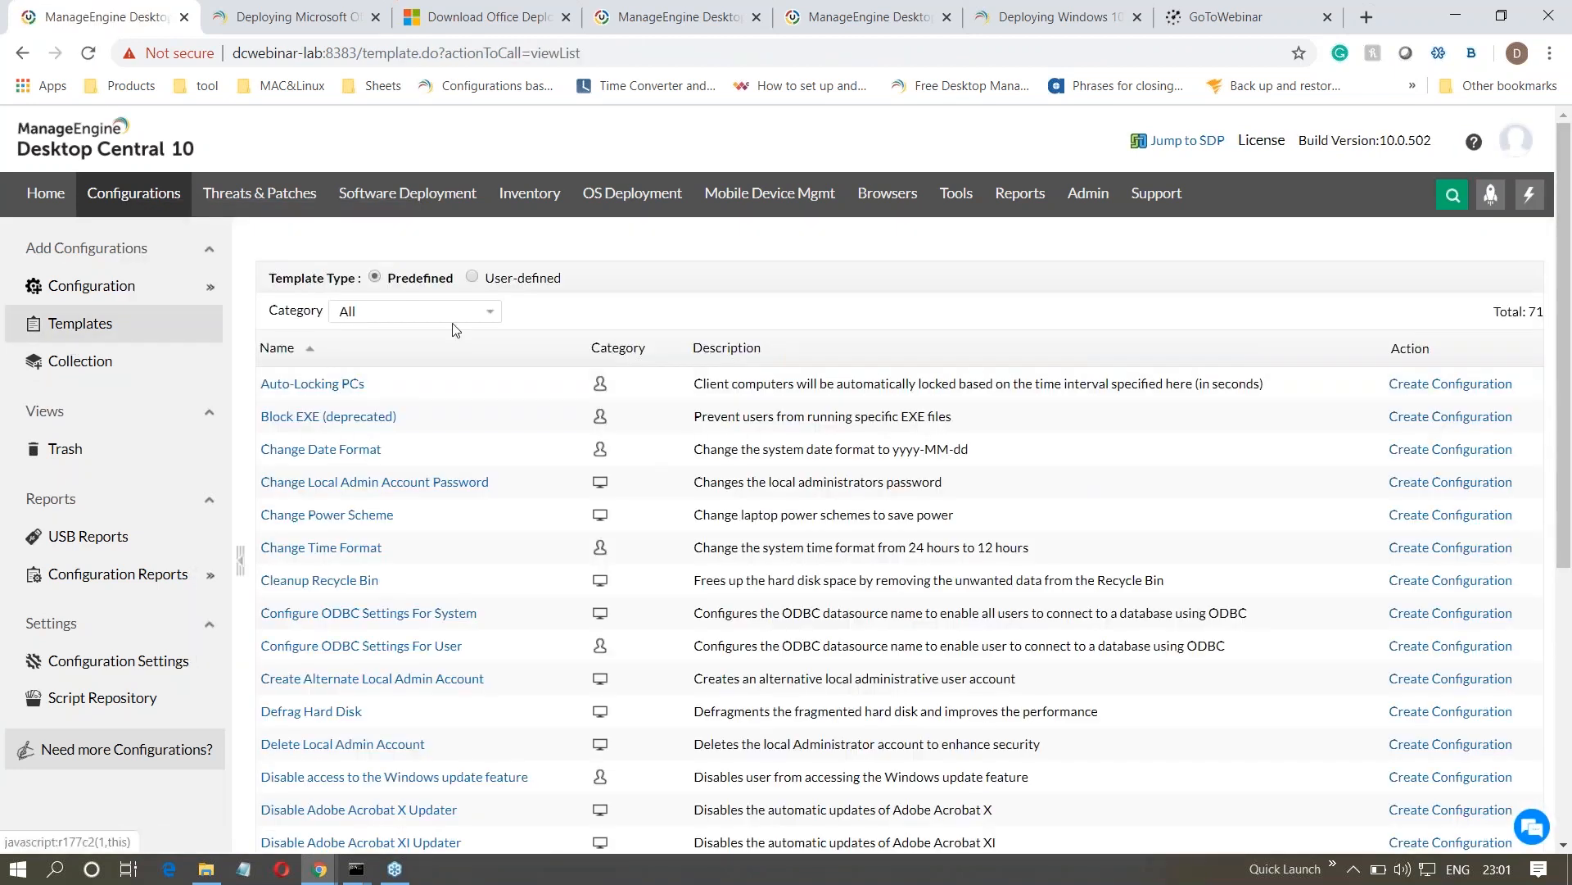
click(473, 279)
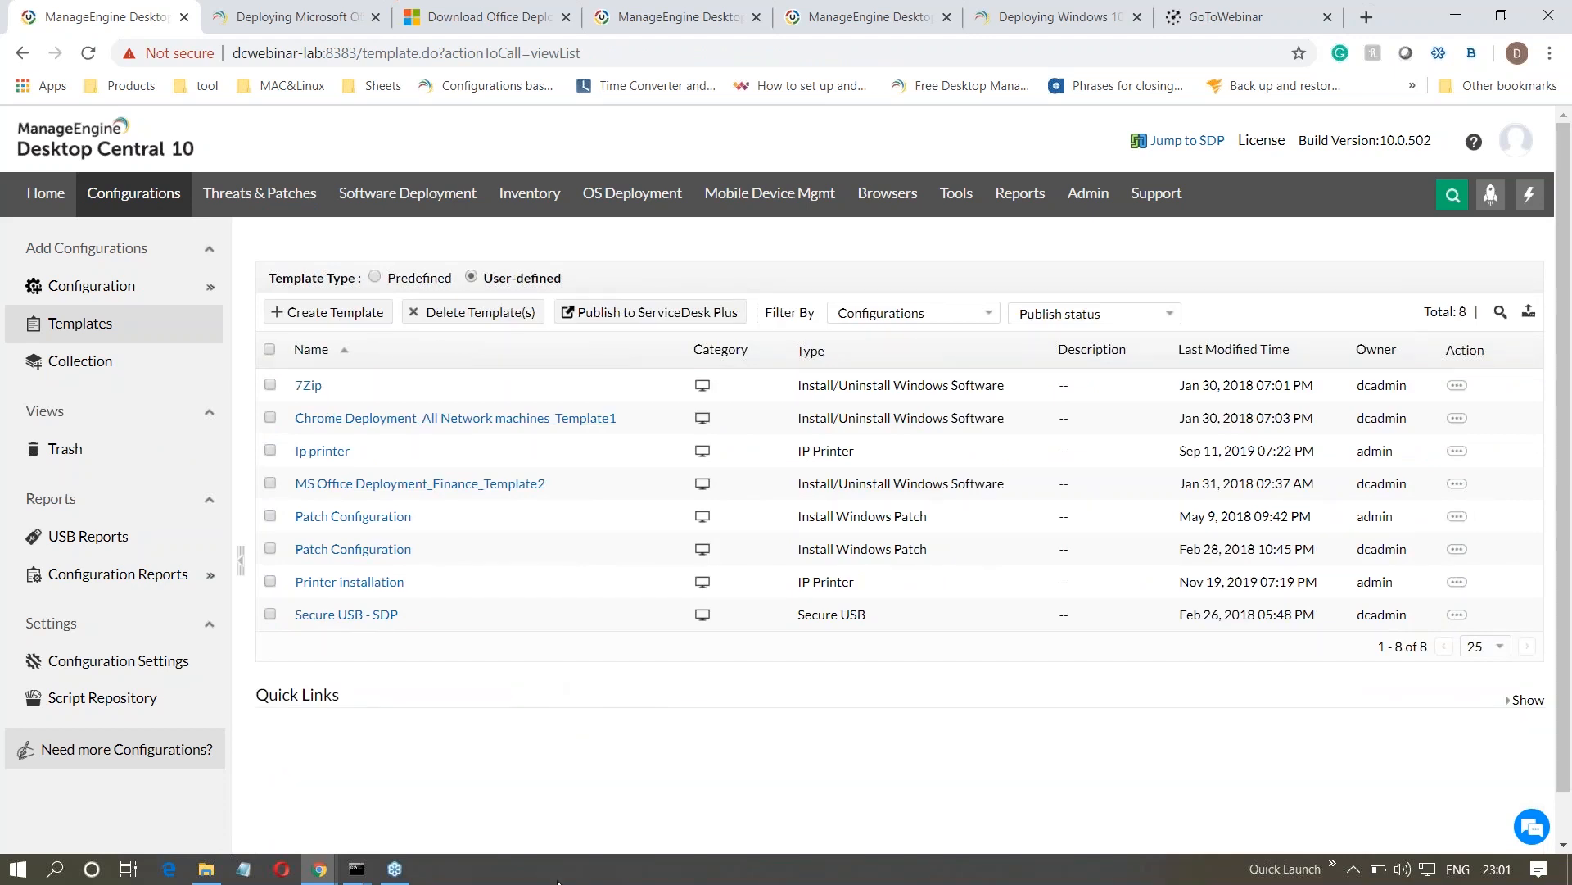
click(1457, 420)
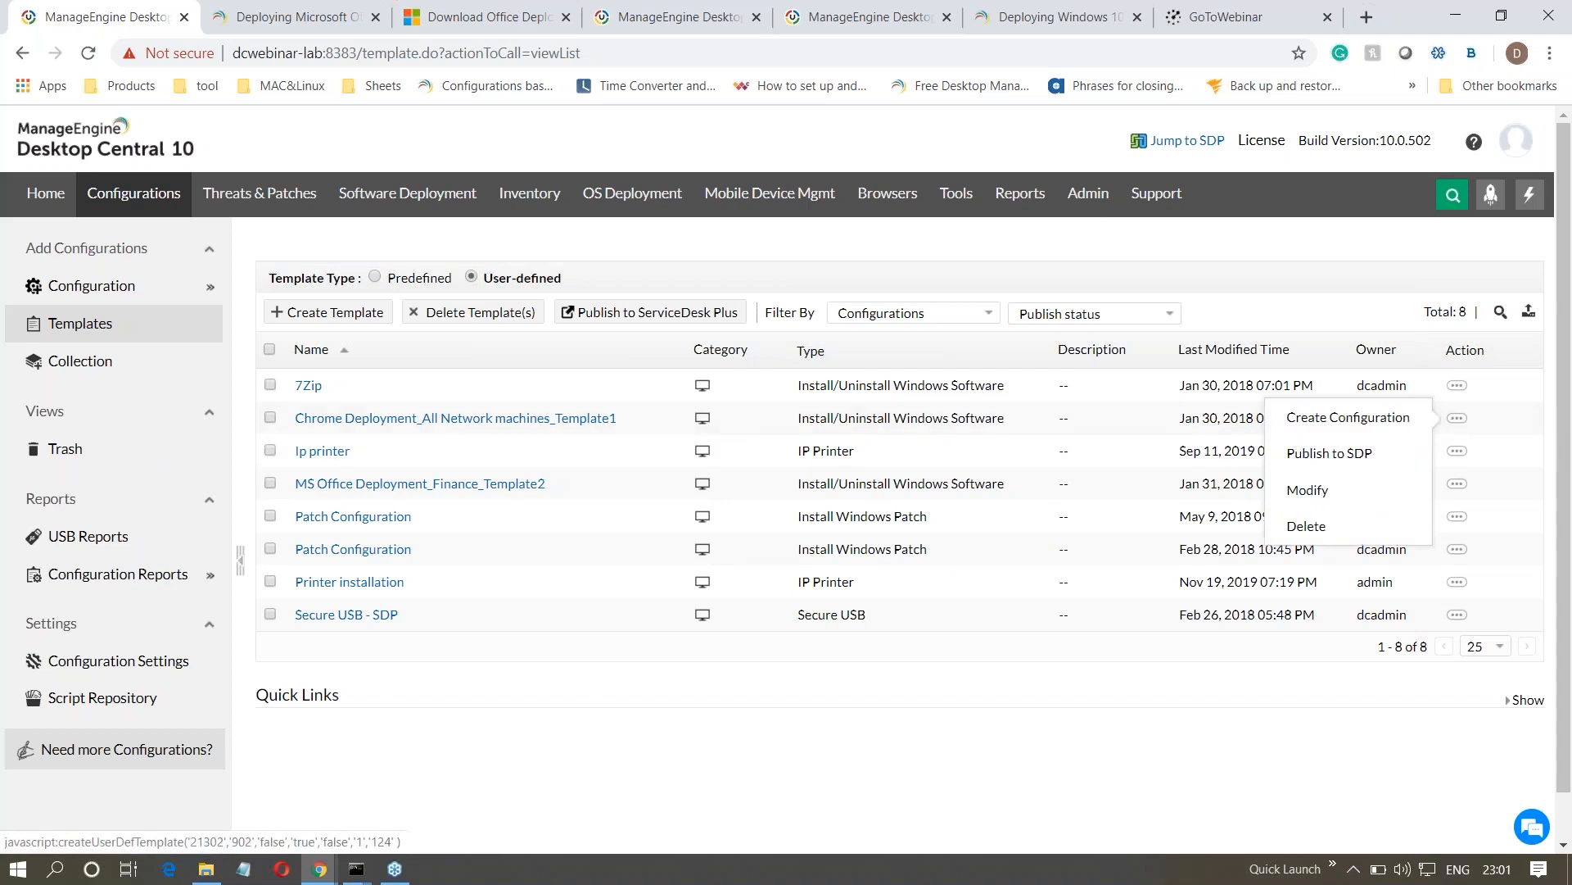
- Return to the slide presentation and advance through Question 3 to the Question 4 slide
click(1044, 788)
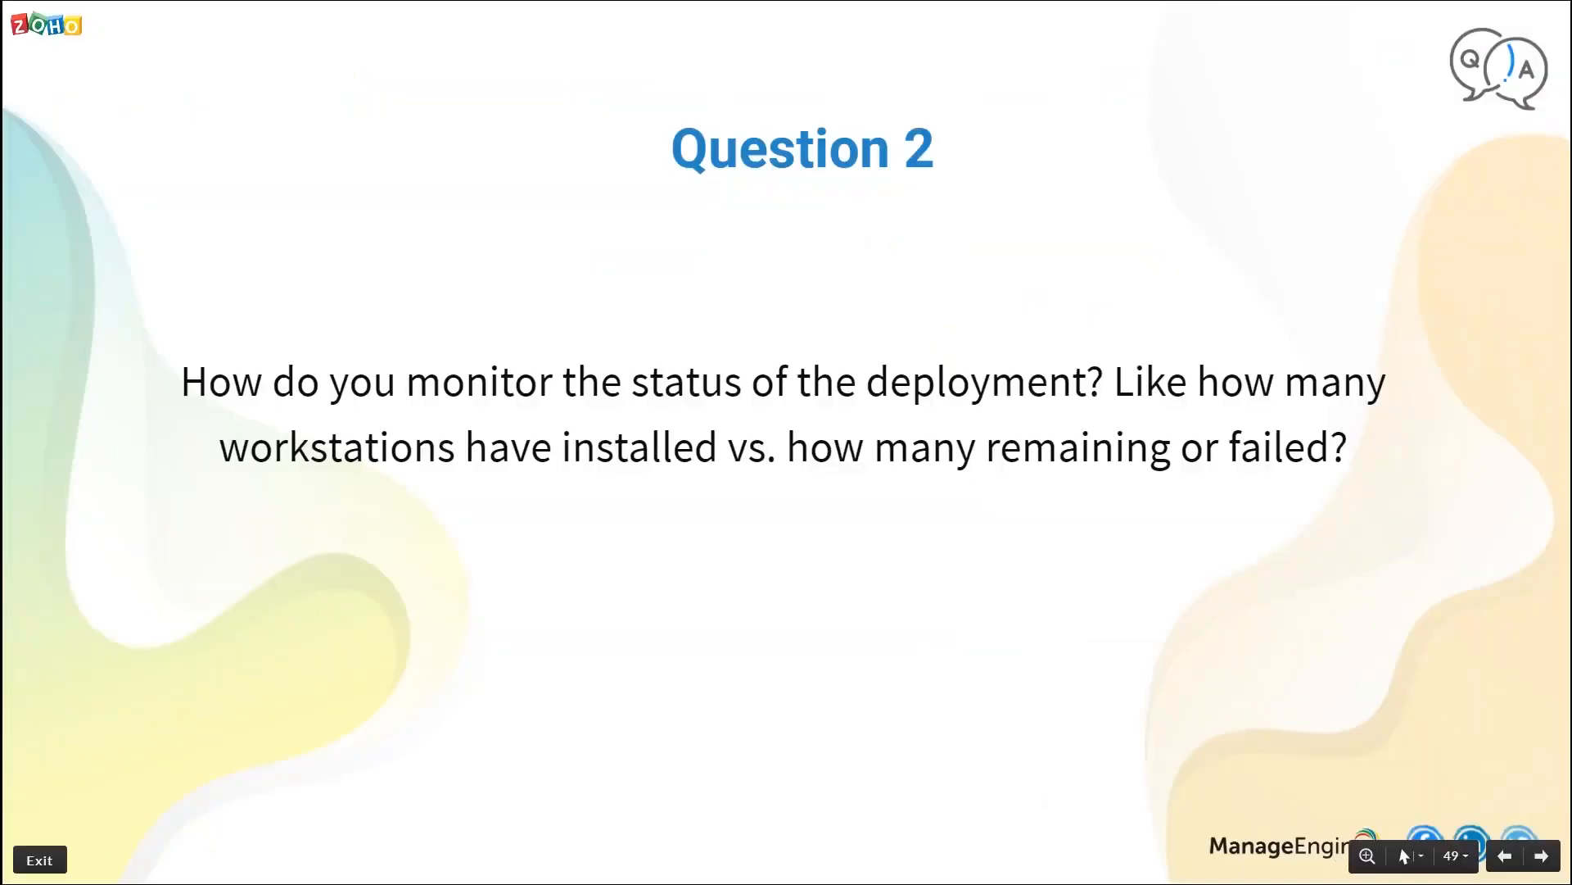
key(Right)
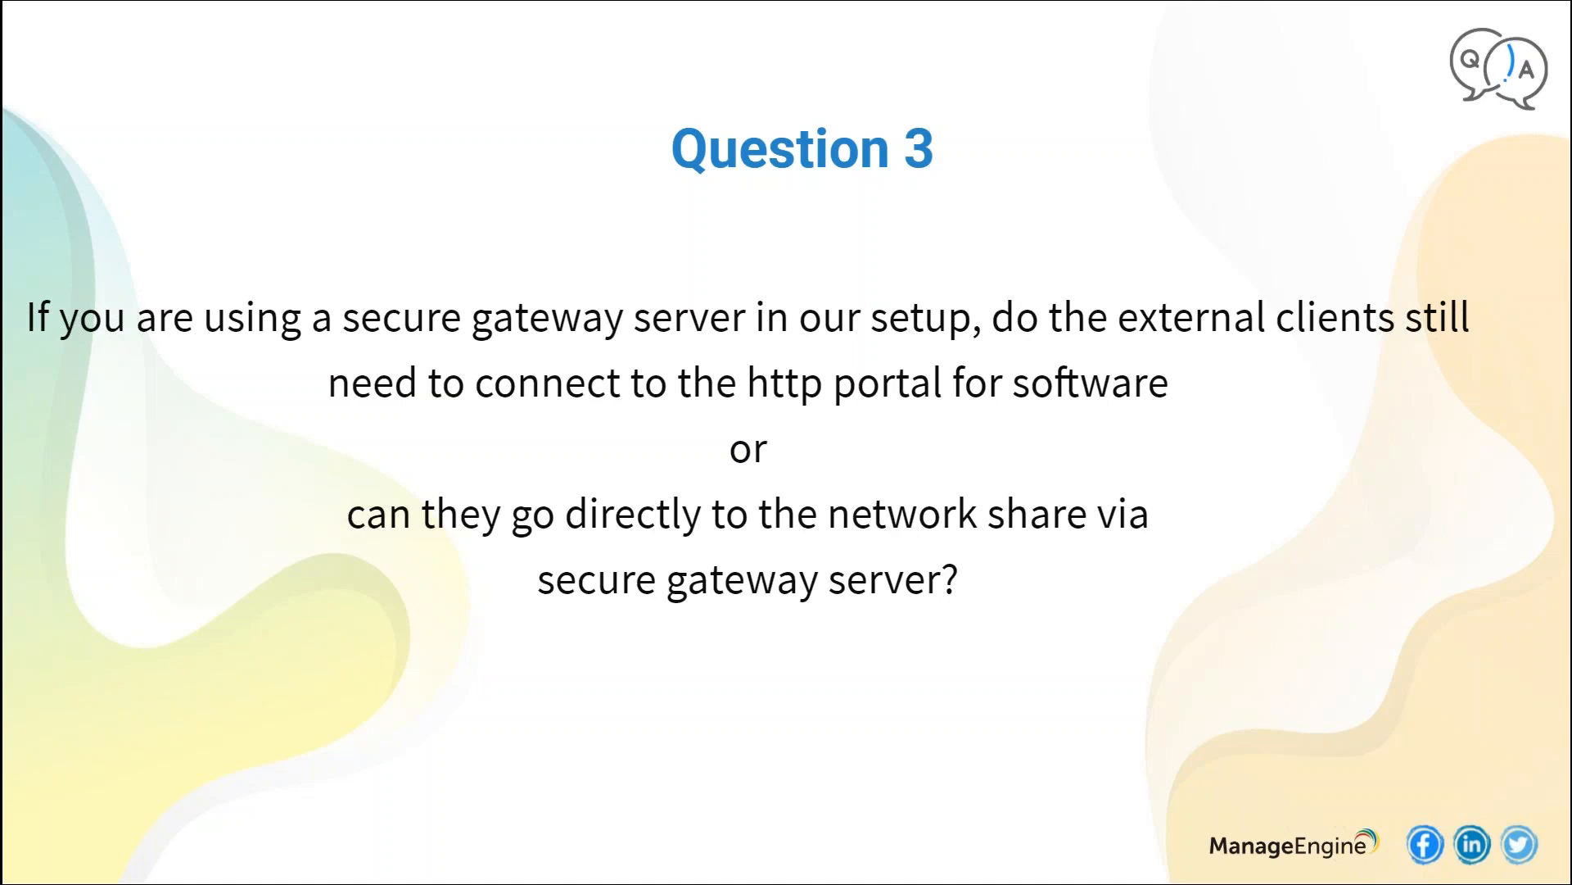
key(Right)
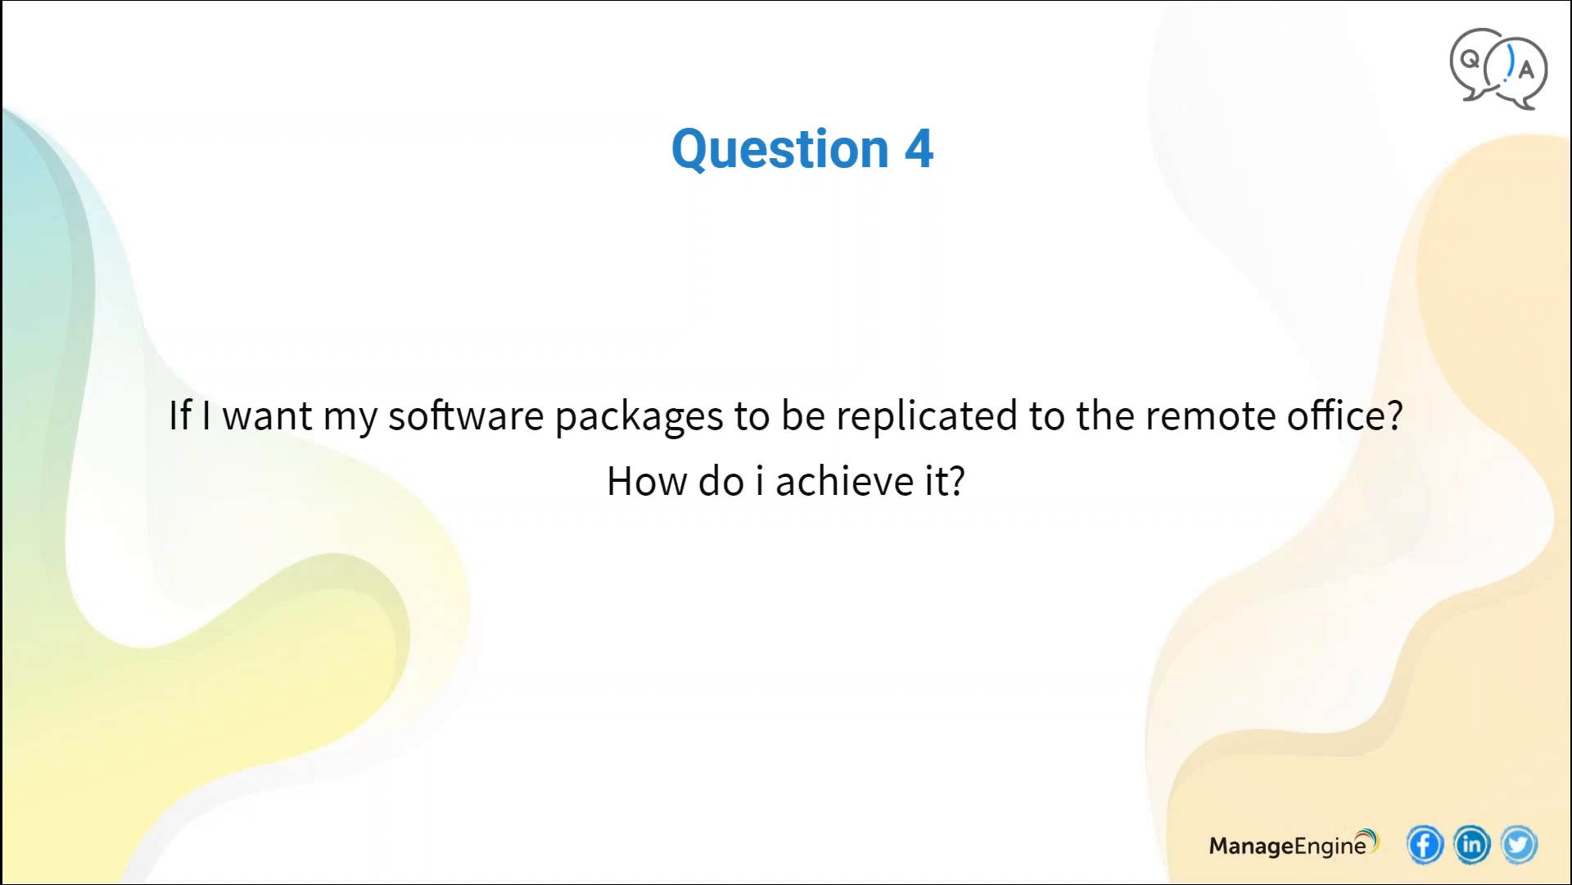
- Switch to the Desktop Central console and start a computer install/uninstall software configuration for the Wireshark package
key(alt+Tab)
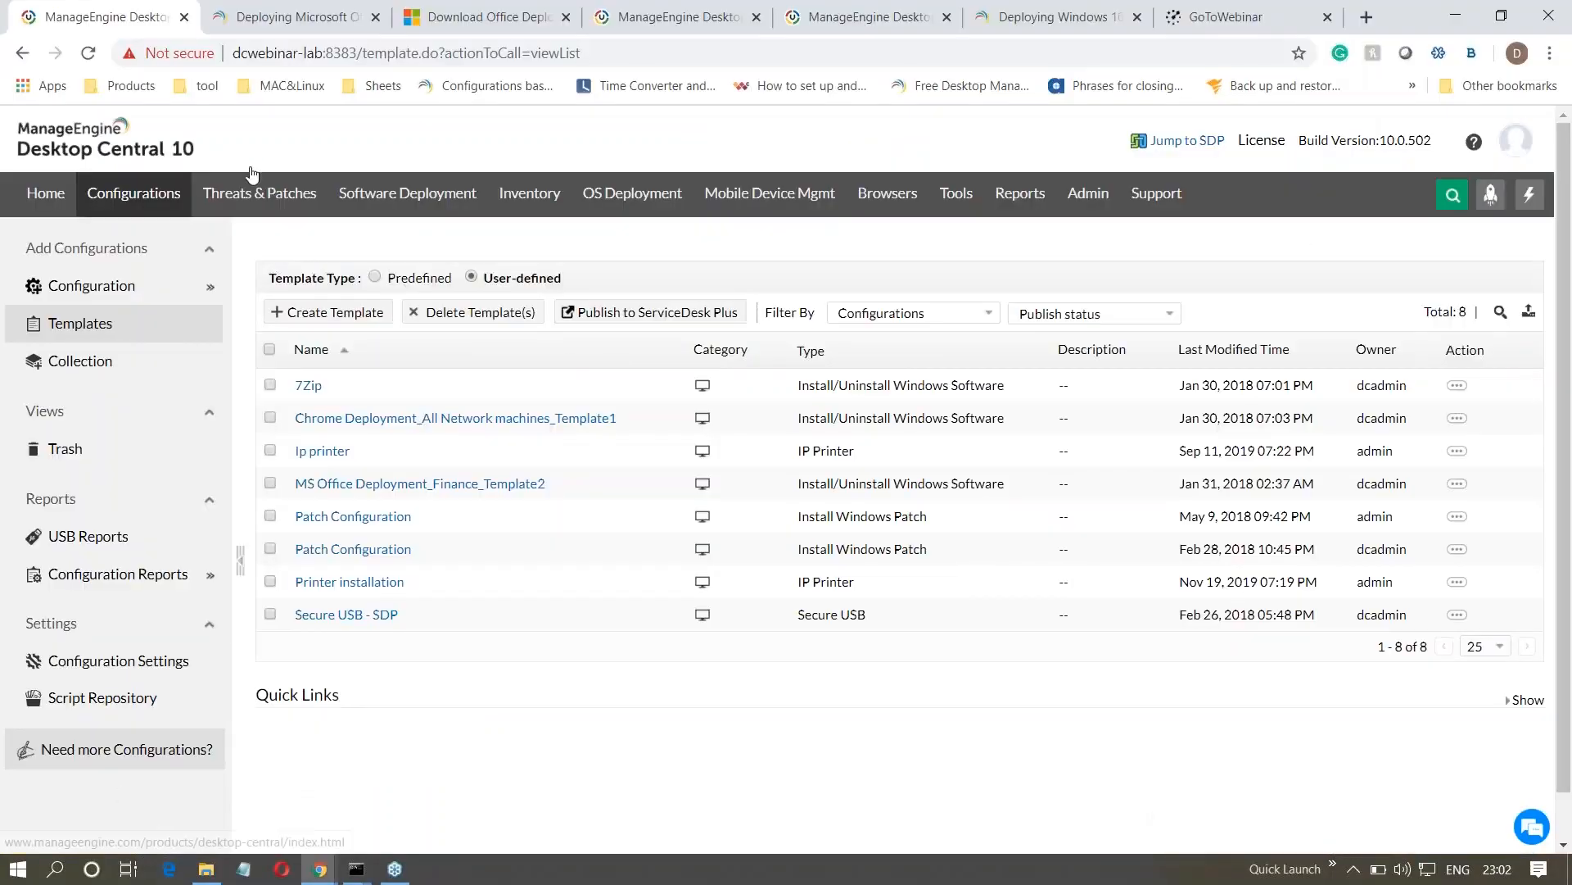
click(407, 196)
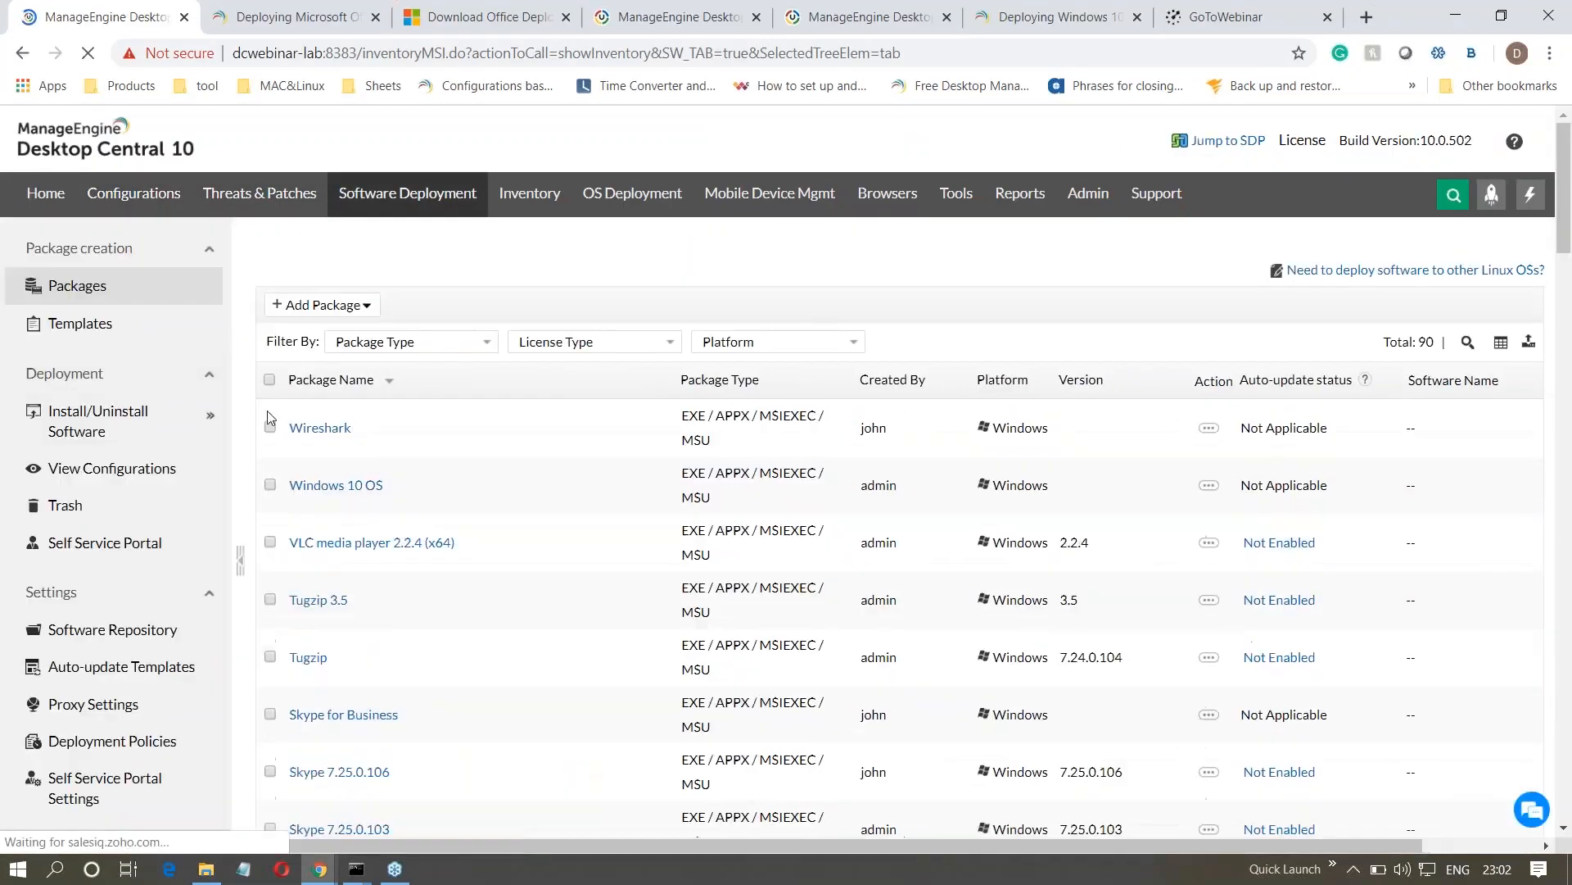
click(270, 428)
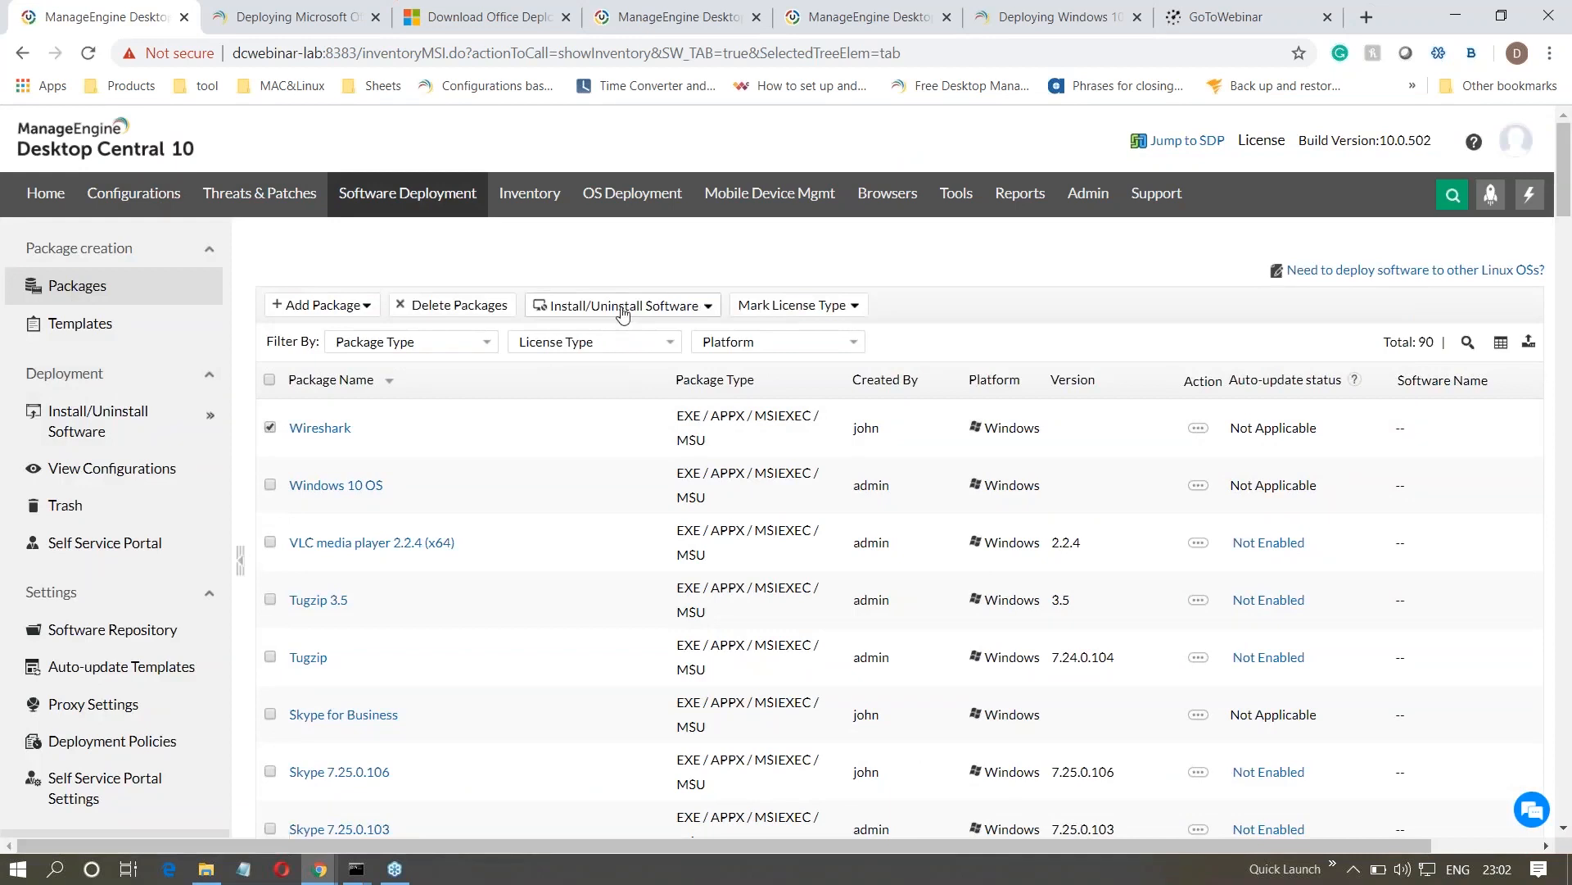
click(610, 305)
click(623, 404)
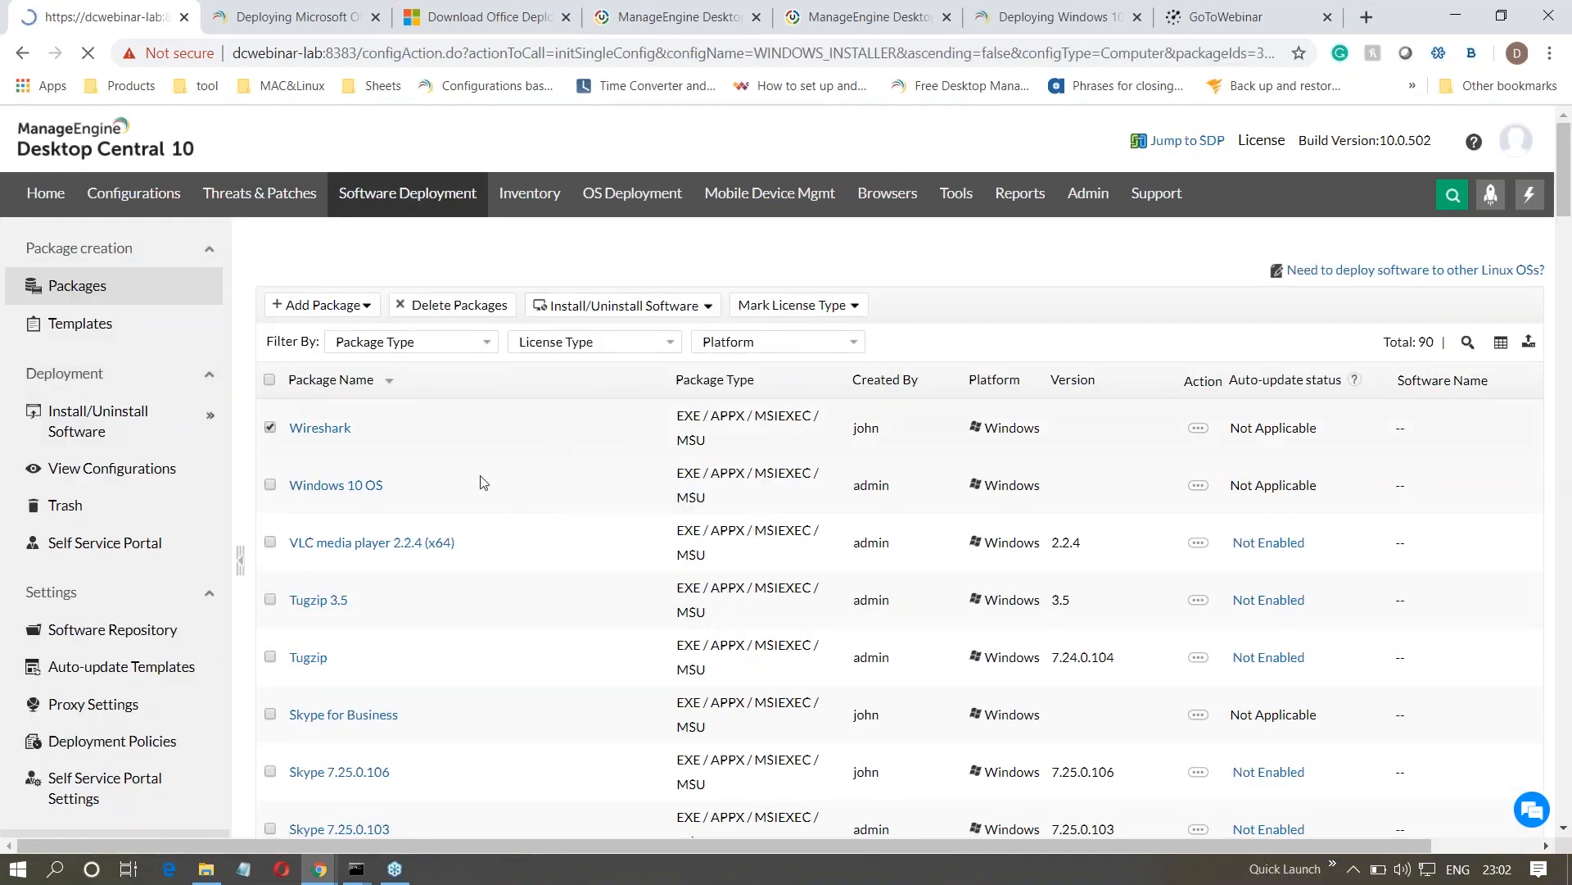
- Choose the ZOHOCORP domain as the deployment target of the Wireshark configuration
scroll(477, 481, down, 7)
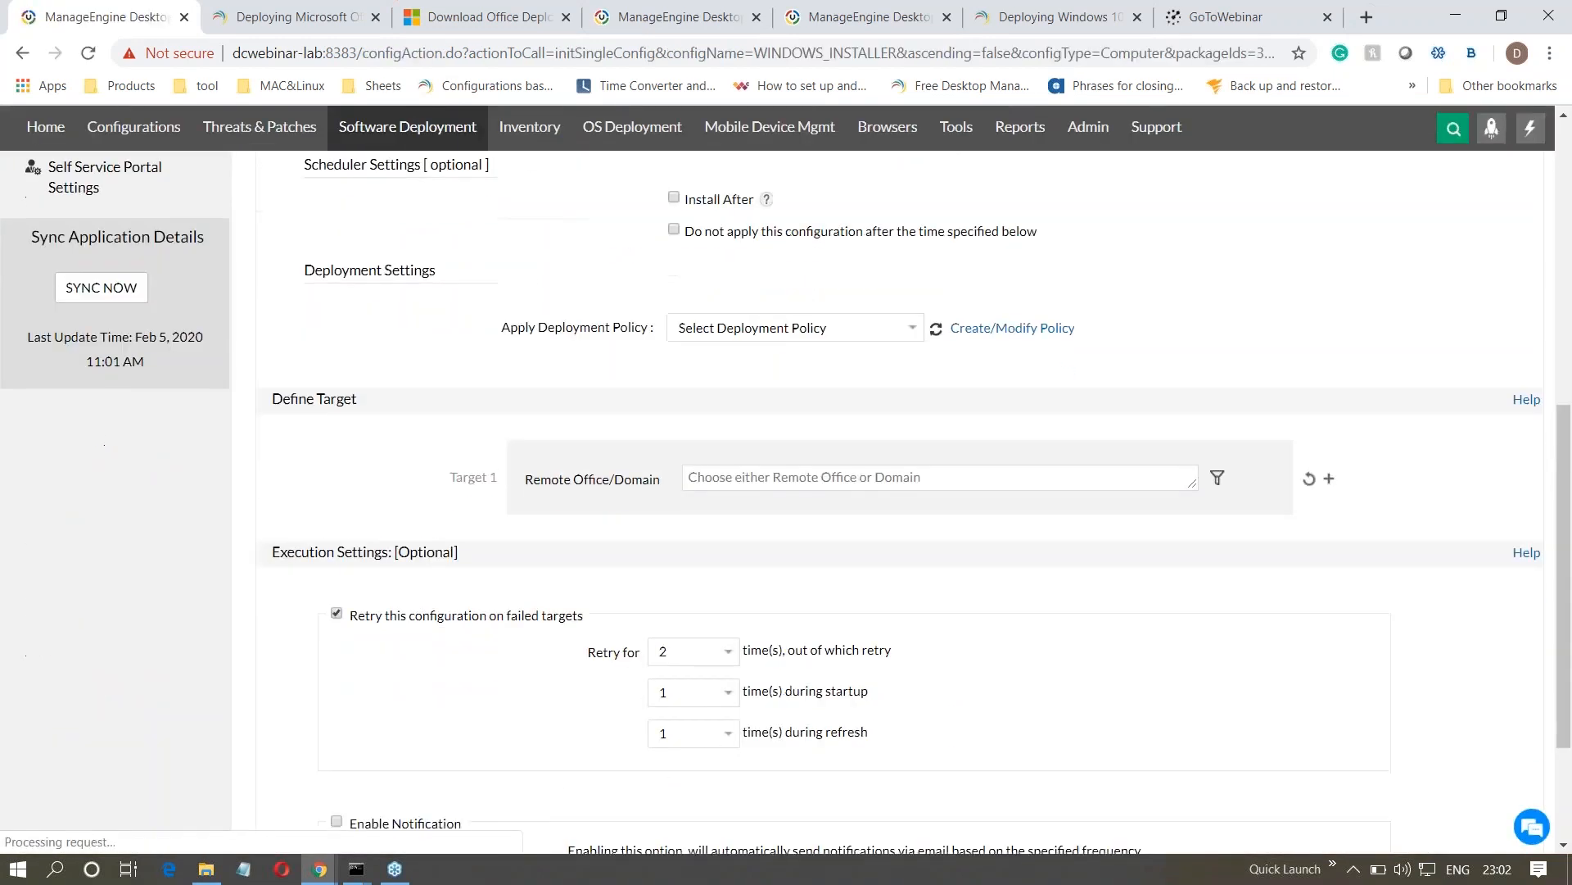
click(739, 474)
scroll(733, 565, down, 2)
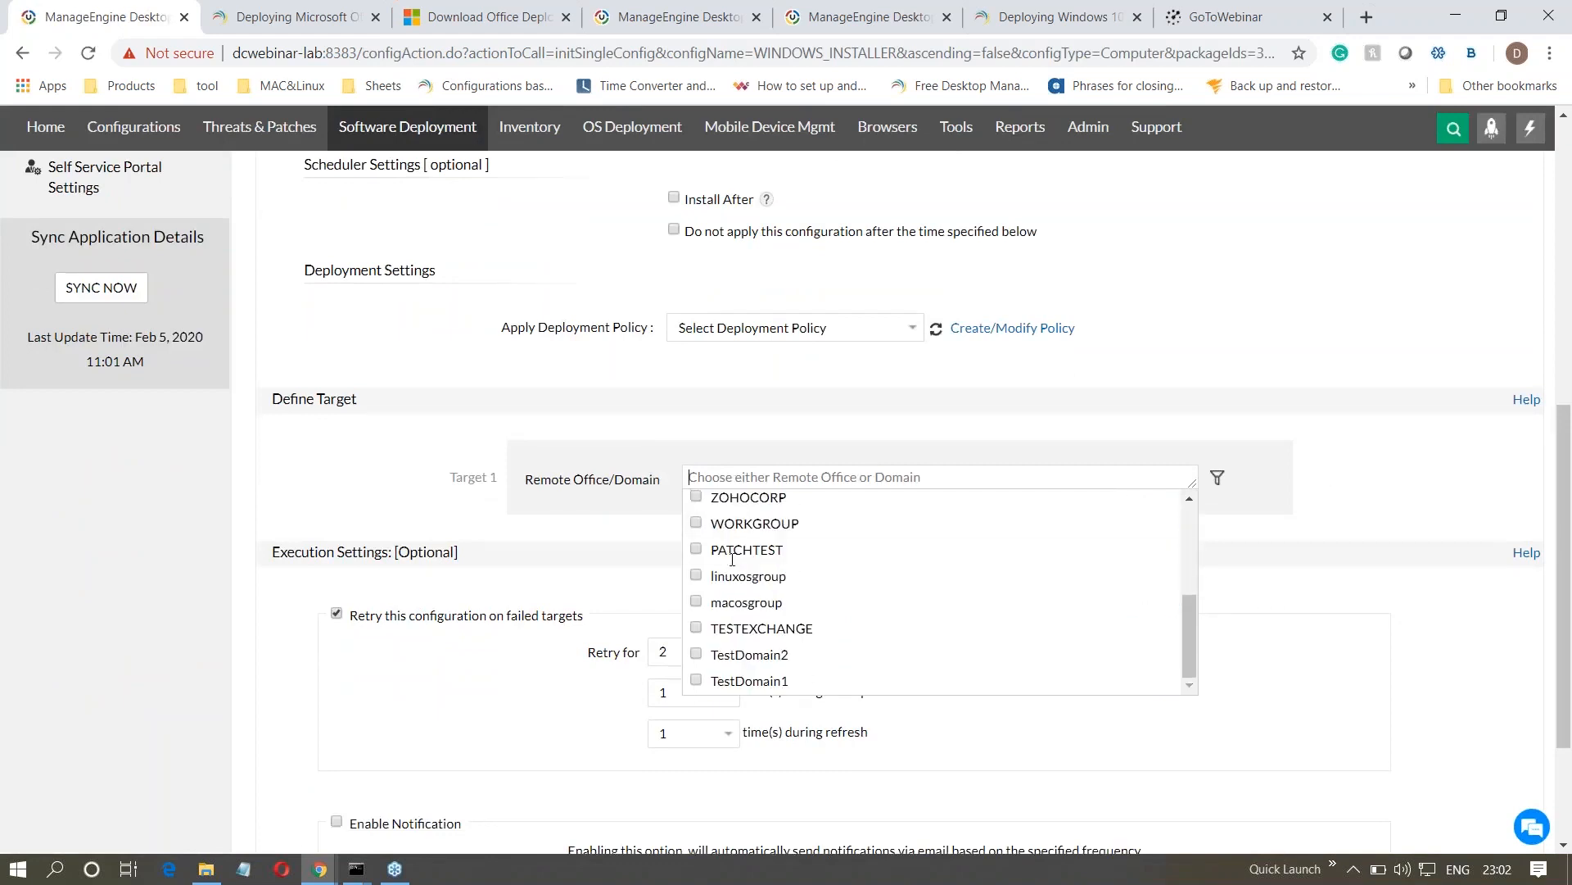
click(737, 600)
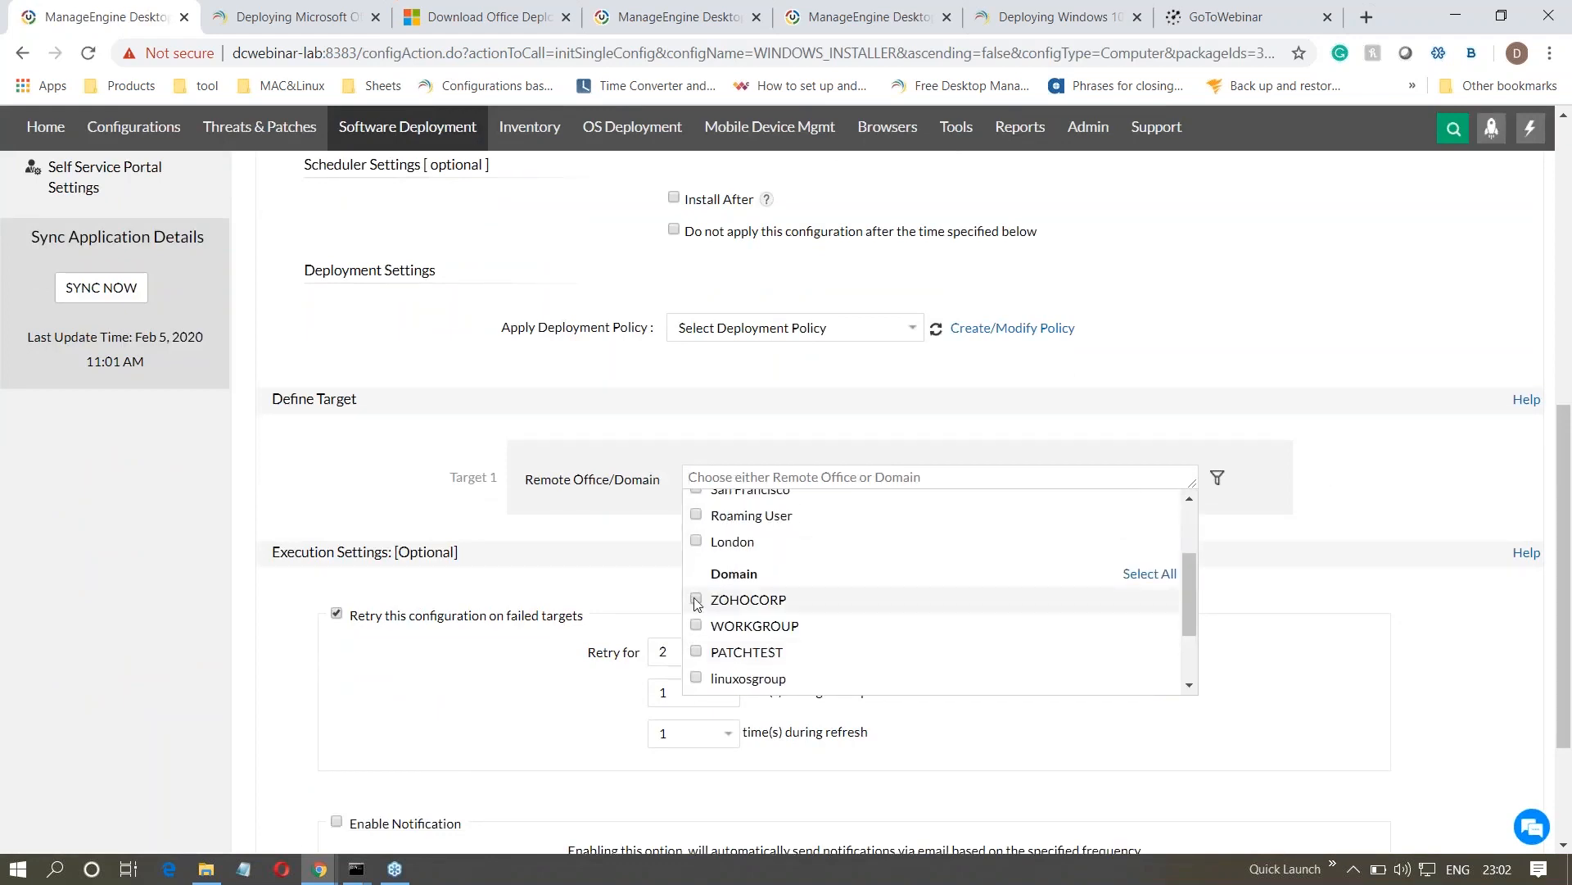
click(631, 580)
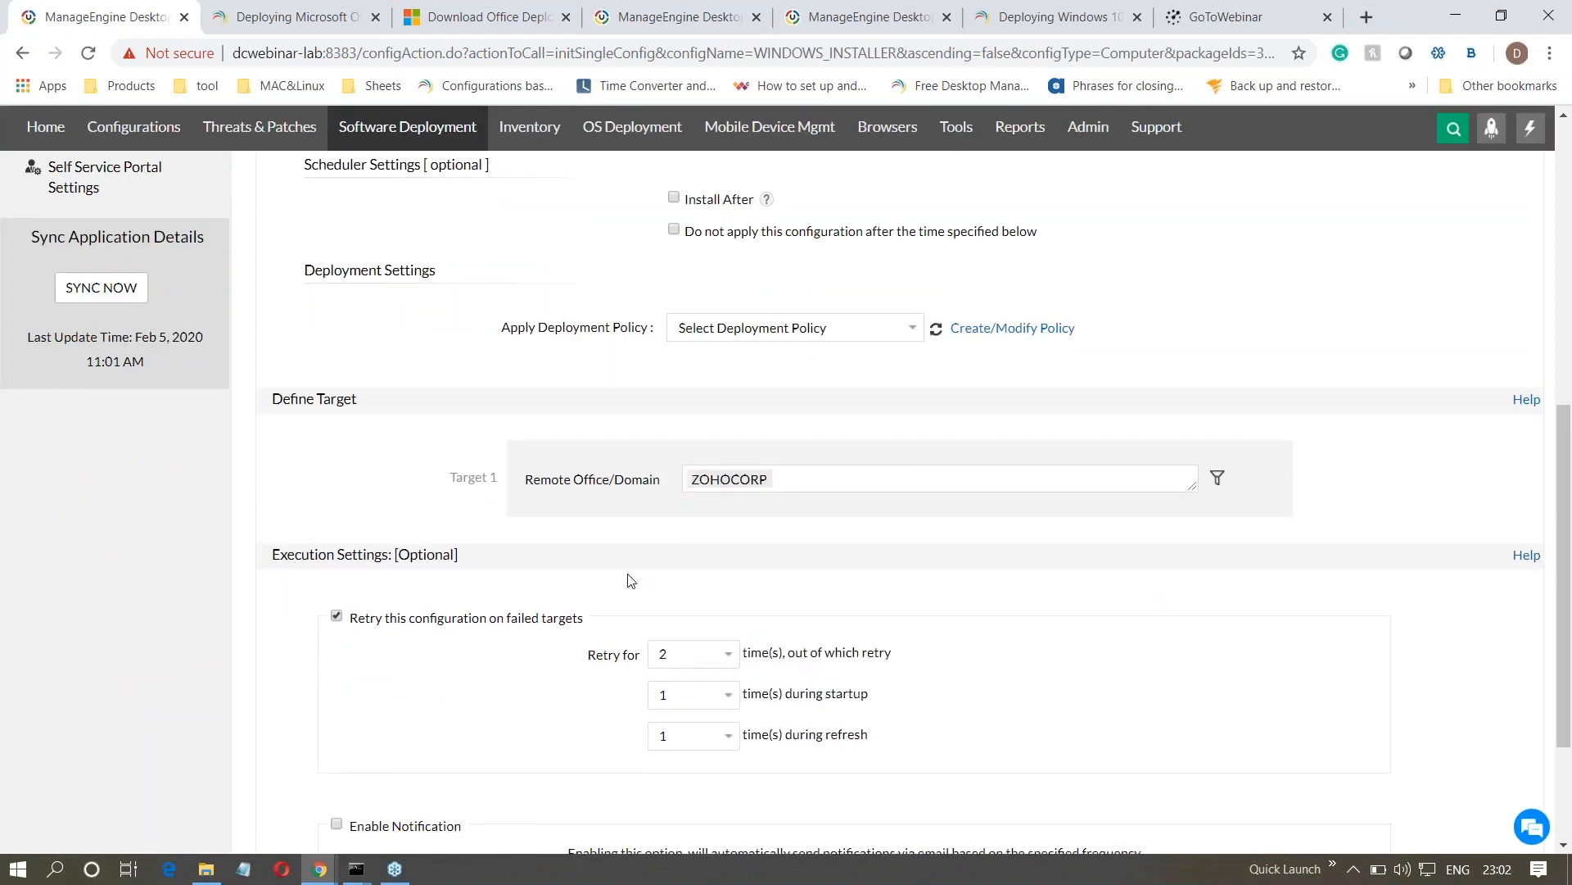
- Filter the ZOHOCORP target's computers based on Group, and highlight the Remote Office/Domain label
click(1218, 477)
click(710, 586)
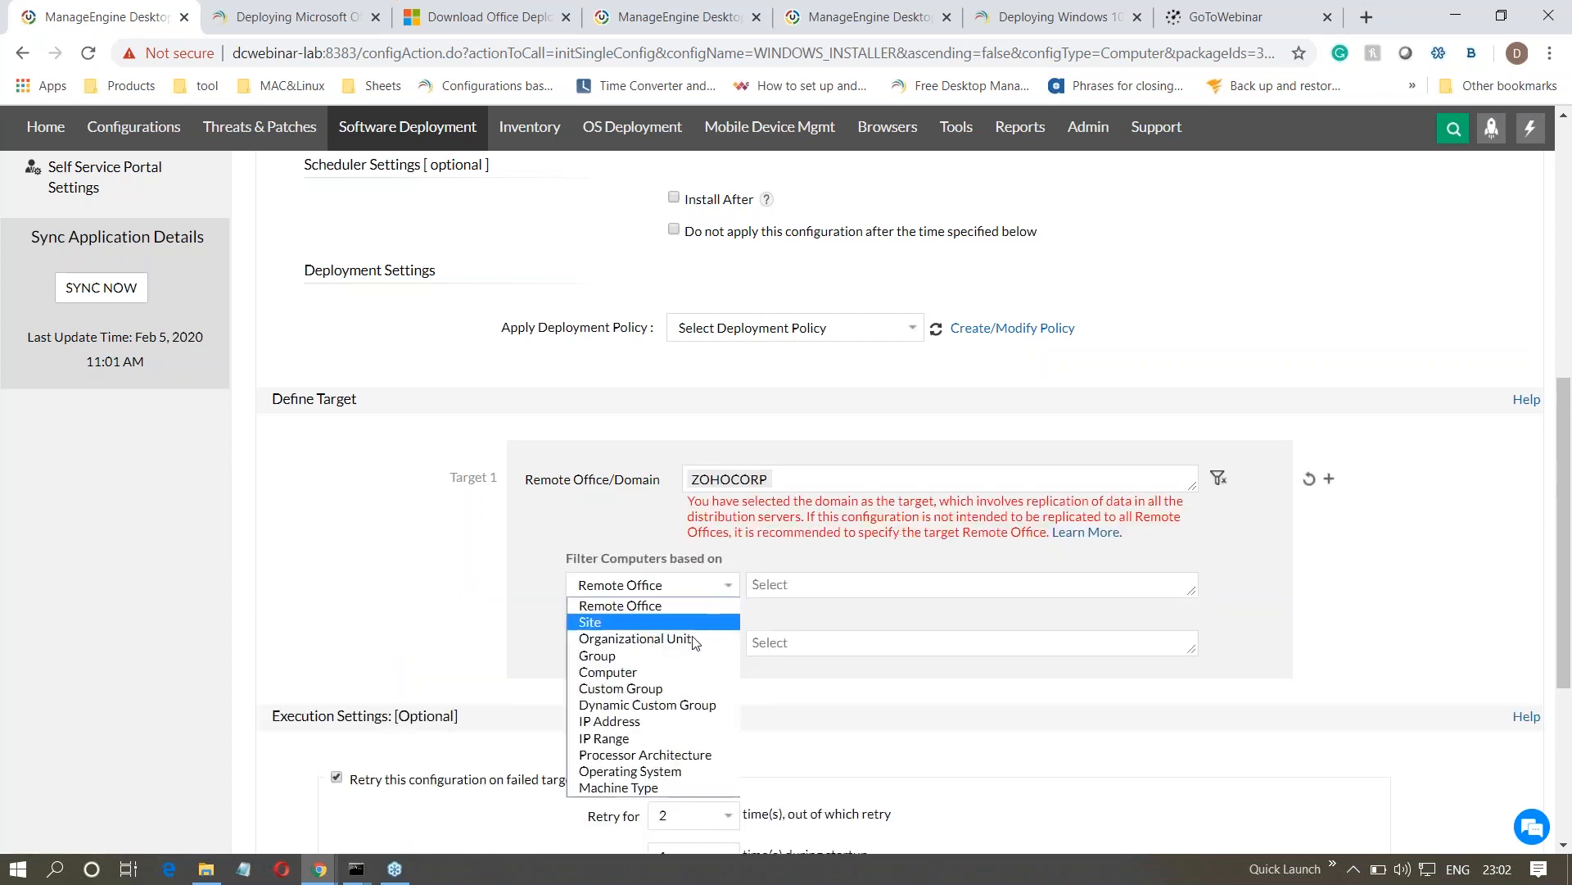
click(690, 657)
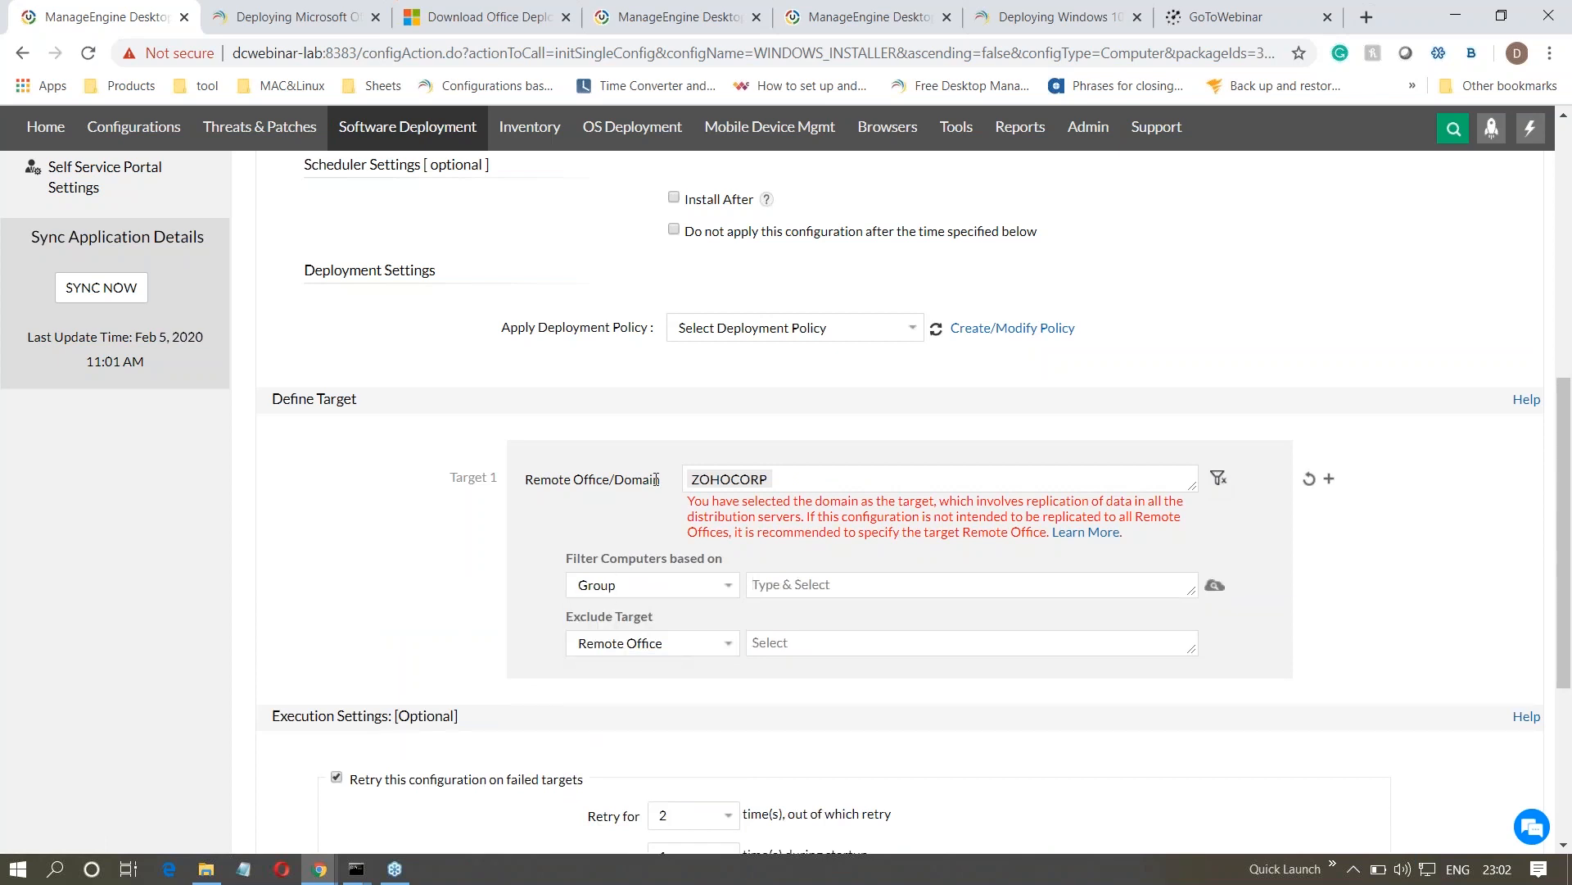
drag(656, 479, 524, 480)
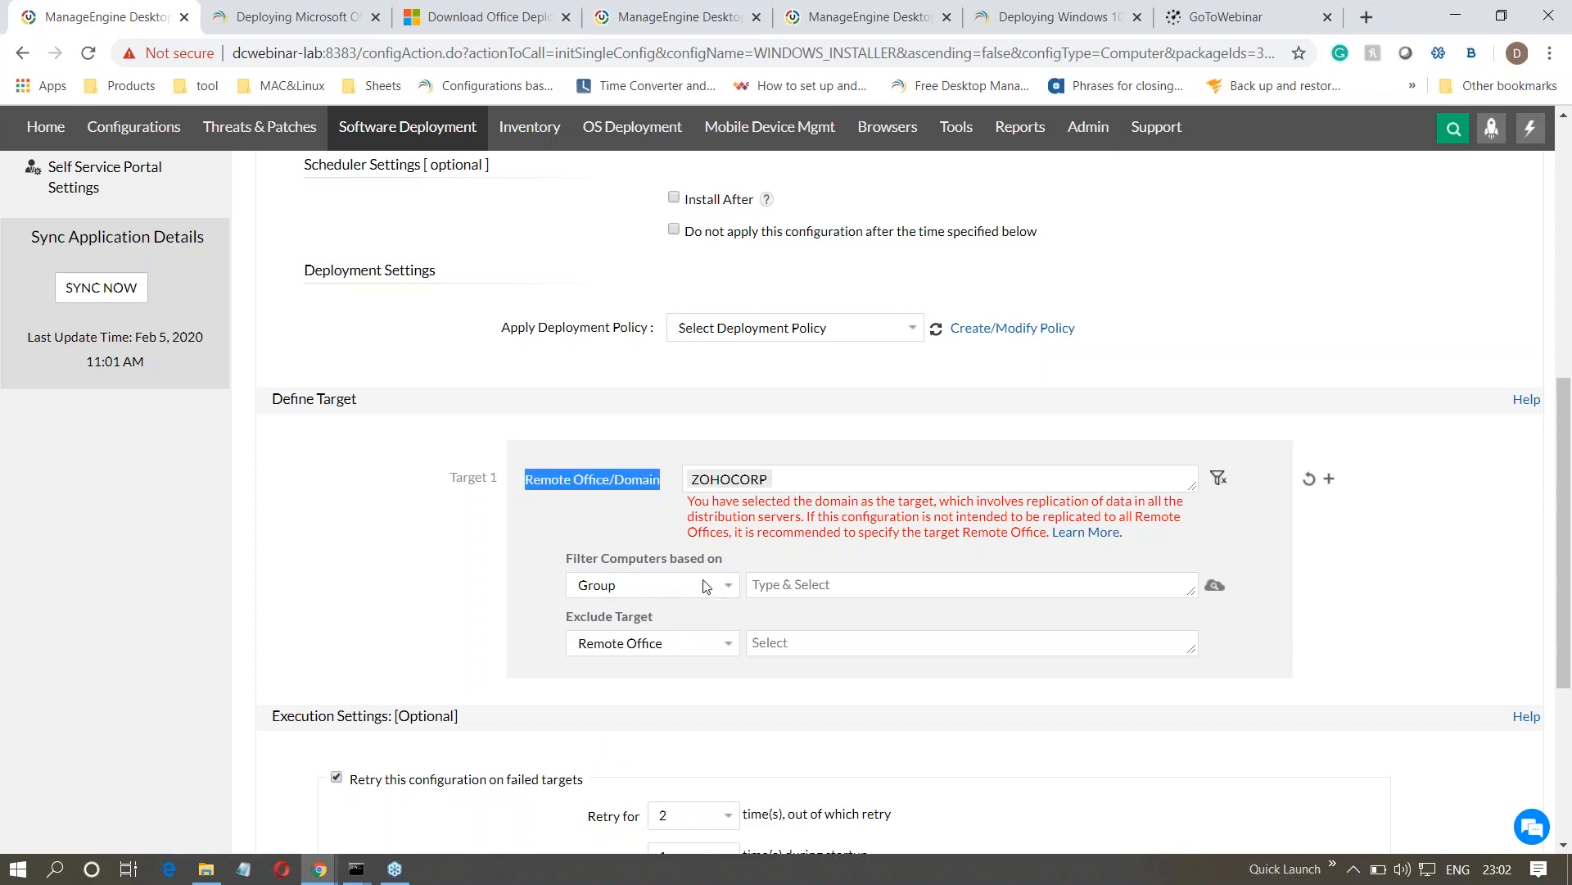
- Replace the ZOHOCORP domain target with the SFO and New York remote offices
click(764, 481)
click(697, 528)
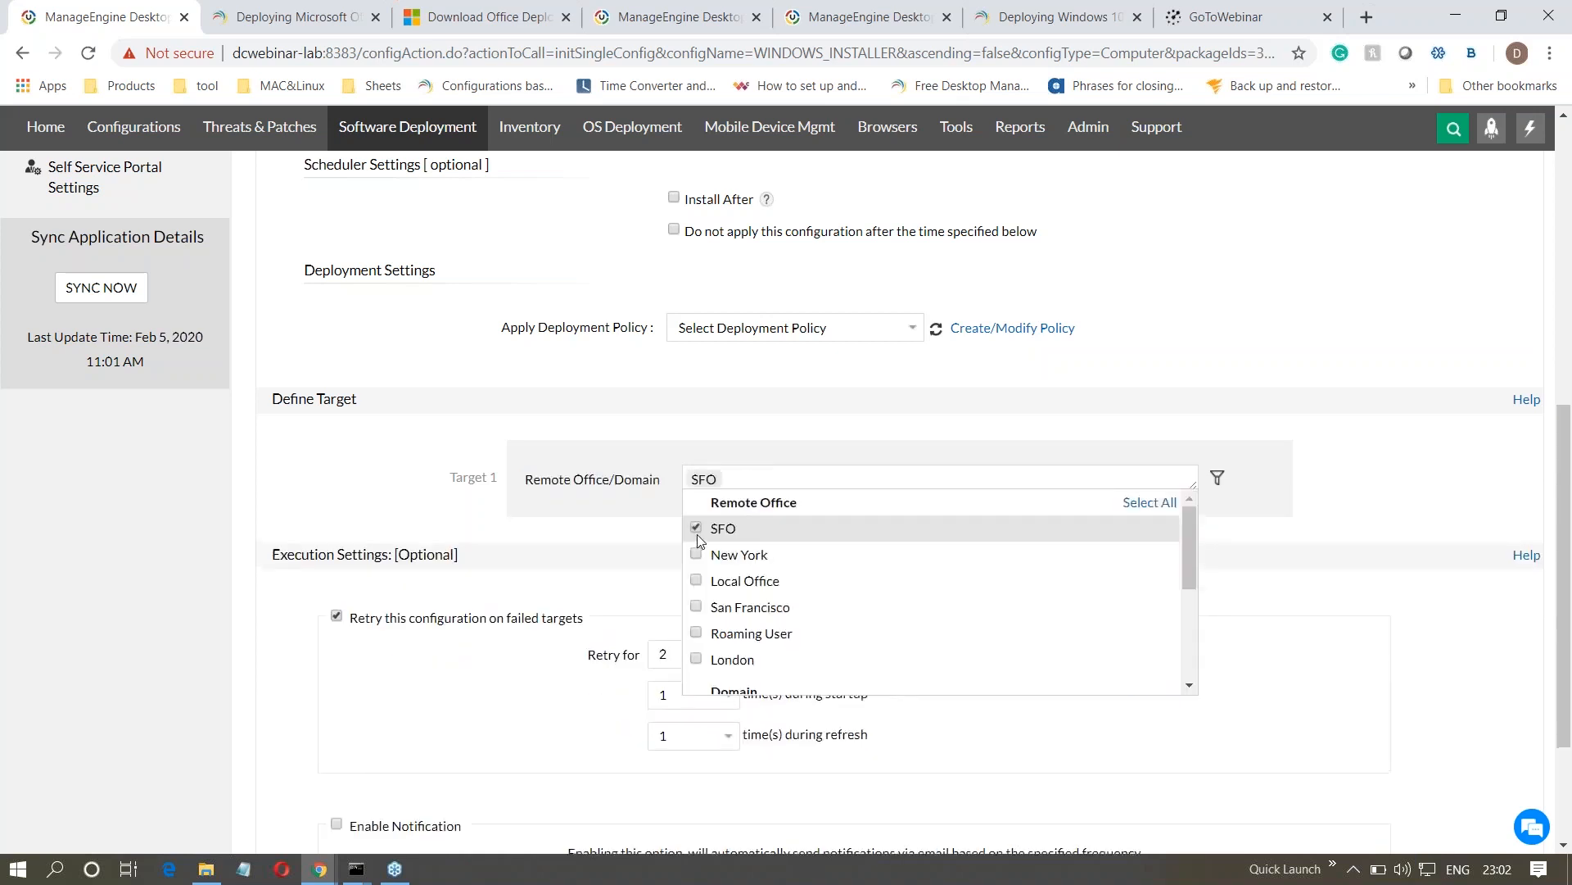
click(697, 554)
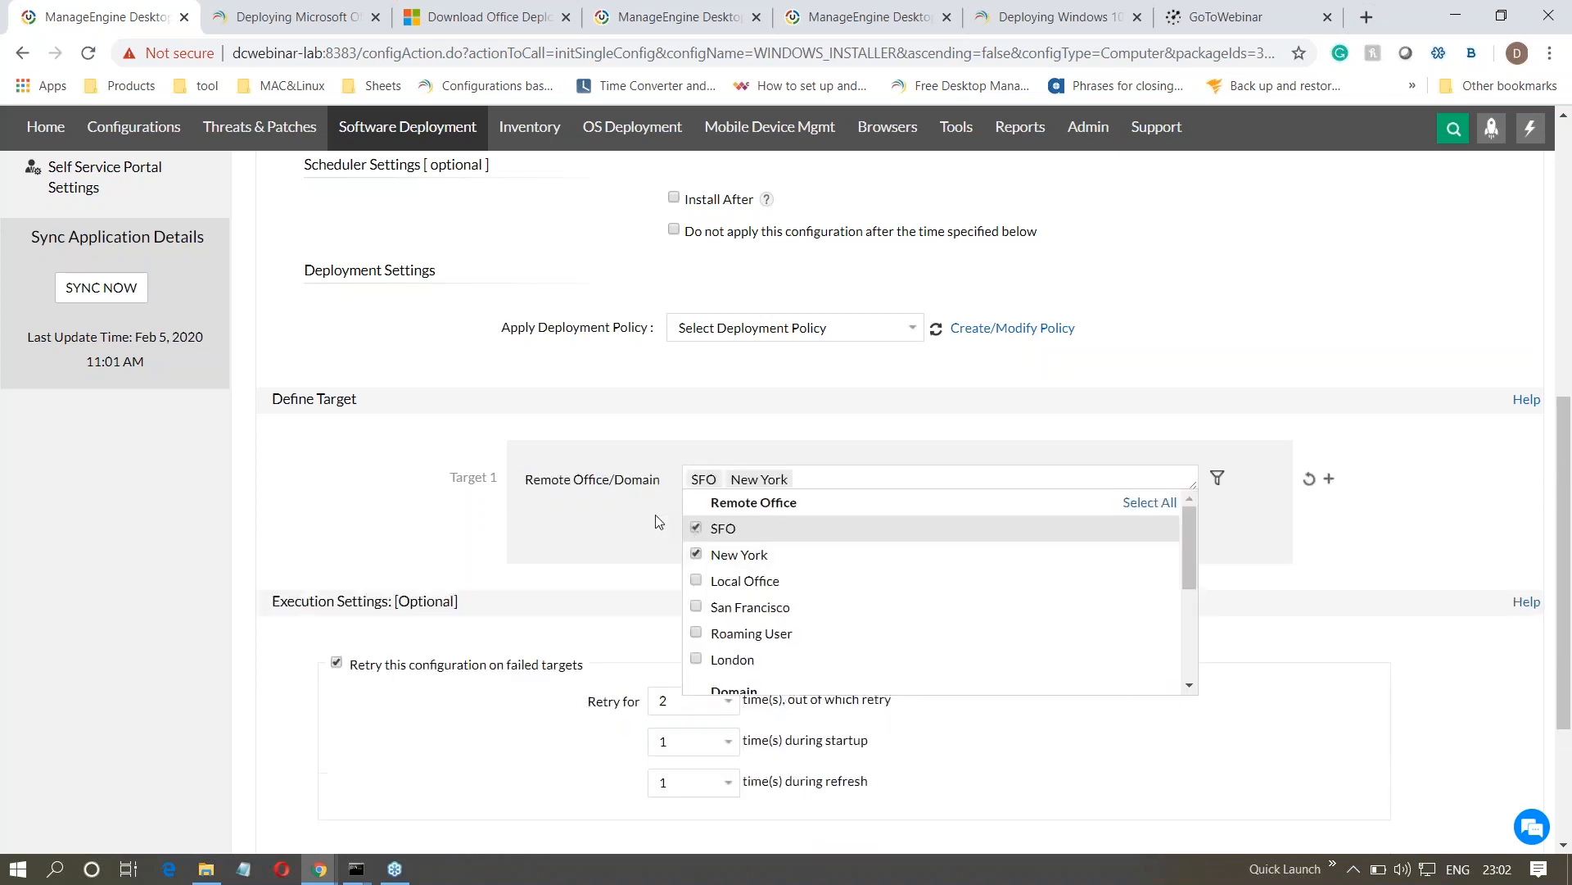
- Show the computer filter criteria for the remote office targets, and advance the presentation to the Question 5 slide
click(1218, 477)
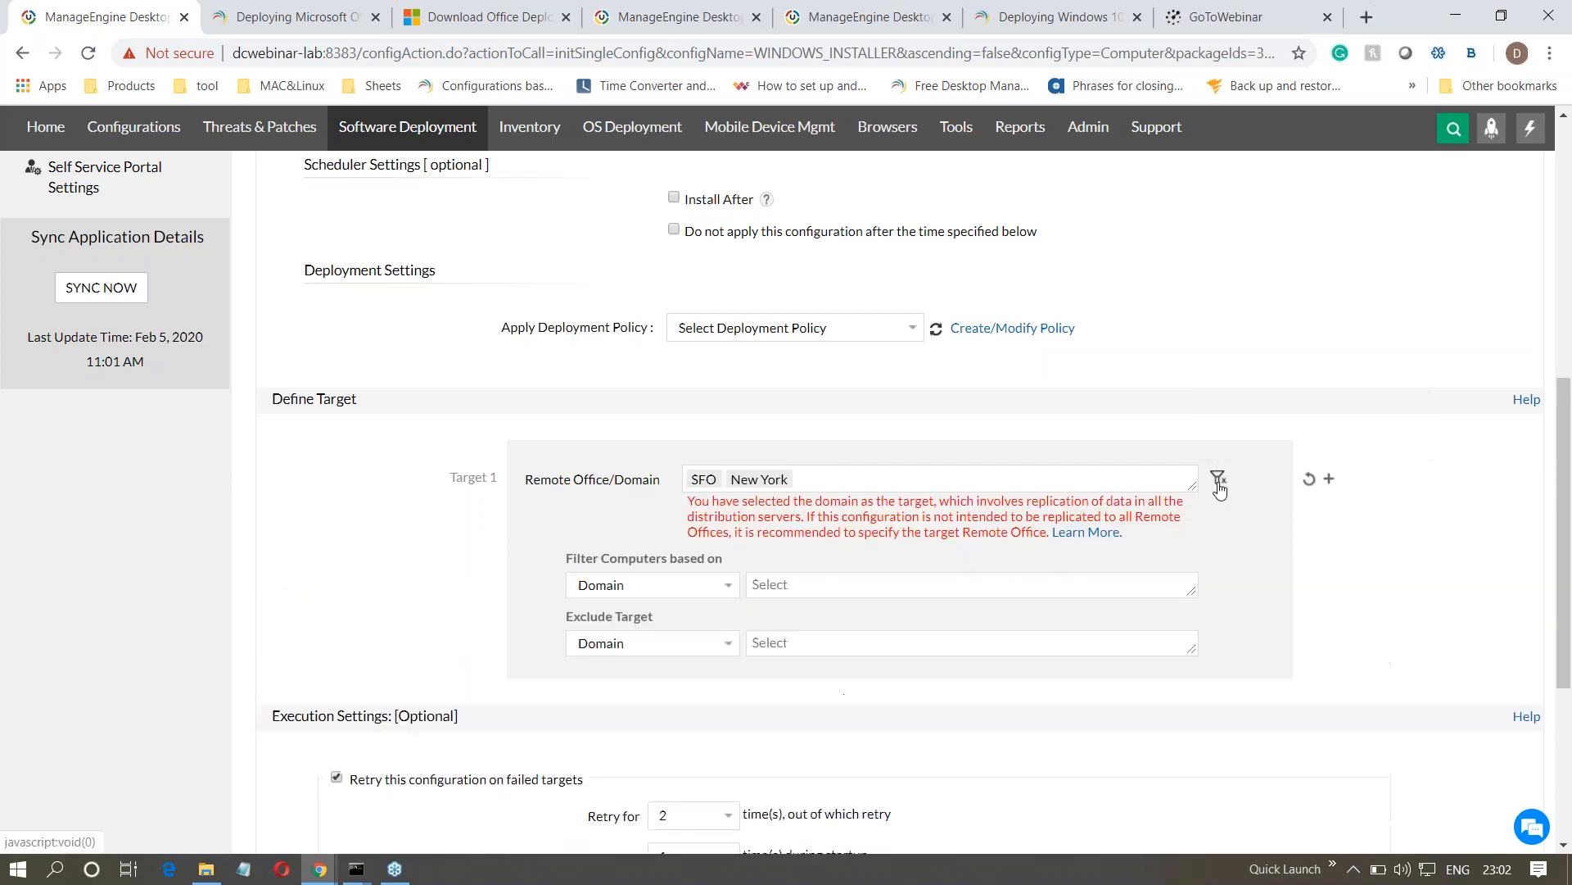
click(720, 588)
click(701, 633)
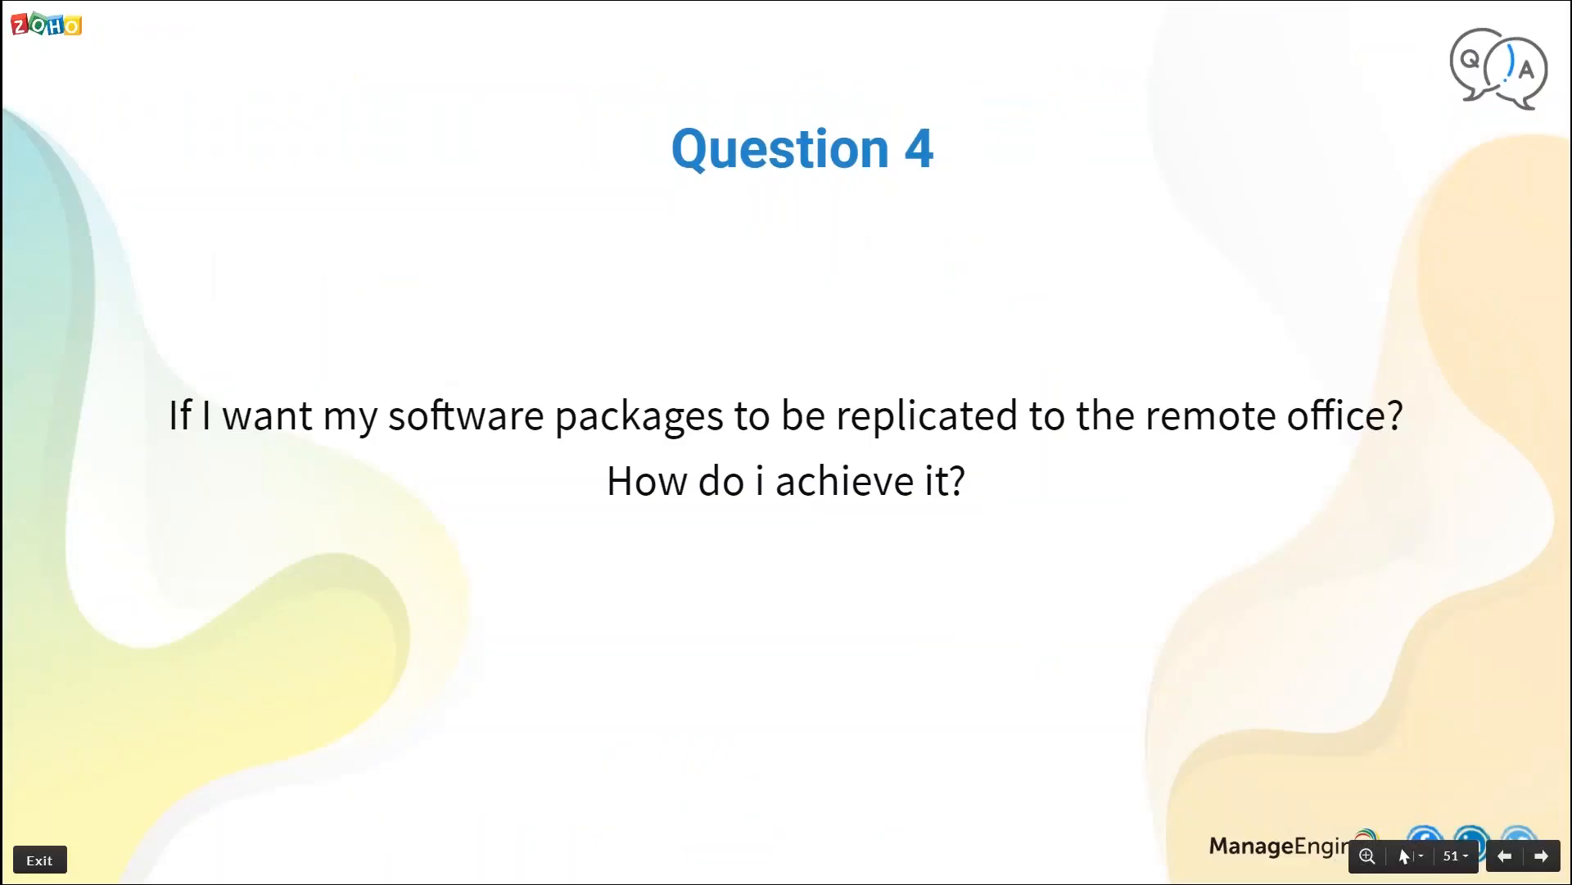
key(Right)
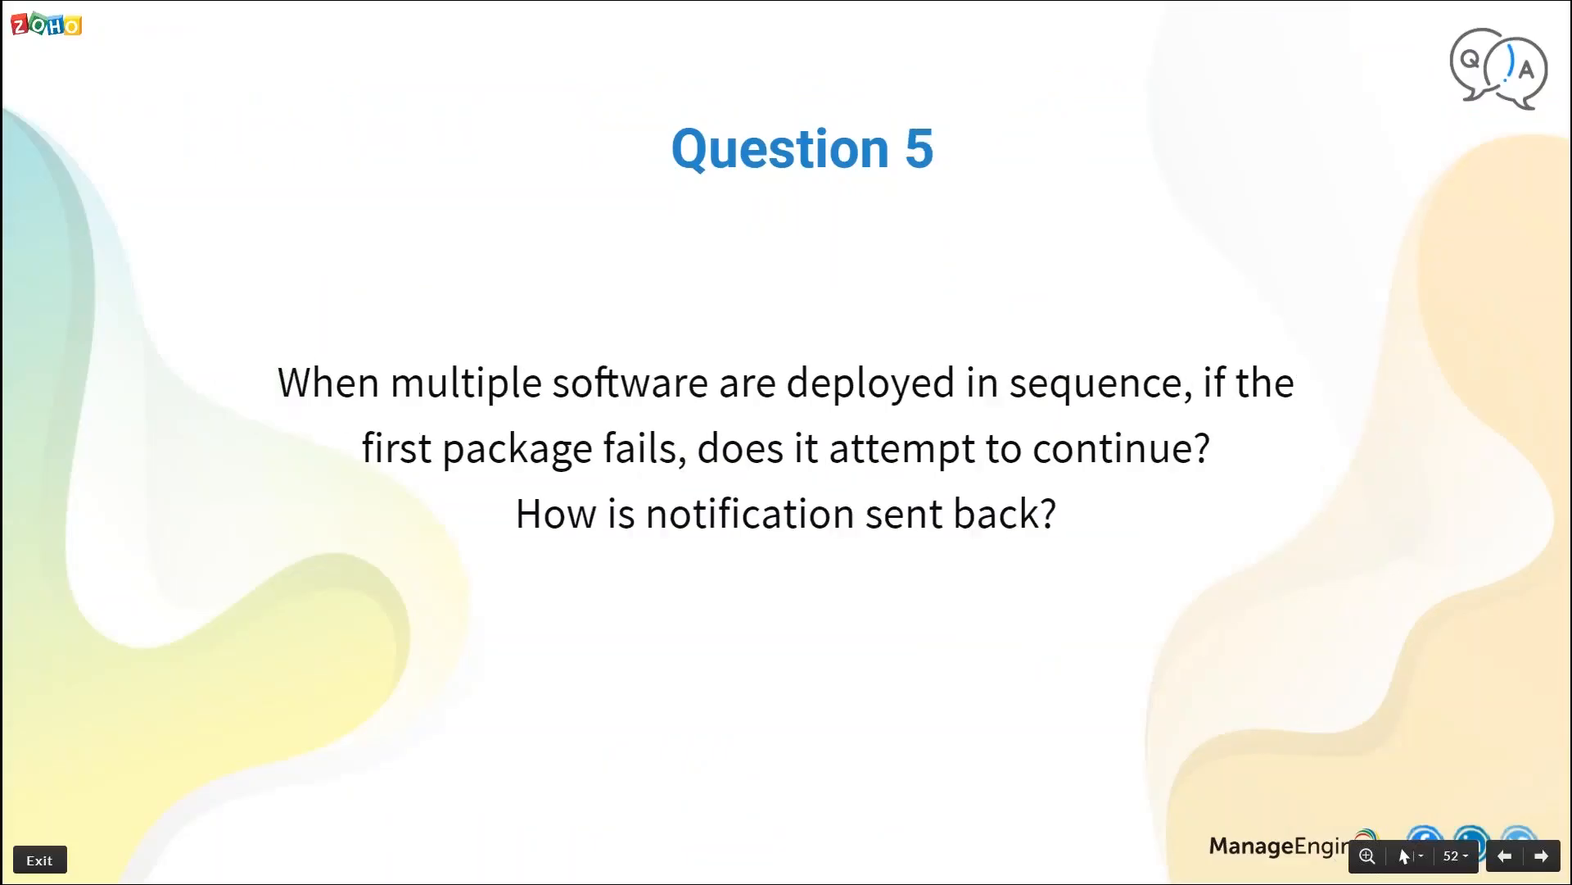